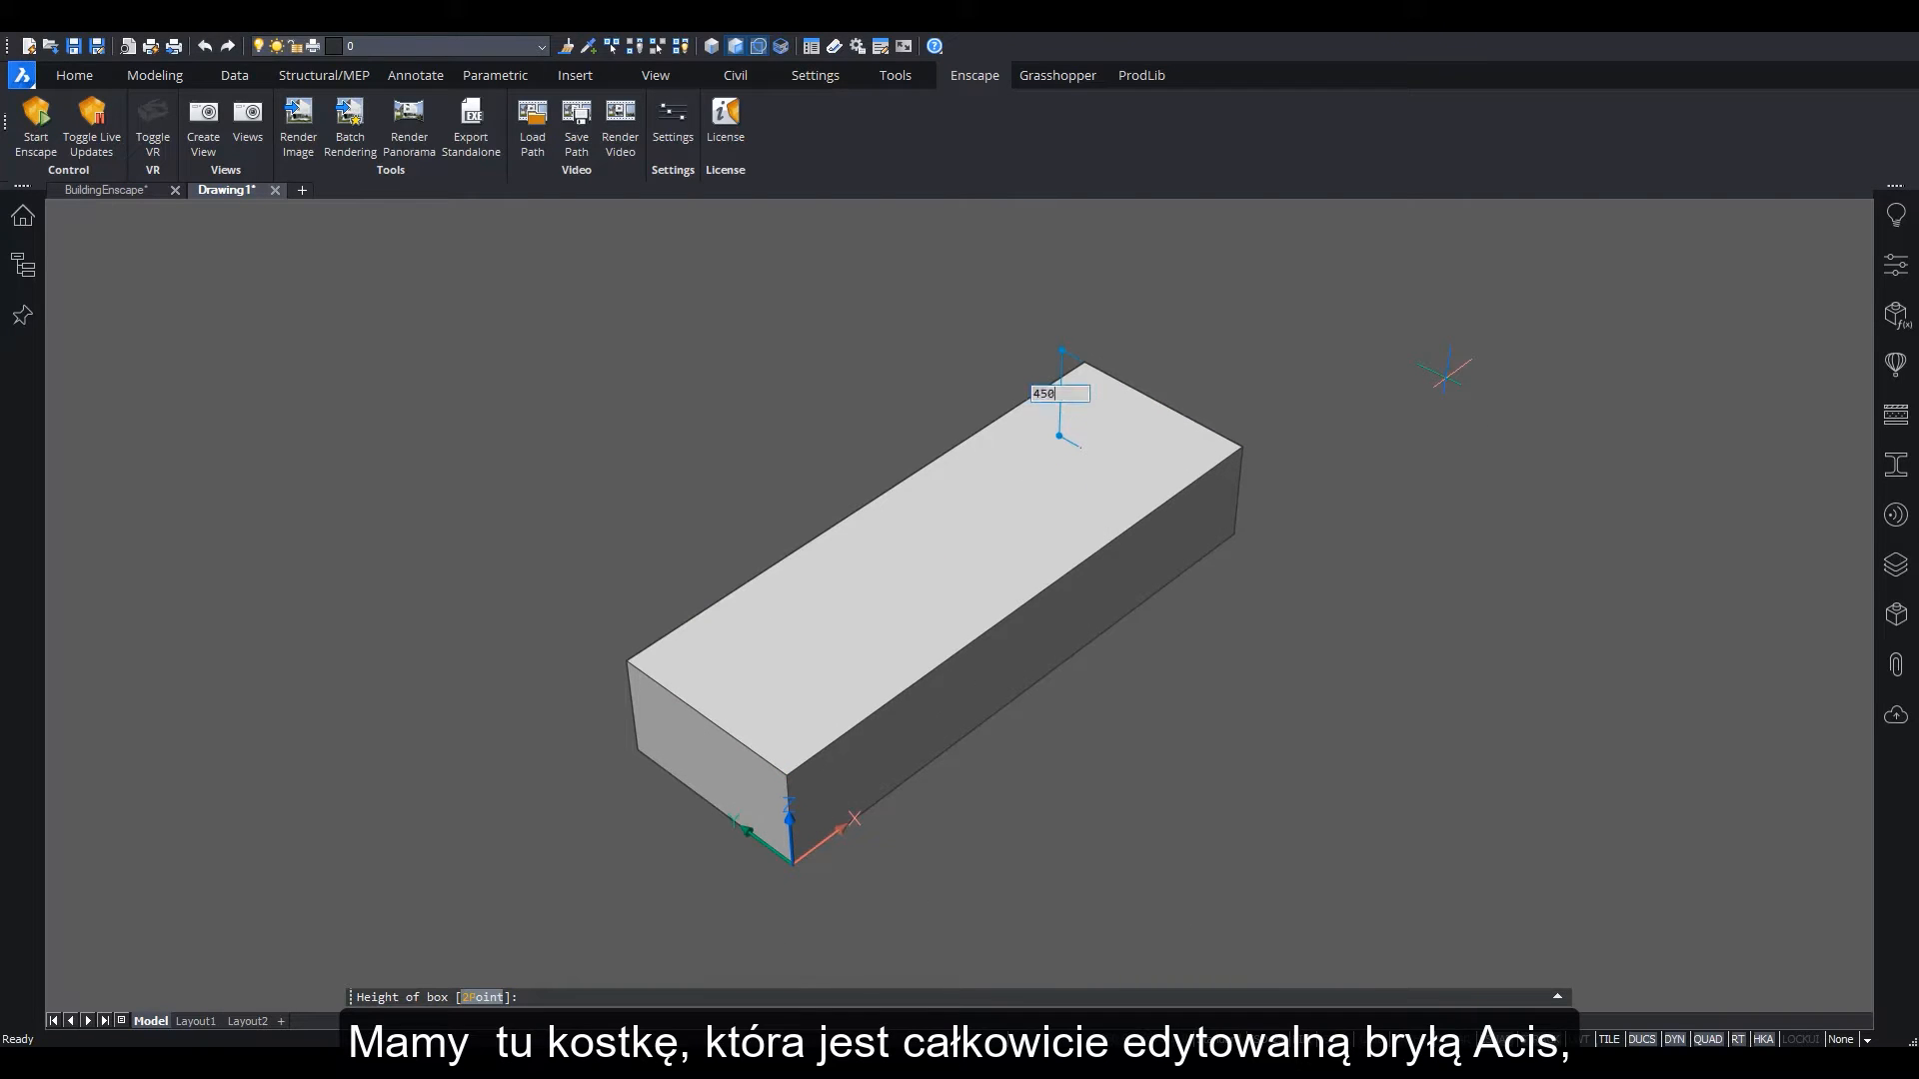
Finish the box's height and create a copy rotated 90° about the vertical axis through its upper corner
key(Return)
shift+middle_drag(1227, 372, 1066, 340)
click(940, 444)
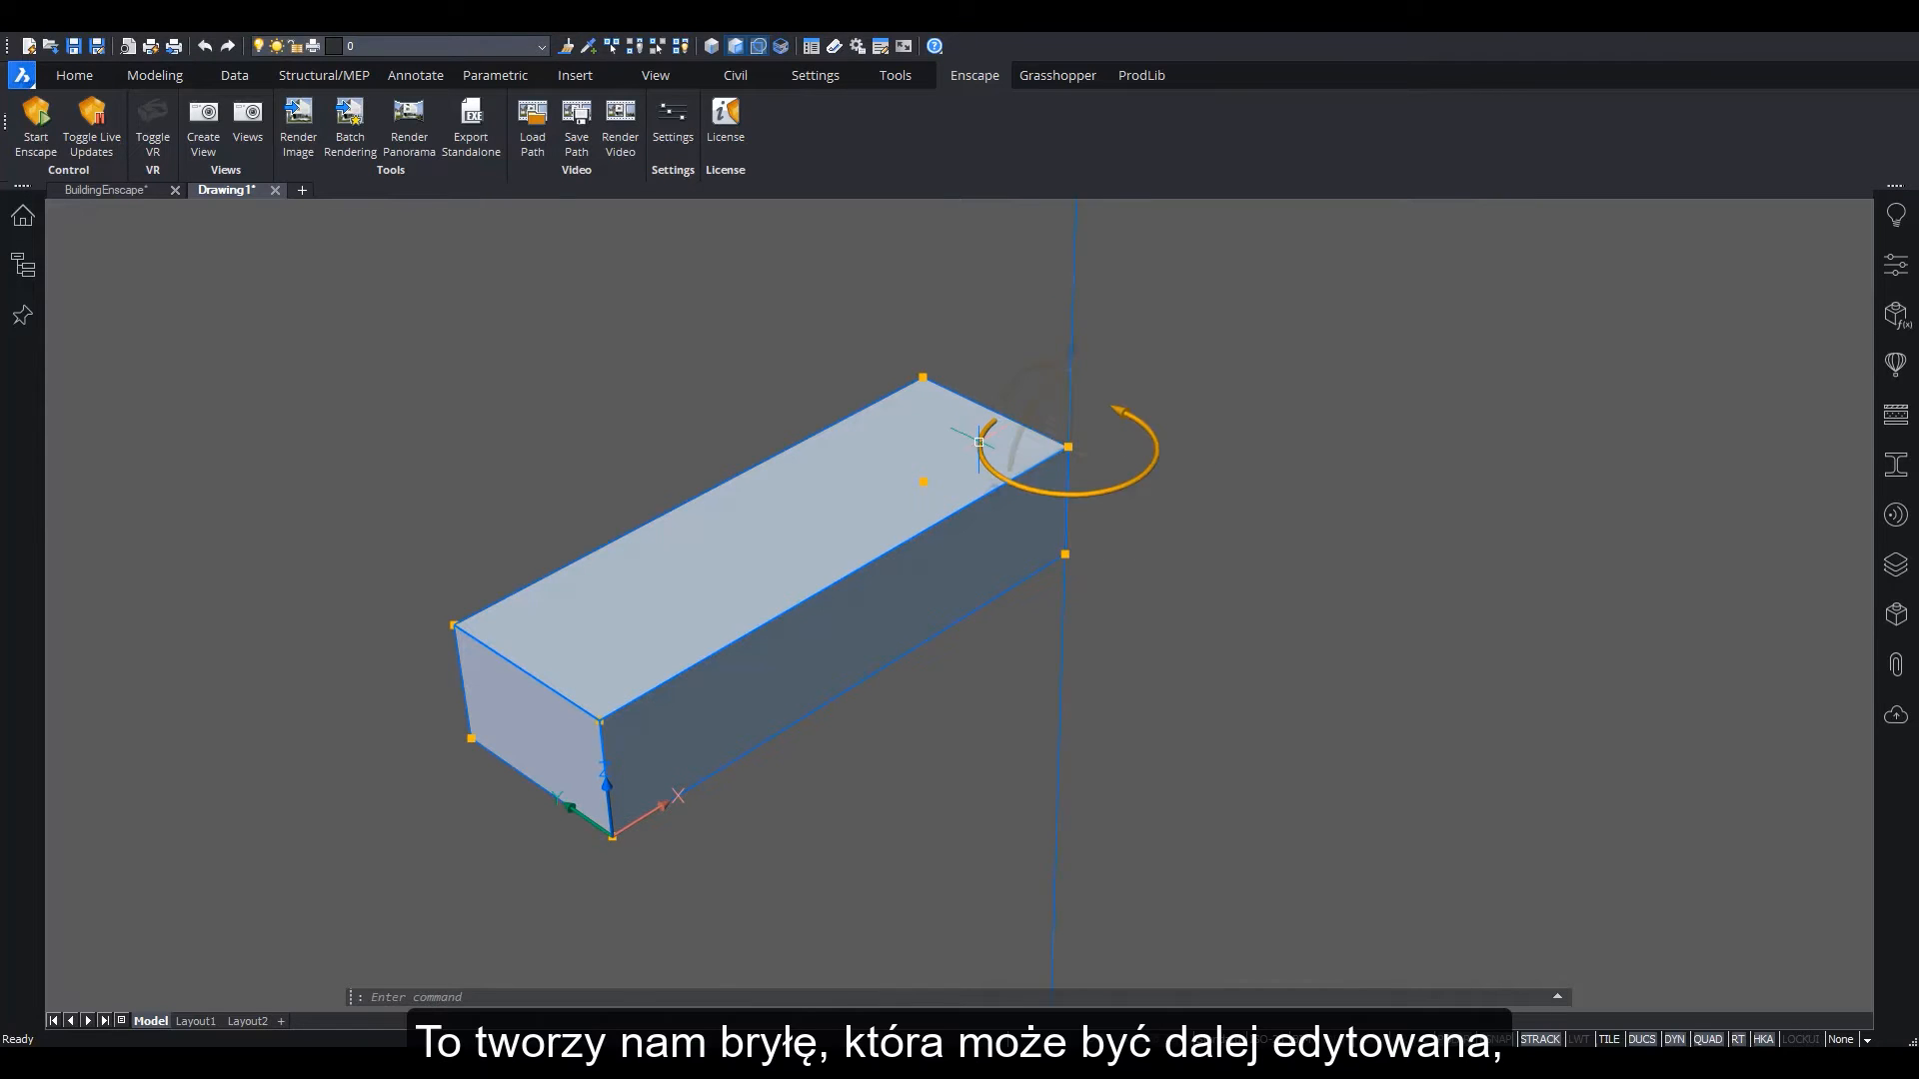
click(978, 442)
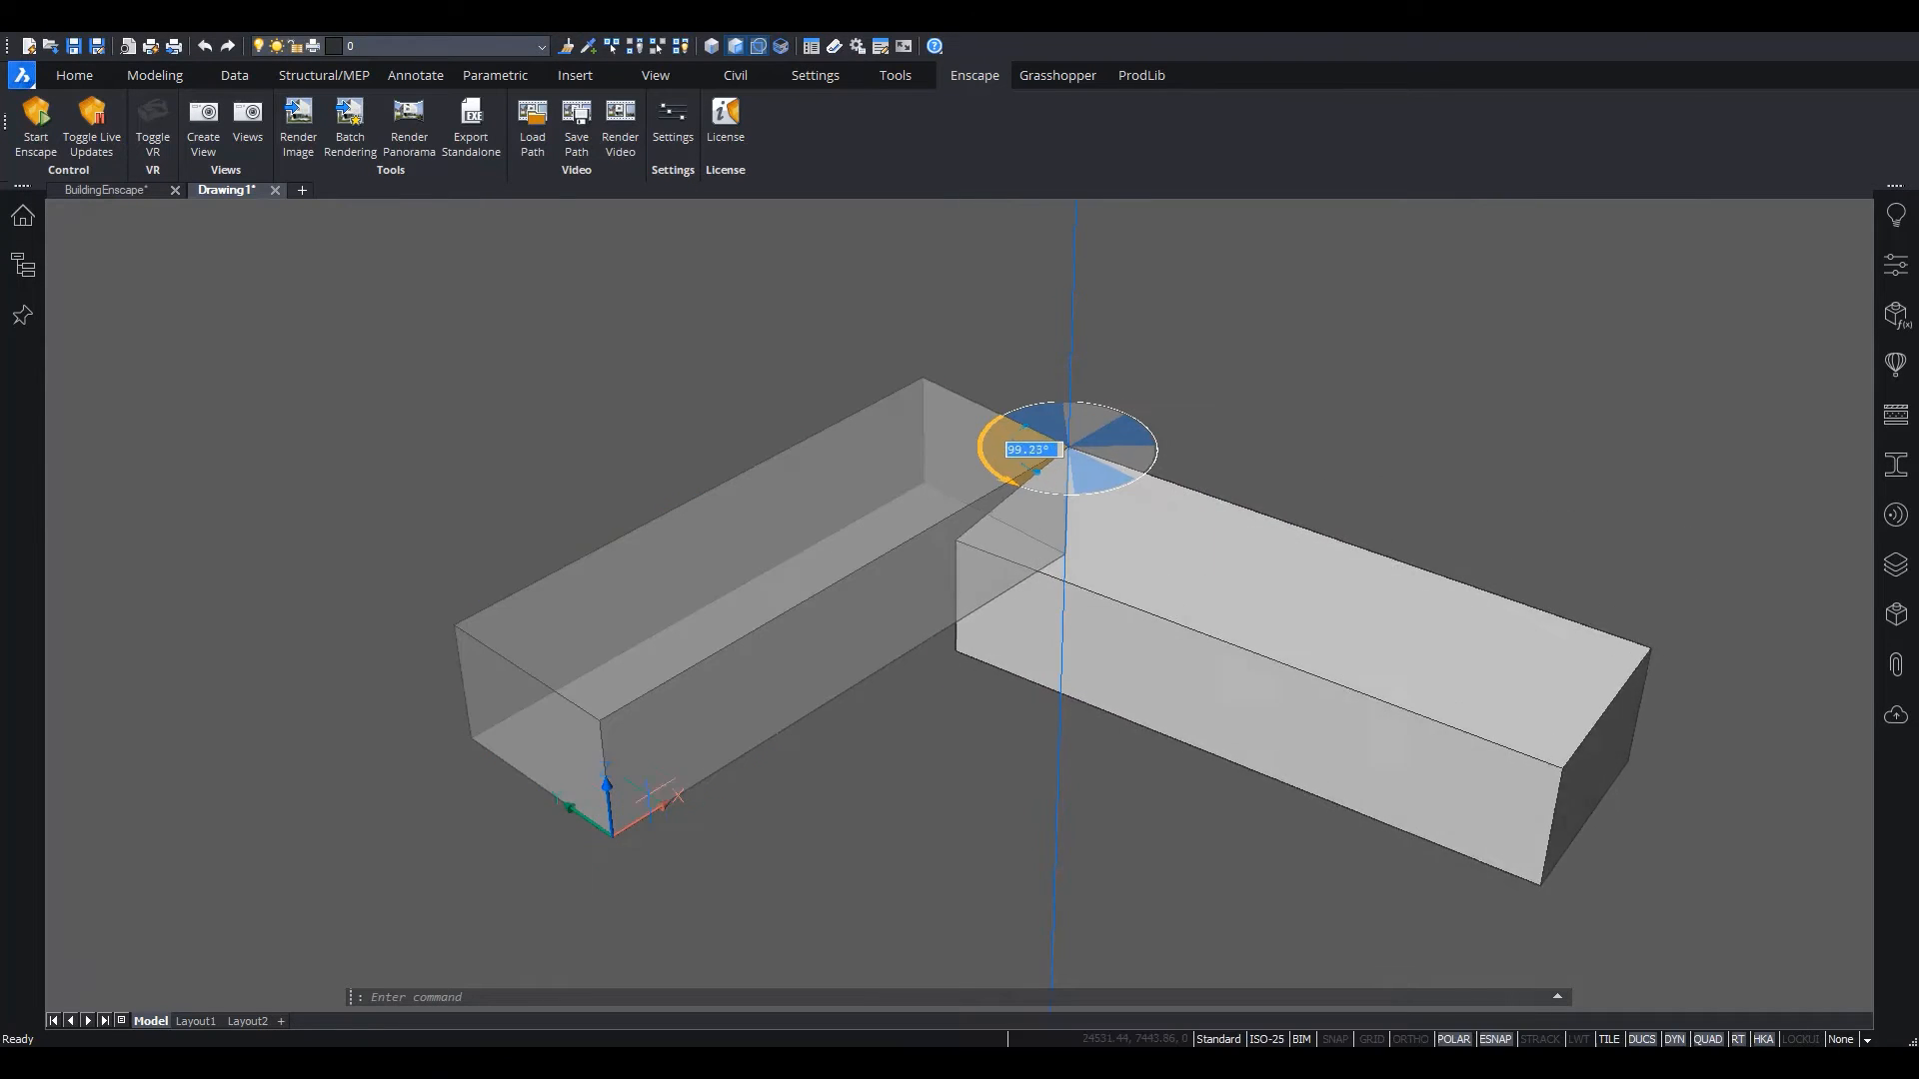
text(90)
key(Return)
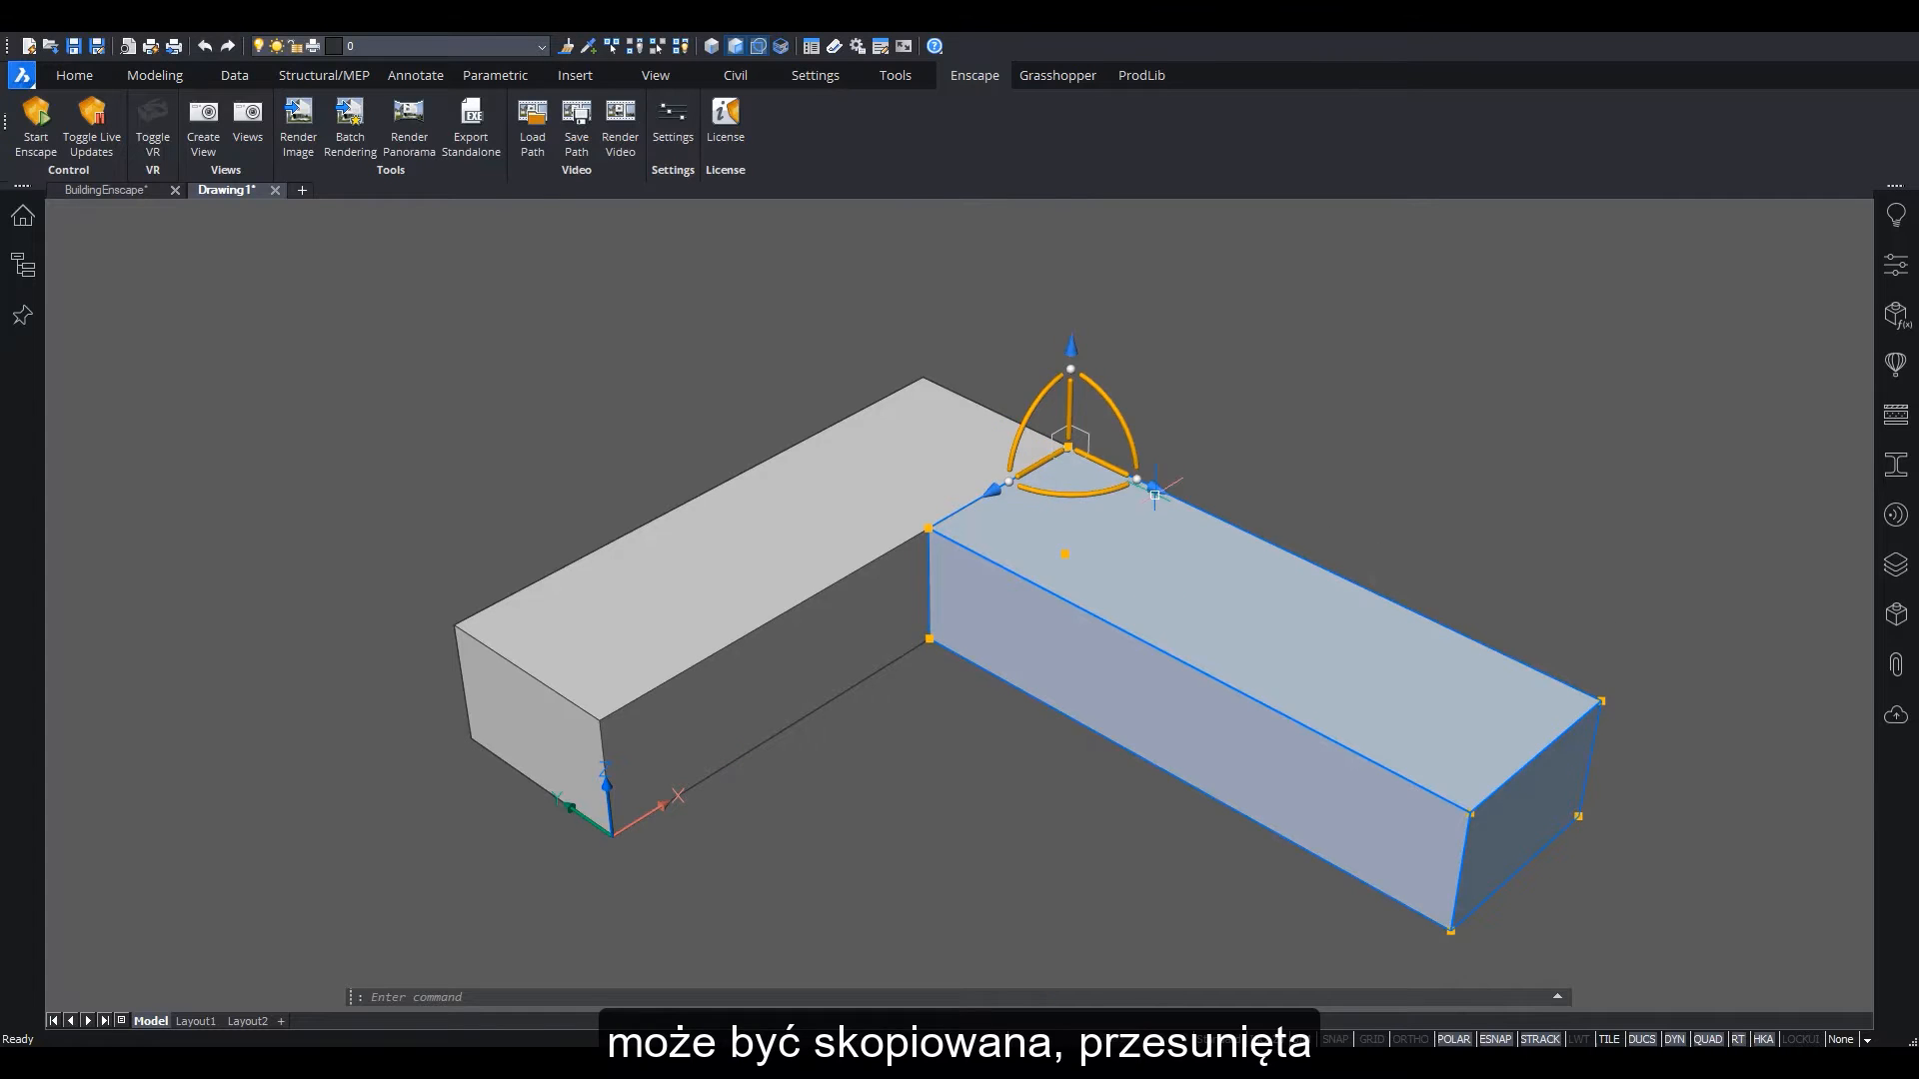
Move the rotated copy onto the first box's far back corner and unite both boxes into one L-shaped solid
drag(1107, 467, 920, 378)
key(Escape)
click(981, 737)
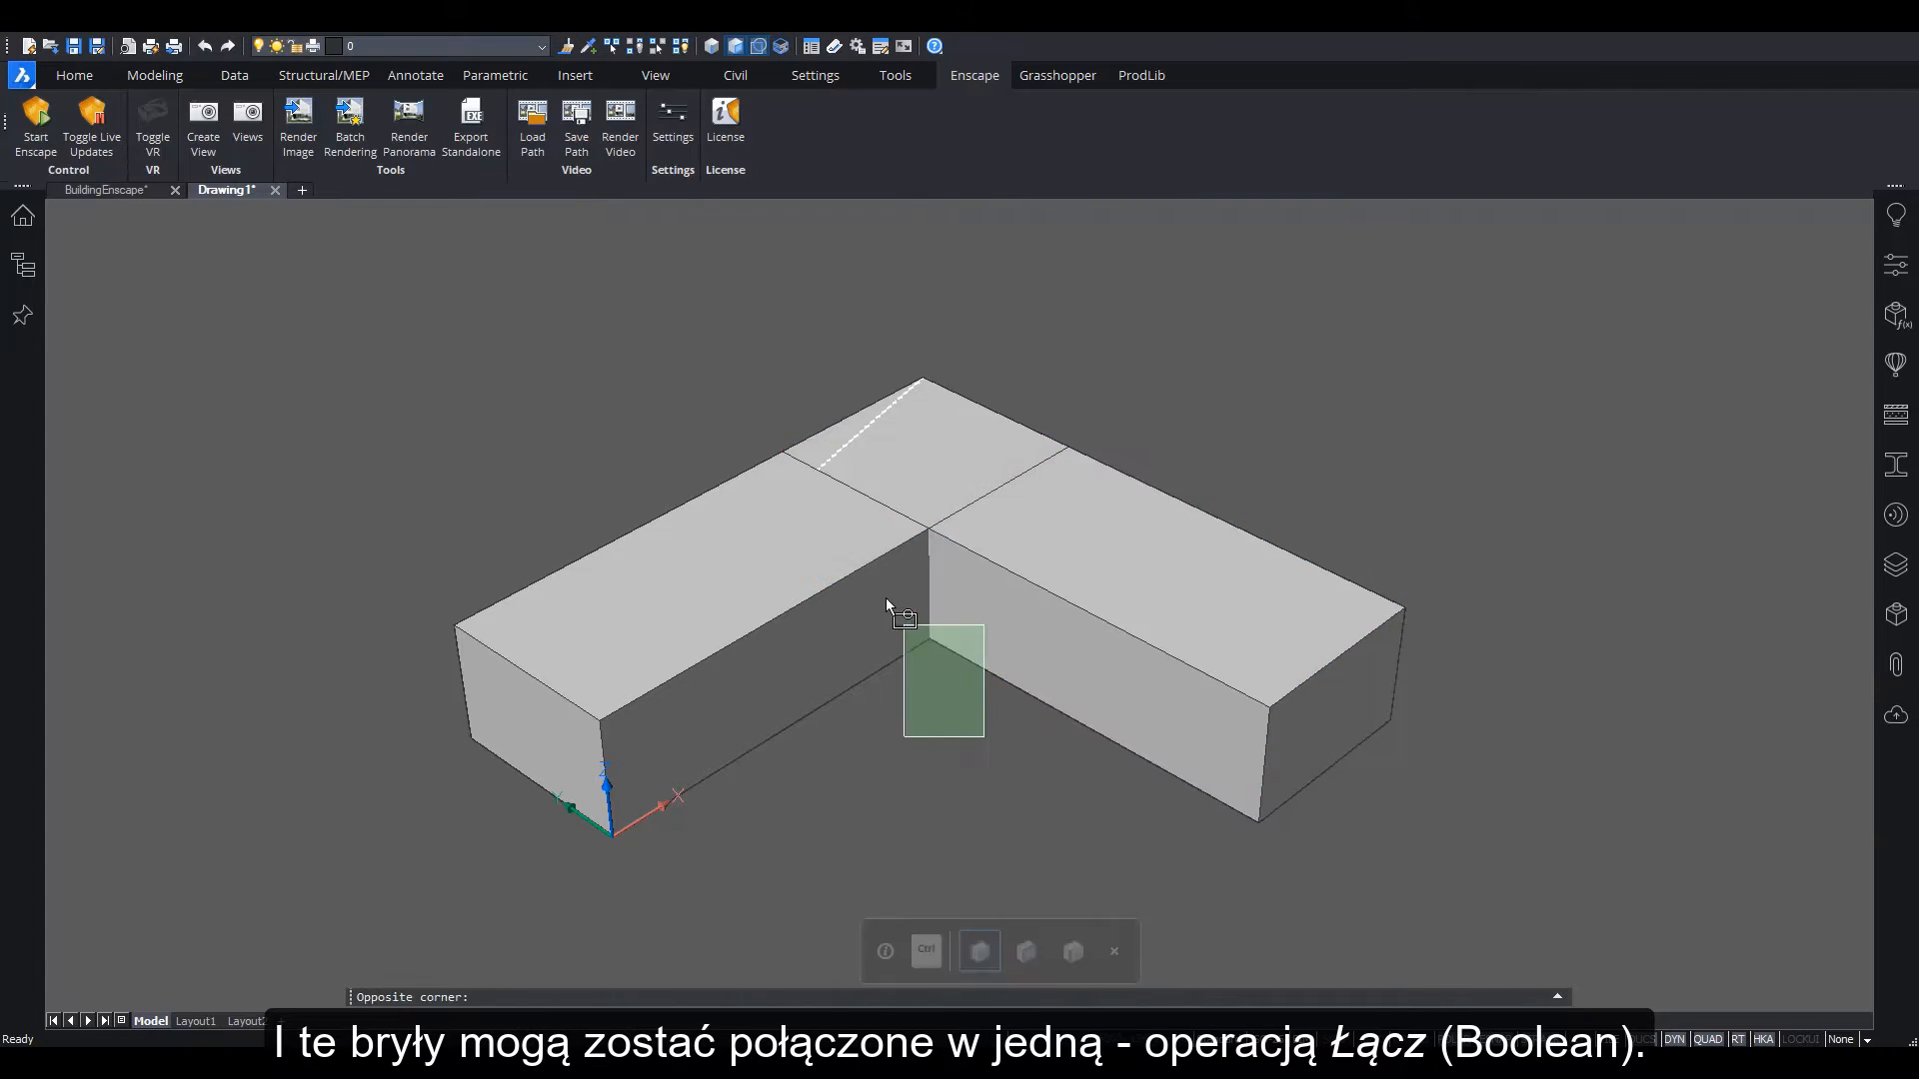
click(850, 542)
mouse_move(790, 381)
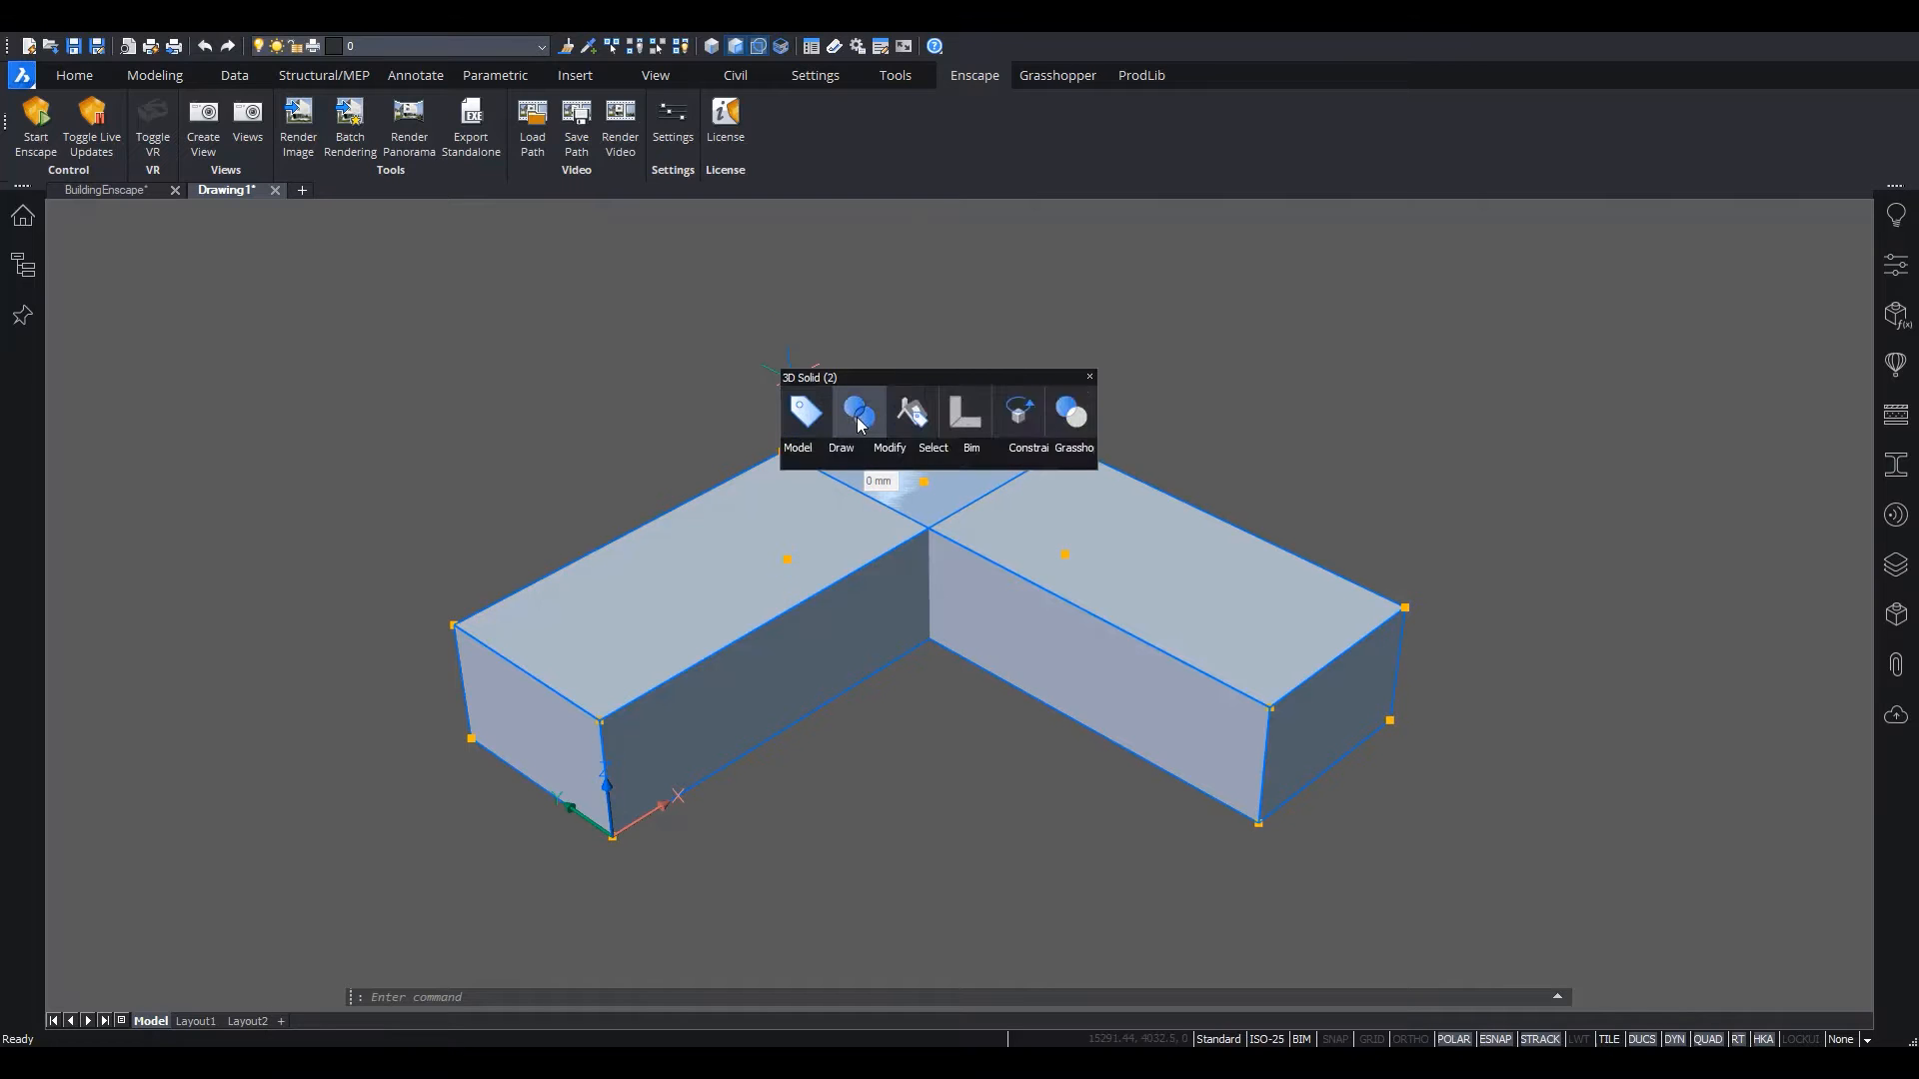
click(862, 413)
Fillet the upper and lower edges at both ends of the L-shaped solid with a 1000 mm radius
shift+middle_drag(1042, 819, 710, 869)
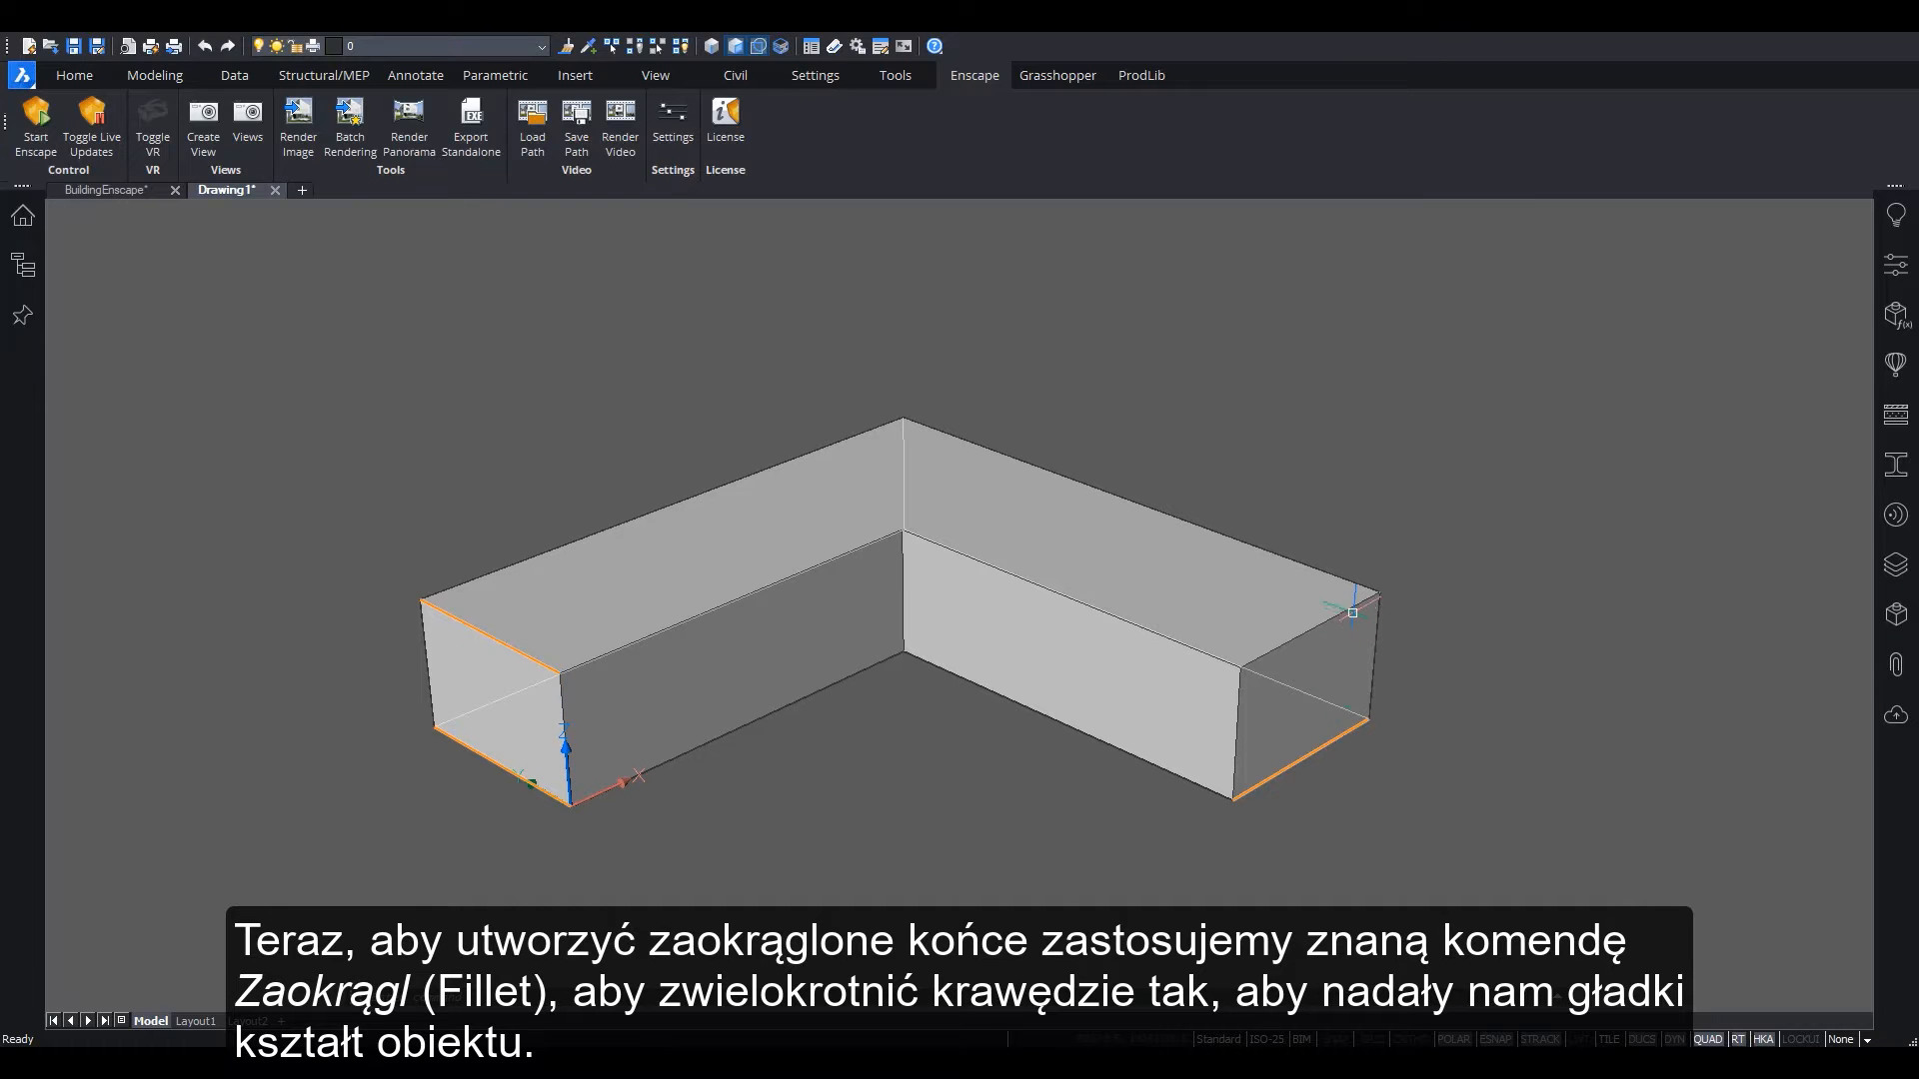
right_click(517, 448)
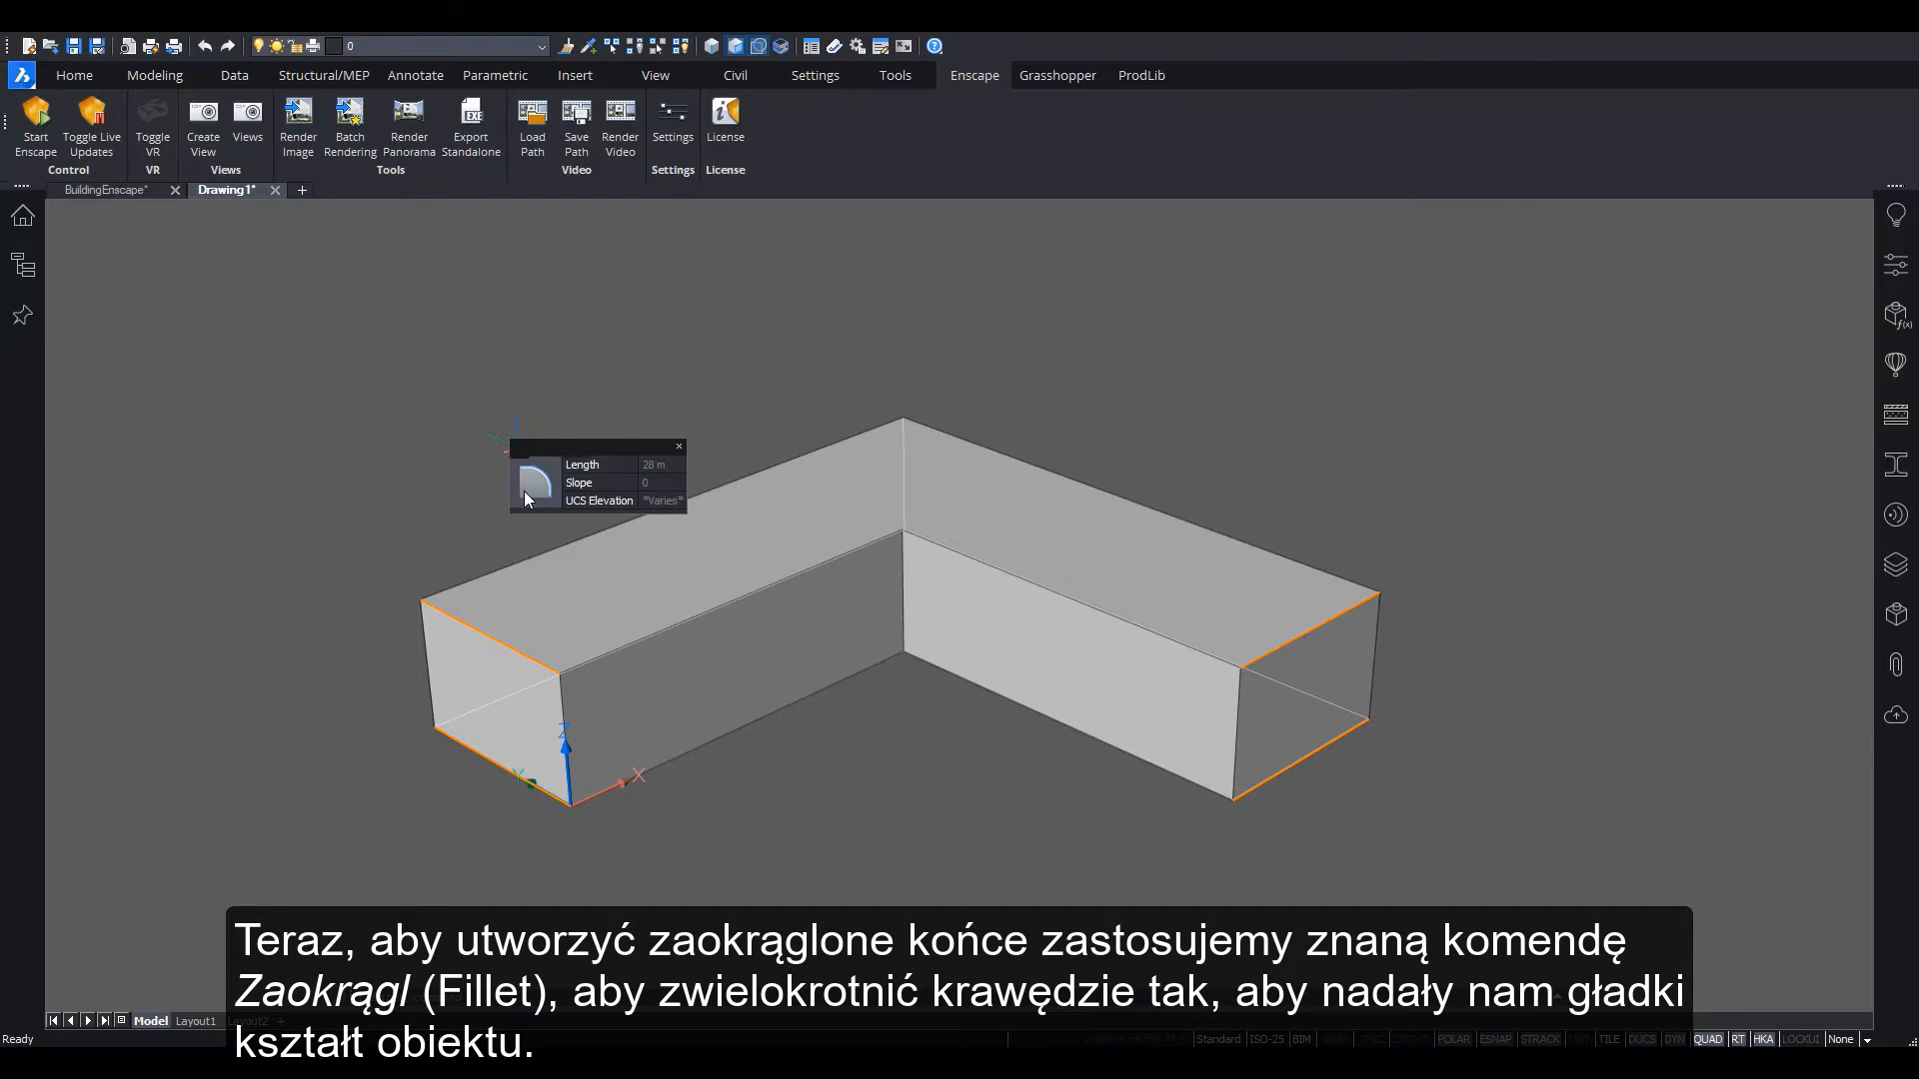
click(527, 489)
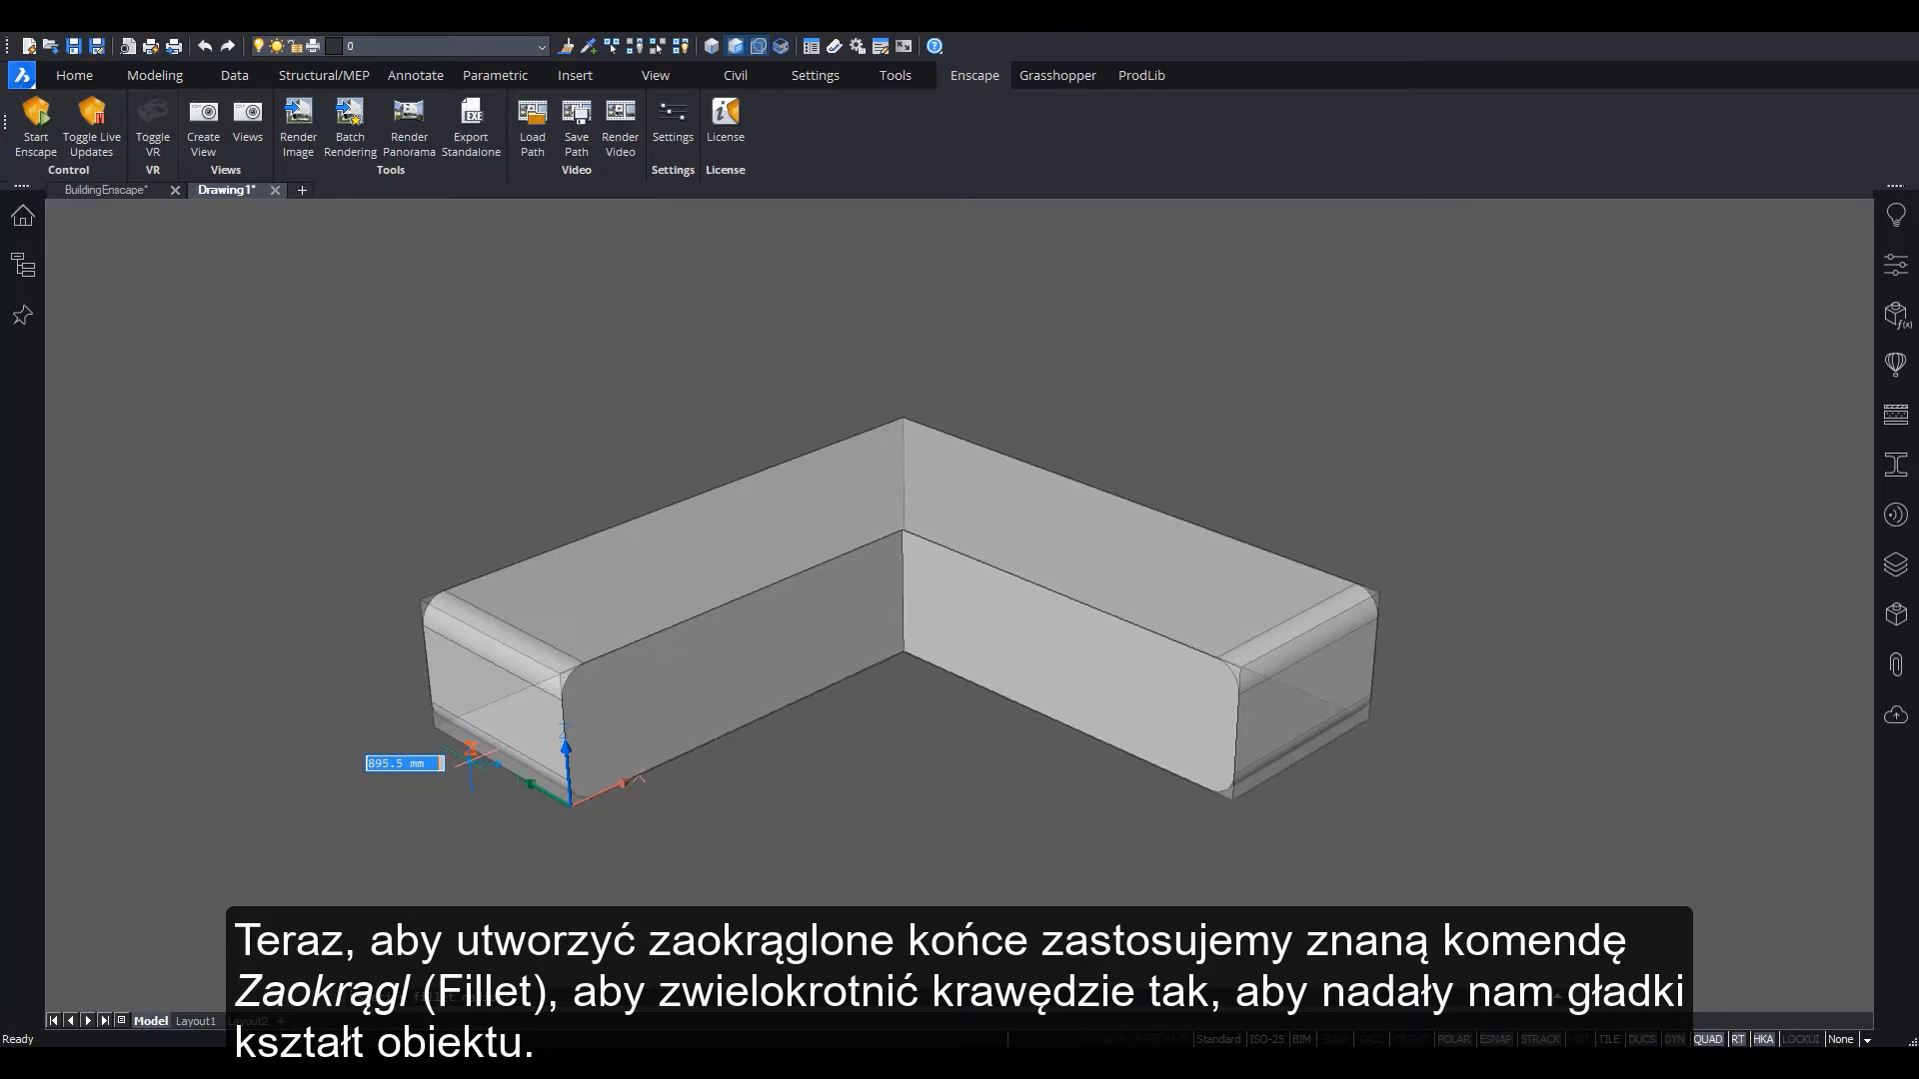
text(1000)
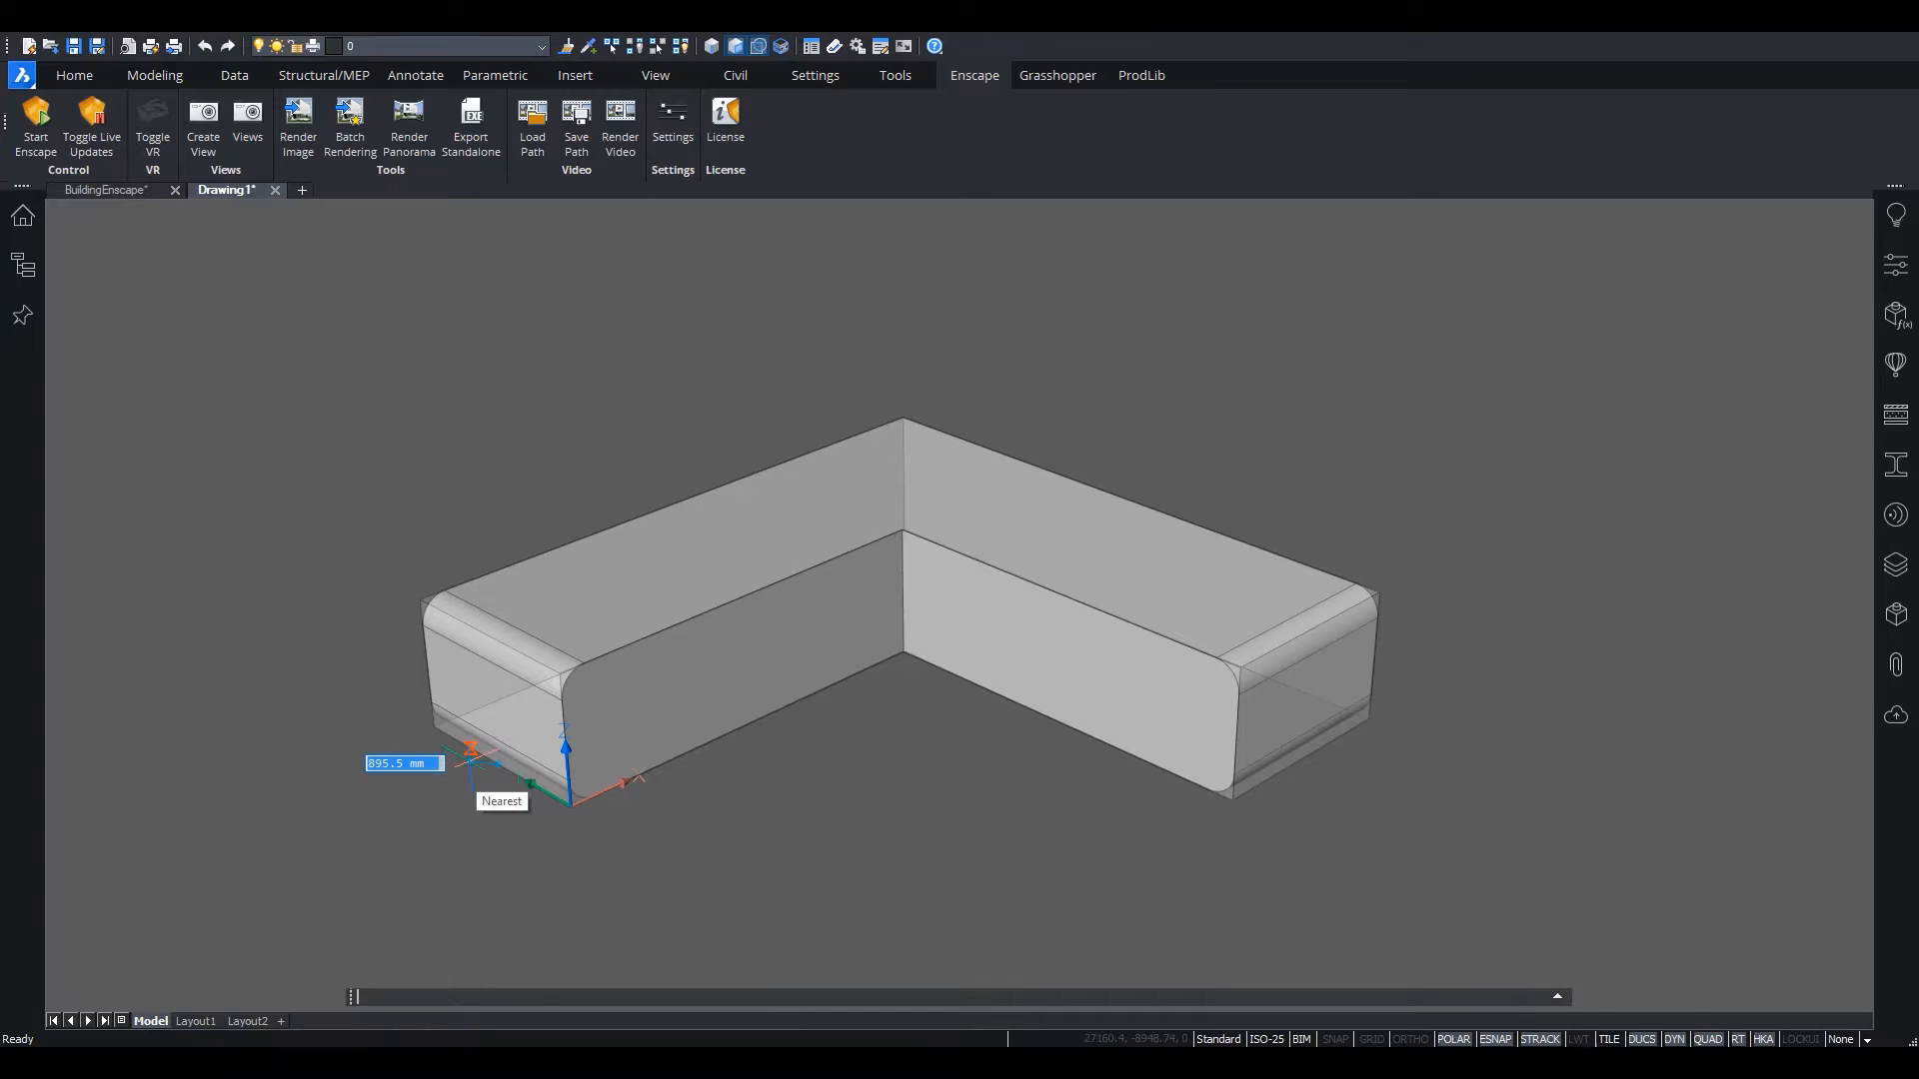
key(Return)
Offset the outlines of the two side faces at the inner corner inward by 500 mm
shift+middle_drag(590, 901, 747, 537)
mouse_move(776, 548)
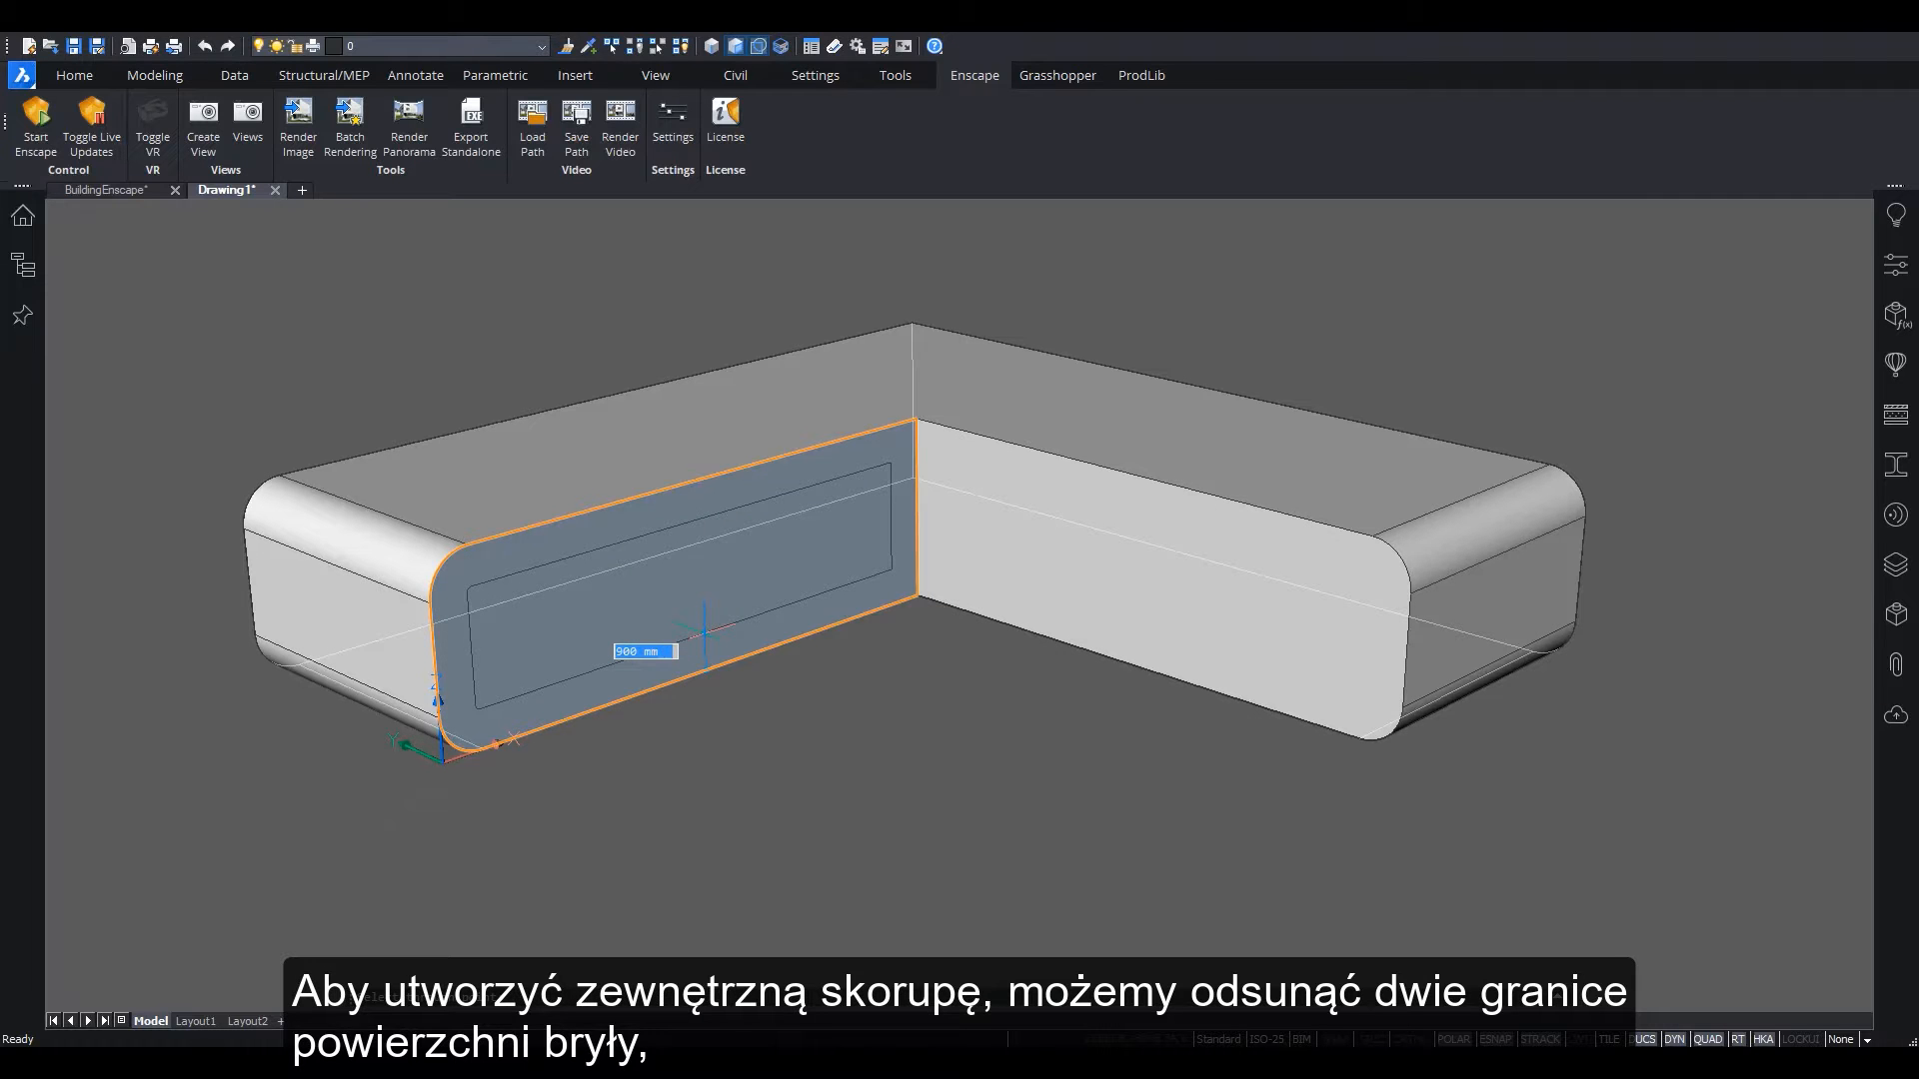
key(Return)
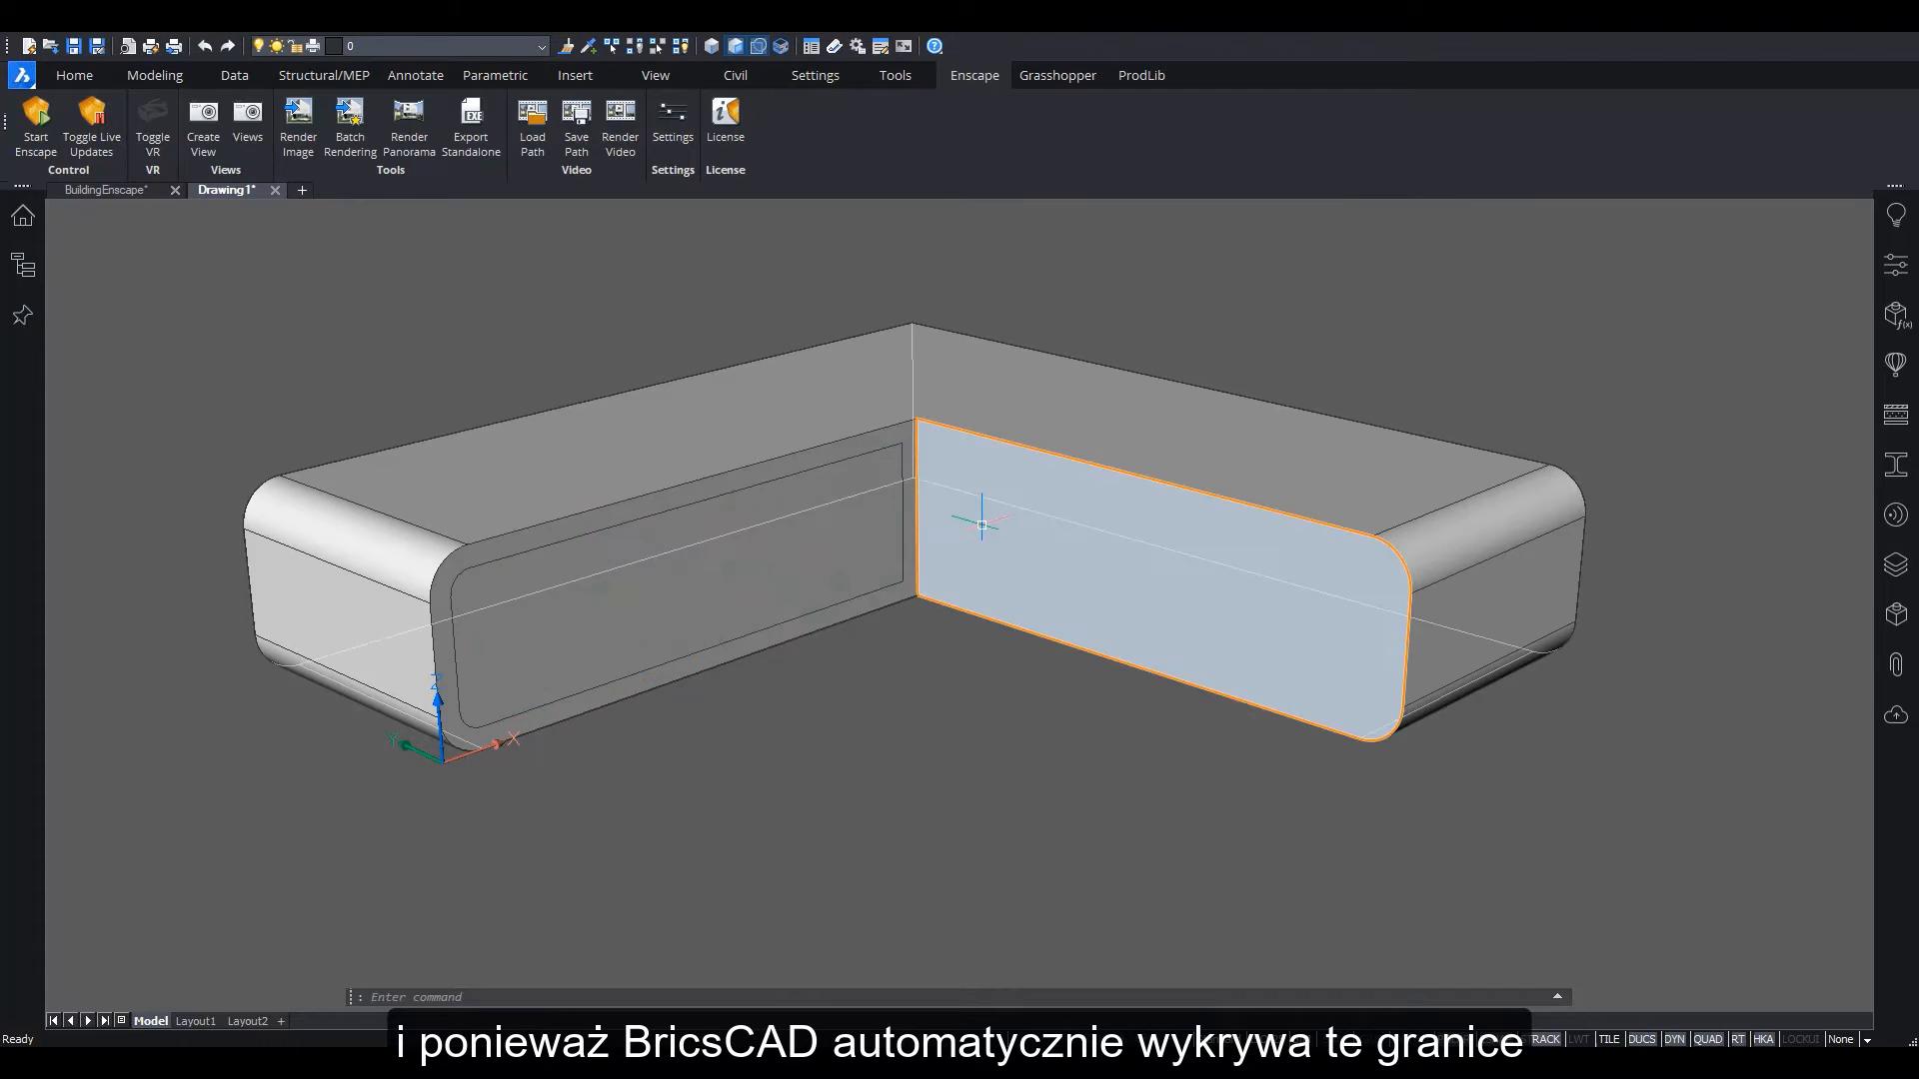
click(1013, 543)
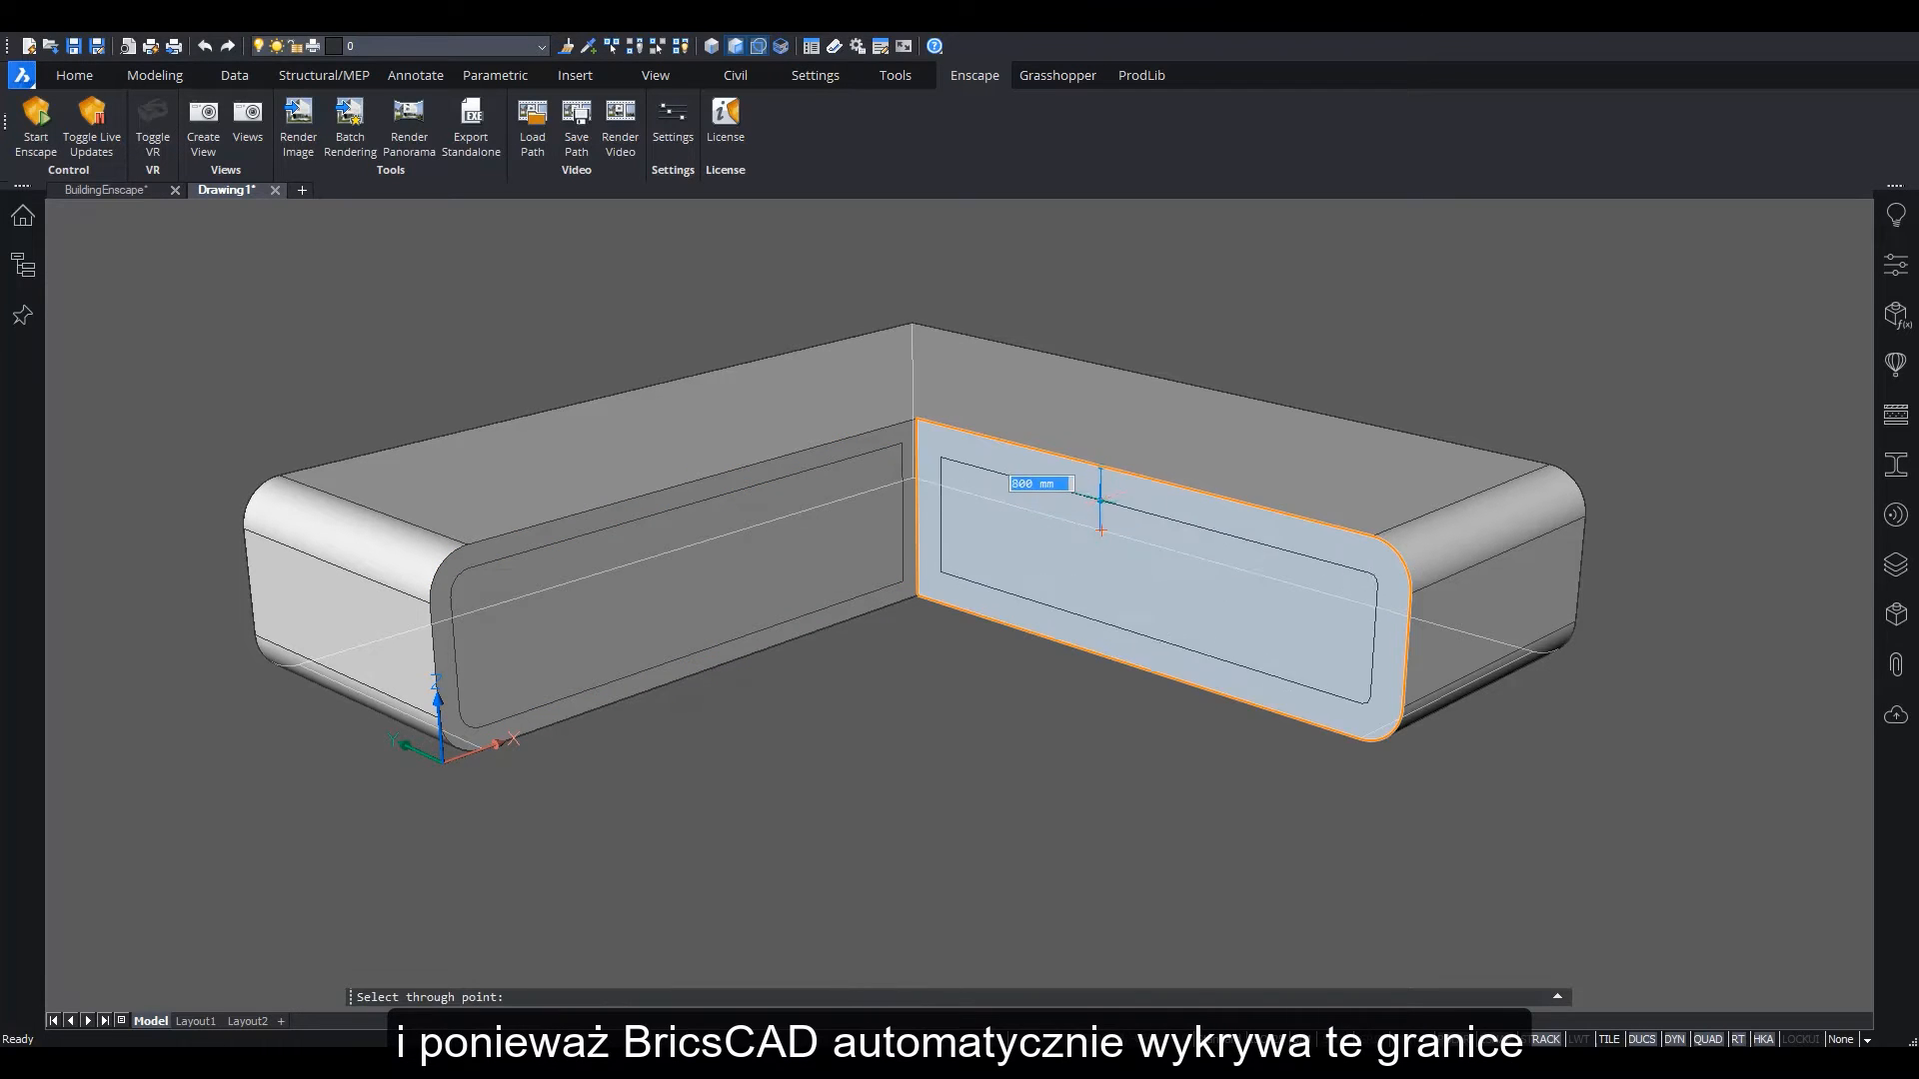
click(1100, 487)
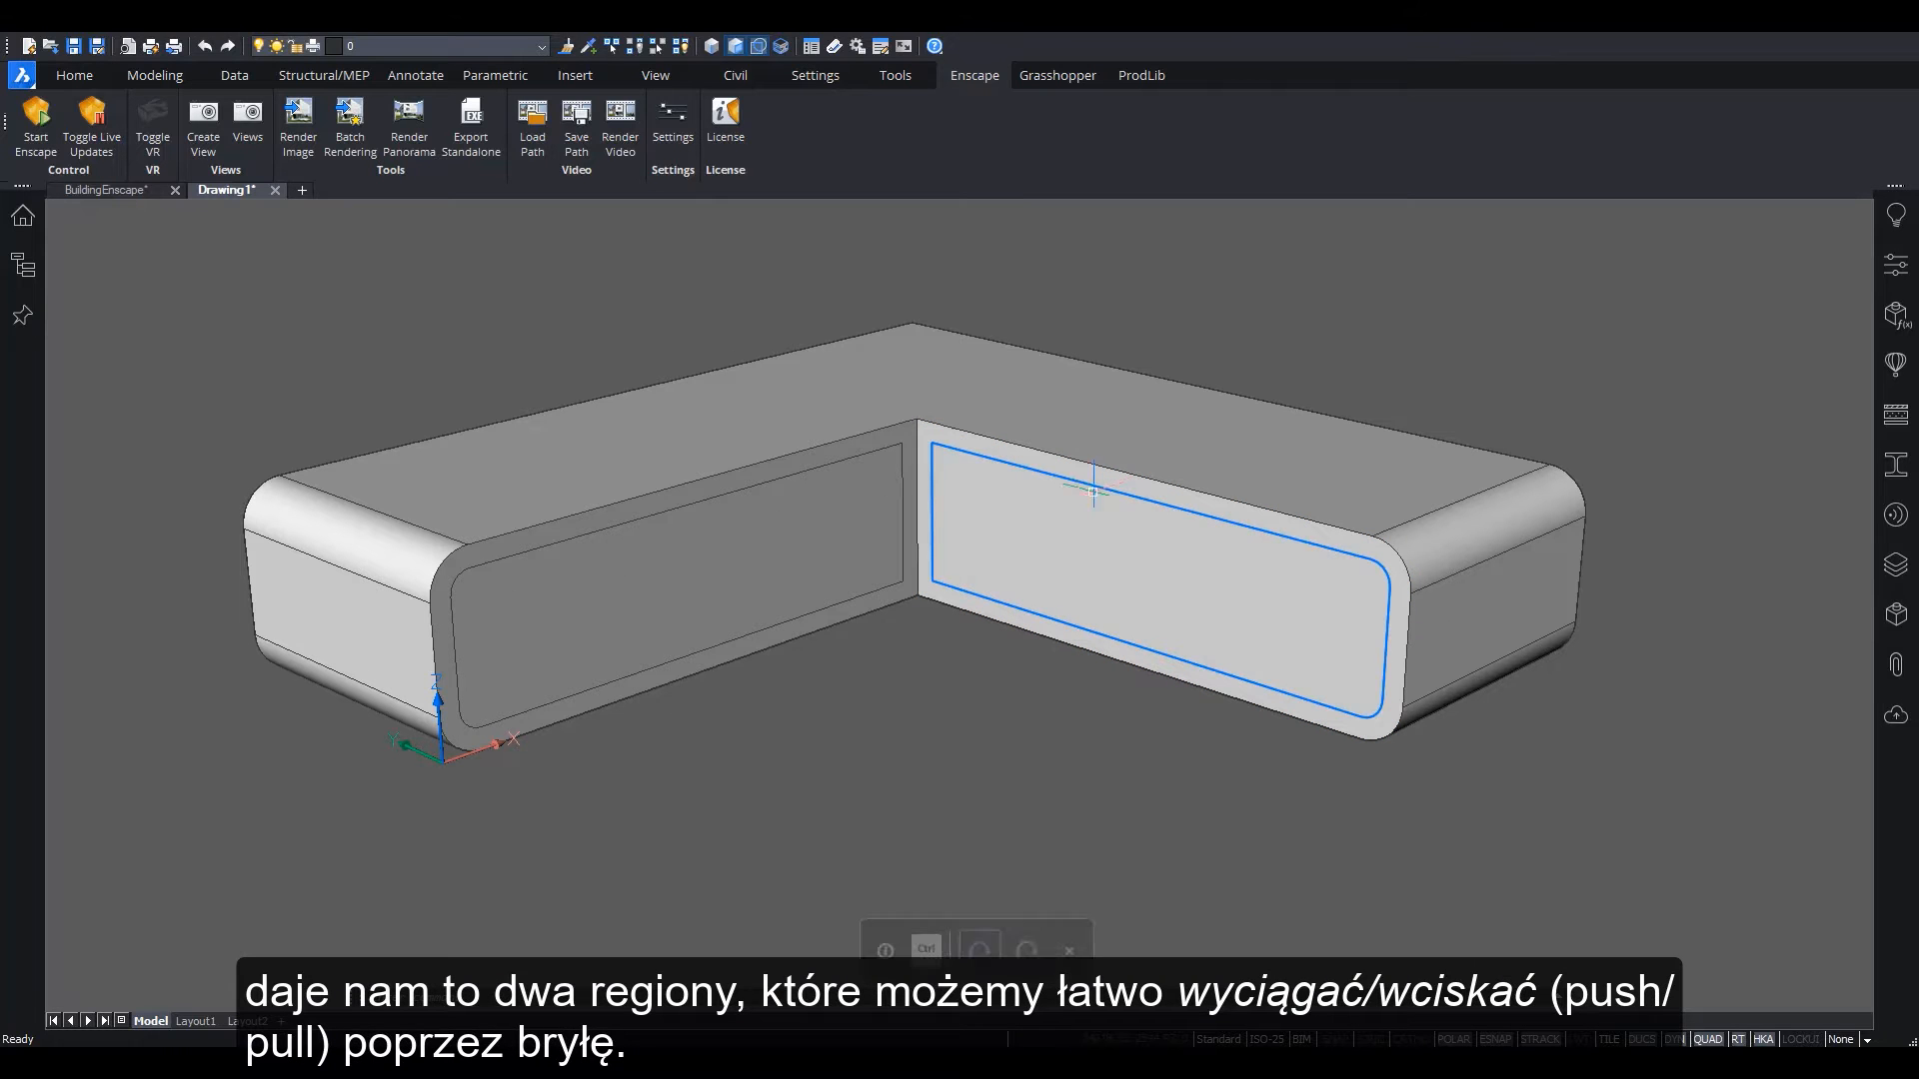
Push the two offset regions into the solid to hollow out both wings
mouse_move(845, 582)
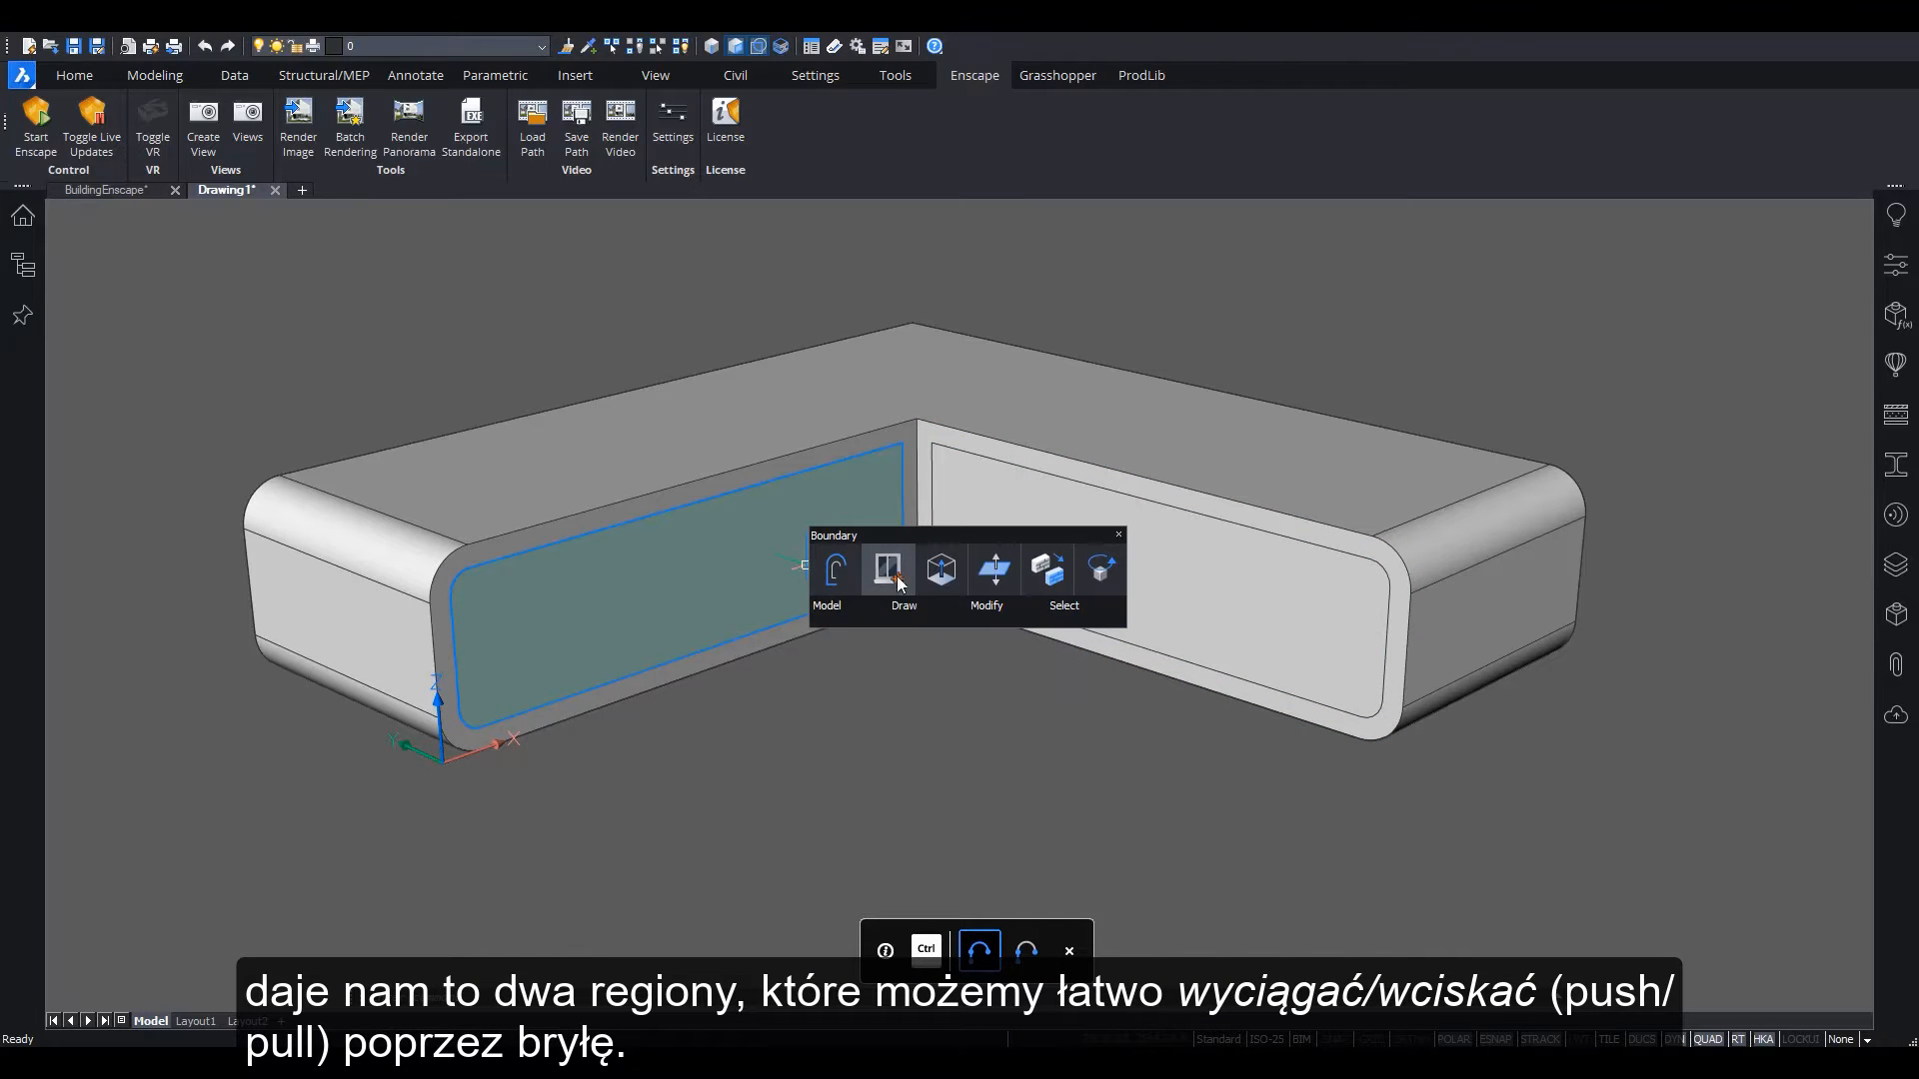
click(990, 568)
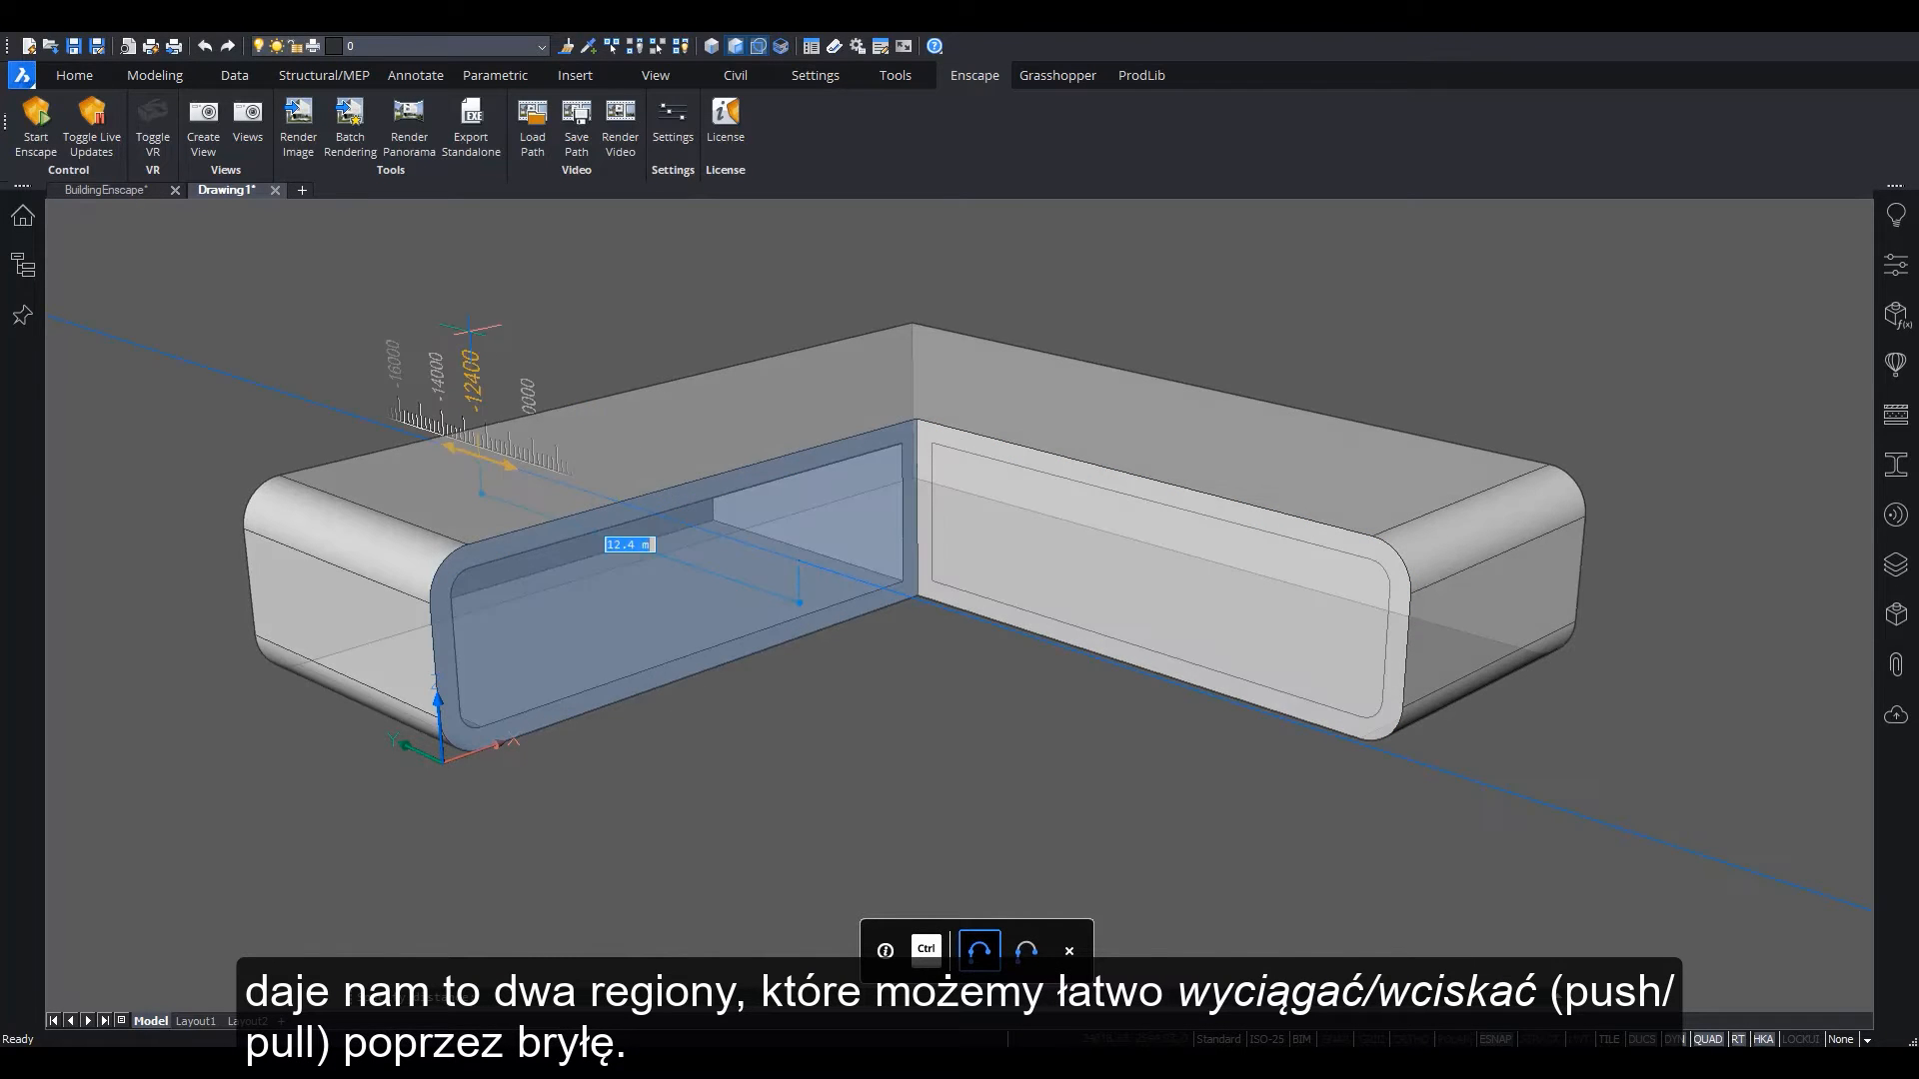
click(472, 335)
click(1105, 566)
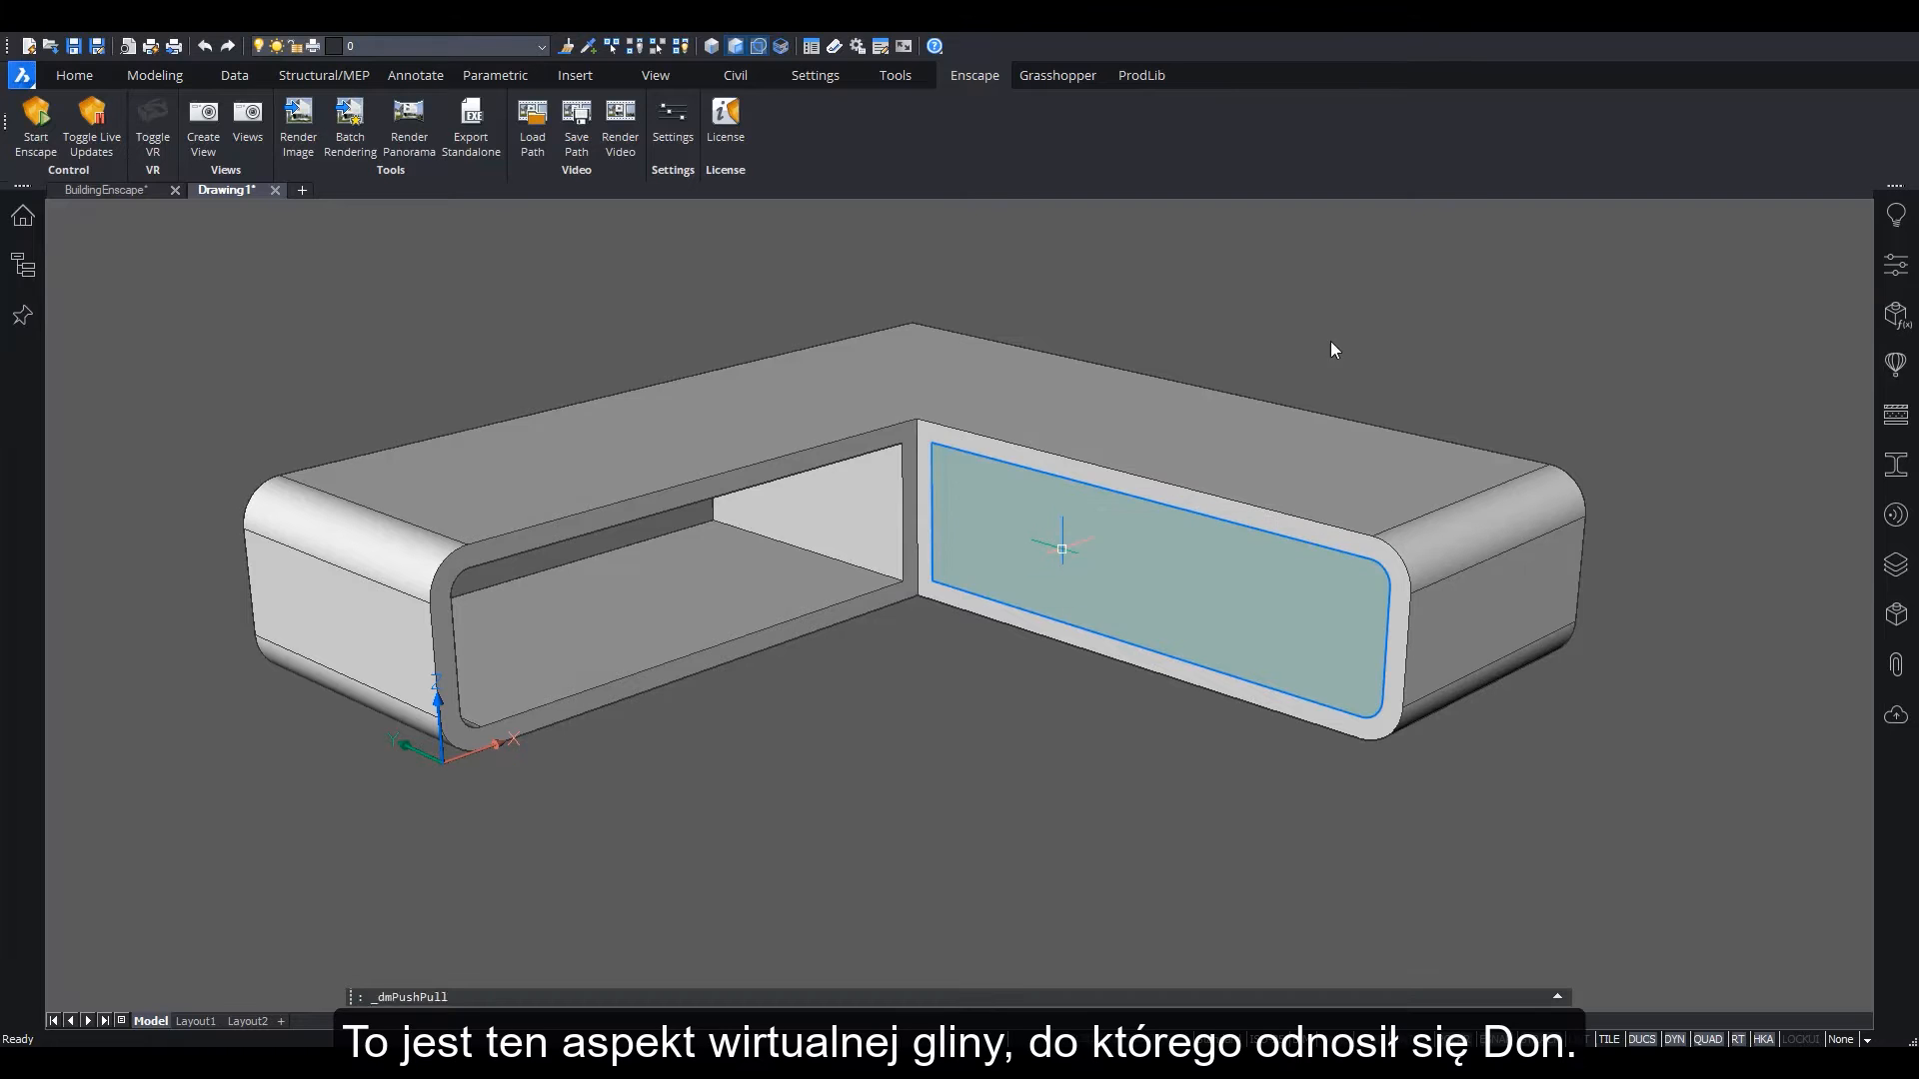
click(1419, 418)
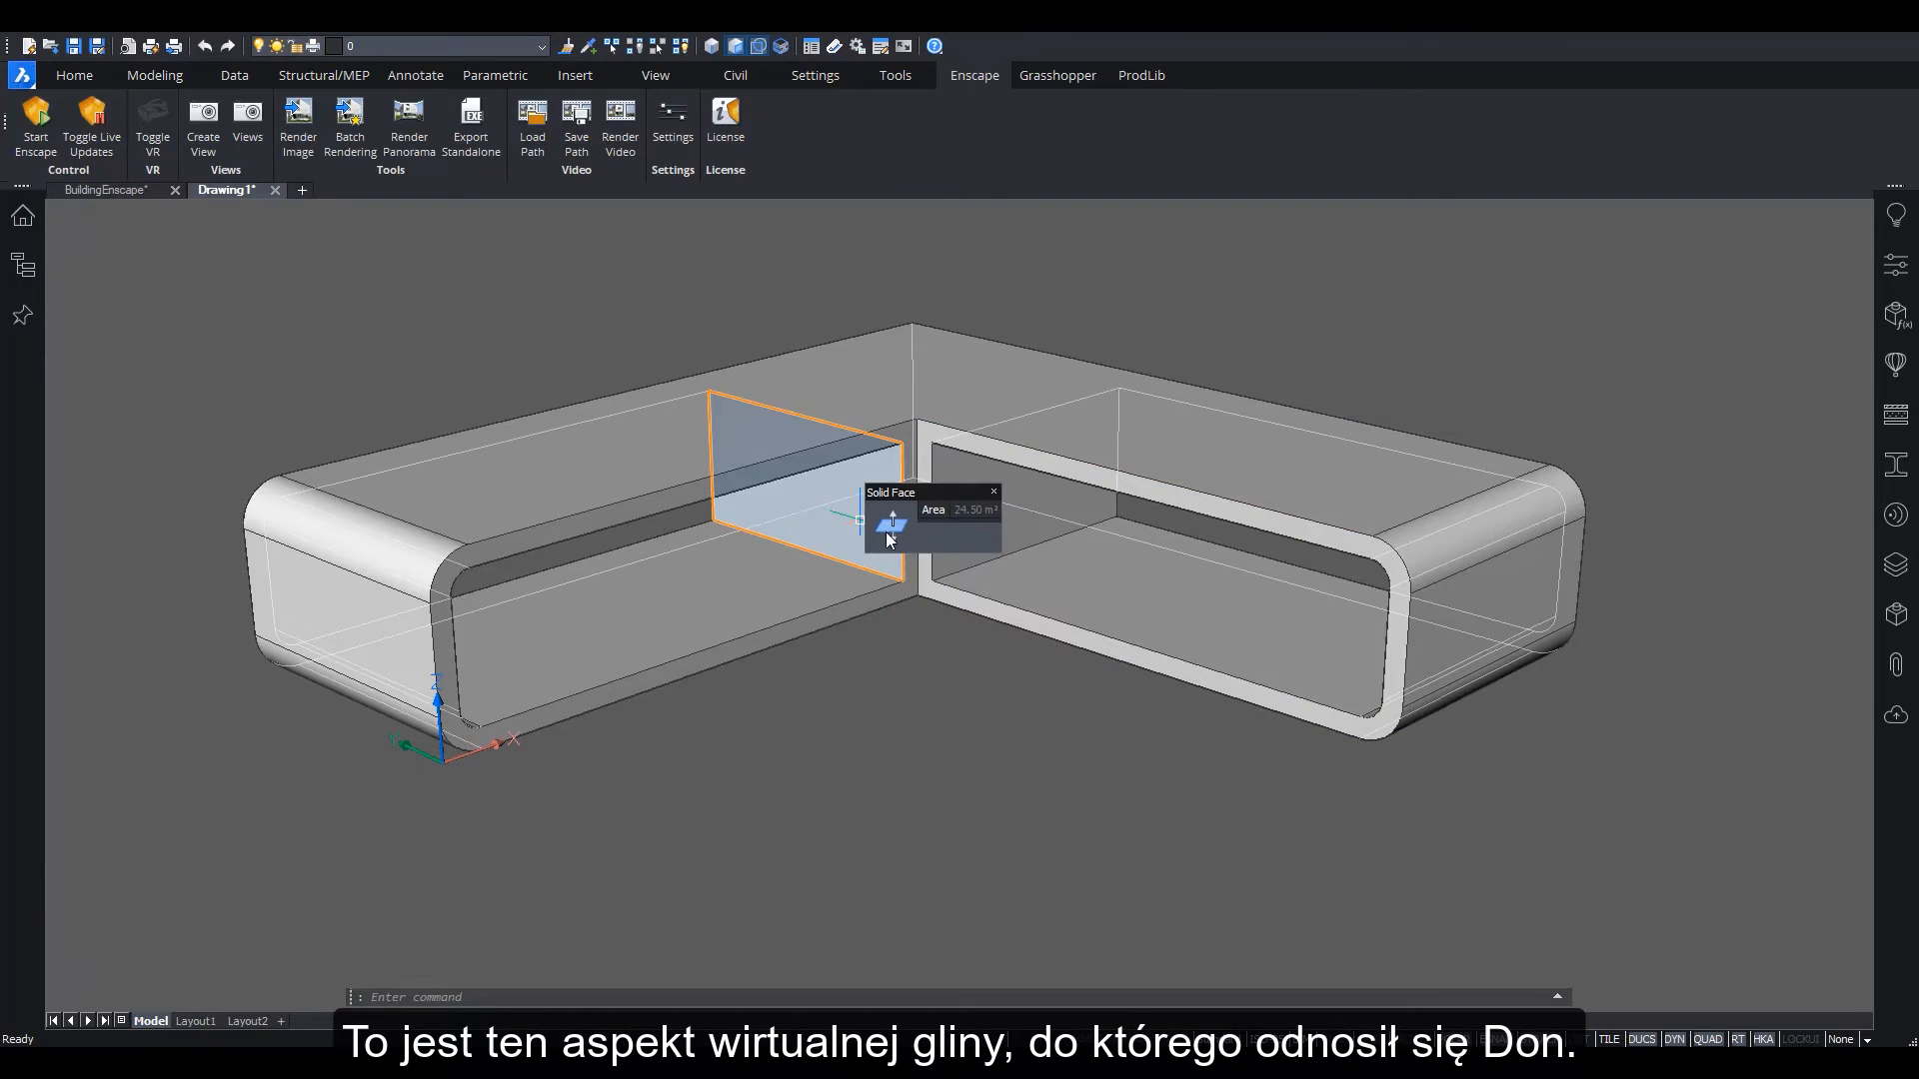
Push the internal faces at the corner back so both cavities join into one continuous L-shaped opening
click(885, 541)
click(1246, 295)
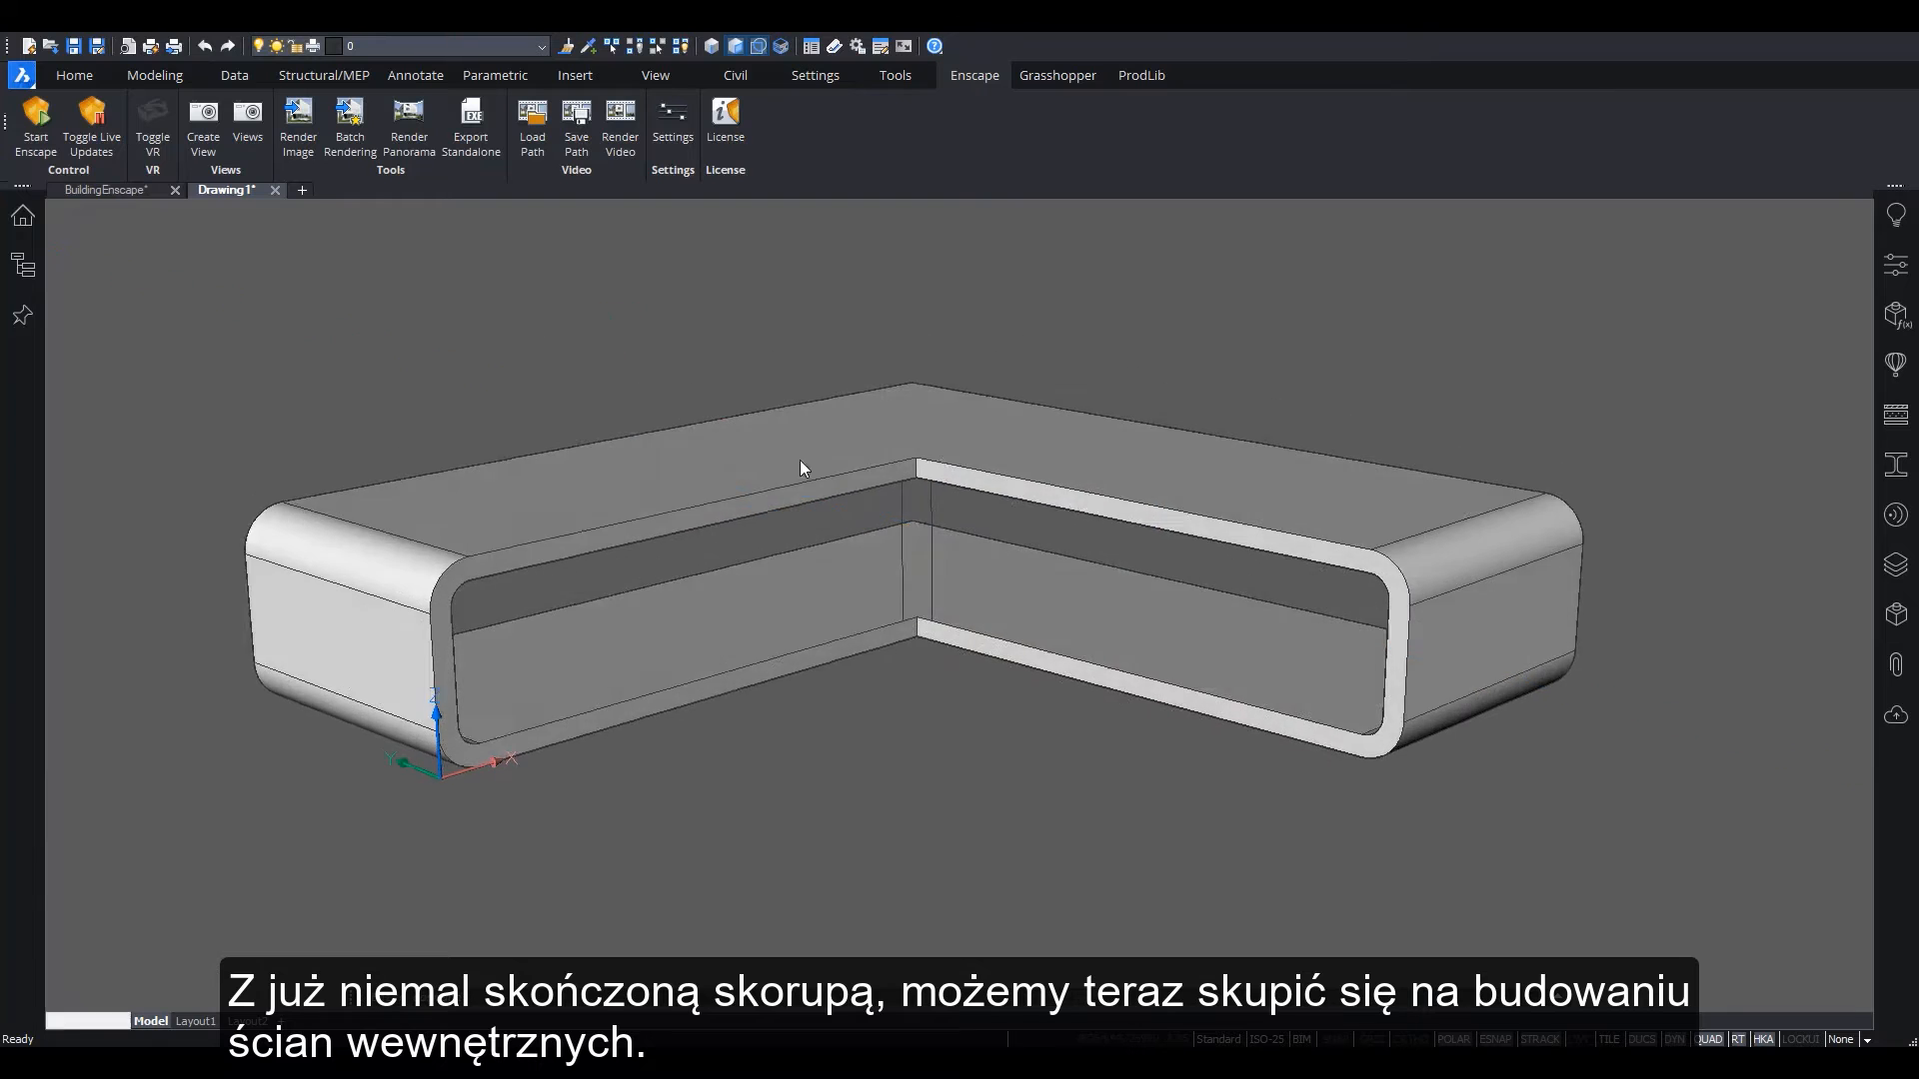
shift+middle_drag(799, 460, 1029, 712)
click(1029, 712)
click(850, 663)
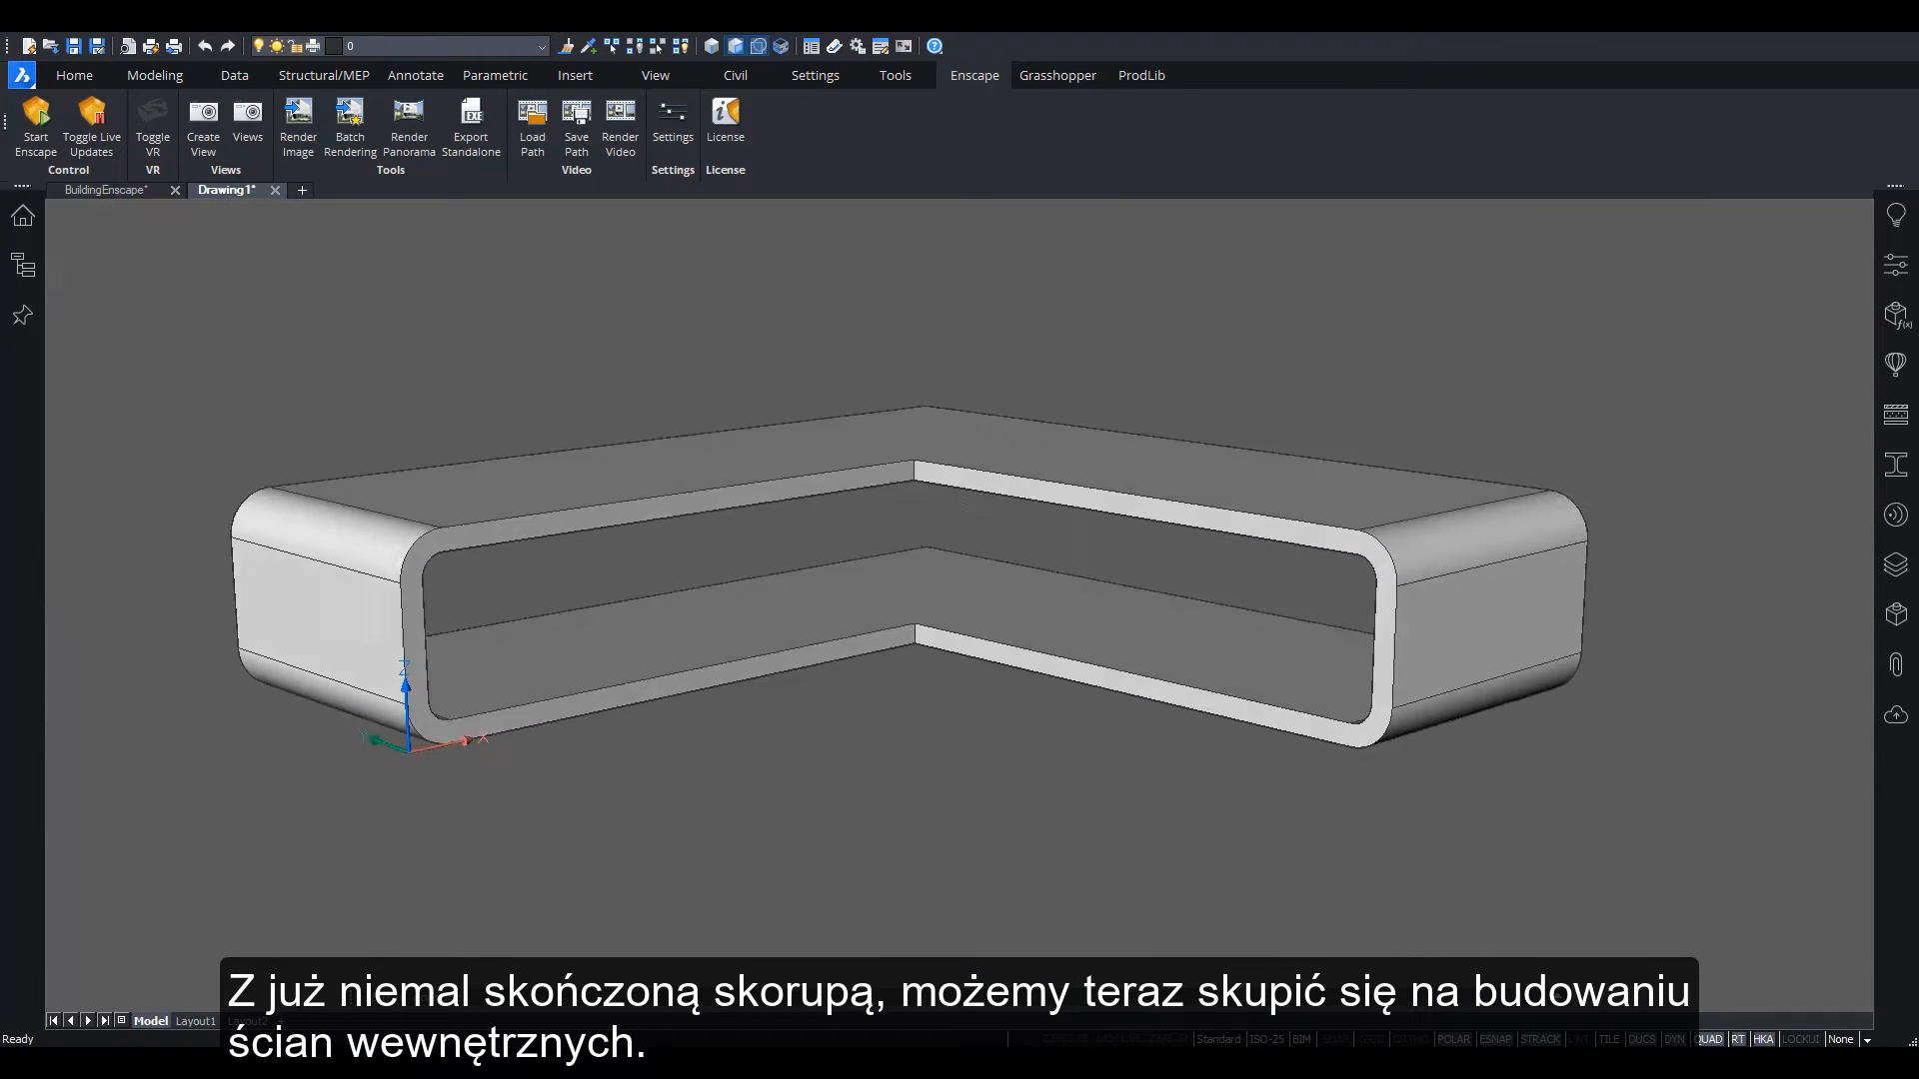
Place a horizontal section plane that cuts the roof off the hollow shell
shift+middle_drag(869, 560, 896, 637)
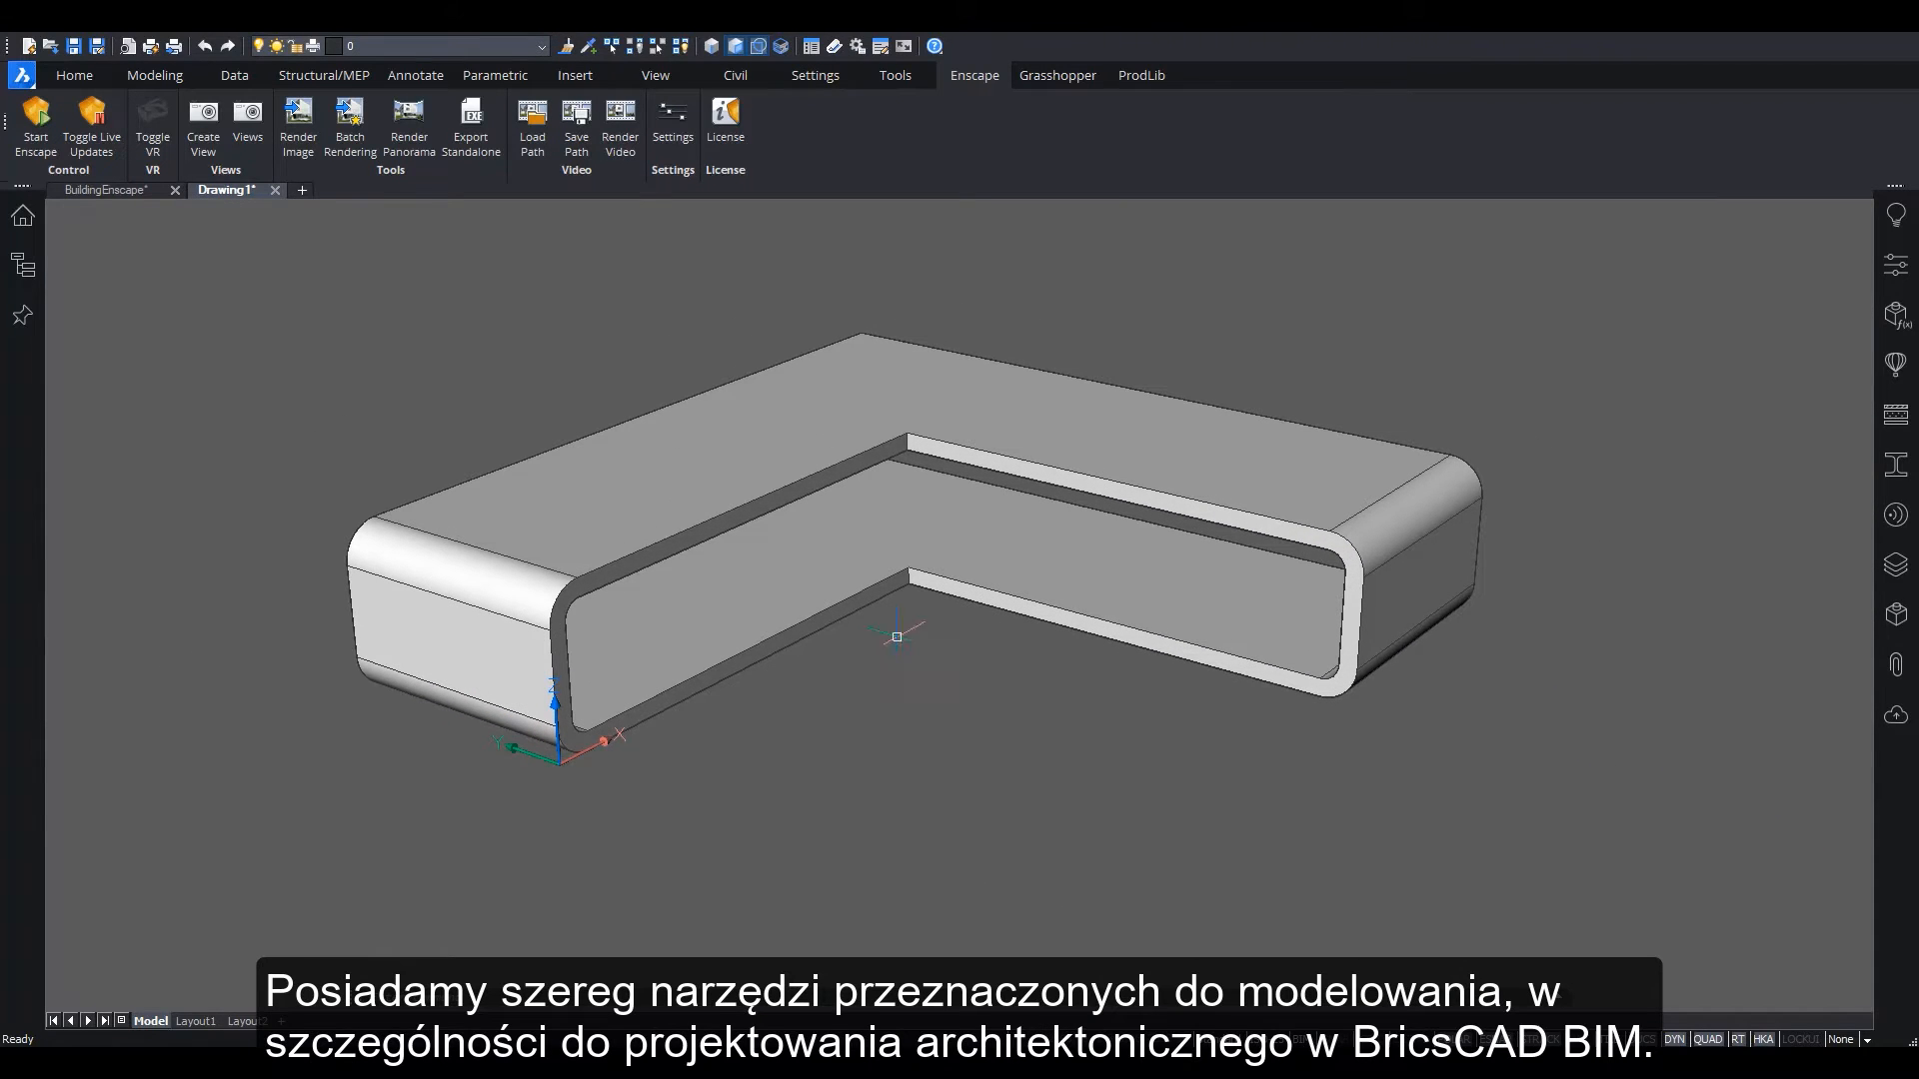
mouse_move(952, 752)
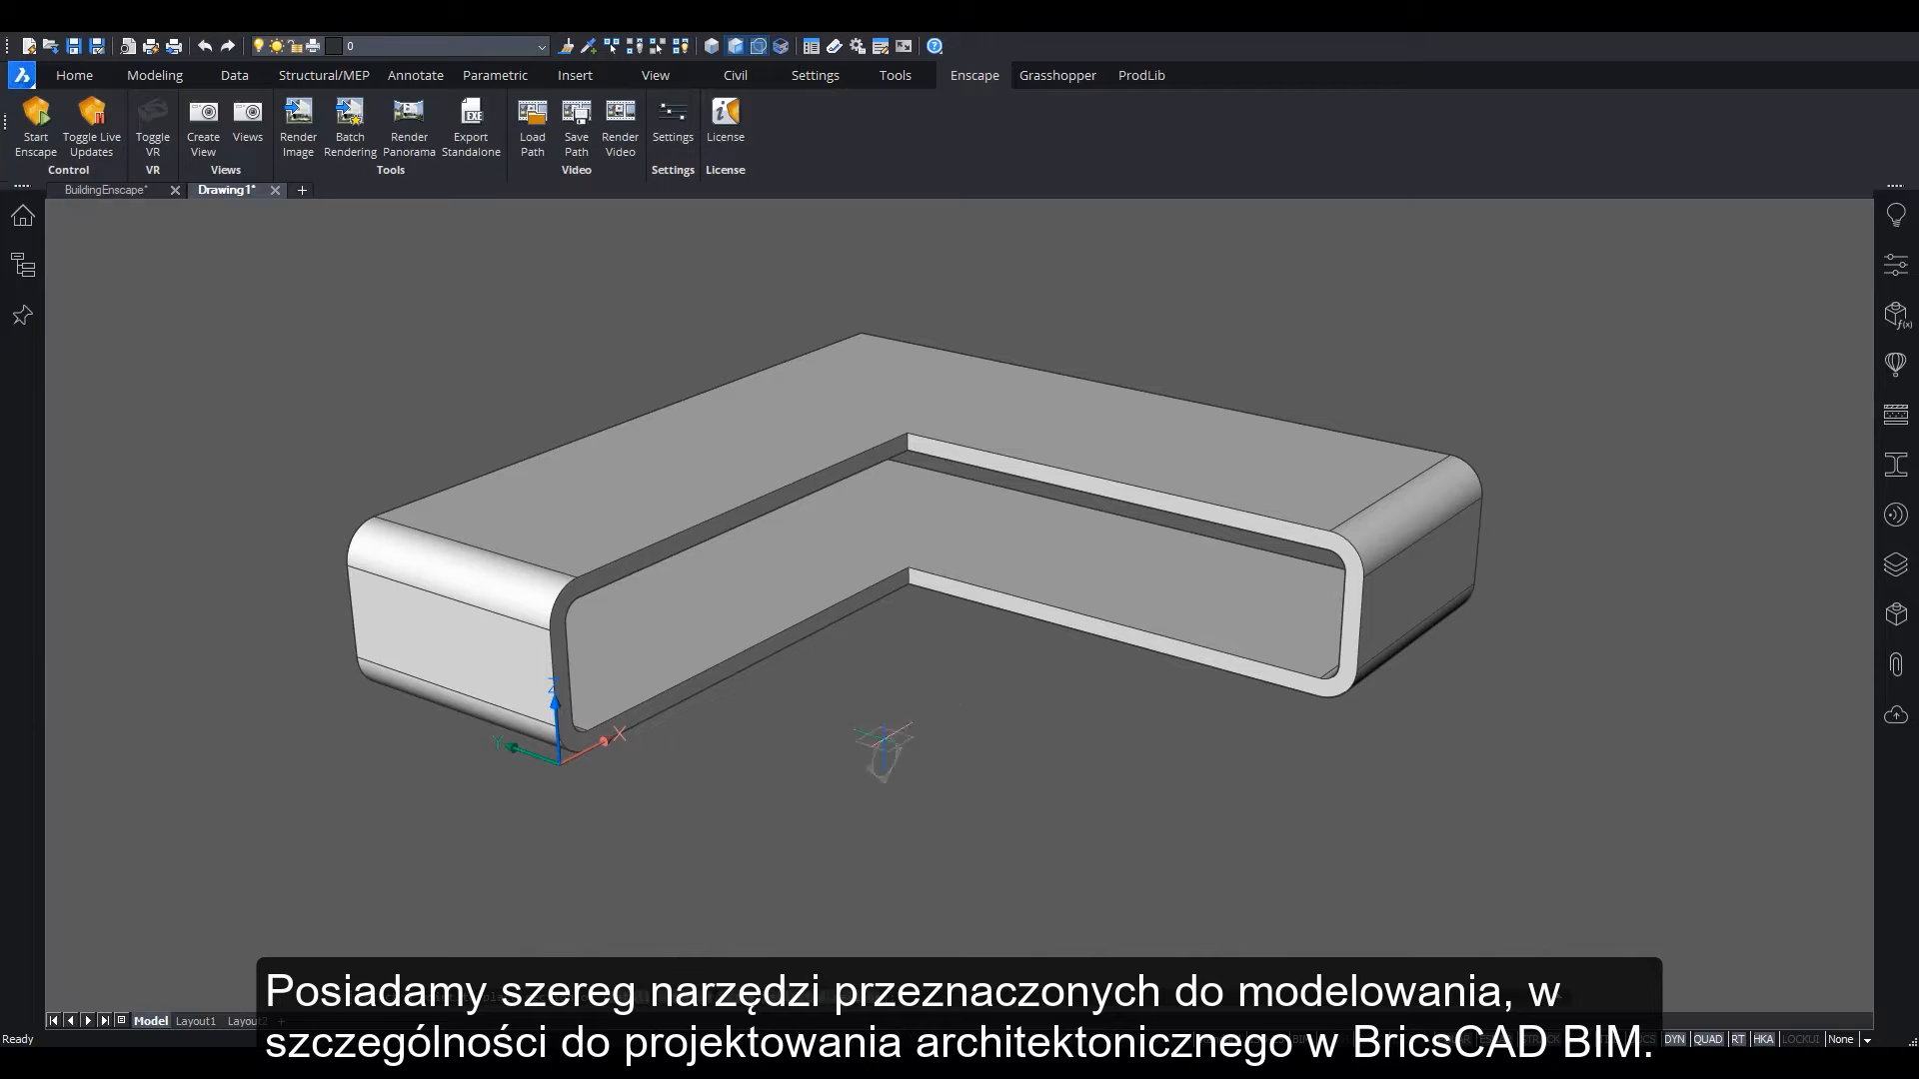
click(861, 648)
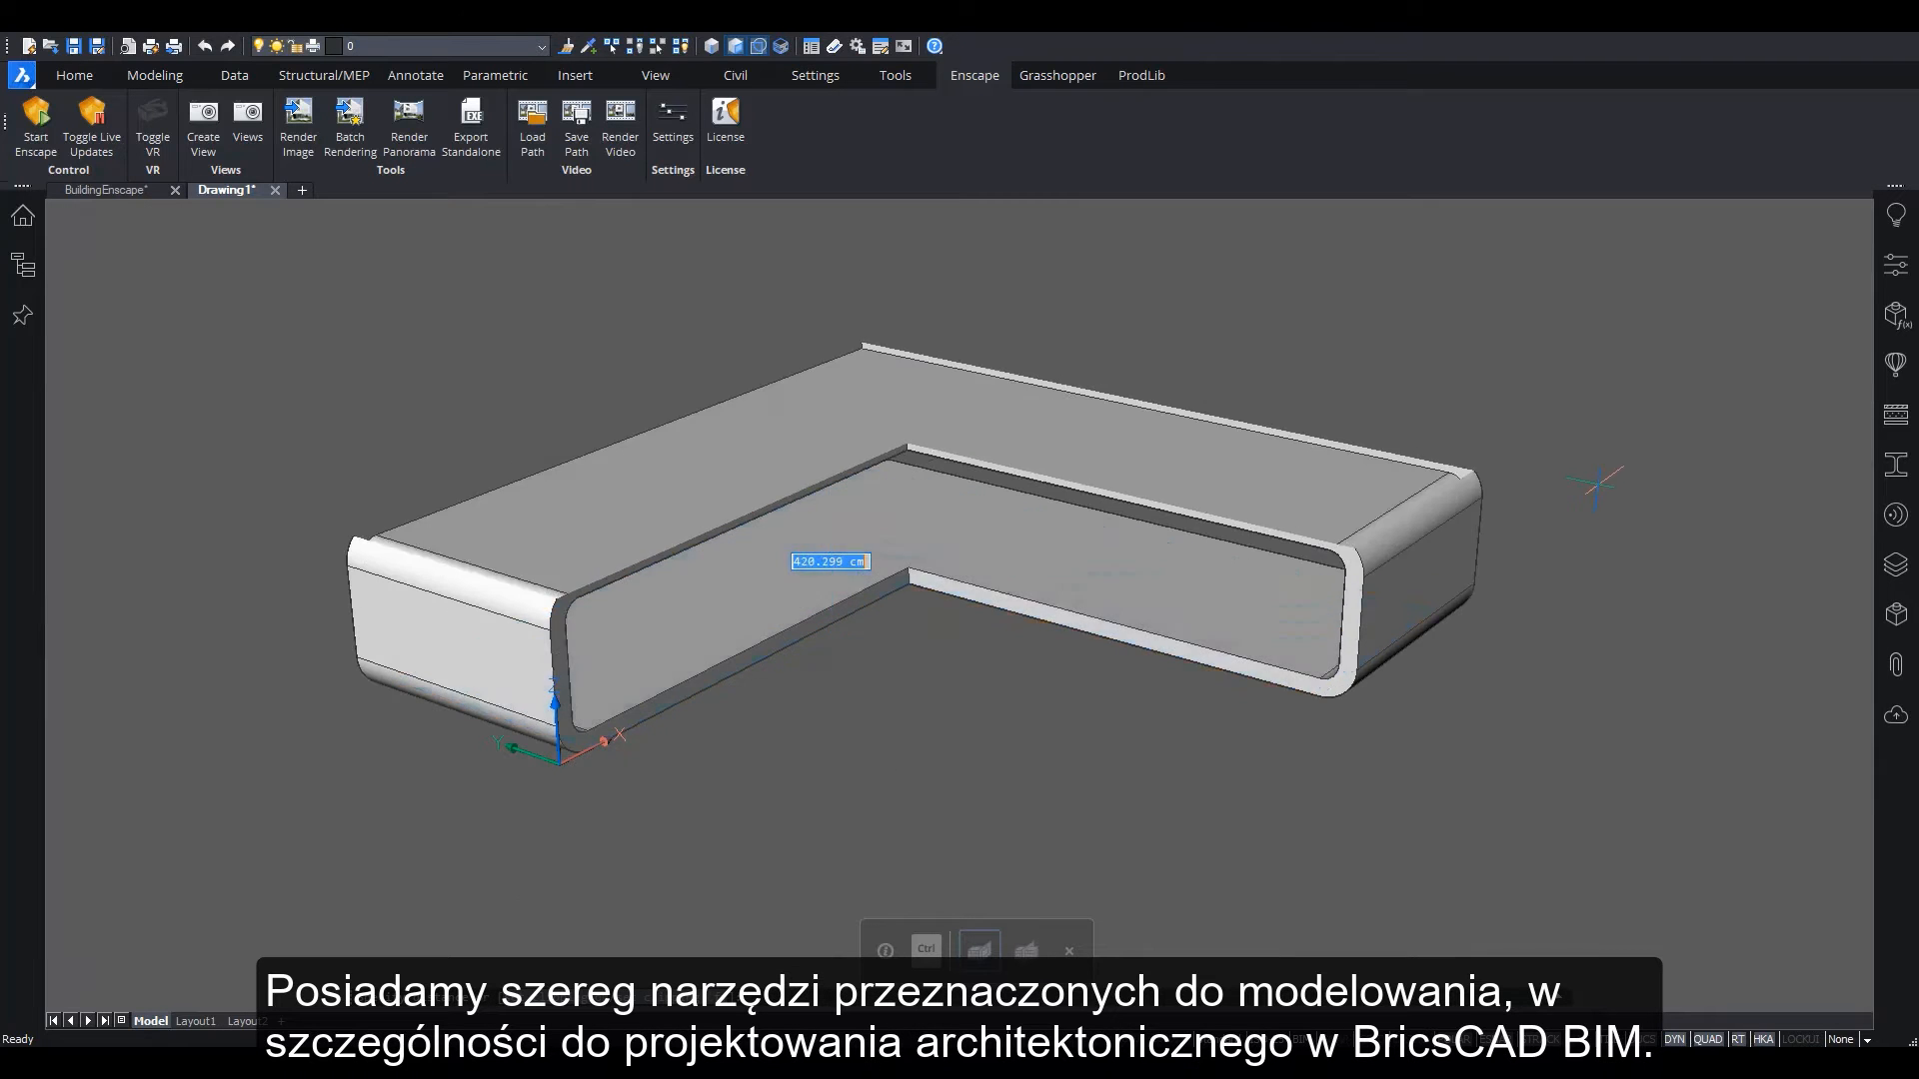
click(1597, 508)
Offset the floor slab's outline inward, and offset the new boundary inward again to form a narrow L-shaped band
shift+middle_drag(742, 811, 745, 824)
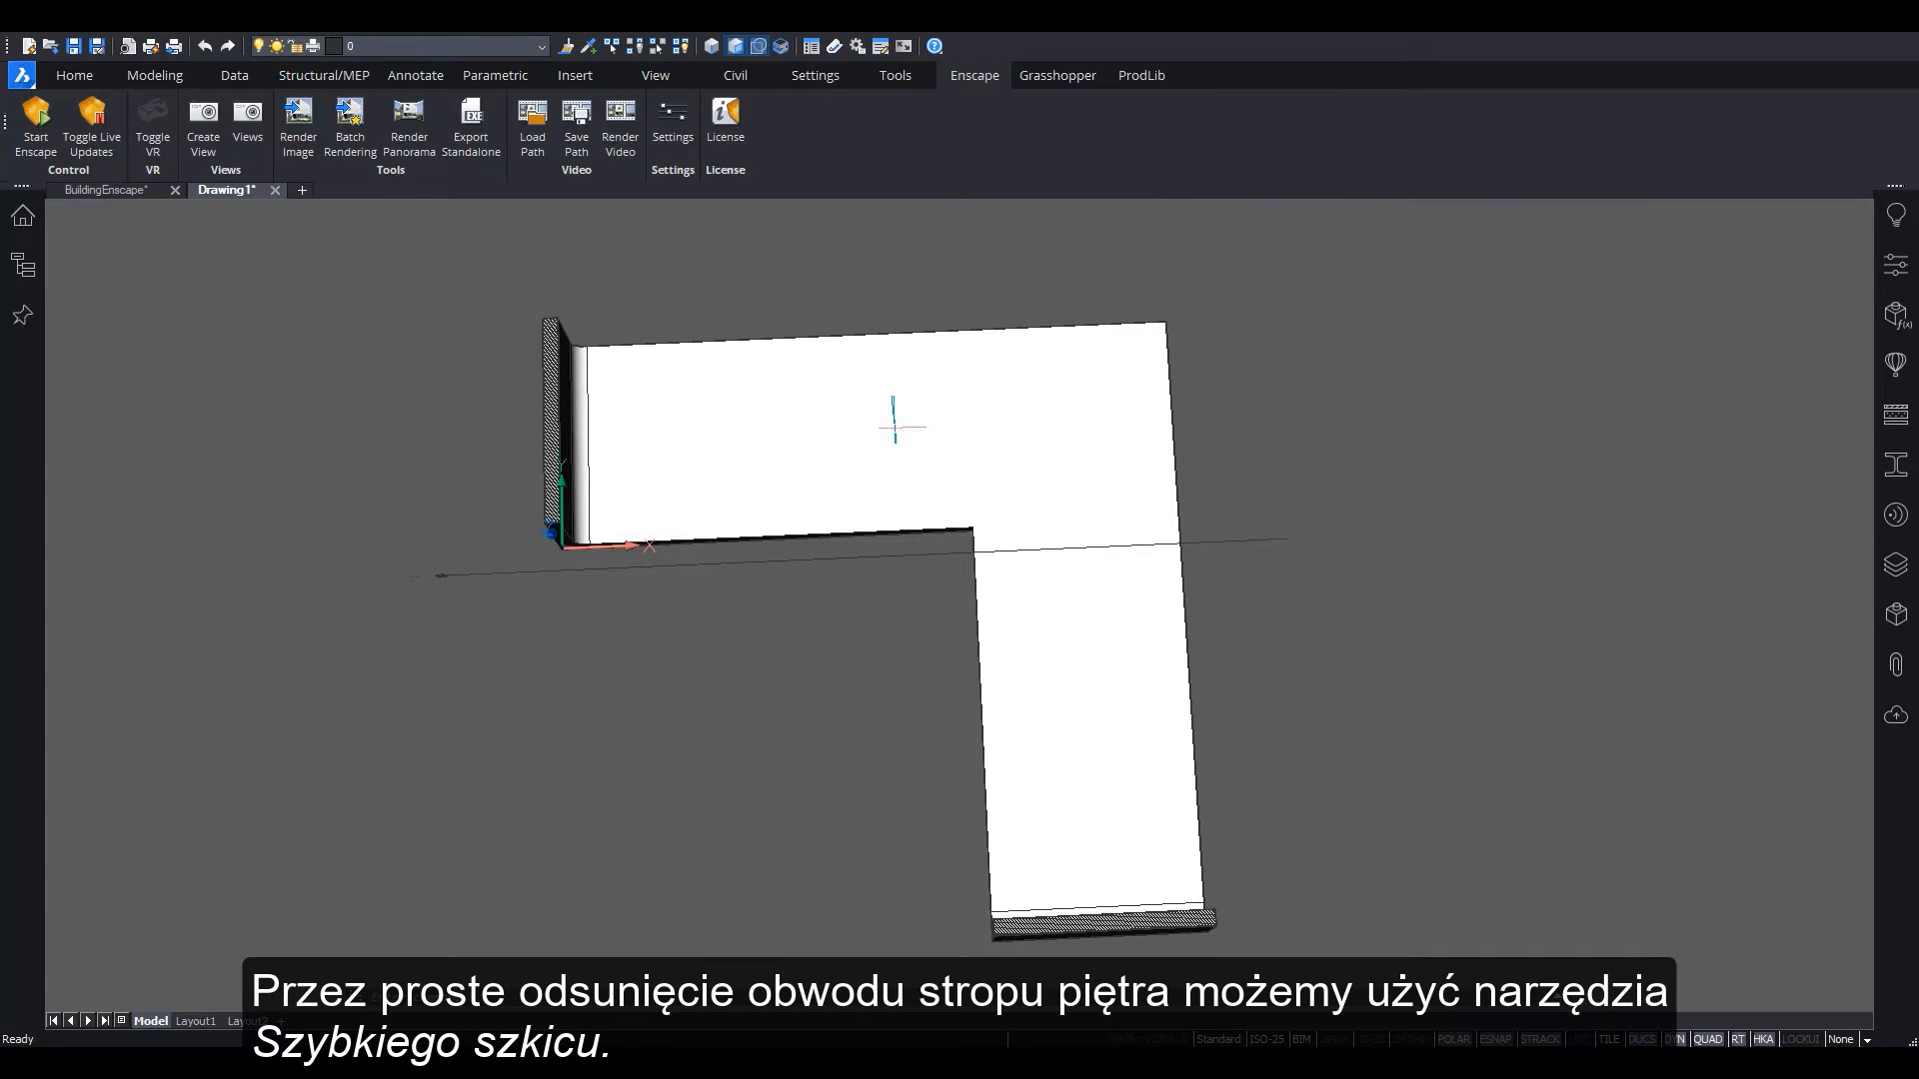
mouse_move(895, 428)
mouse_move(929, 457)
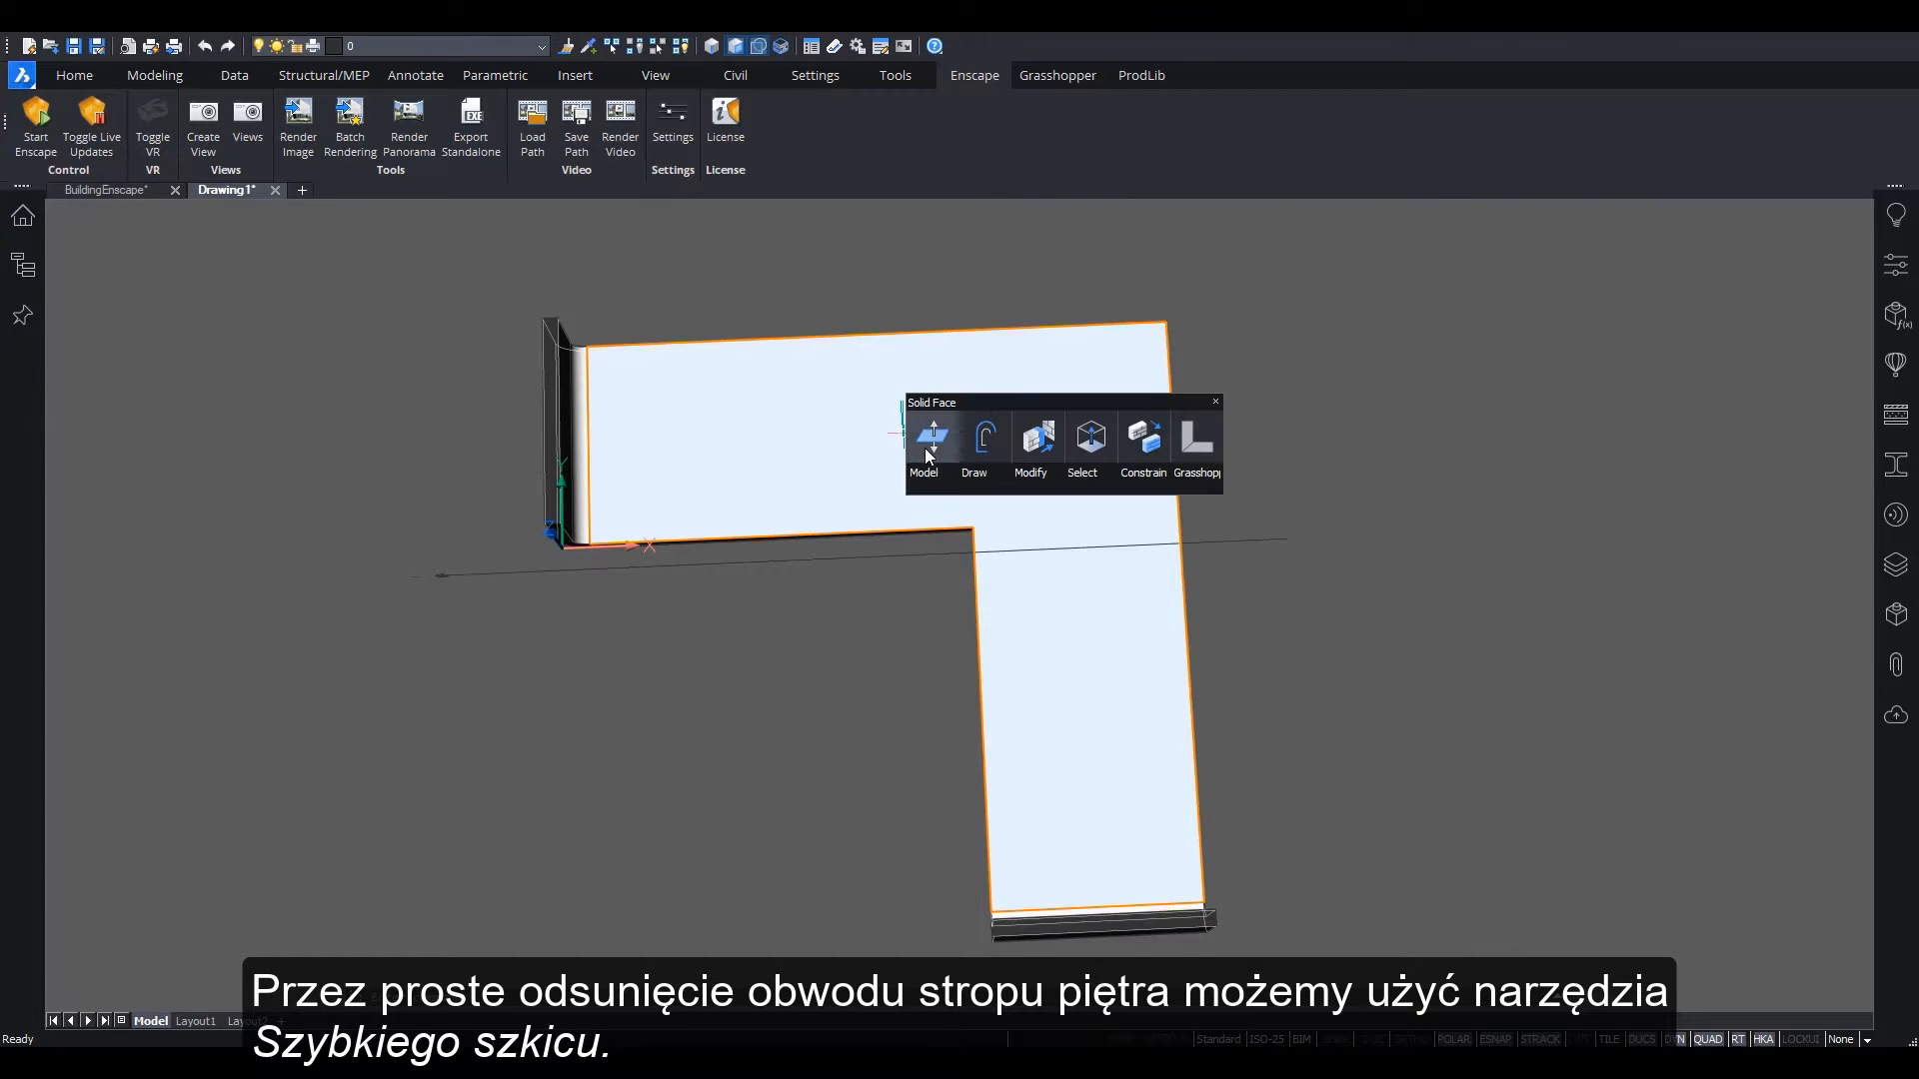
click(982, 440)
click(901, 402)
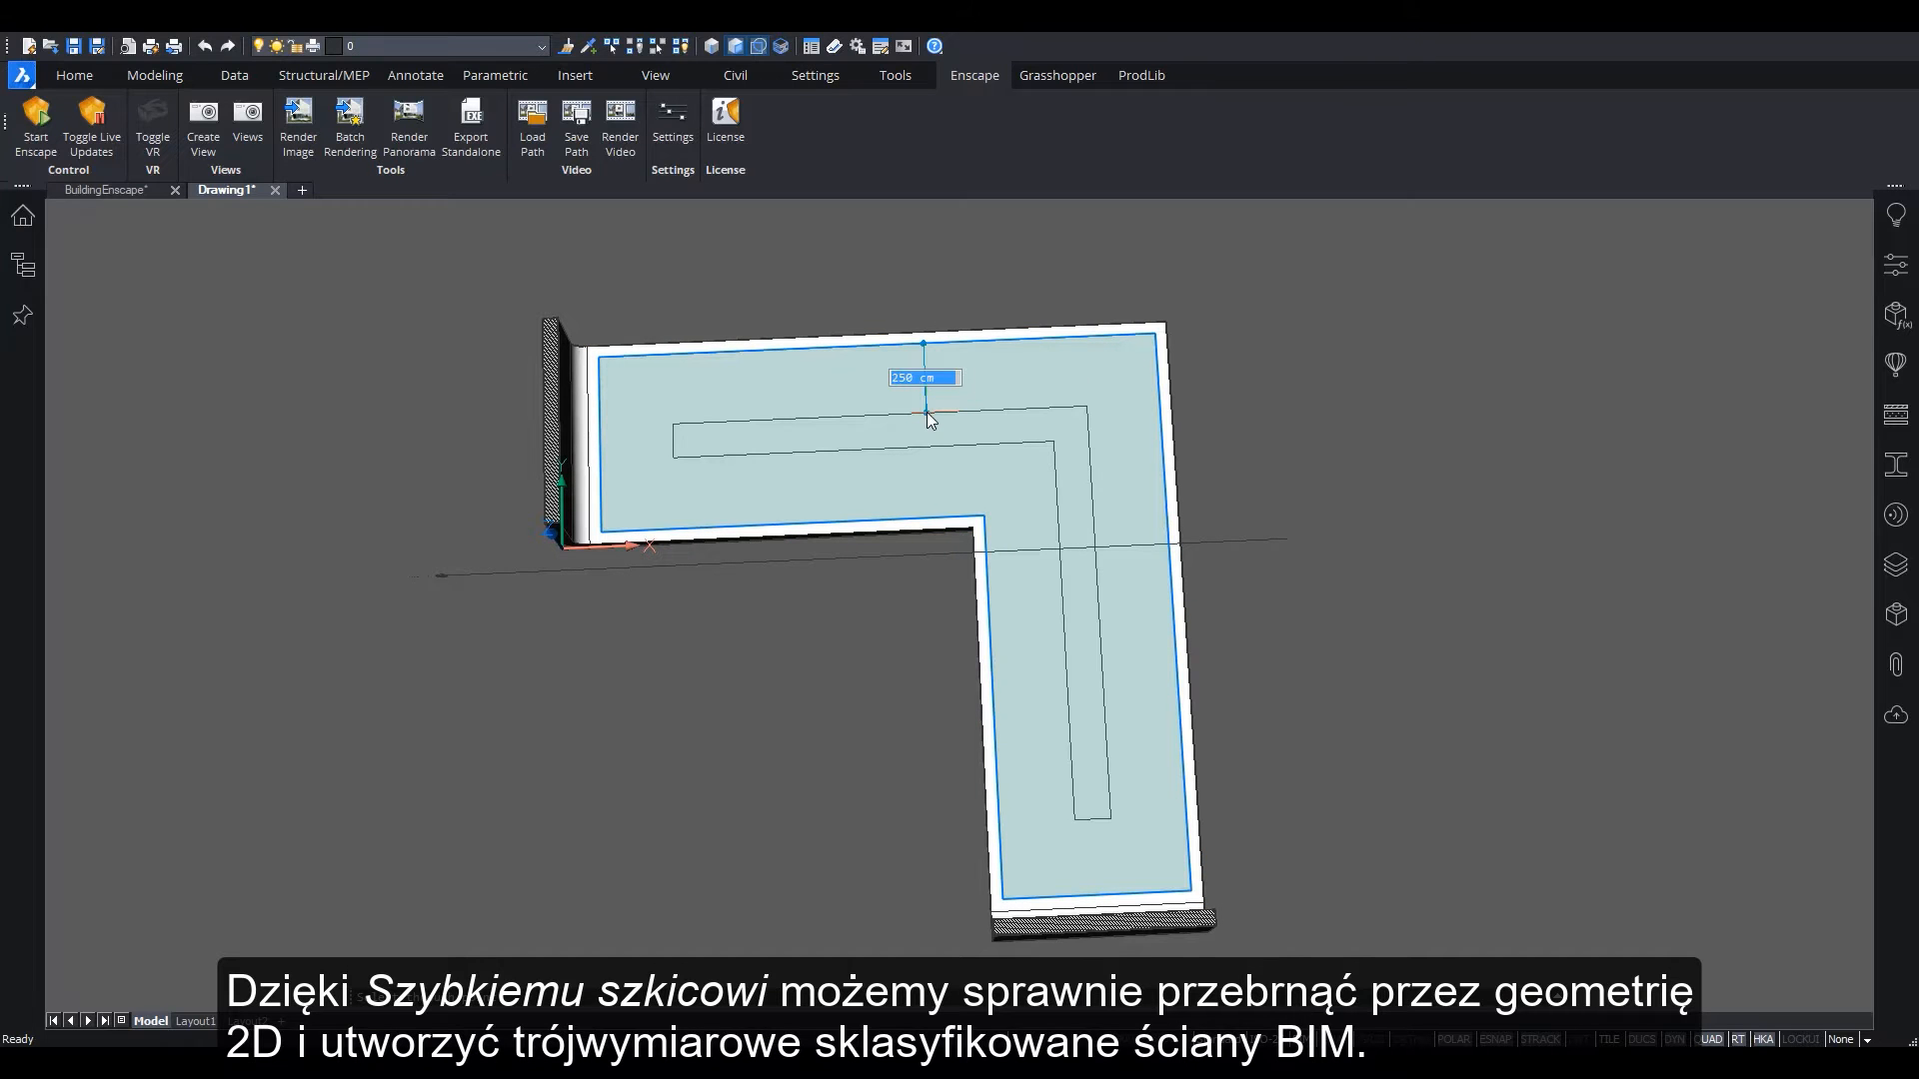
key(Return)
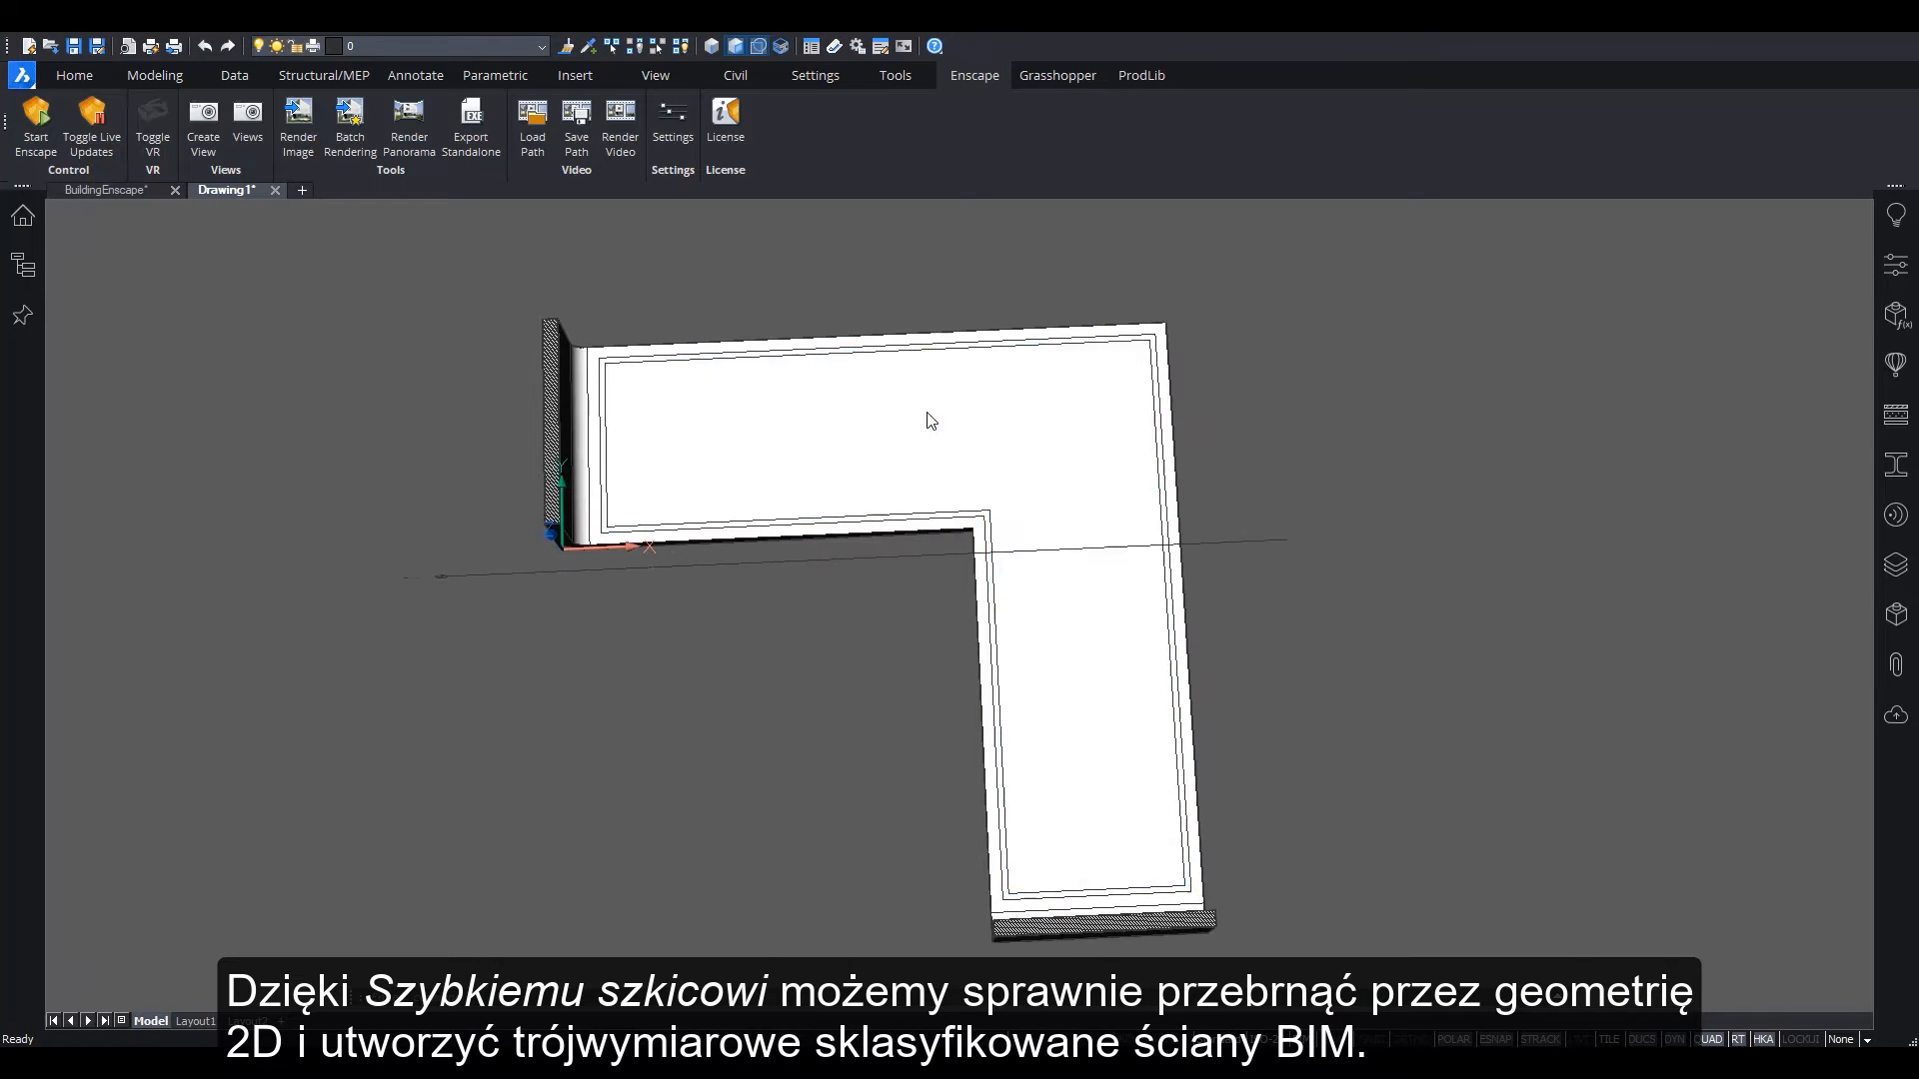
Use Quickdraw to create a rectangular room along the offset lines over the full wing beside the origin
scroll(891, 702, up, 2)
right_click(638, 266)
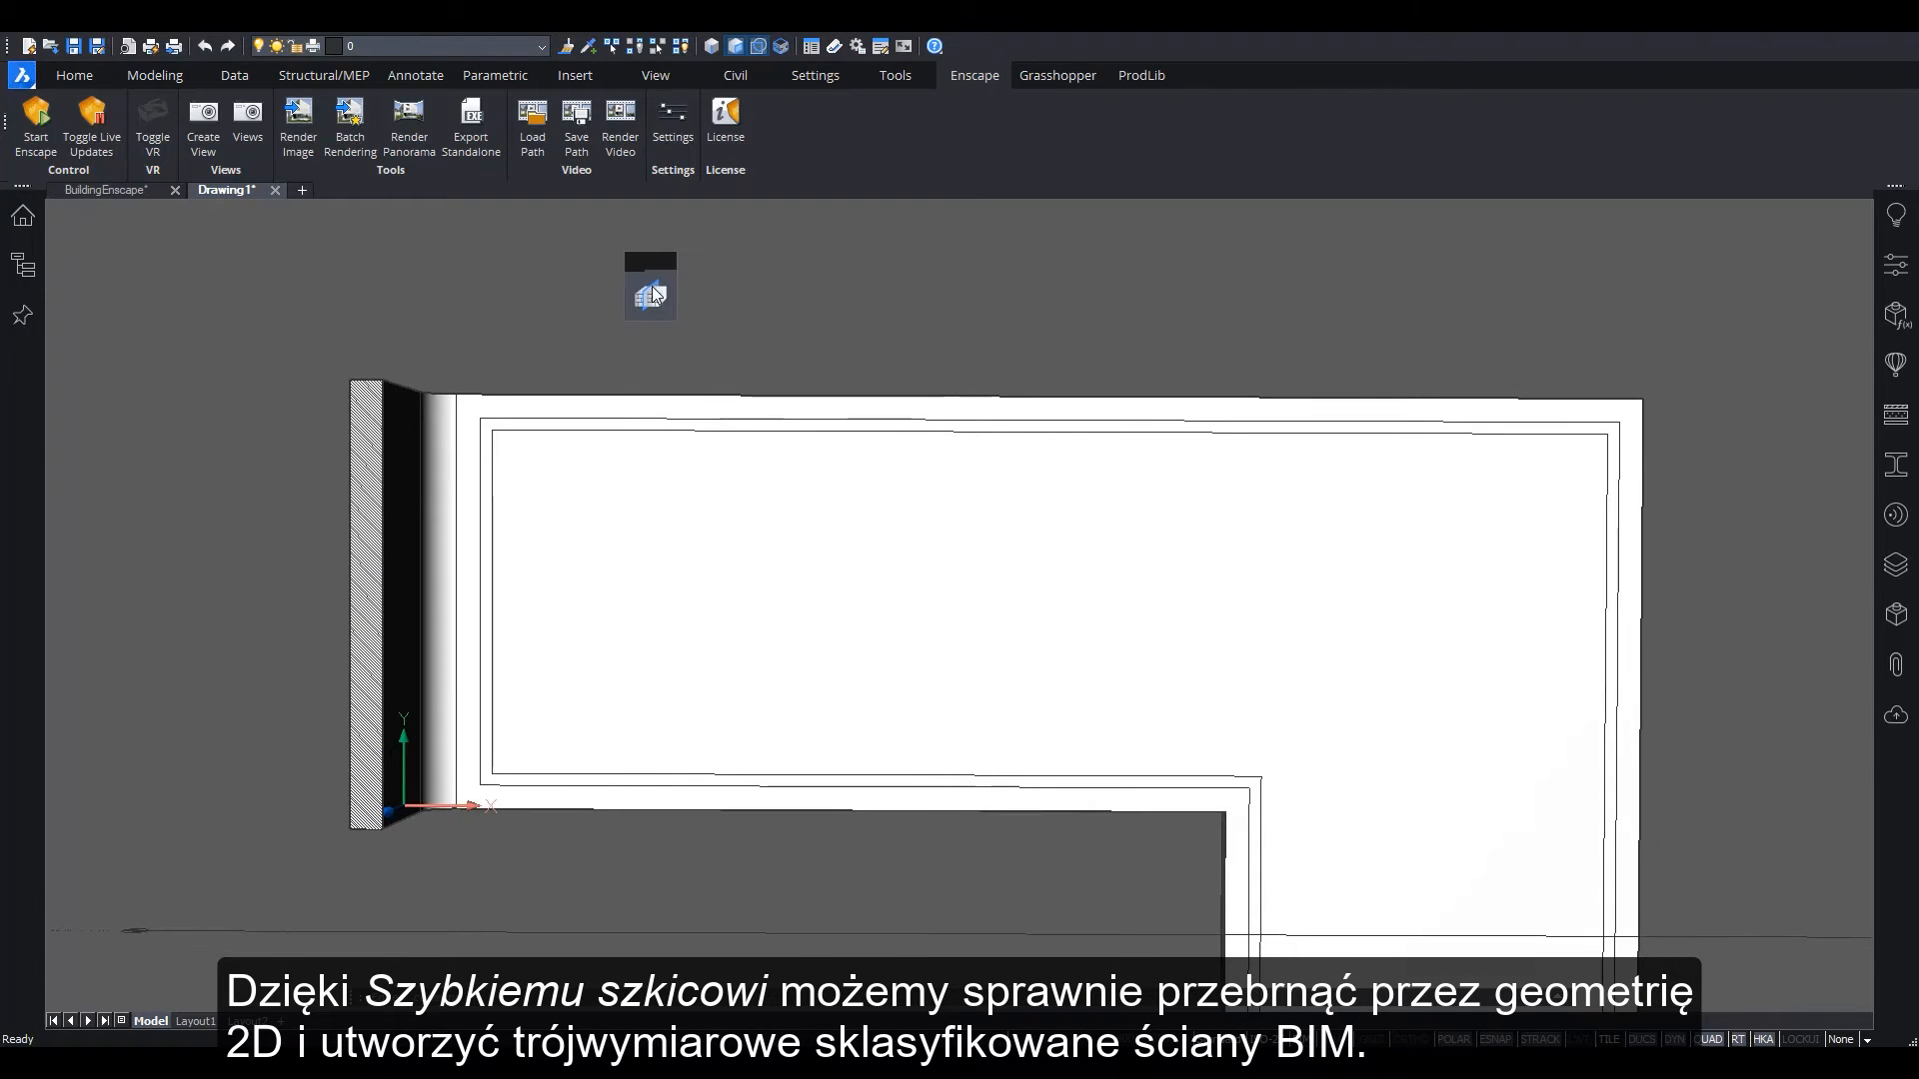
mouse_move(651, 334)
click(707, 484)
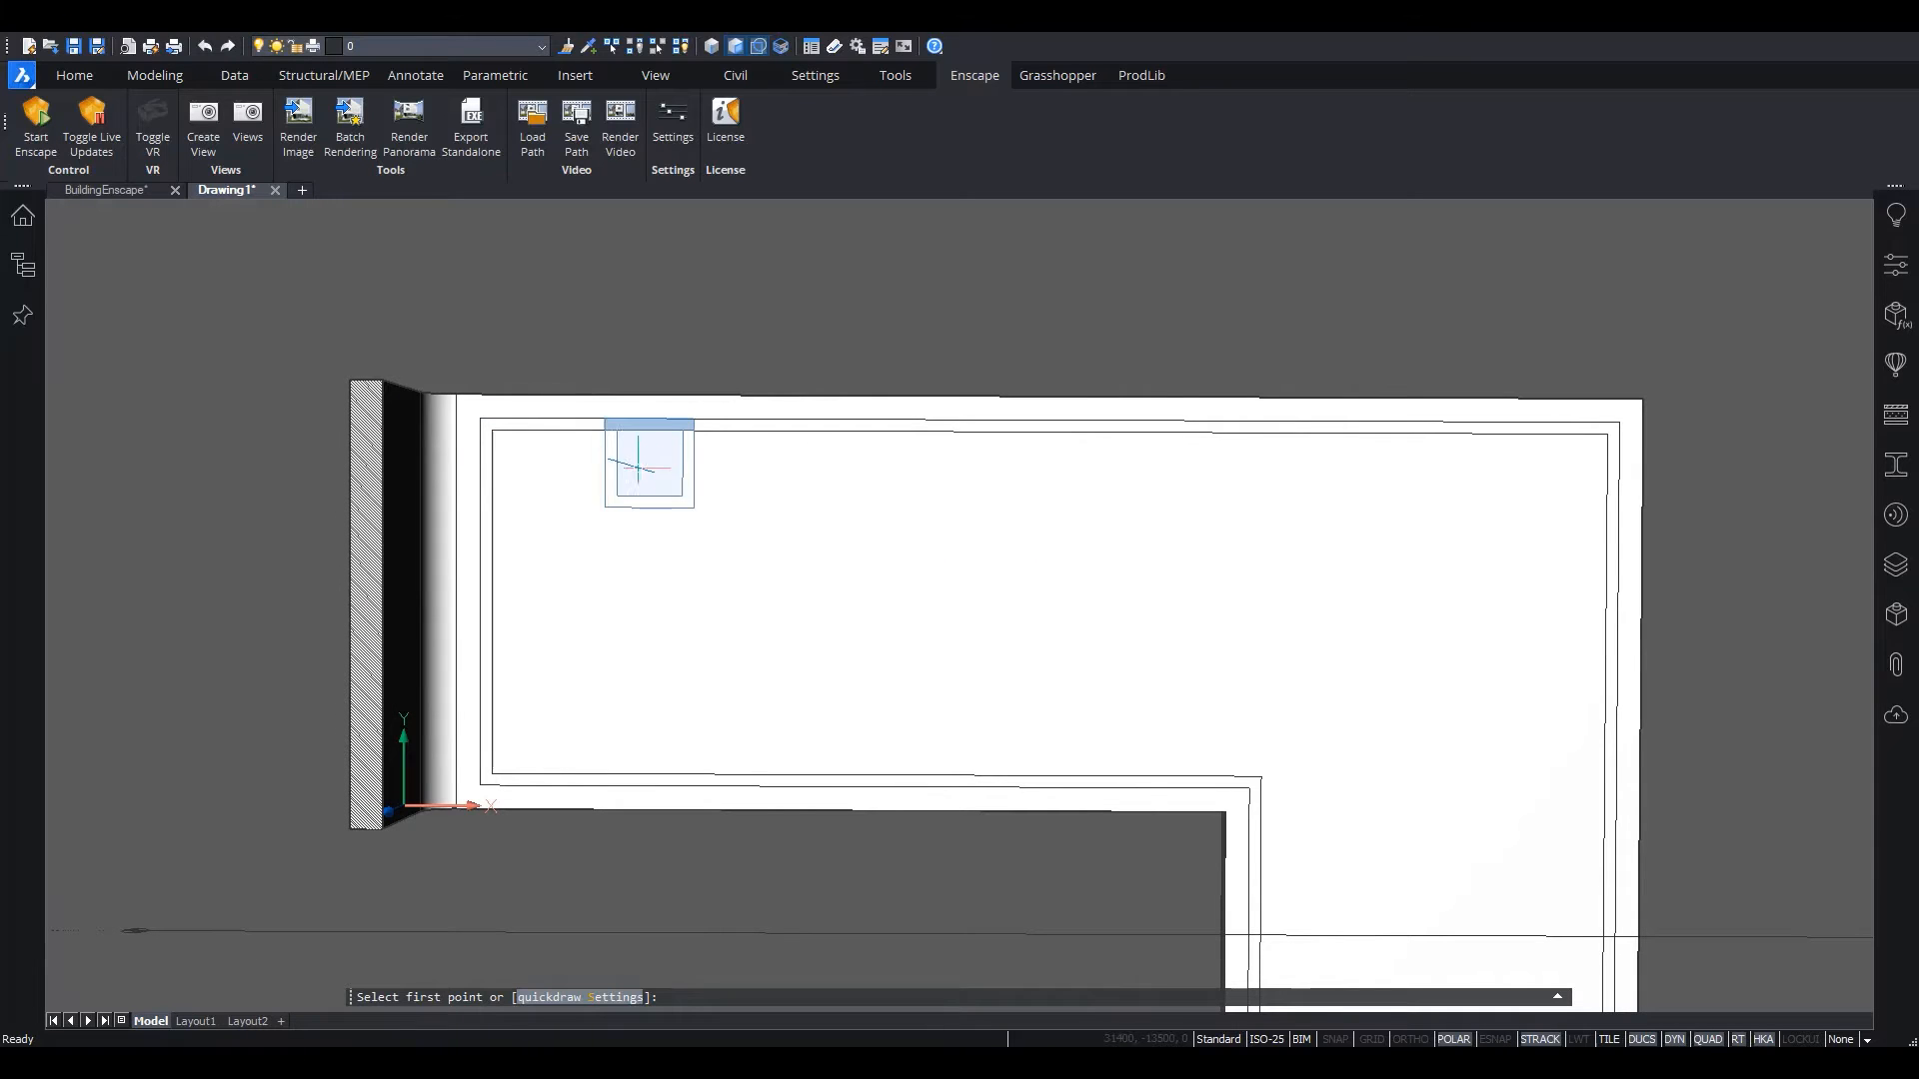
click(532, 460)
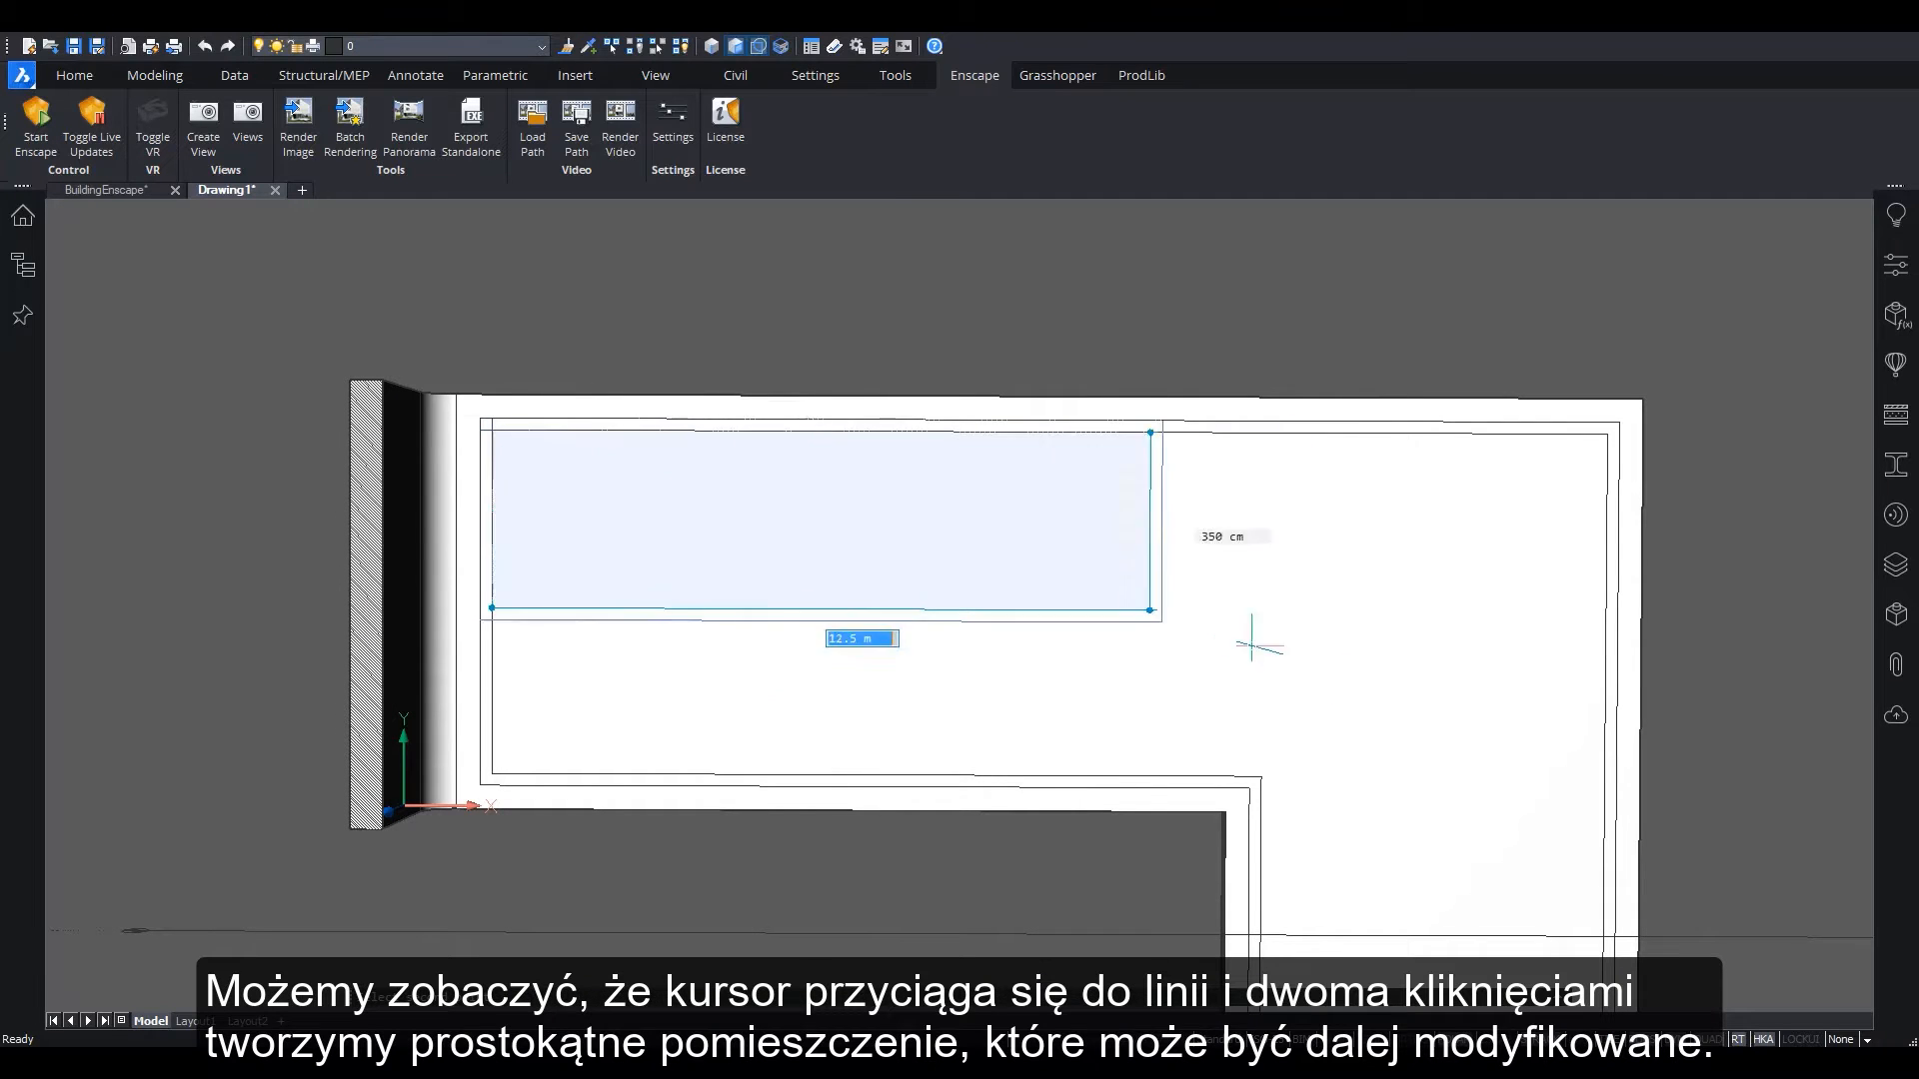
click(1606, 775)
Quickdraw a second rectangular room over the perpendicular wing, joined to the first as one L-shaped space
scroll(1444, 685, down, 3)
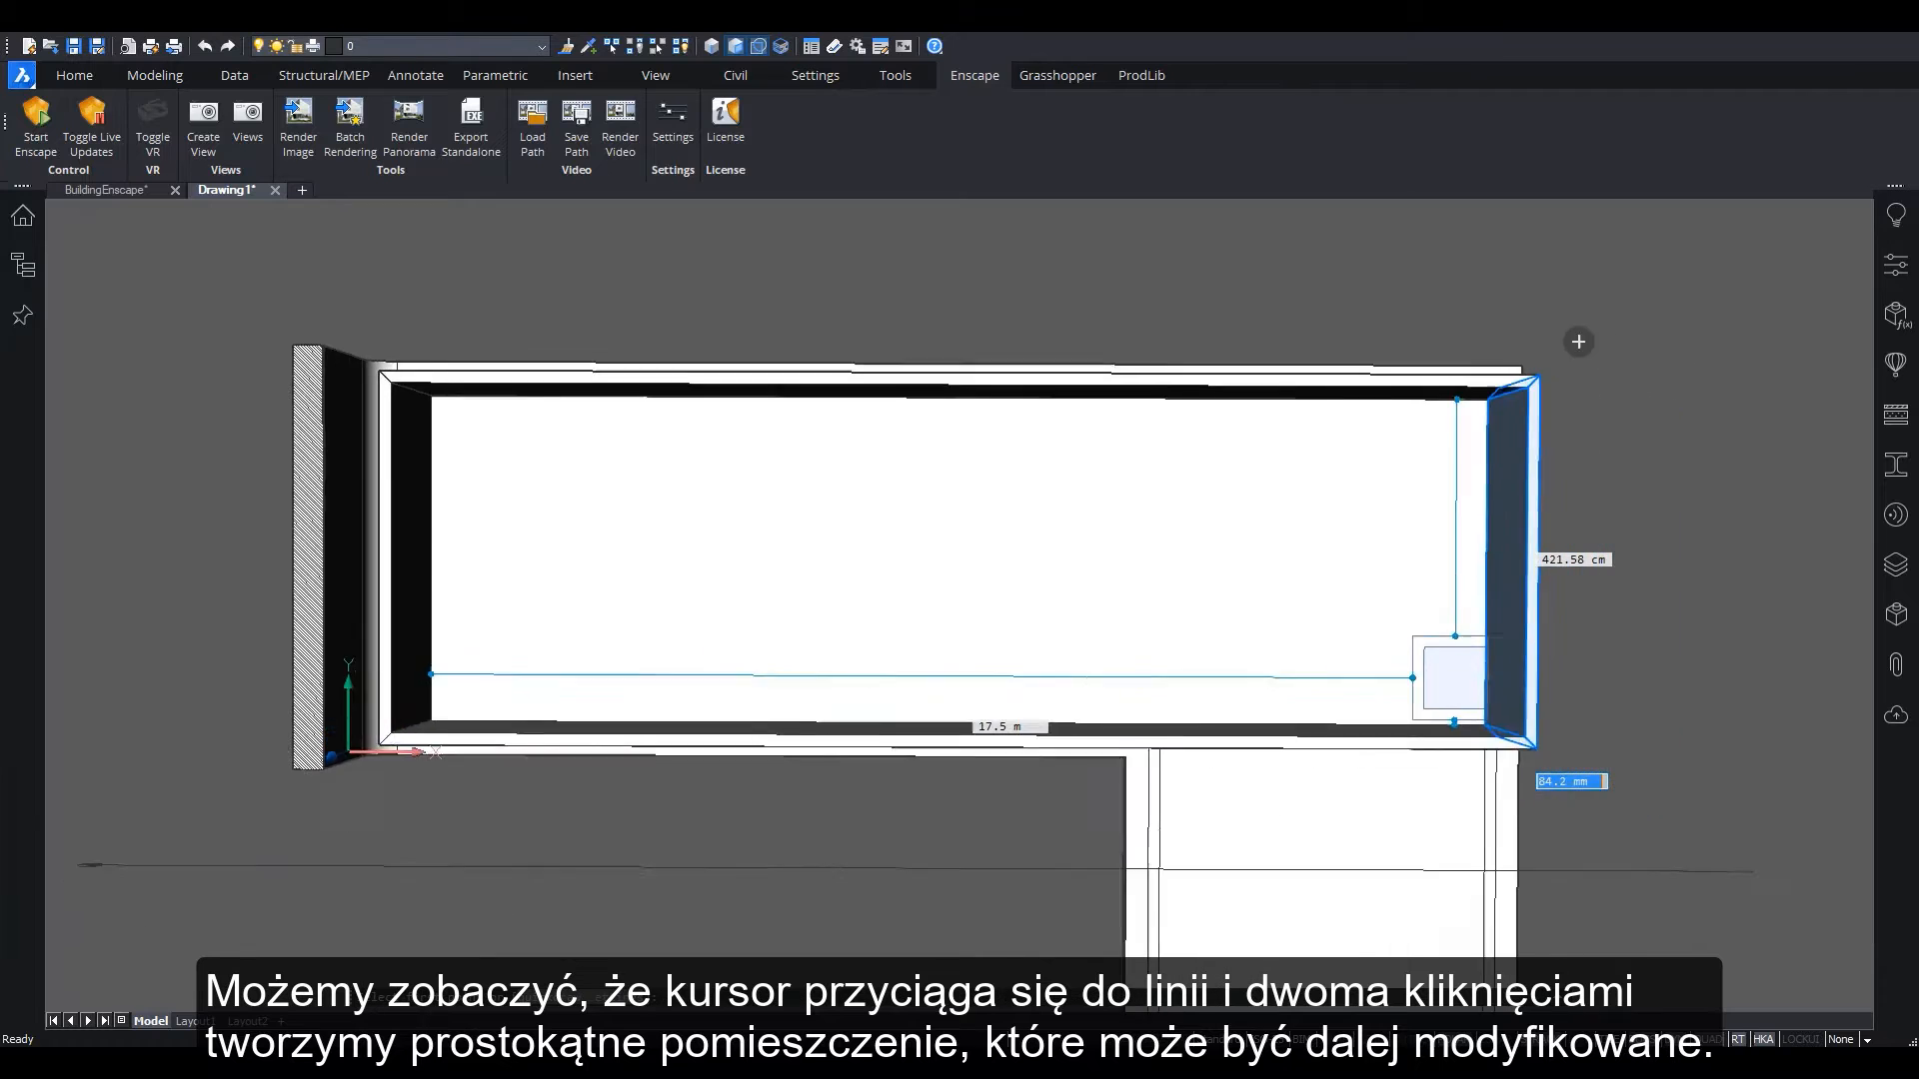
scroll(1156, 673, down, 4)
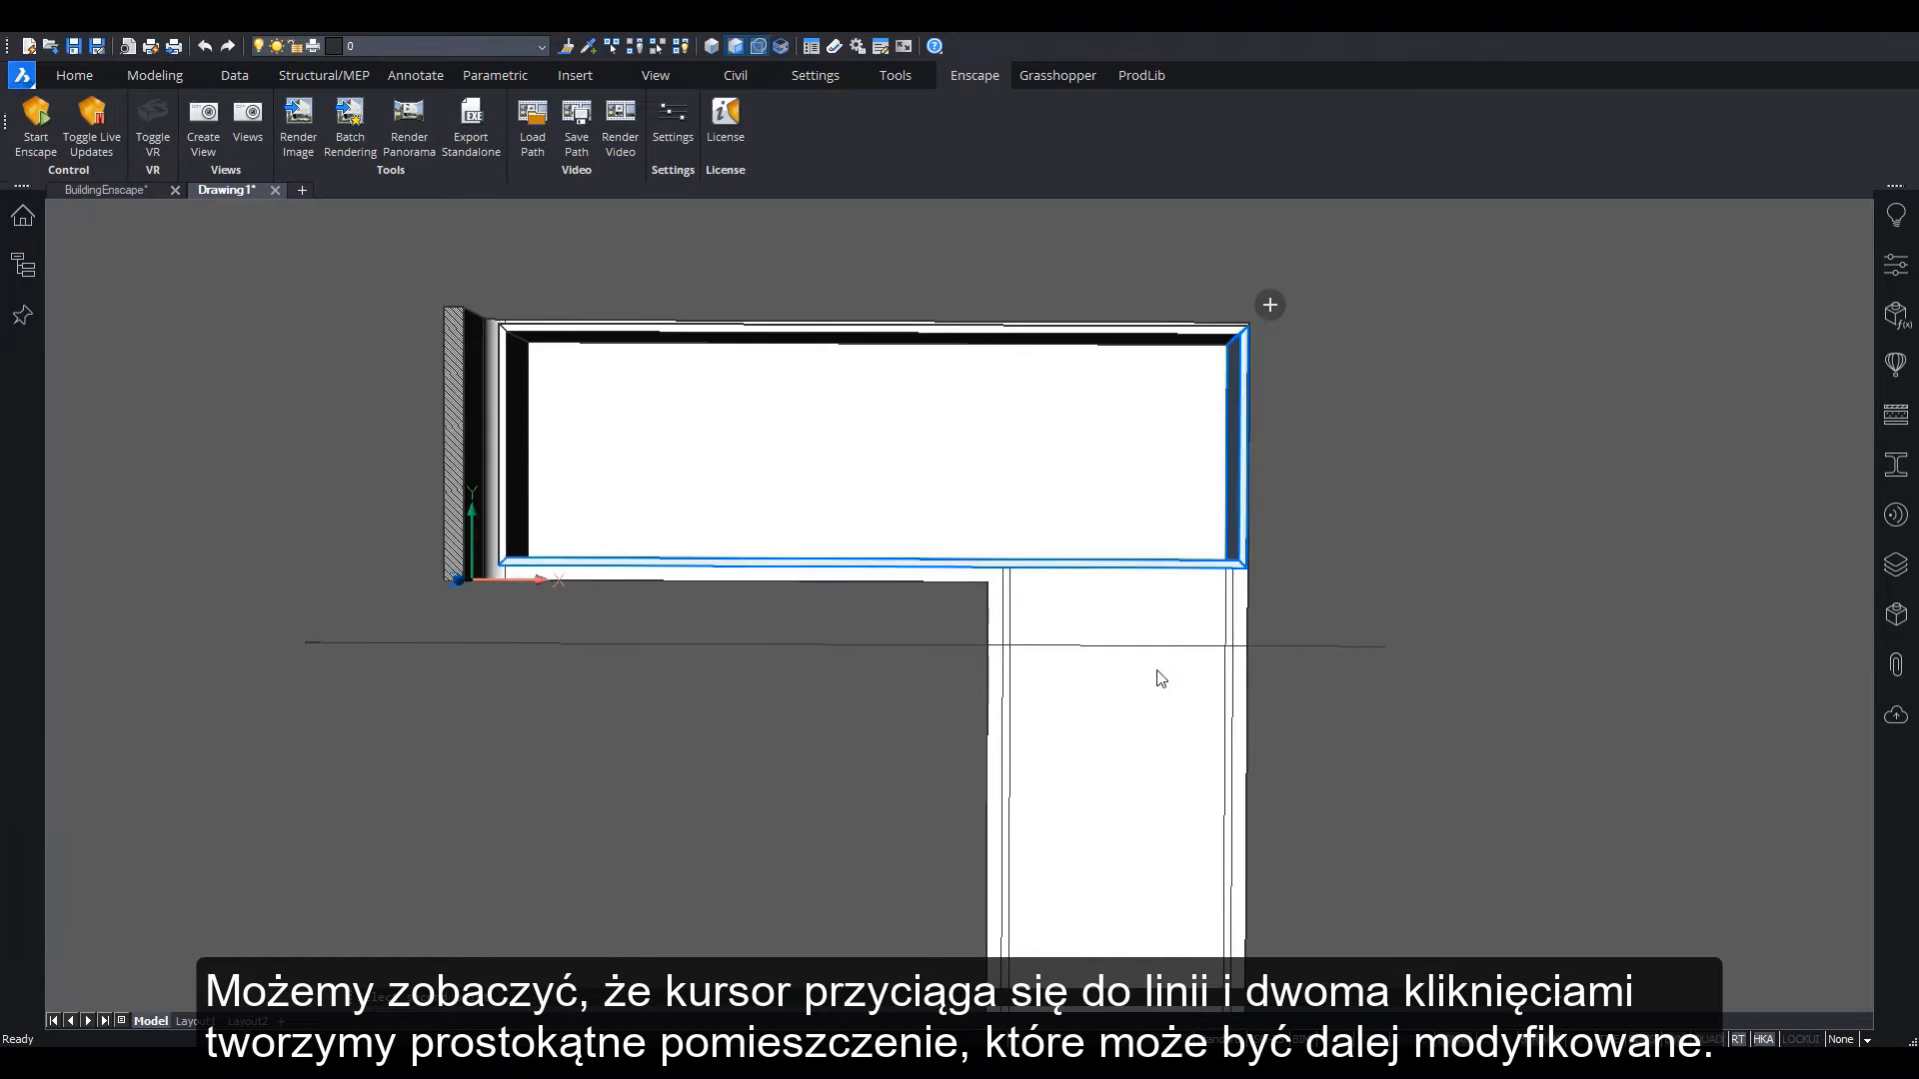
click(998, 887)
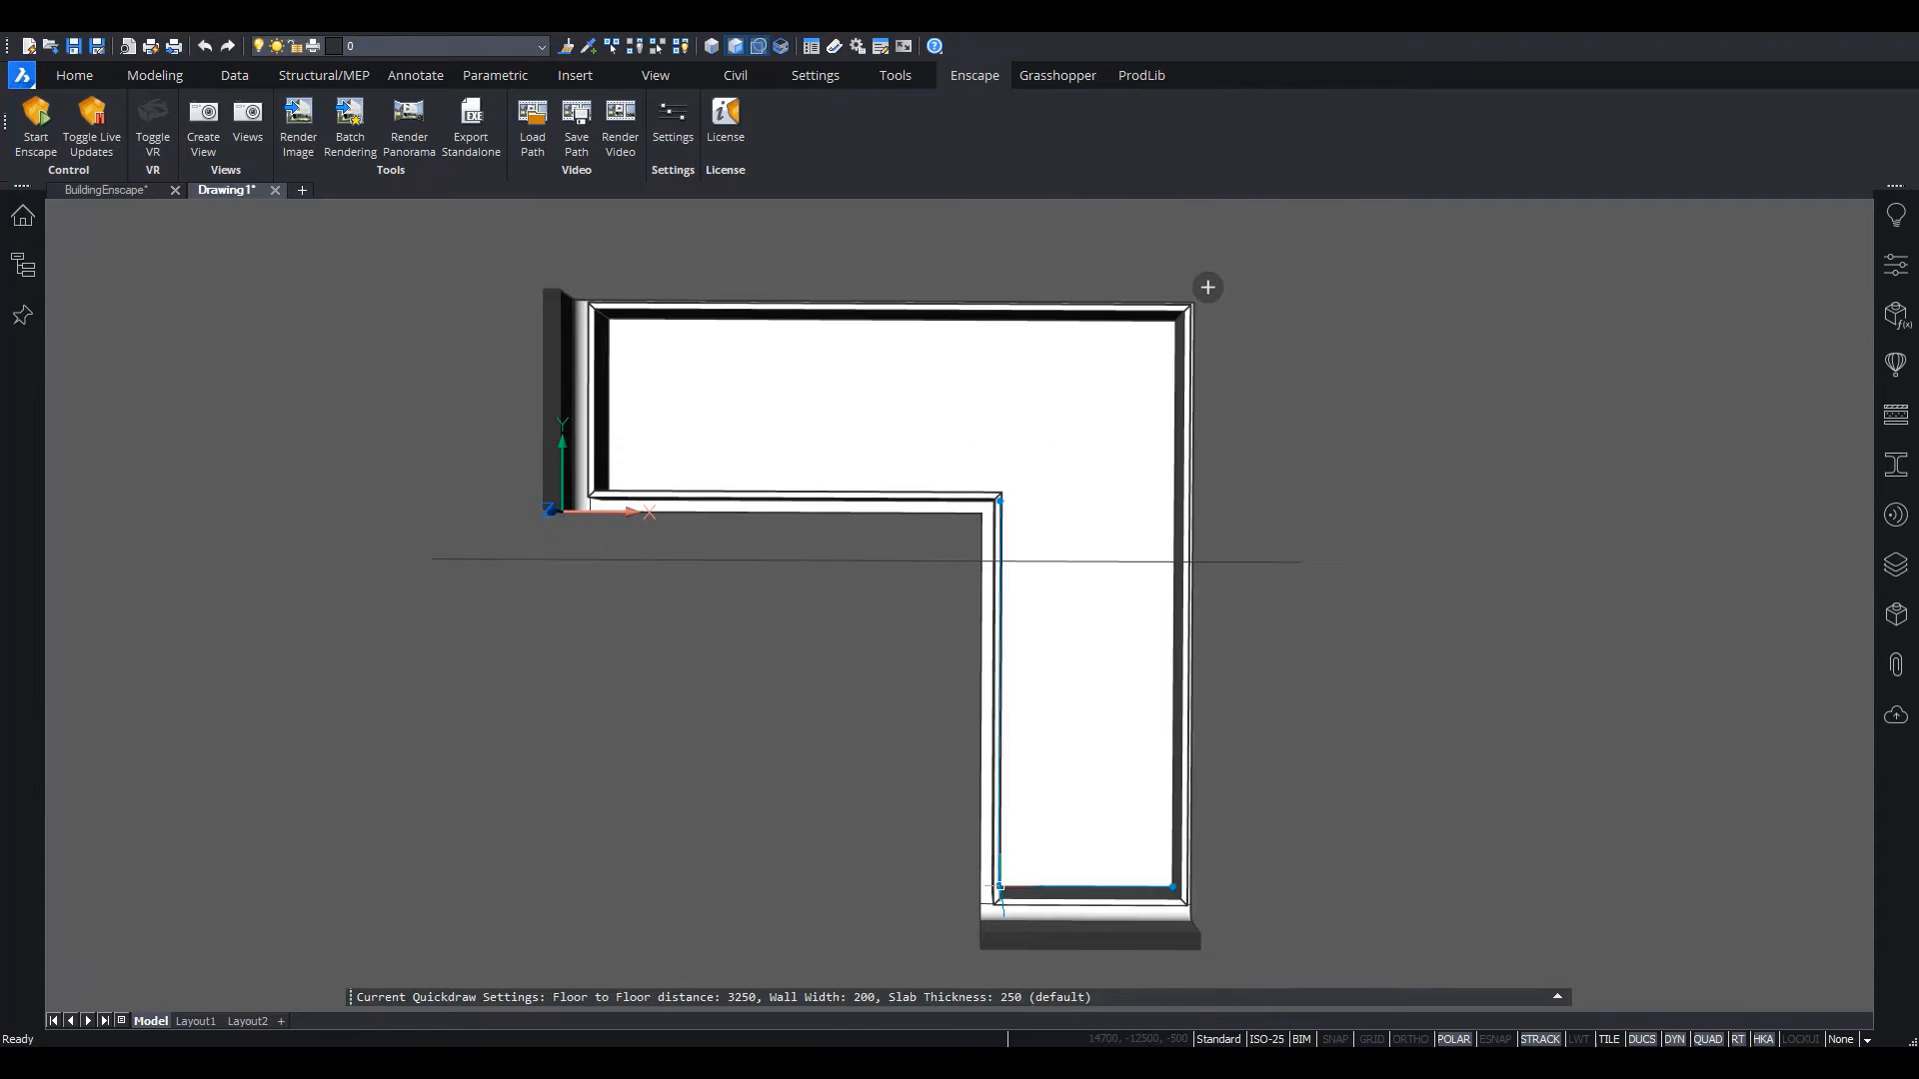
Quickdraw a room along the outer long wall, starting 500 cm from the end wall, 4500 mm deep and reaching the far outer wall
scroll(1073, 430, up, 3)
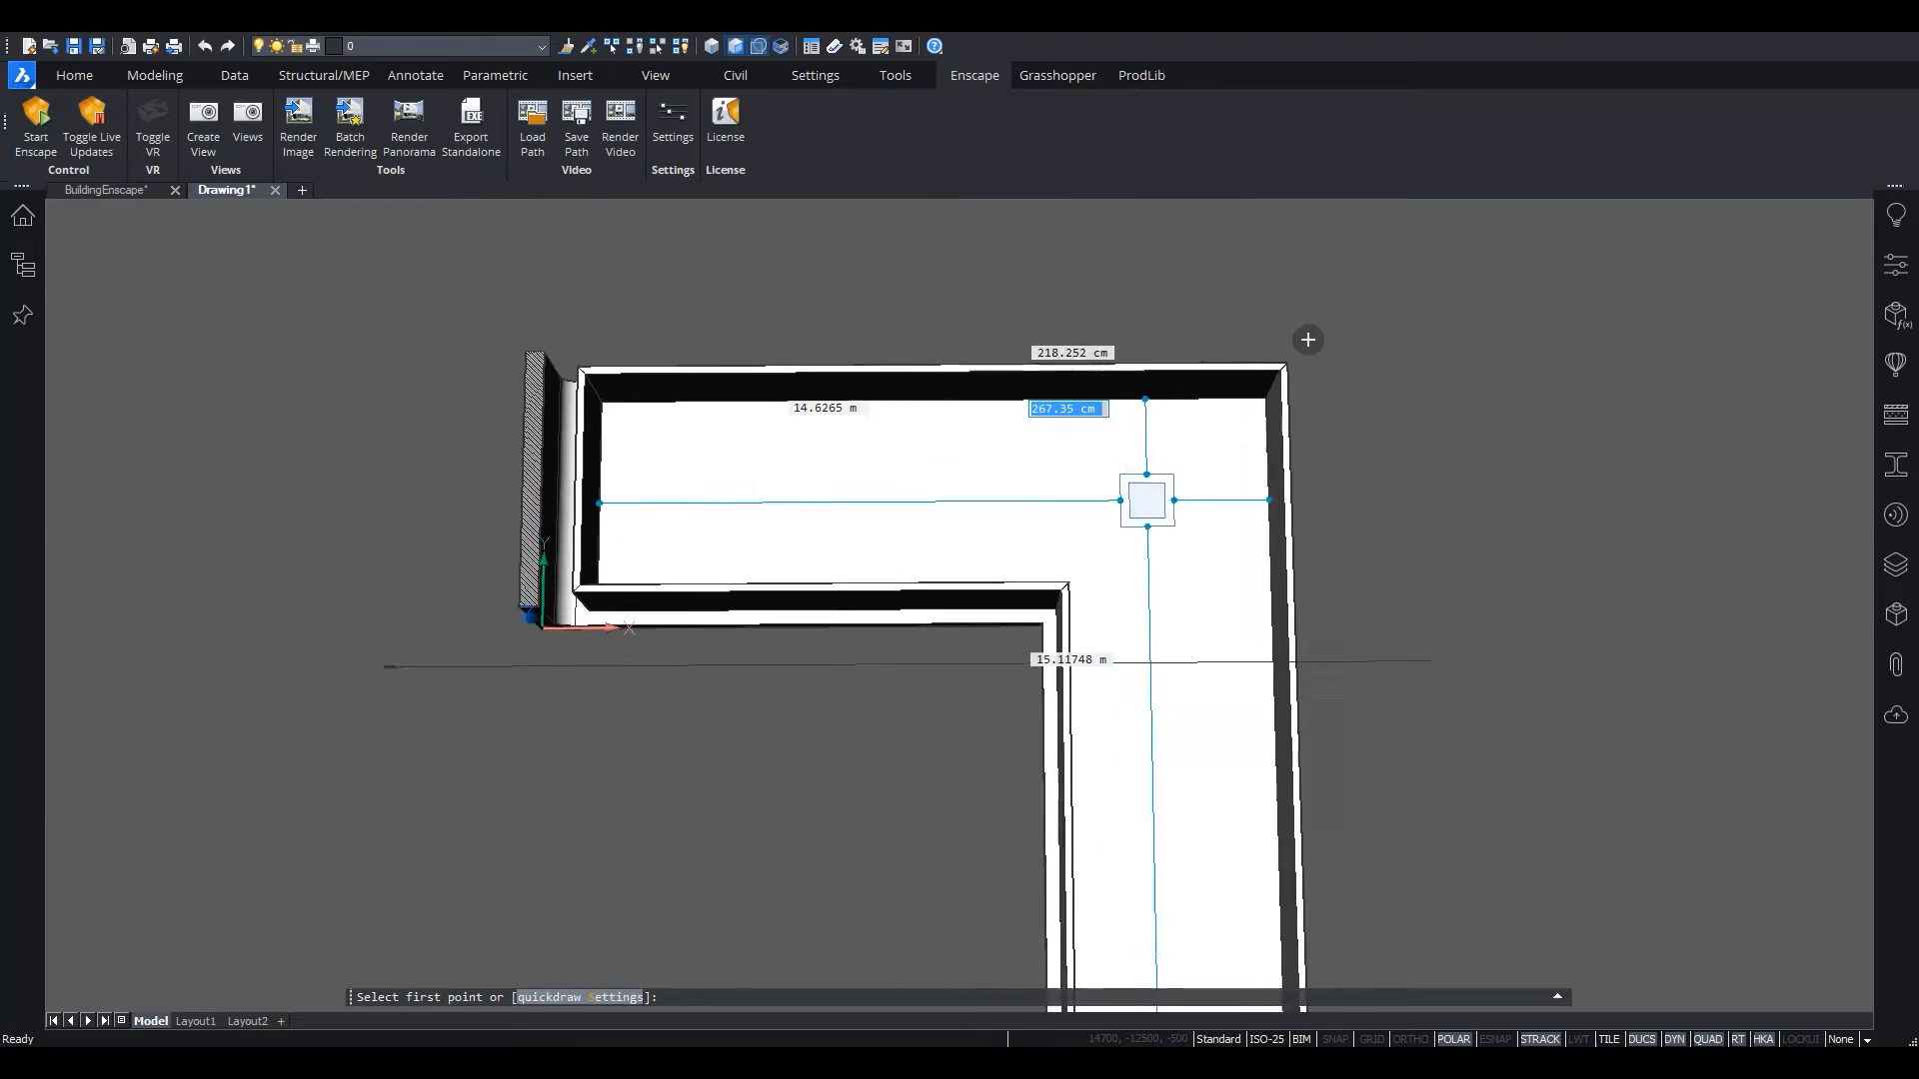
key(Tab)
key(Tab)
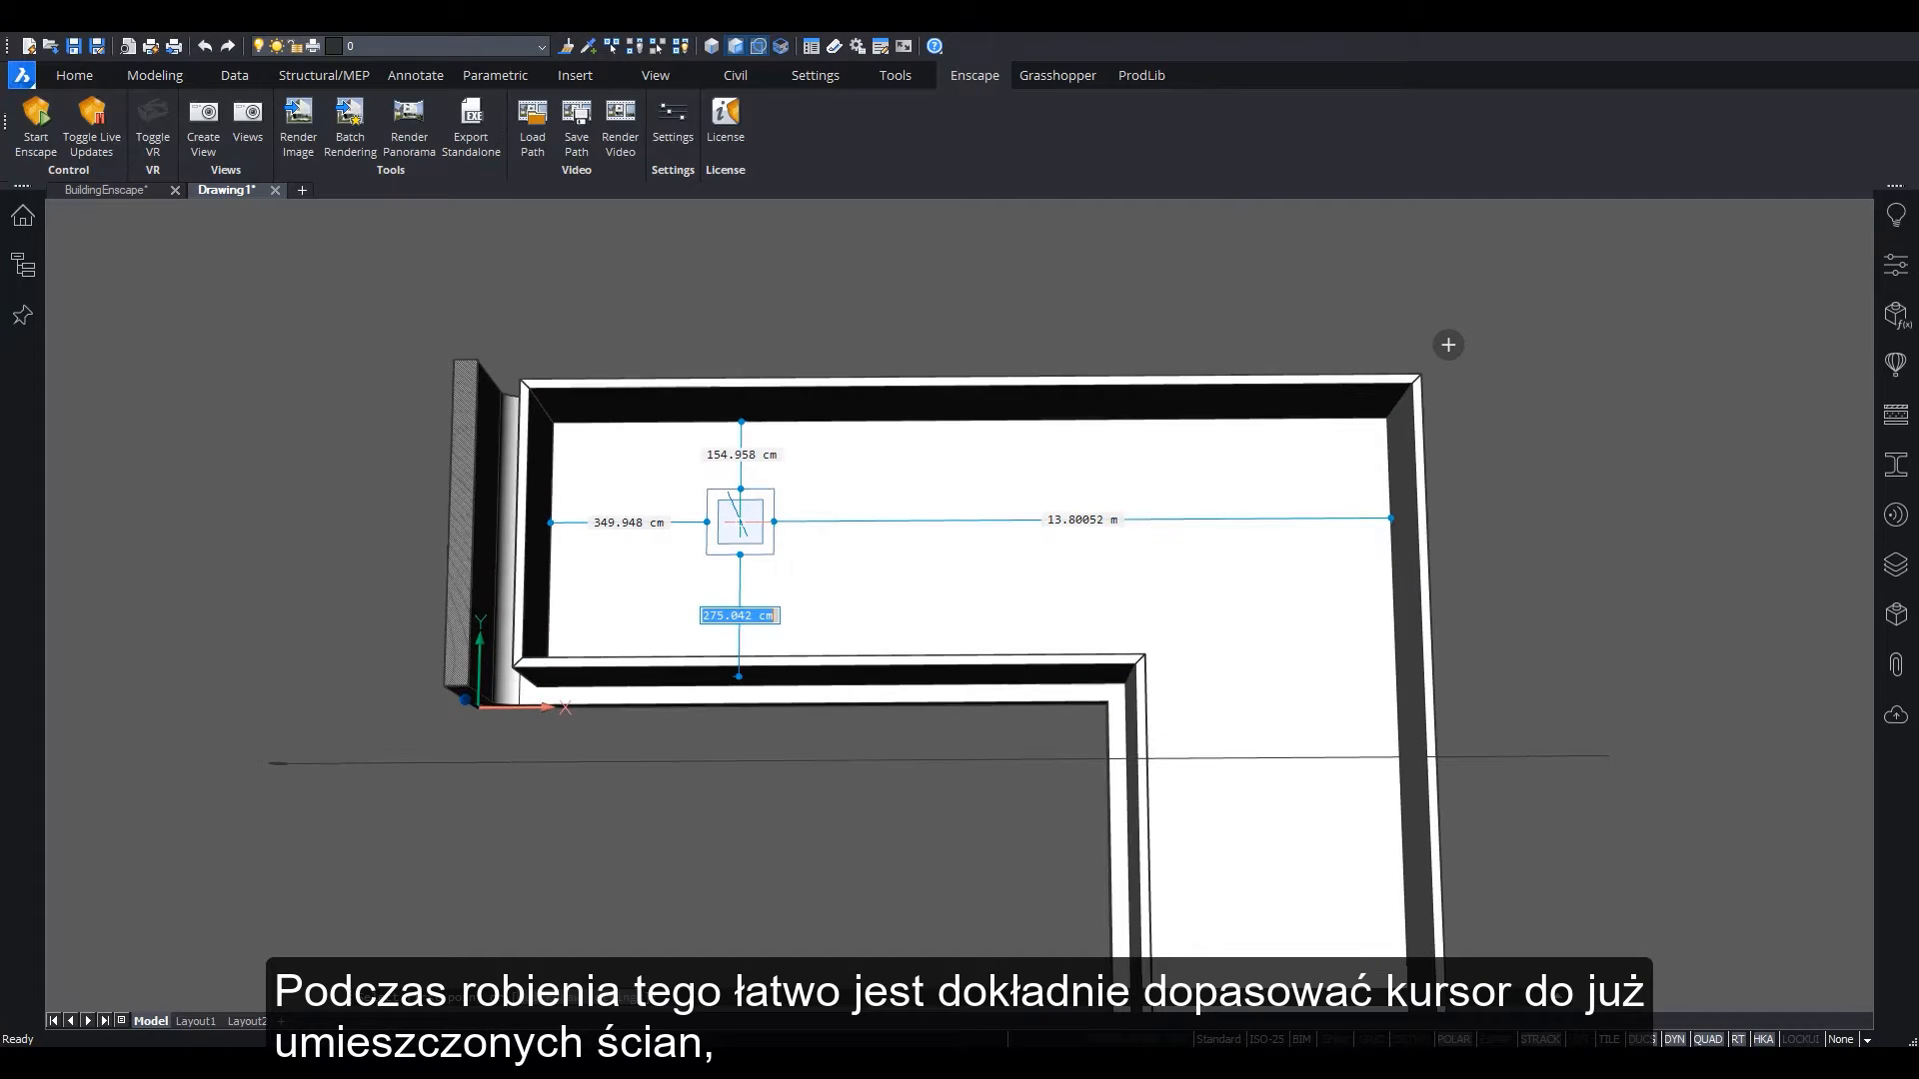
key(Tab)
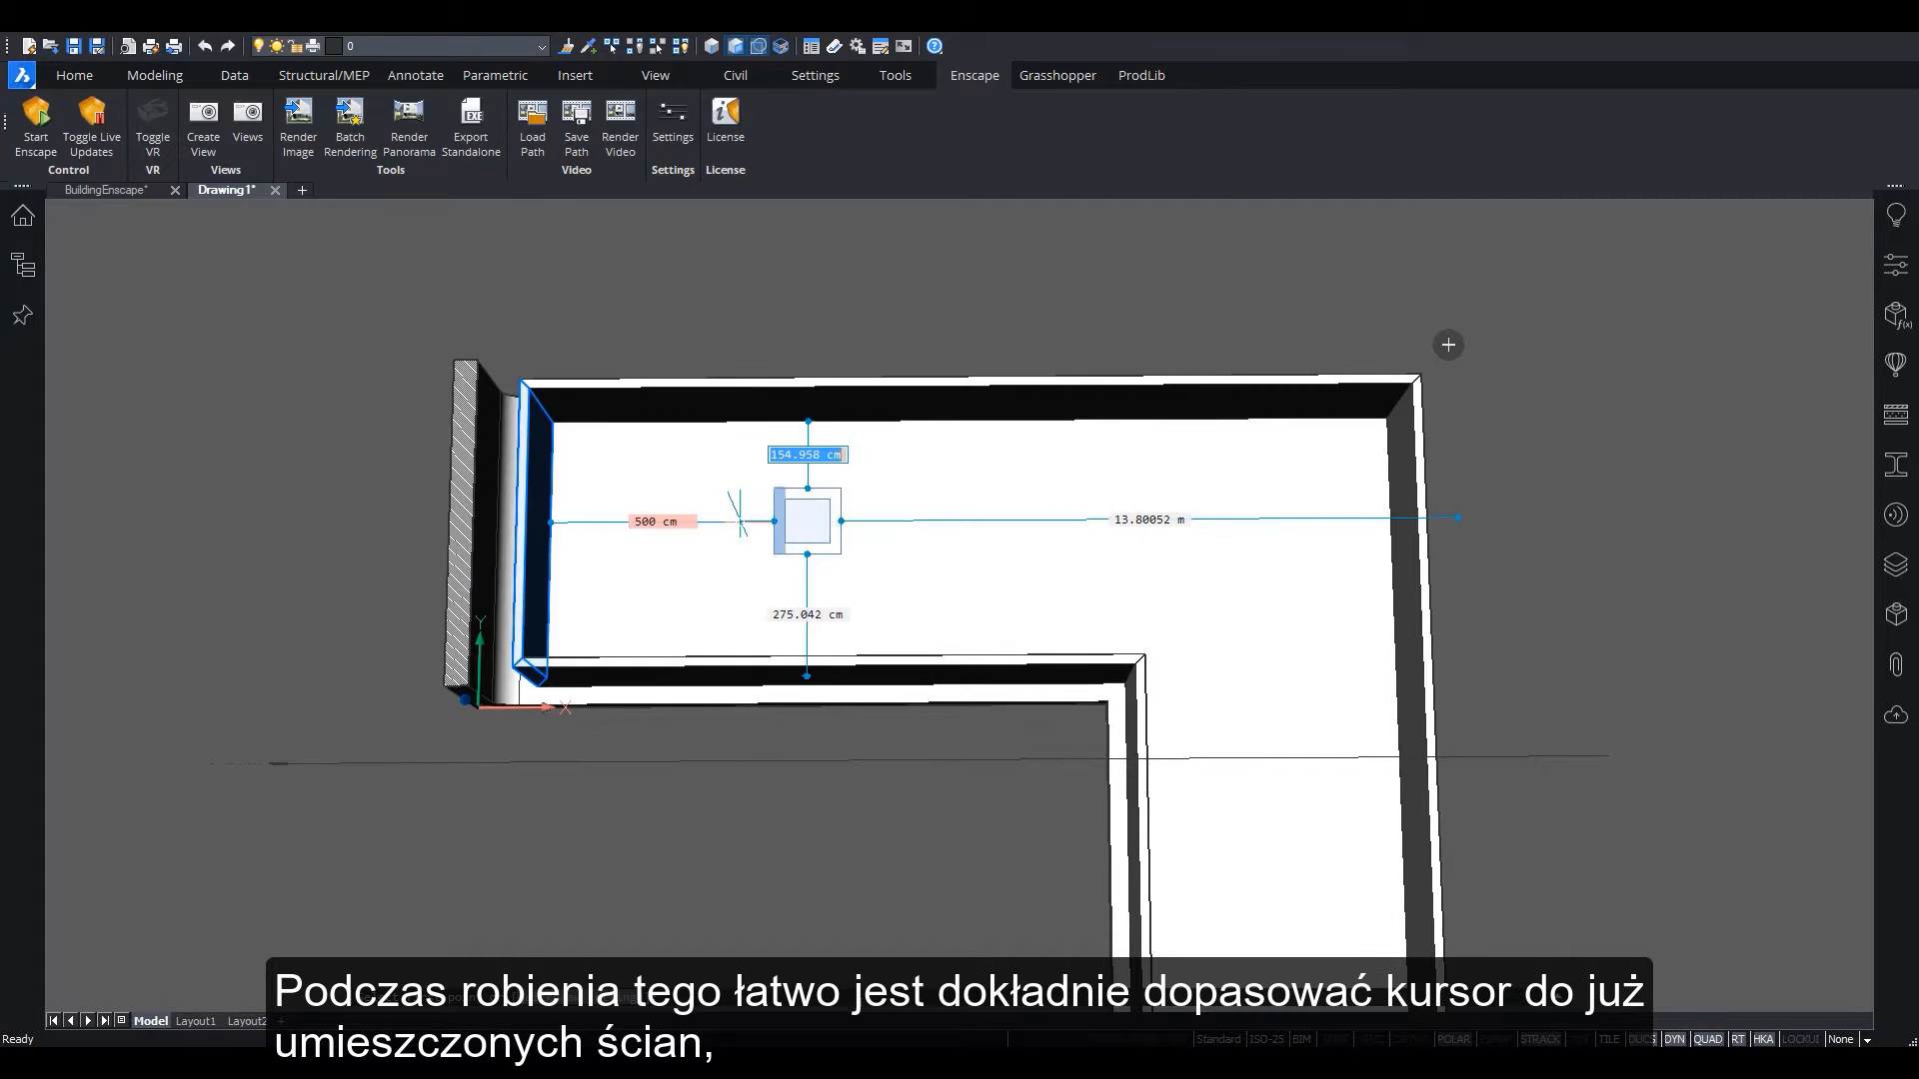
click(807, 440)
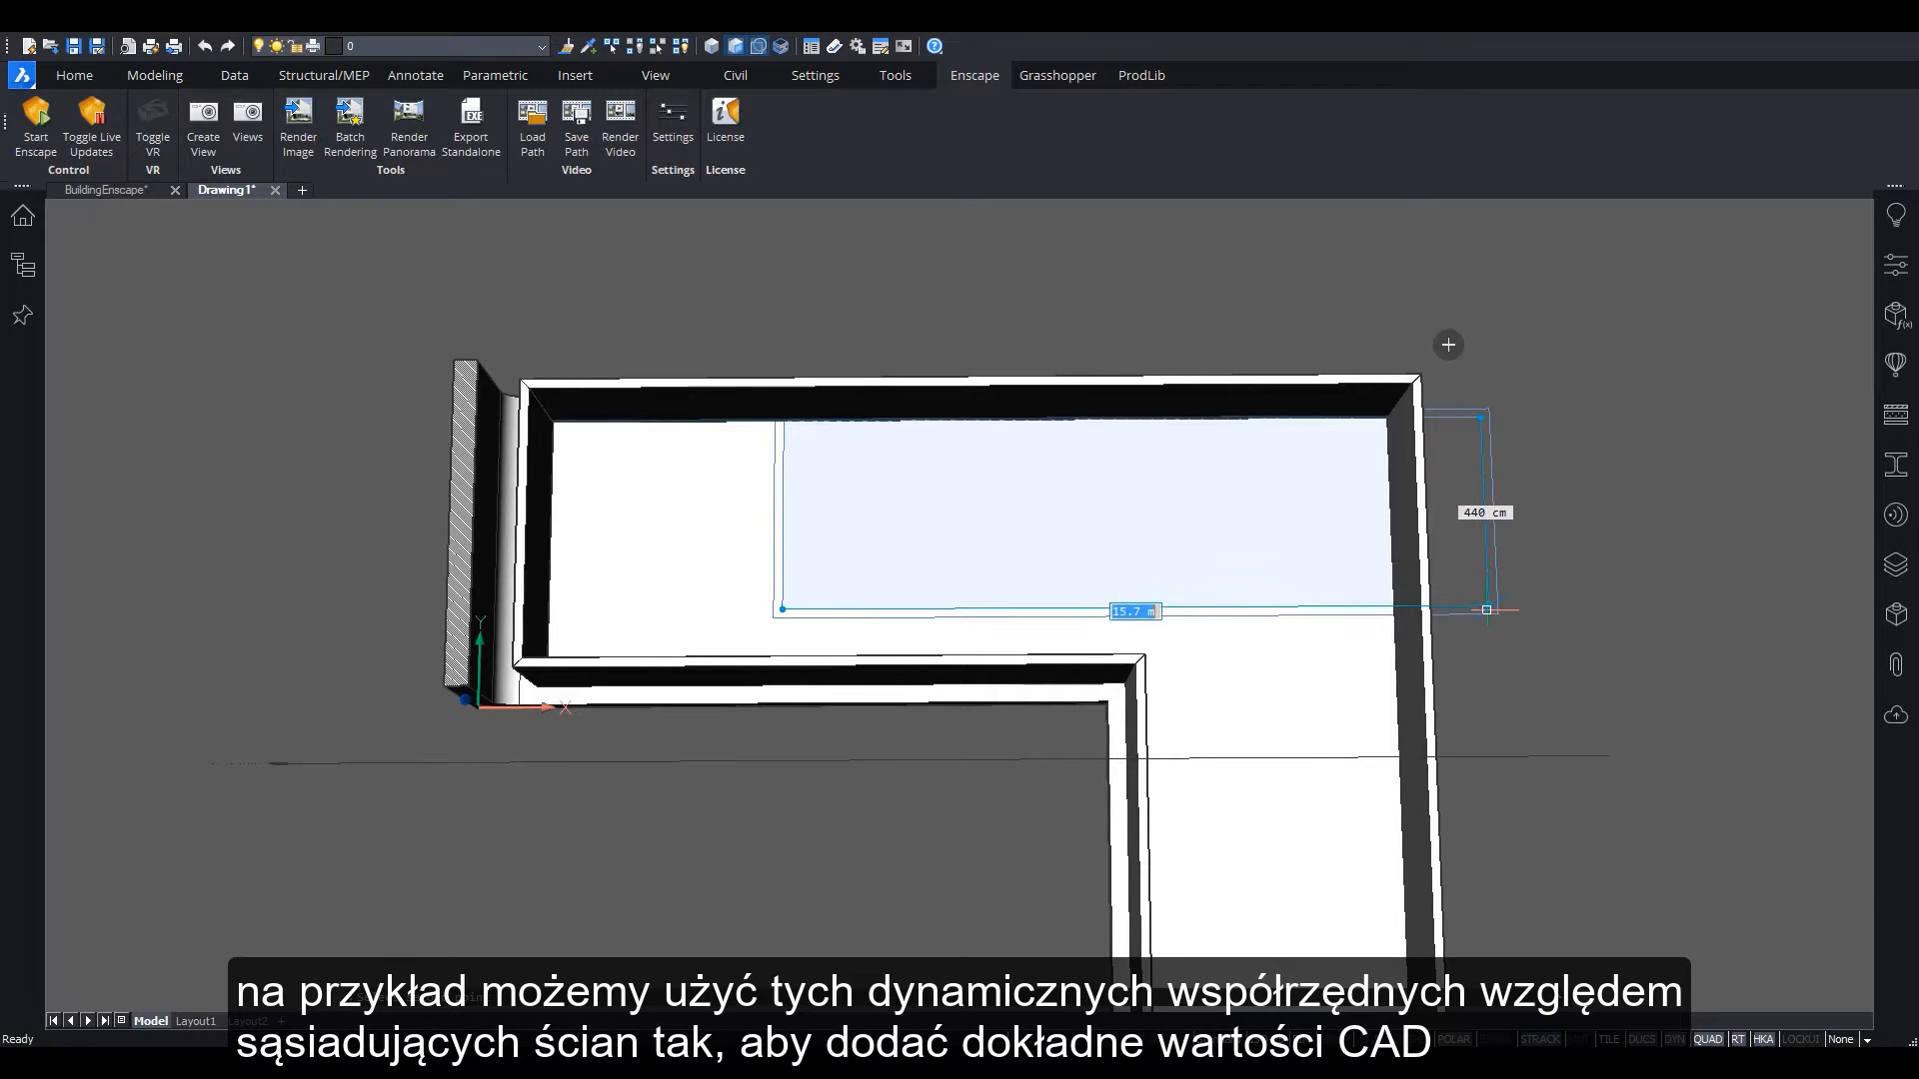
text(4500)
key(Tab)
key(Return)
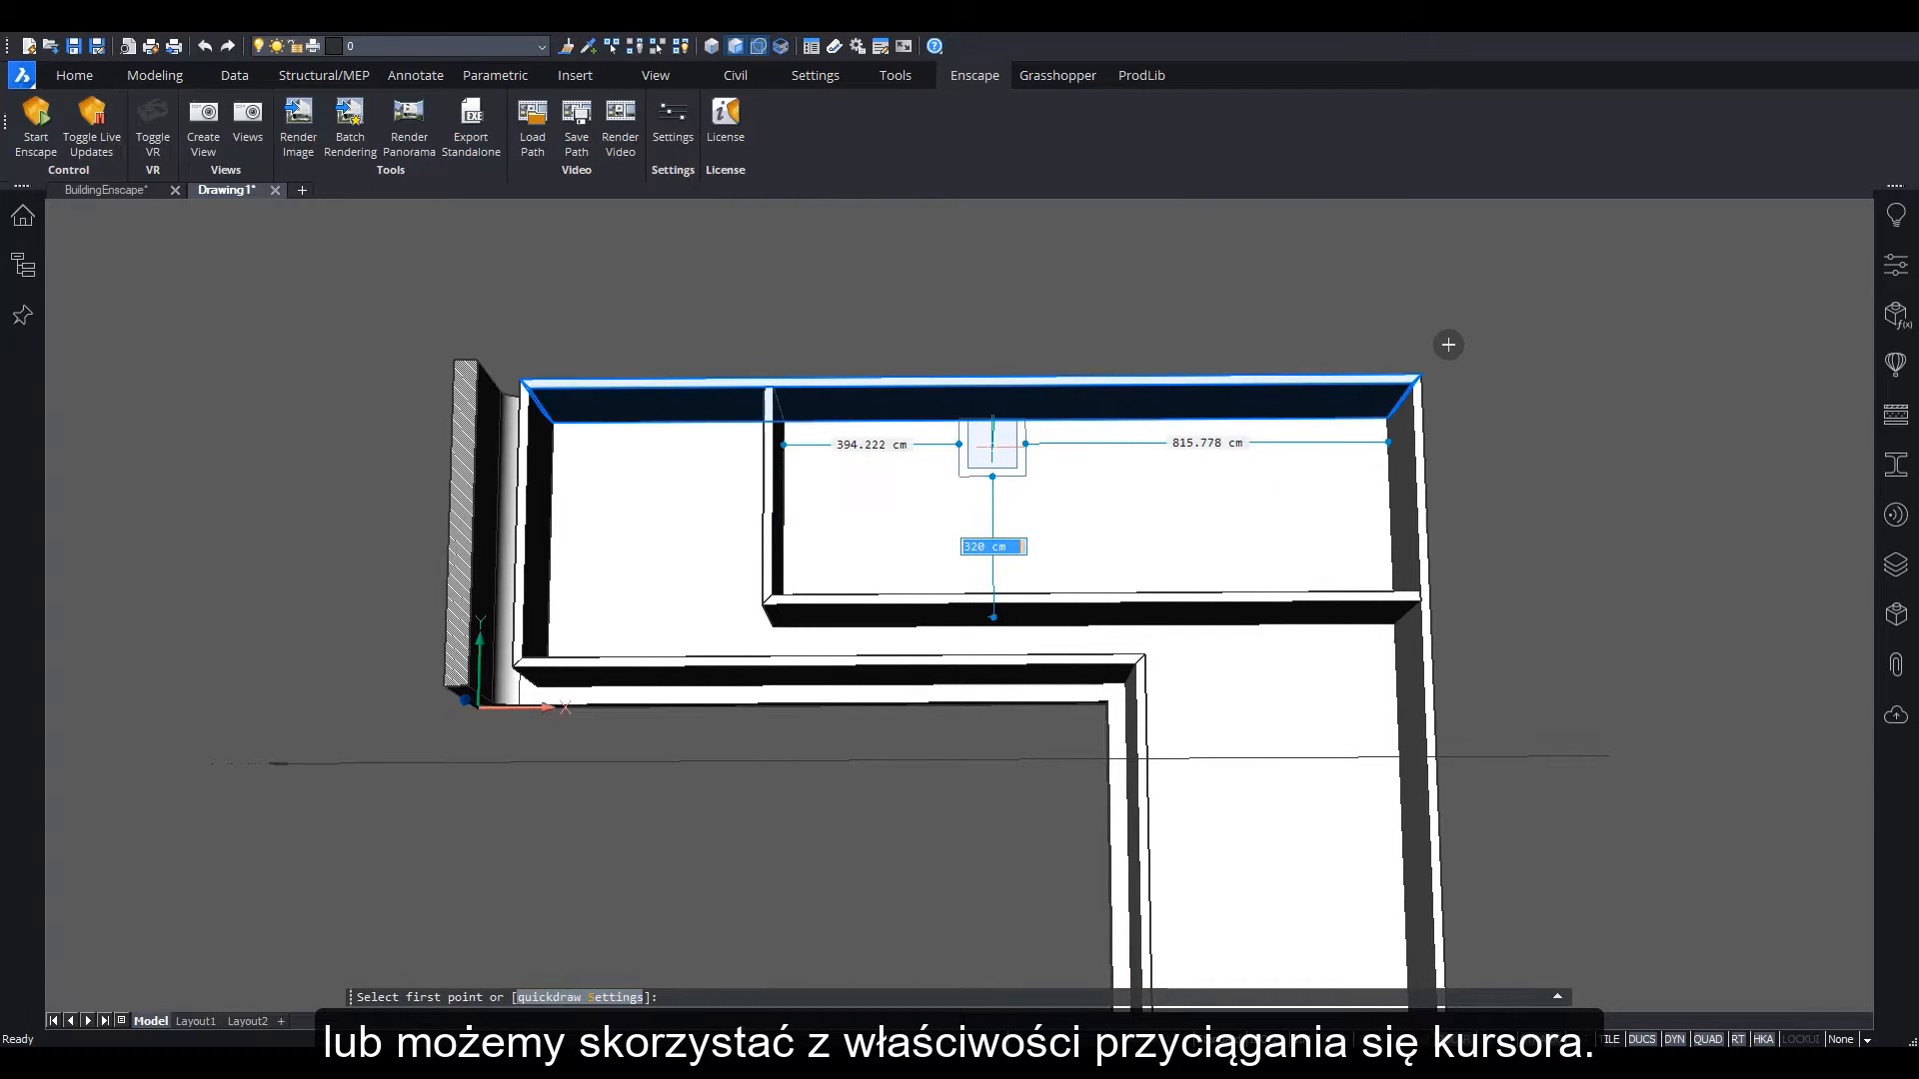
Quickdraw a 460 cm wide room that subdivides the long room, and another room in the perpendicular wing aligned with the existing walls
key(Tab)
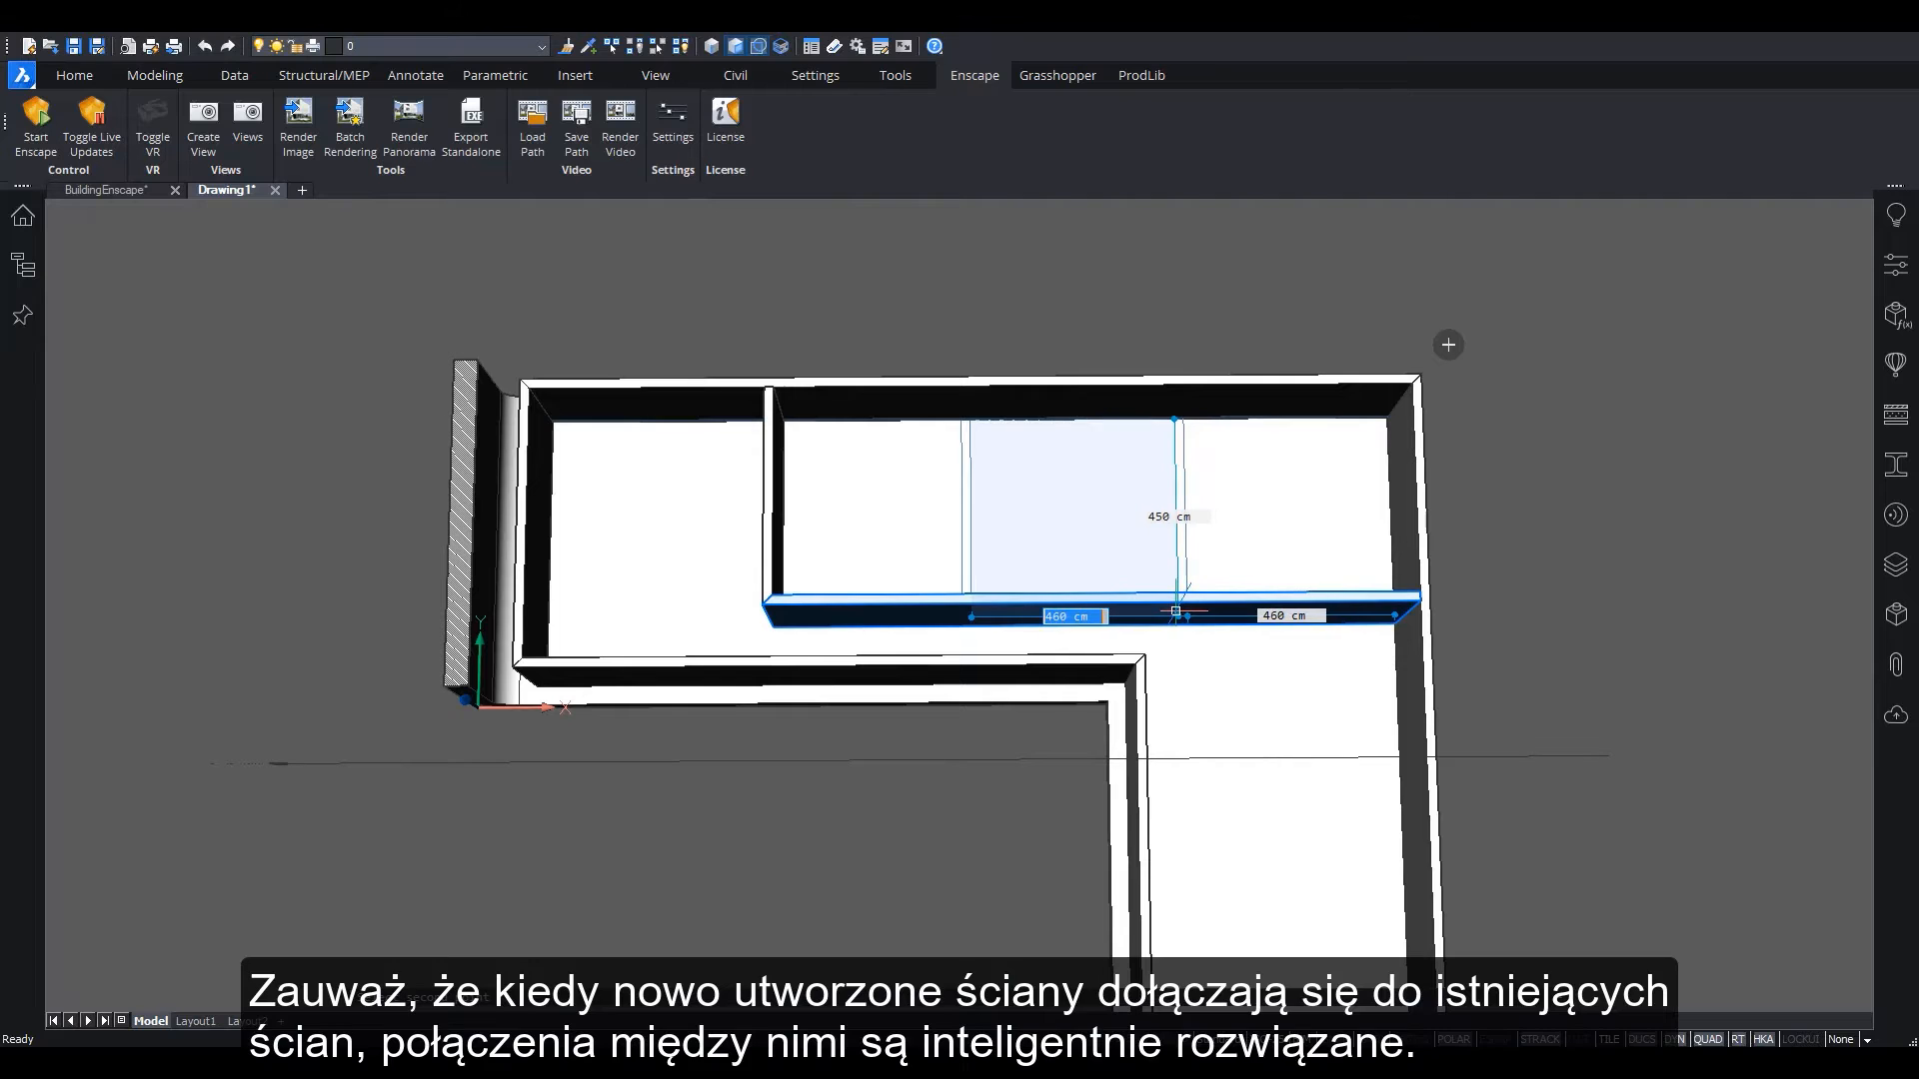
click(1171, 611)
mouse_move(1157, 670)
middle_down()
mouse_move(840, 640)
mouse_move(839, 585)
middle_up()
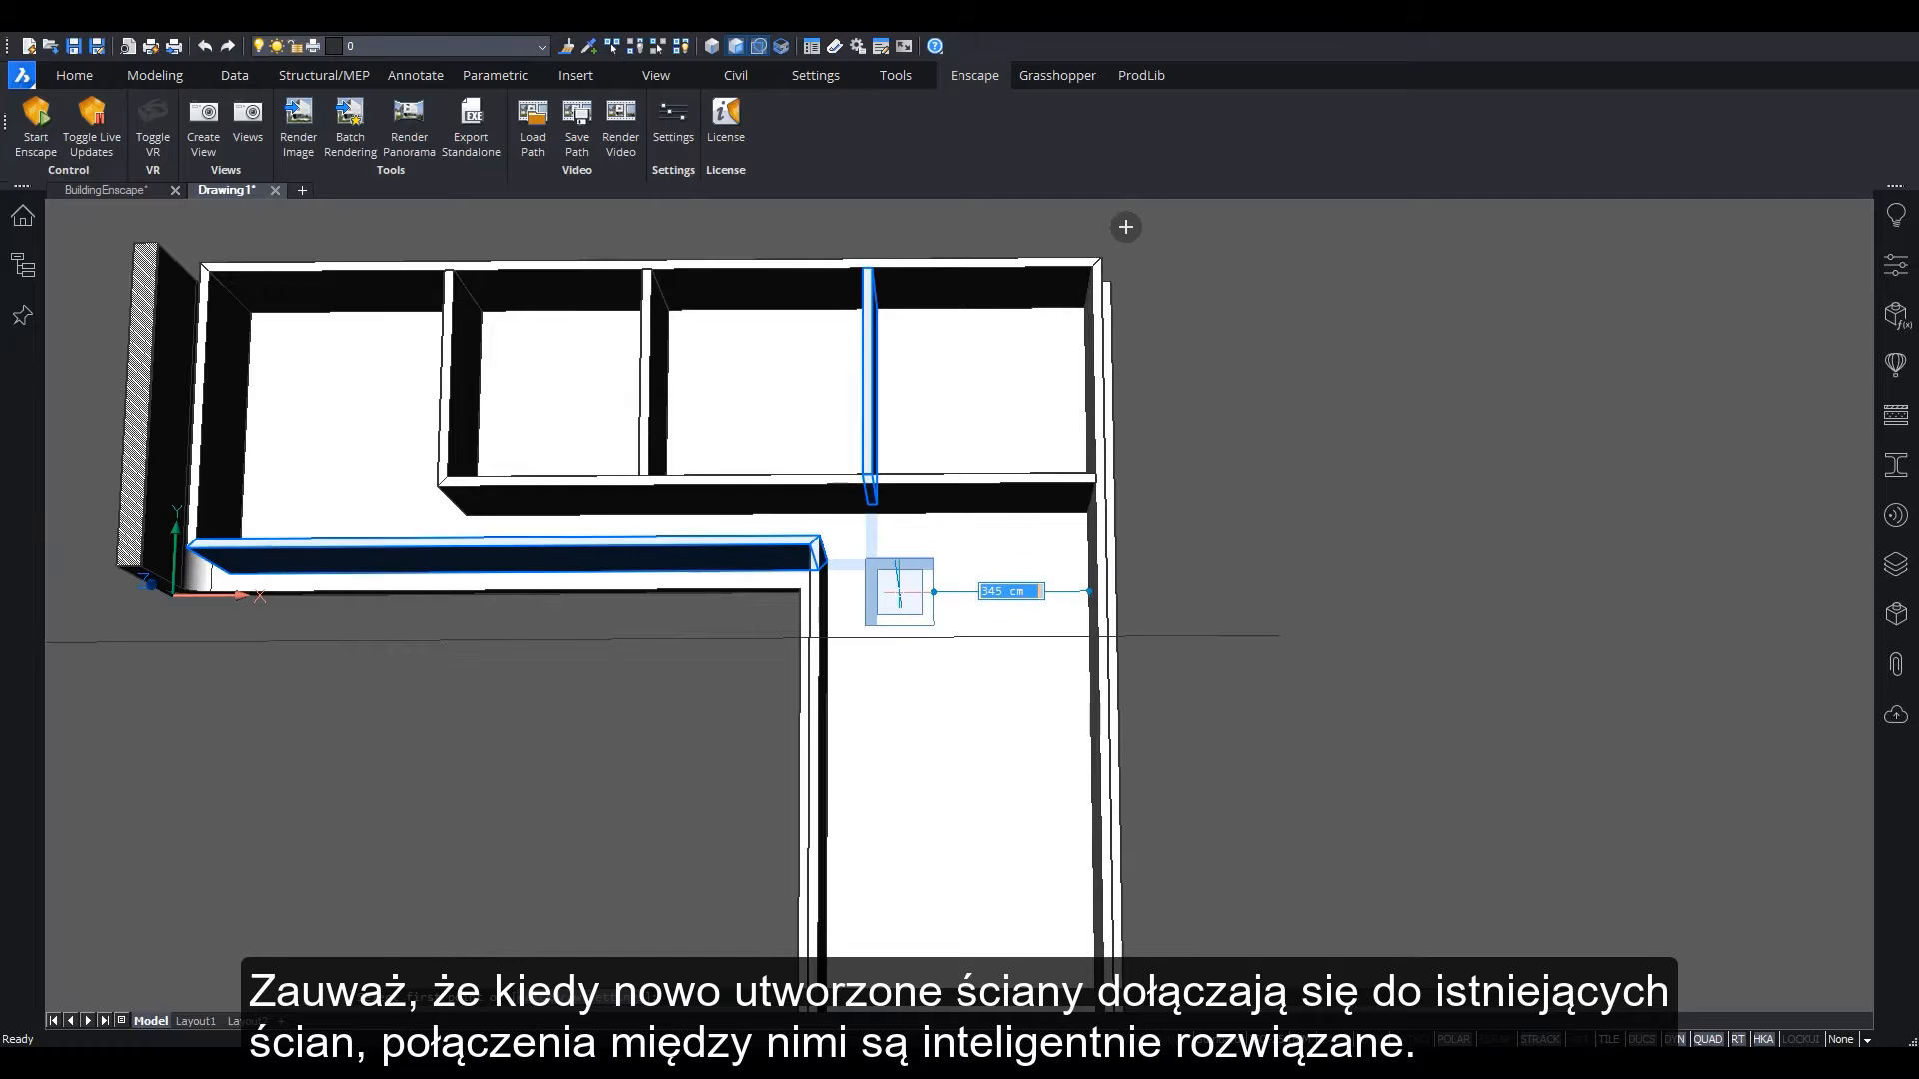
click(1211, 789)
Delete the two short end walls of the interior layout and turn off the section plane's clipping
mouse_move(1339, 485)
shift+middle_down()
mouse_move(1359, 480)
mouse_move(1288, 393)
mouse_move(1293, 408)
shift+middle_up()
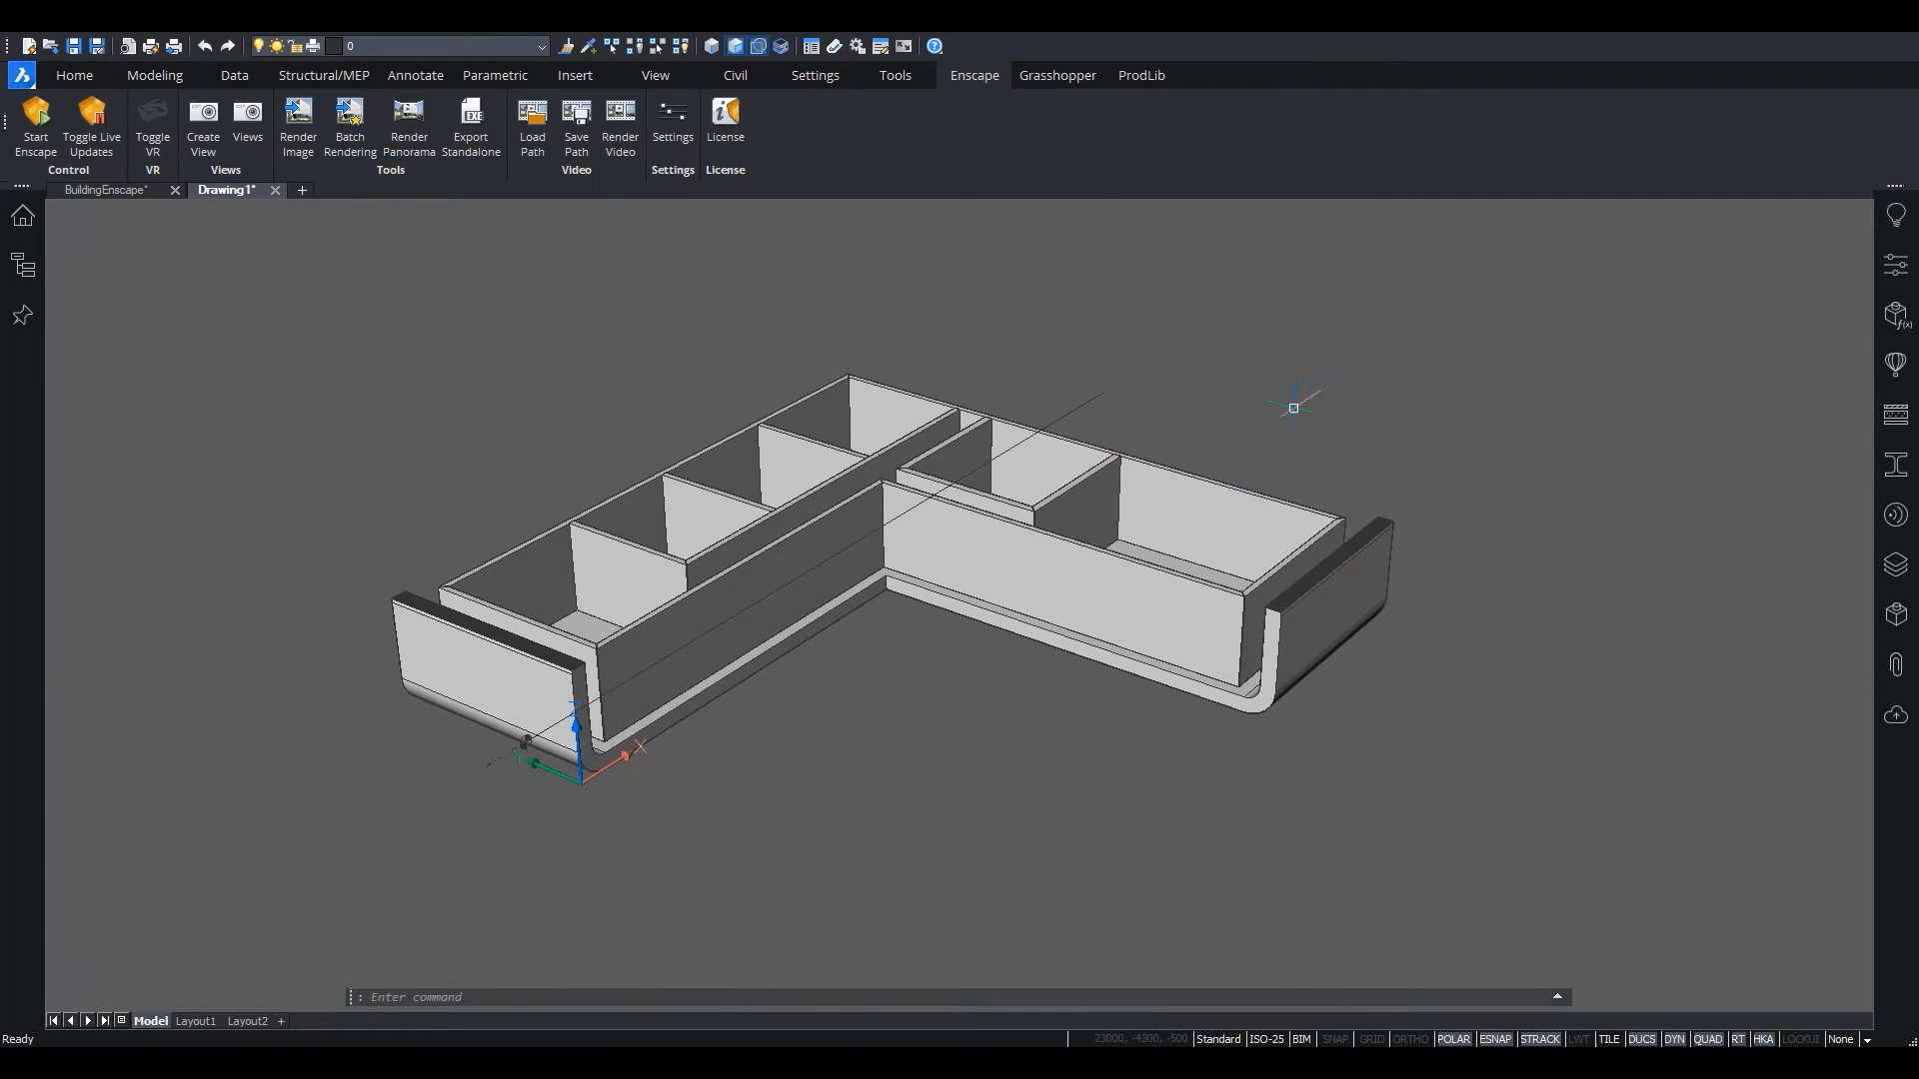
scroll(1252, 618, up, 6)
click(1261, 626)
scroll(1260, 626, down, 6)
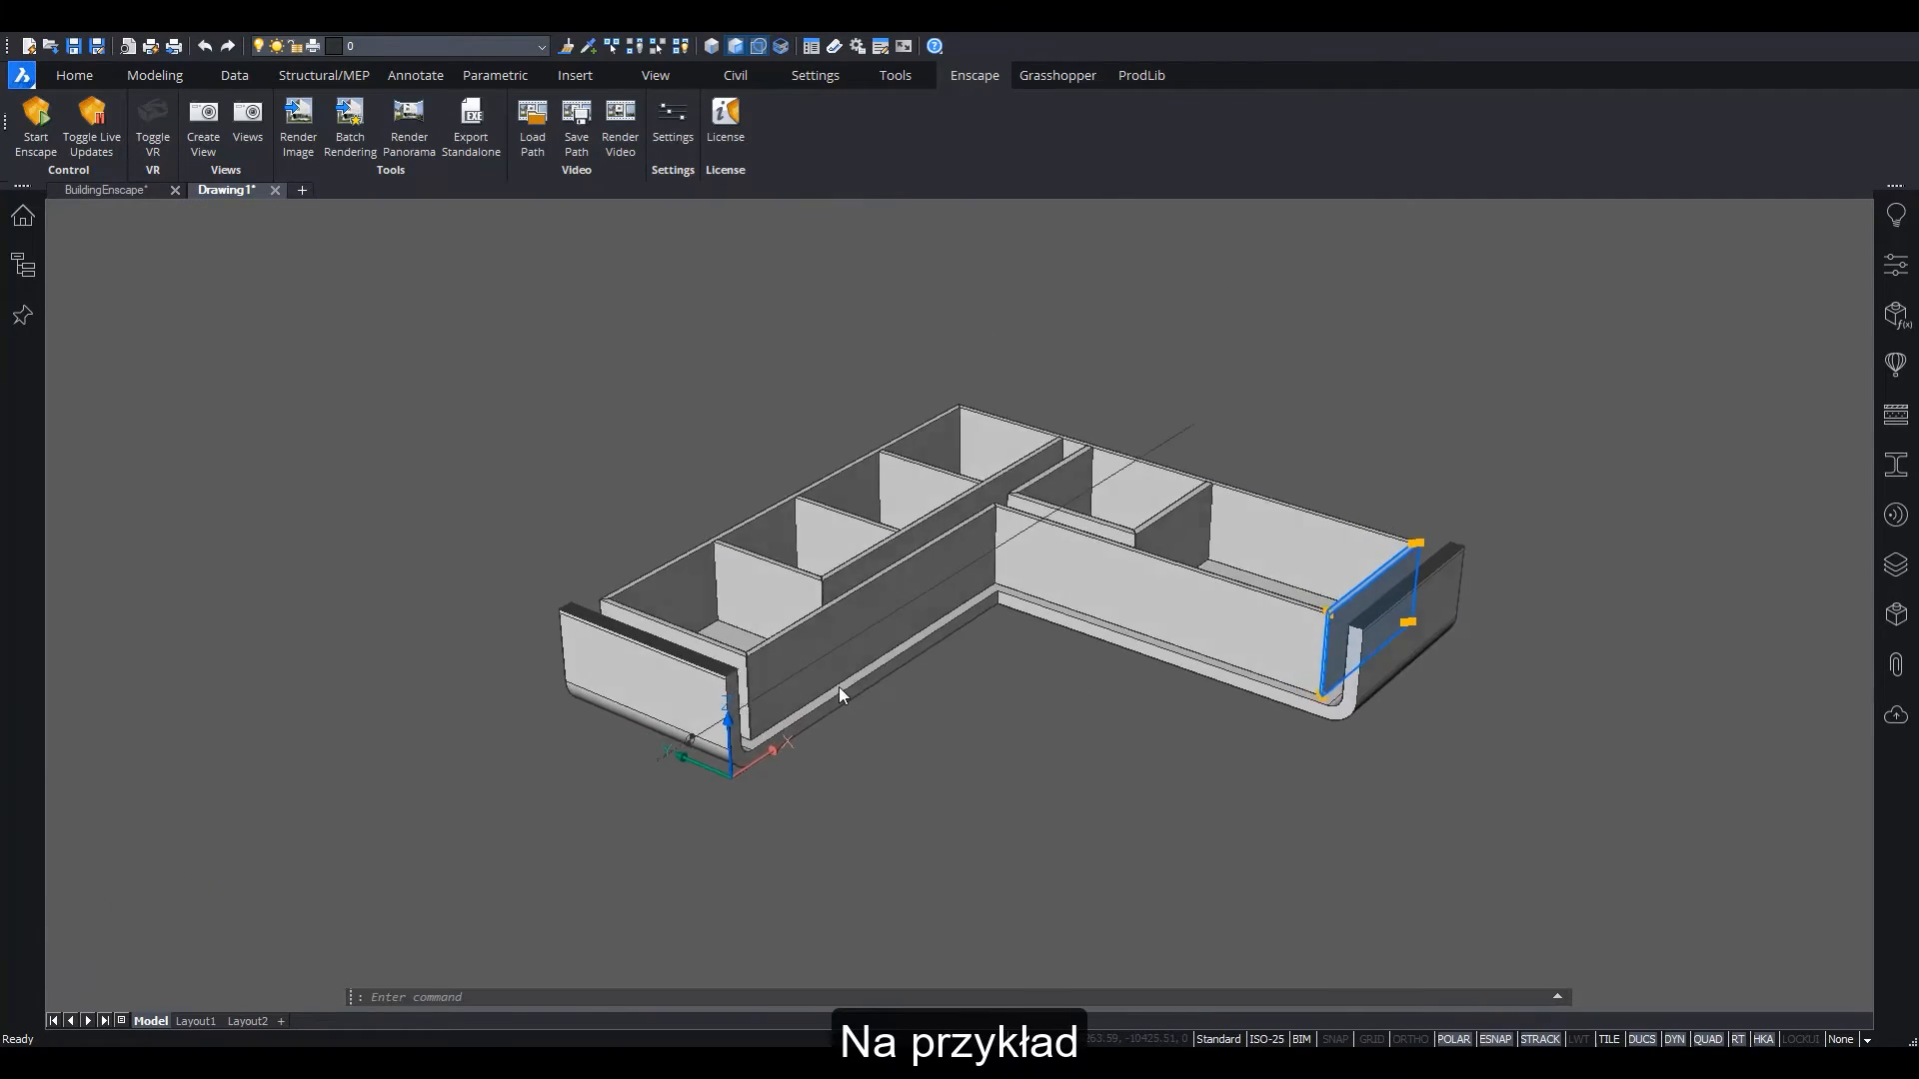
scroll(838, 692, up, 4)
click(705, 655)
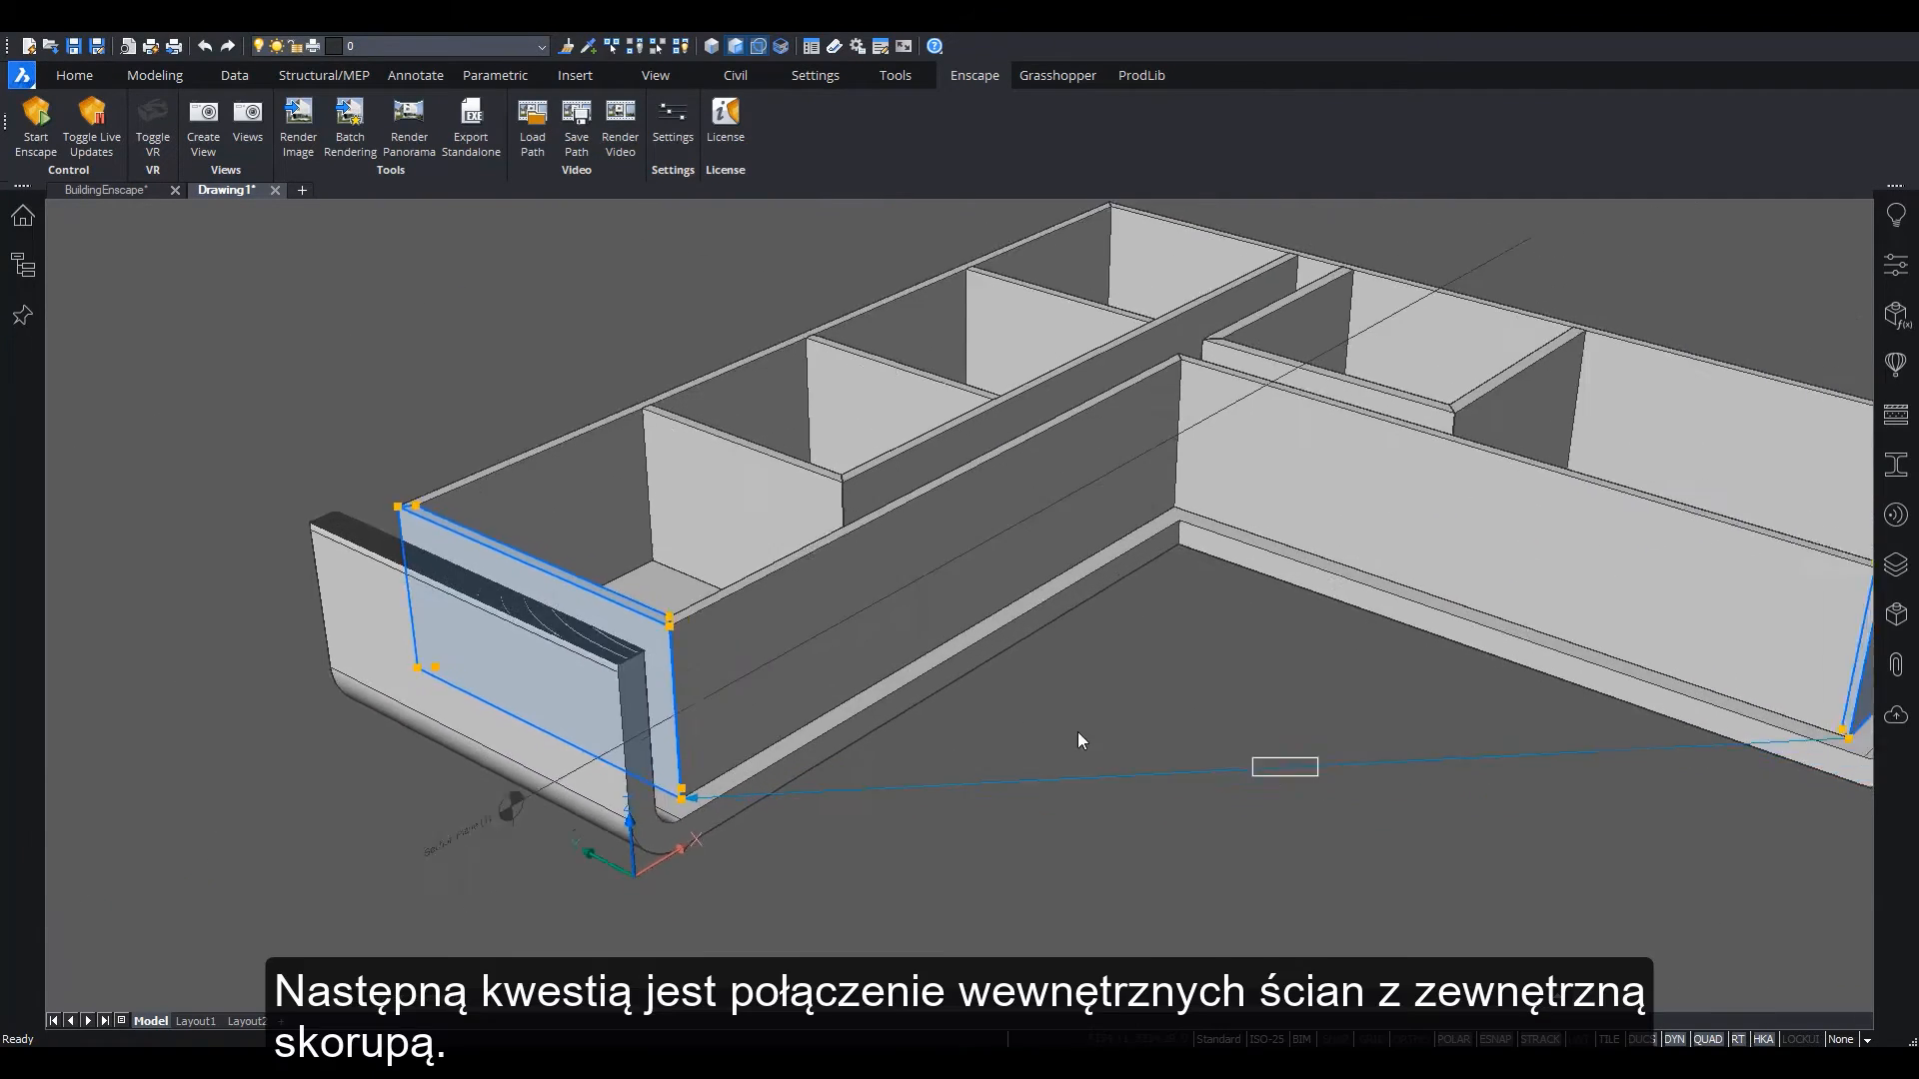
scroll(1033, 702, down, 4)
key(Escape)
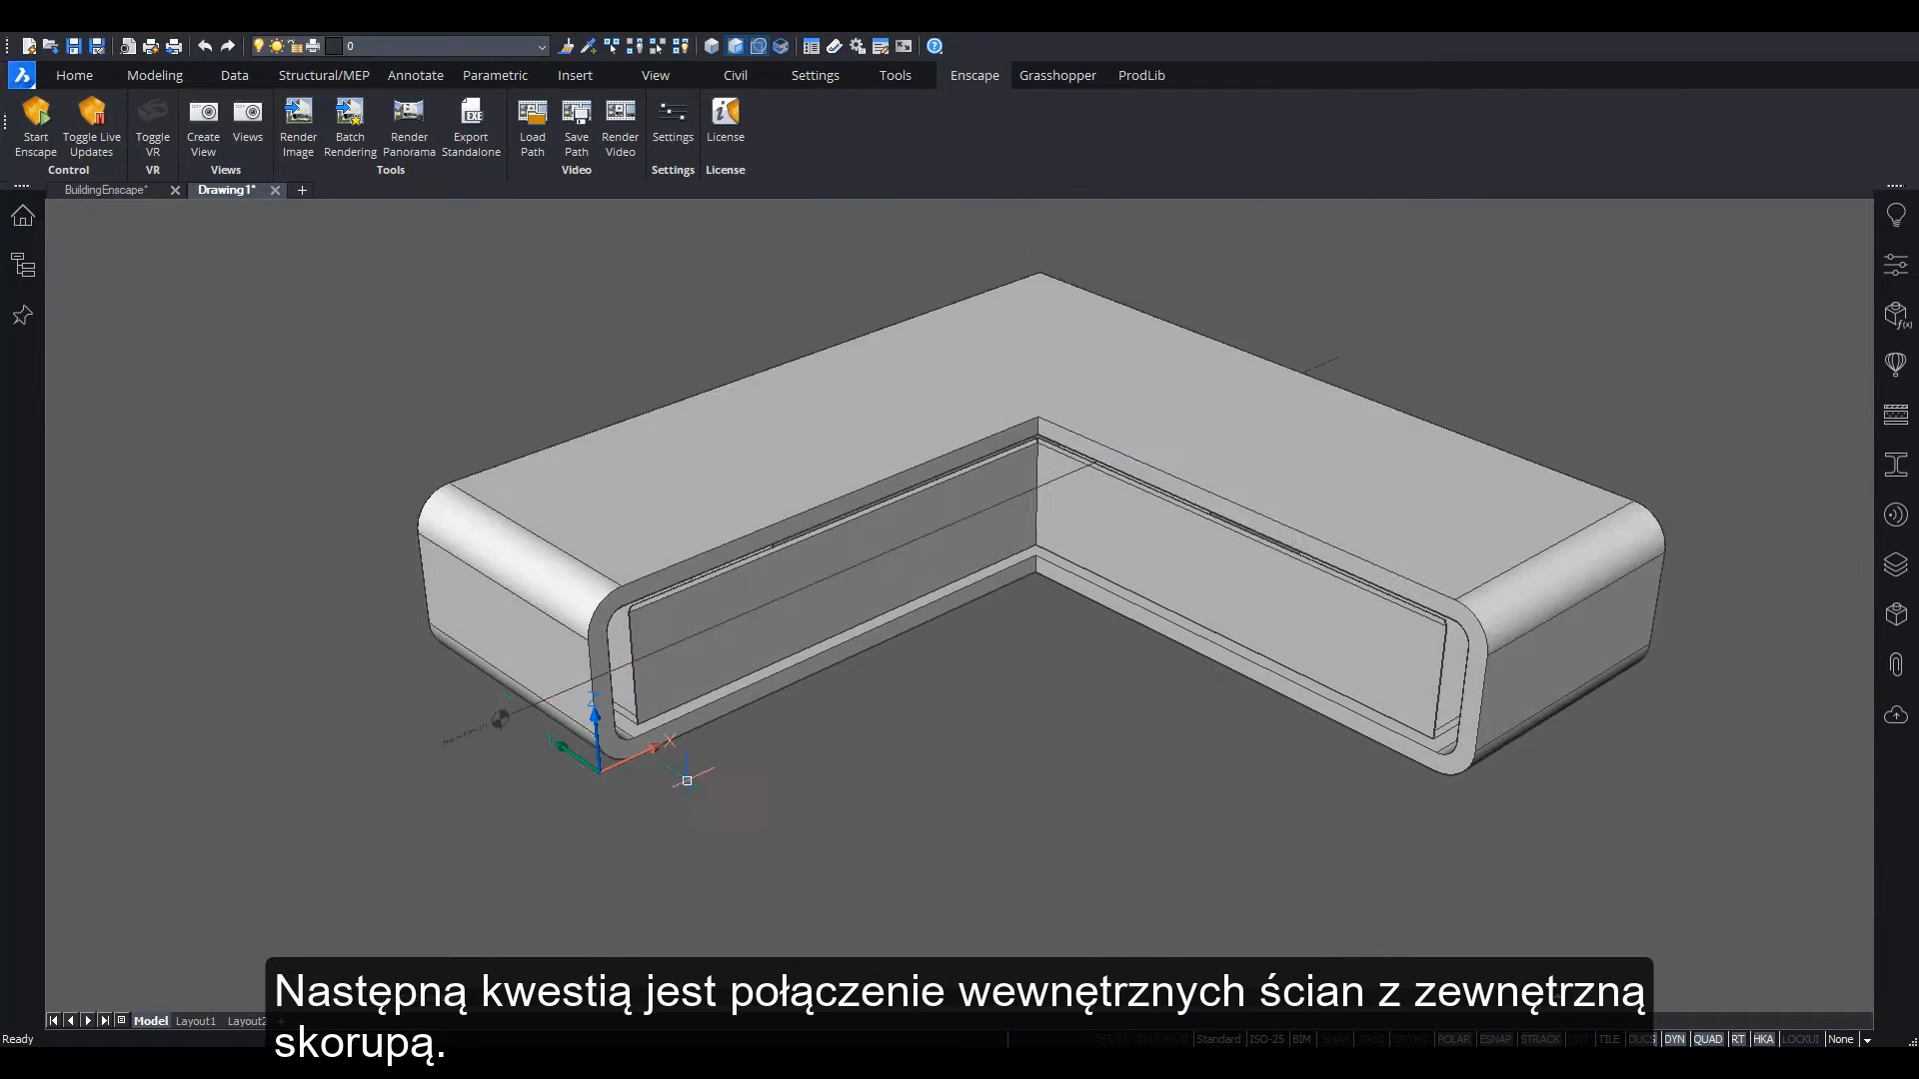
Connect the end faces of the two long walls in the wing beside the origin to the nearest shell surface
shift+middle_drag(729, 698, 528, 620)
drag(510, 648, 587, 385)
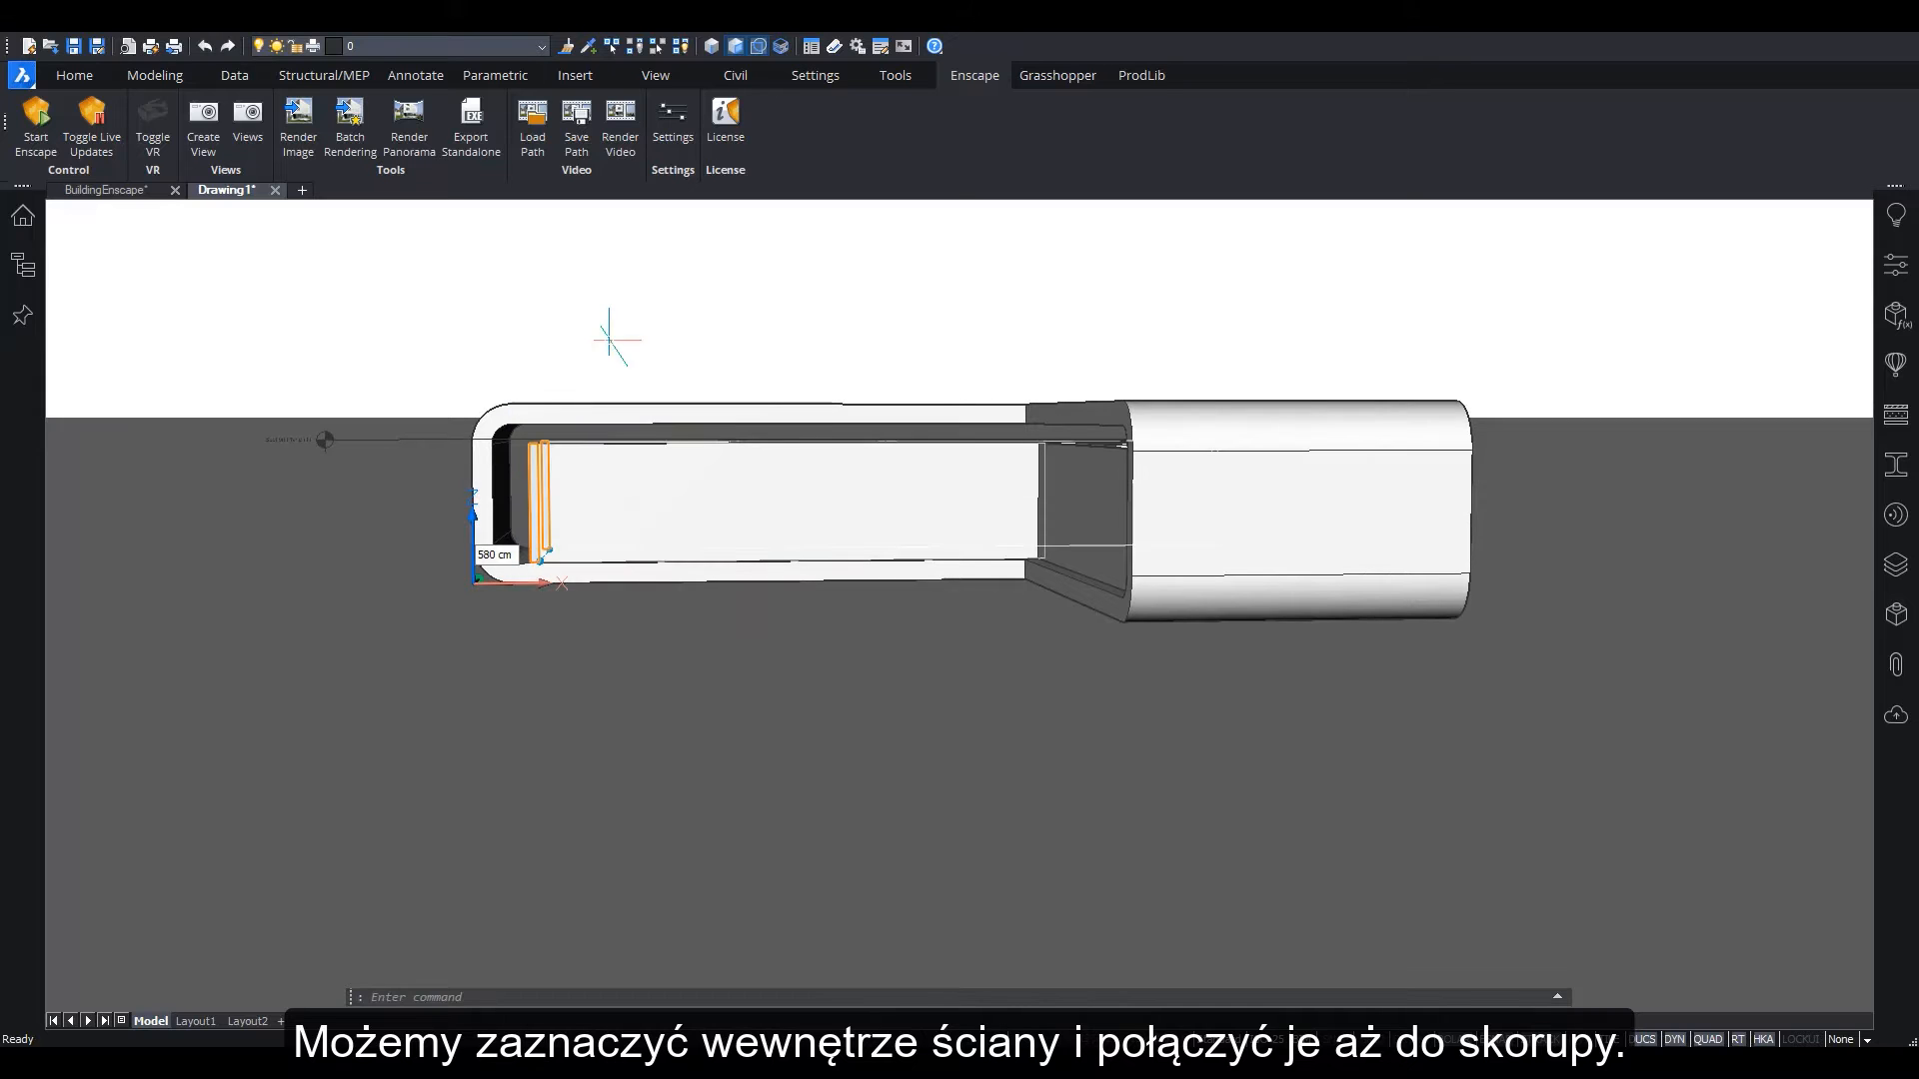
mouse_move(609, 339)
click(734, 388)
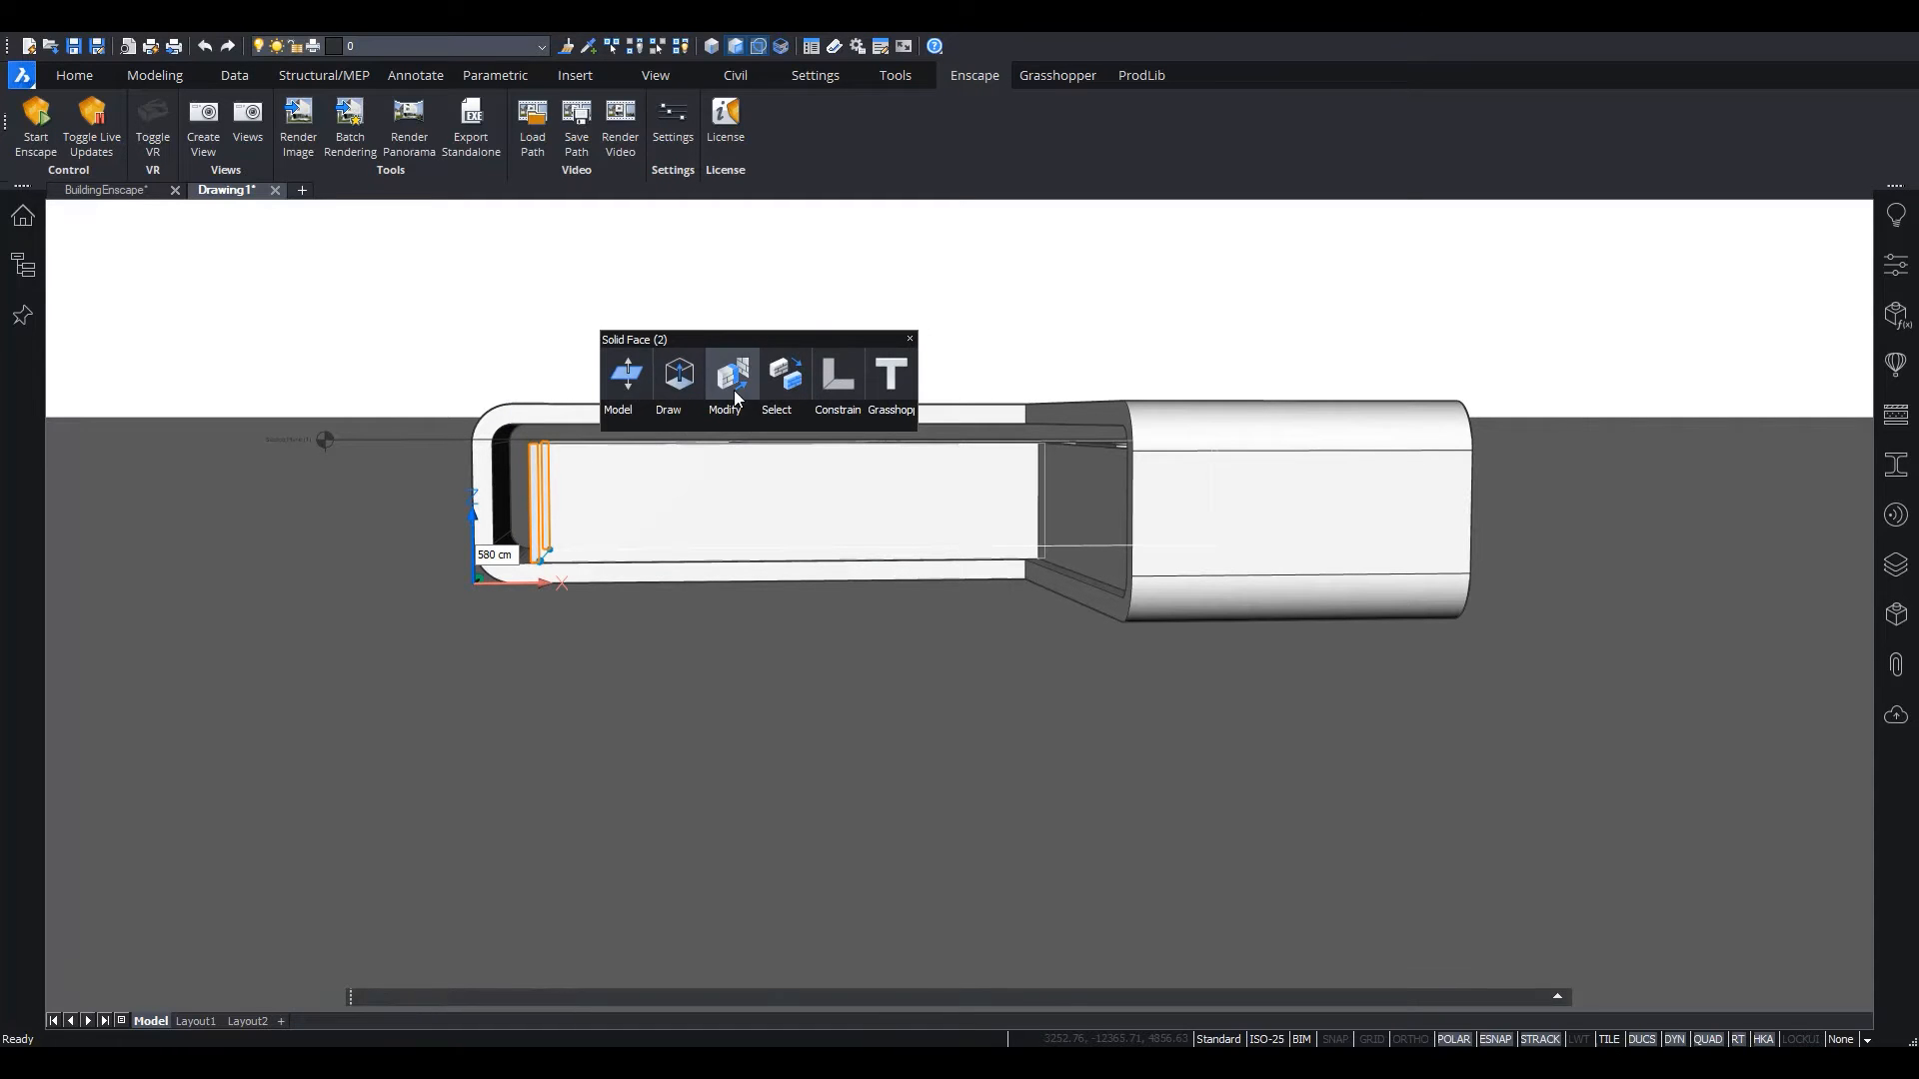
Connect the end faces of the two long walls in the perpendicular wing to the nearest shell surface
shift+middle_drag(874, 683, 1119, 600)
drag(1008, 653, 1105, 335)
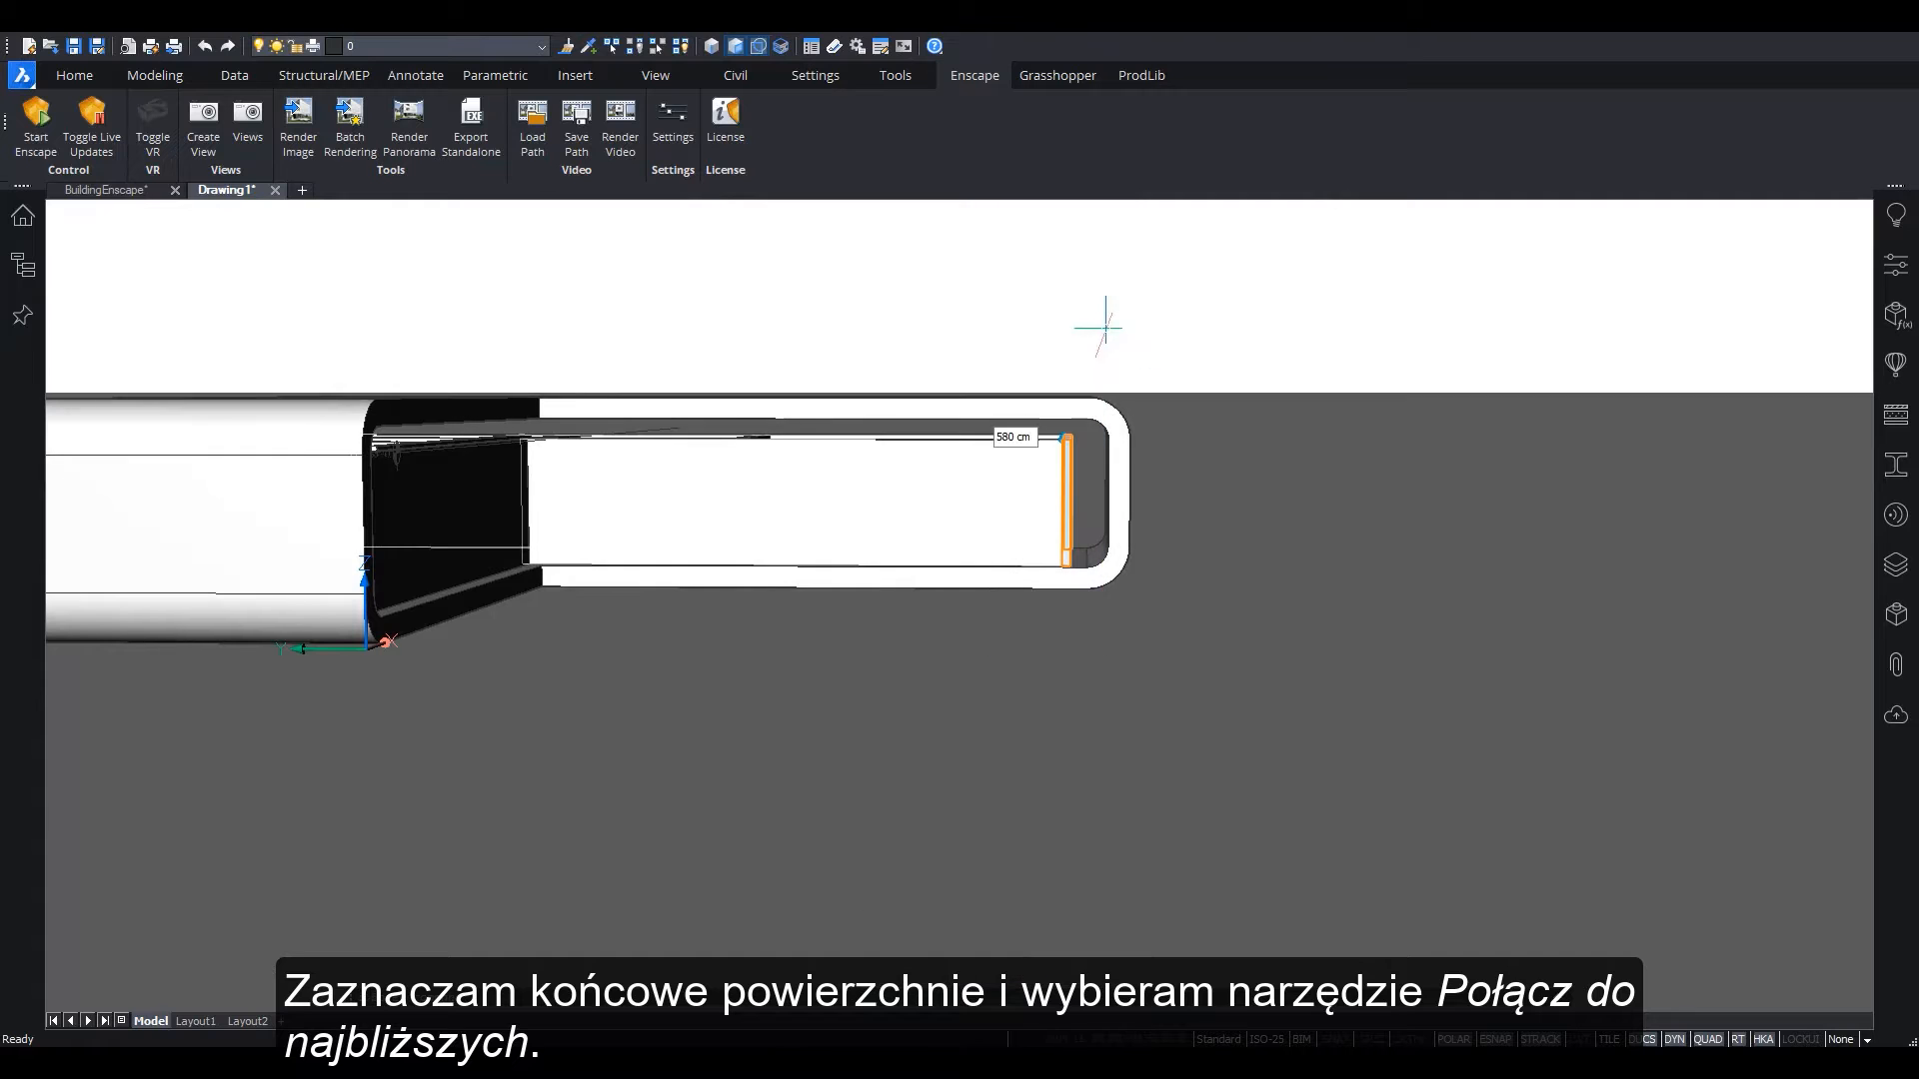
mouse_move(1106, 317)
click(1122, 352)
Select all coplanar top faces of the interior walls and connect them to the roof of the shell at once
shift+middle_drag(1159, 640, 1080, 613)
scroll(1069, 545, up, 3)
scroll(1068, 540, up, 4)
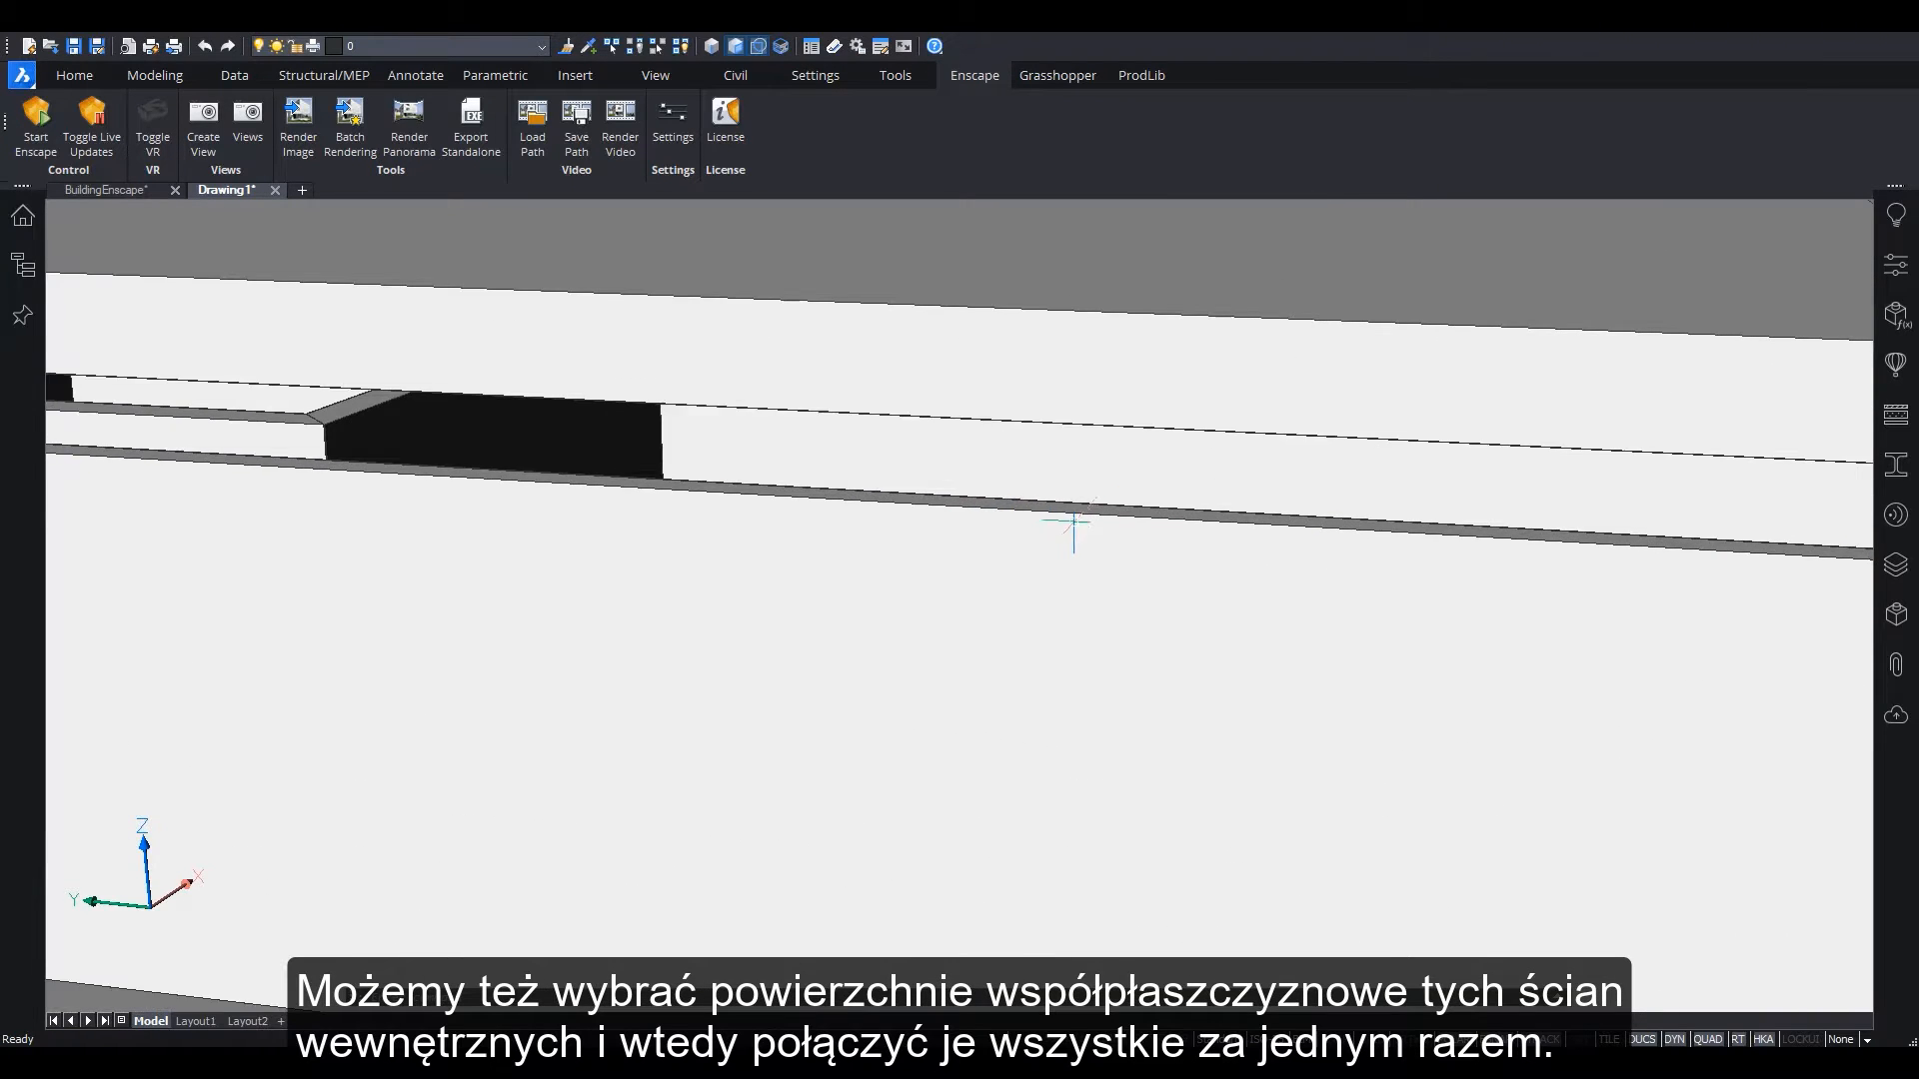
mouse_move(1077, 512)
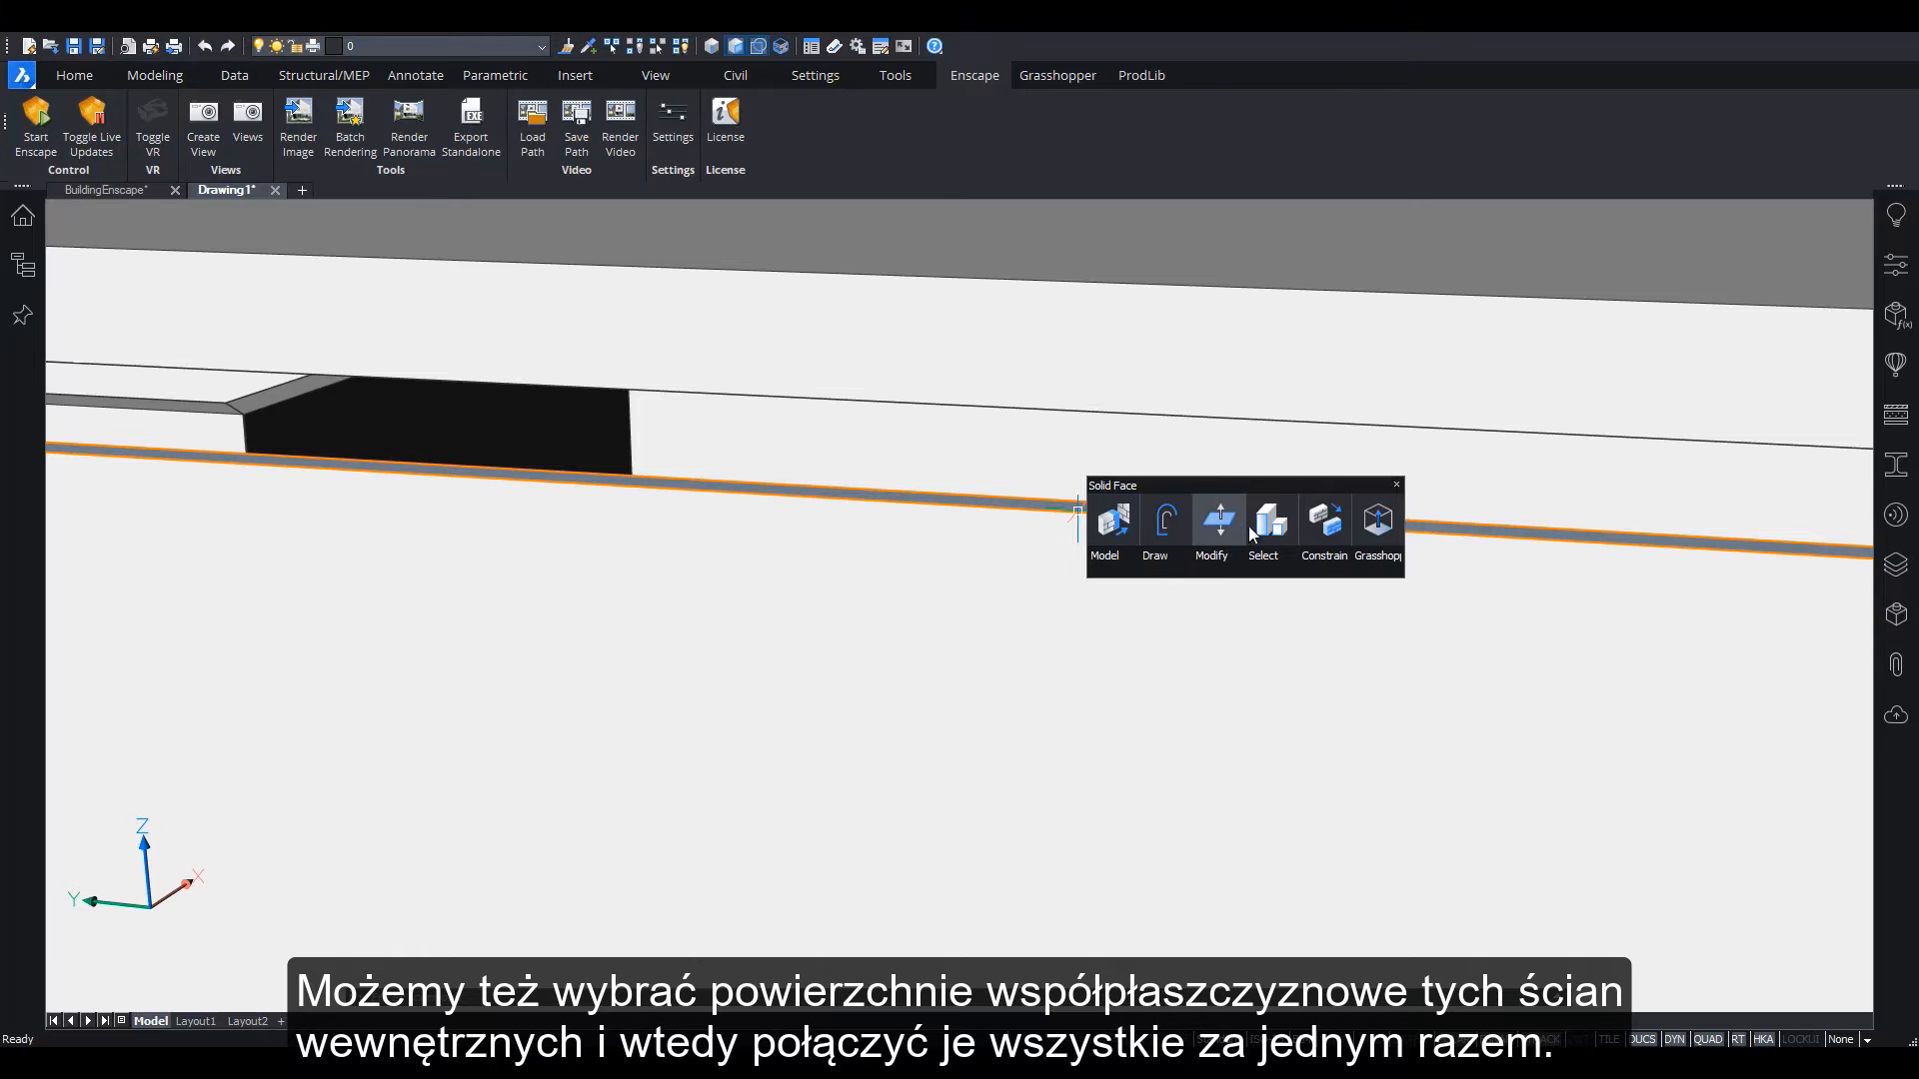
scroll(950, 630, down, 10)
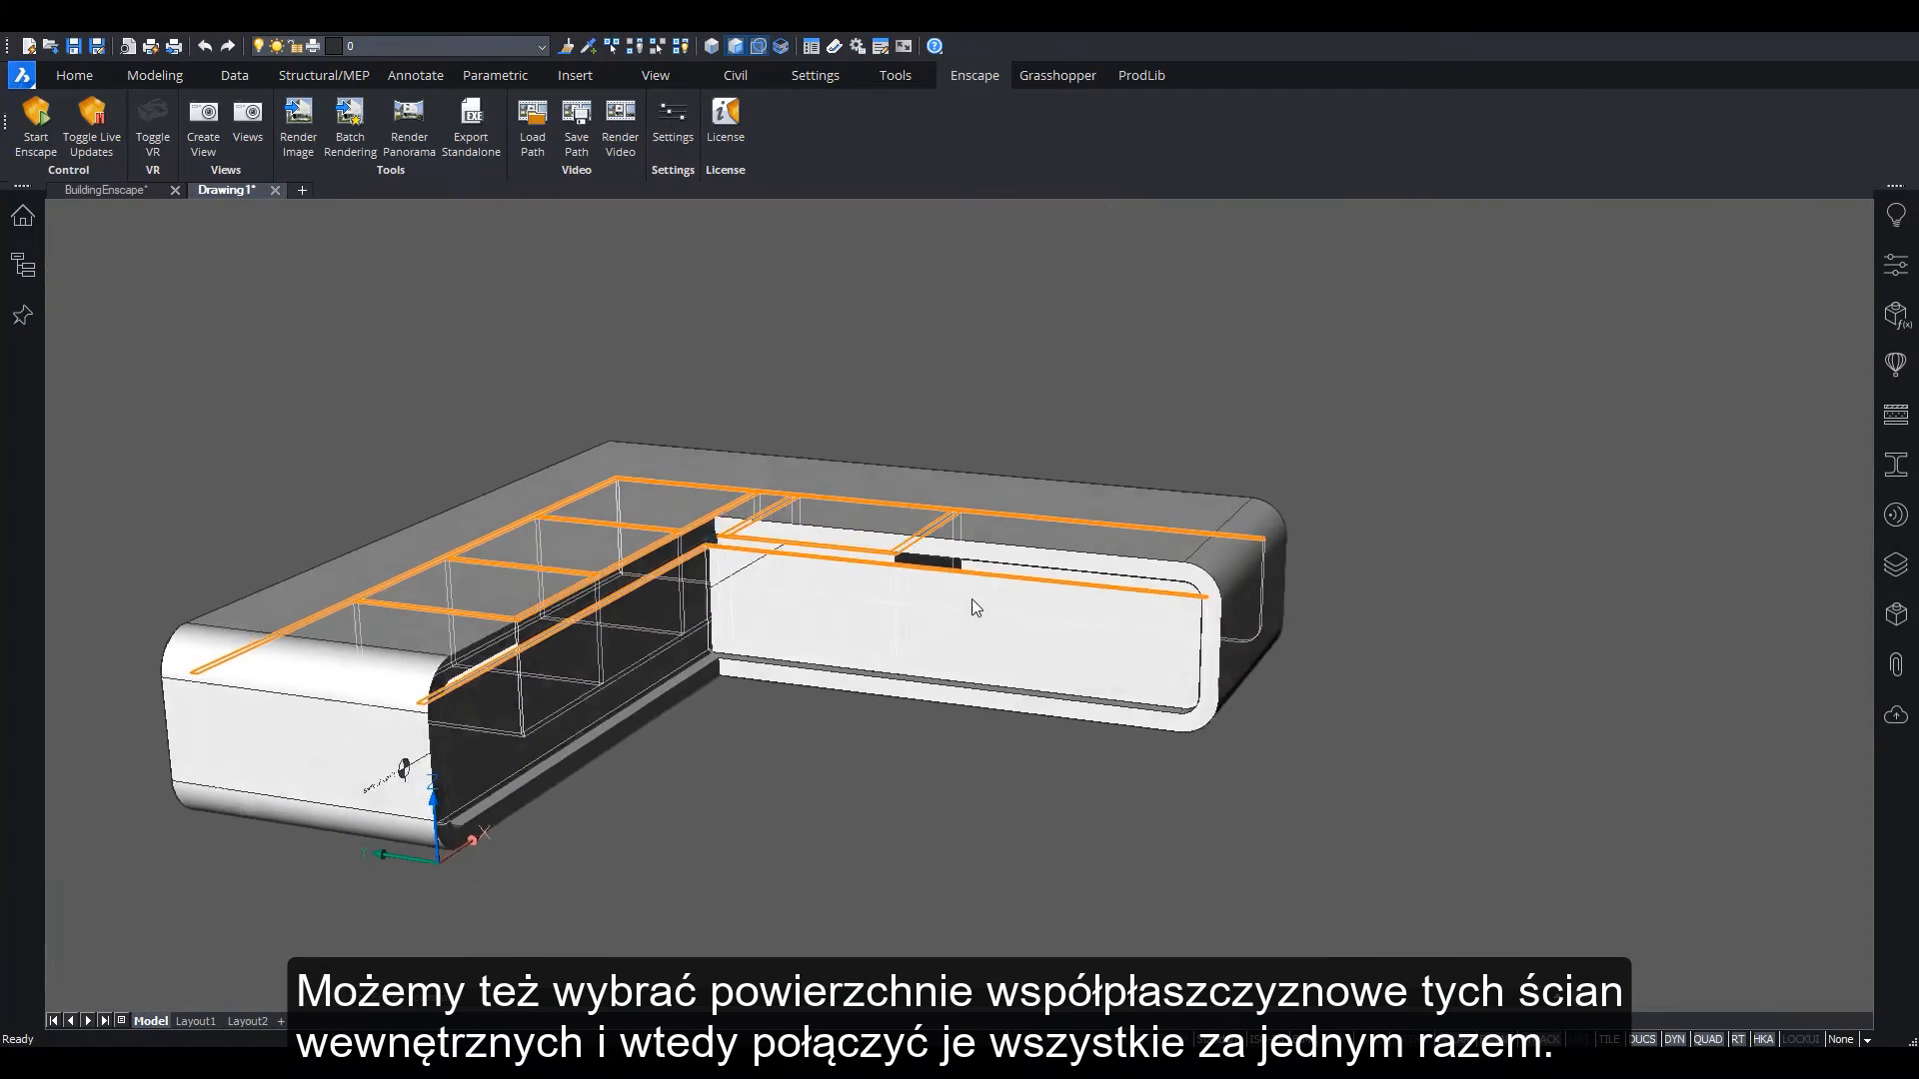
scroll(933, 644, down, 1)
middle_drag(934, 643, 889, 698)
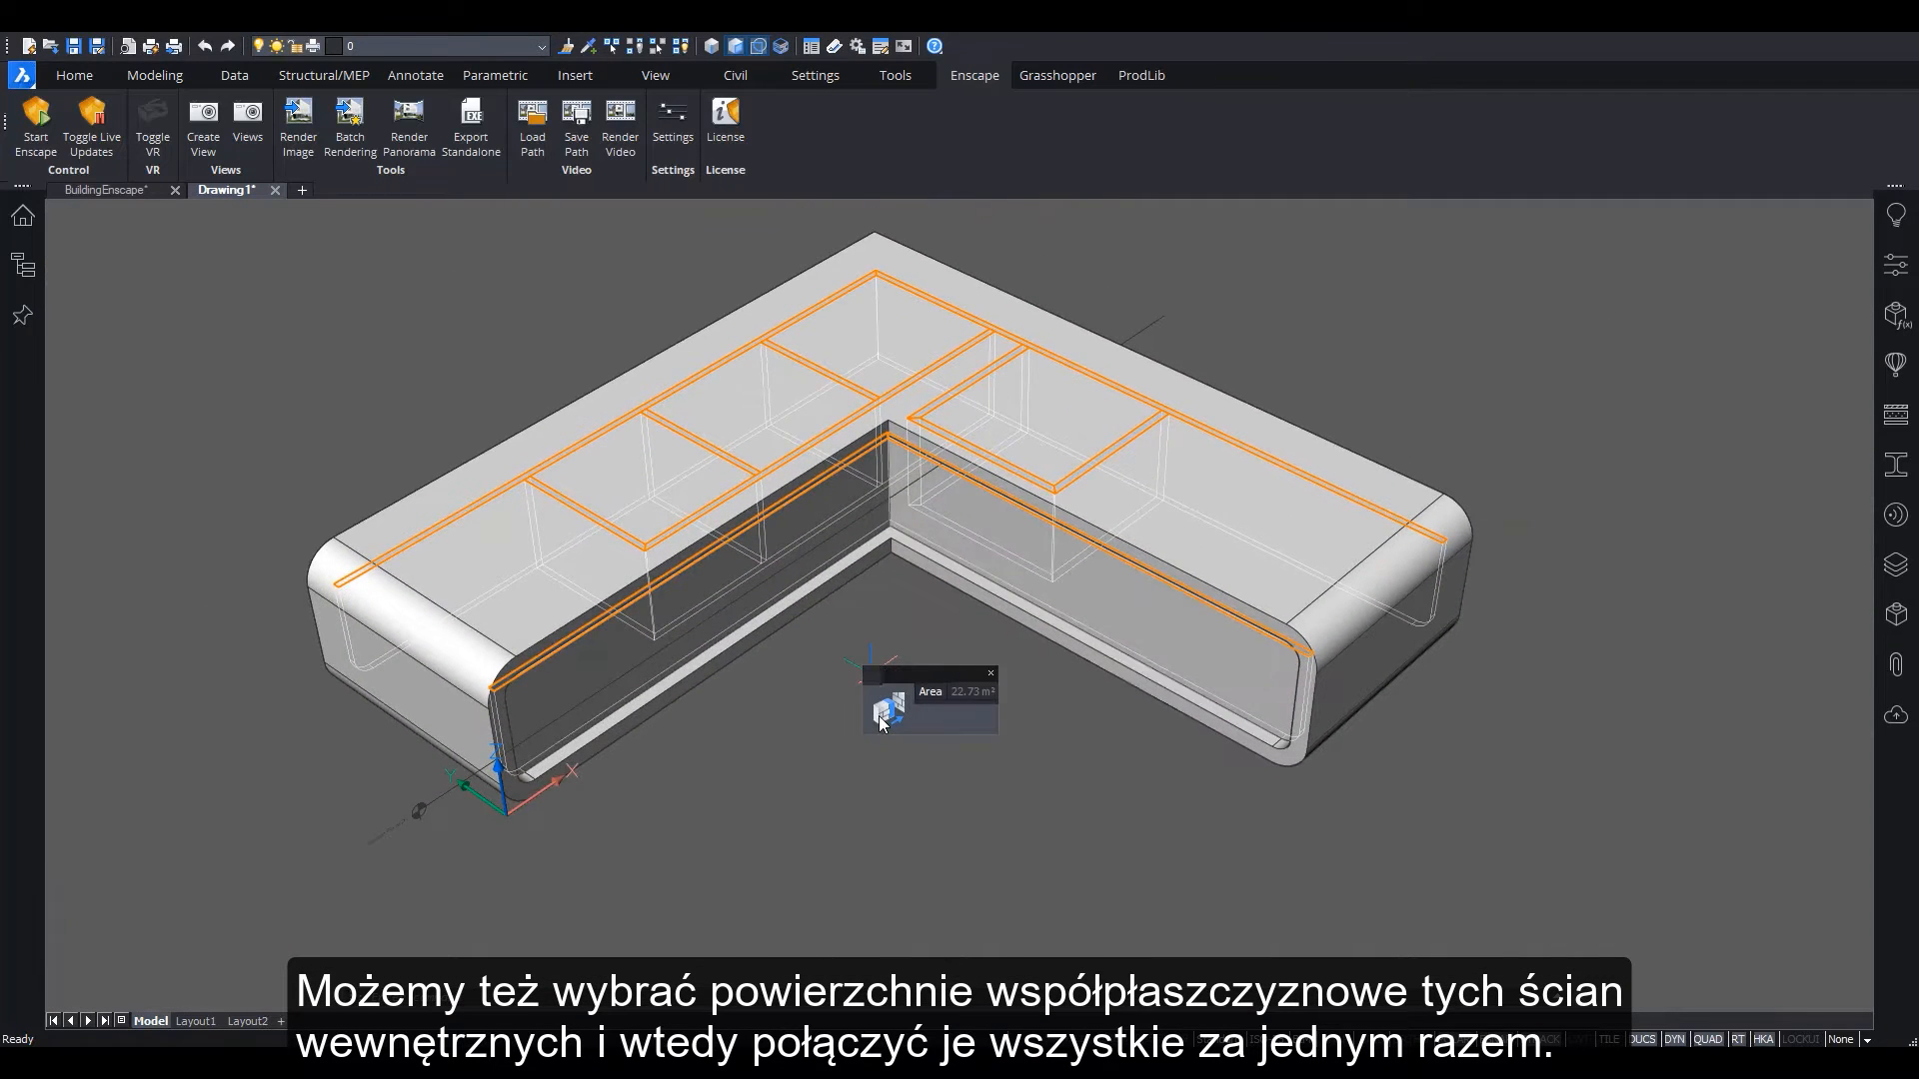
click(882, 702)
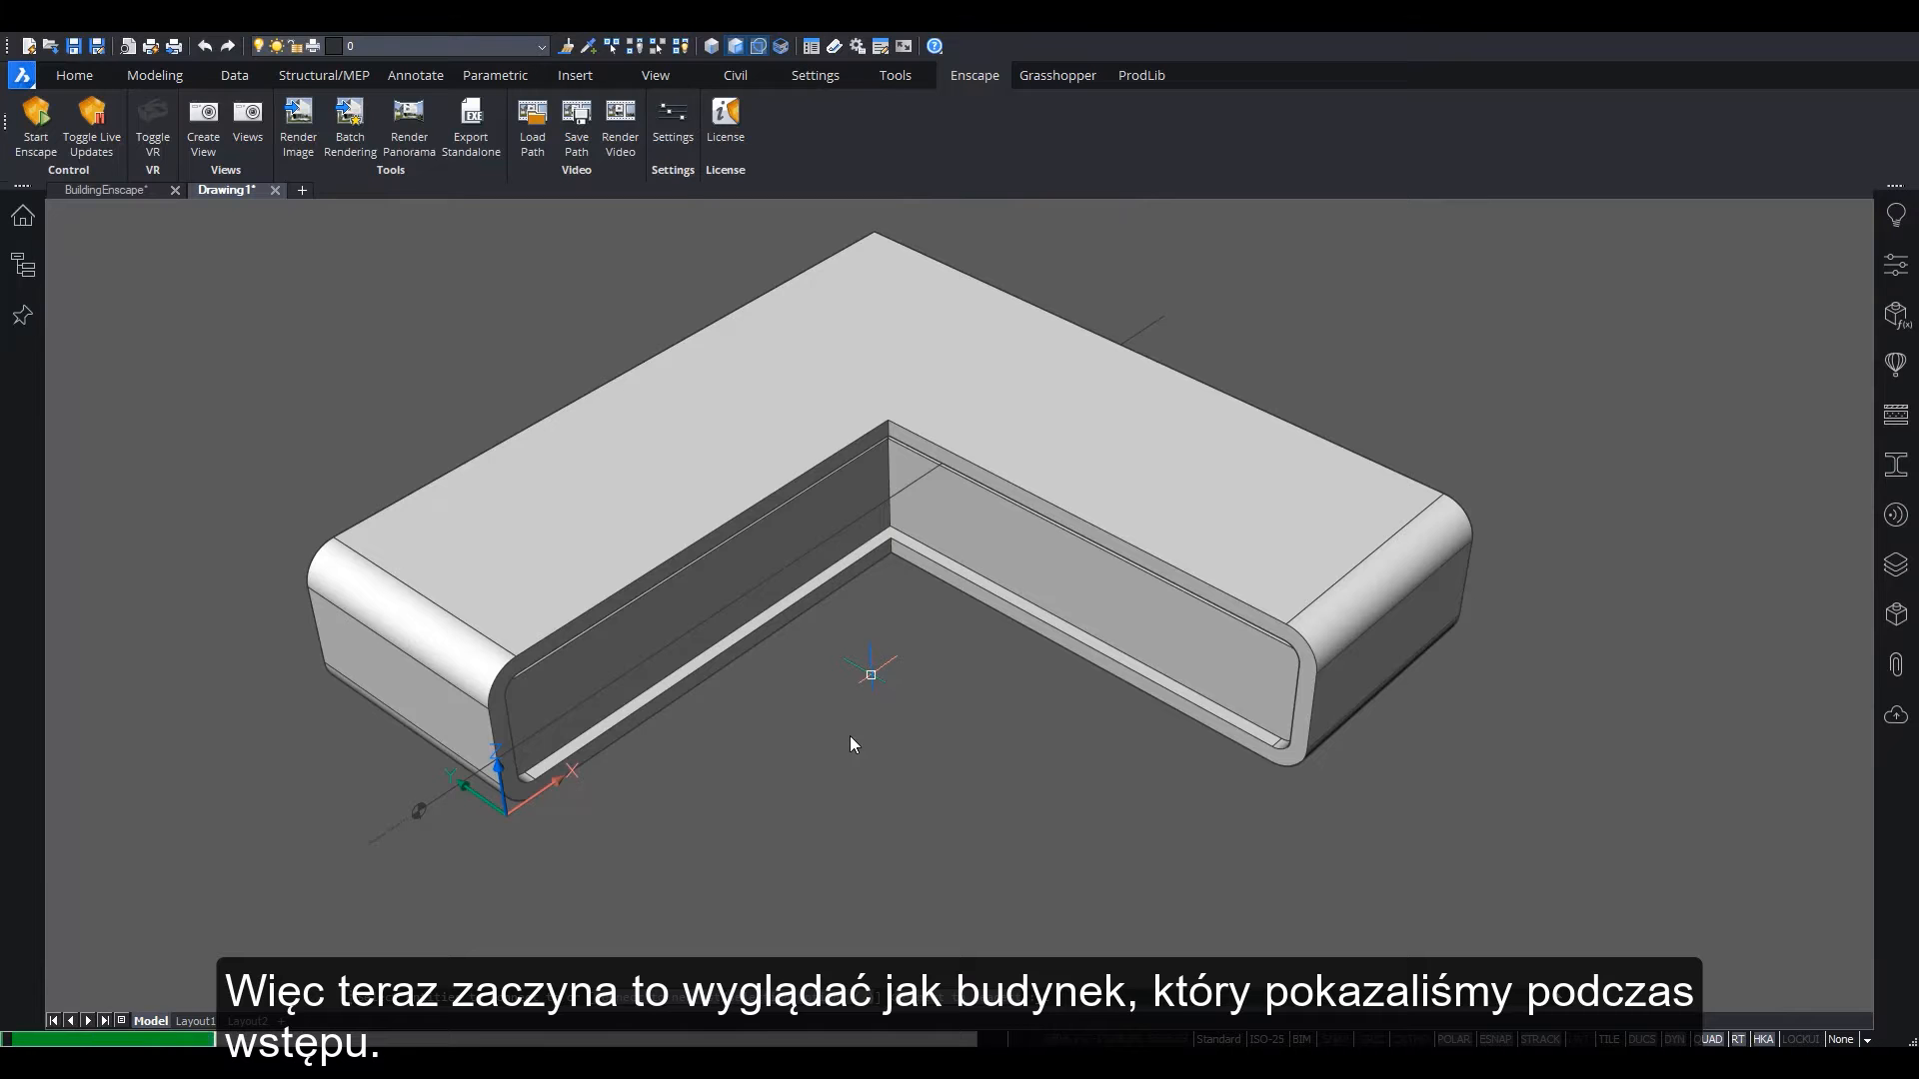
Offset a vertical line 12000 mm from the inner corner edge on the facade of the wing beside the origin
shift+middle_drag(885, 705, 944, 750)
scroll(945, 750, up, 6)
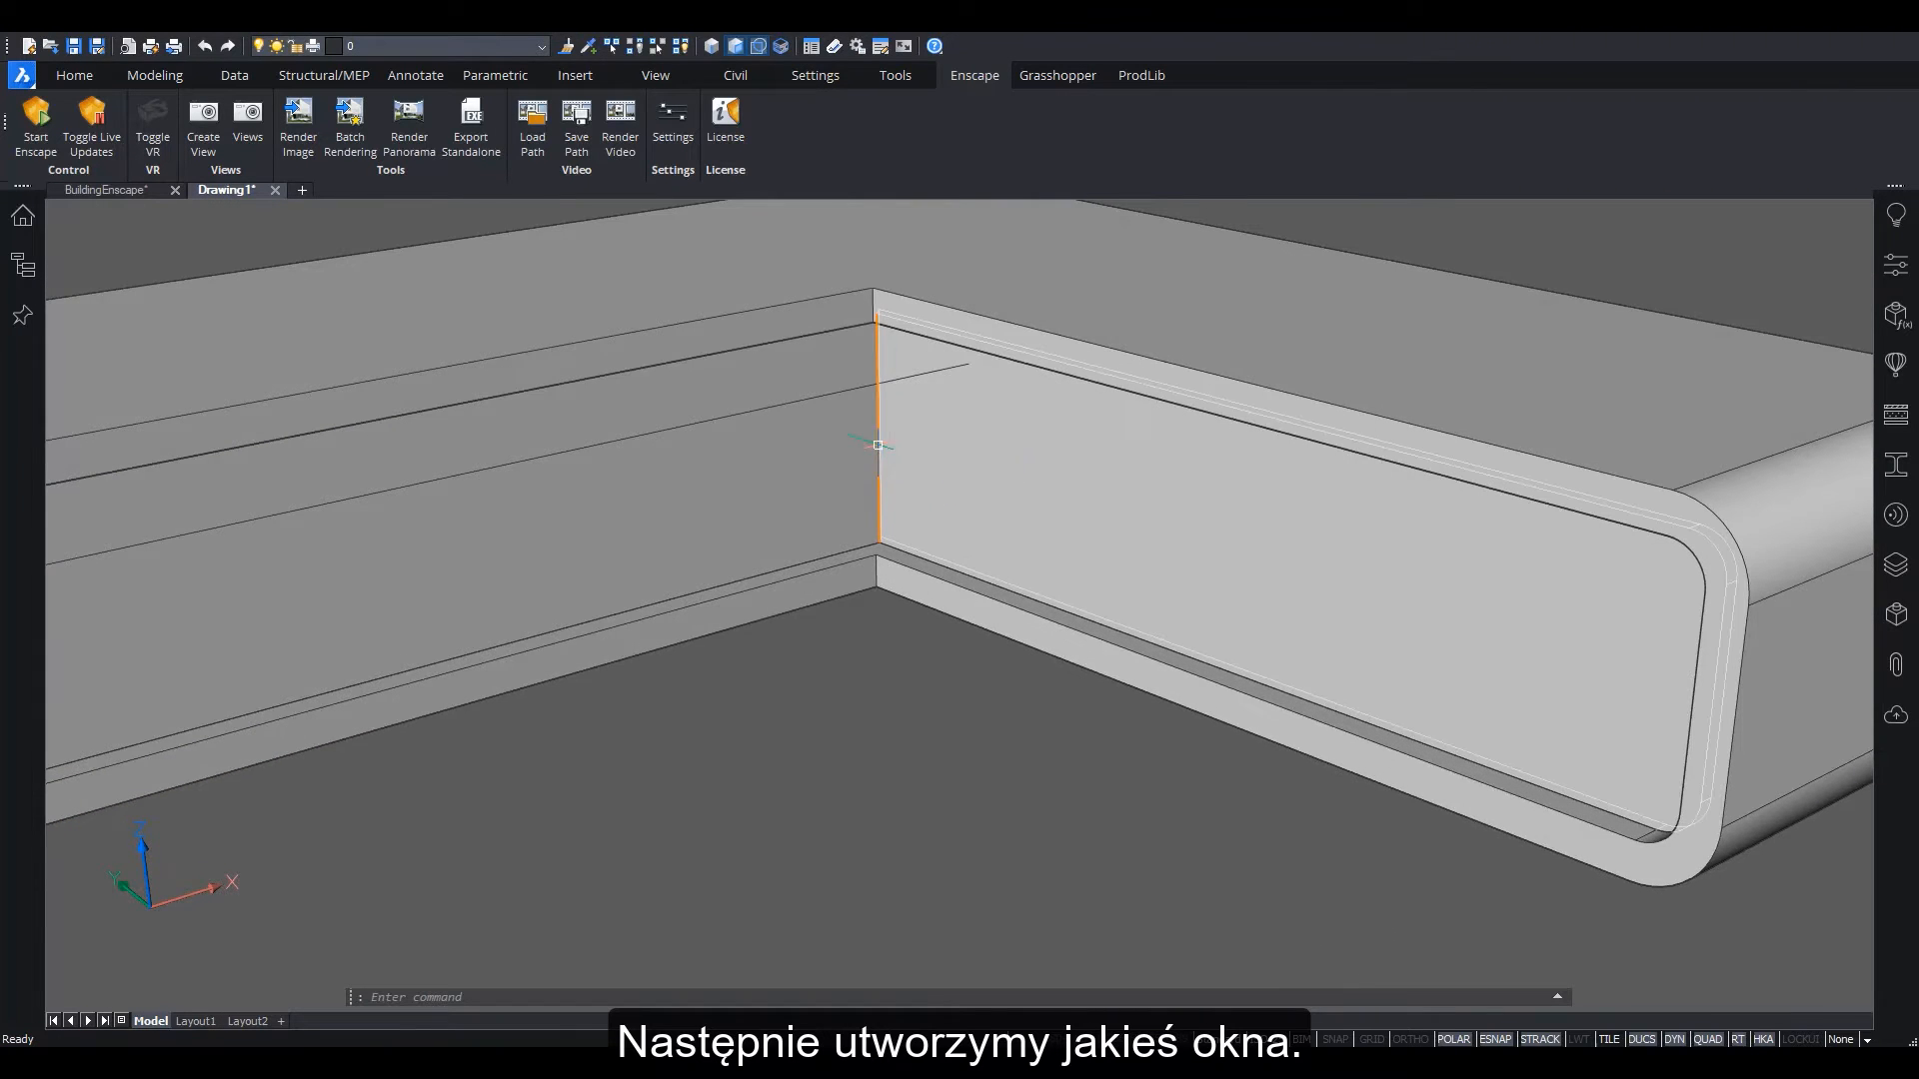
click(916, 454)
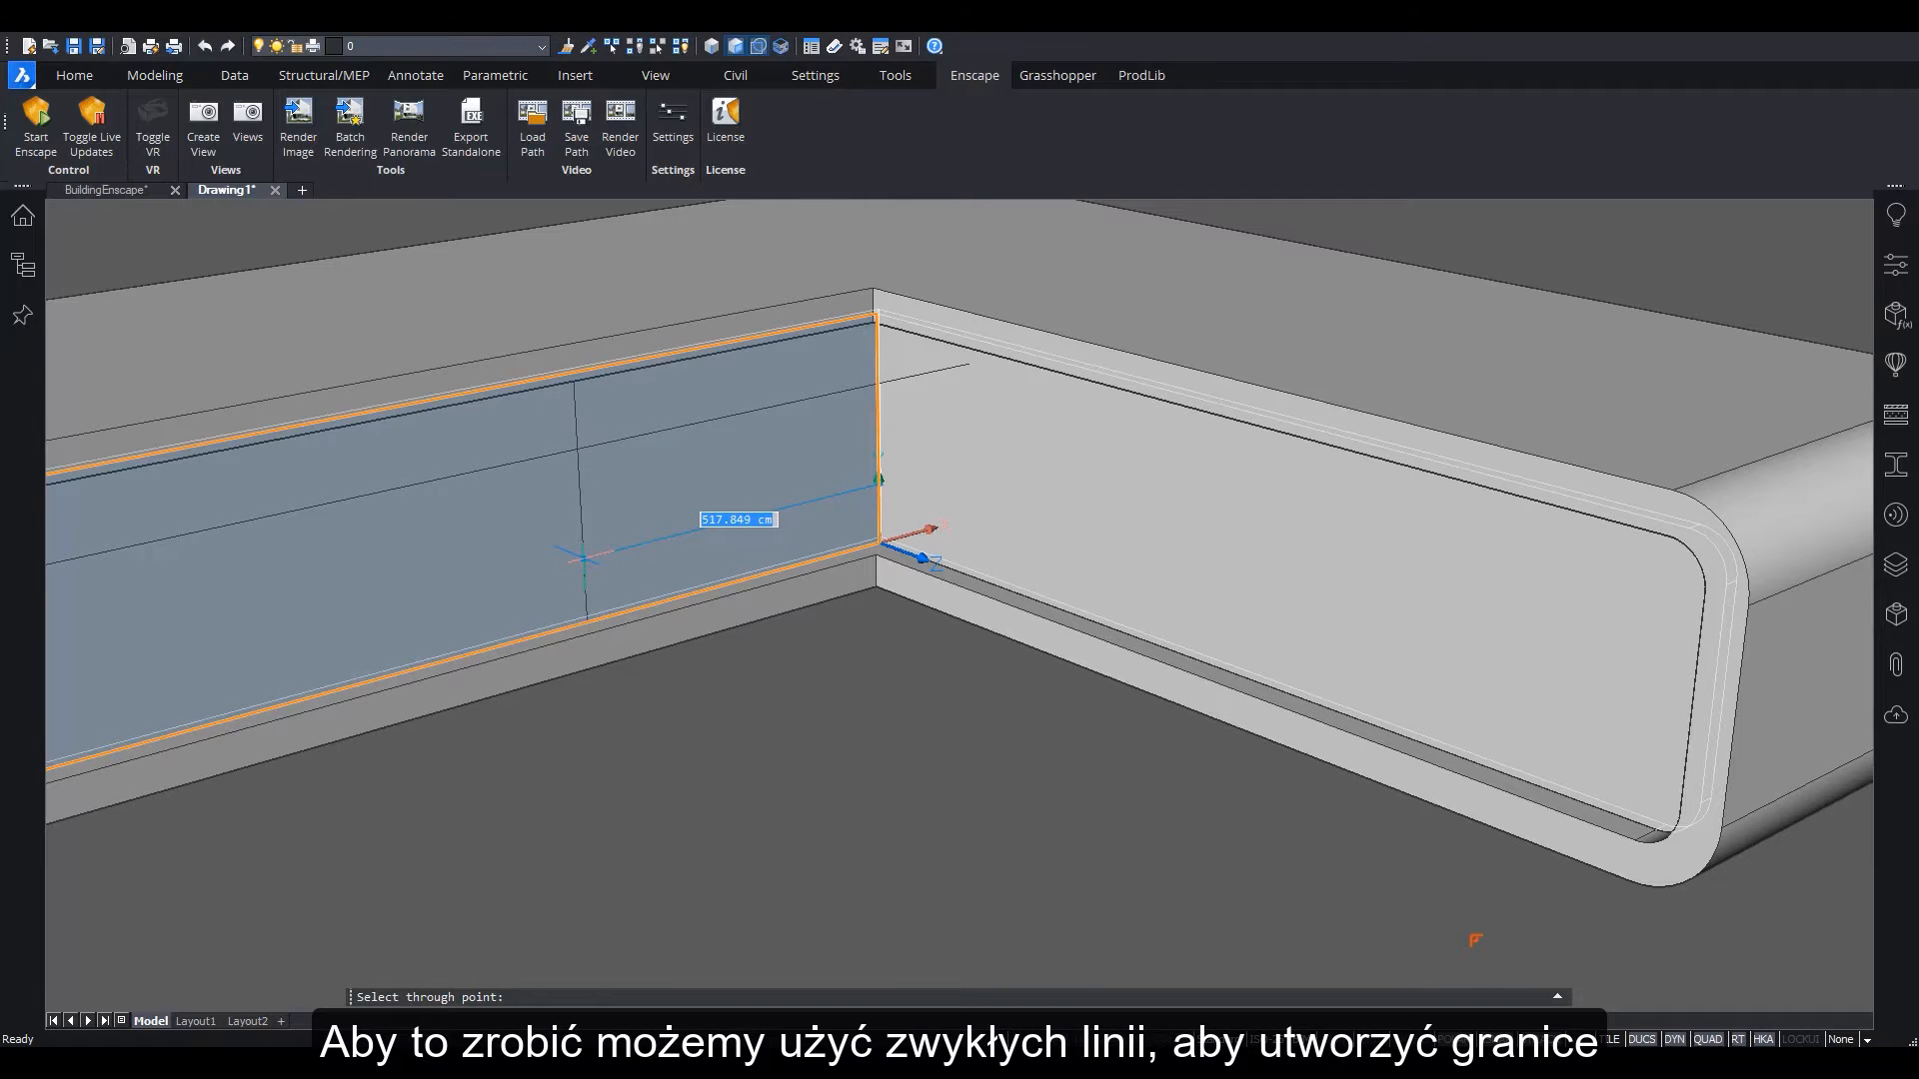
text(12000)
key(Return)
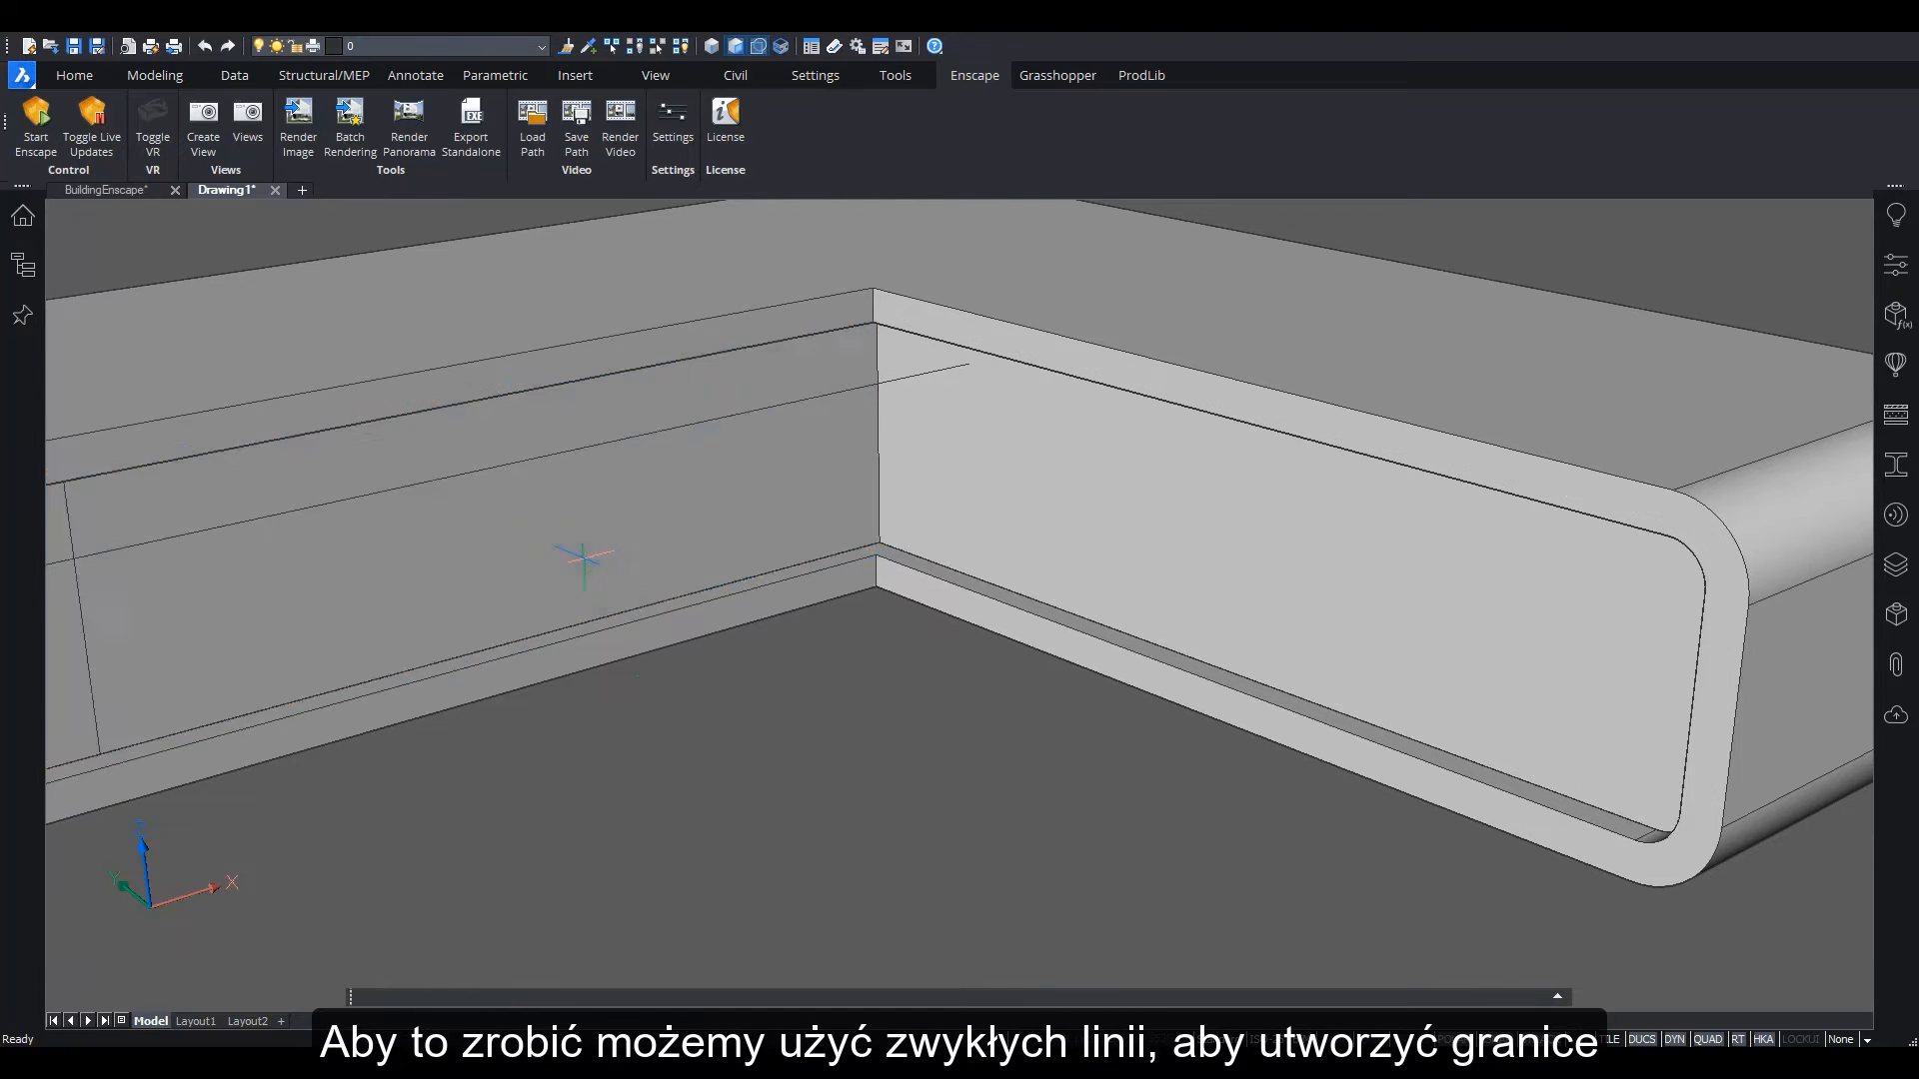
Offset a second vertical line from the first, and create a single-panel window in the strip between them
scroll(482, 880, down, 2)
middle_drag(481, 879, 758, 823)
scroll(654, 766, up, 2)
scroll(600, 759, up, 3)
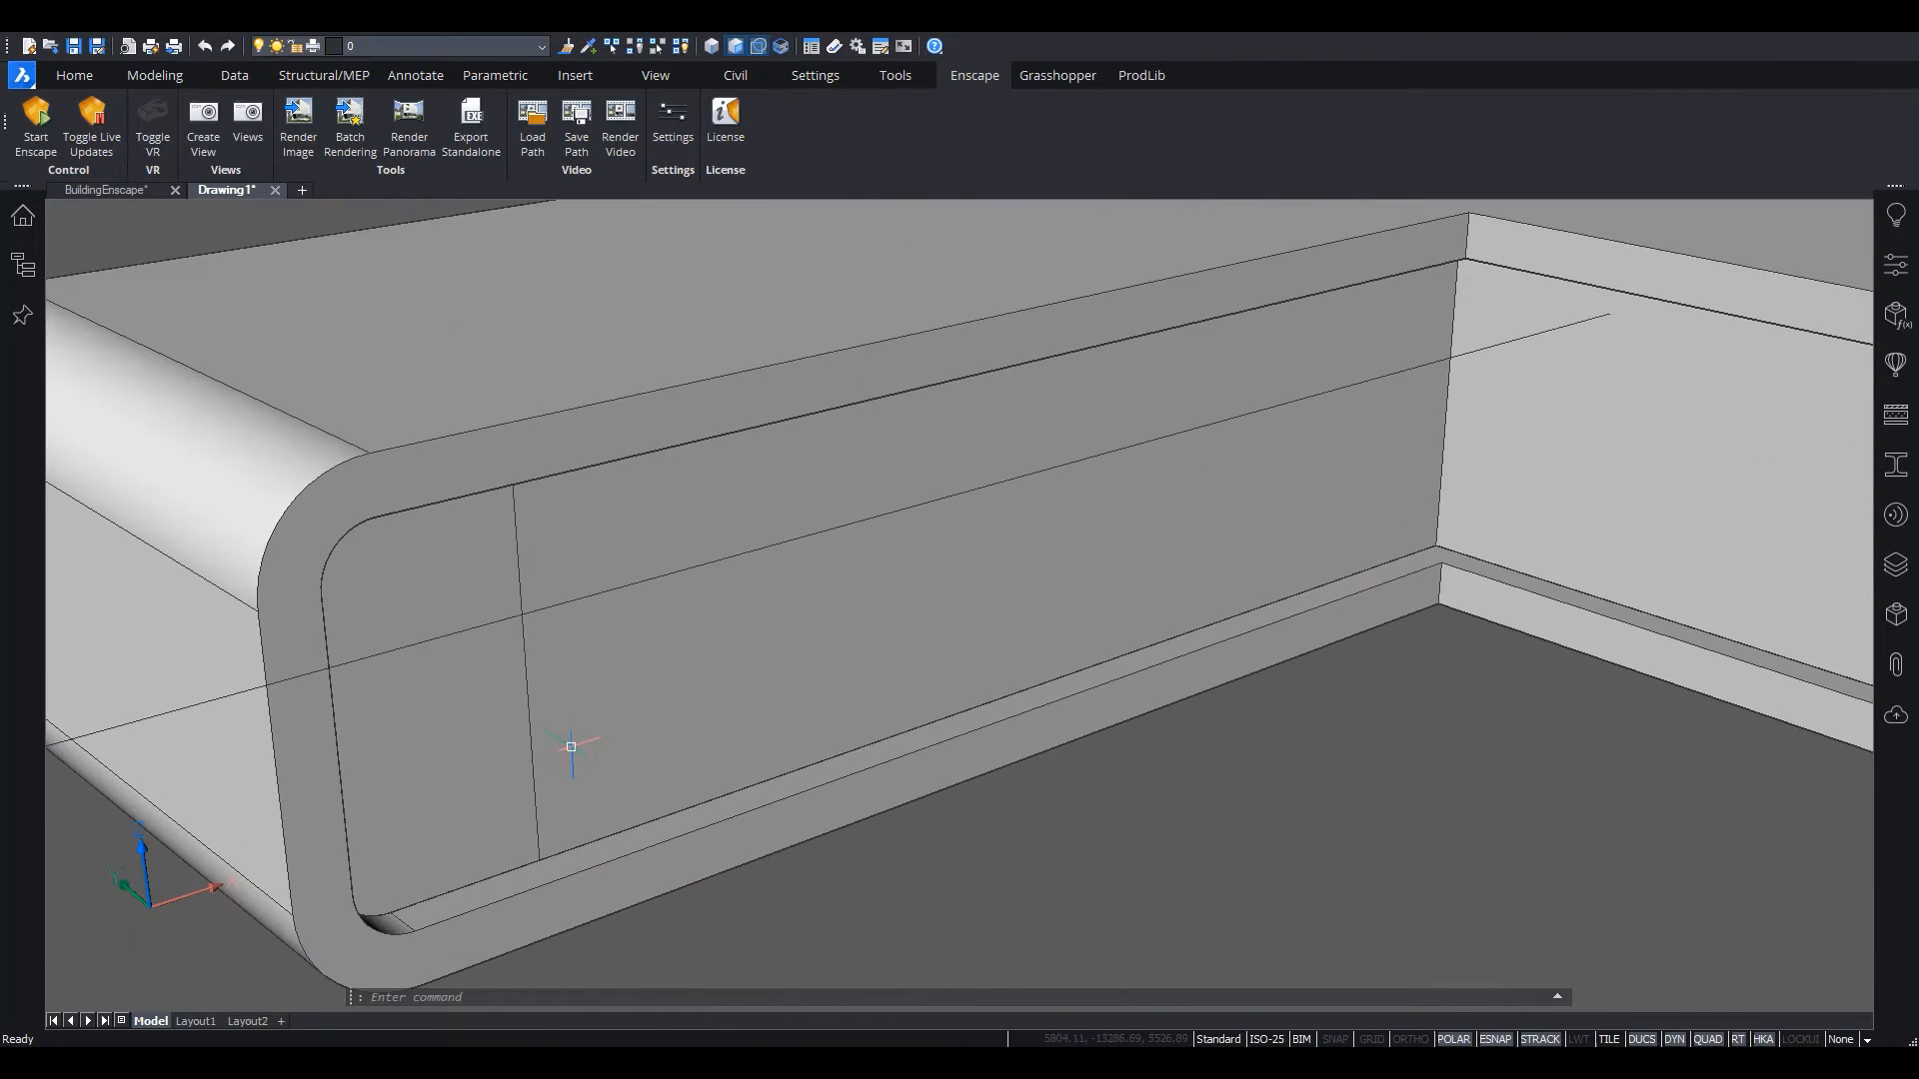
scroll(527, 720, up, 1)
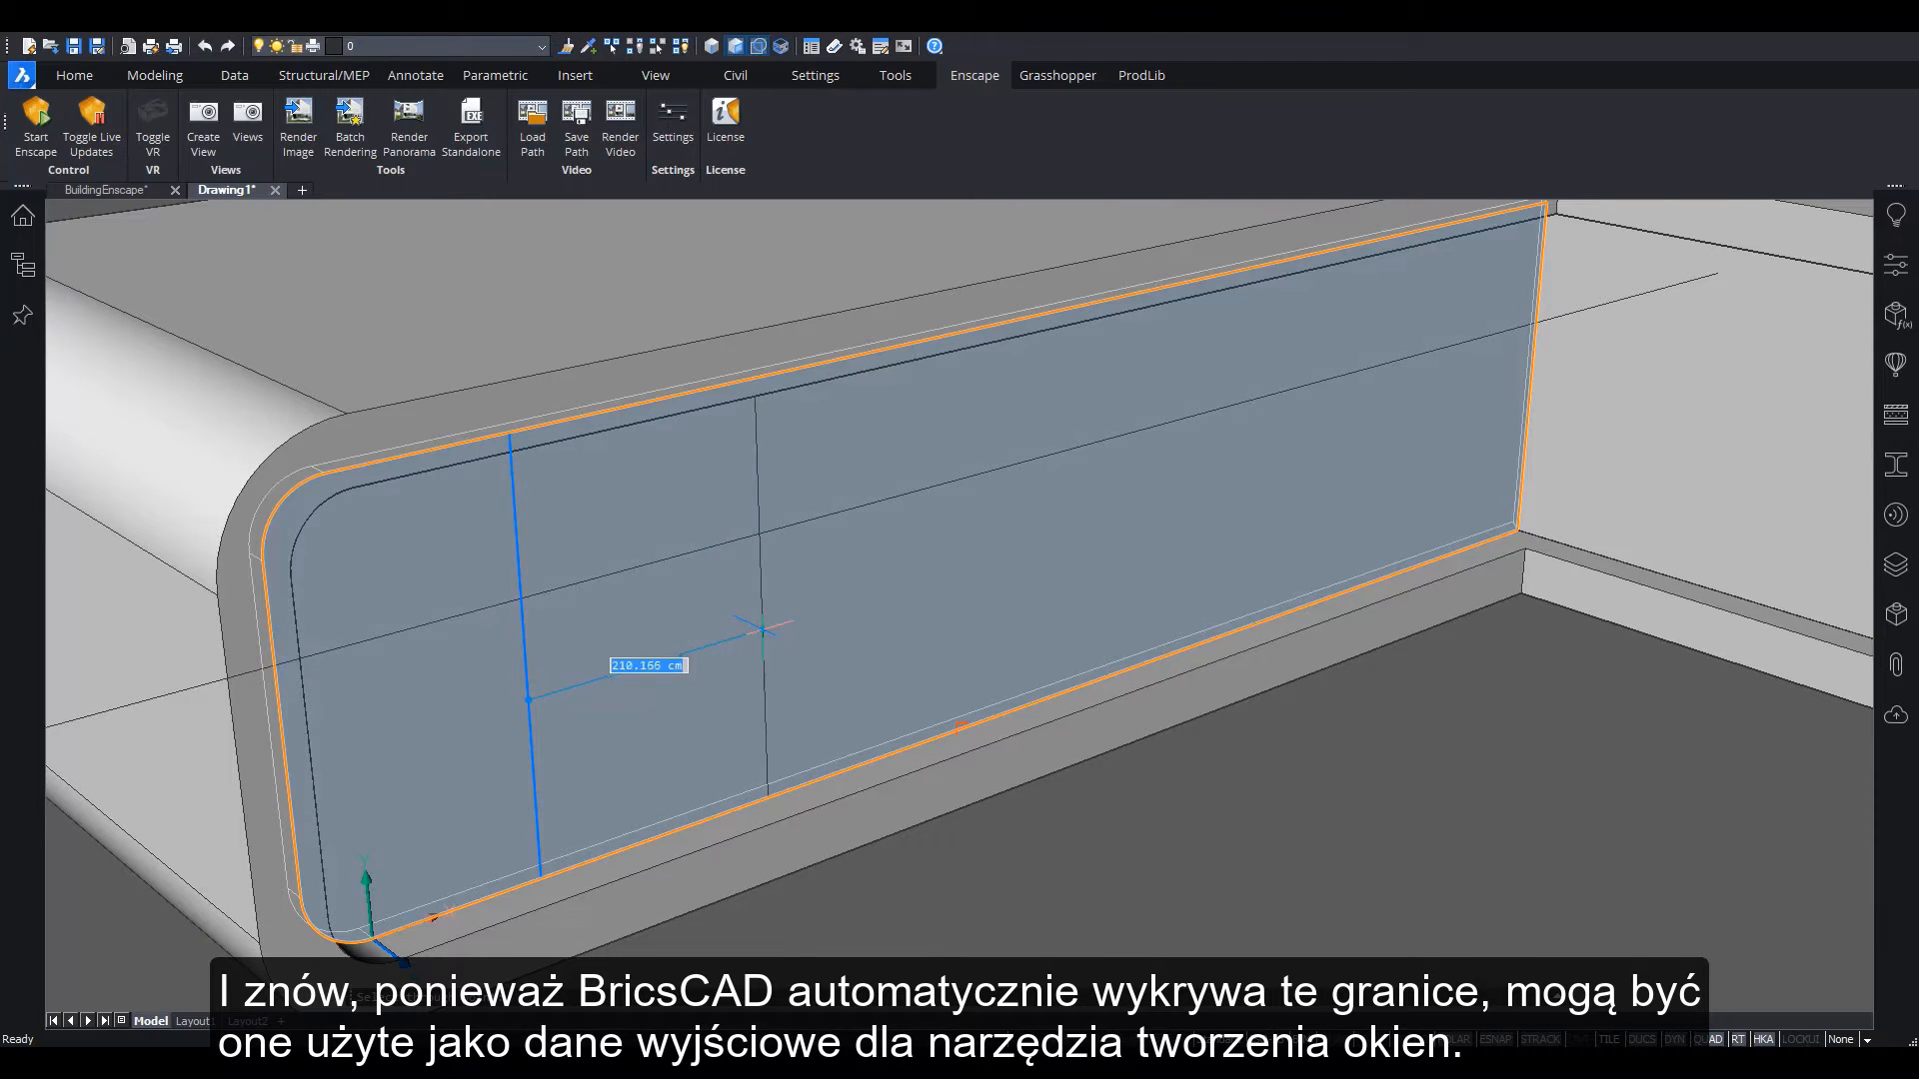
click(706, 671)
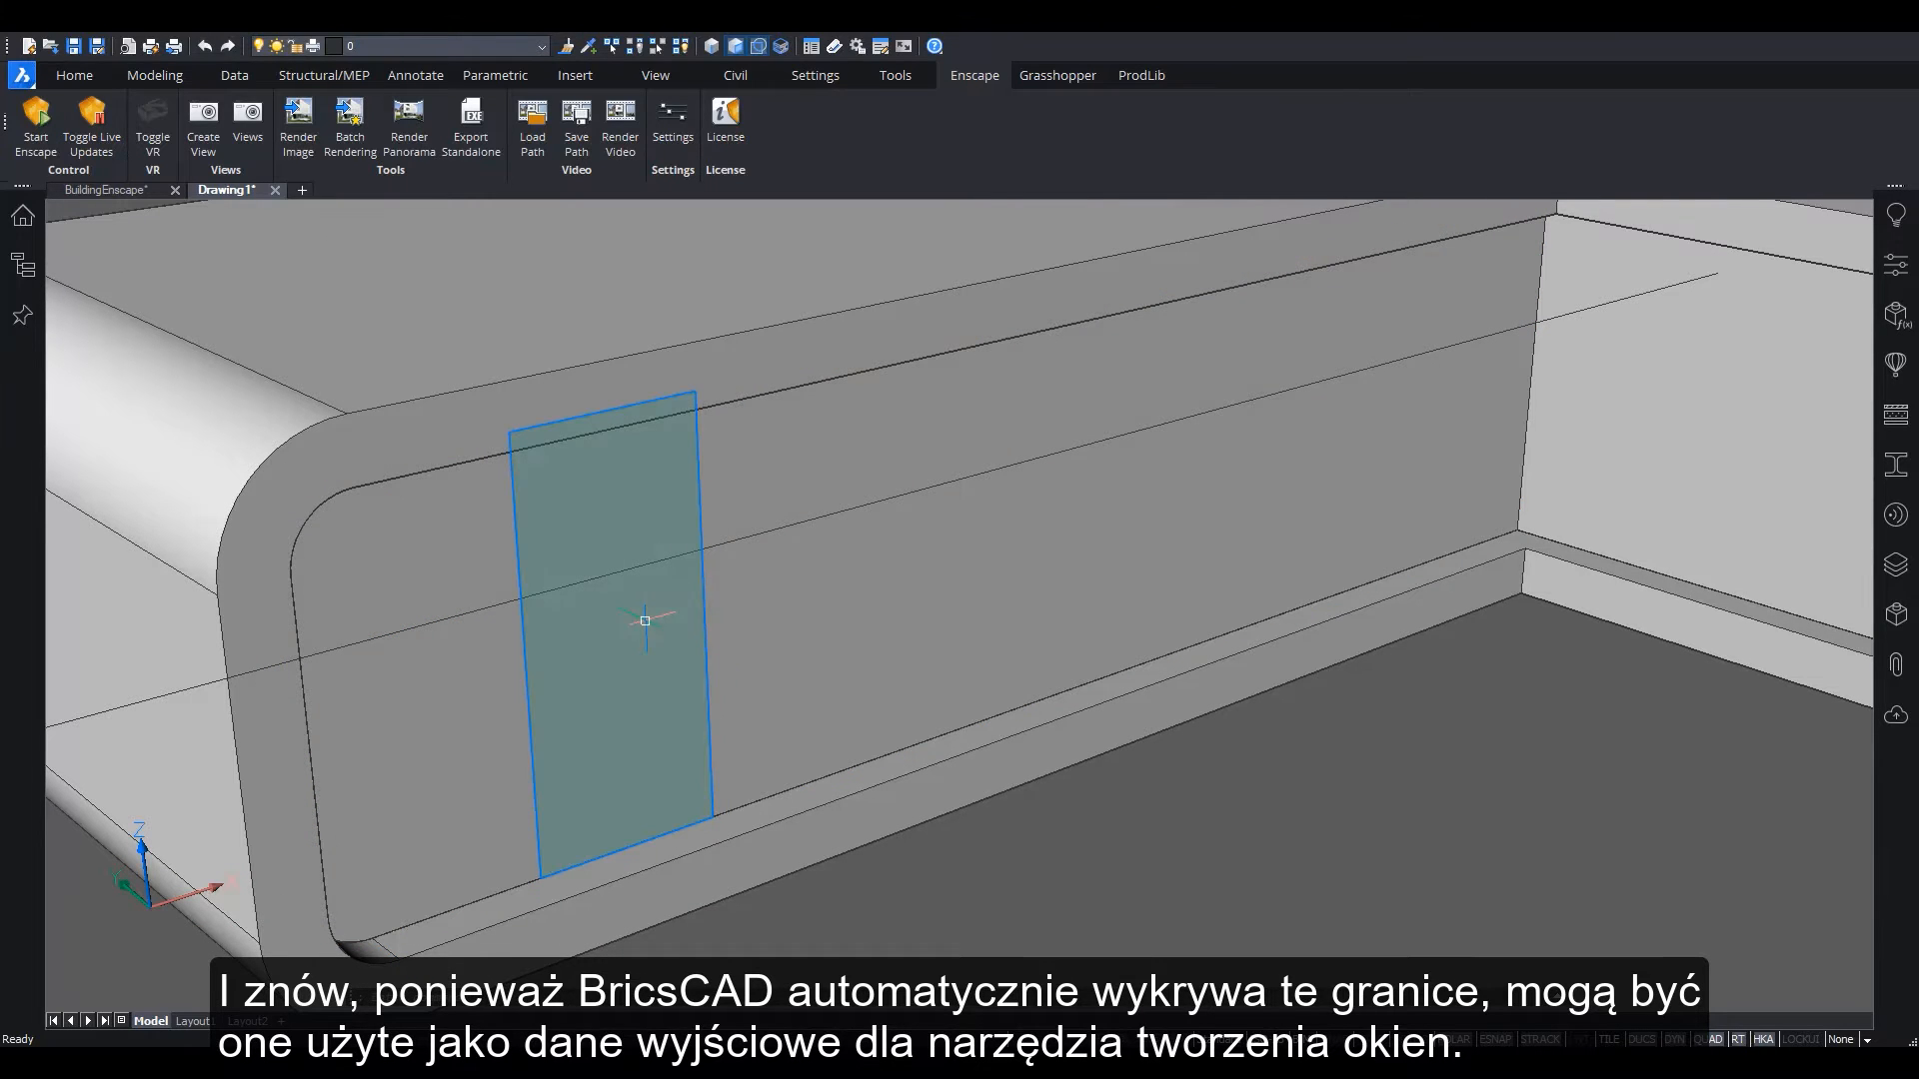
click(735, 627)
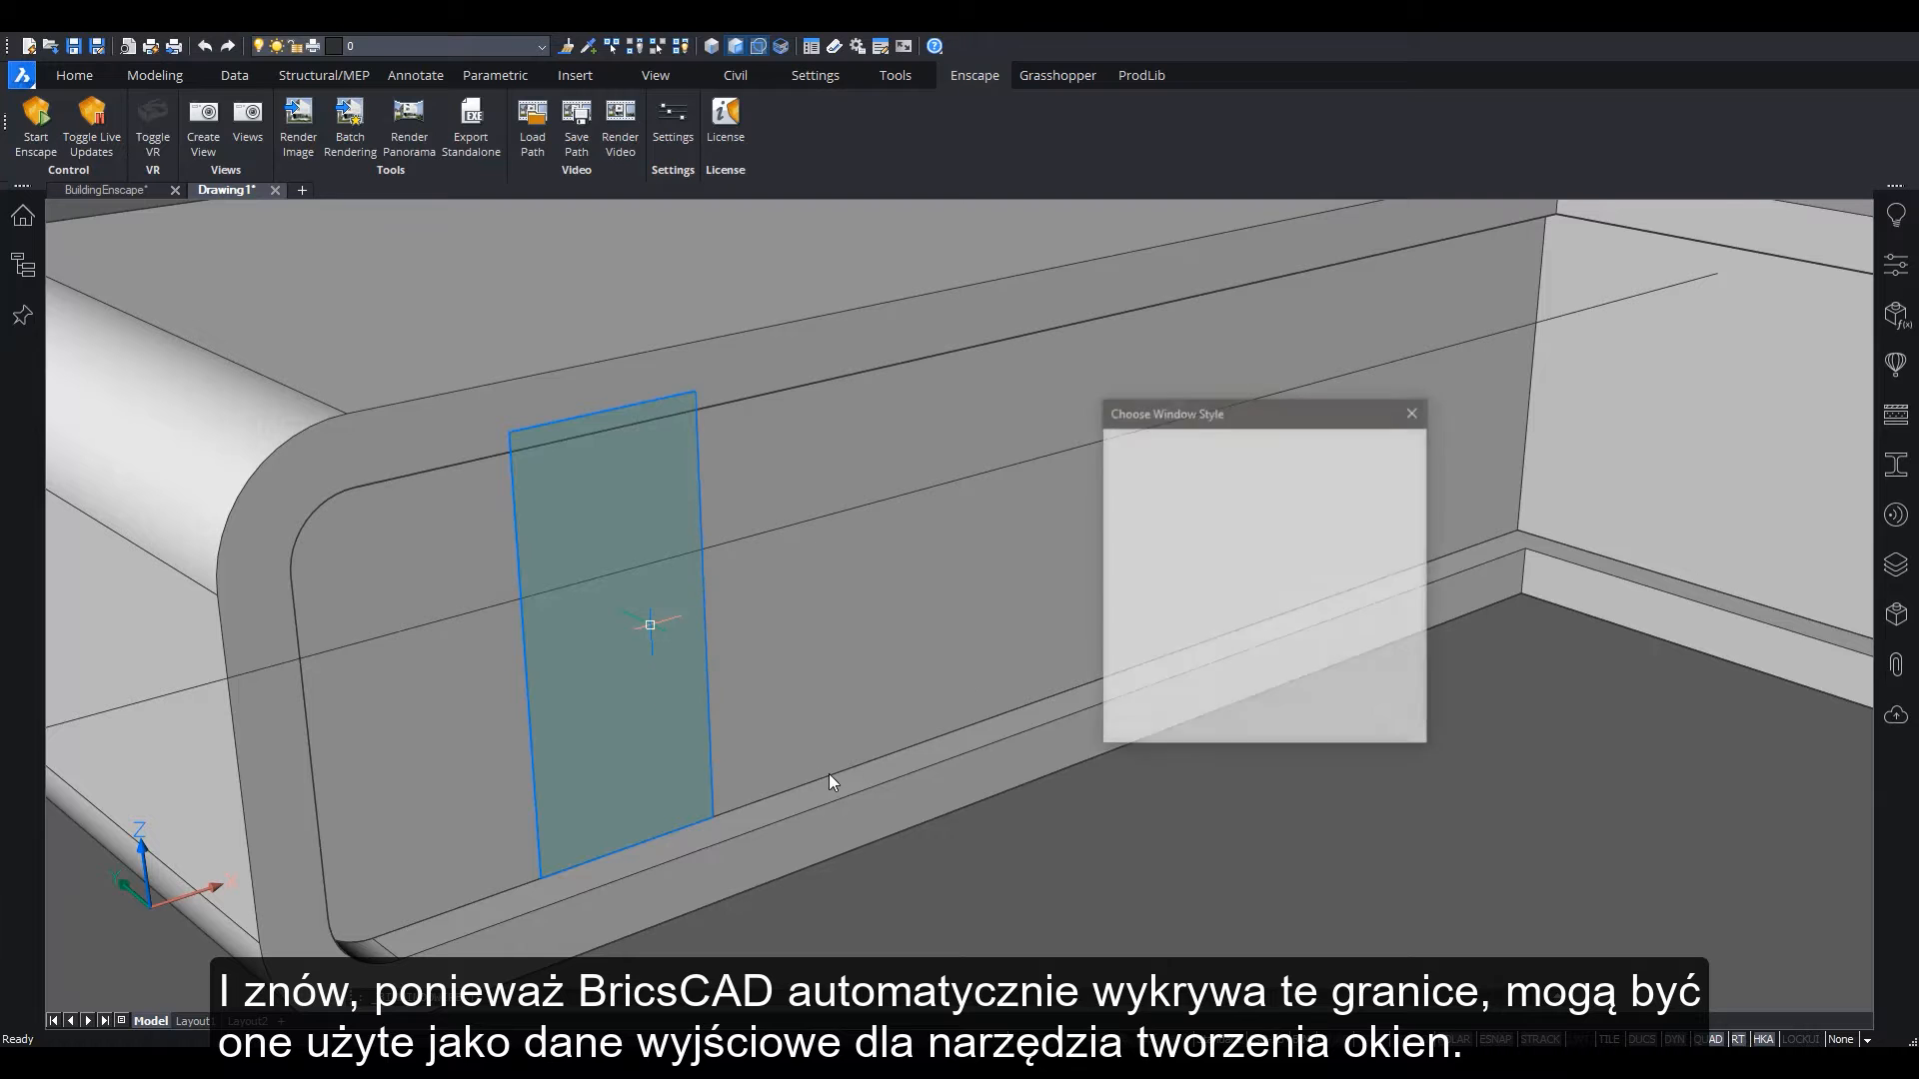
click(1172, 482)
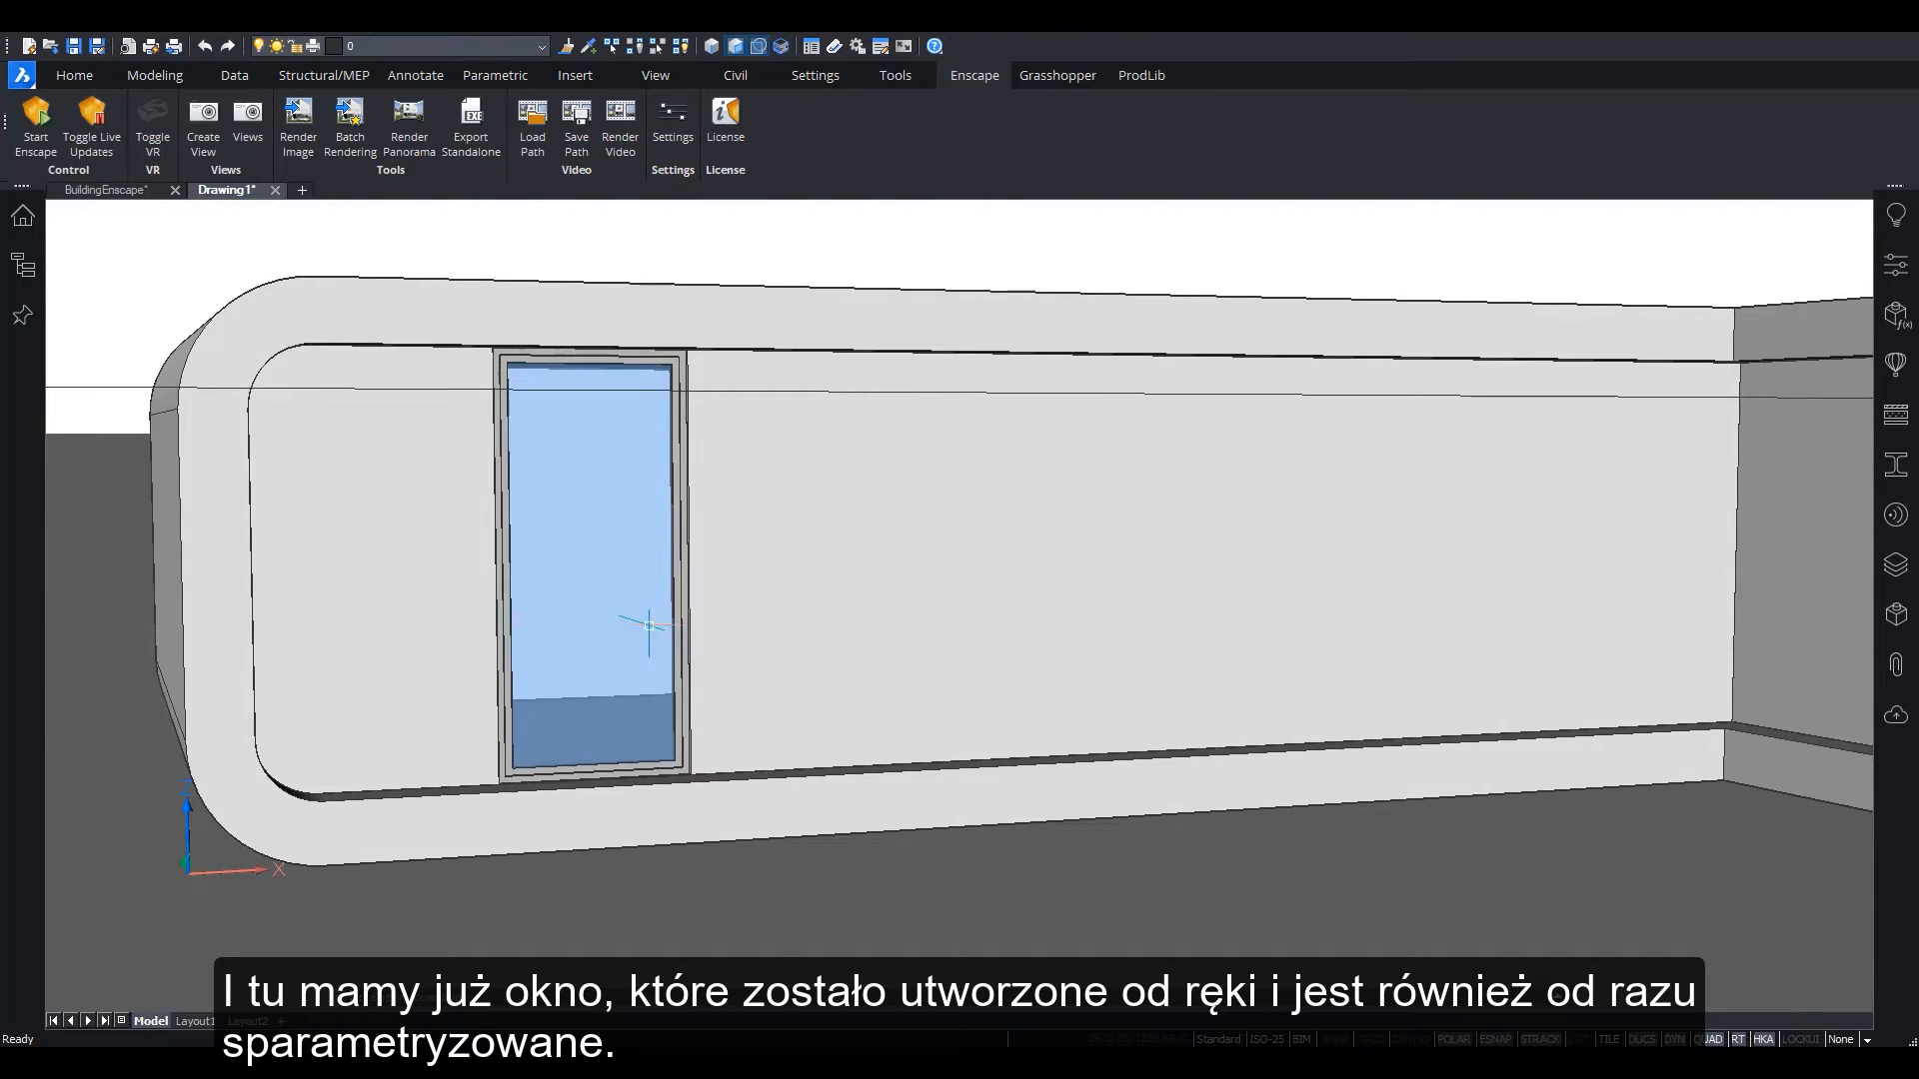
Set the window's width parameter W to 3000 and erase the leftover vertical line crossing its glass
click(675, 656)
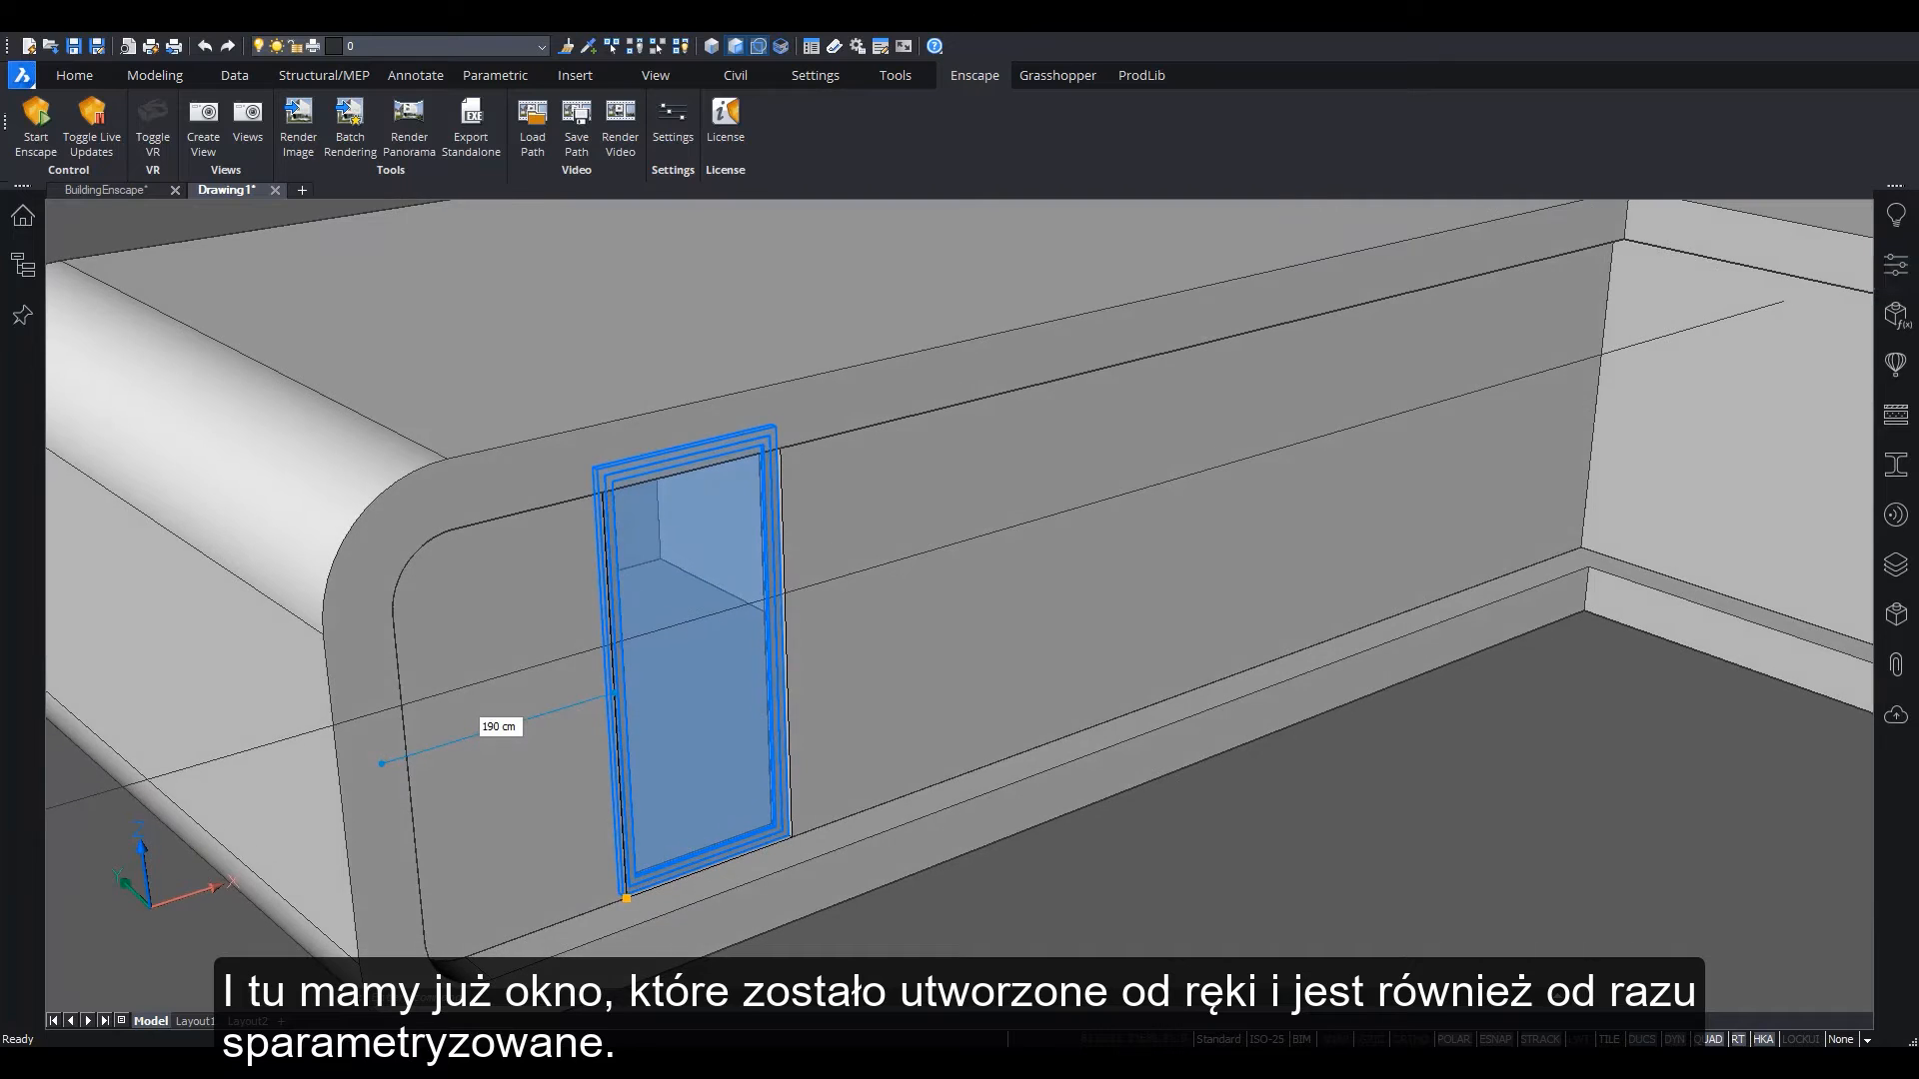
click(1896, 264)
scroll(1739, 569, down, 12)
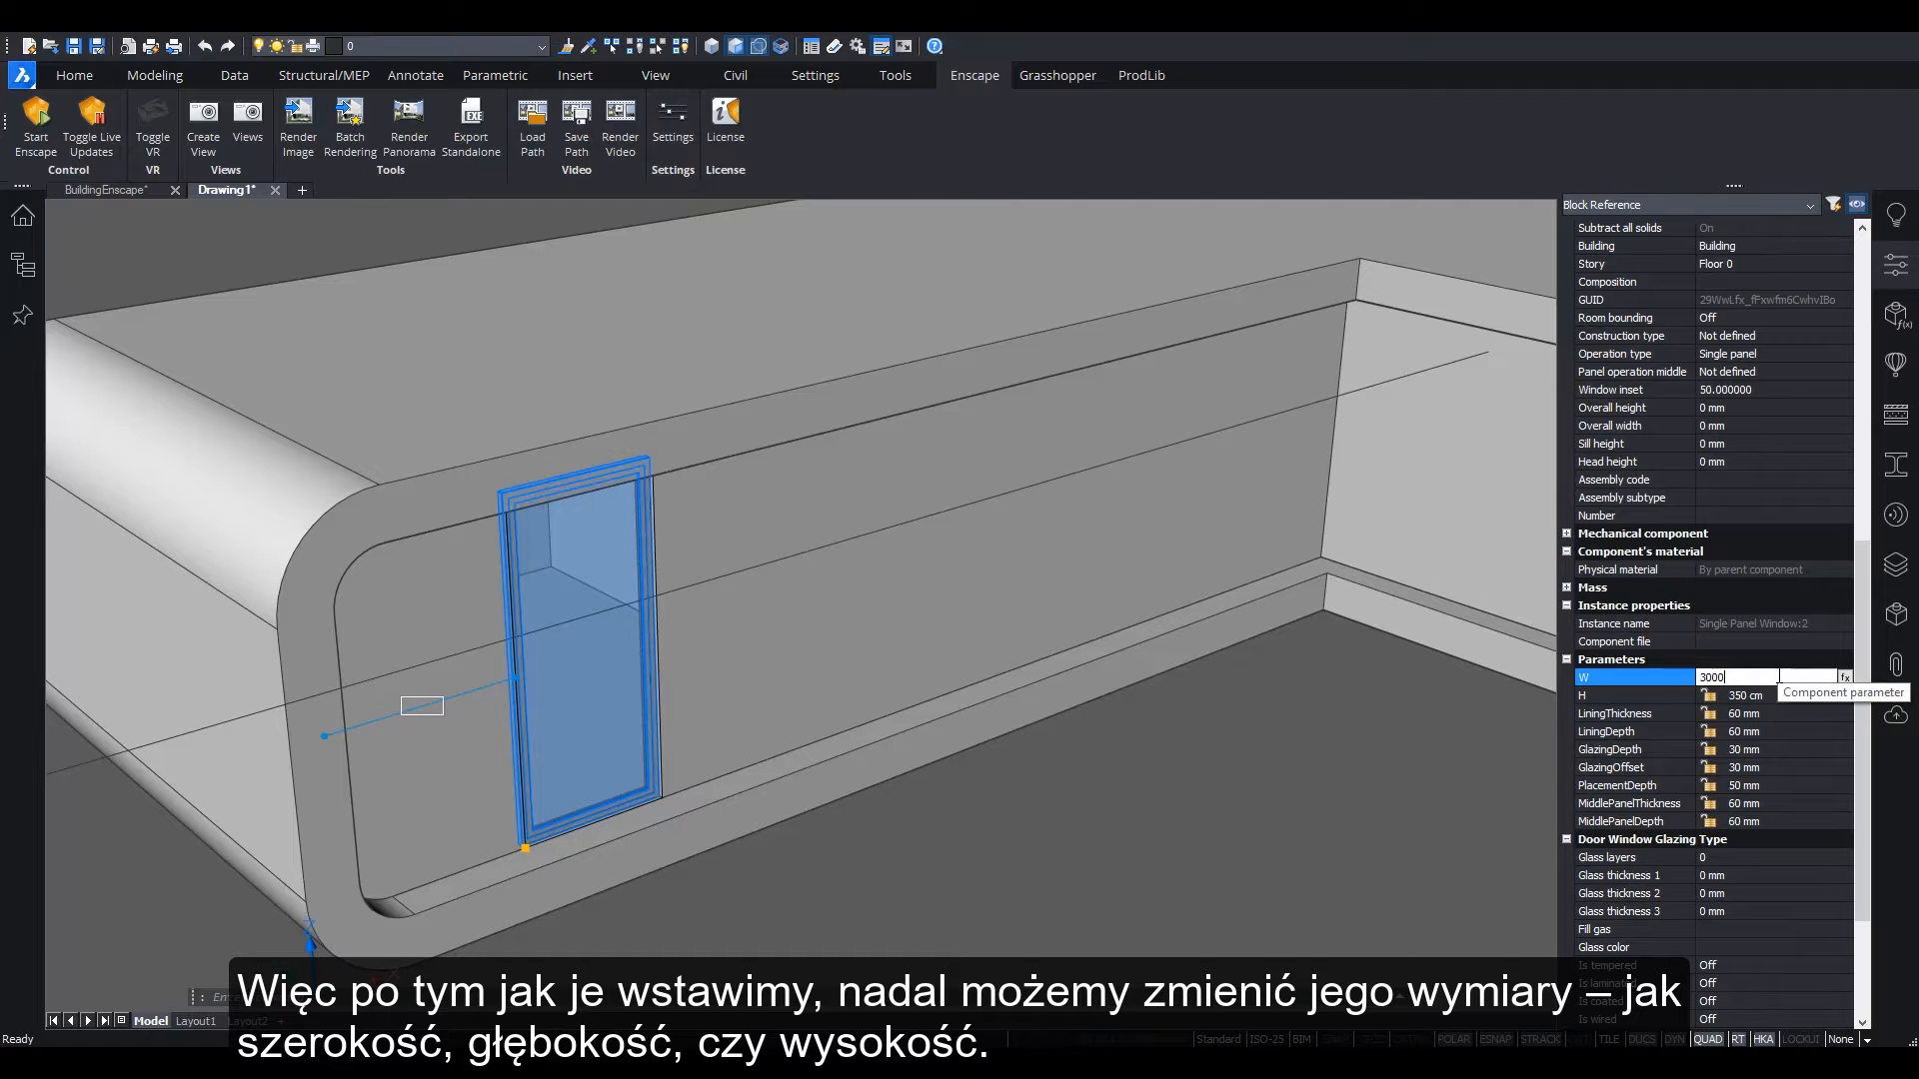
key(Return)
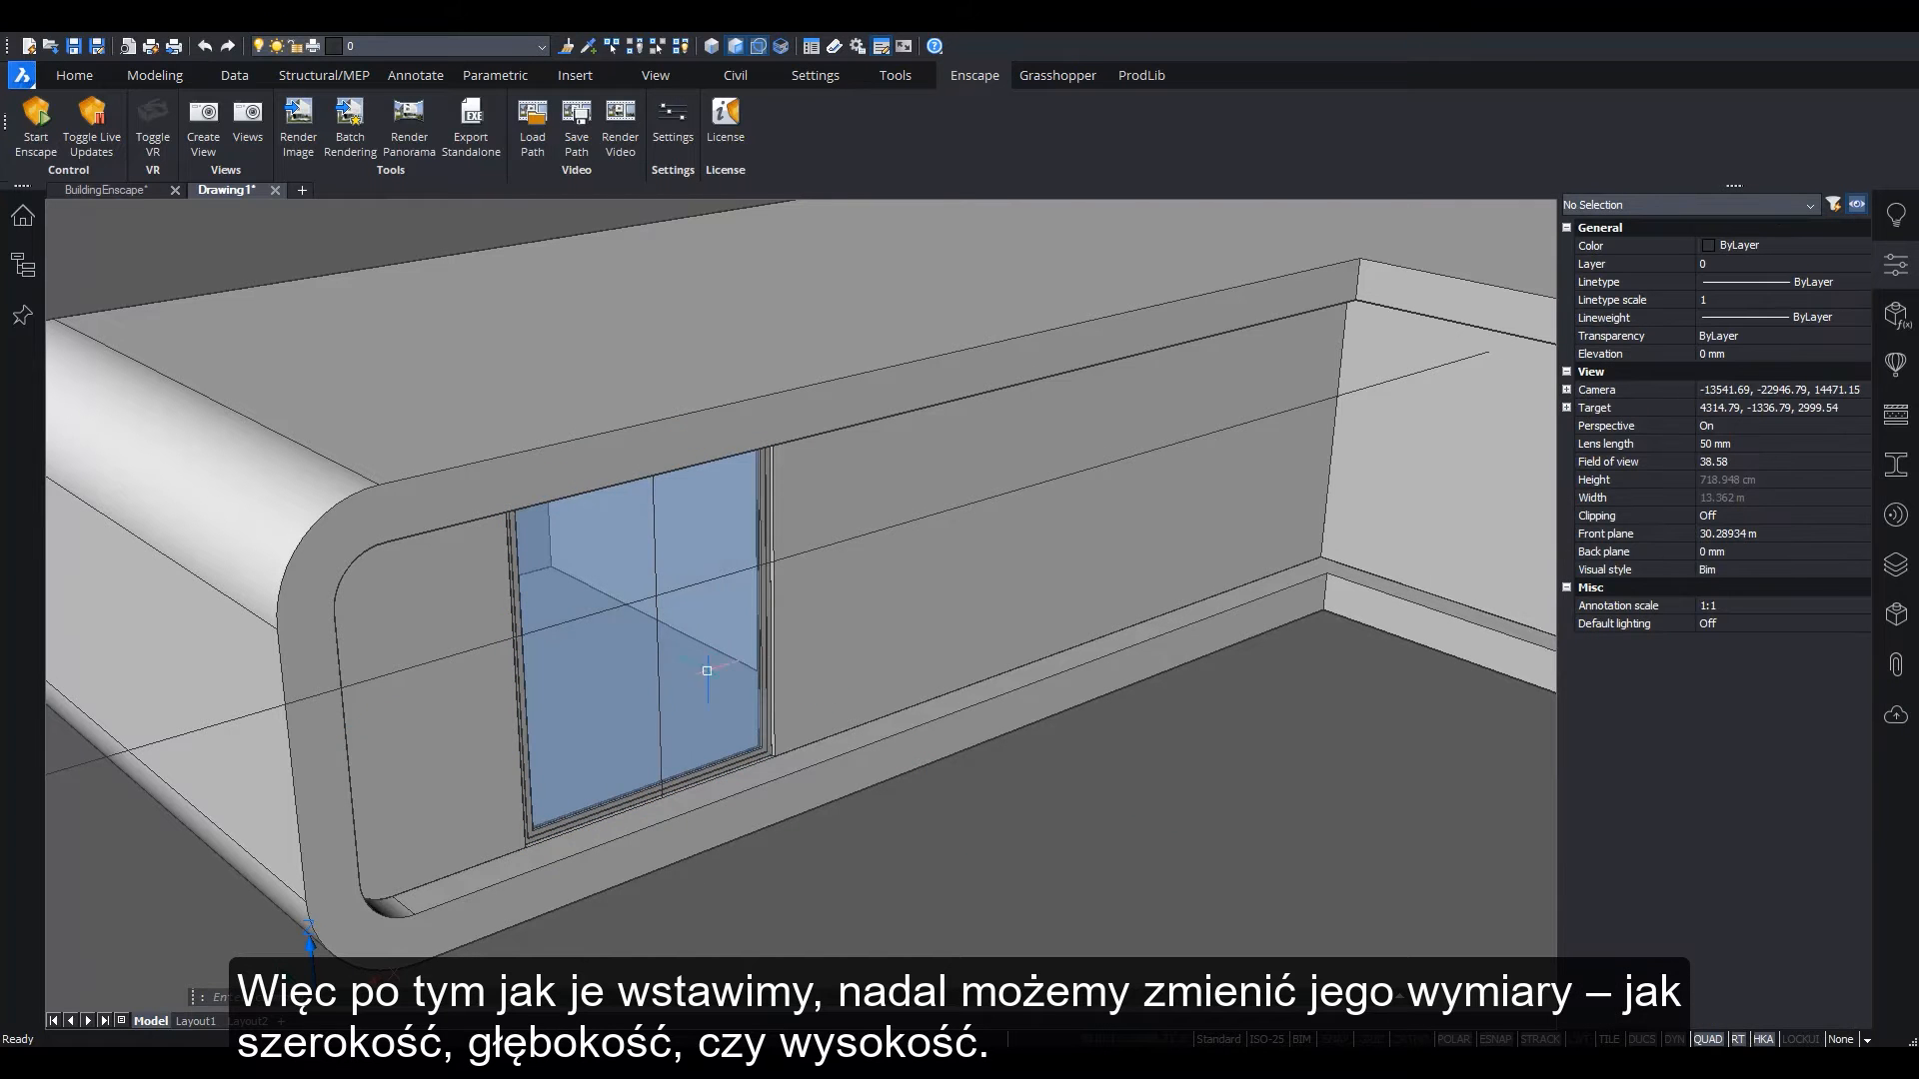
click(660, 668)
key(Delete)
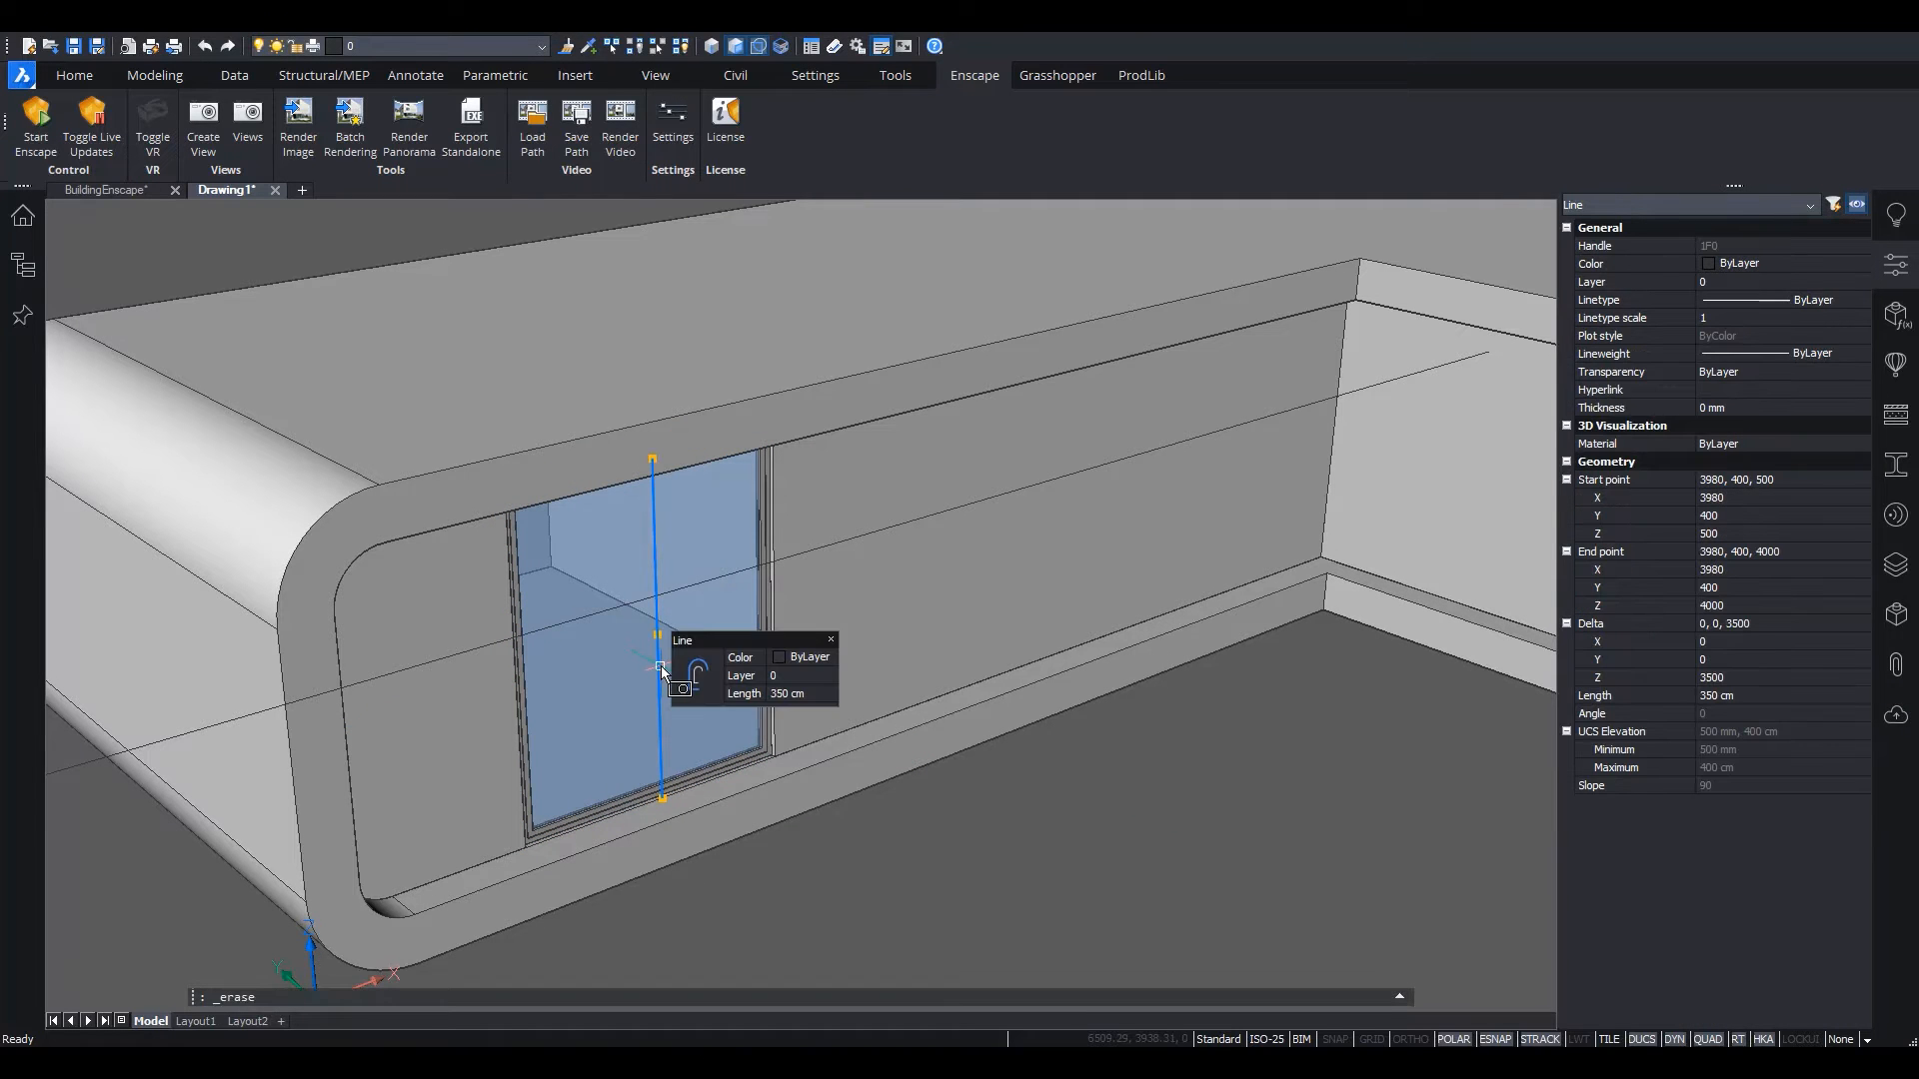
On the perpendicular wing's inner facade, offset a vertical line 2000 mm from the inner corner edge and a second line from it
scroll(779, 929, down, 3)
shift+middle_drag(778, 928, 615, 604)
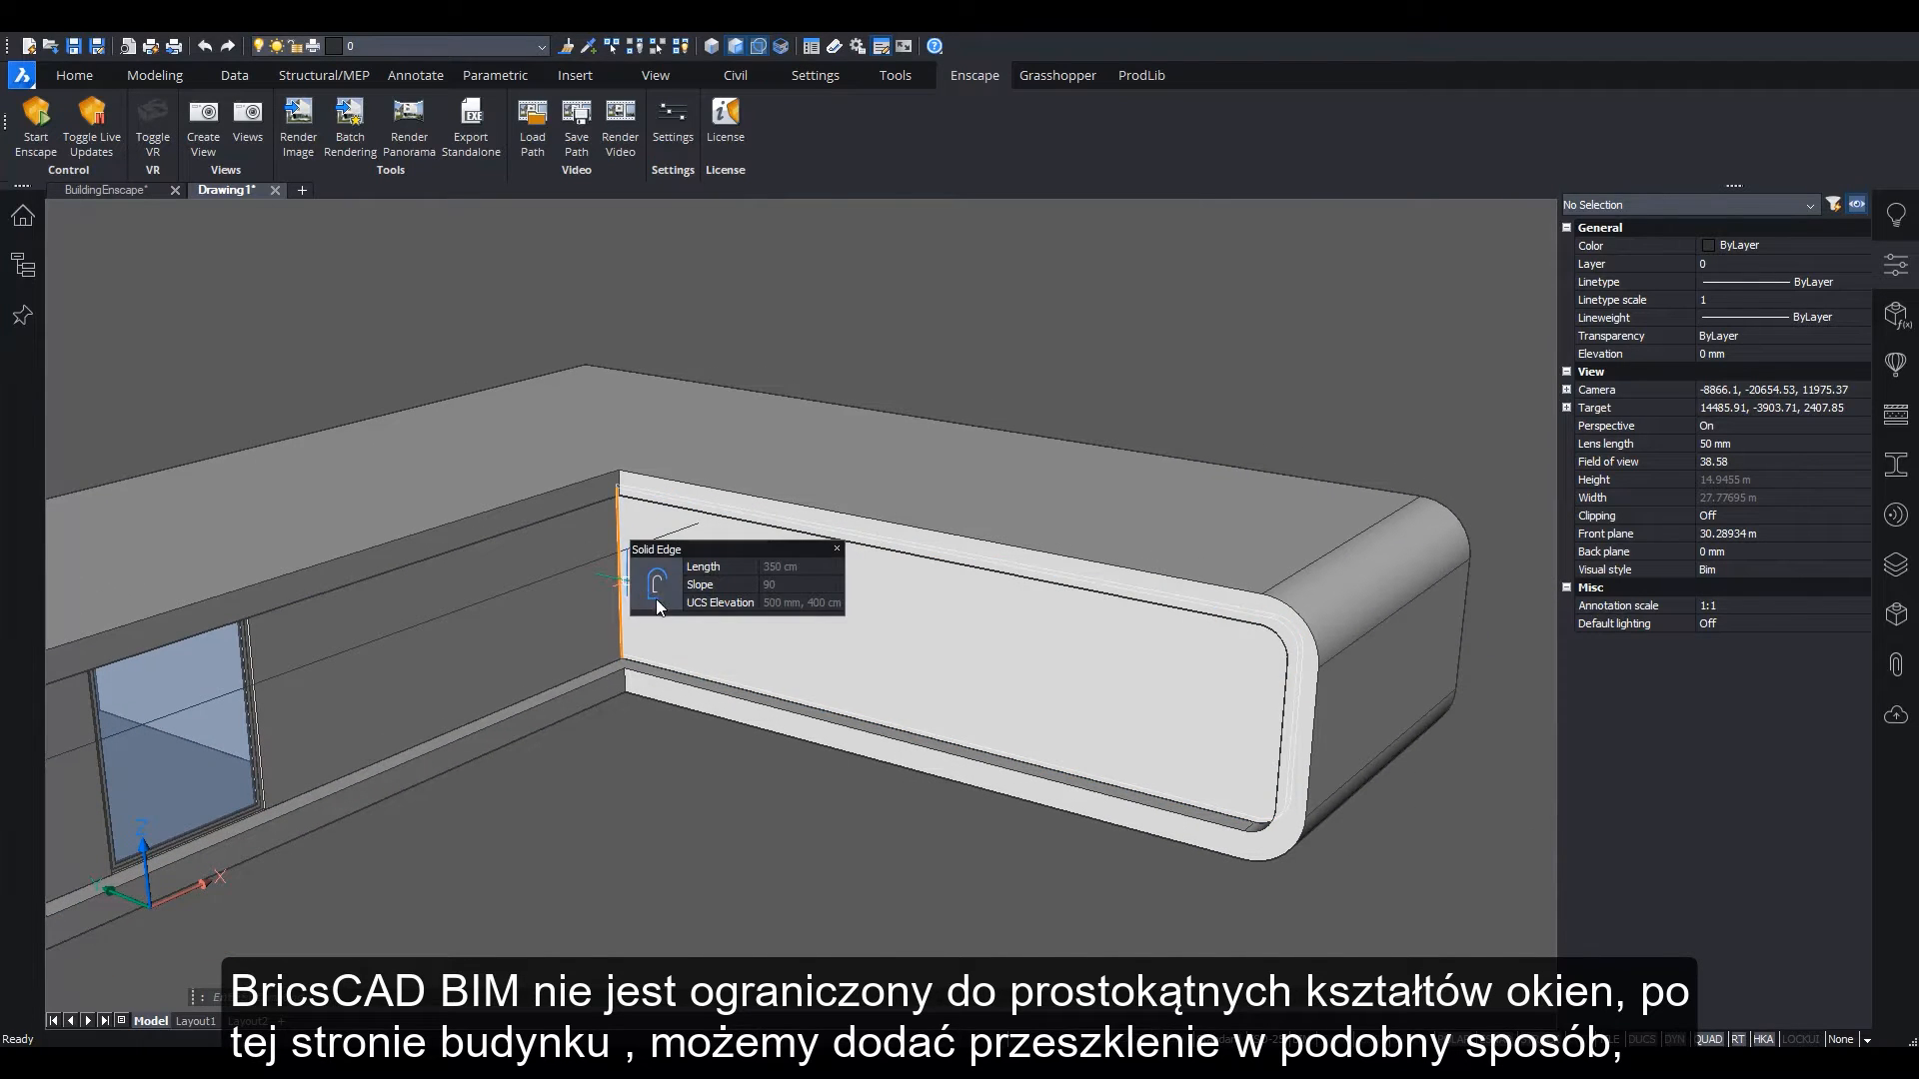
click(657, 598)
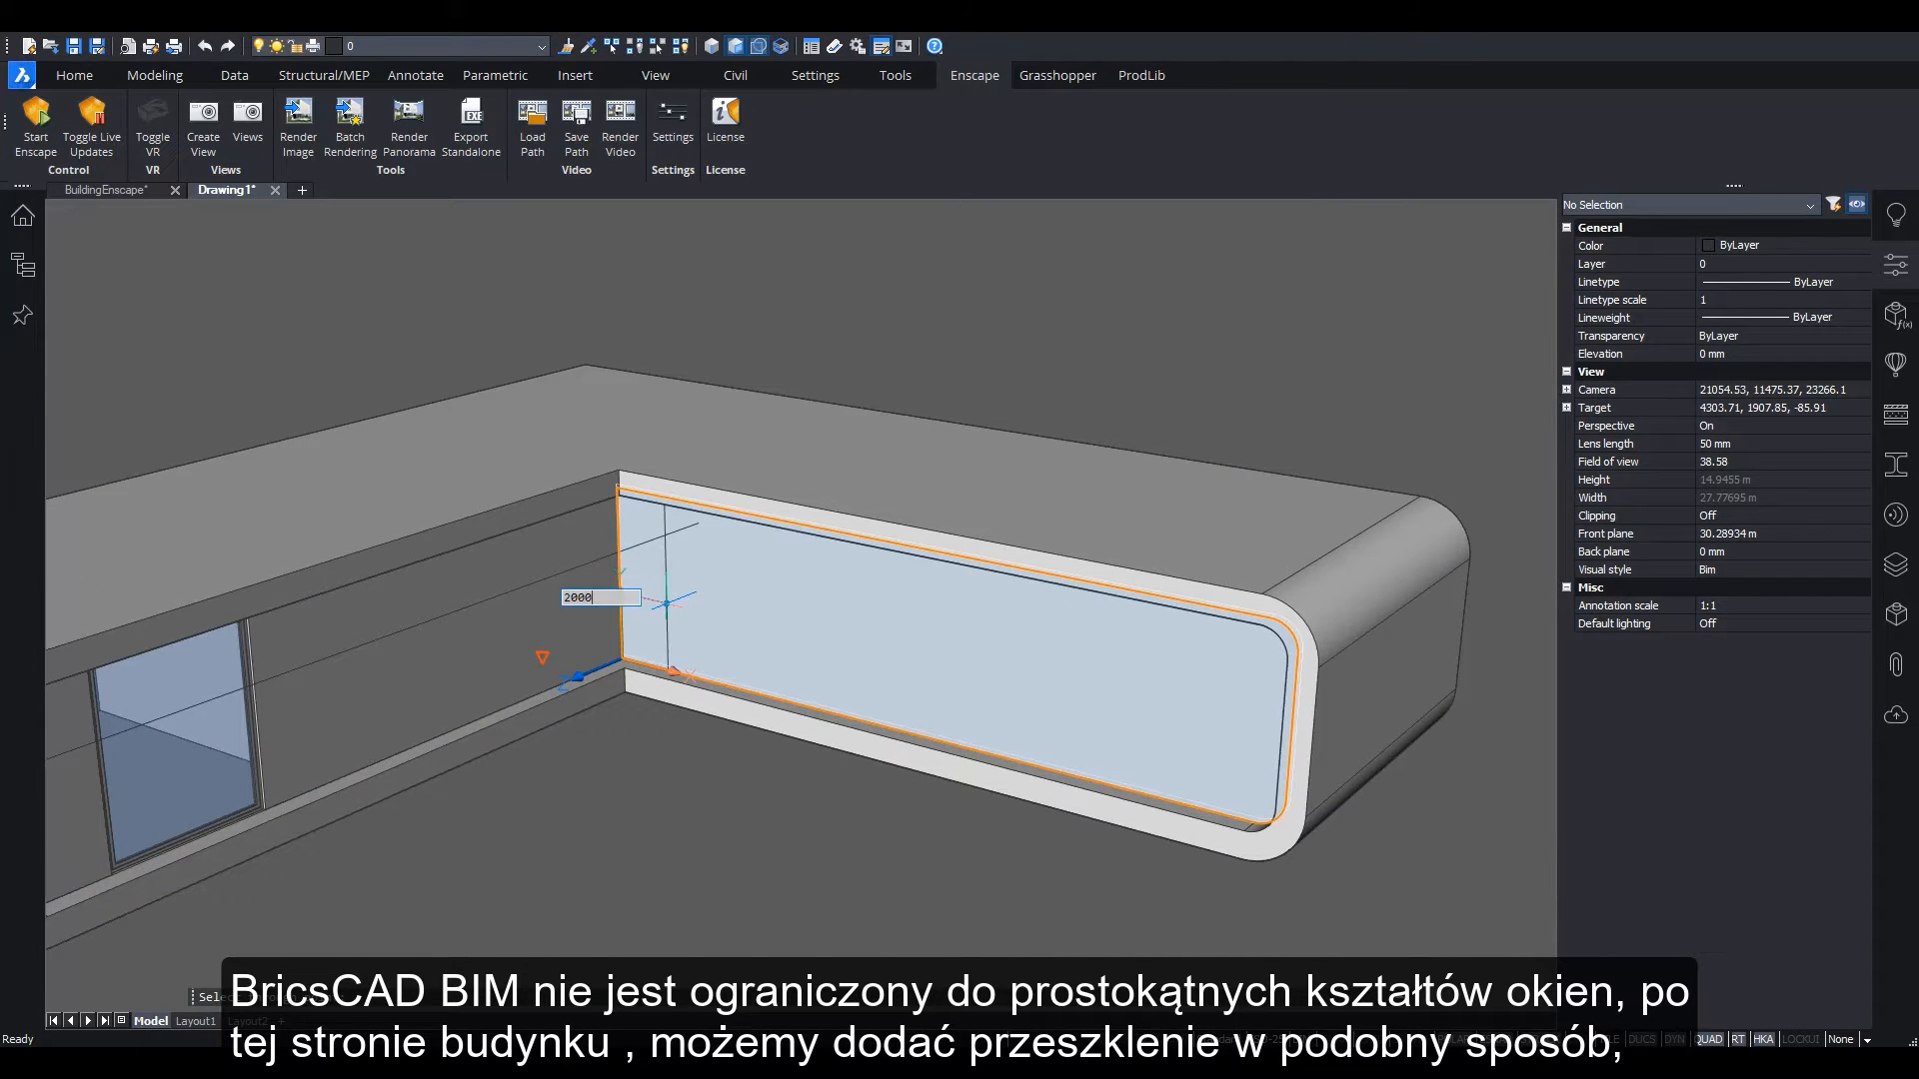
click(659, 601)
mouse_move(700, 622)
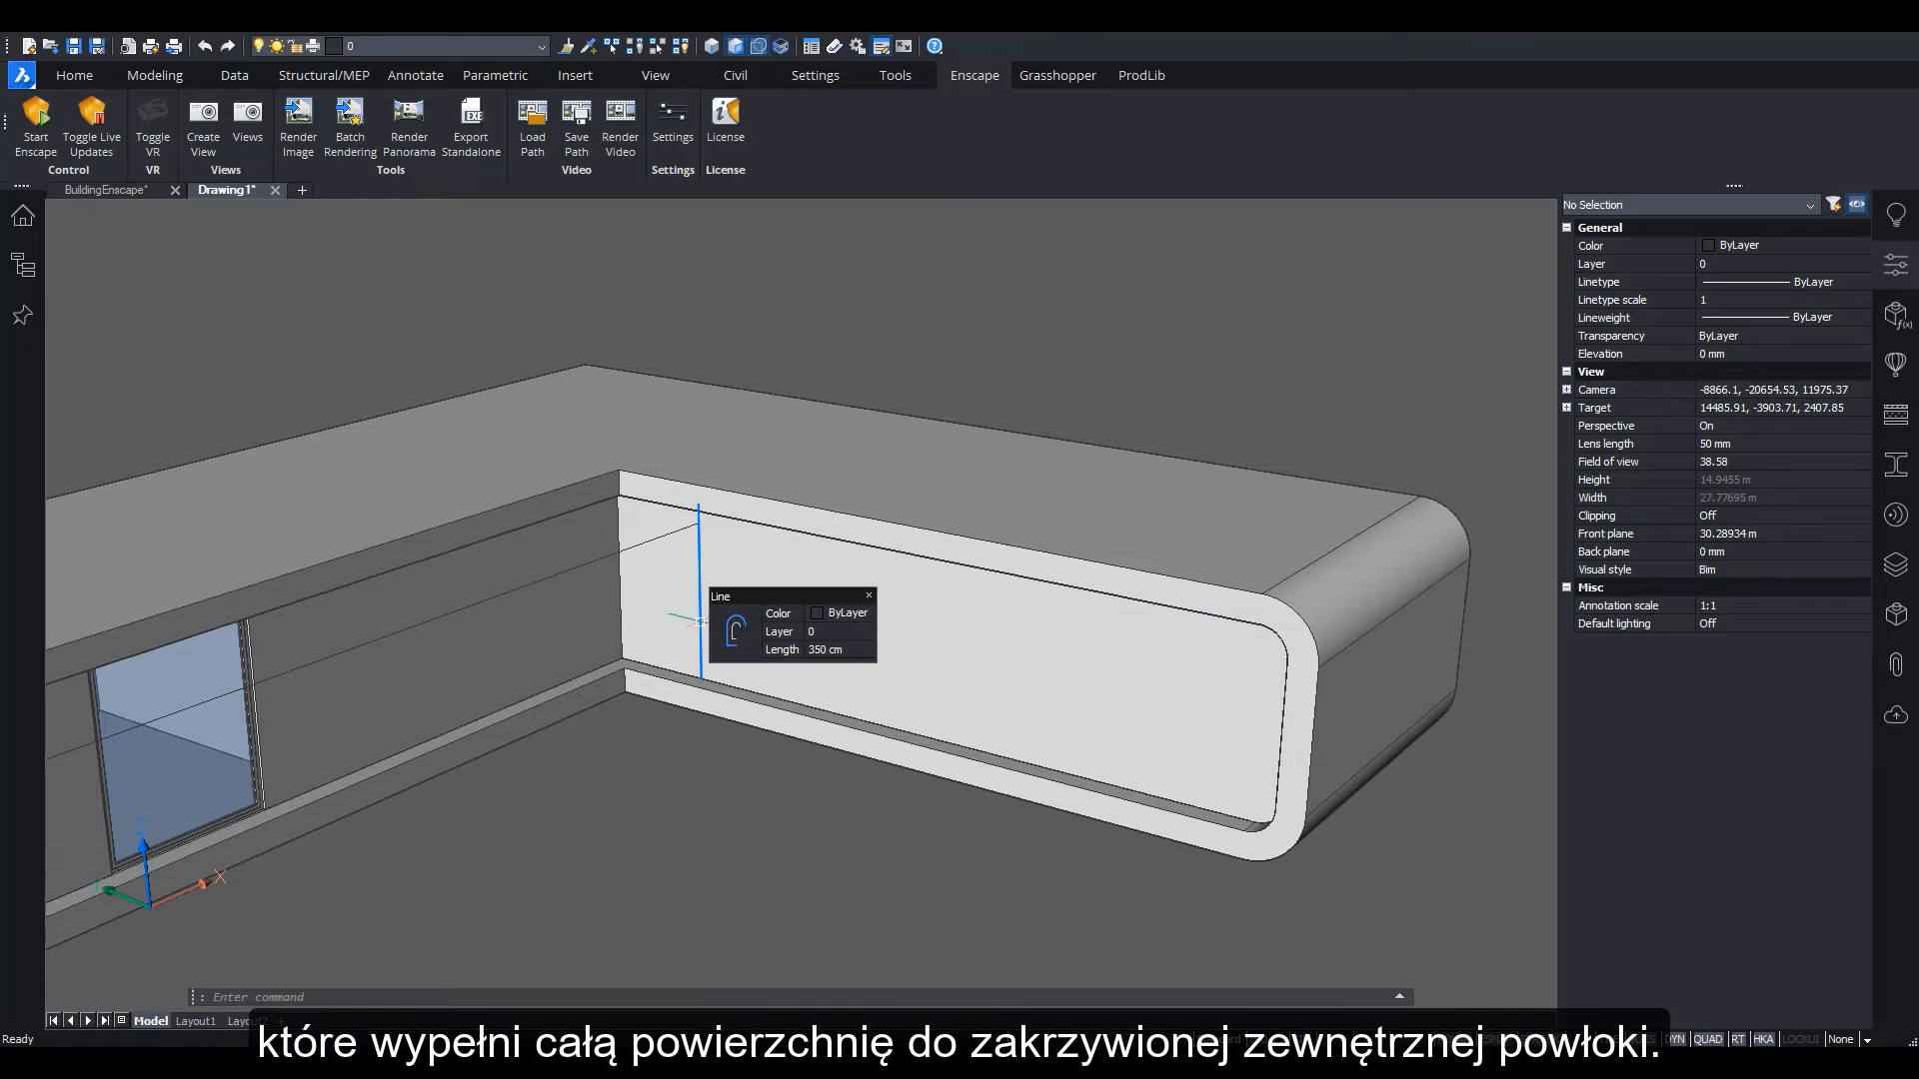
click(984, 656)
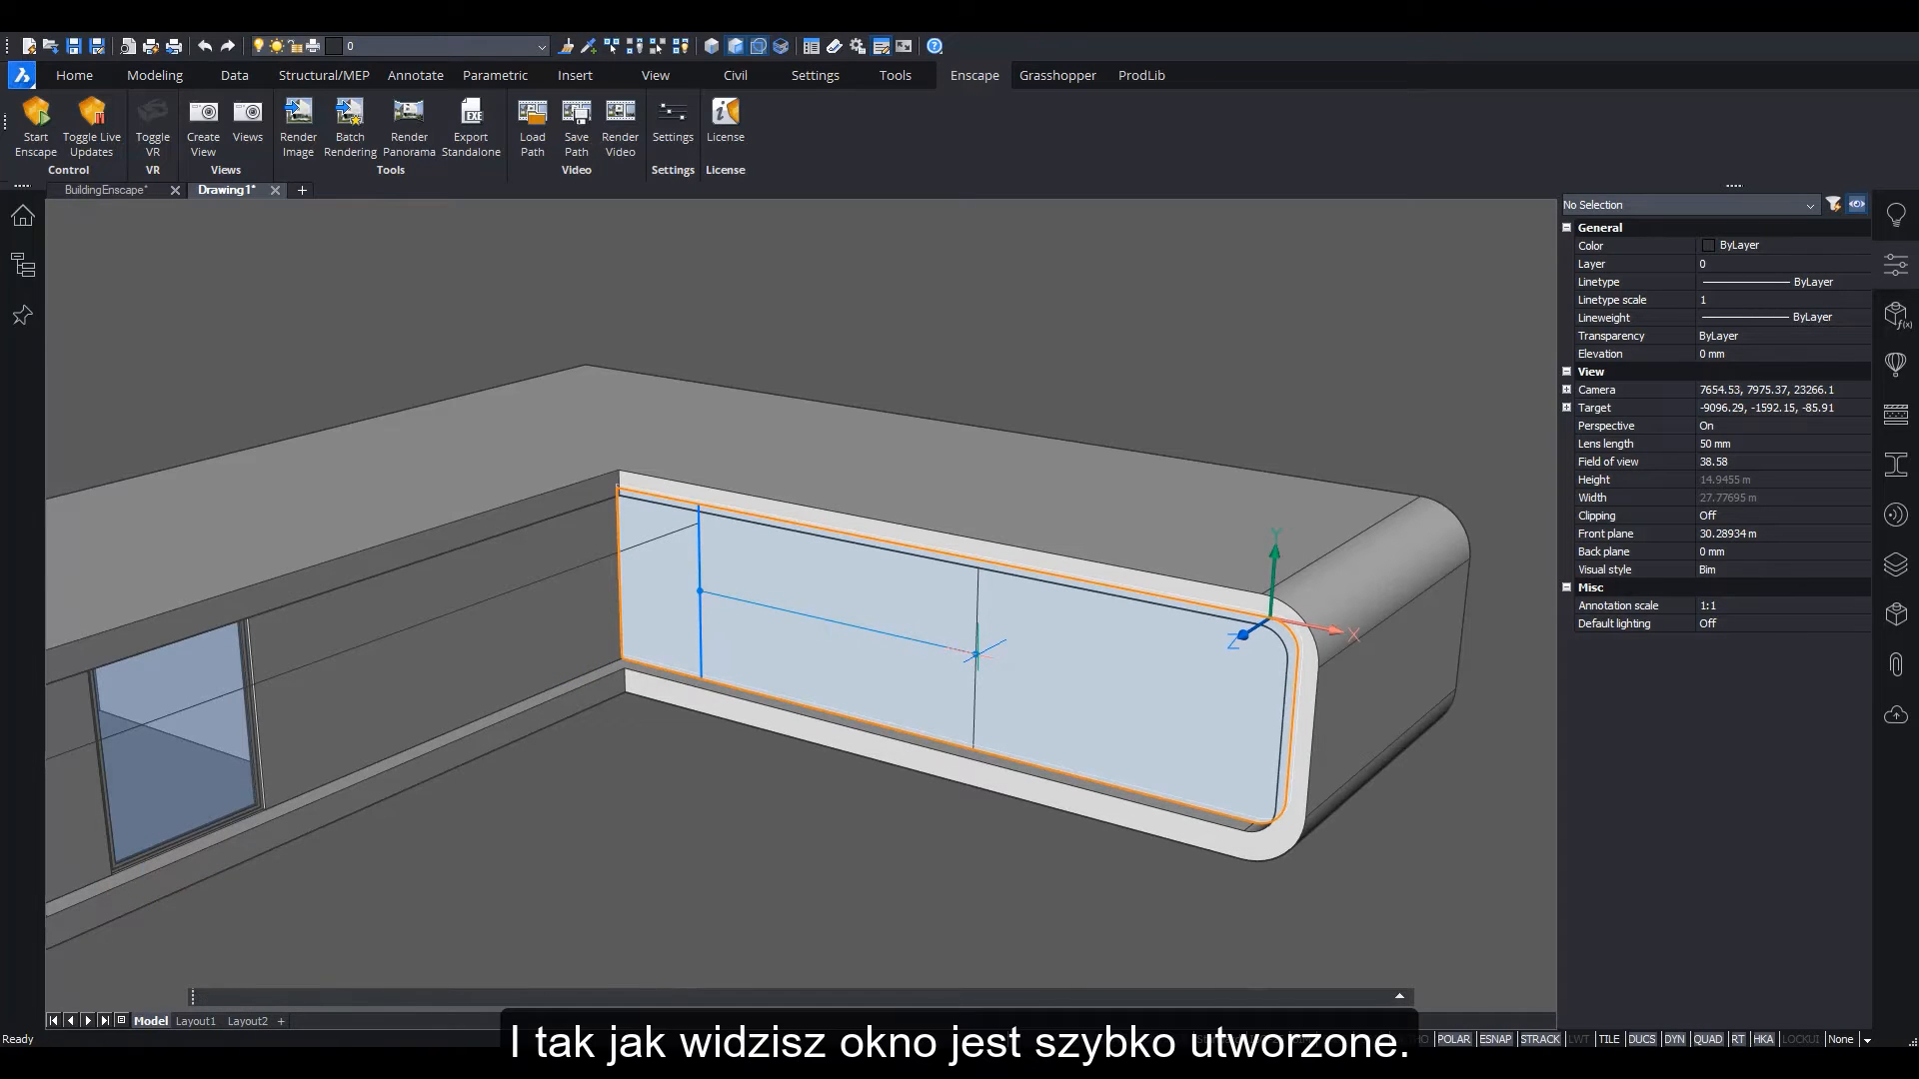
Place the second vertical line on the perpendicular wing's facade and create a window across the area divided by the lines up to the rounded end
click(976, 654)
mouse_move(976, 655)
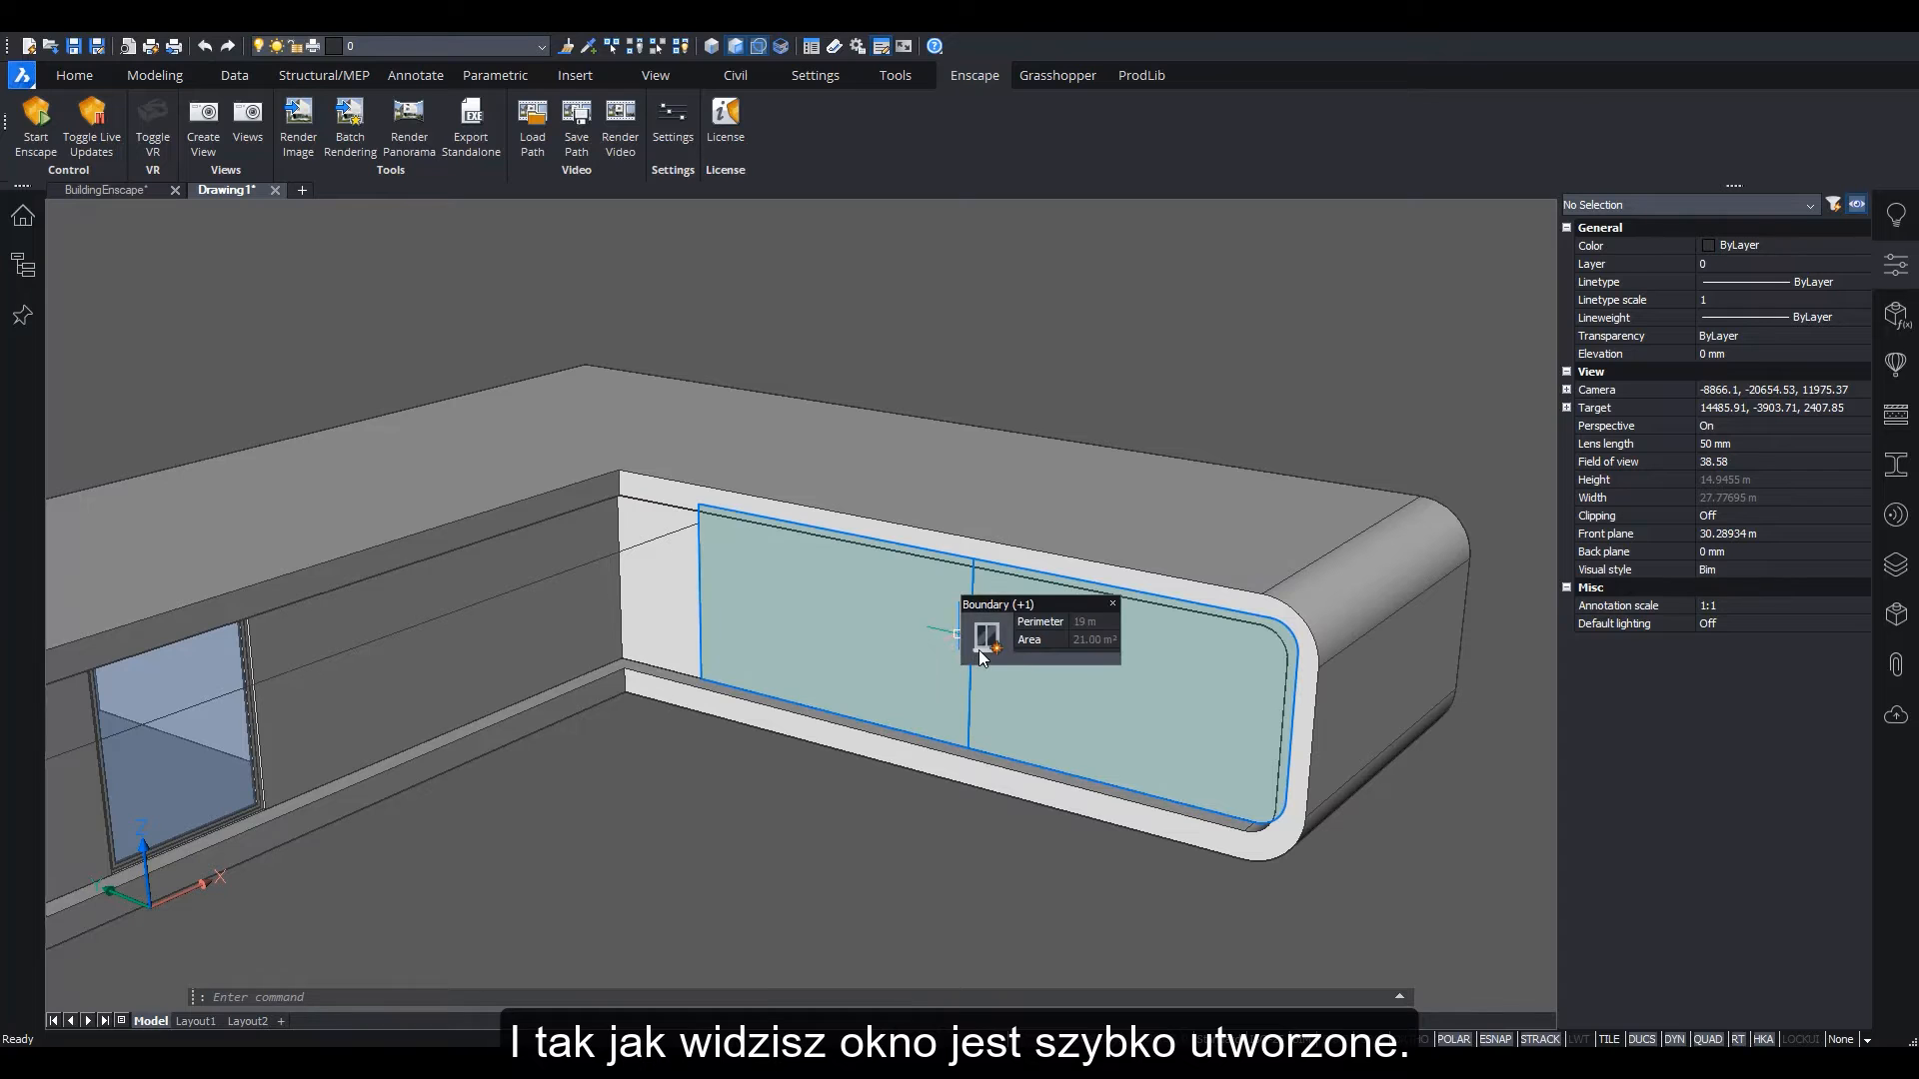
click(982, 649)
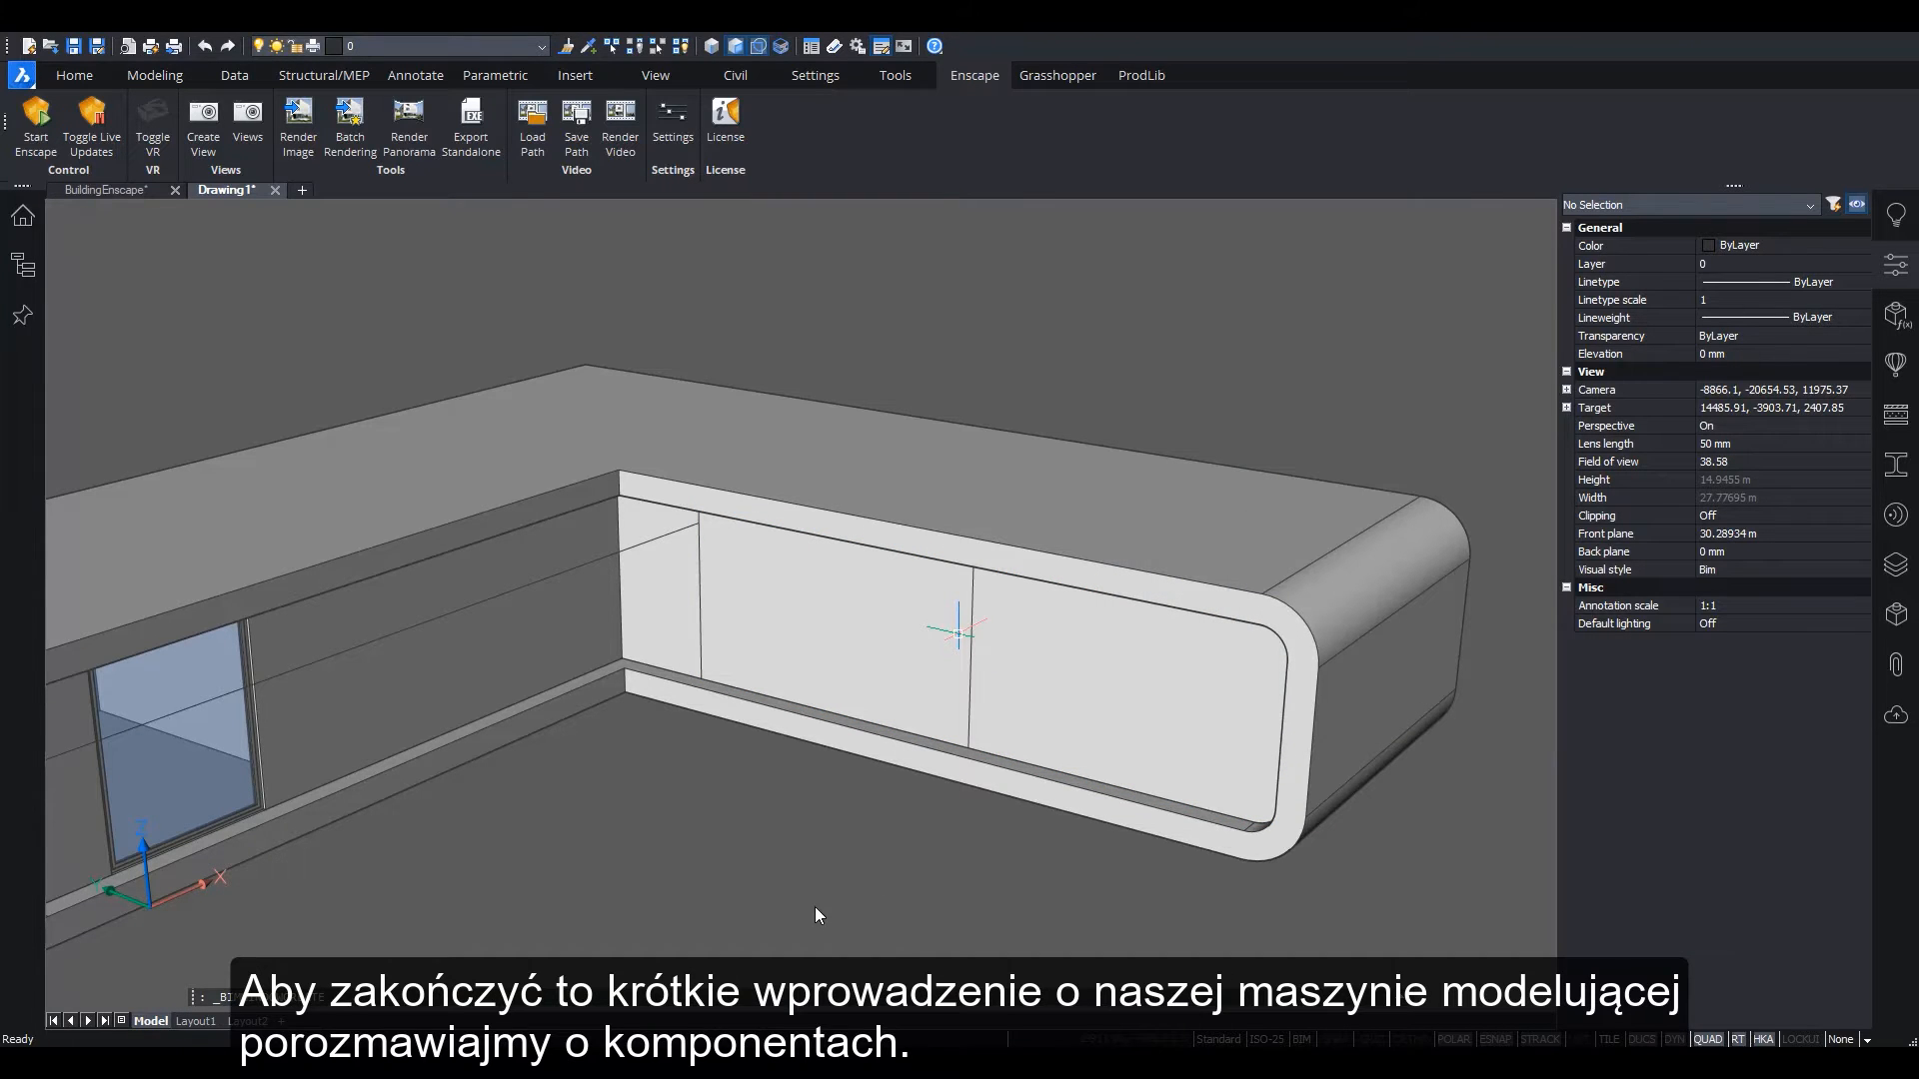
shift+middle_drag(930, 660, 942, 542)
shift+middle_drag(871, 934, 723, 536)
mouse_move(722, 525)
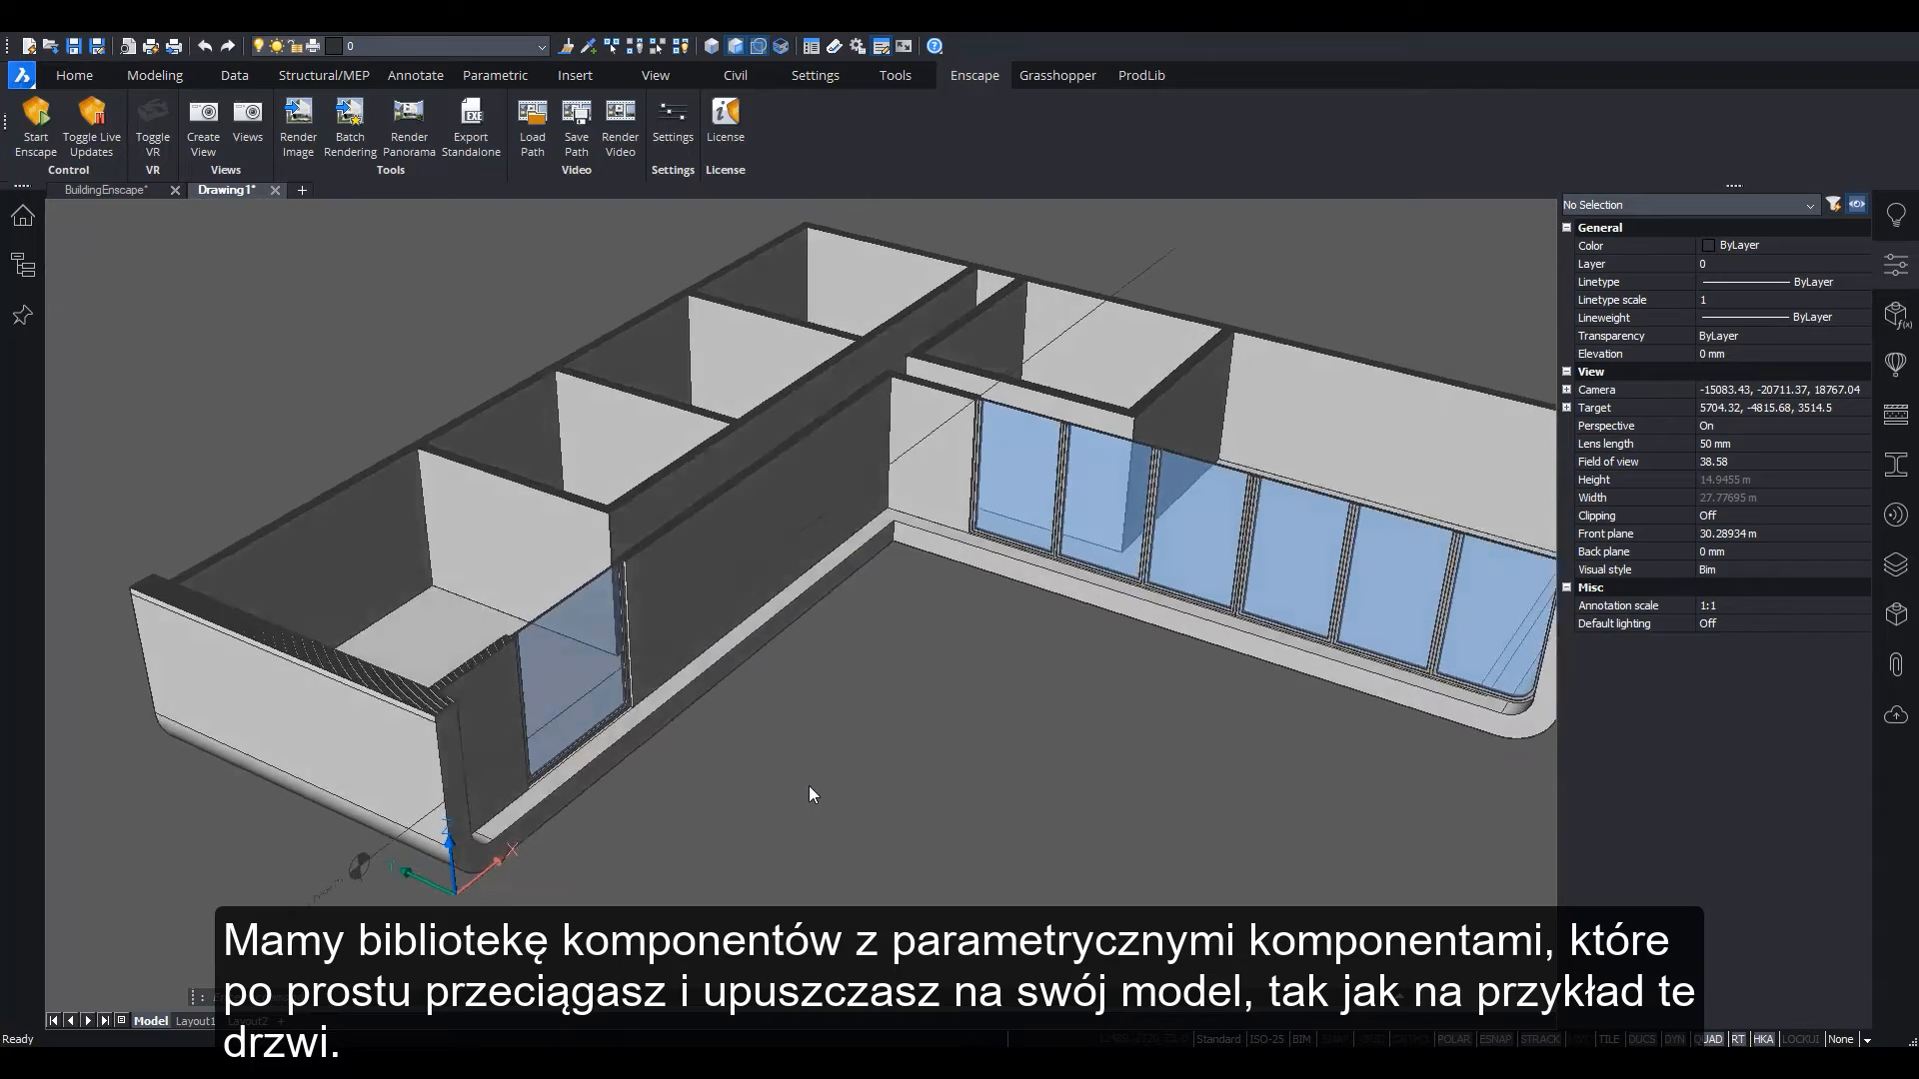
Insert a Door Single DoubleSwing component in the front interior cross wall, 500 mm from the wall's end at the outer shell
scroll(810, 795, up, 10)
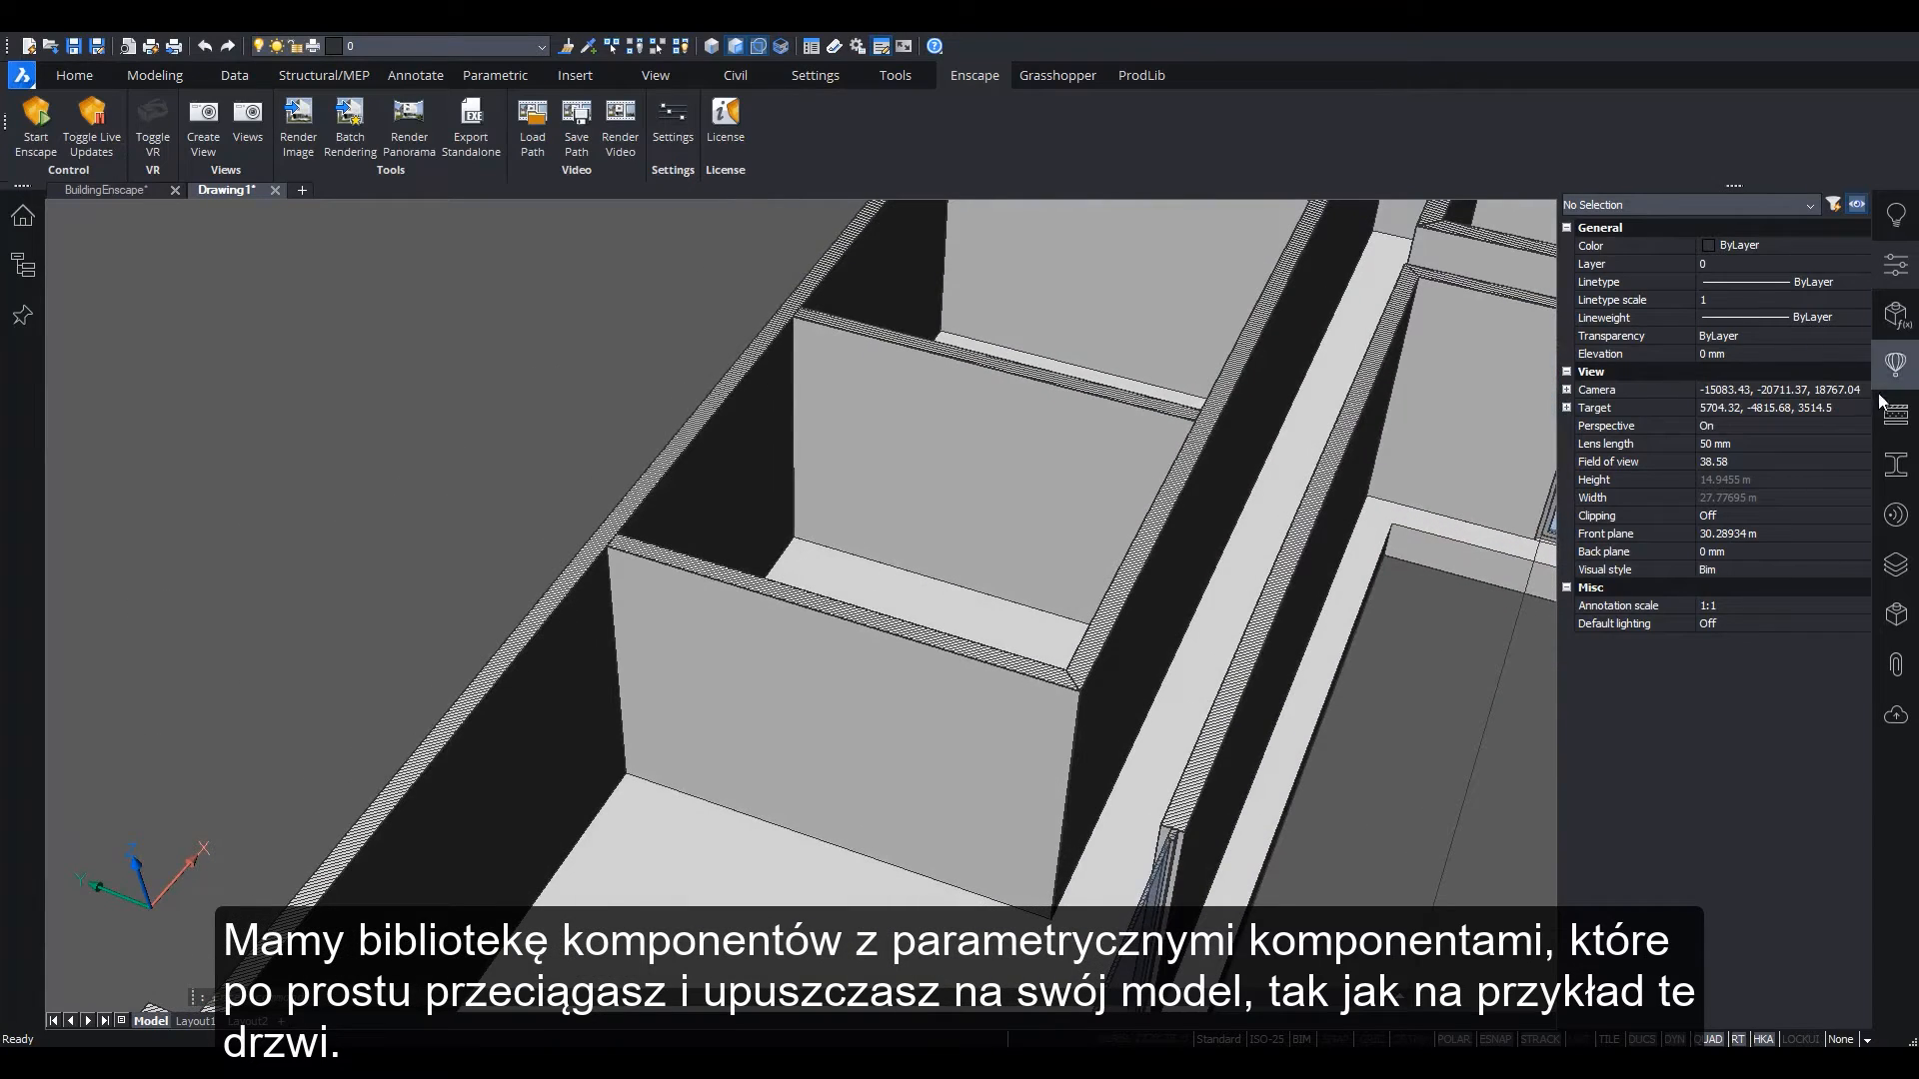
click(1895, 414)
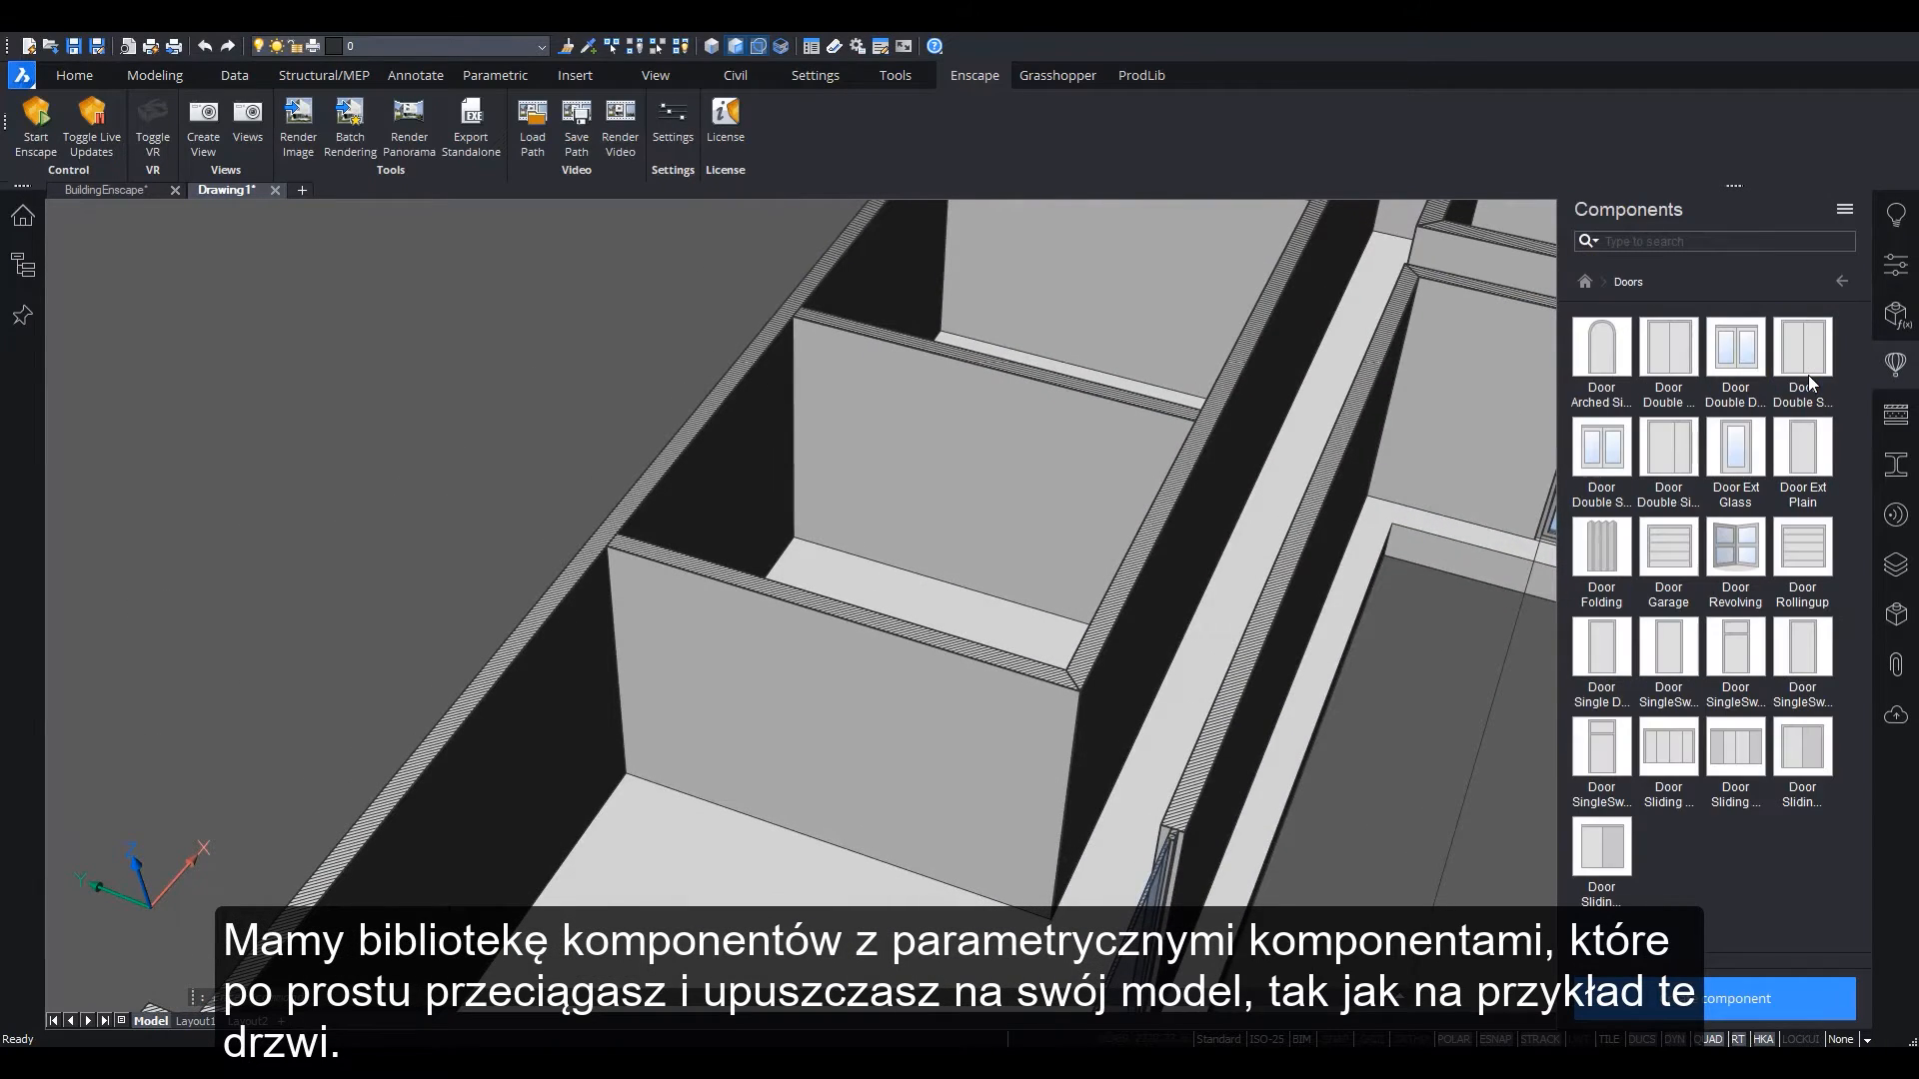
drag(1589, 680, 1231, 696)
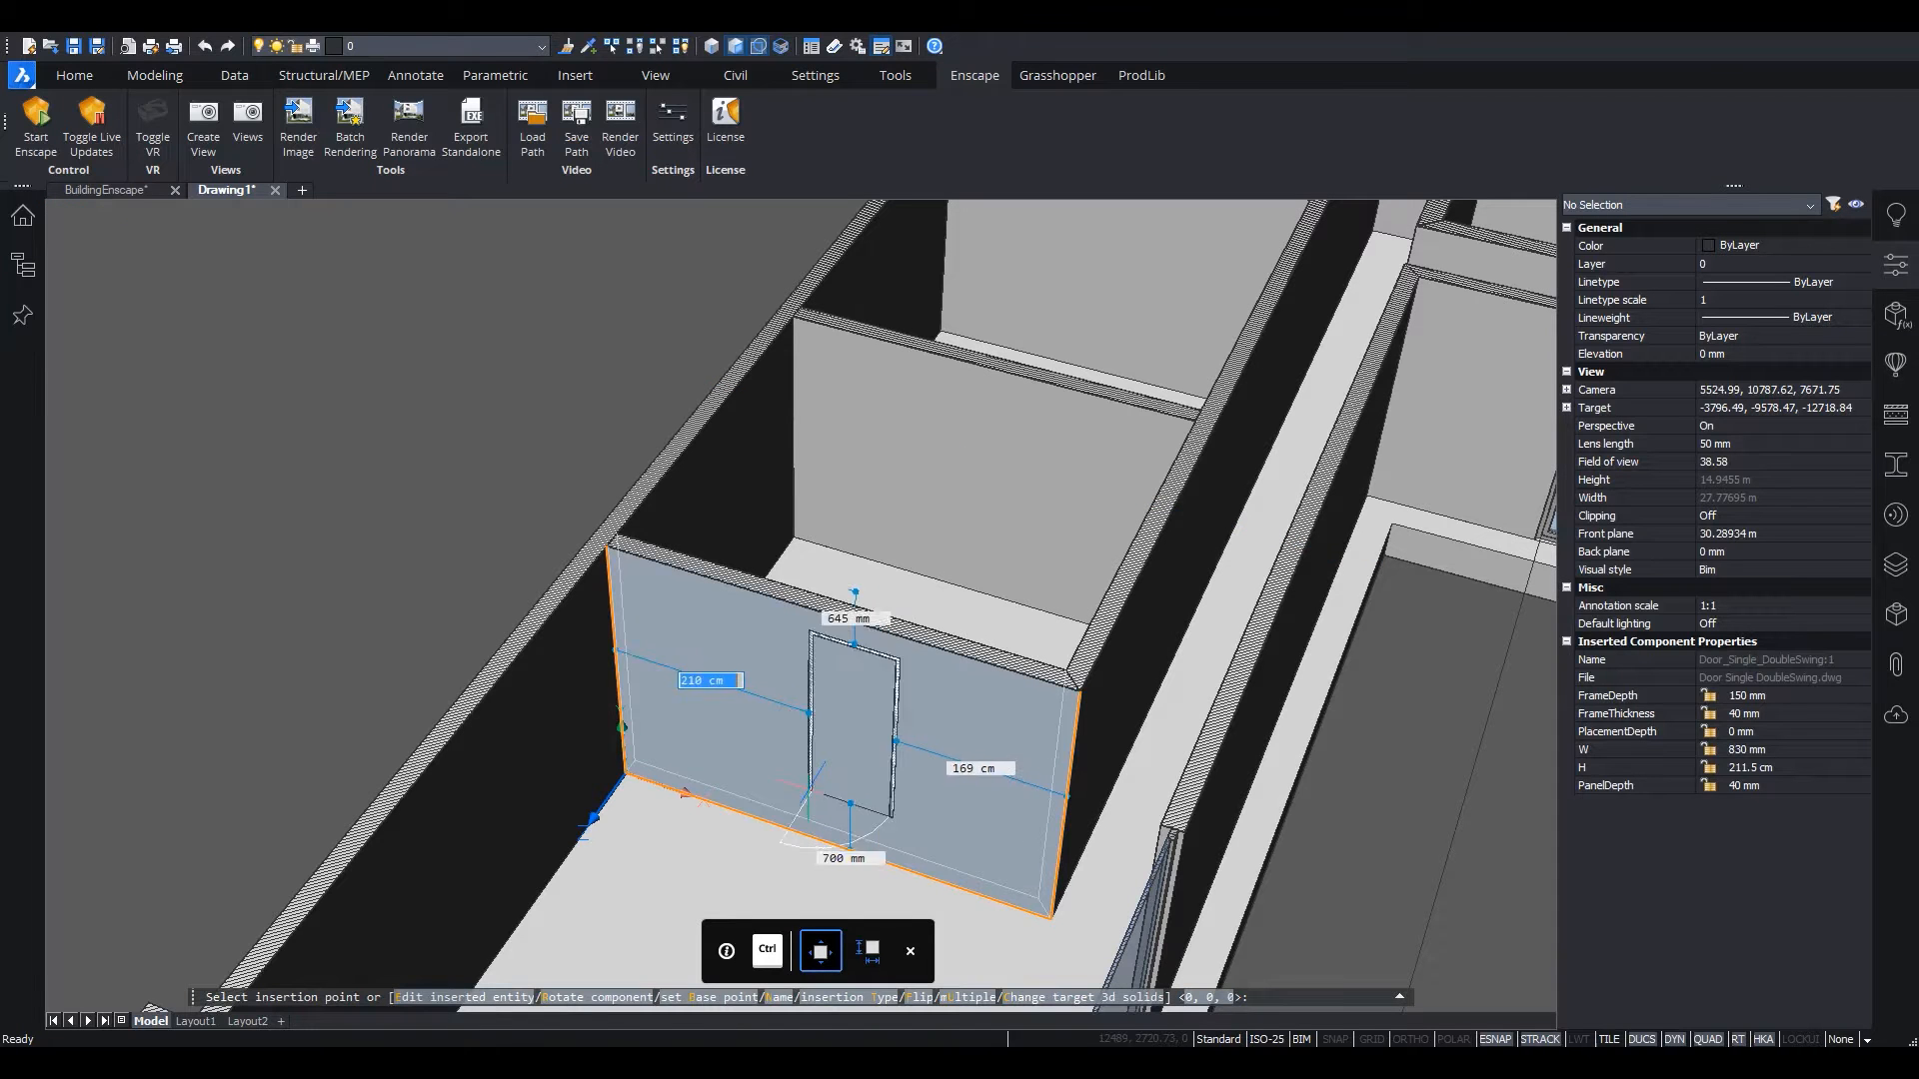
click(812, 733)
click(811, 733)
click(691, 723)
text(500)
key(Return)
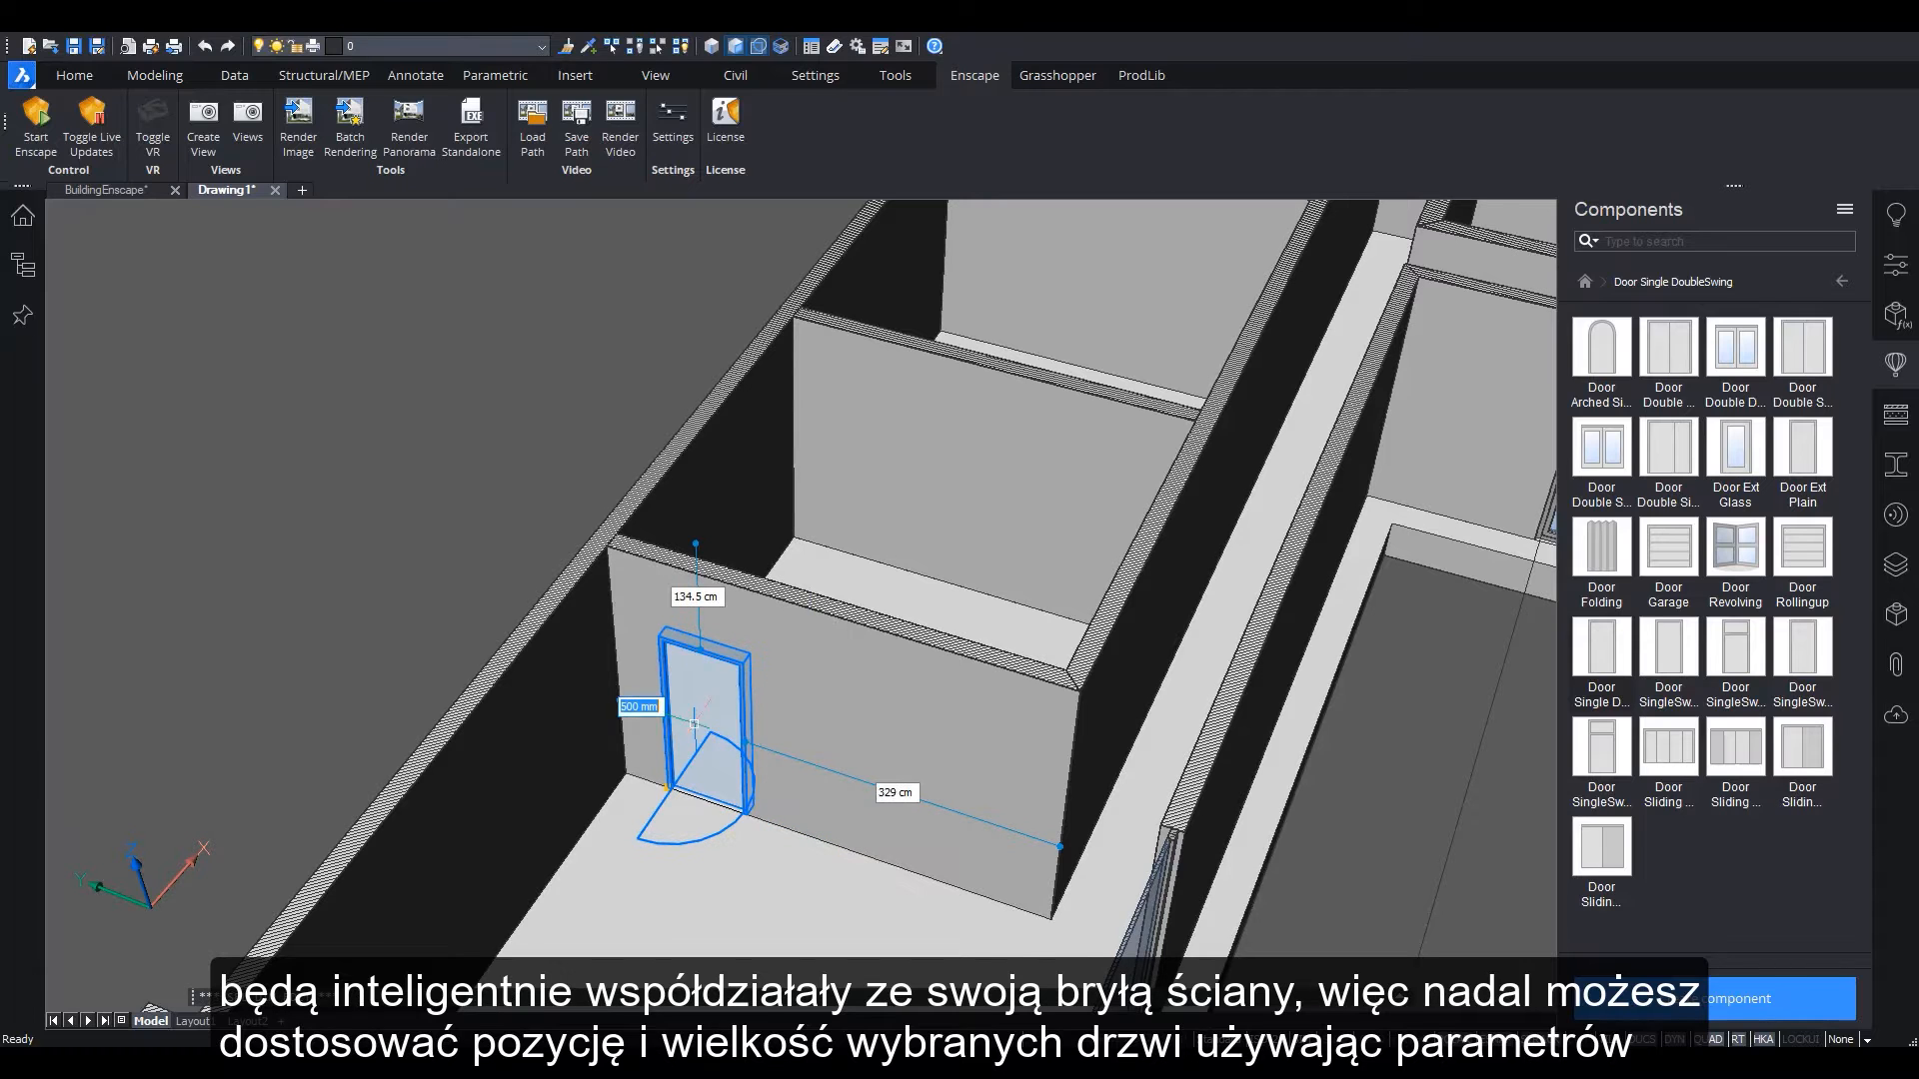
Set the inserted door's width parameter W to 900 and its height parameter H to 2500
click(1896, 265)
scroll(1739, 630, down, 10)
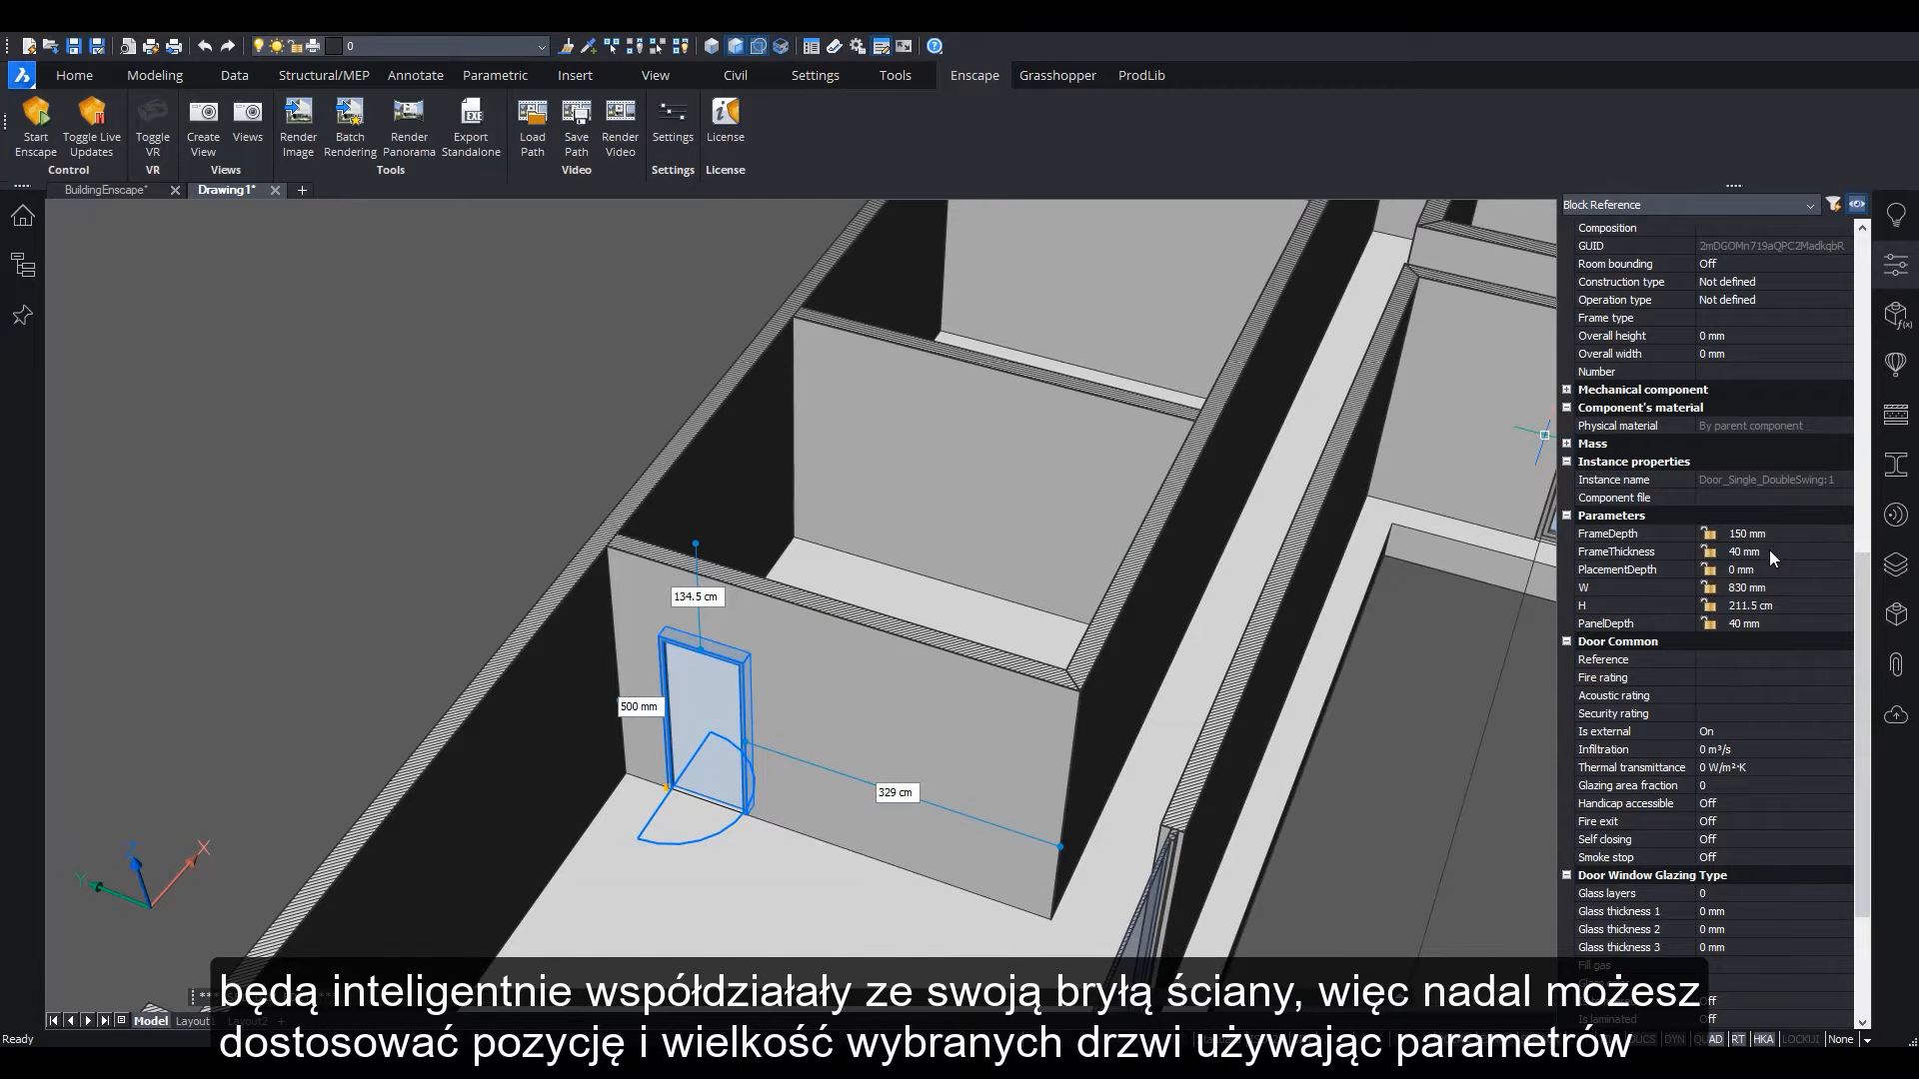
click(1763, 588)
text(900)
key(Return)
click(1764, 604)
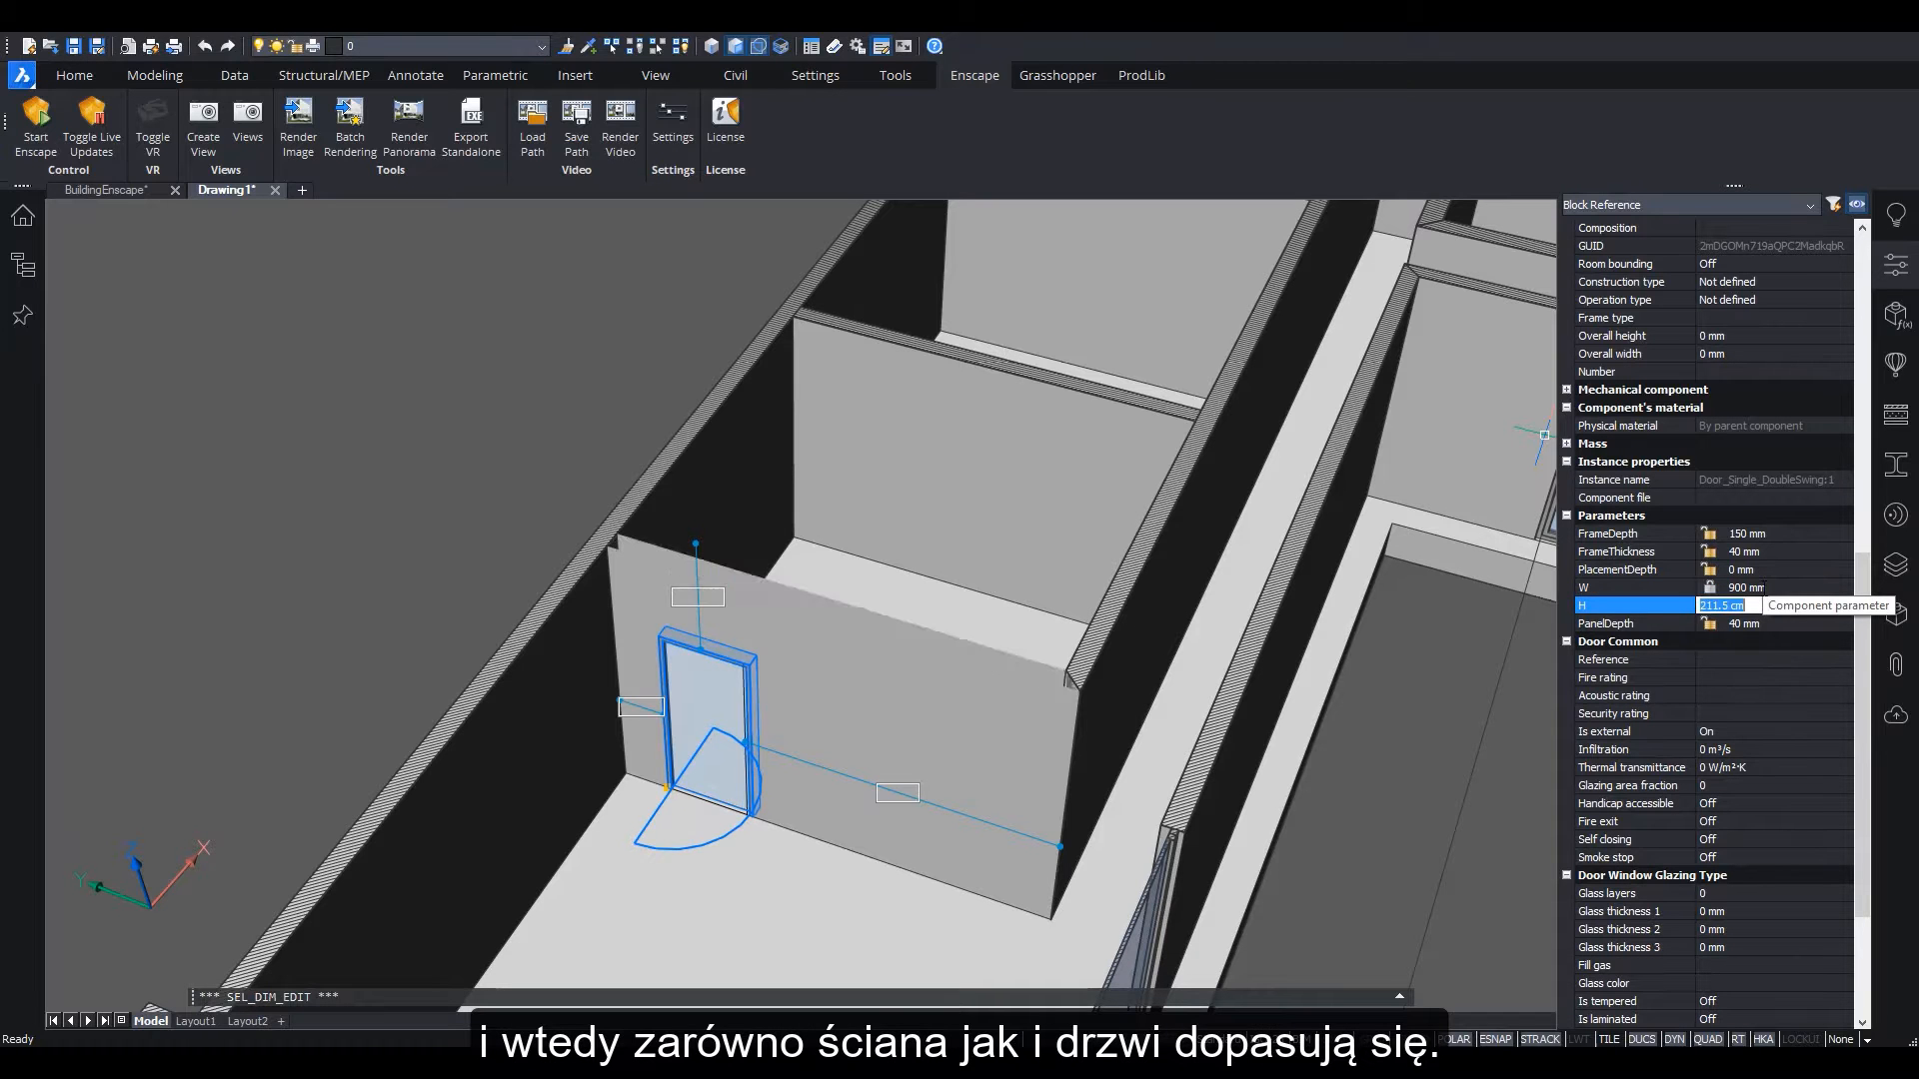
text(2500)
key(Return)
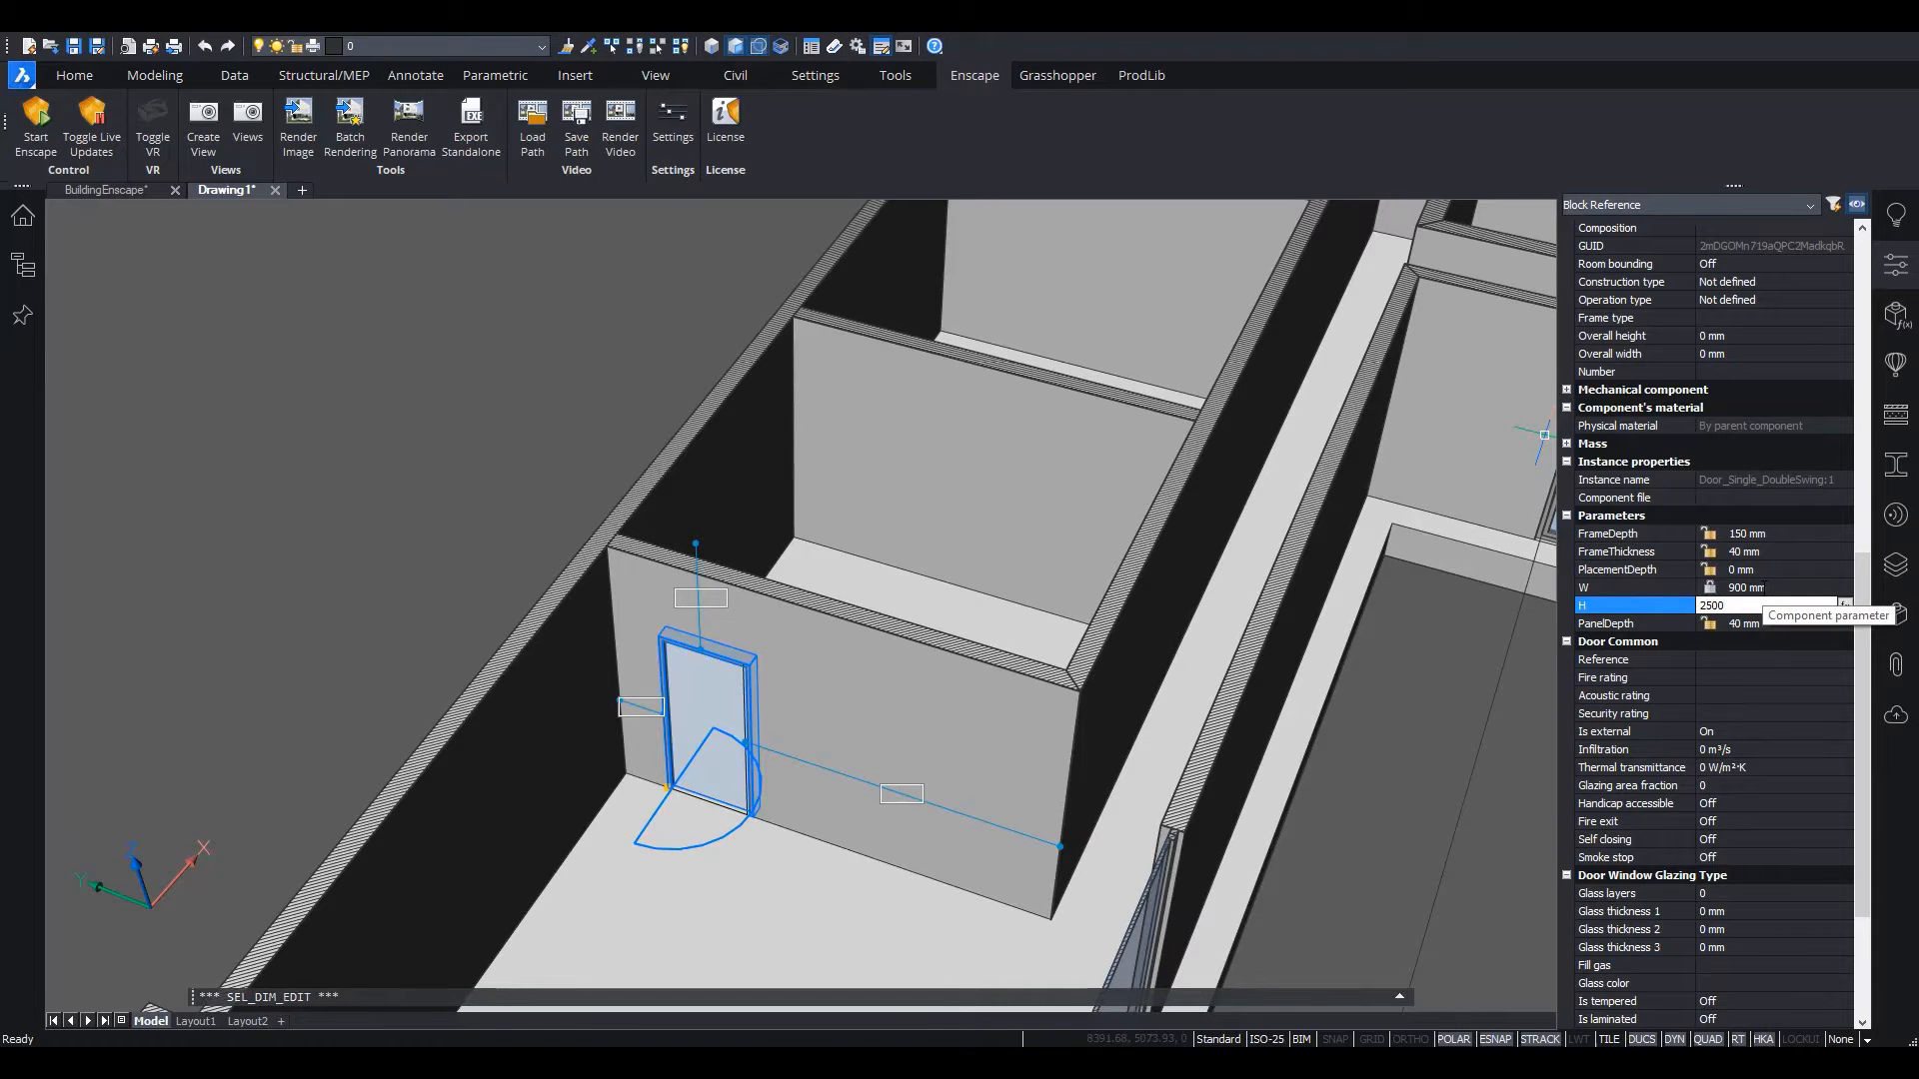
key(Escape)
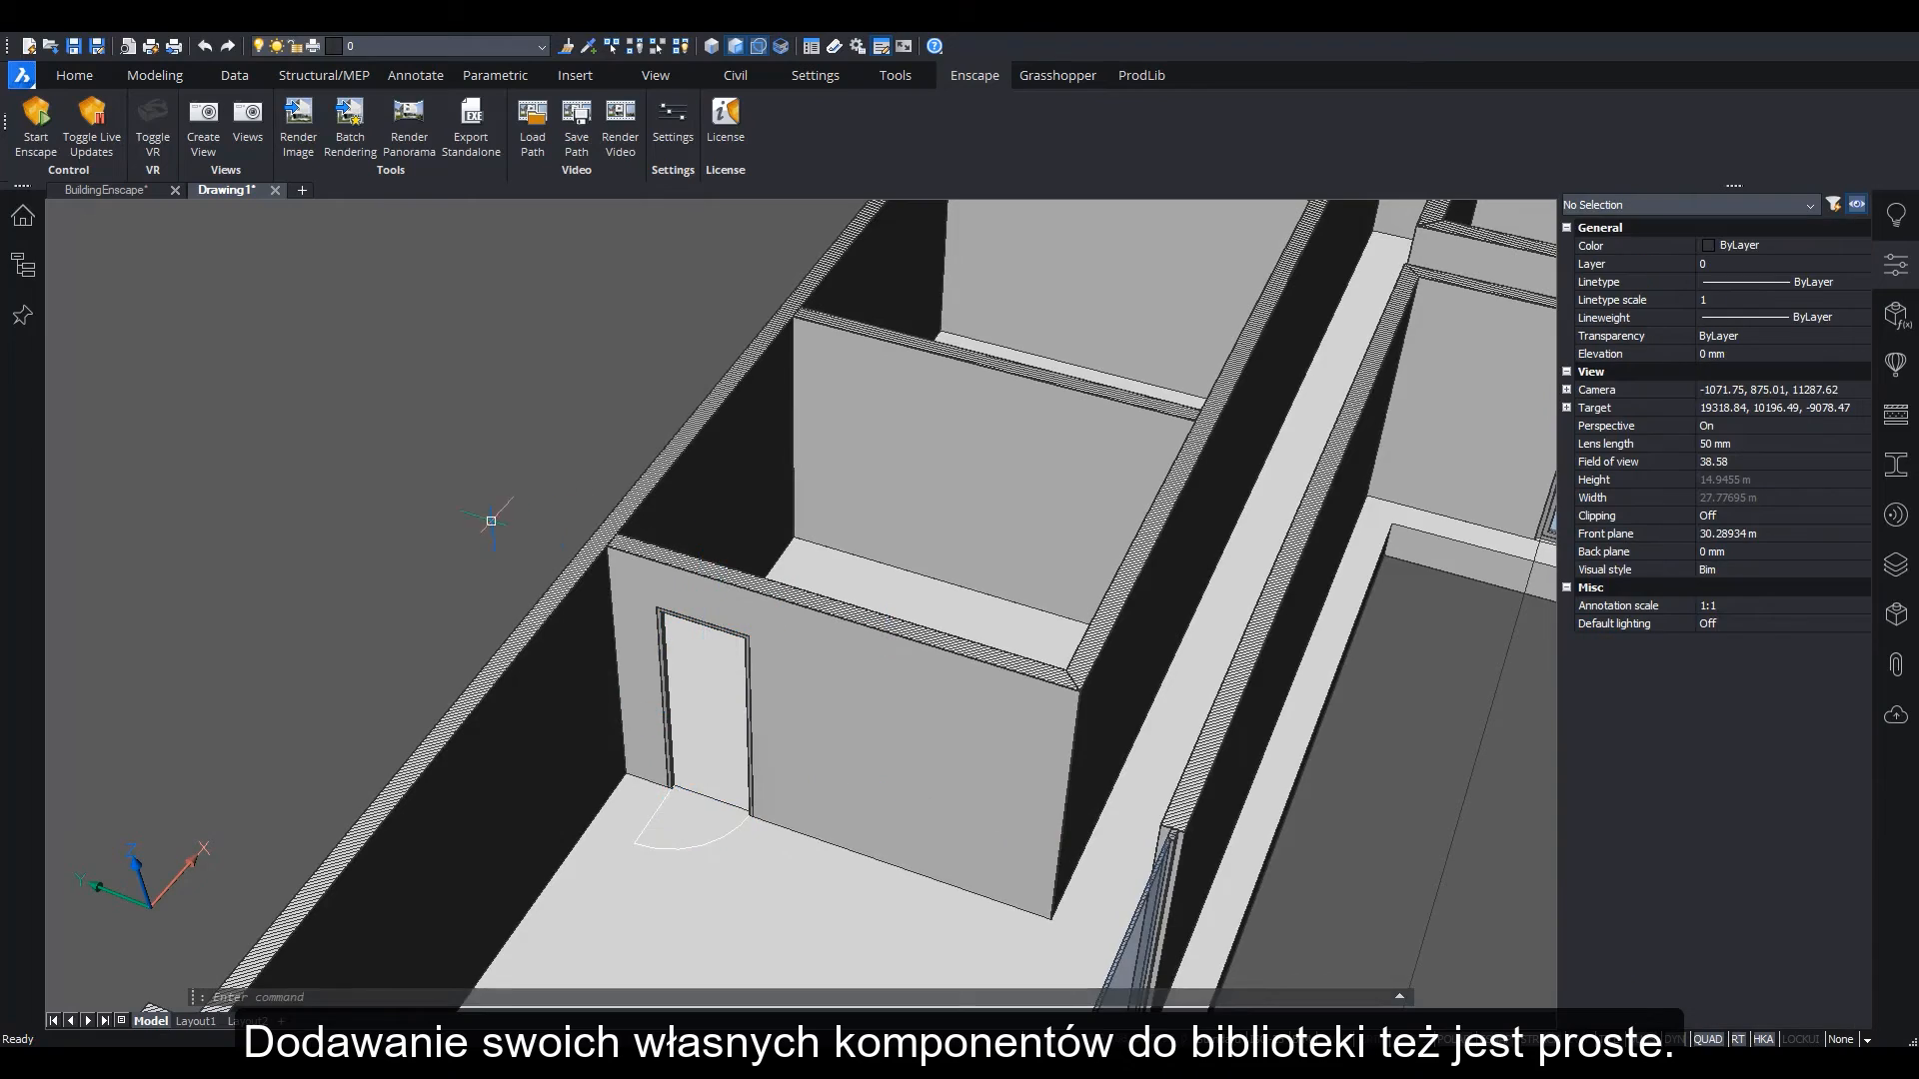
scroll(494, 517, down, 2)
scroll(490, 518, down, 5)
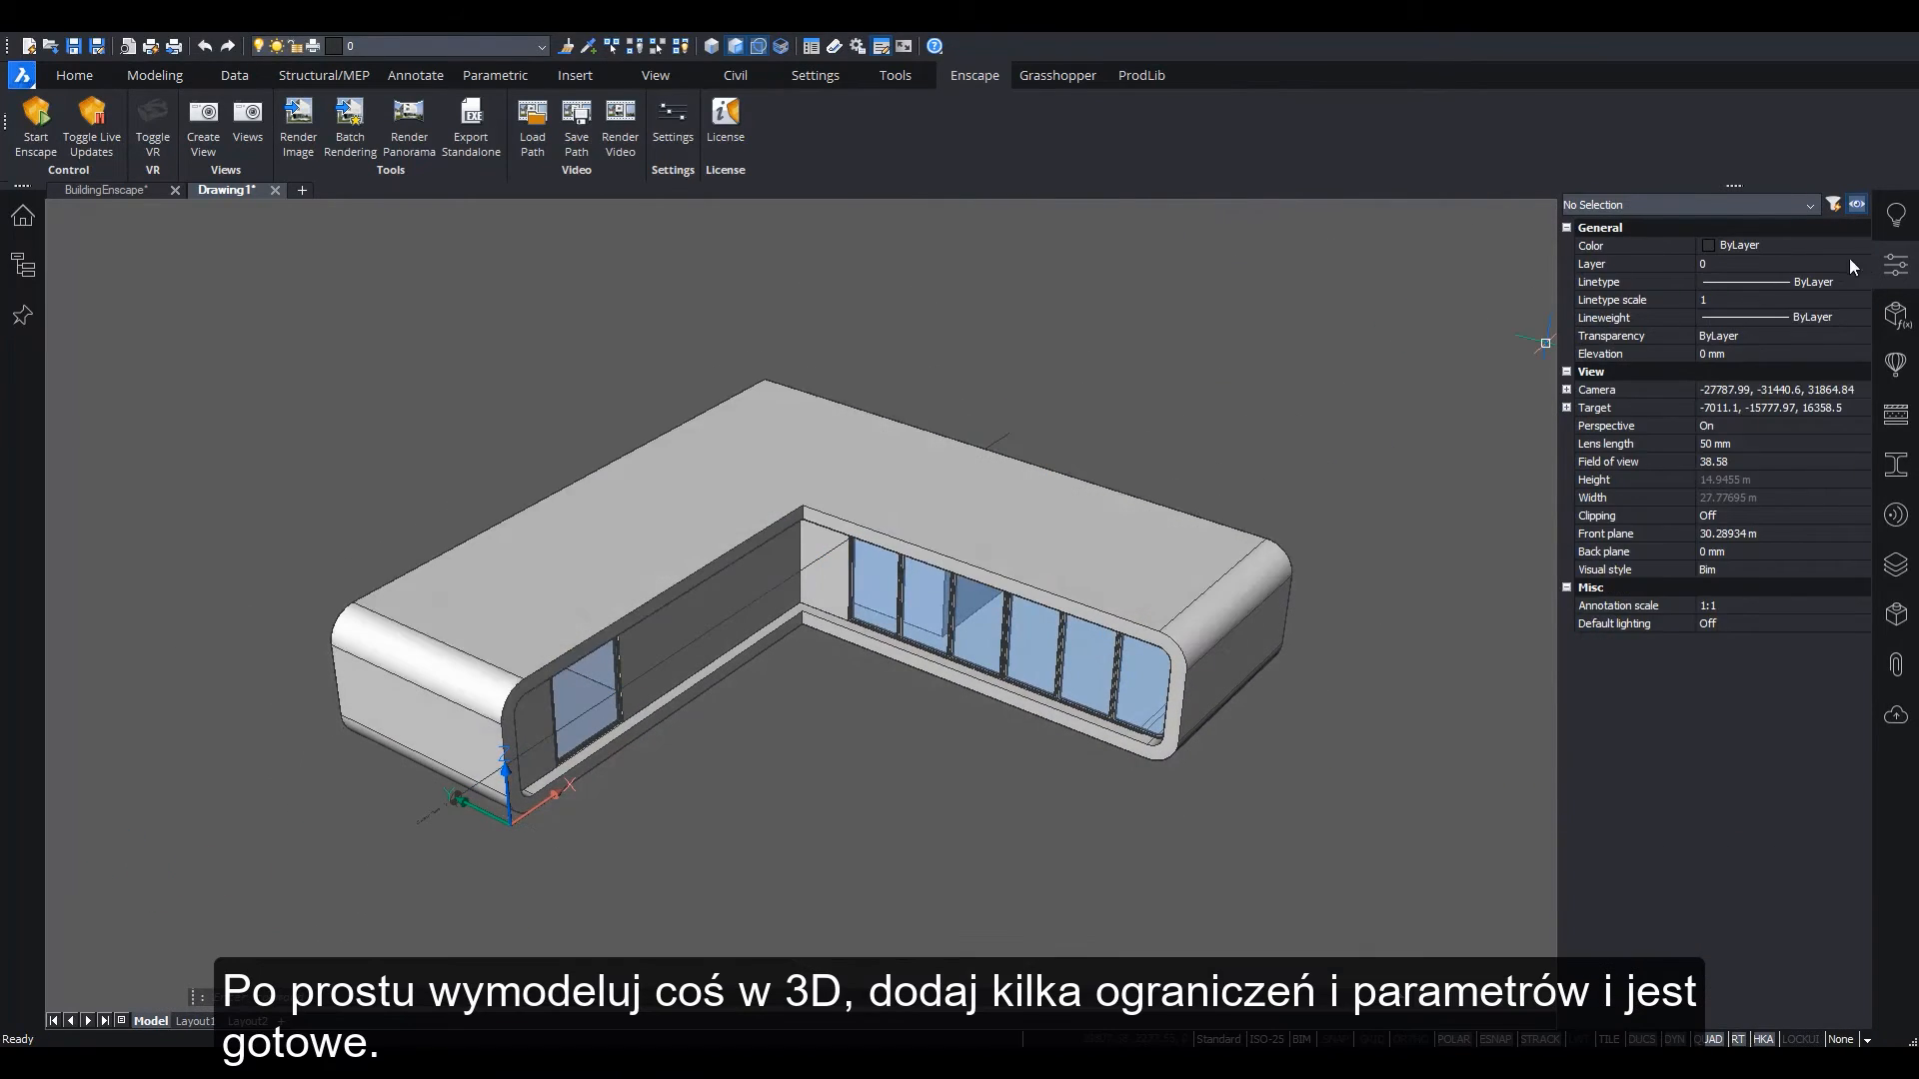
shift+middle_drag(1210, 335, 1131, 245)
shift+middle_drag(1227, 375, 1208, 329)
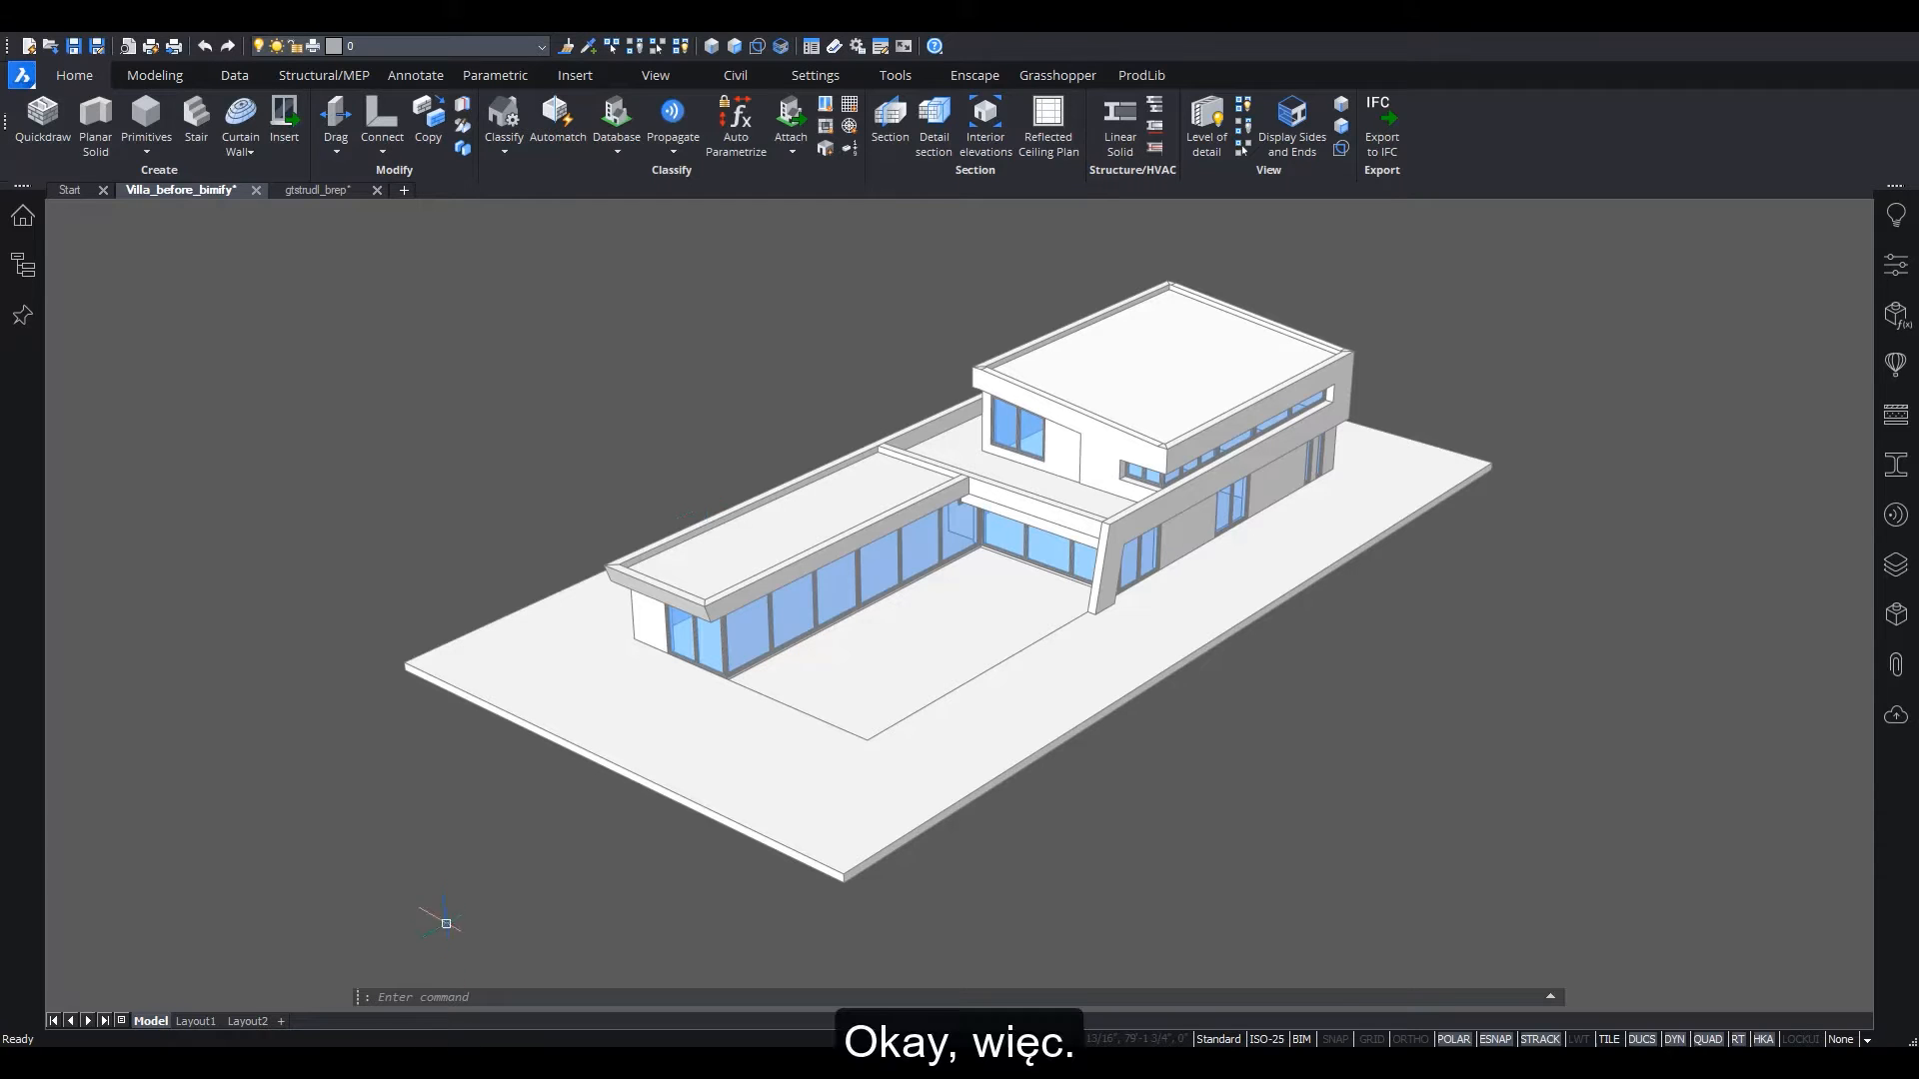
Inspect the villa's side facade and upper roof as 3D solids, and examine the roof solid's properties for BIM data
shift+middle_drag(539, 867, 540, 866)
click(1126, 530)
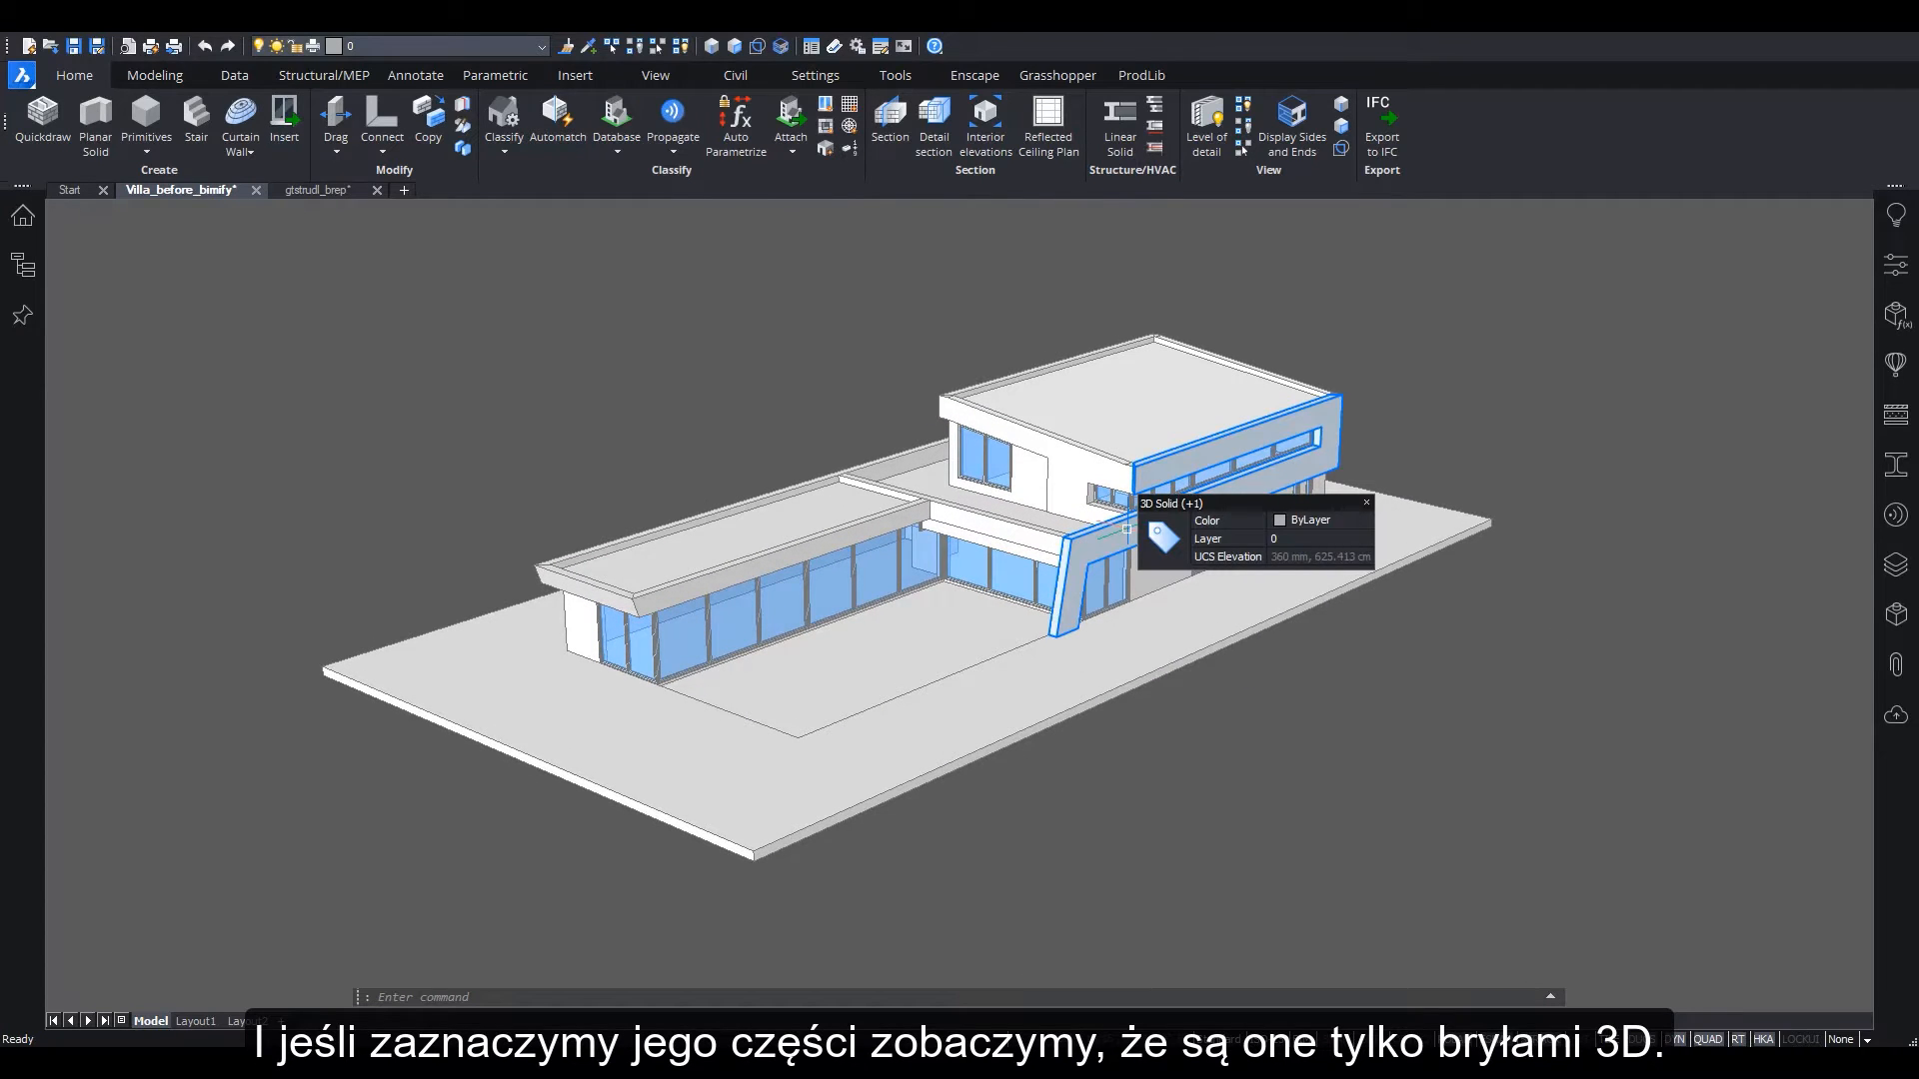
key(Escape)
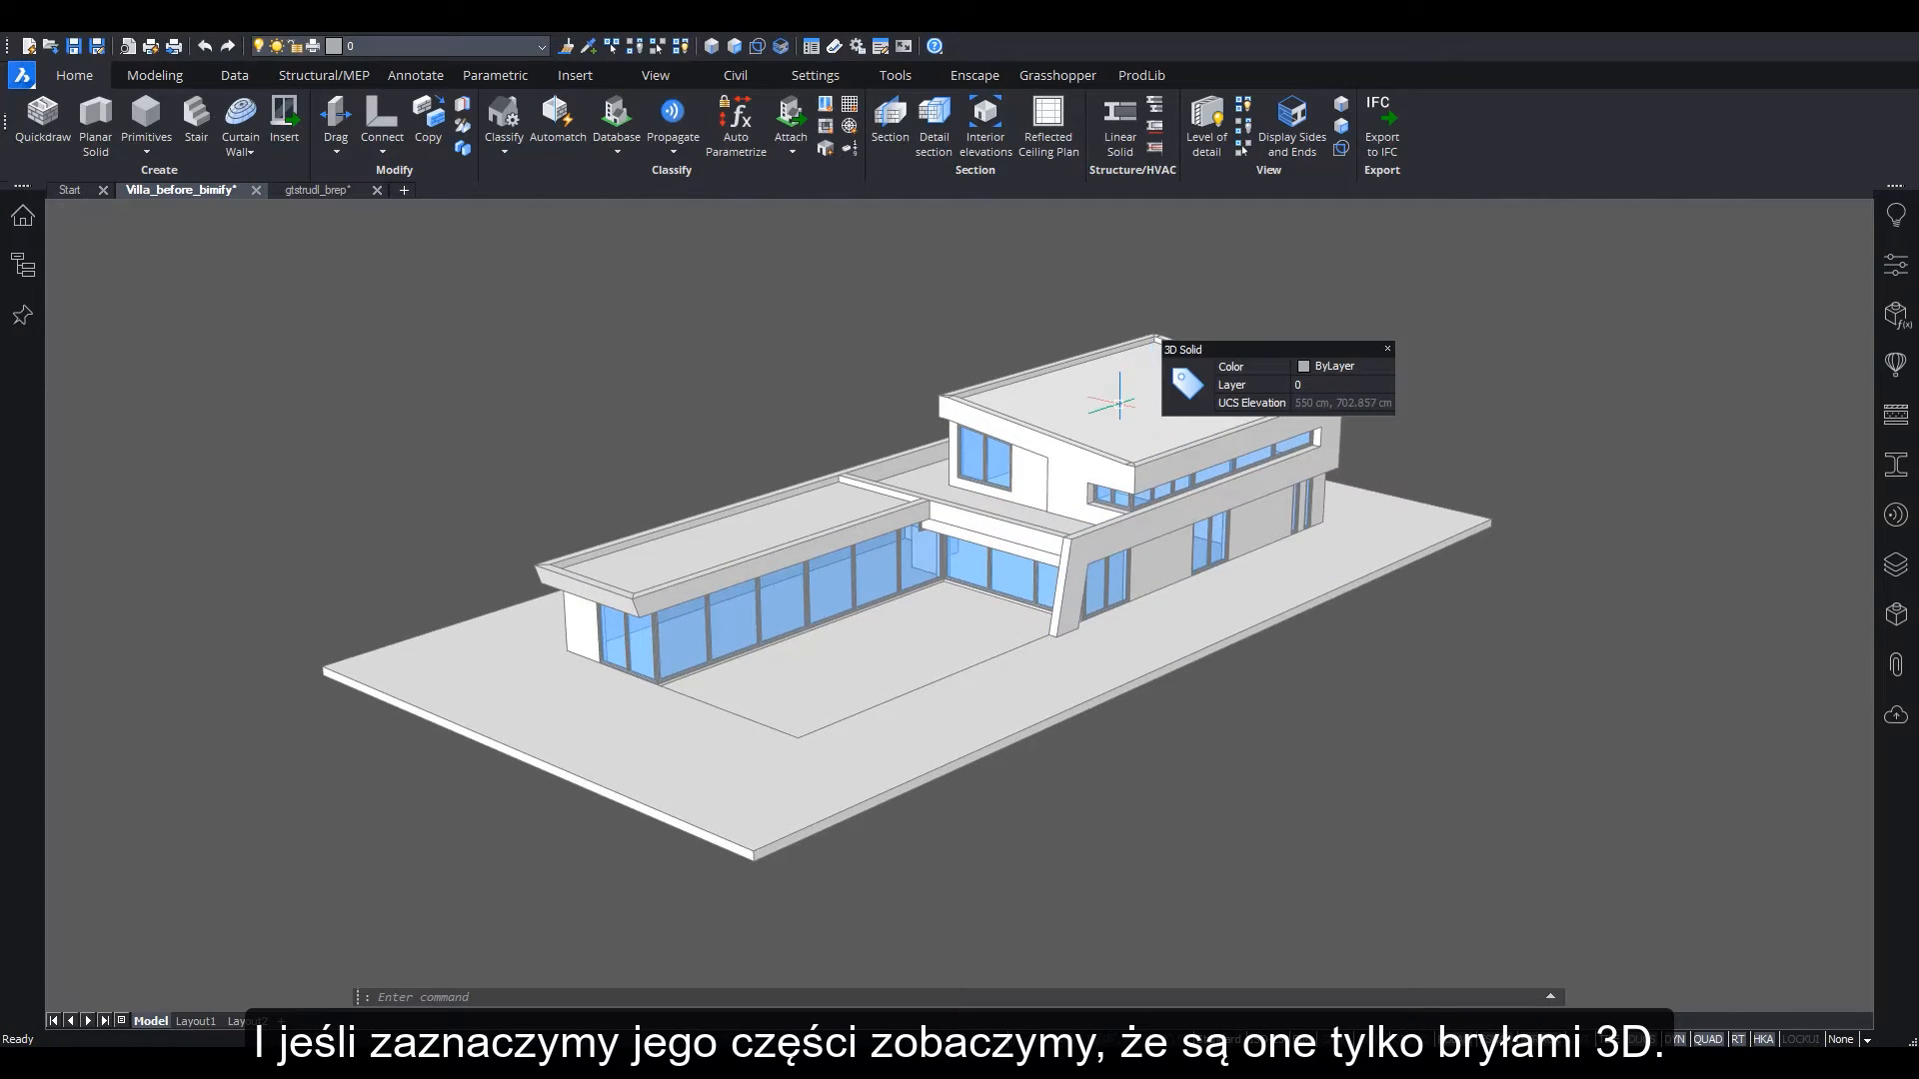
click(1124, 390)
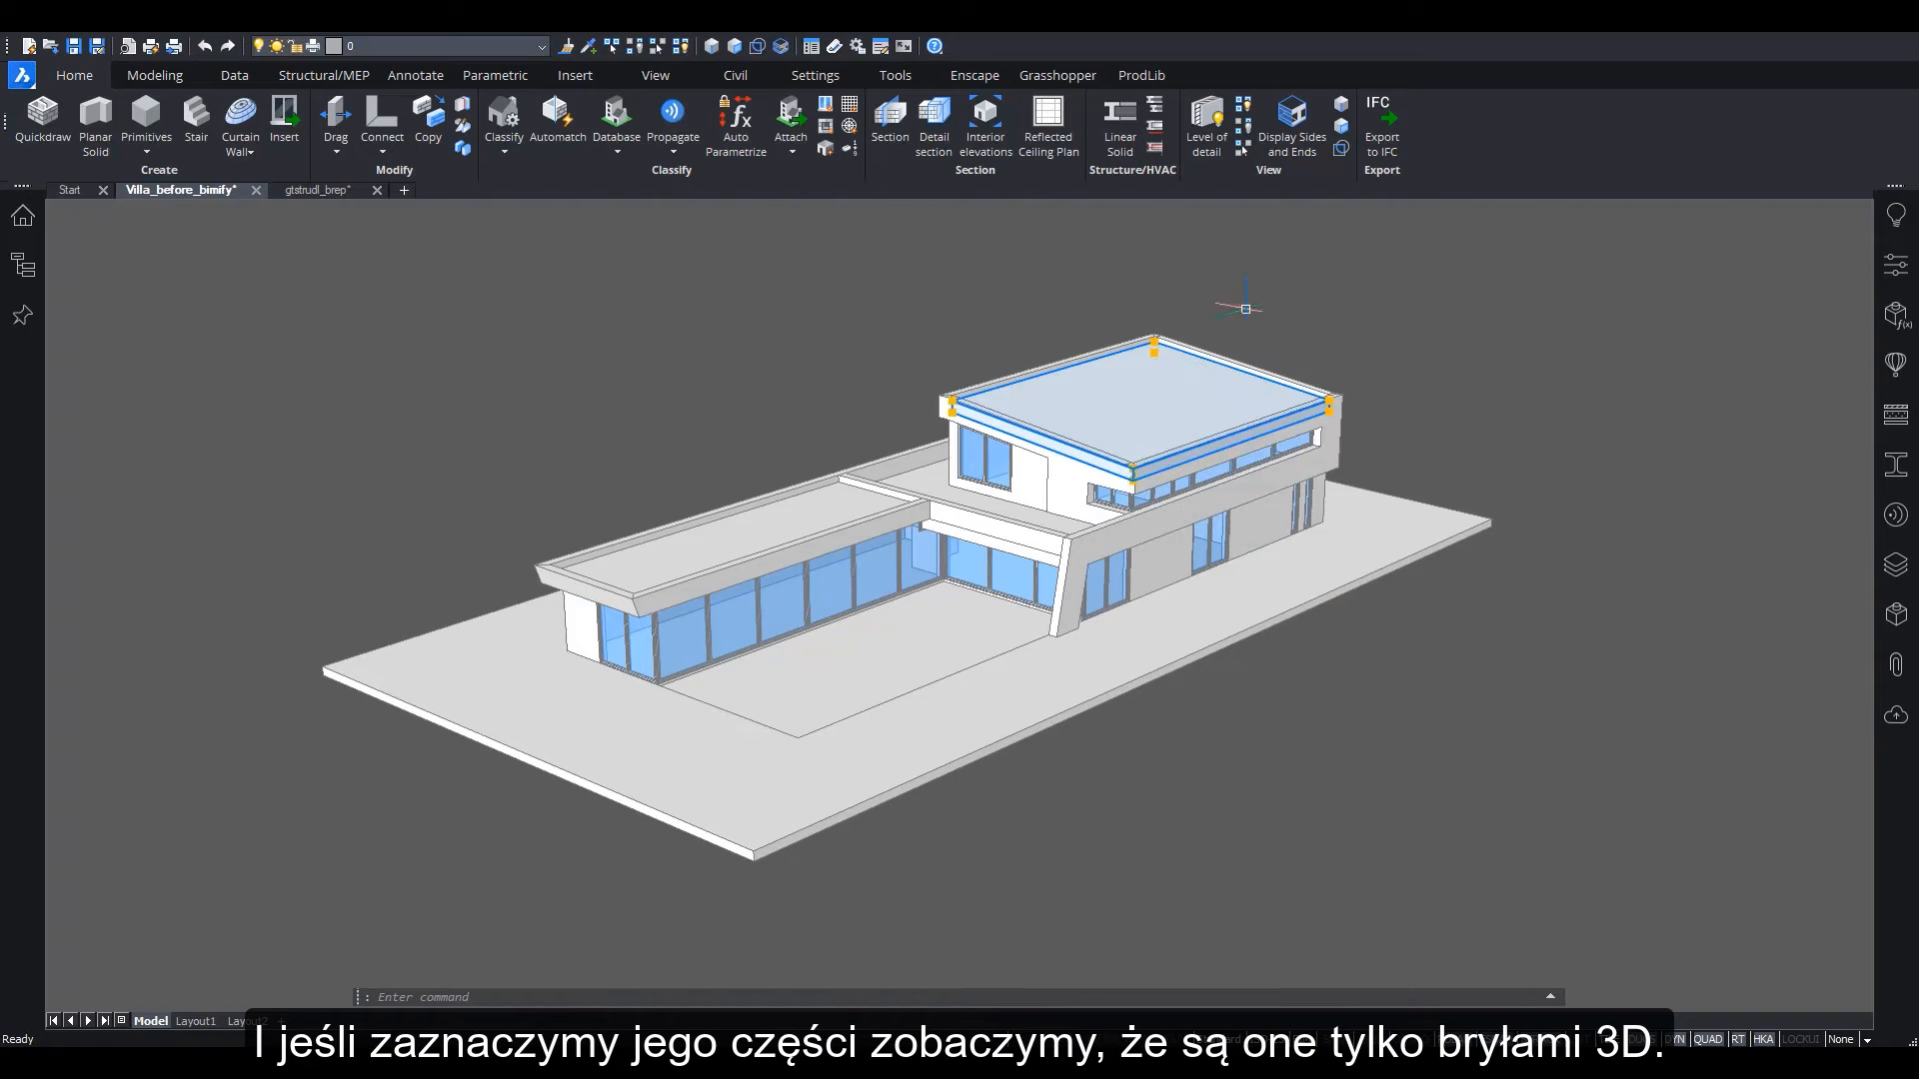
click(1896, 265)
click(1567, 444)
click(1567, 446)
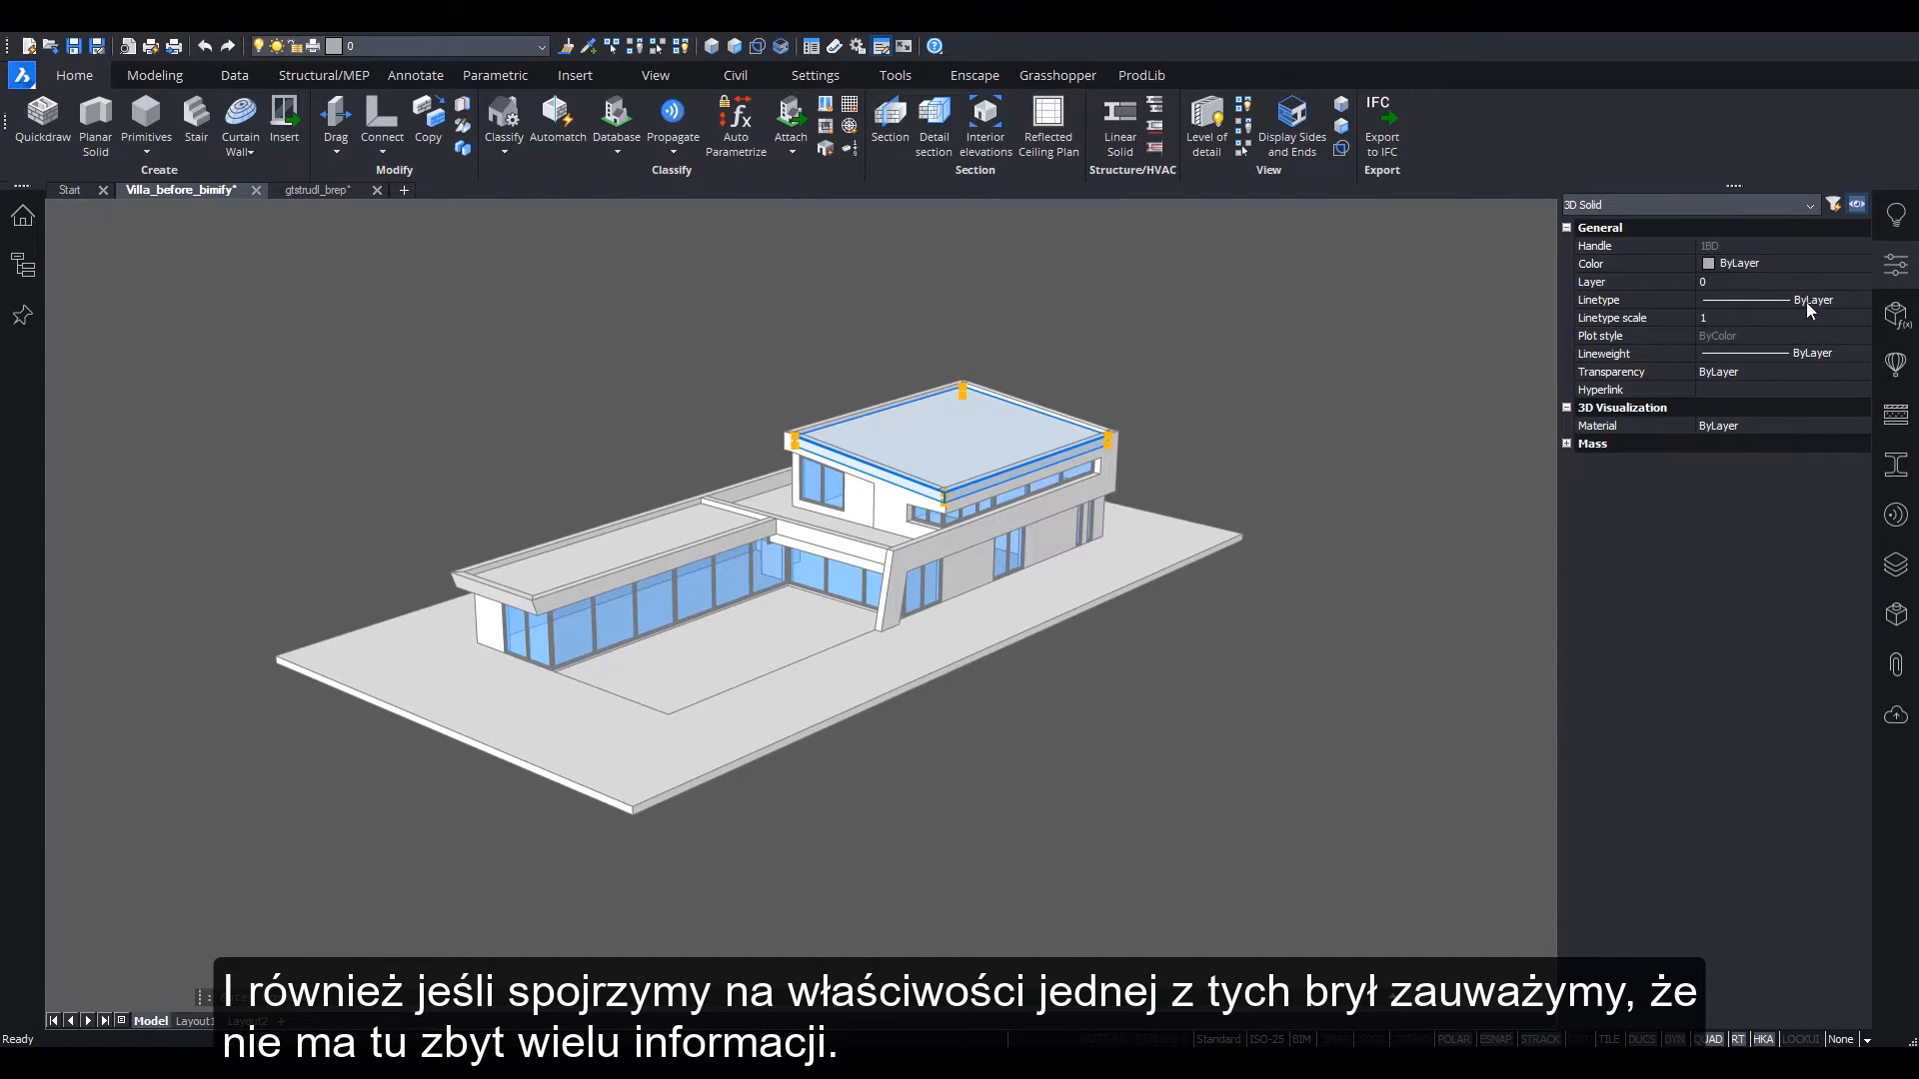
click(1896, 264)
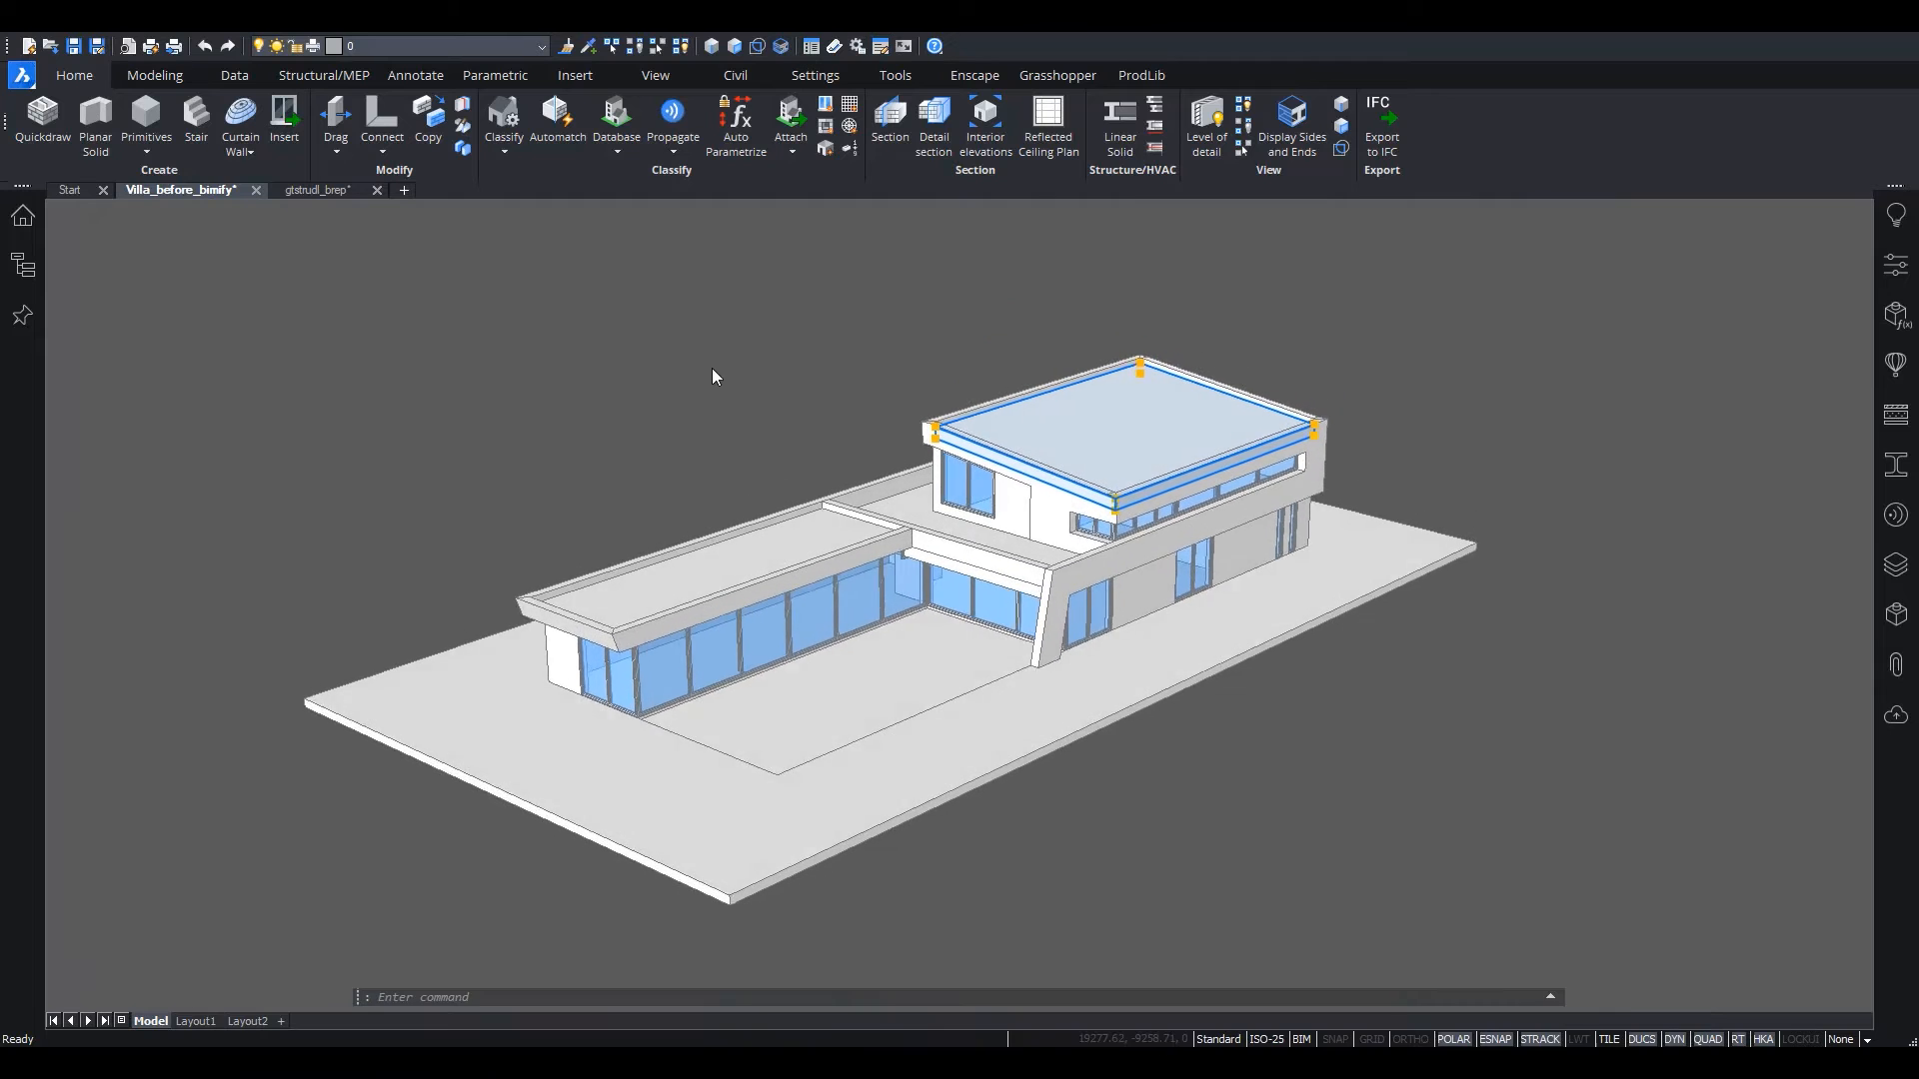
key(Escape)
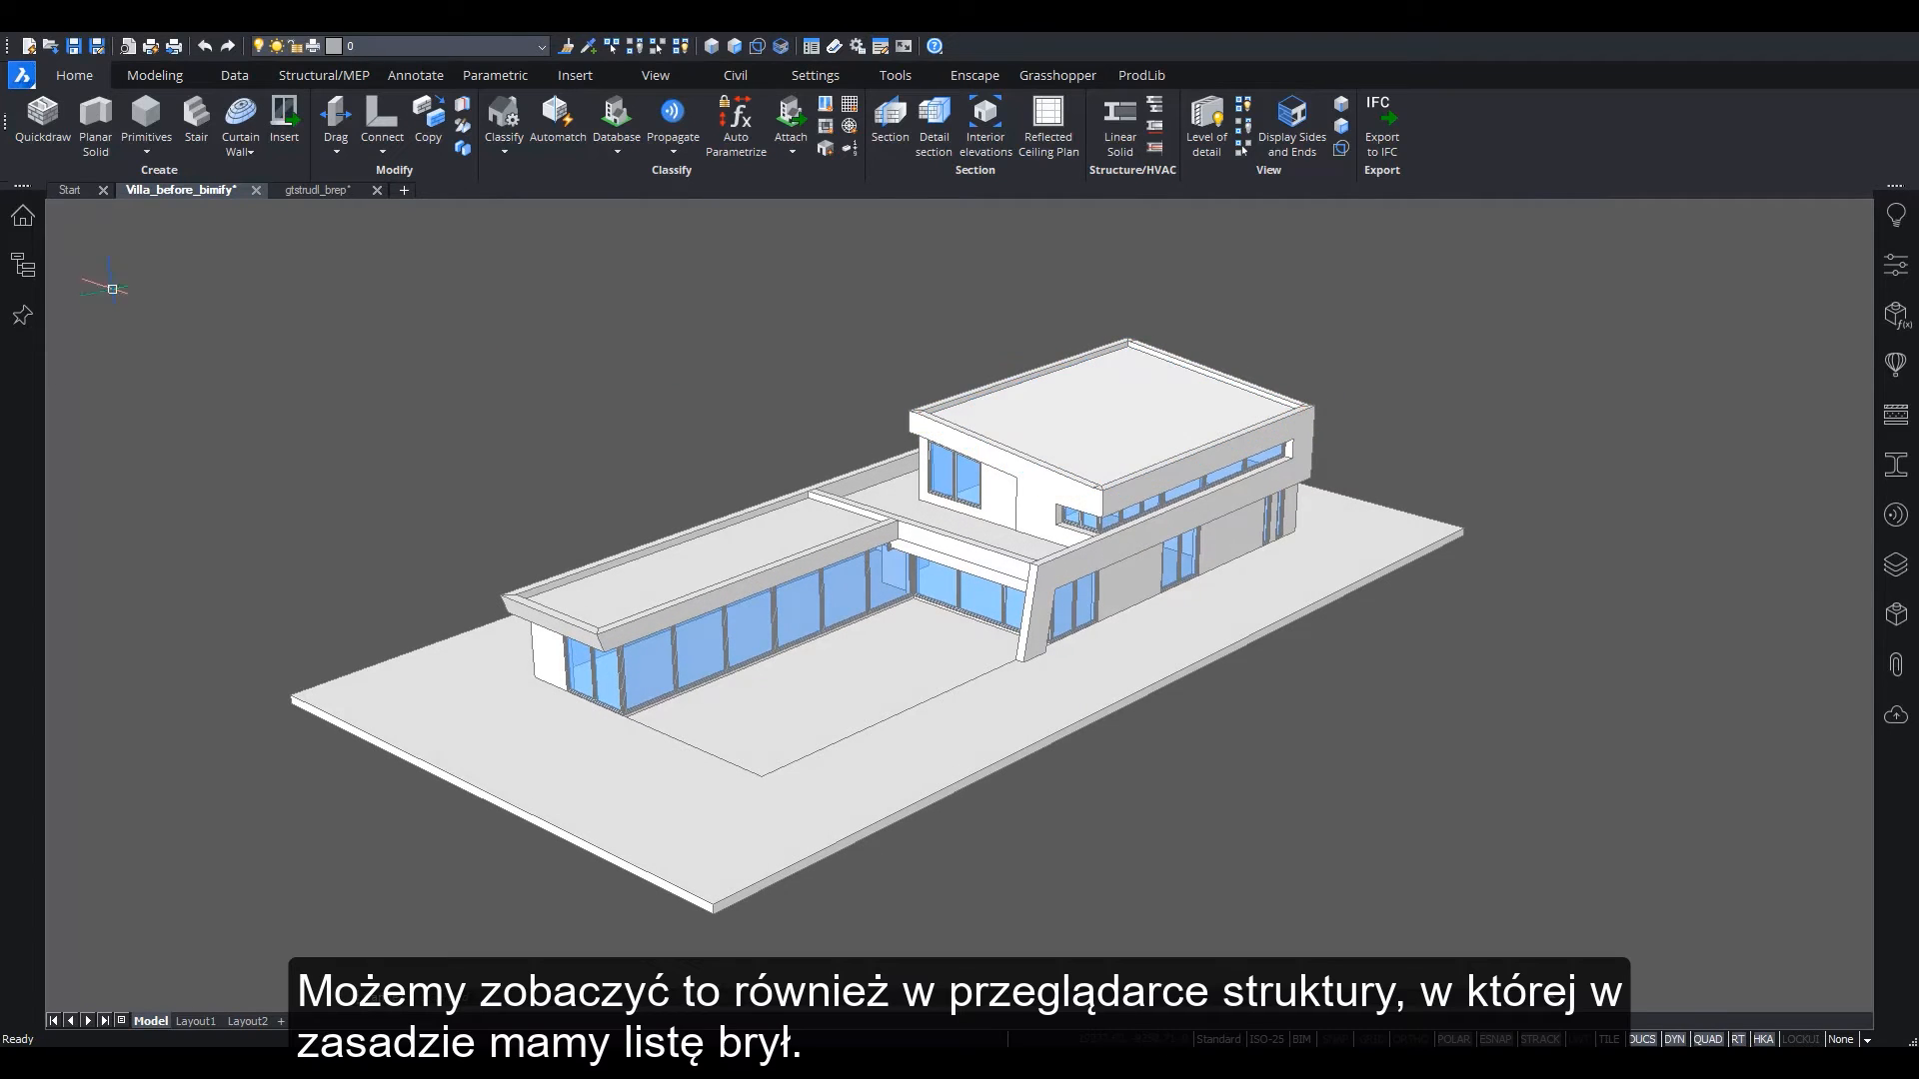
Open the drawing's structure tree and go through the first entries under 3D Solid to see which parts they represent
click(22, 265)
click(80, 266)
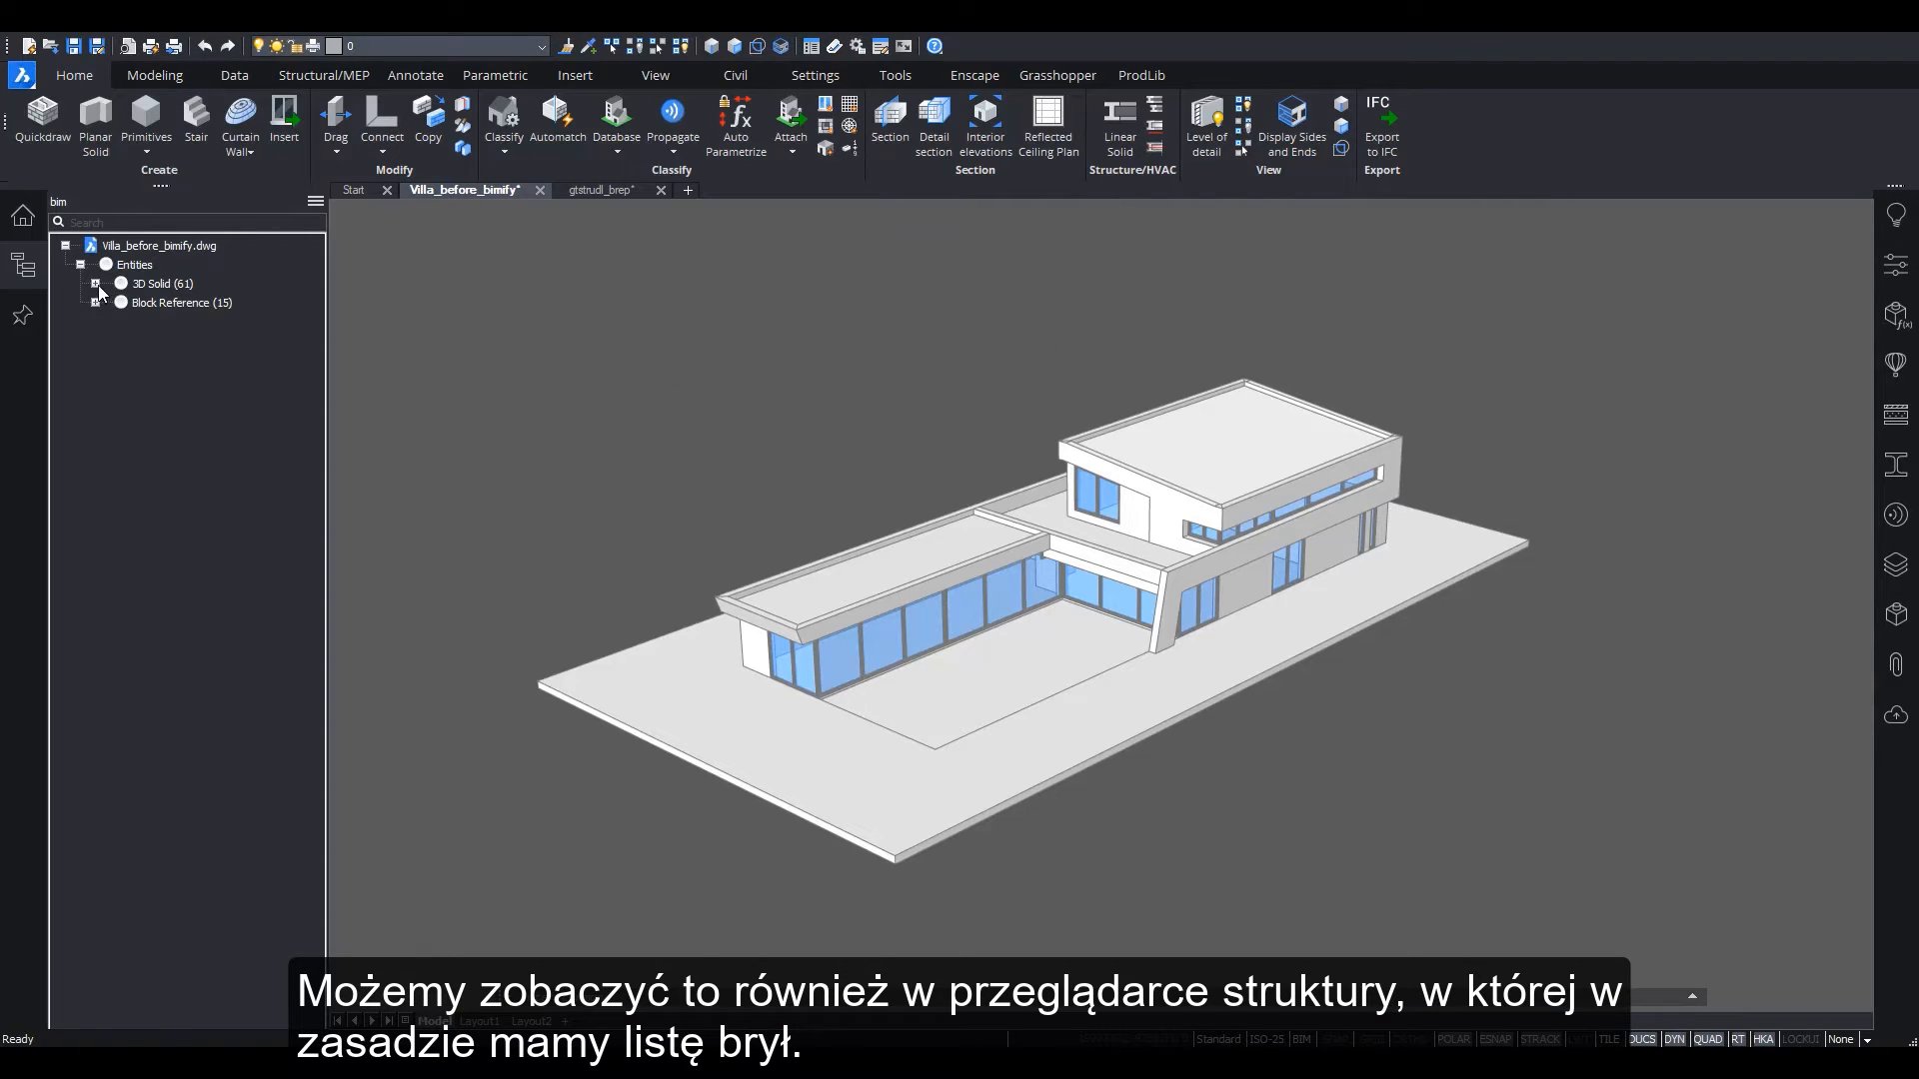
click(96, 283)
click(154, 303)
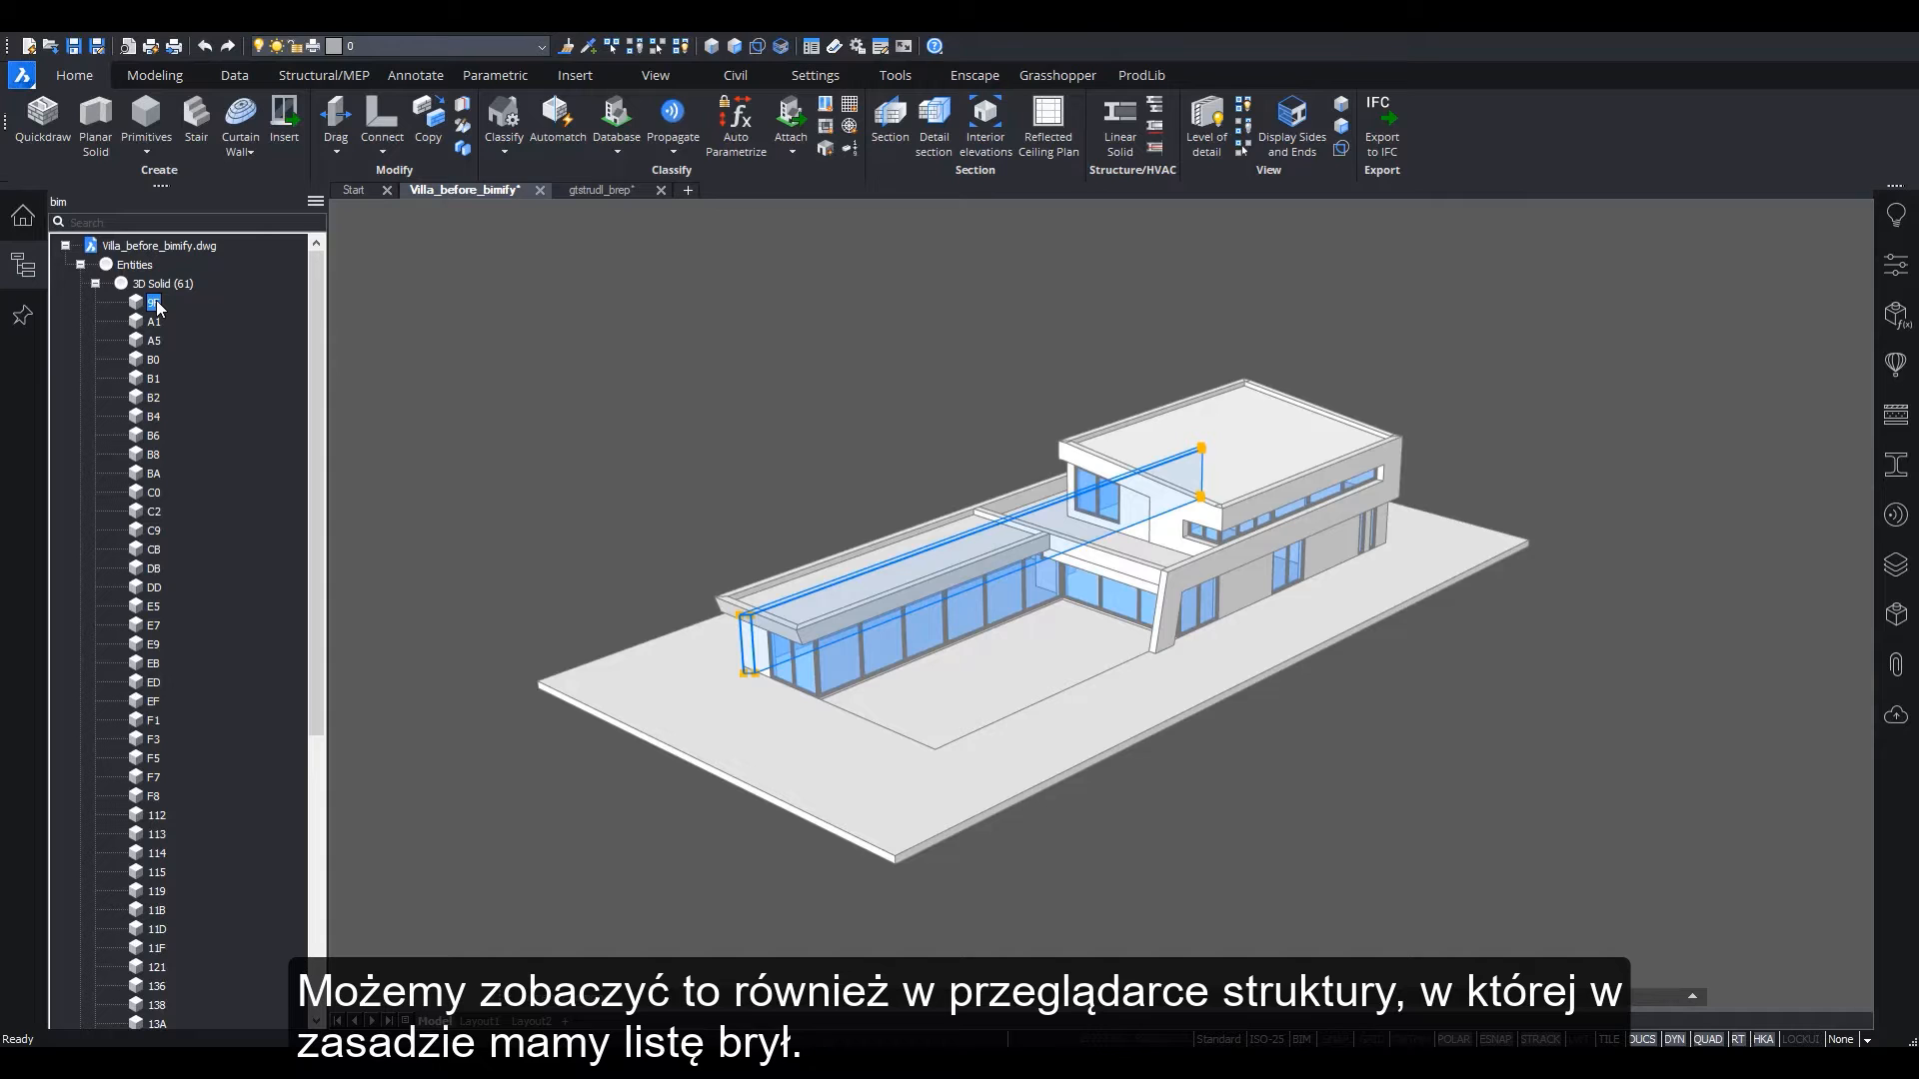
key(Down)
key(Down)
key(Down)
key(Down)
key(Down)
key(Down)
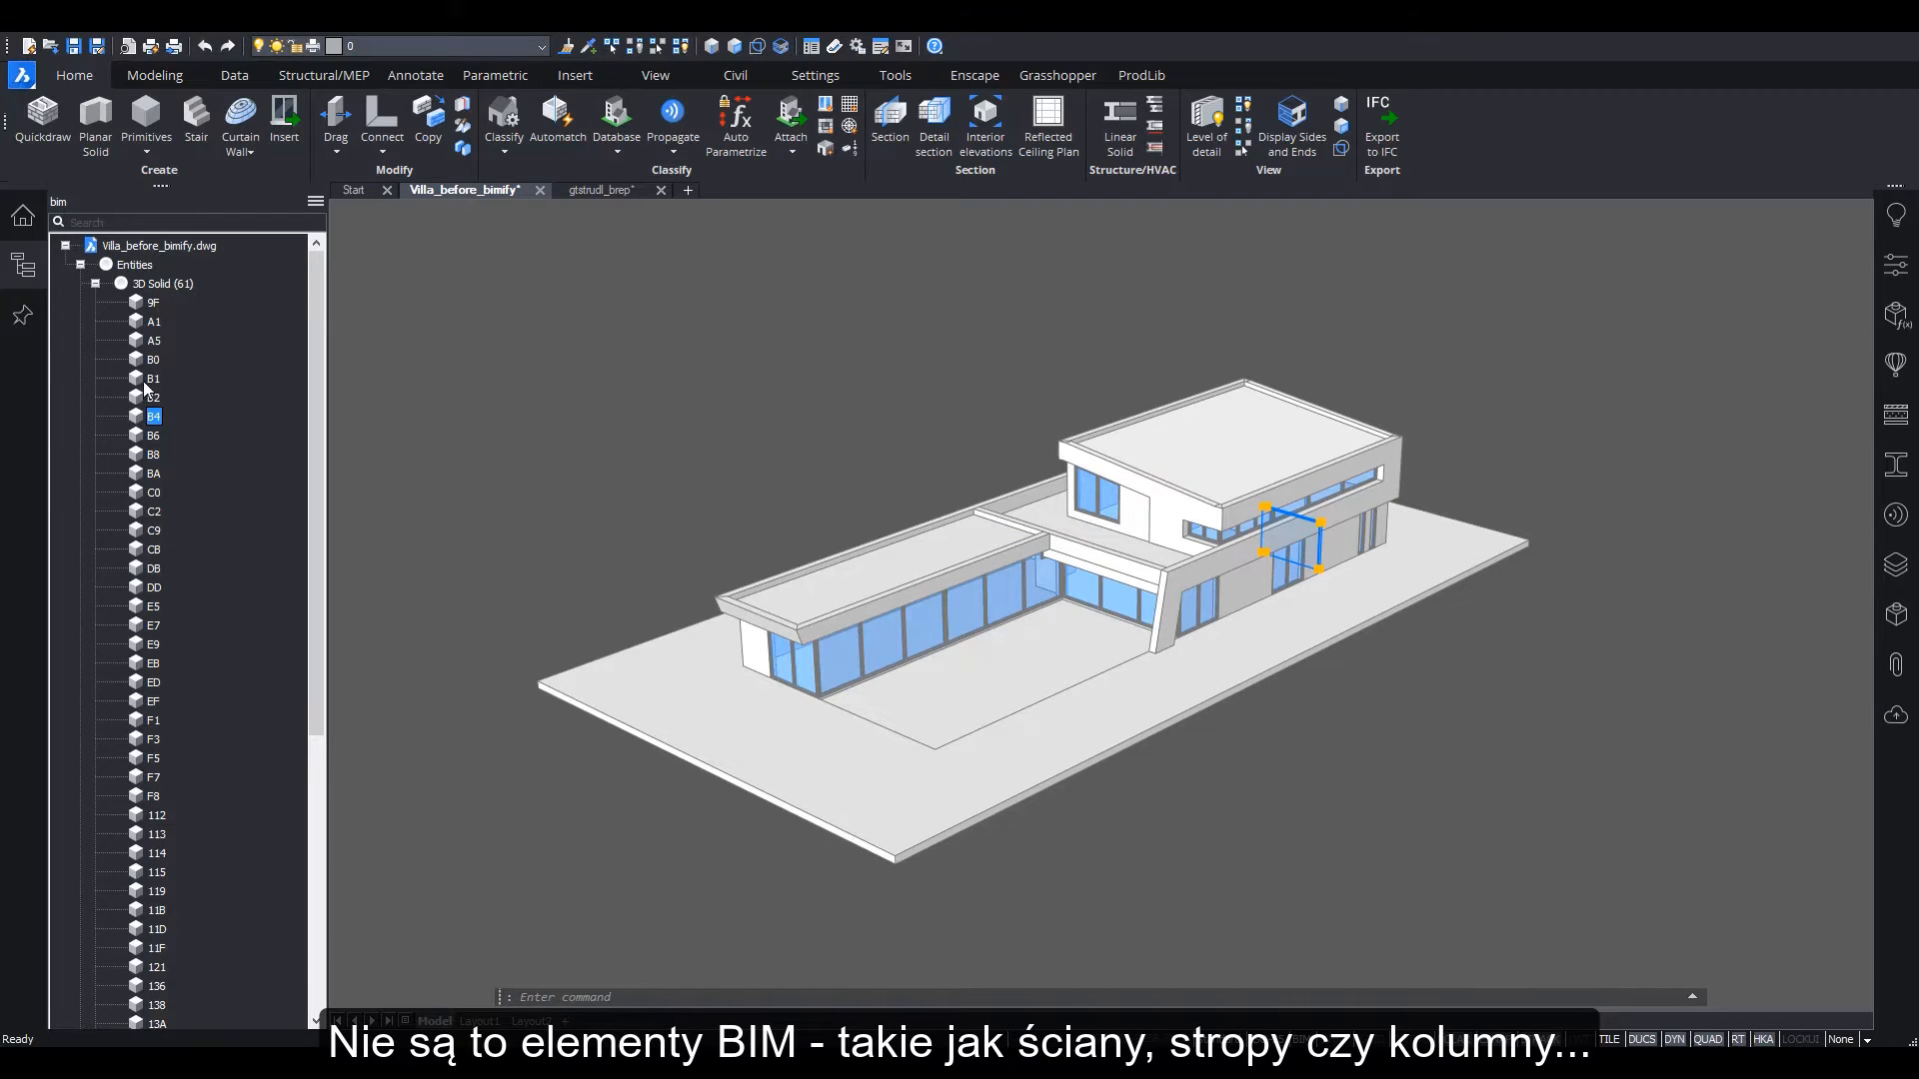
click(80, 264)
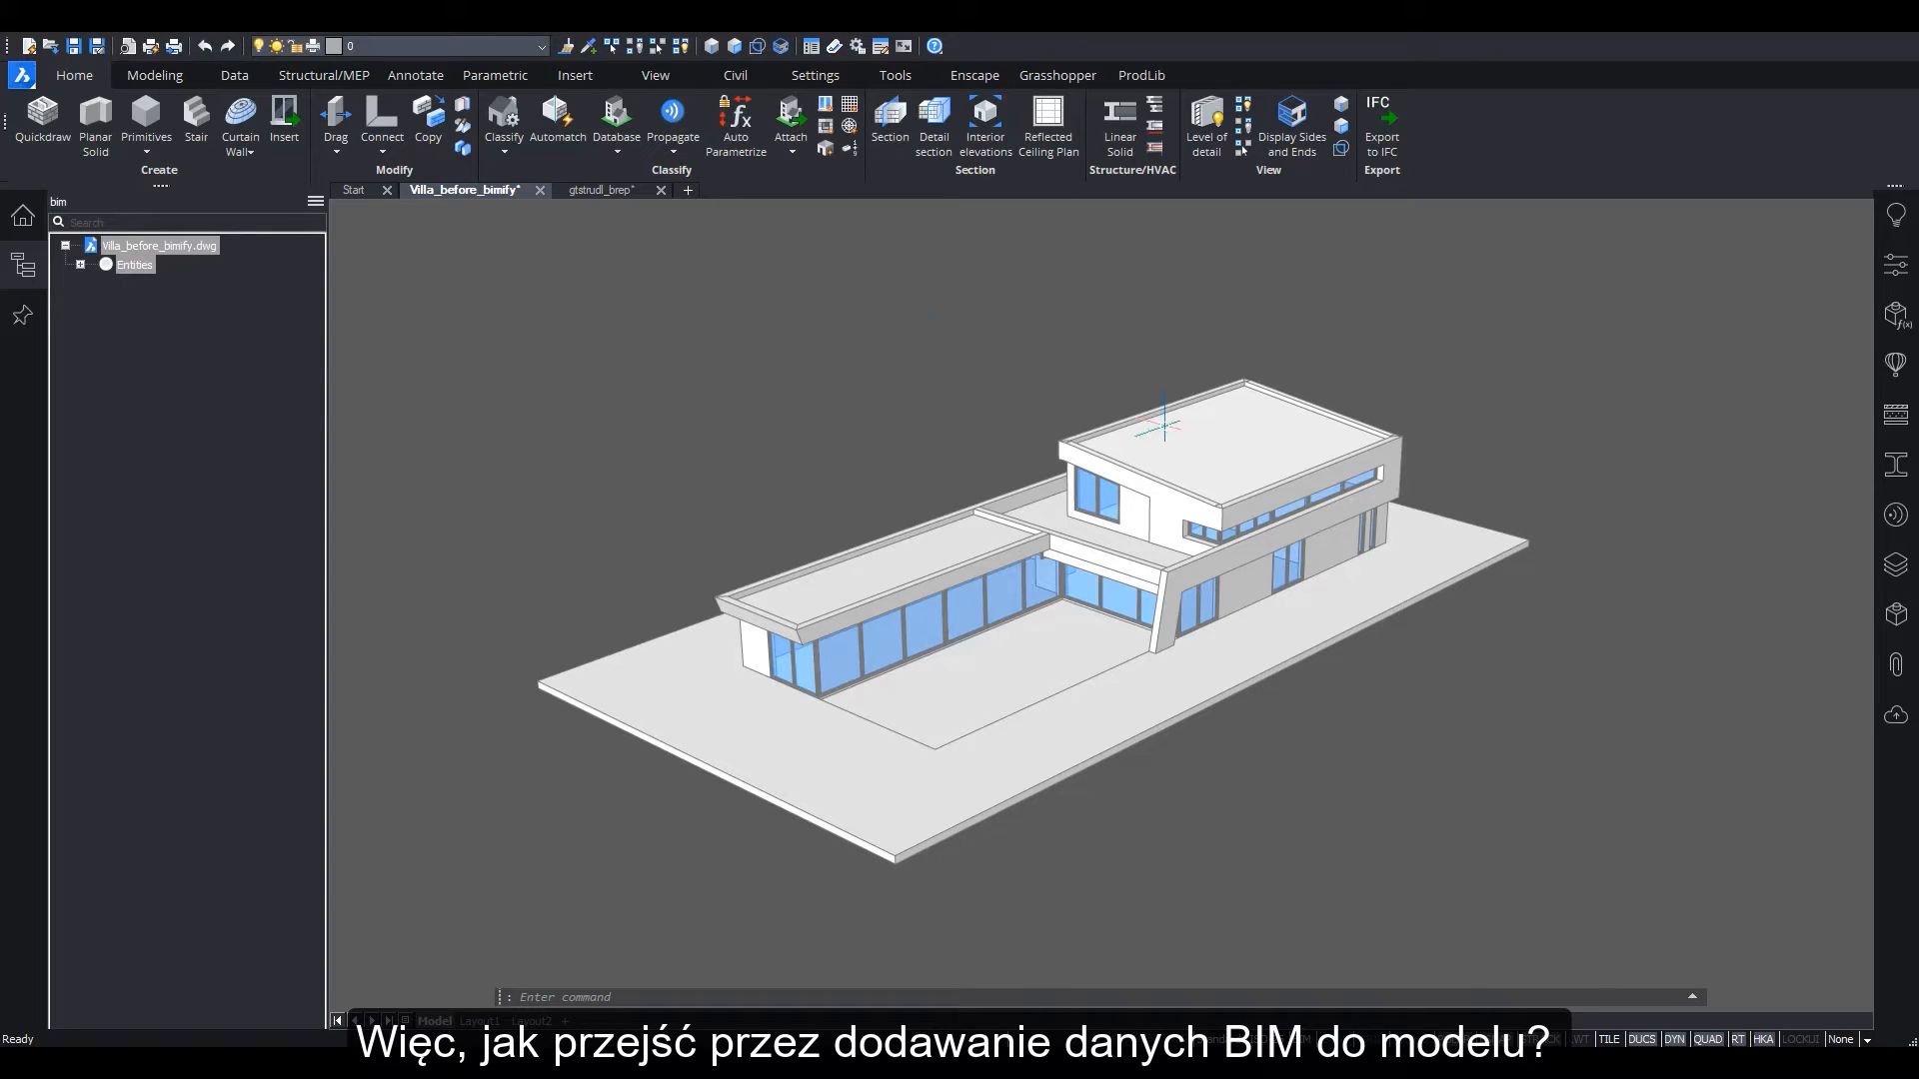
Classify the villa's upper roof solid as a Roof BIM element
mouse_move(1164, 440)
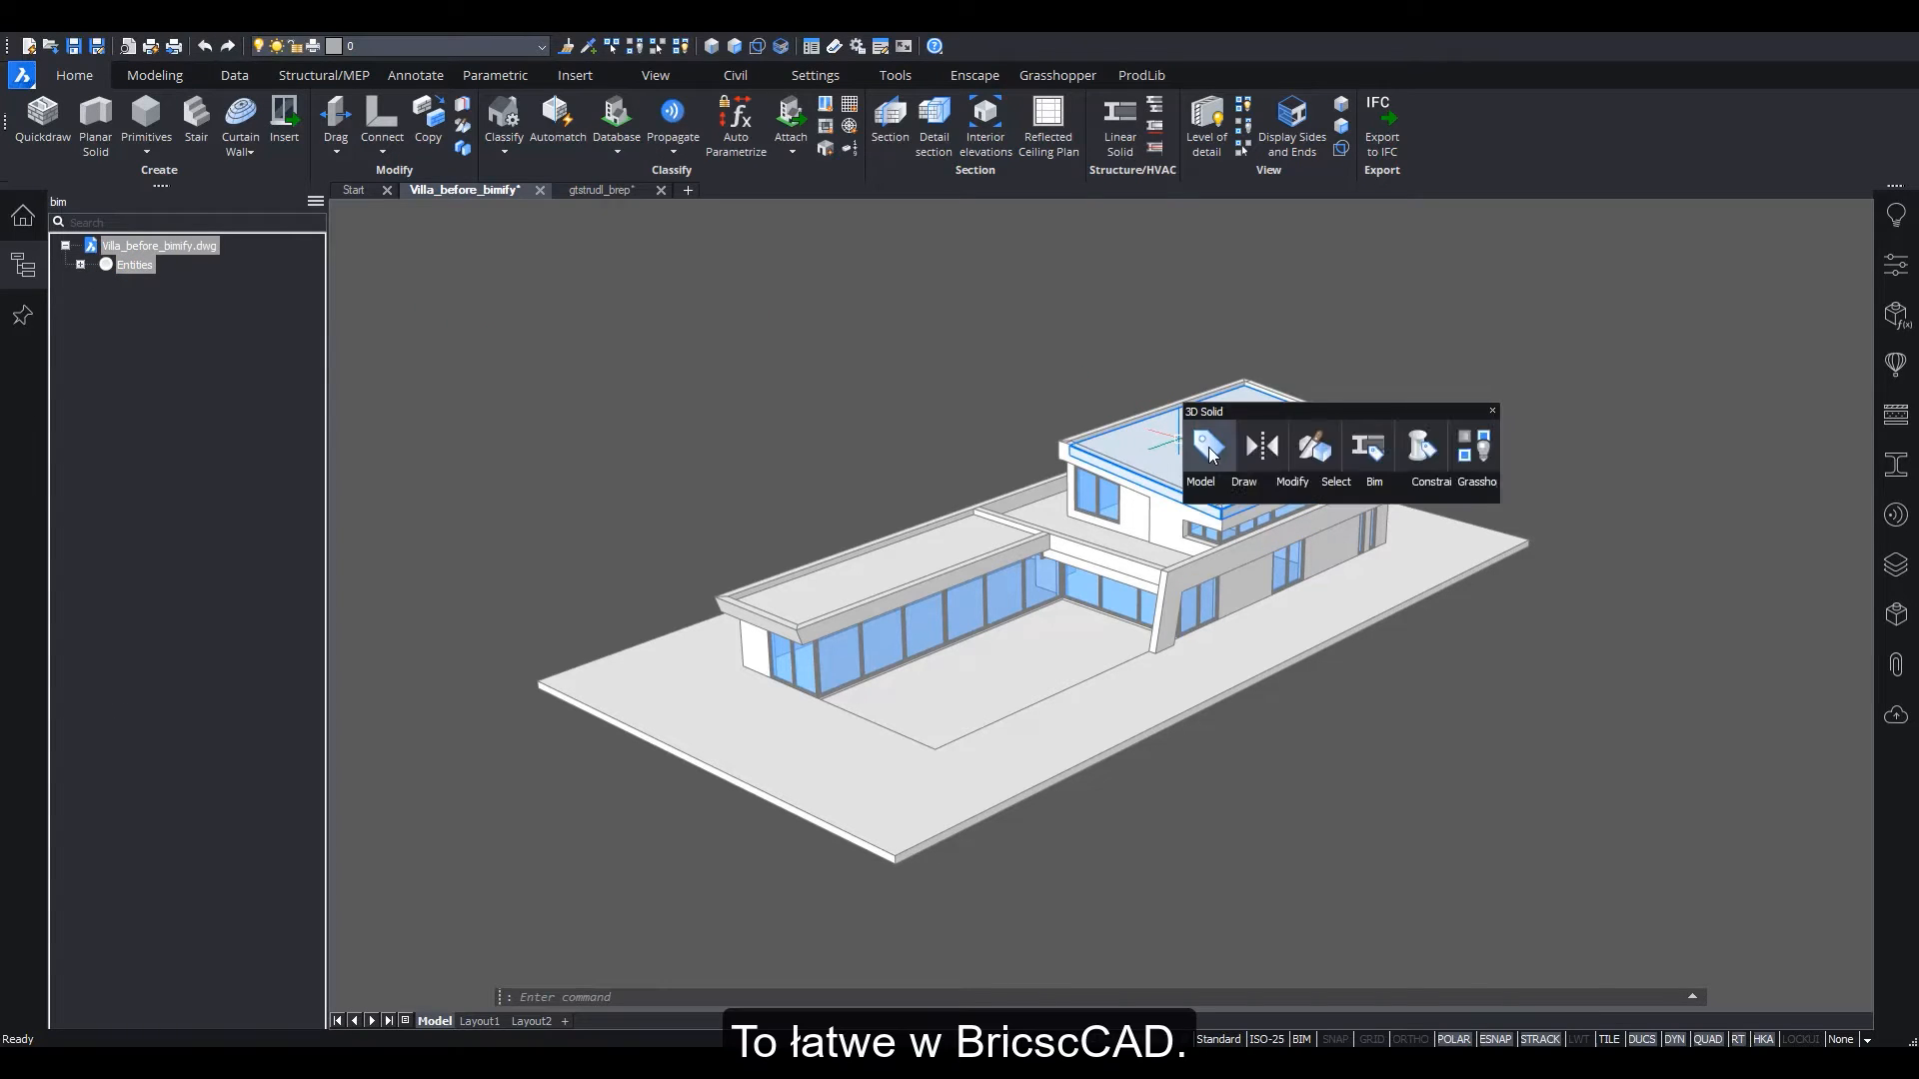
click(1210, 455)
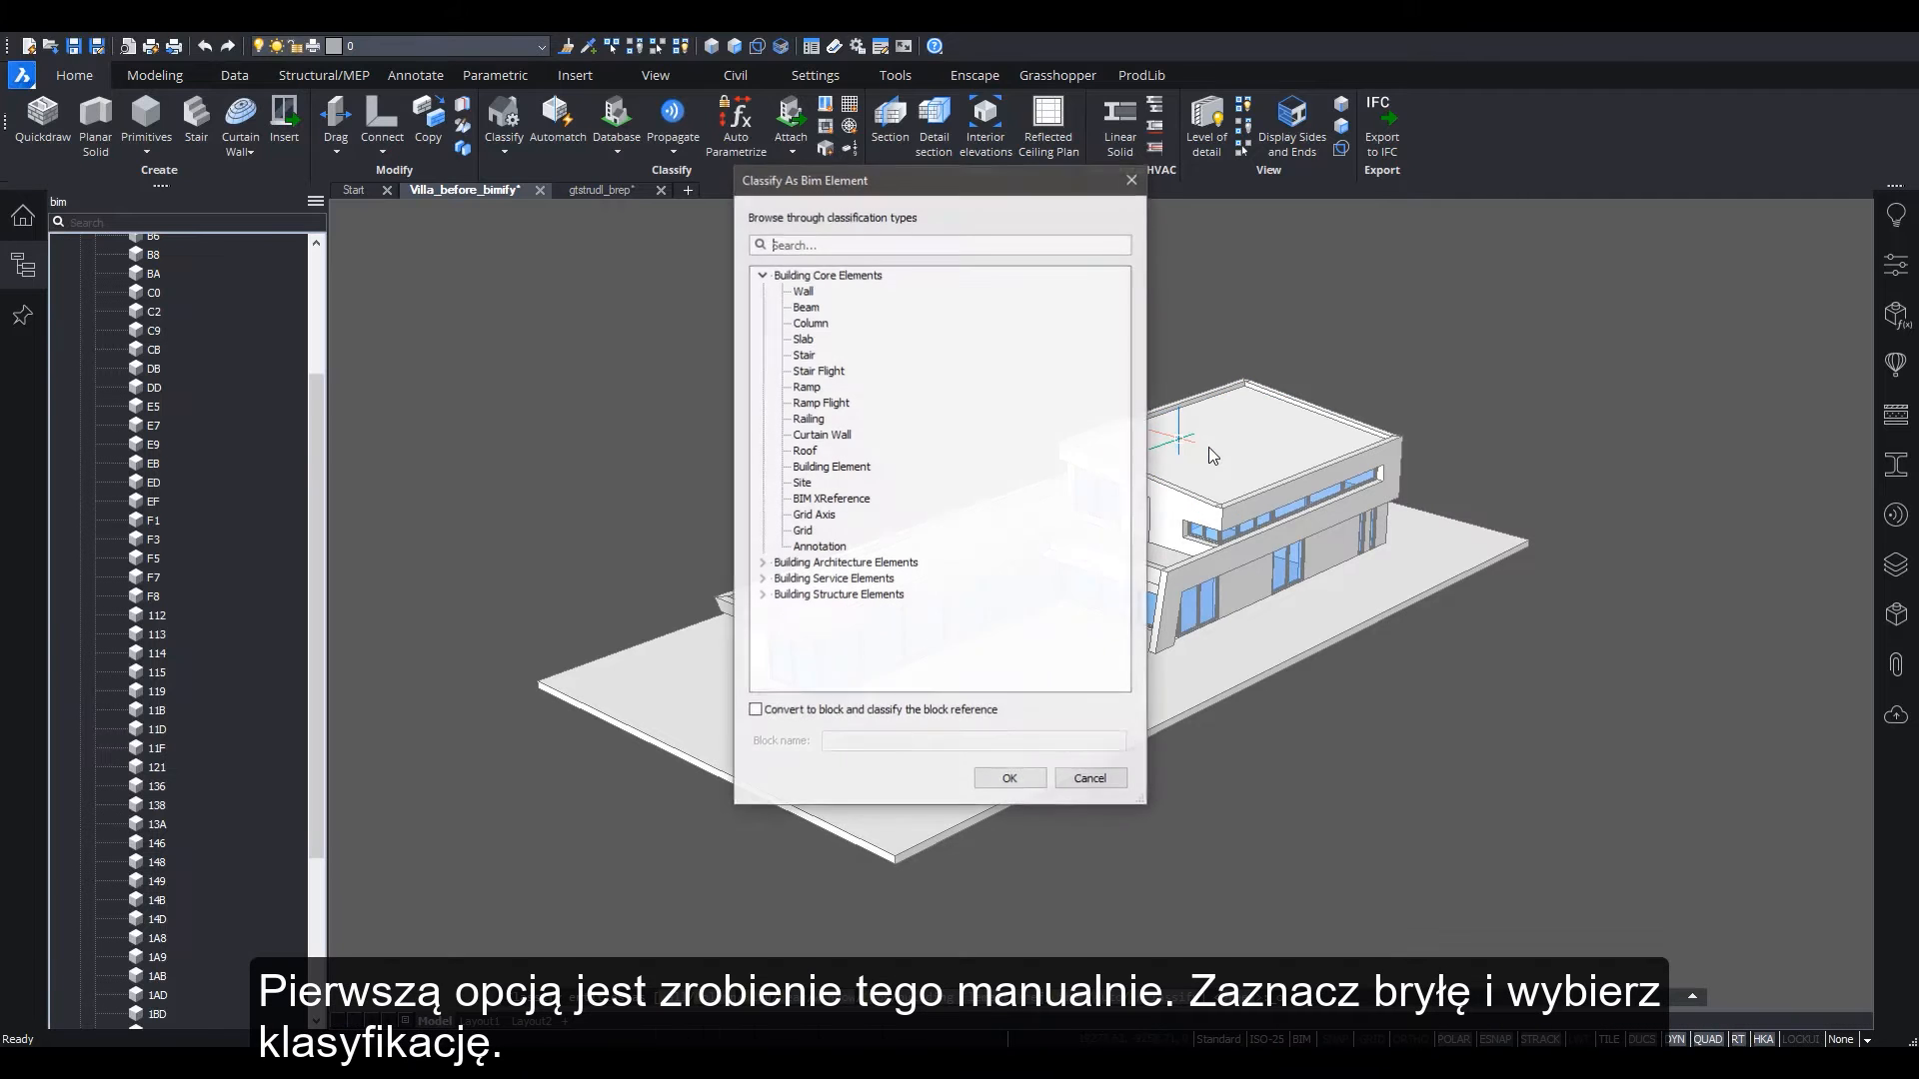
click(844, 244)
text(roof)
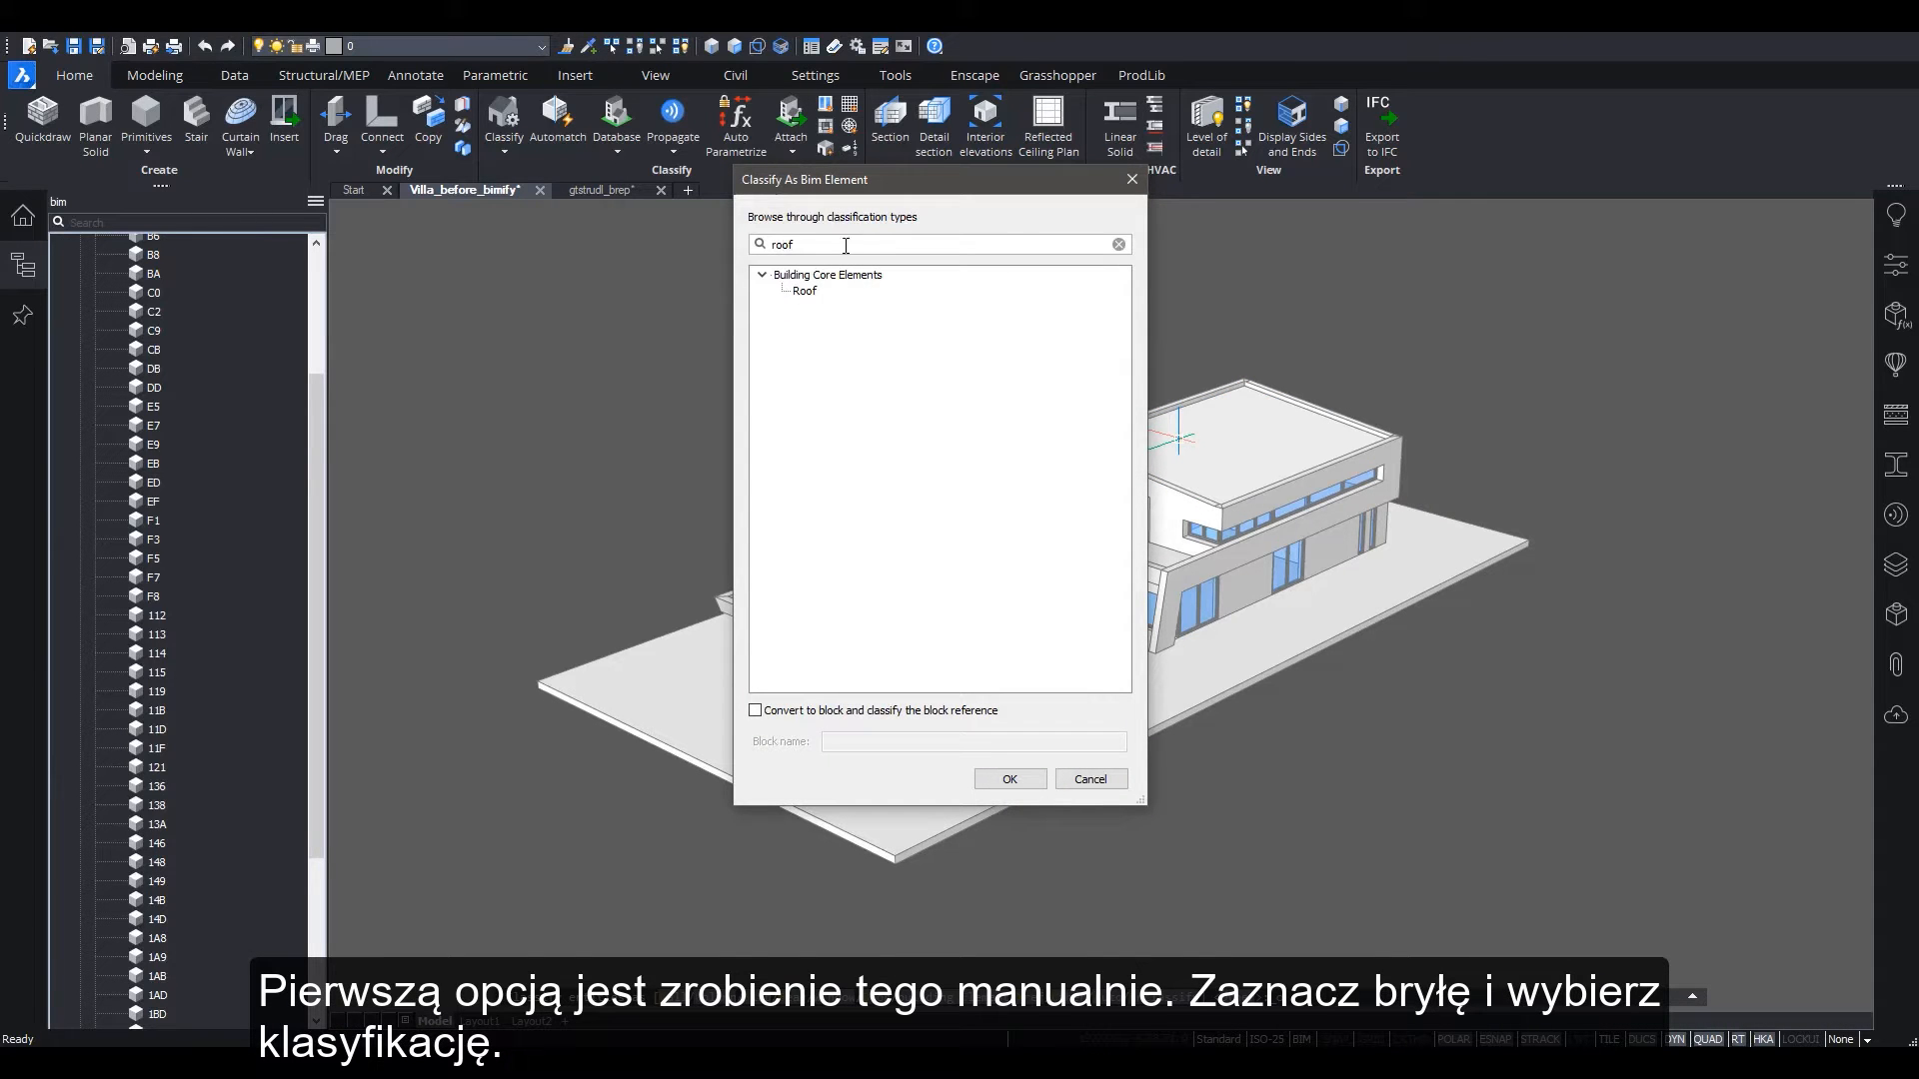
click(1009, 778)
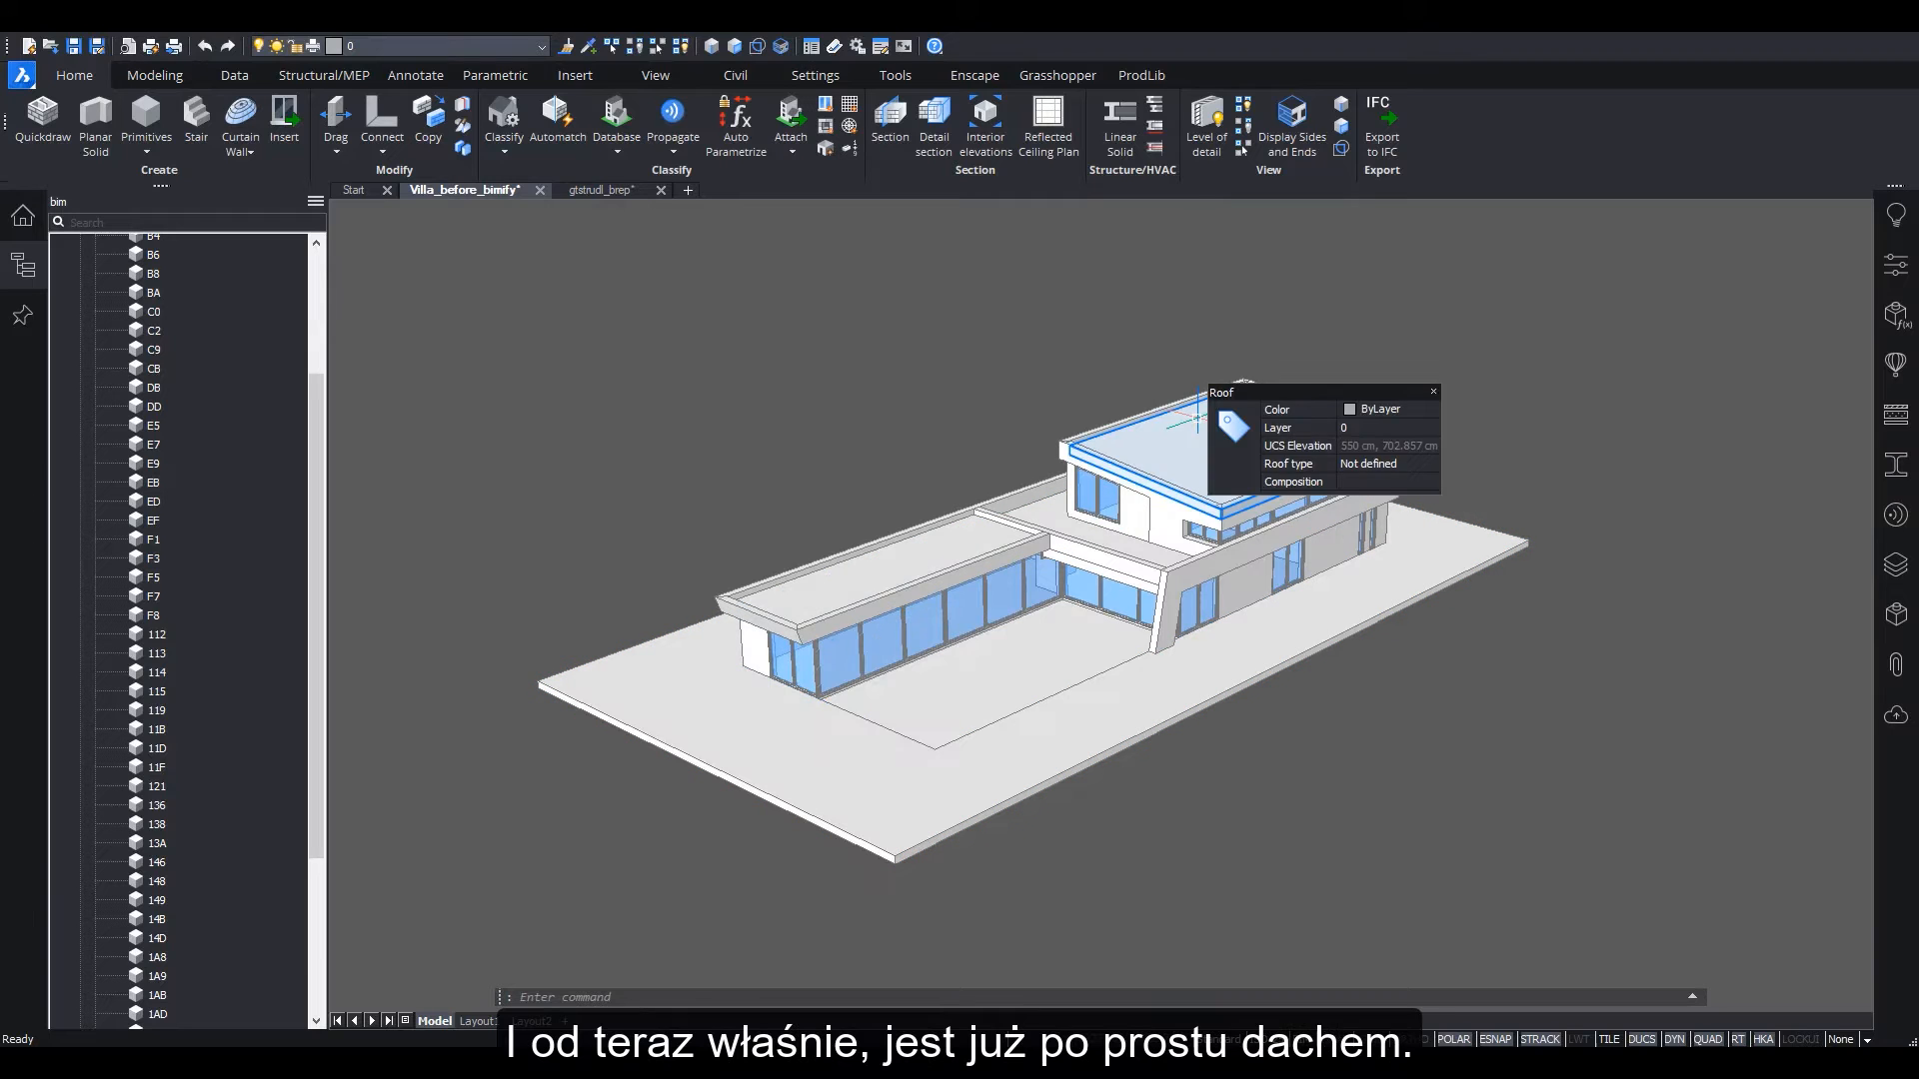
Examine the classified roof under Building Elements in the structure tree and review its BIM properties
scroll(210, 369, up, 4)
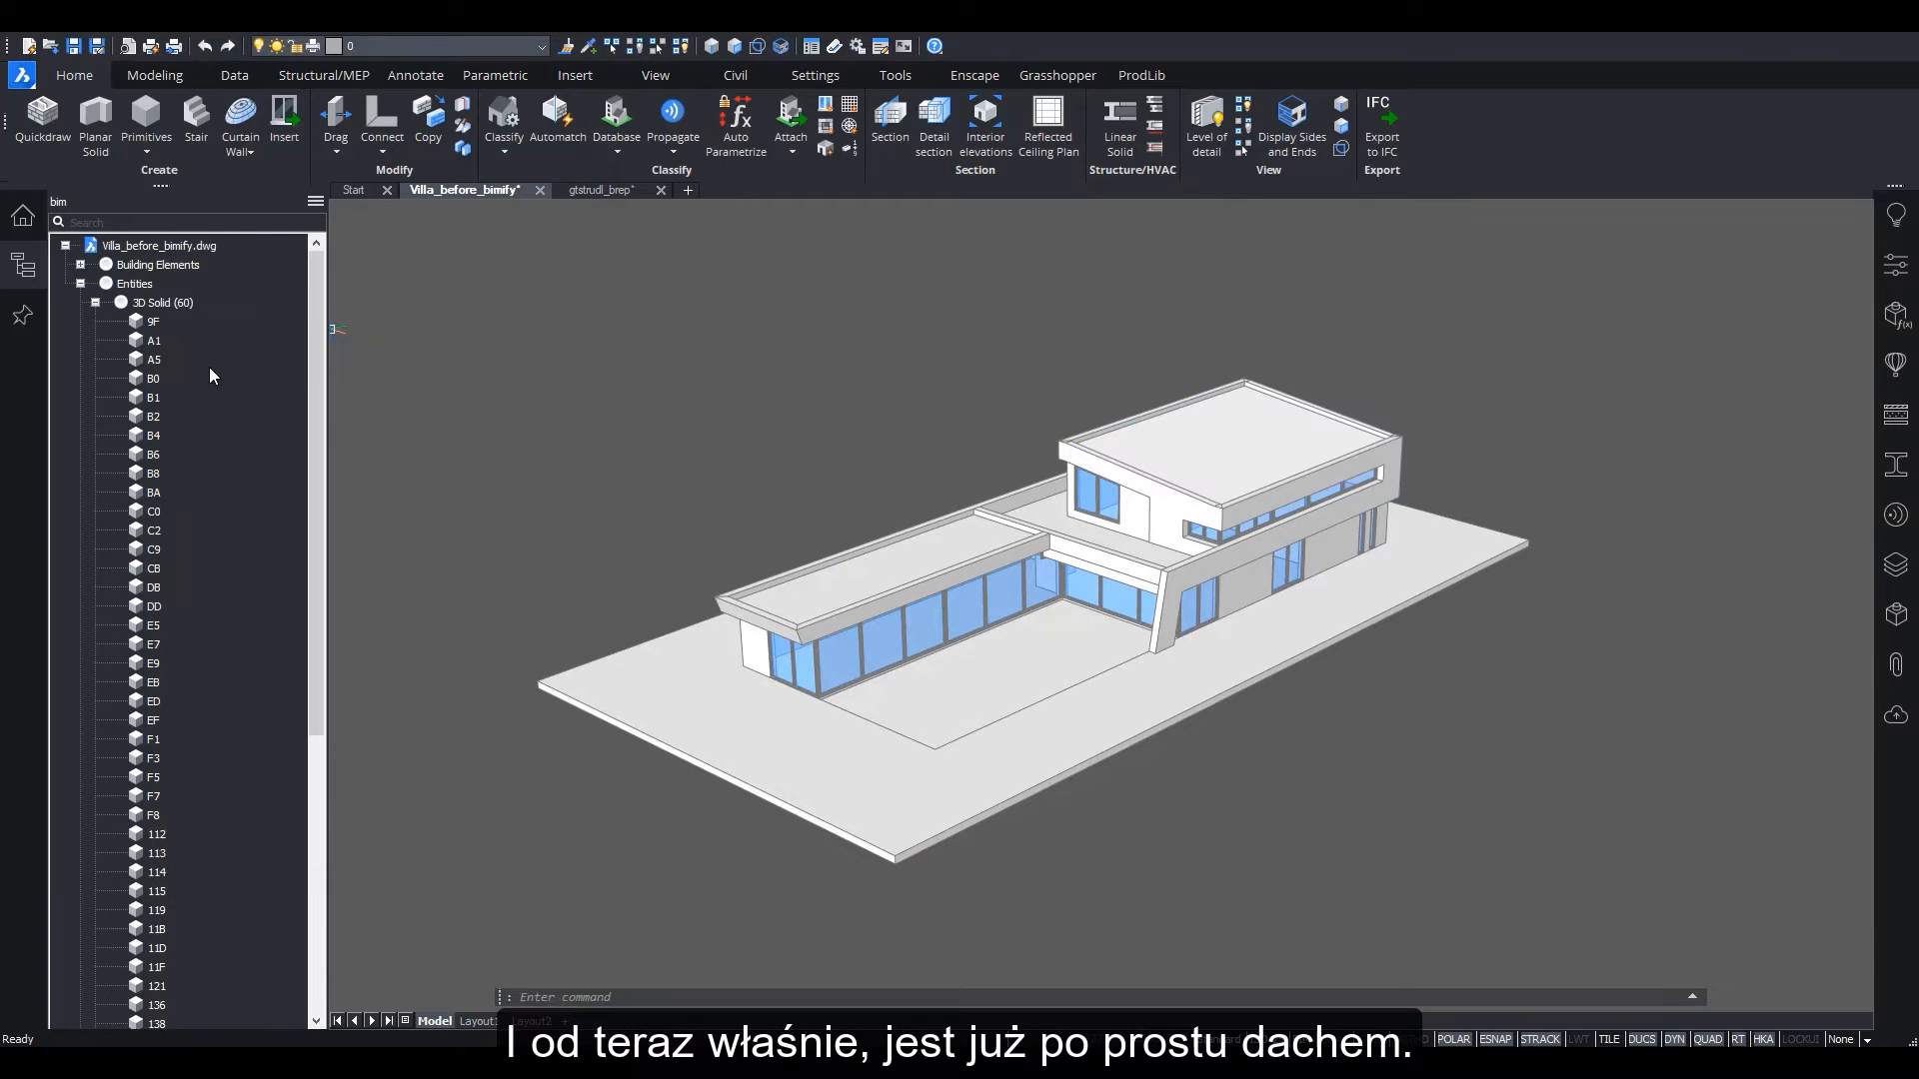
click(86, 264)
click(81, 264)
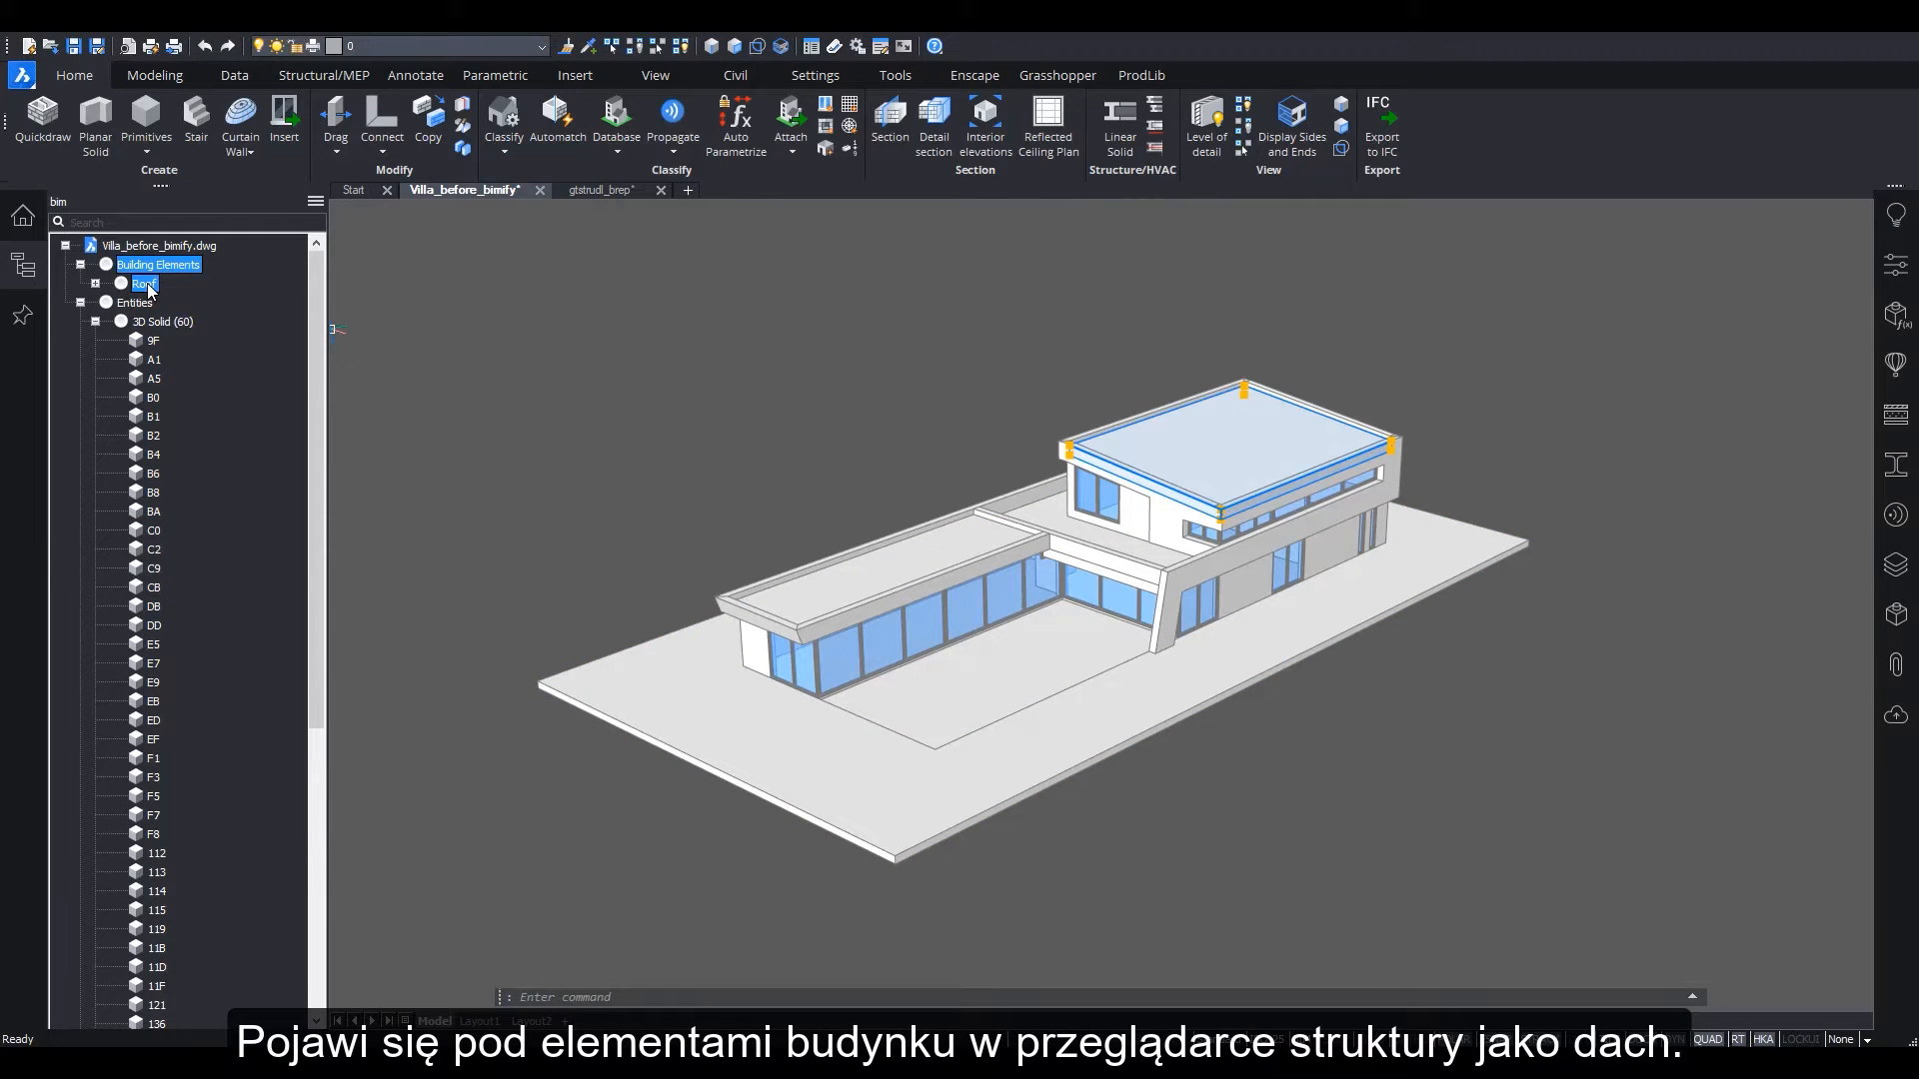
key(Escape)
click(1896, 265)
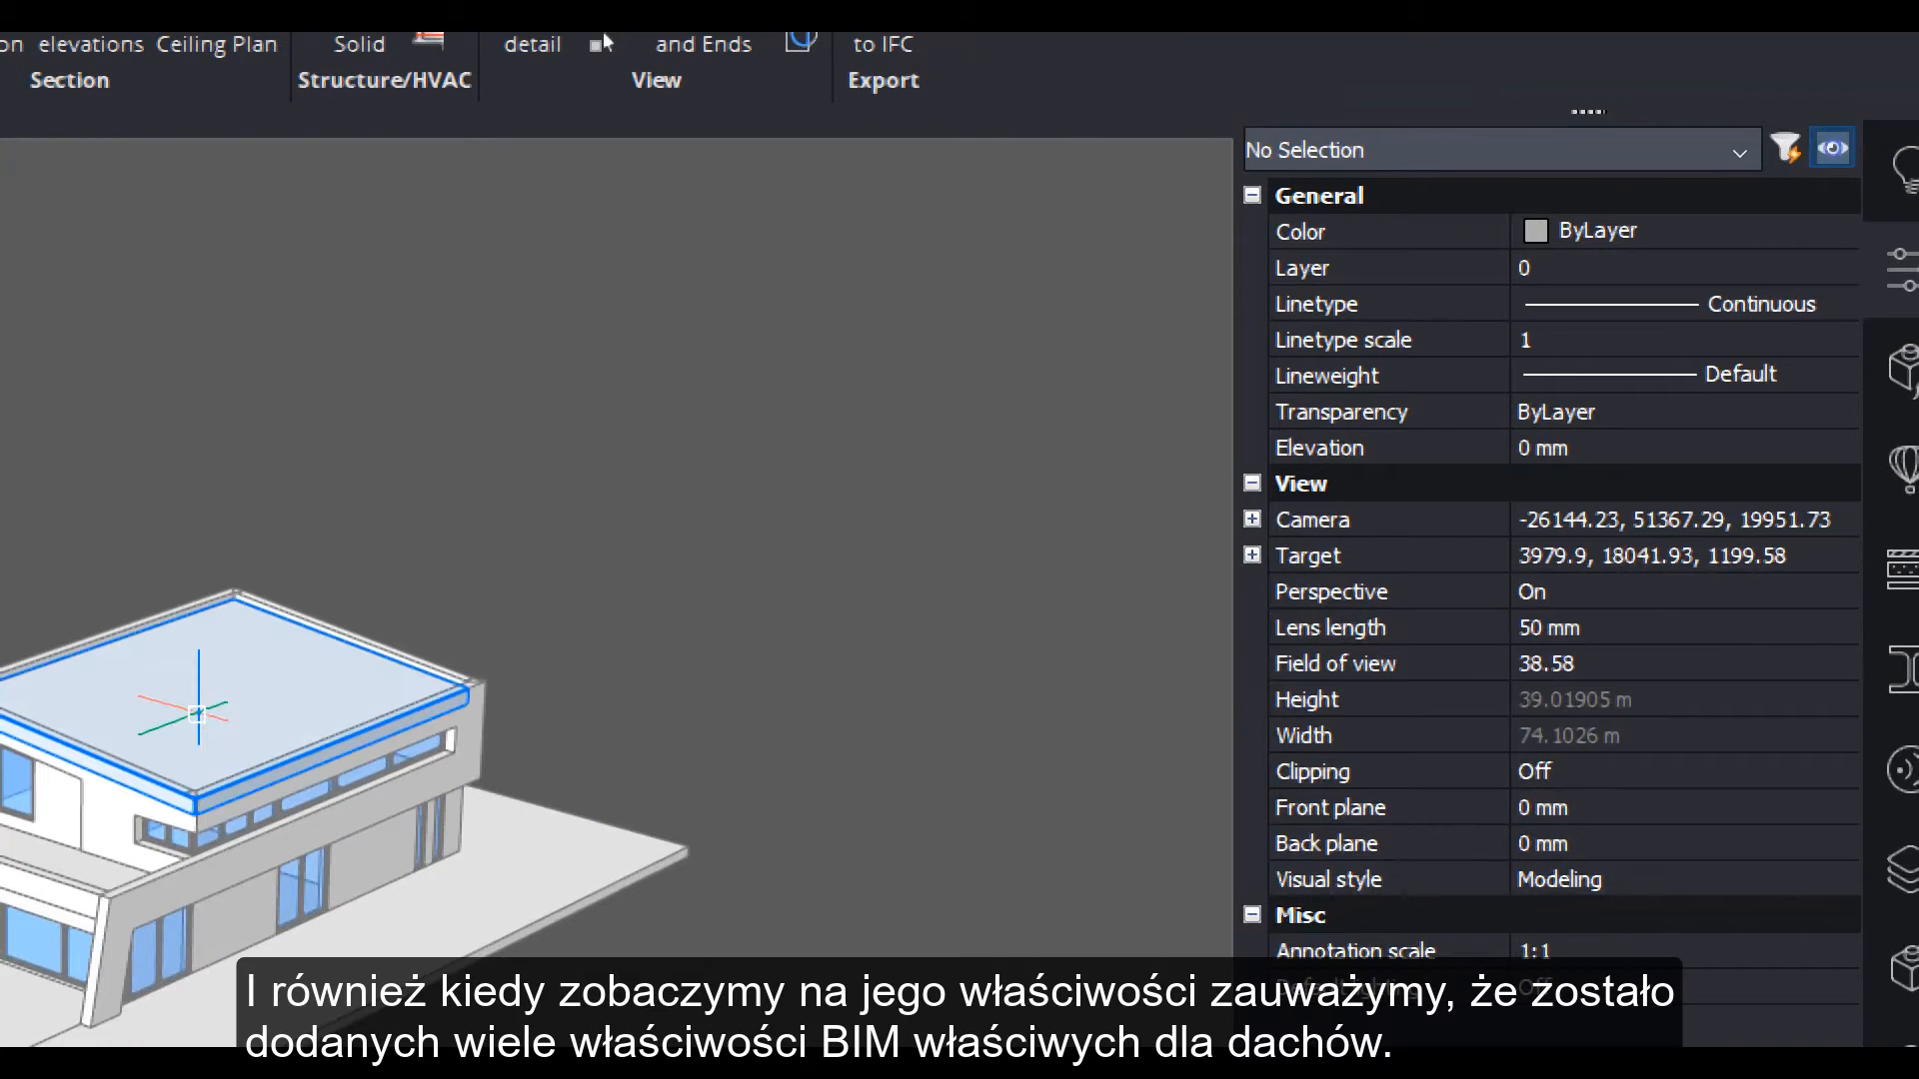
click(197, 710)
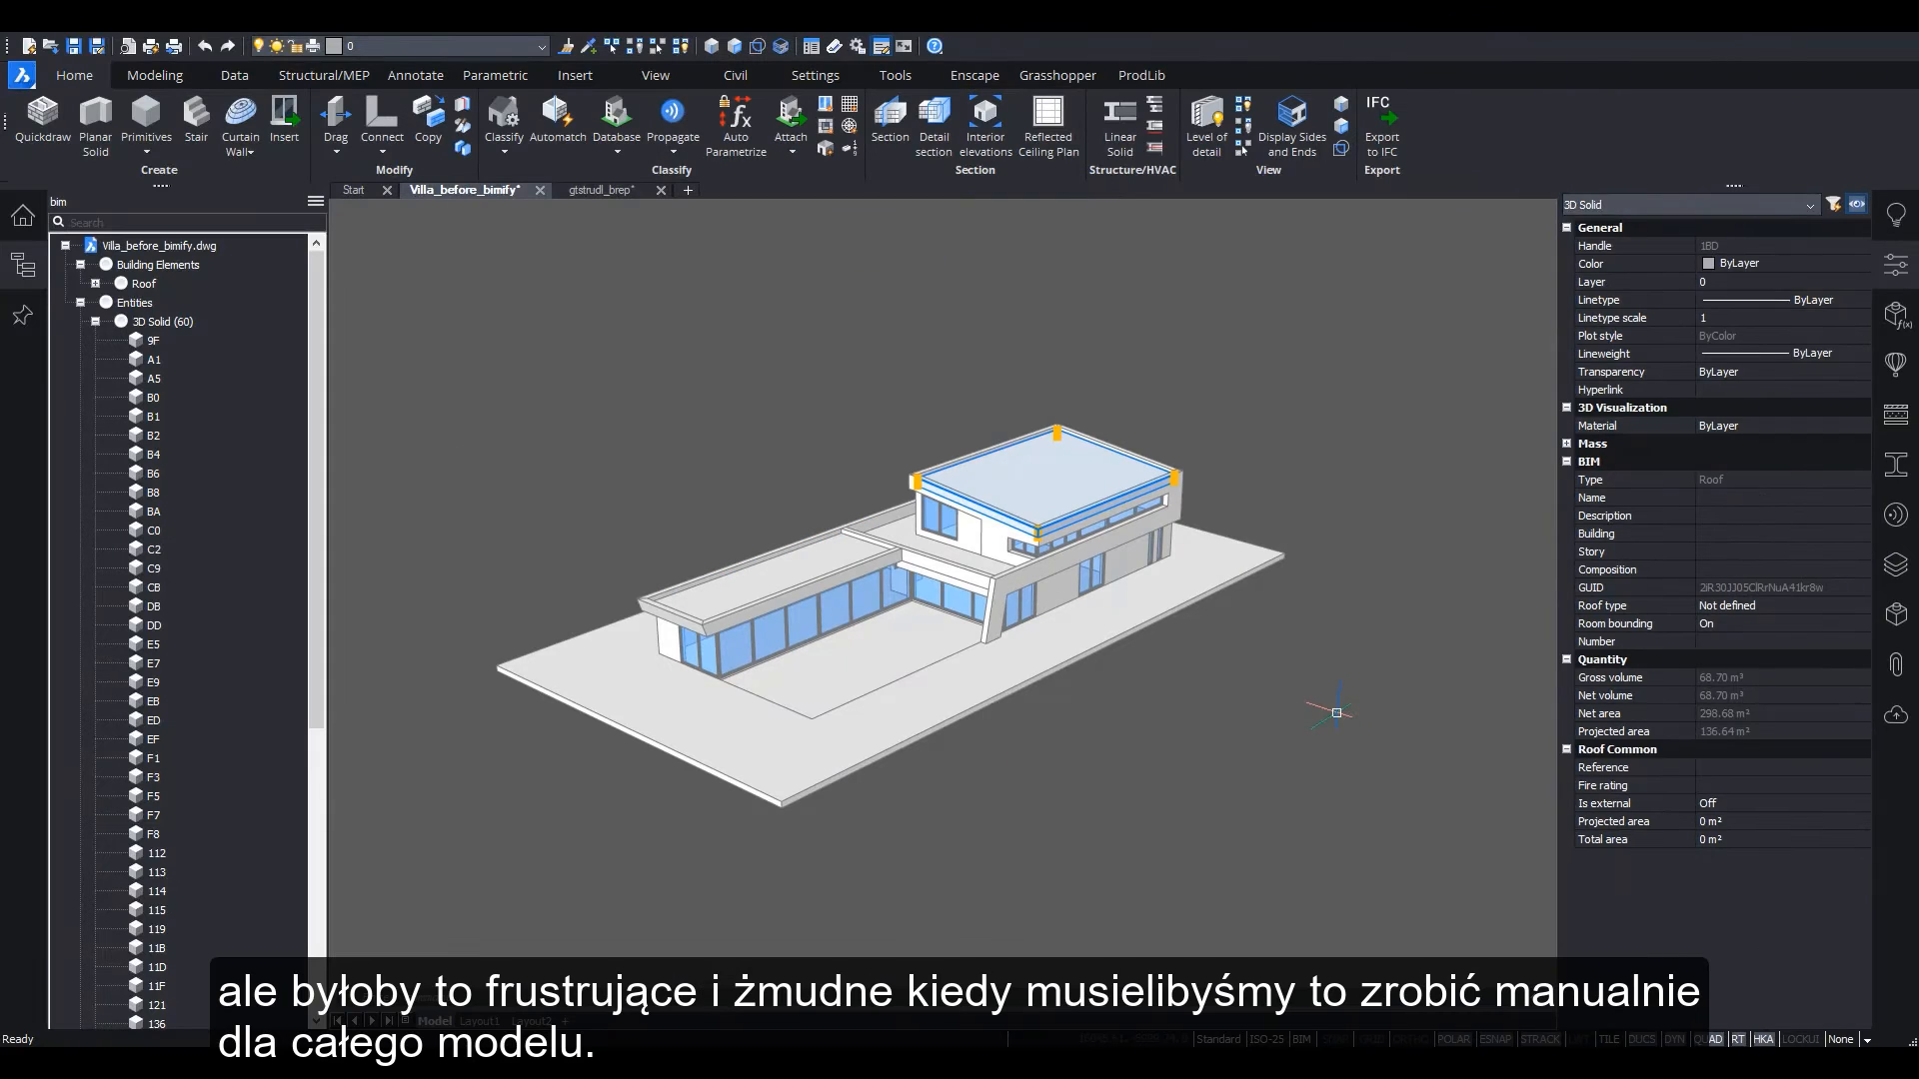
key(Escape)
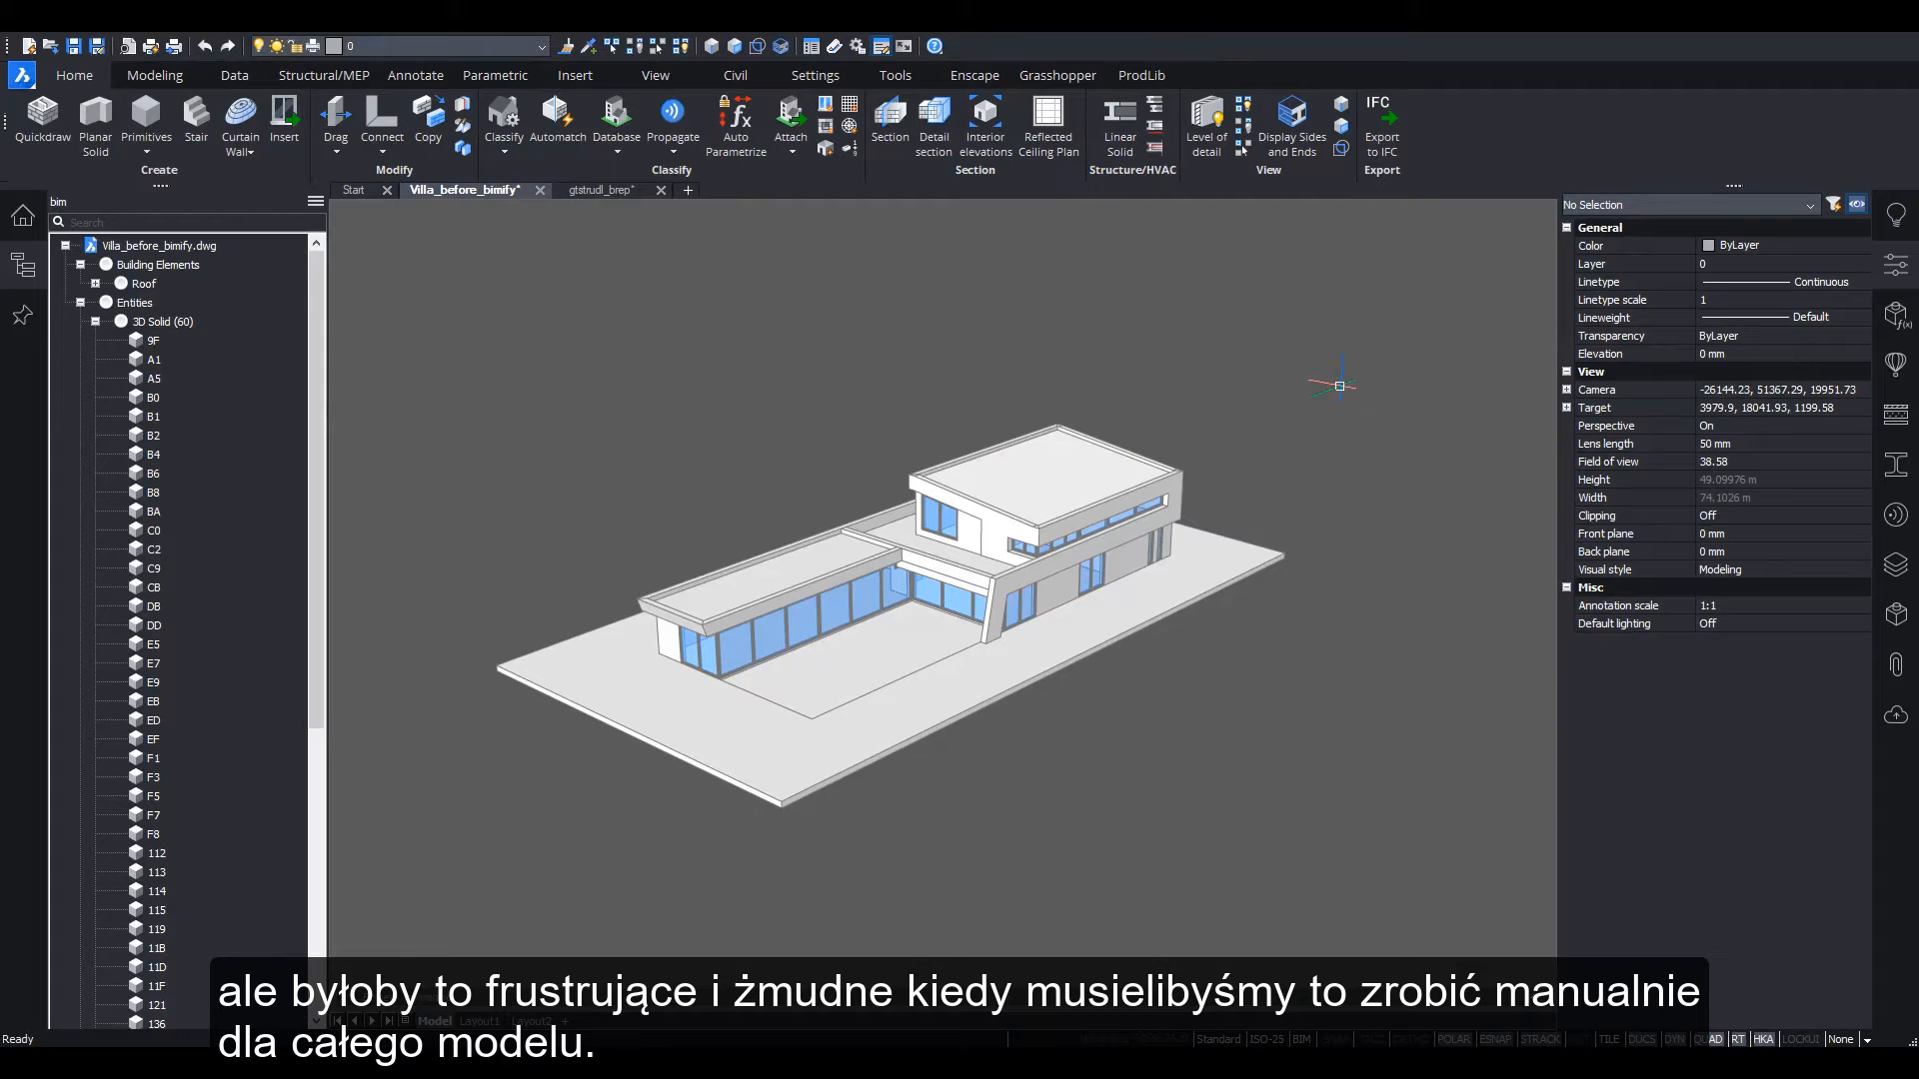
Classify the whole villa model automatically with Bimify and expand the building's Floor 0 in the structure tree to inspect its doors and windows
click(504, 150)
click(531, 183)
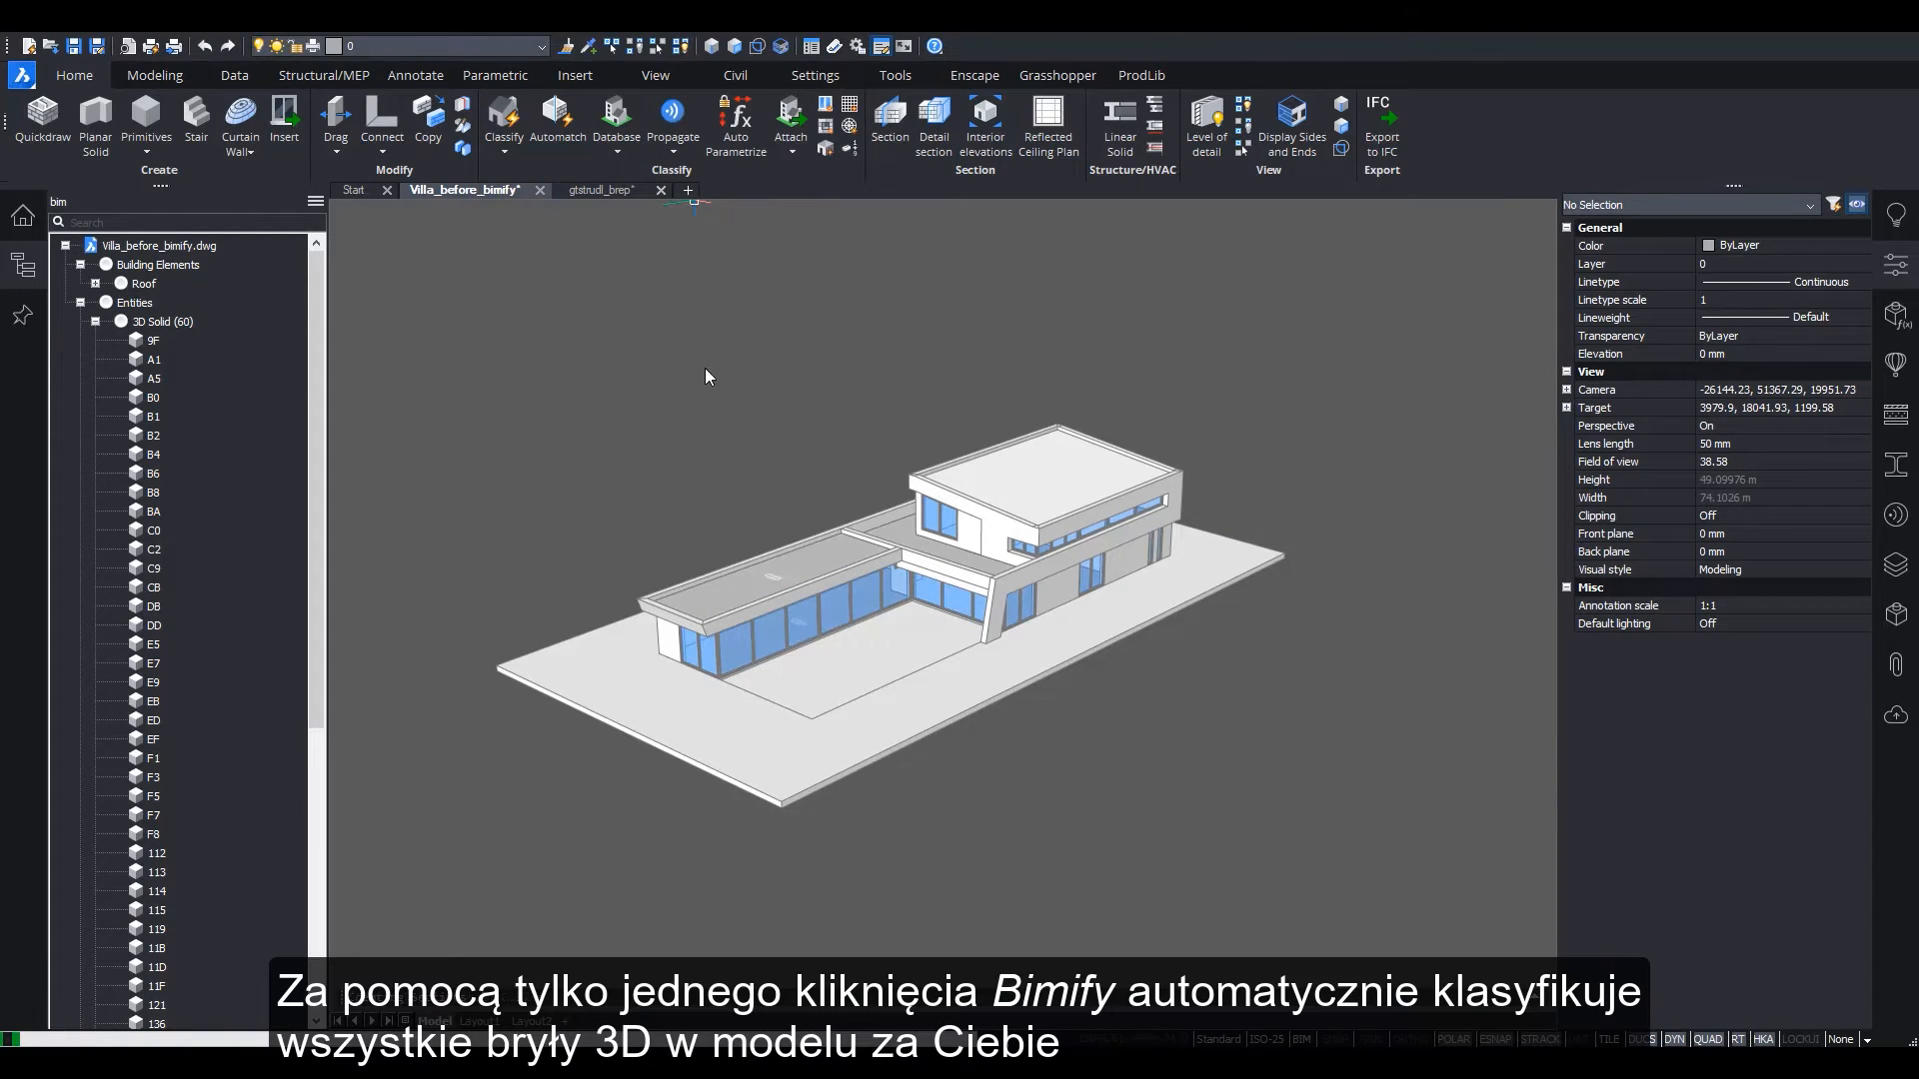
click(96, 302)
click(109, 322)
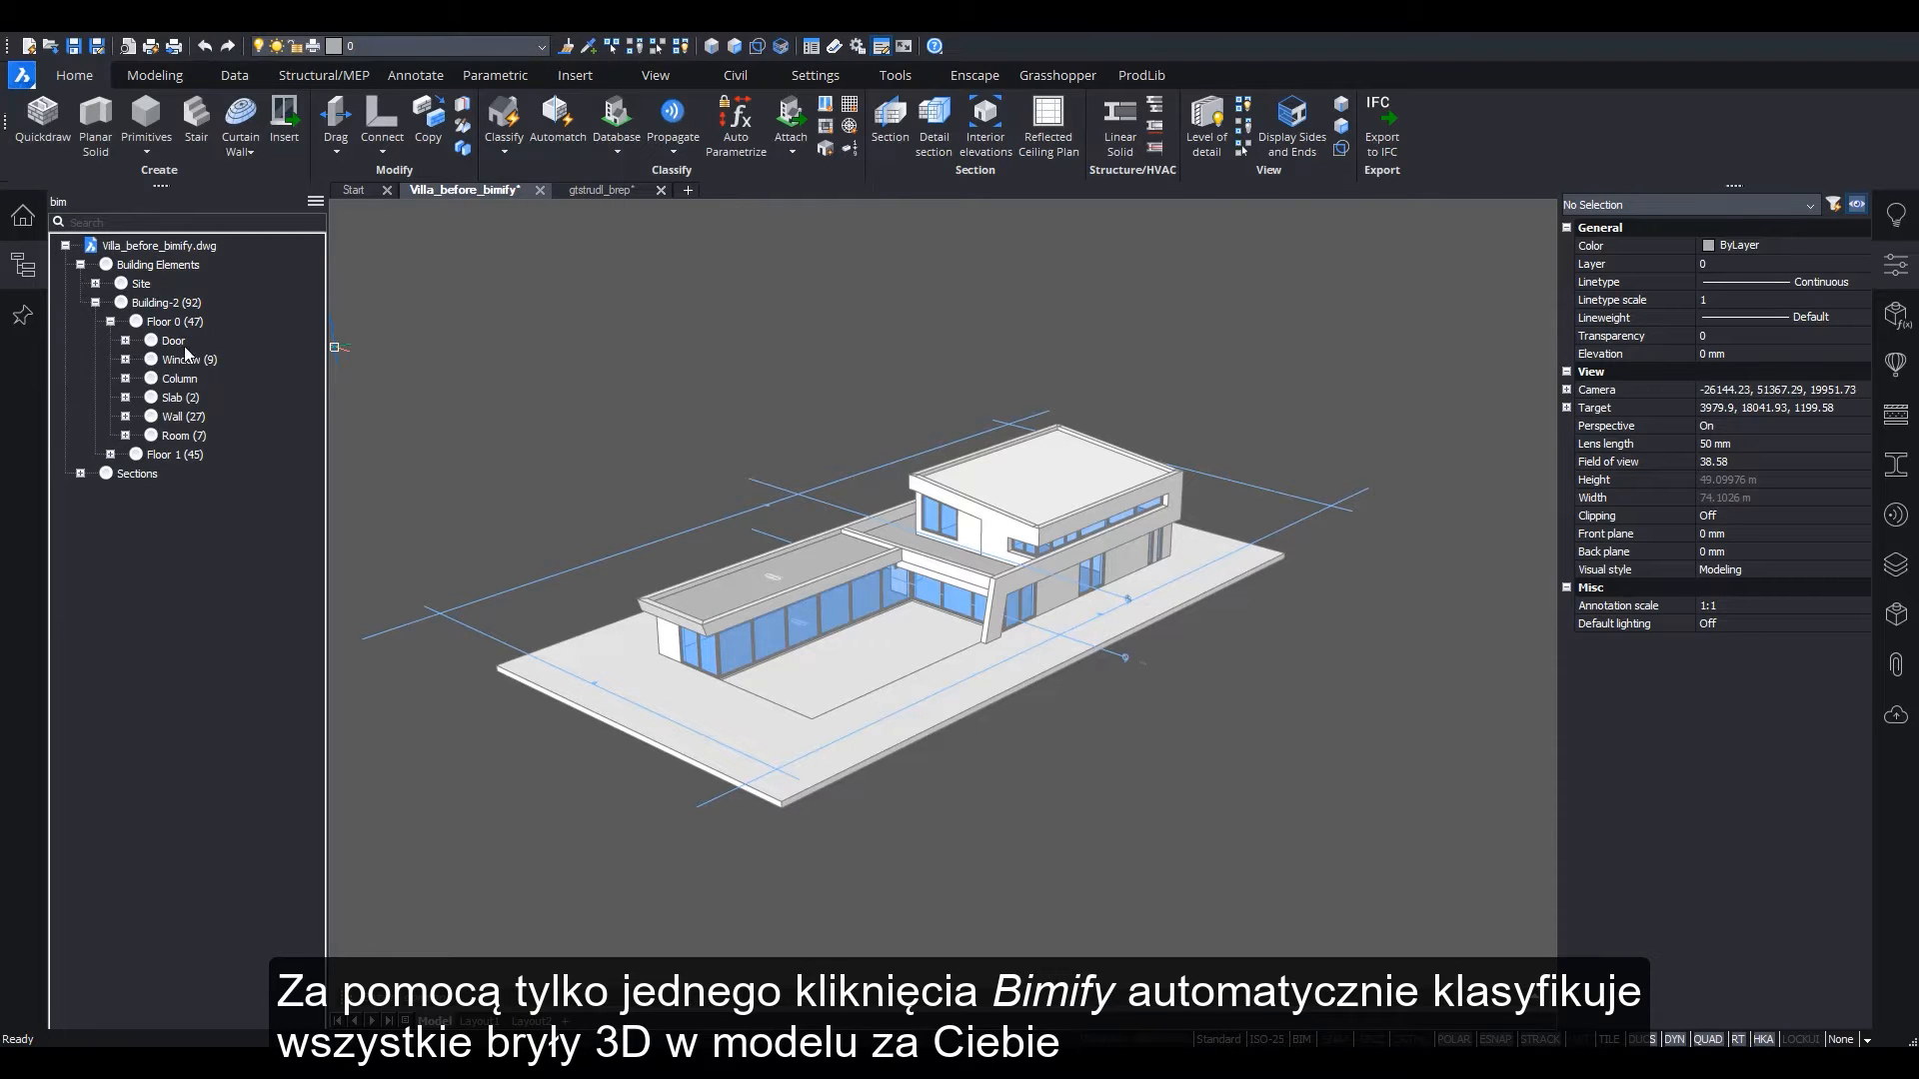
click(180, 342)
click(181, 360)
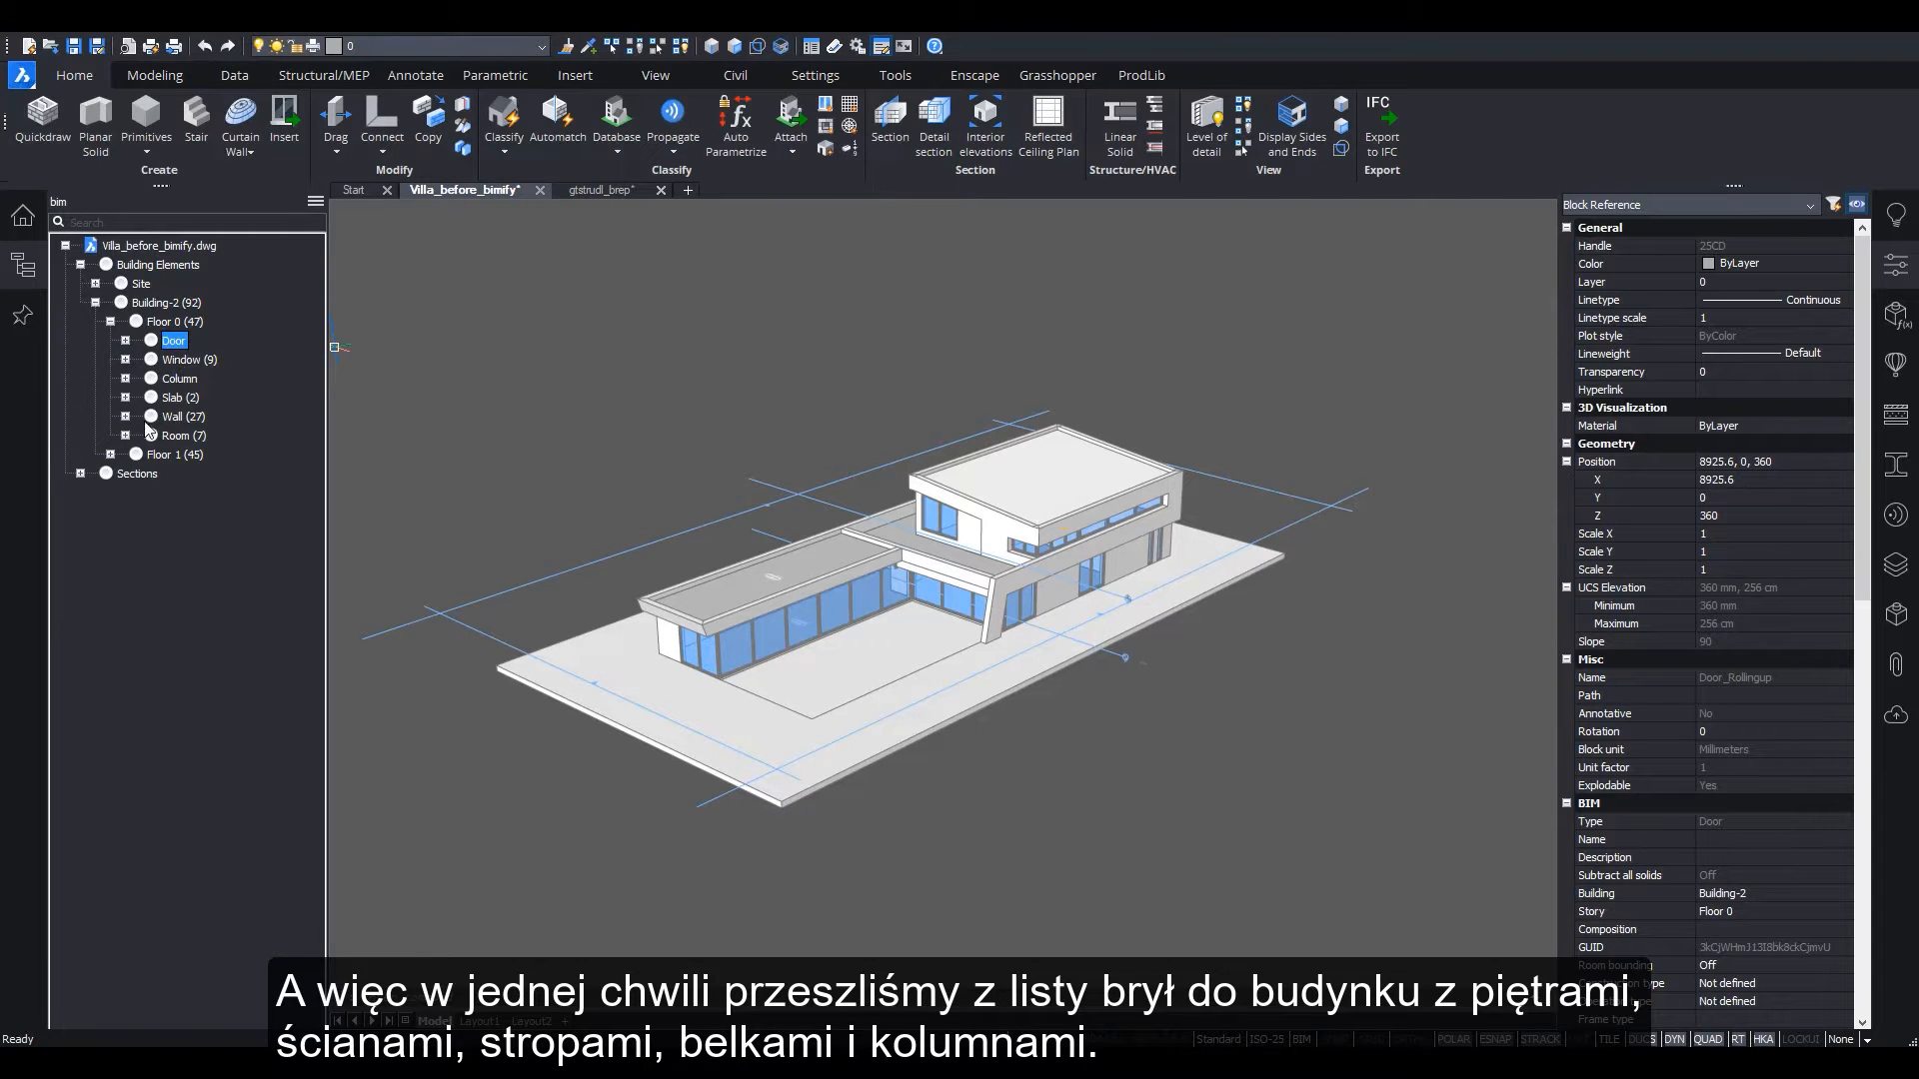
Expand the villa's Floor 1 in the structure tree and examine its beams, slabs and roof
click(110, 455)
click(178, 473)
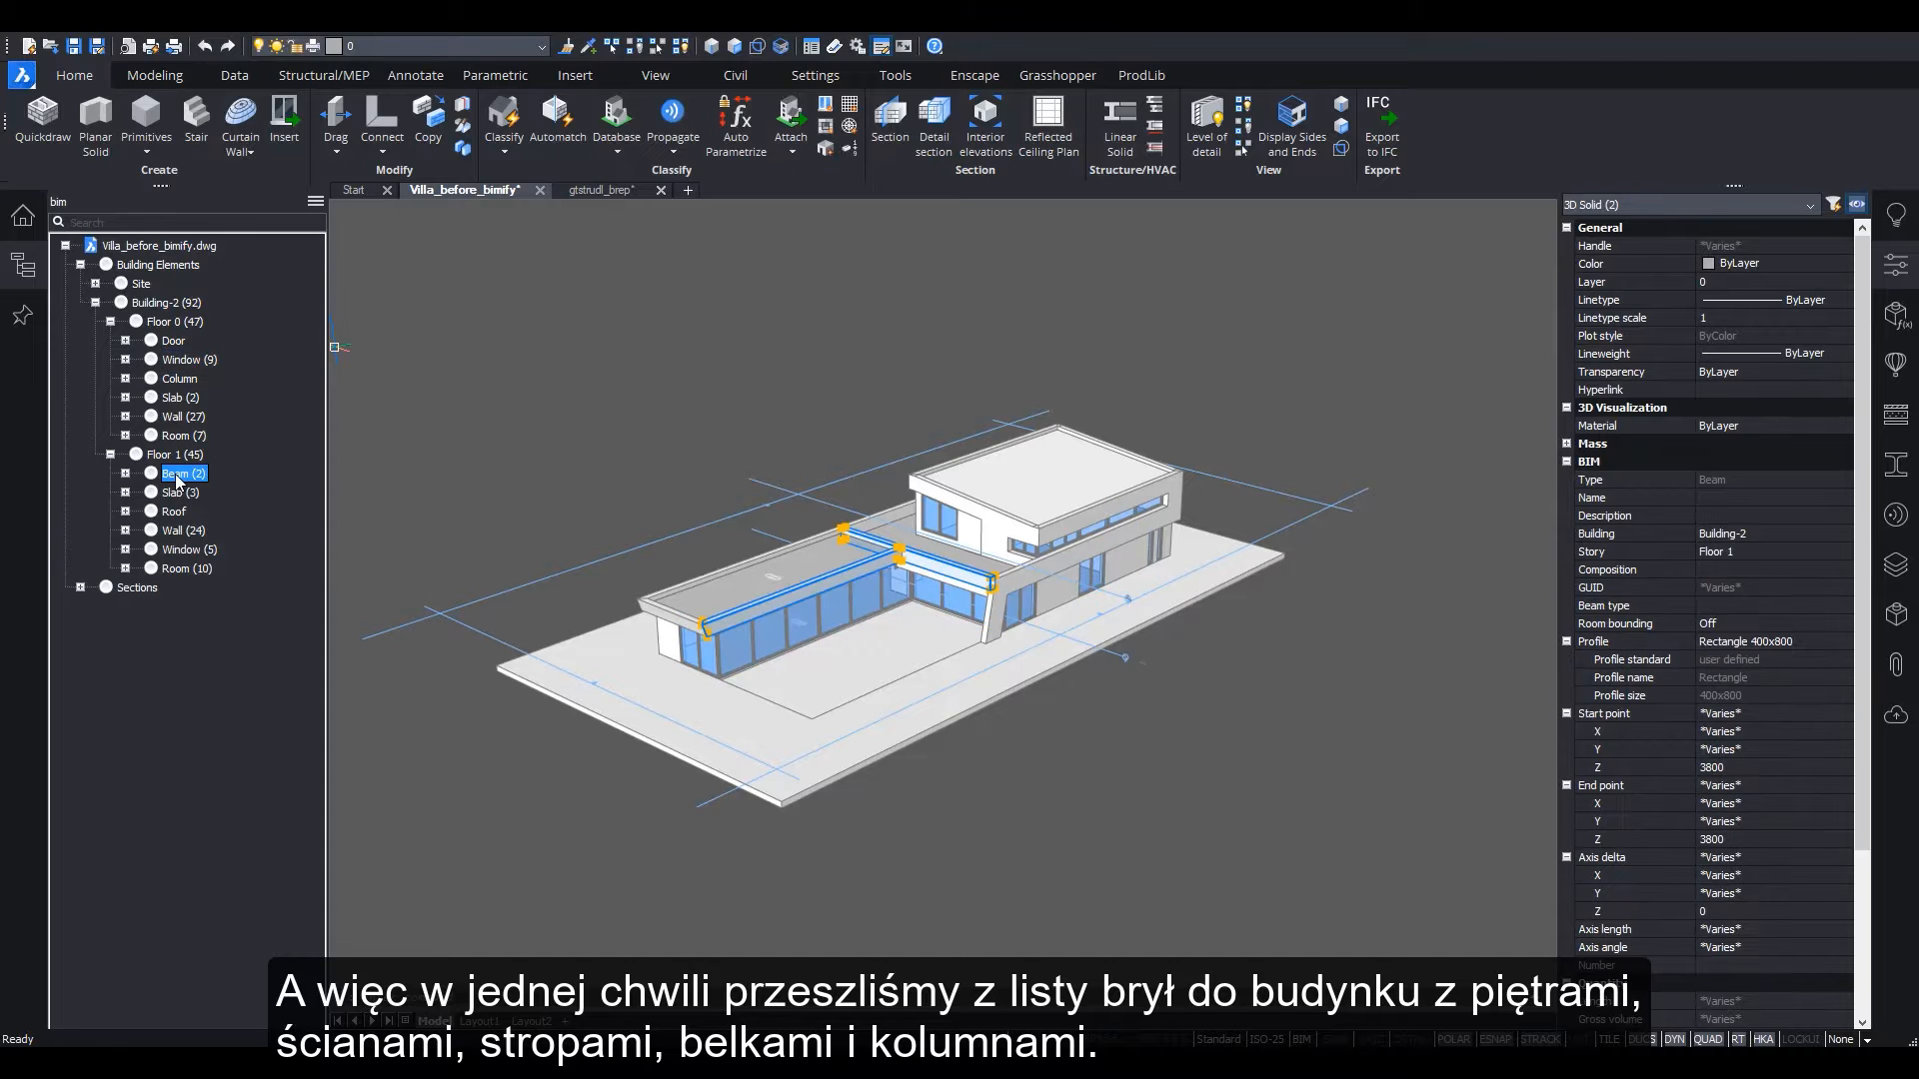
key(Down)
key(Down)
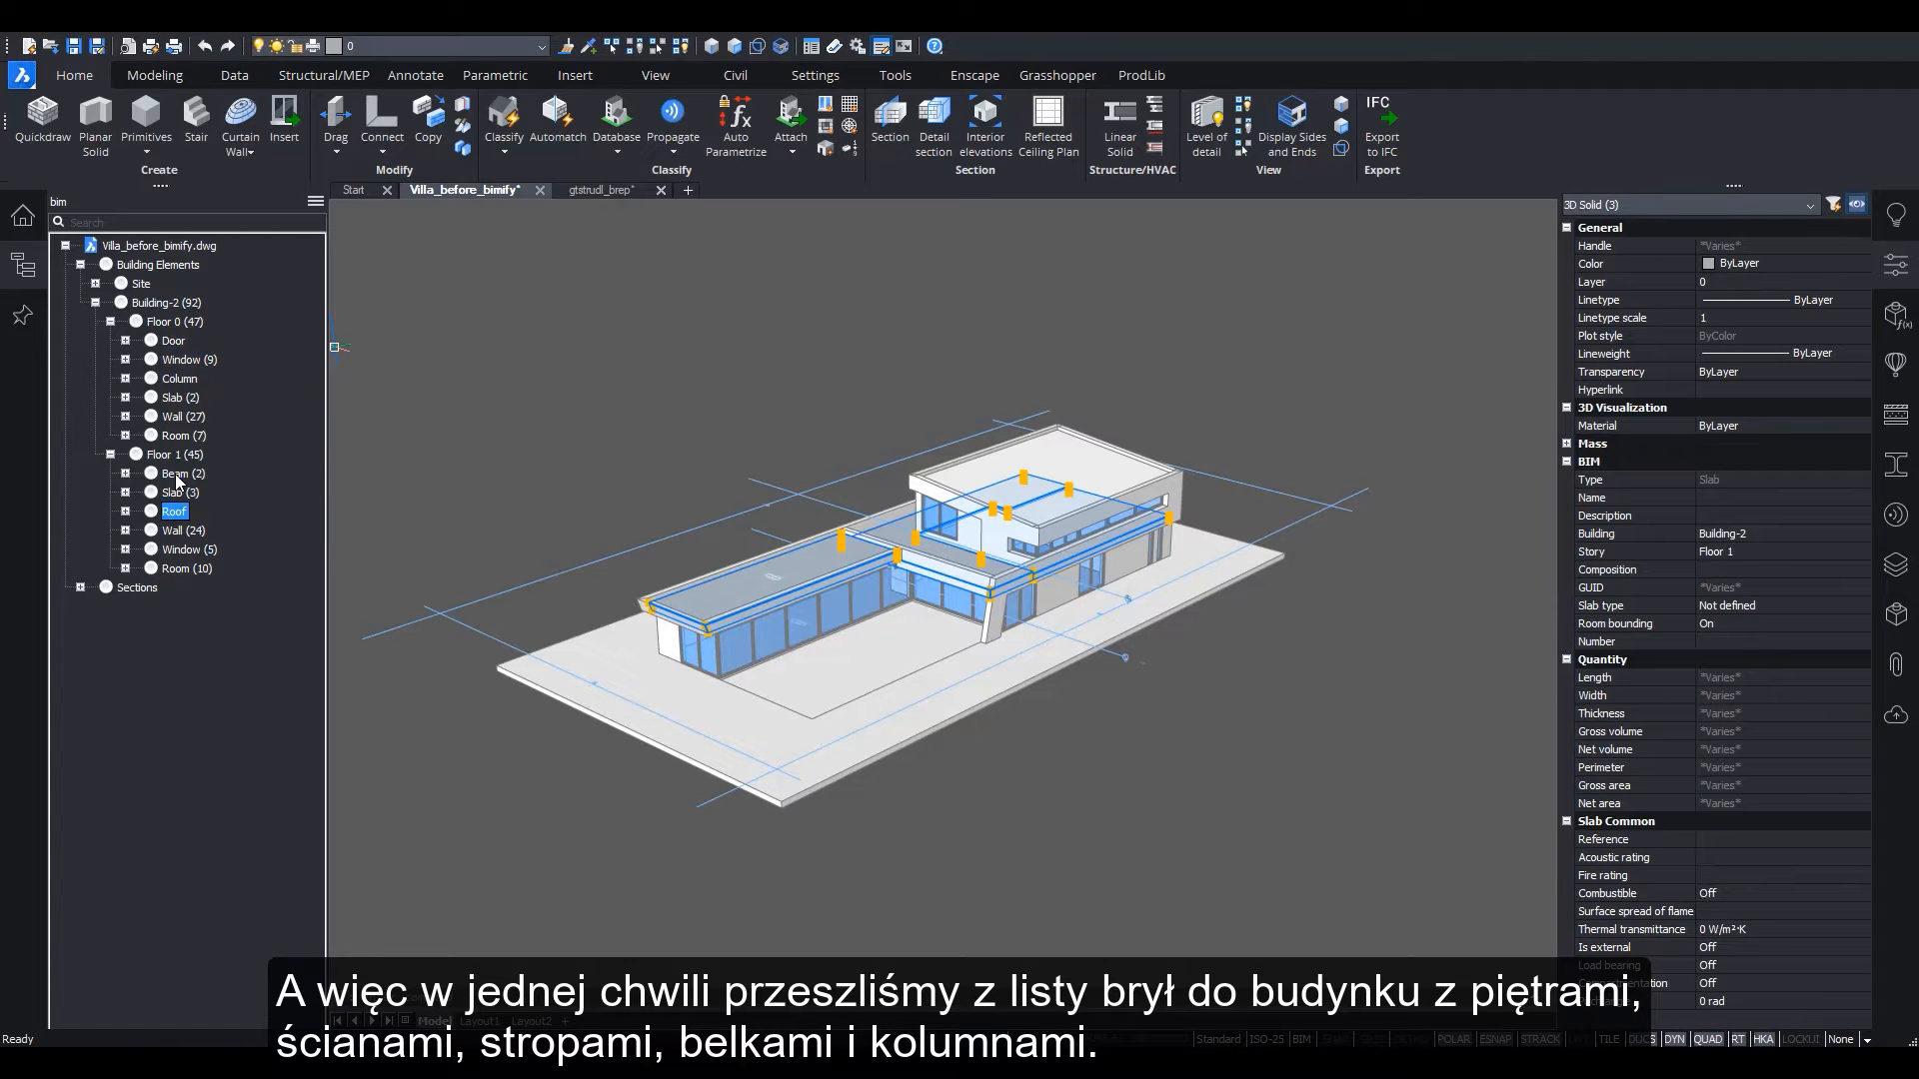
key(Escape)
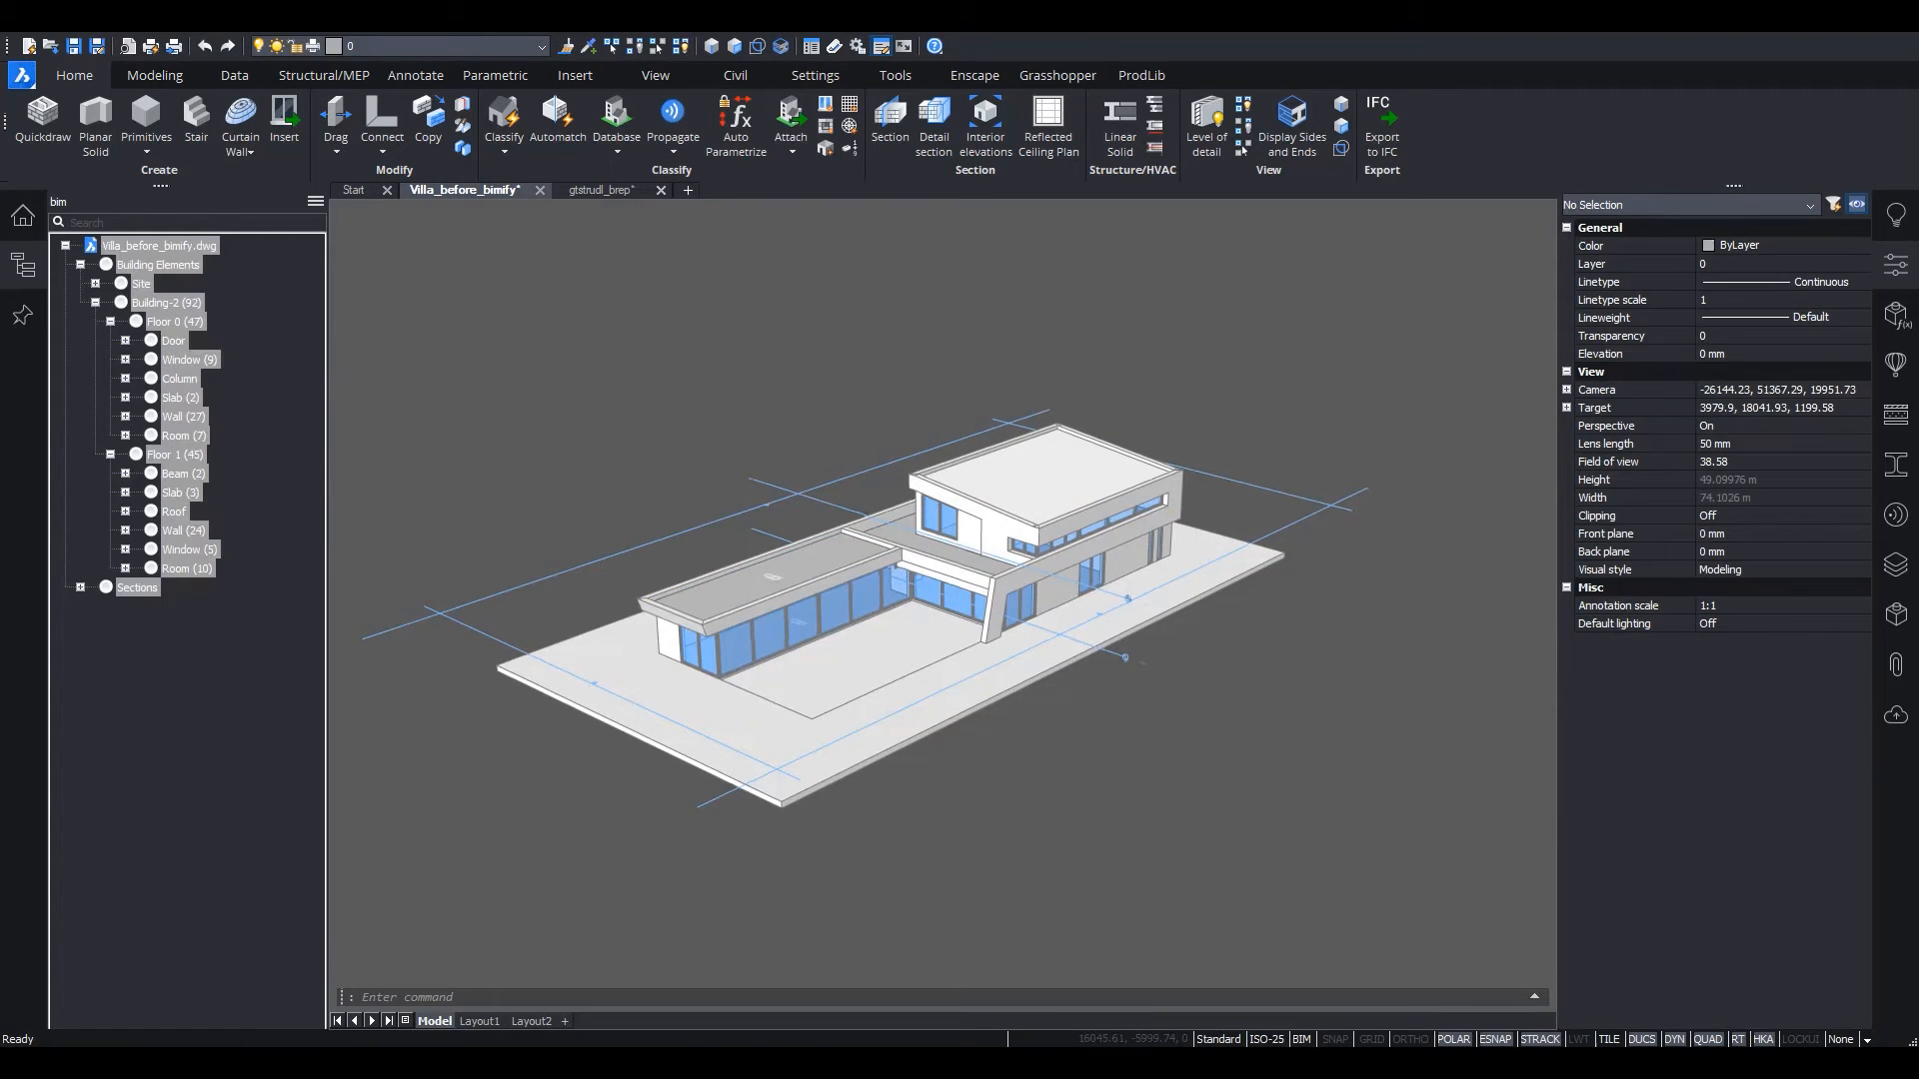
Activate the villa's floor plan section and close the properties to inspect the cut interior with its rooms
double_click(1103, 637)
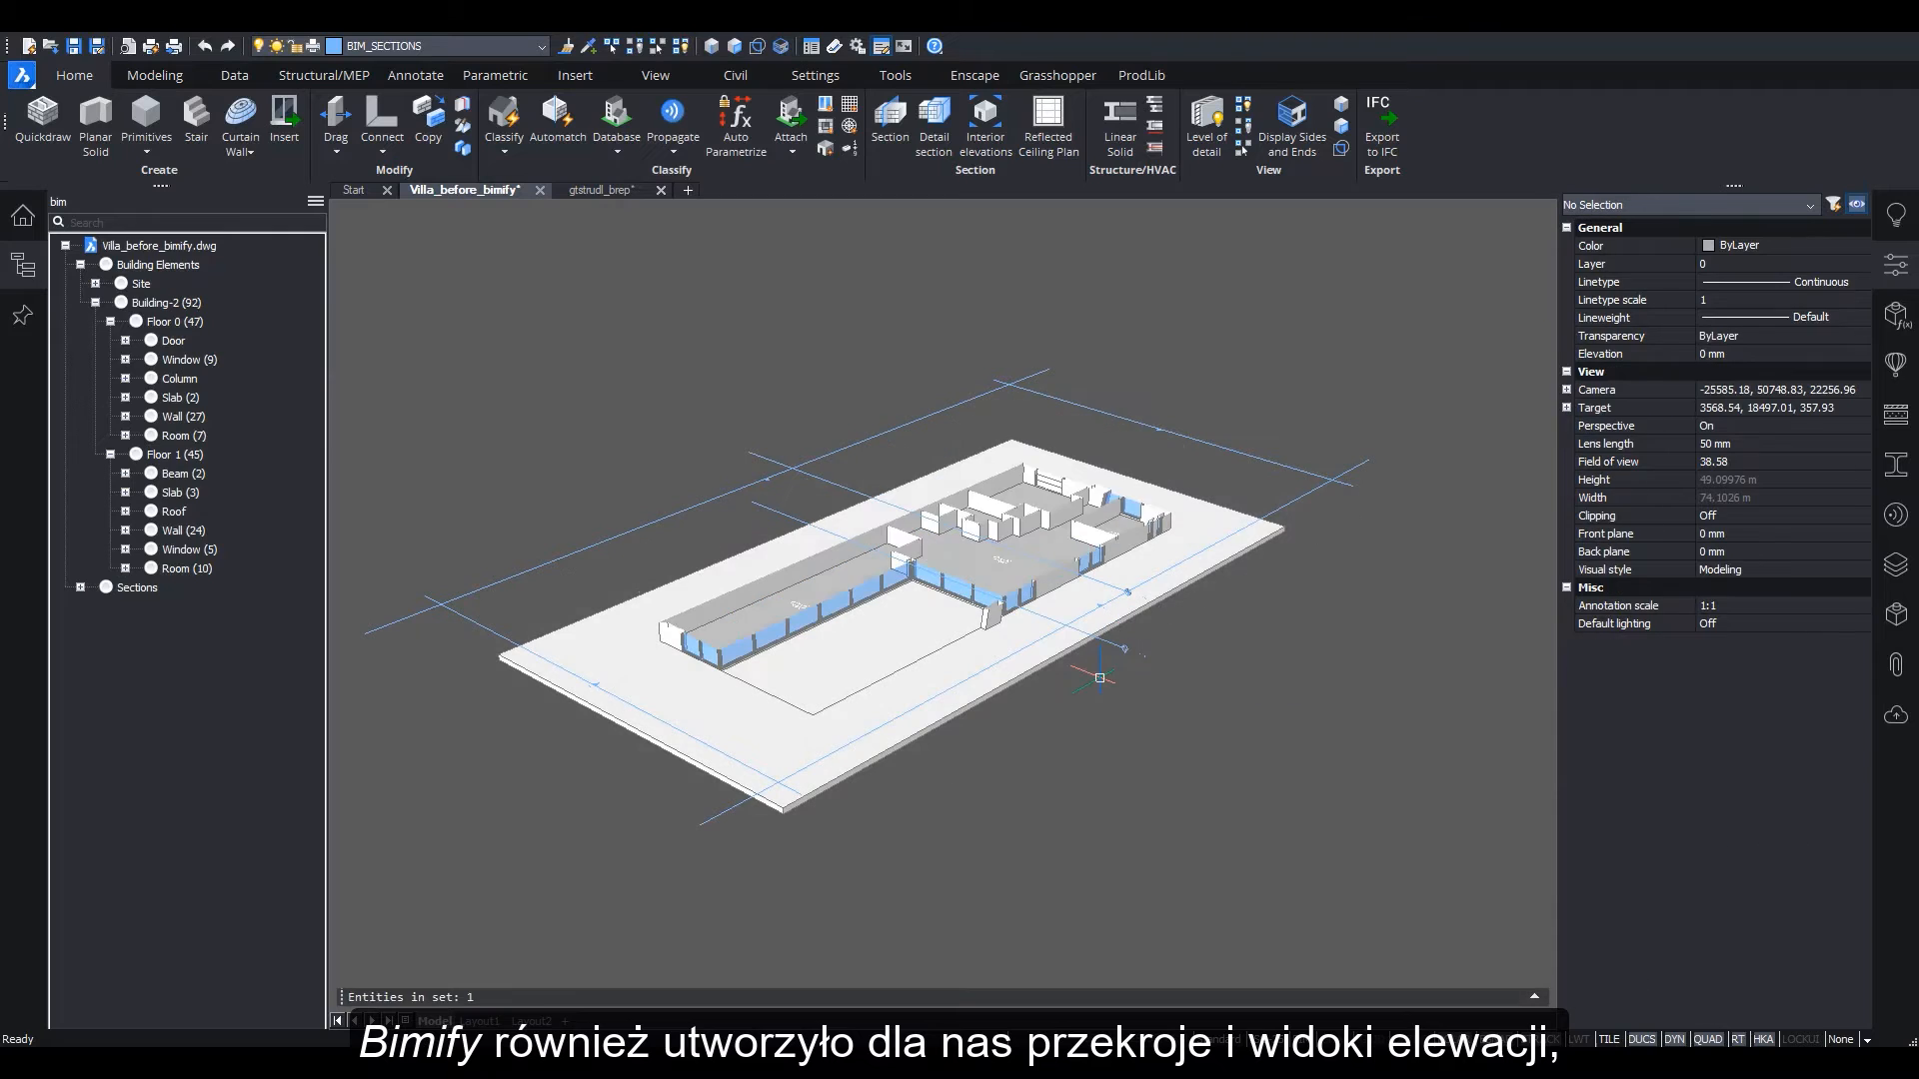
click(1898, 270)
shift+middle_drag(1101, 867, 1383, 518)
mouse_move(986, 650)
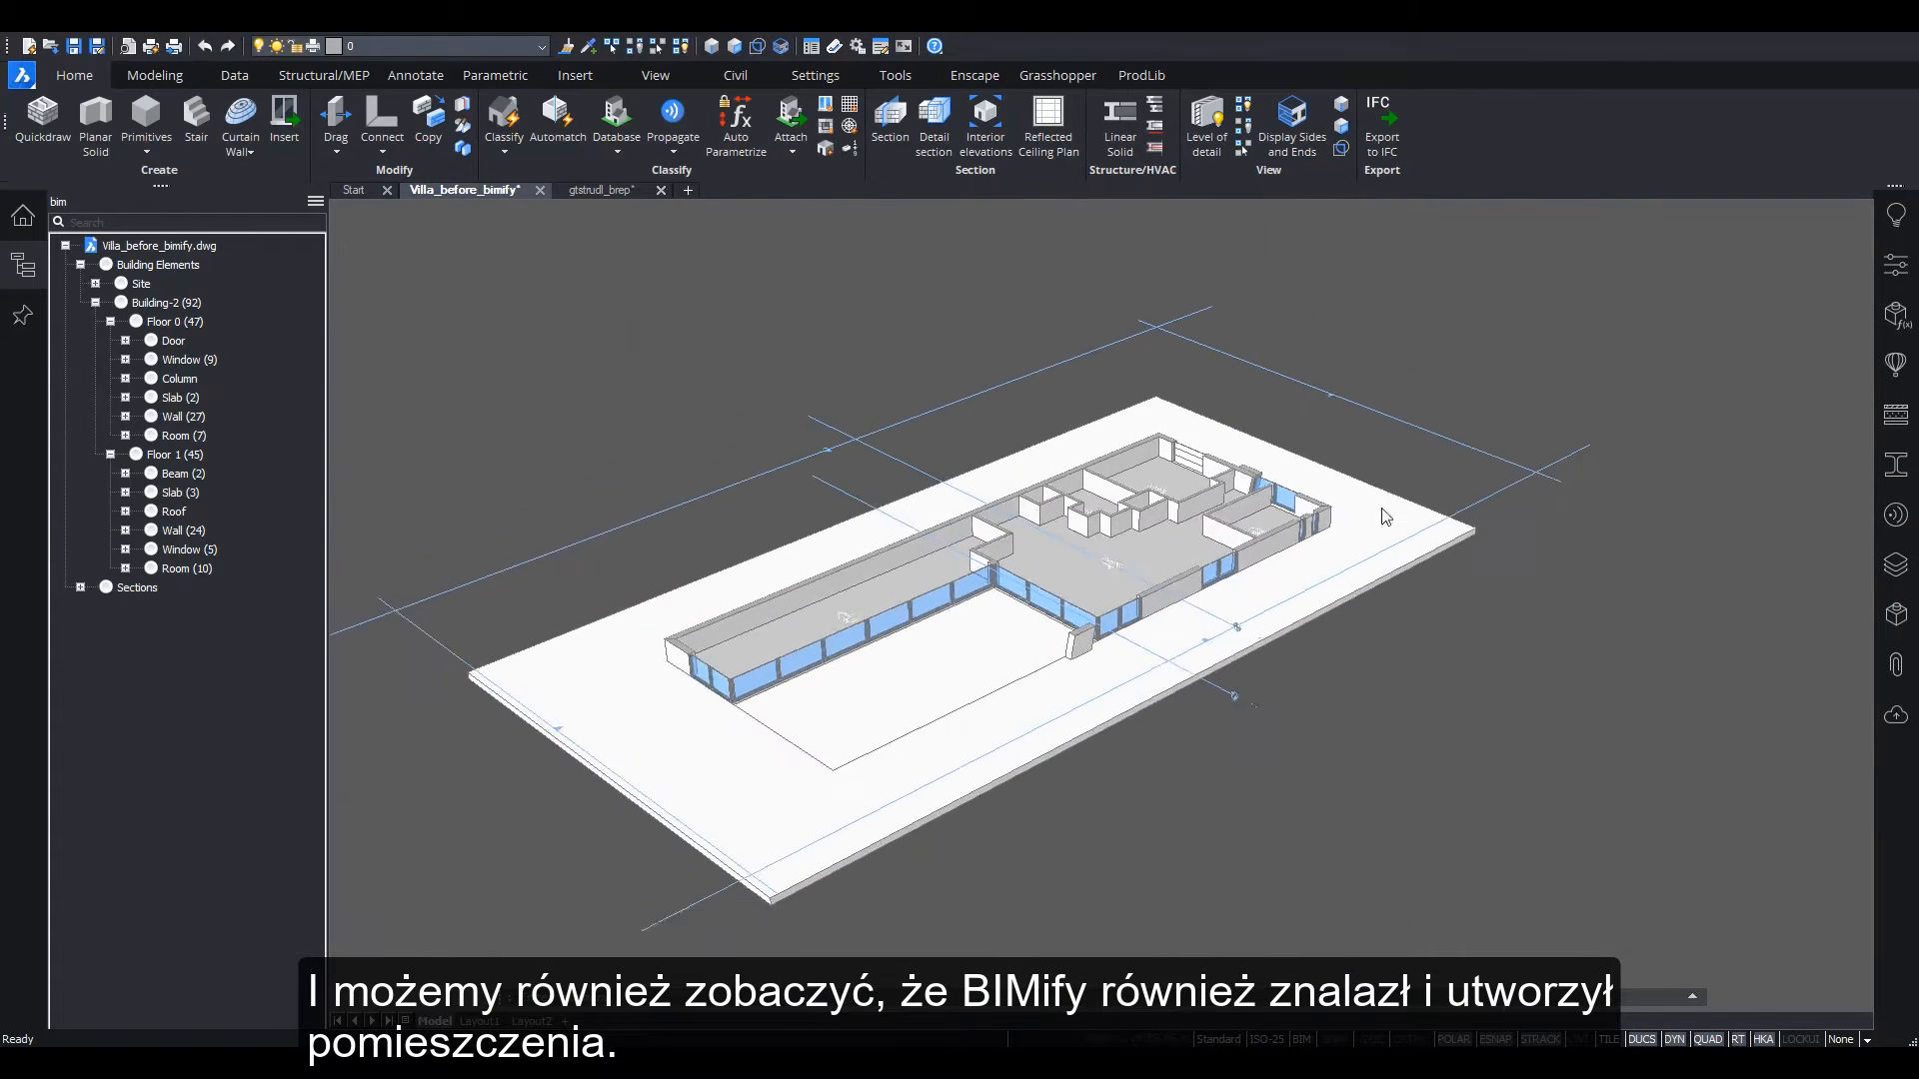
Switch to the gtstrudl_brep drawing, expand its entities in the structure tree and select the whole 3D Solid group
click(604, 191)
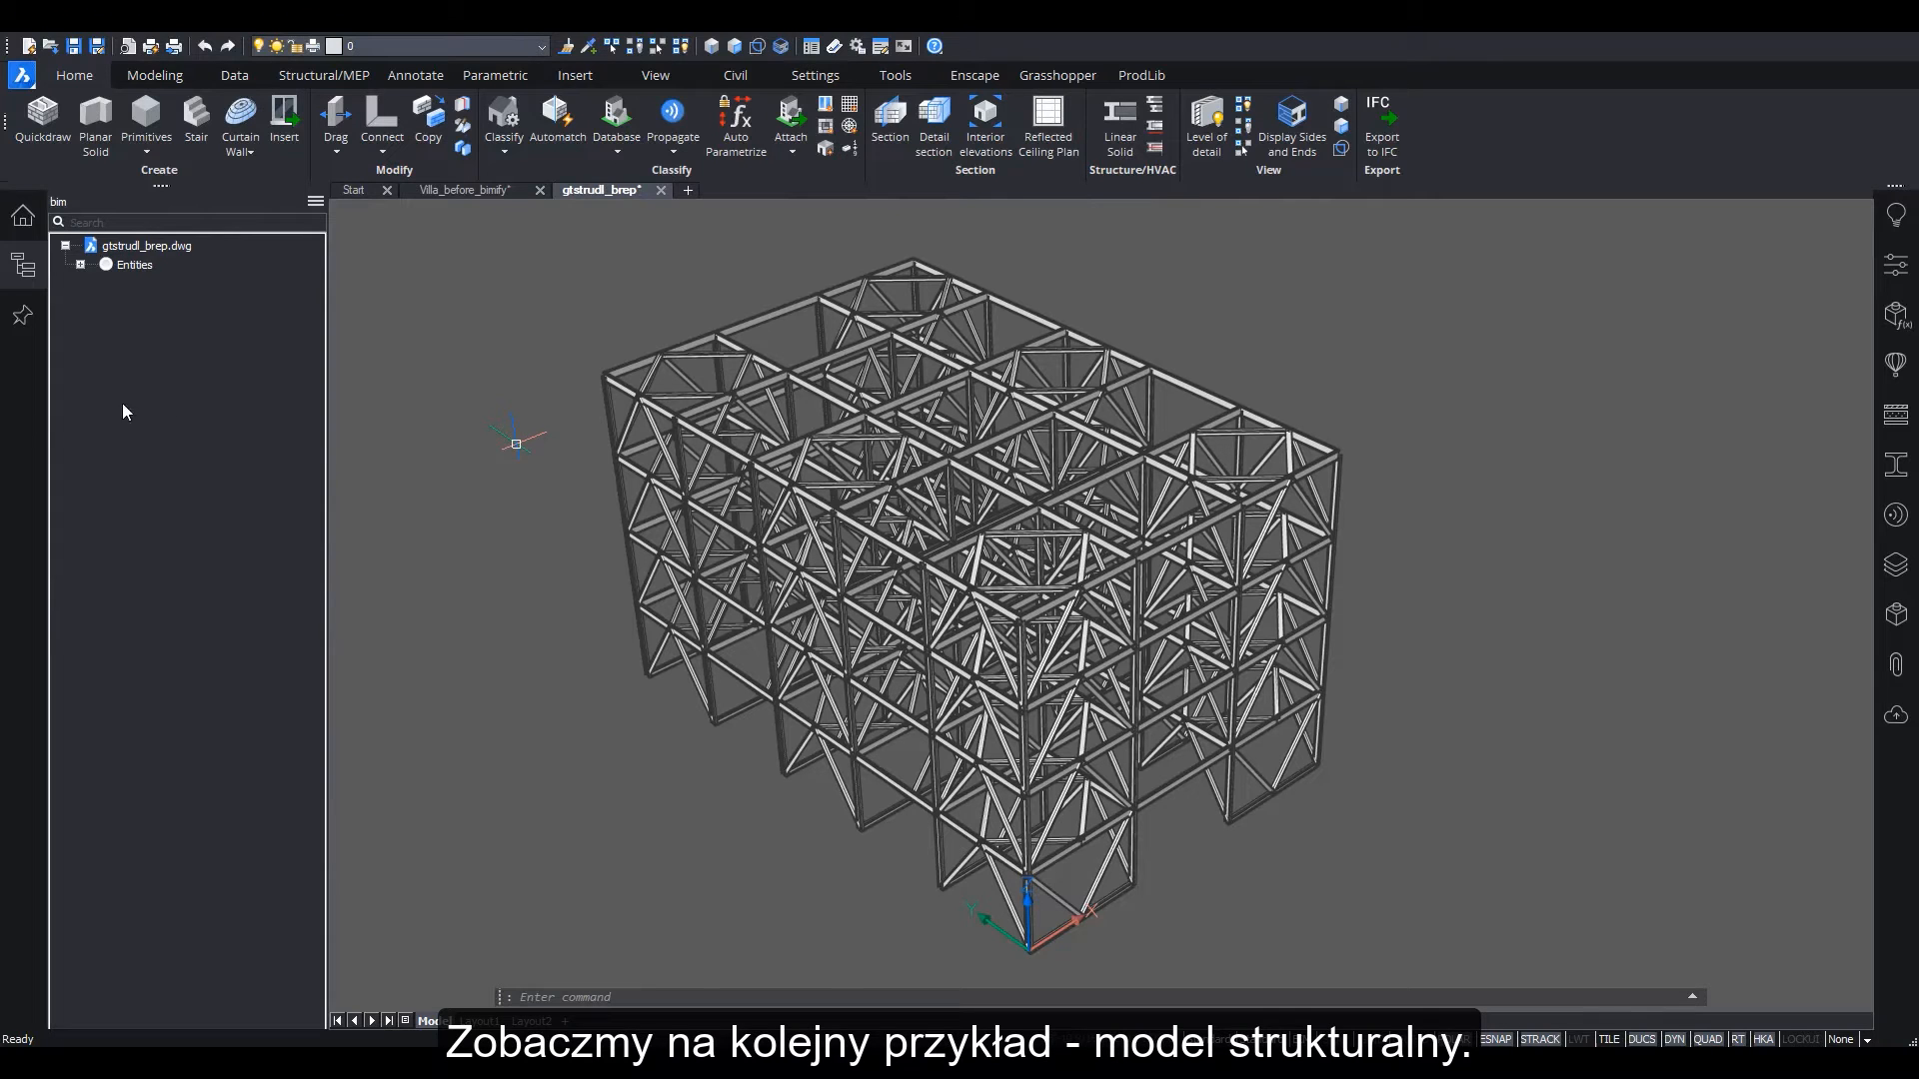
click(80, 266)
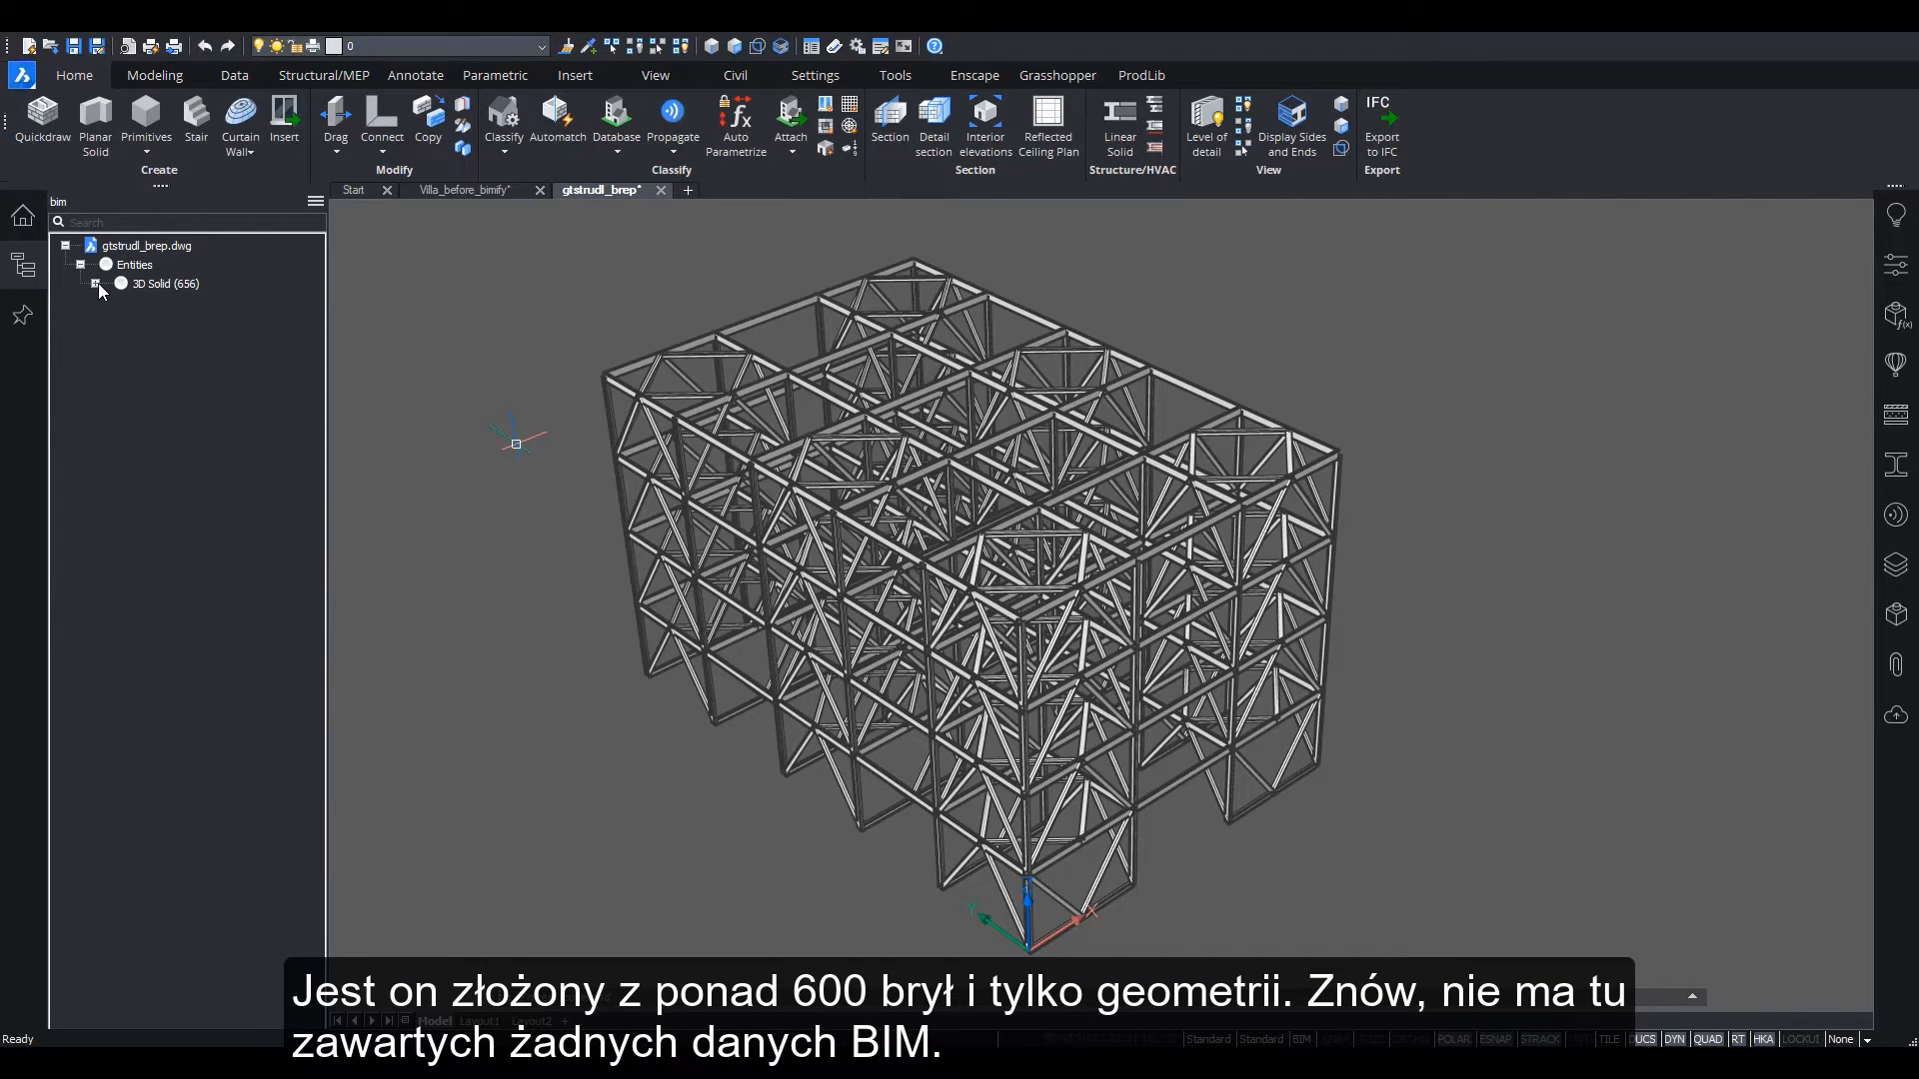
click(96, 285)
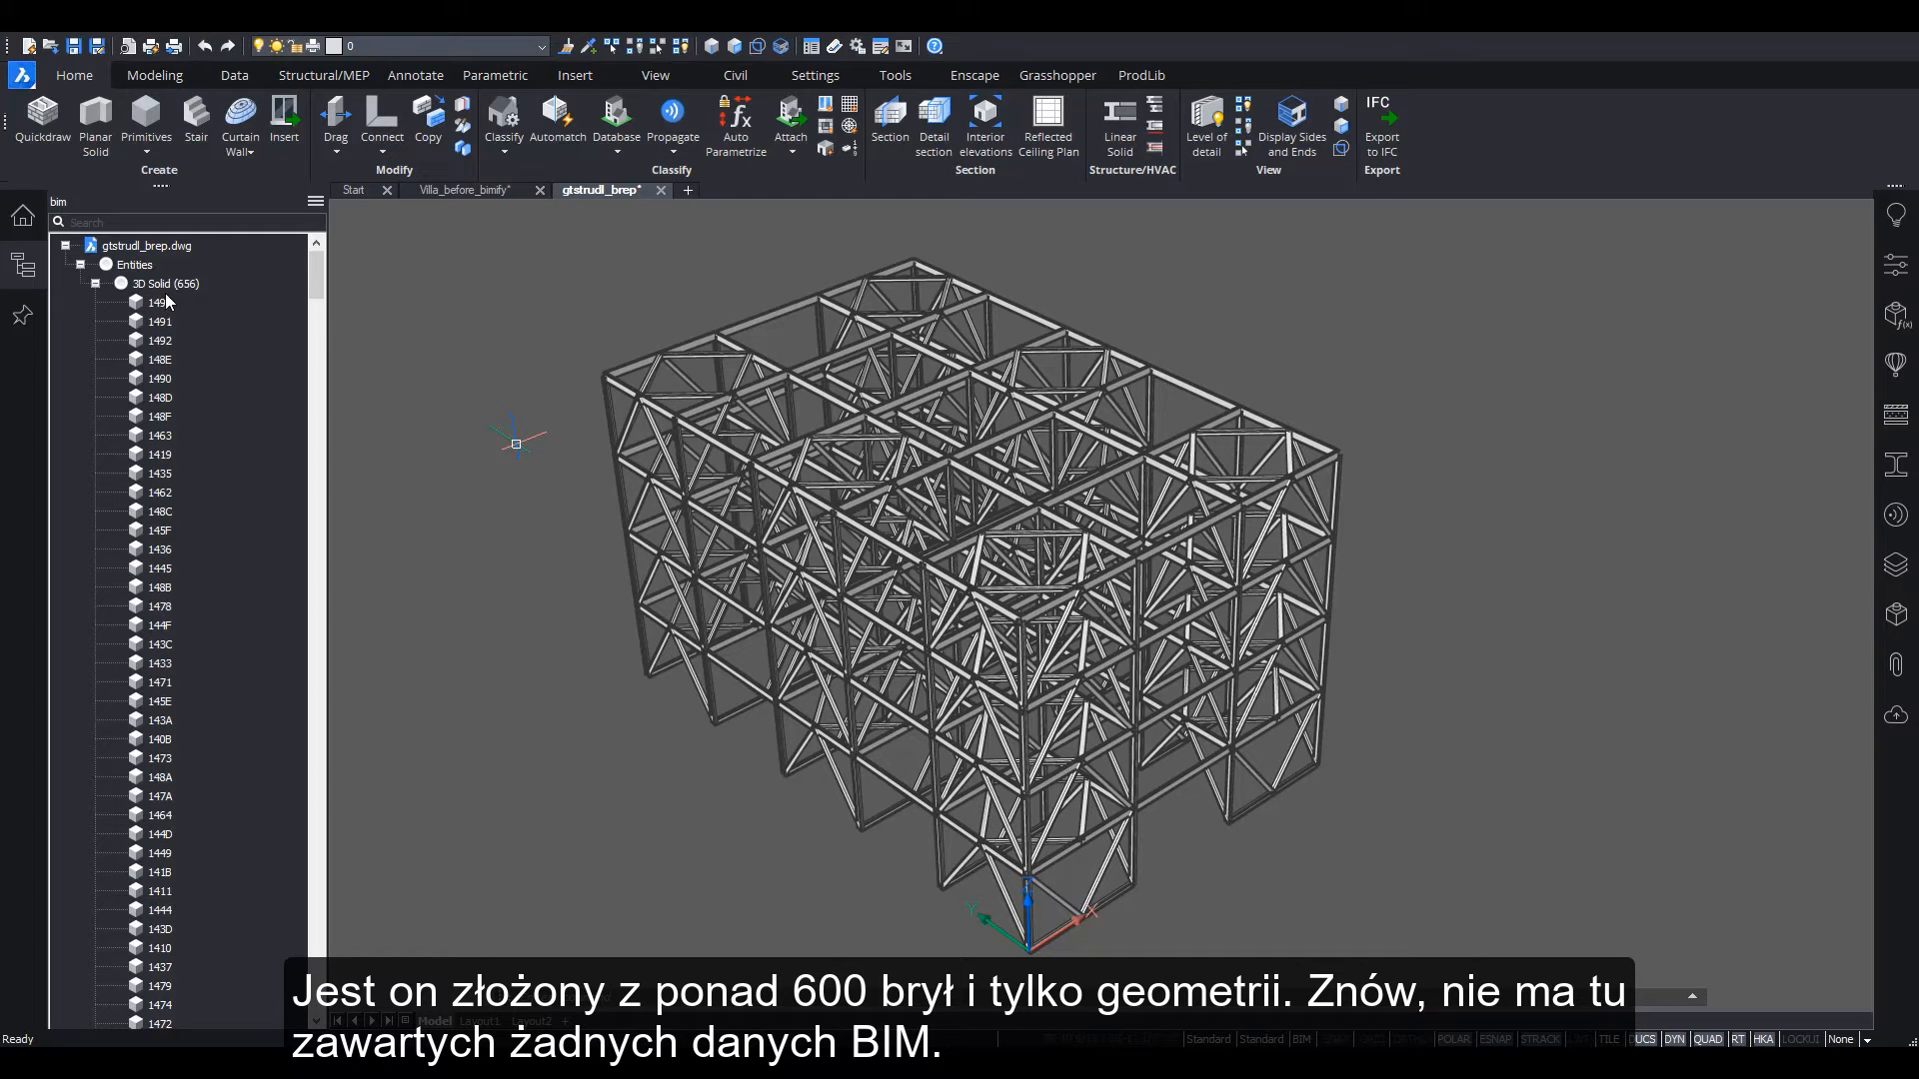
click(165, 284)
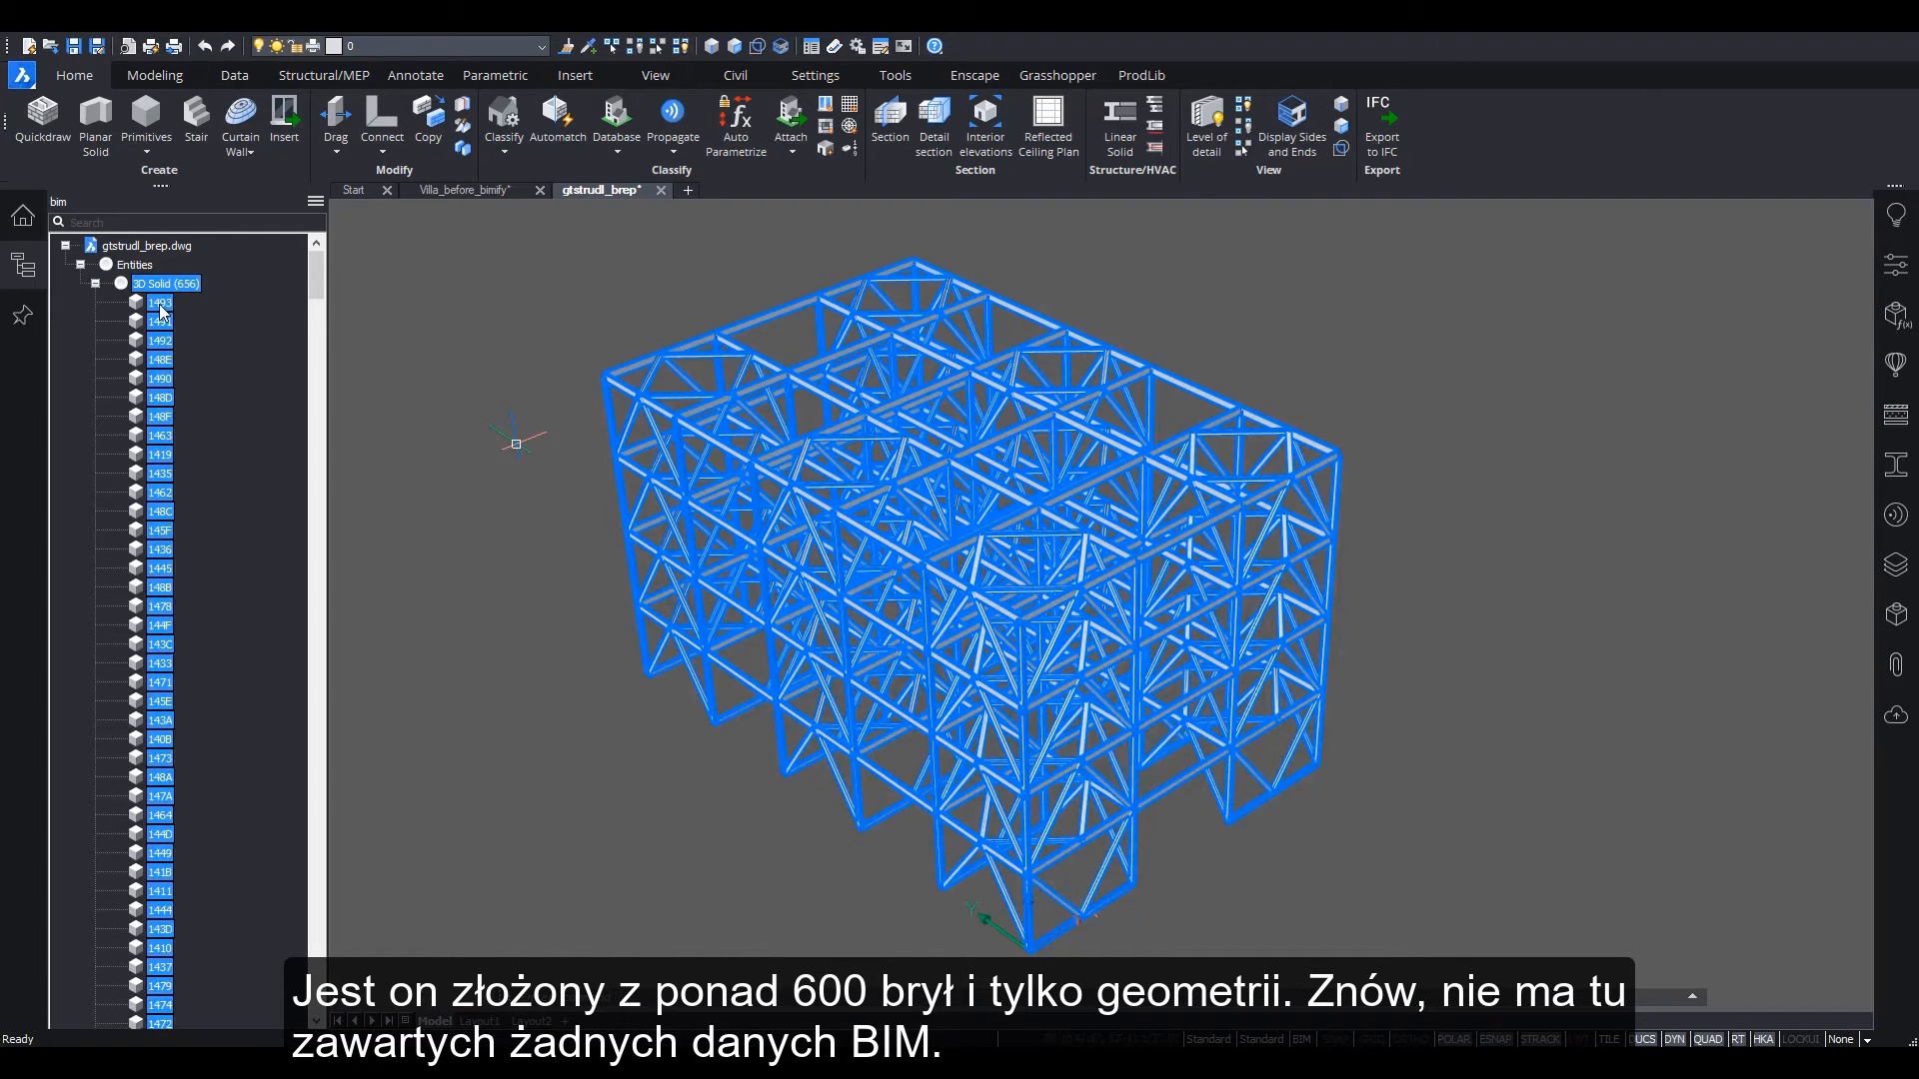
Go through the first individual 3D solids of the steel frame in the structure tree to see which parts they represent
click(160, 306)
key(Down)
key(Down)
key(Down)
key(Down)
key(Down)
key(Down)
key(Down)
key(Down)
key(Down)
key(Down)
key(Down)
key(Down)
key(Escape)
Select one short member in the steel frame and check its properties for BIM data
click(1101, 652)
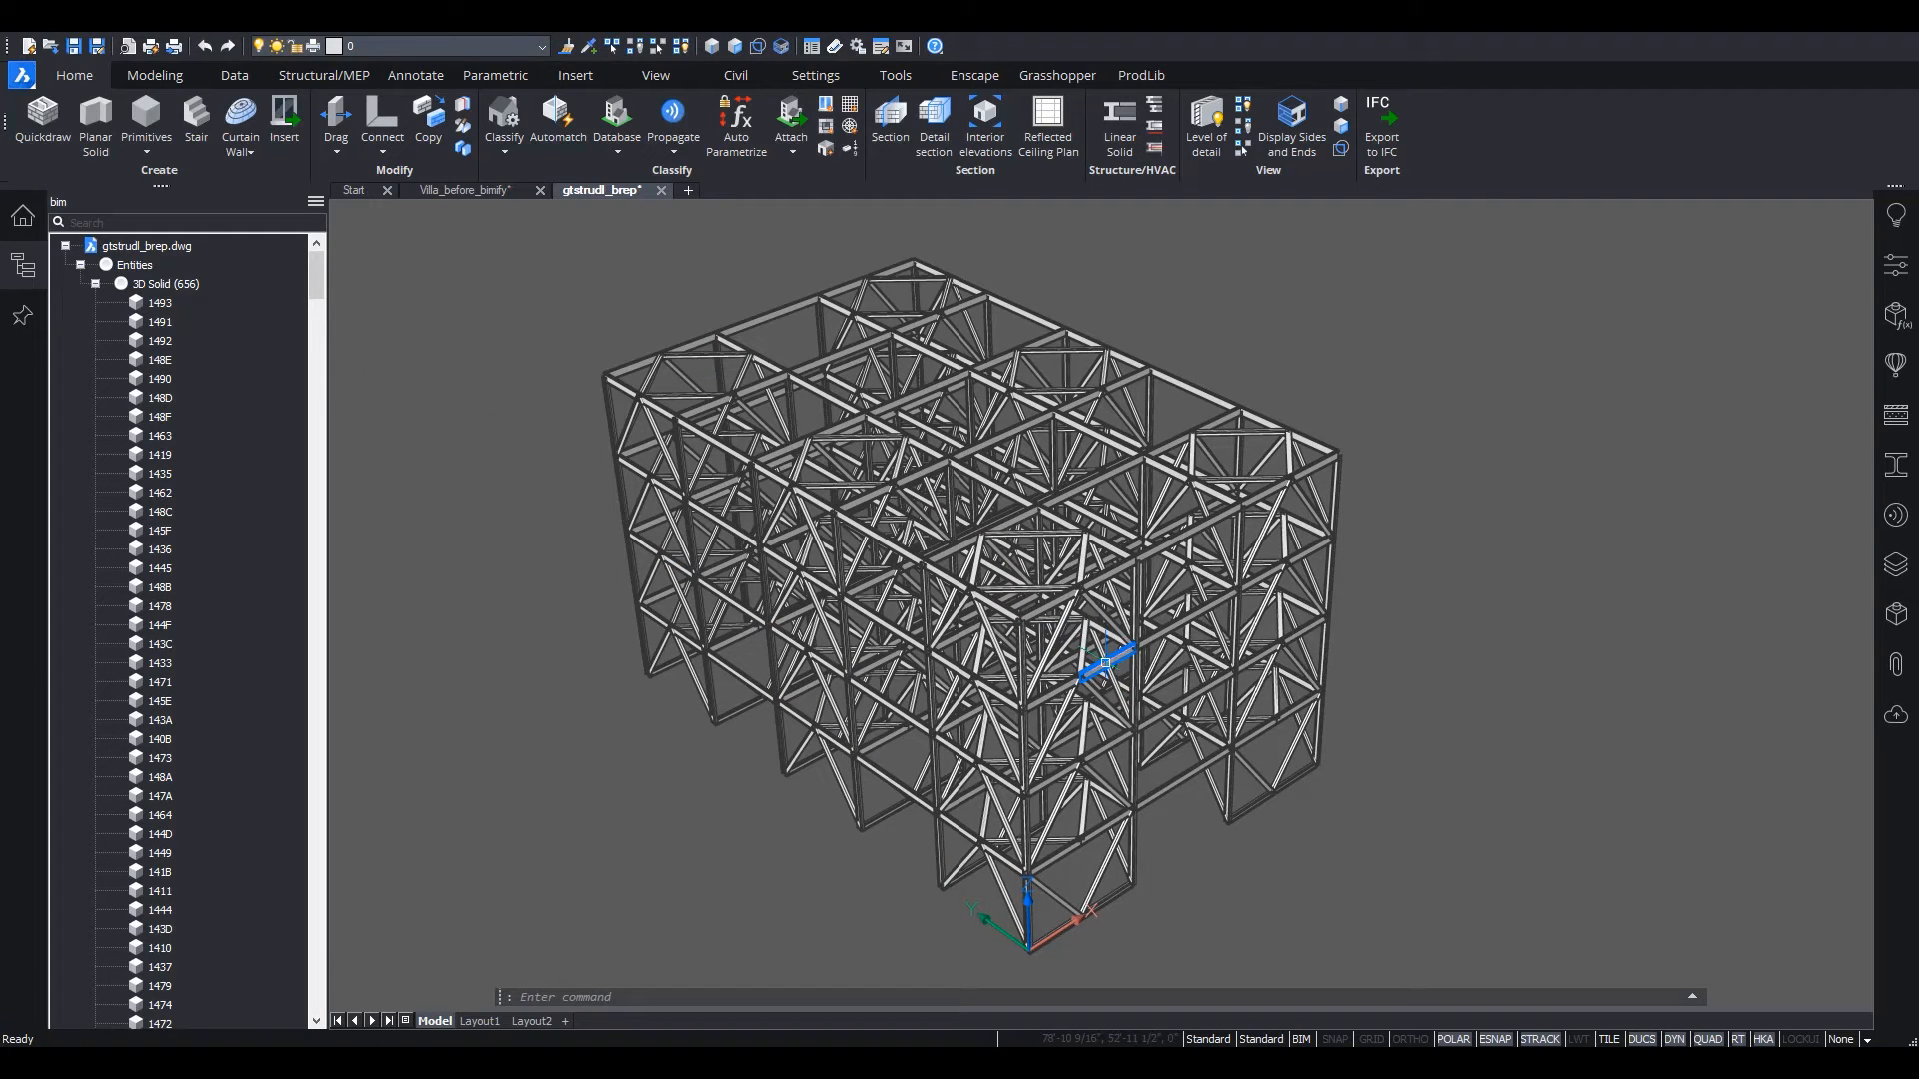
click(1894, 270)
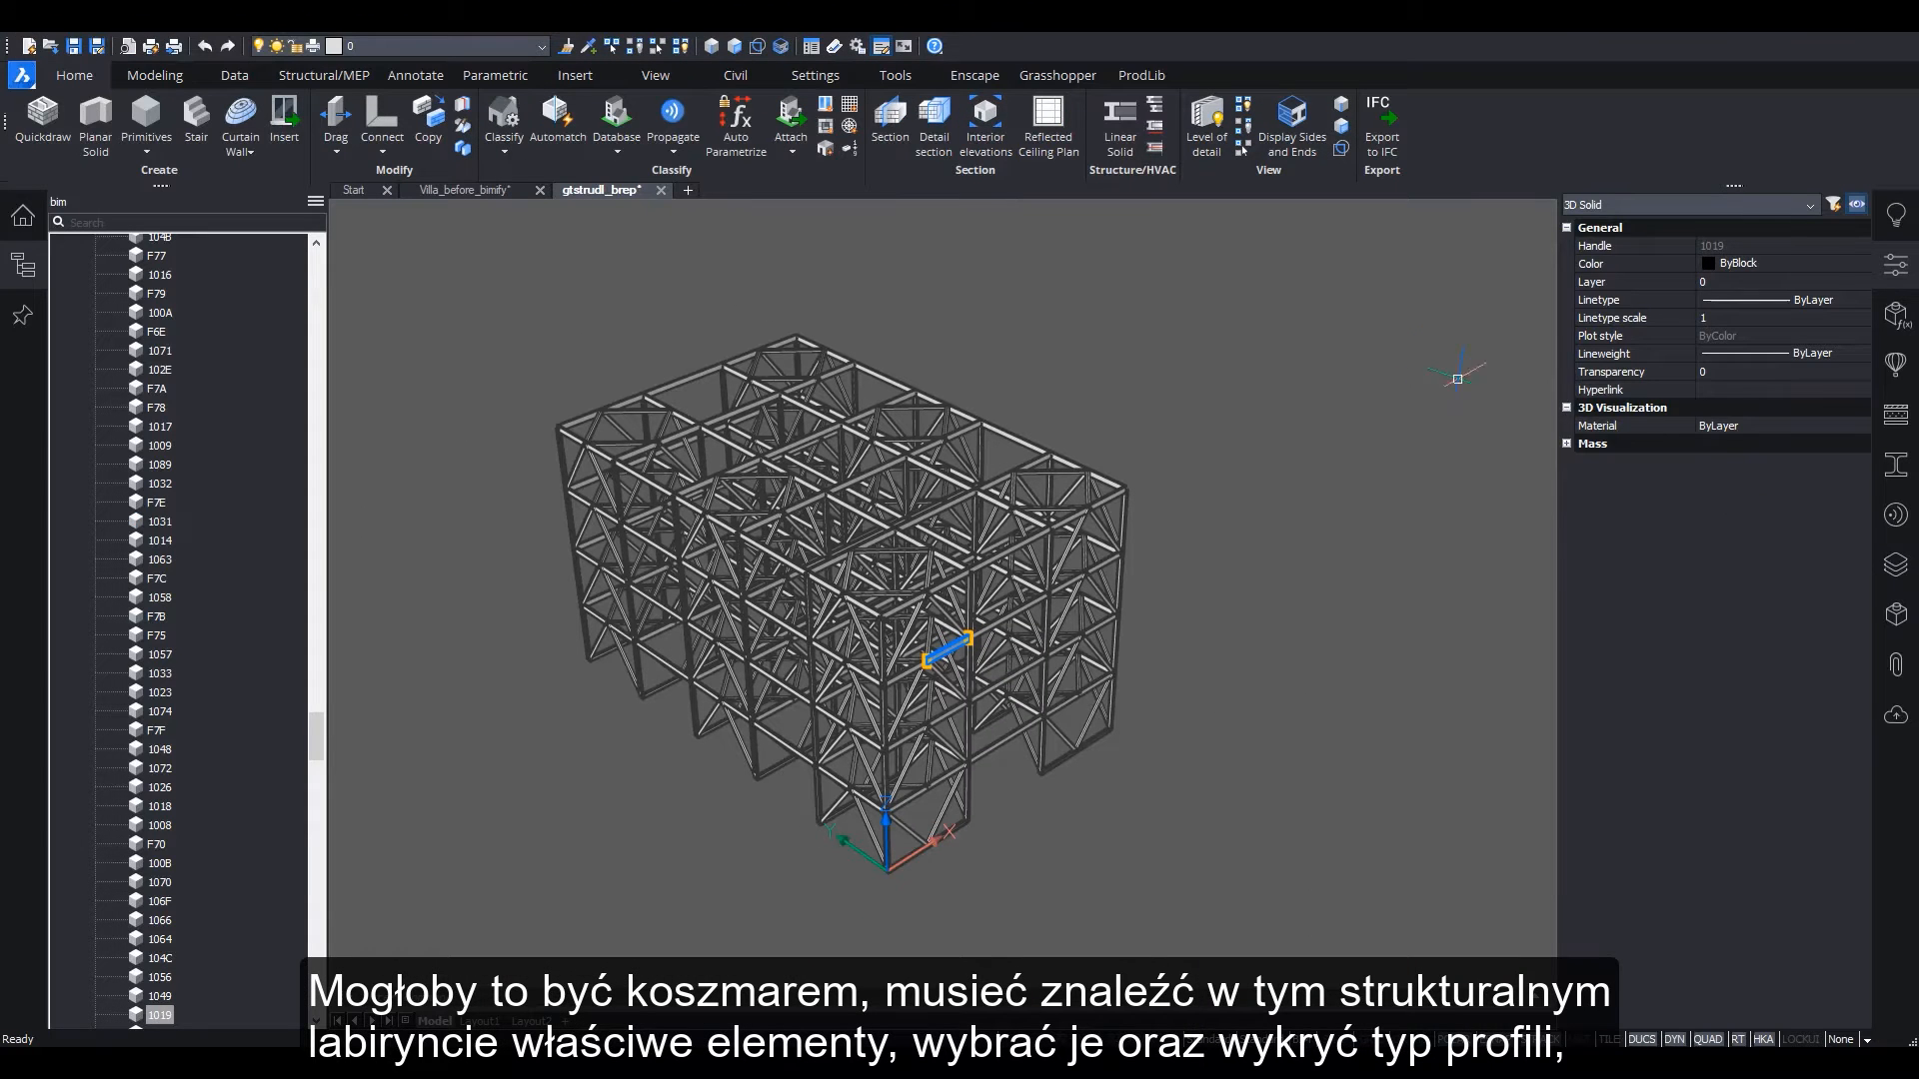
key(Escape)
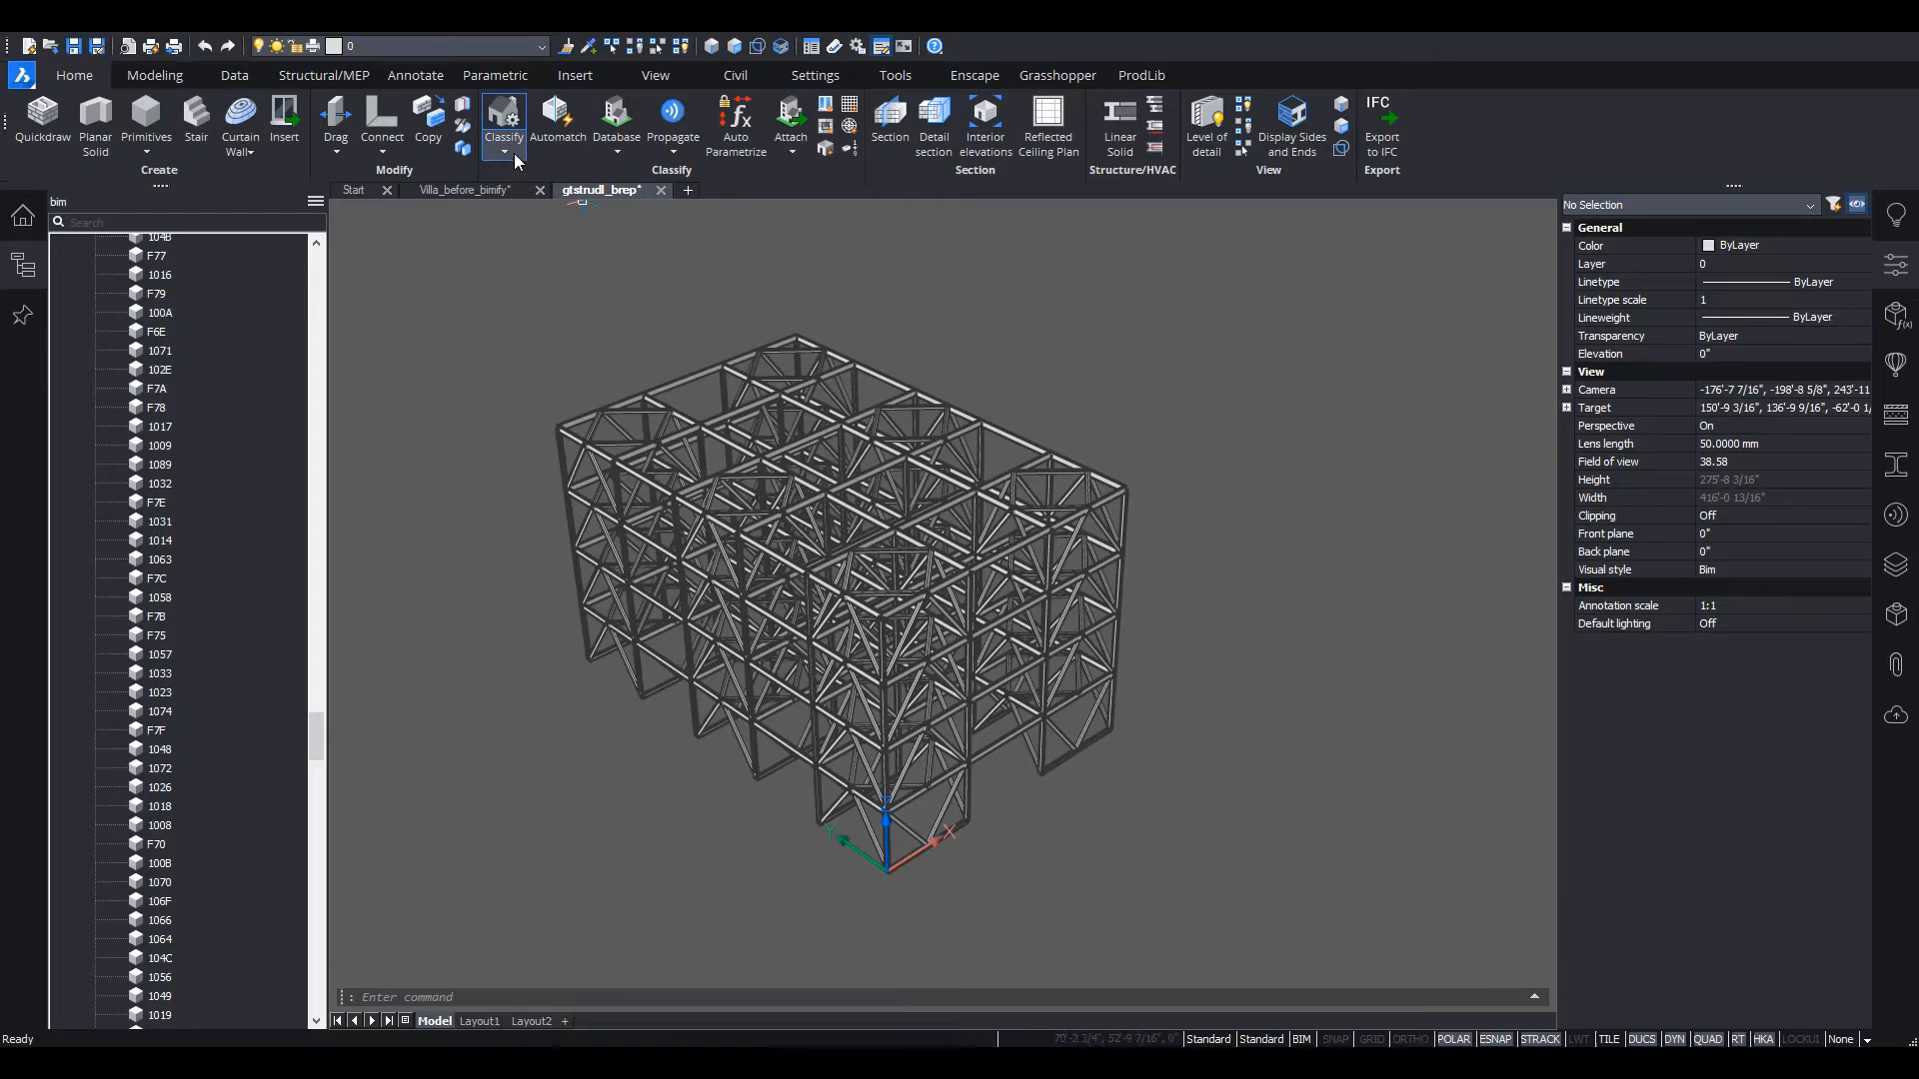
Run Bimify on the entire drawing with Auto Detect discipline, classification and Structural/MEP profiles, leaving out buildings and sections
click(514, 153)
click(538, 218)
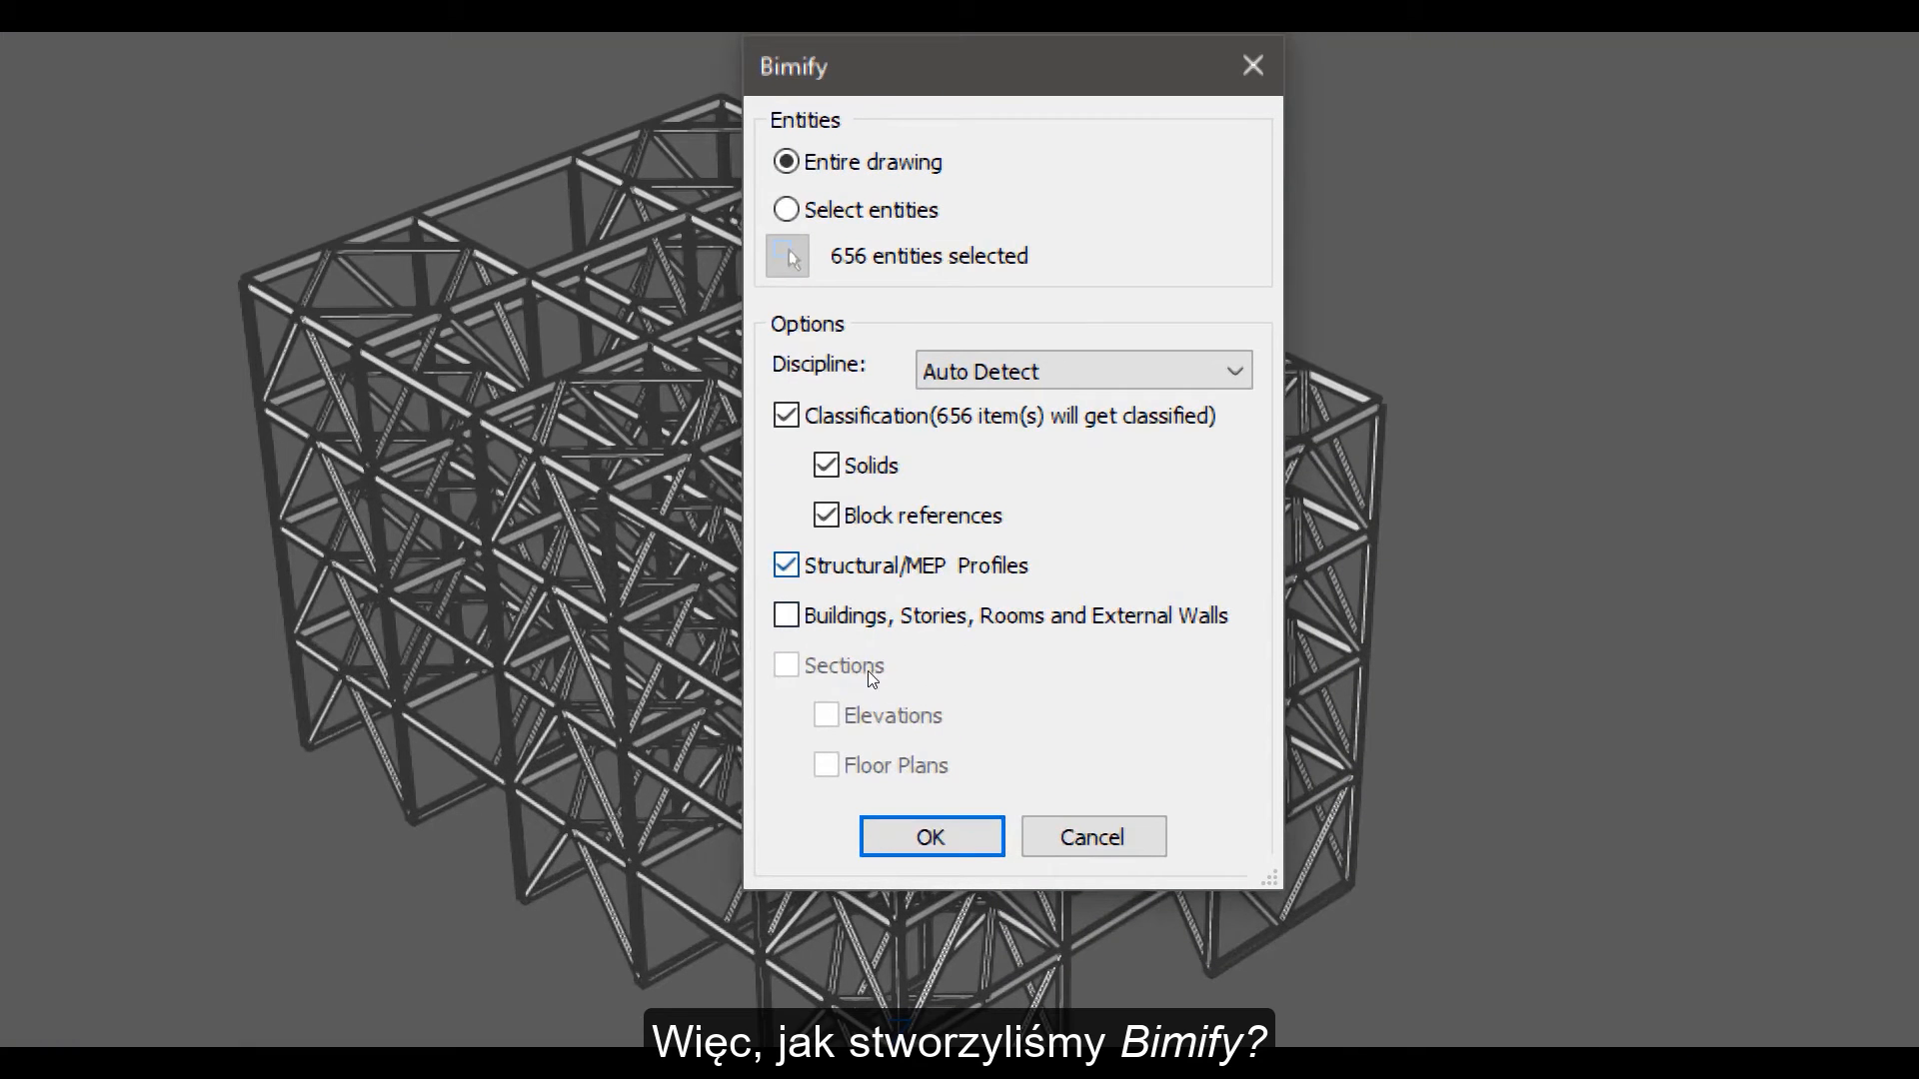
key(Return)
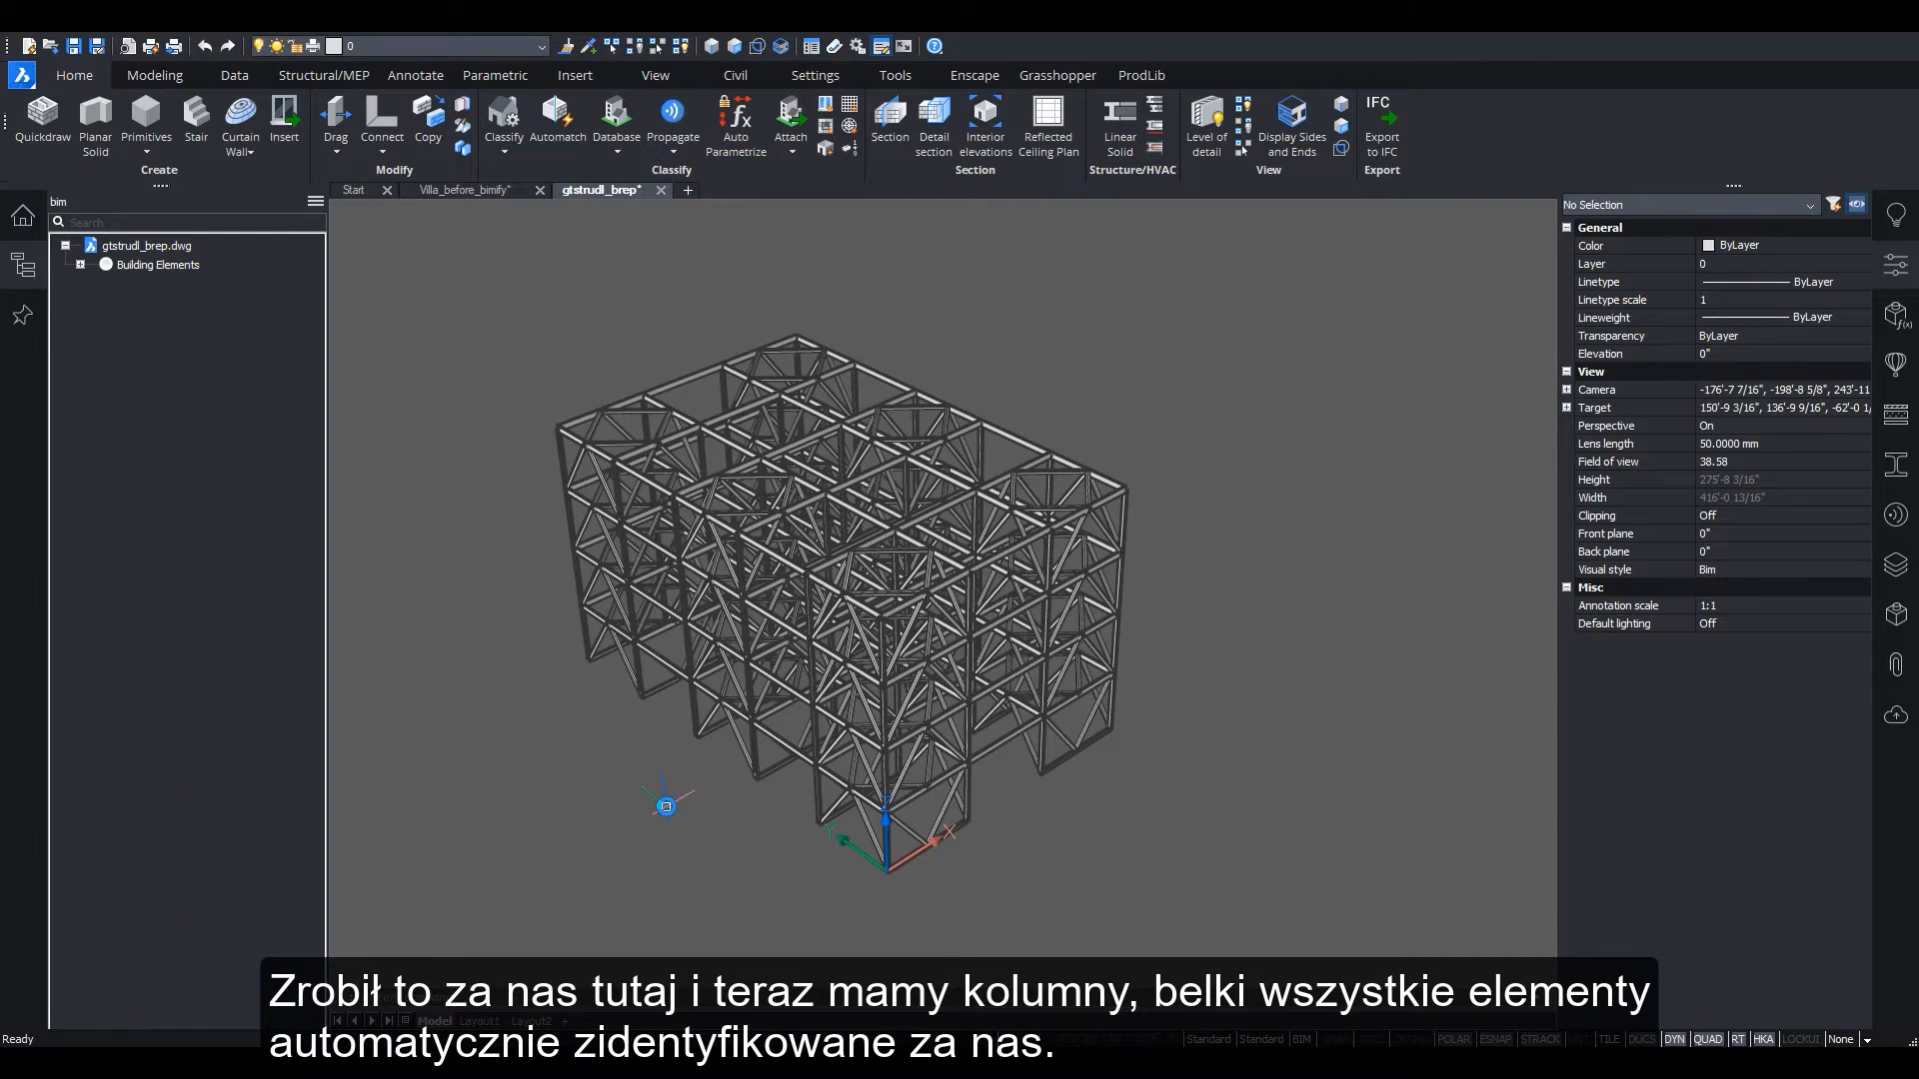
Expand Building Elements in the structure tree and review the frame's classified columns and members
click(80, 265)
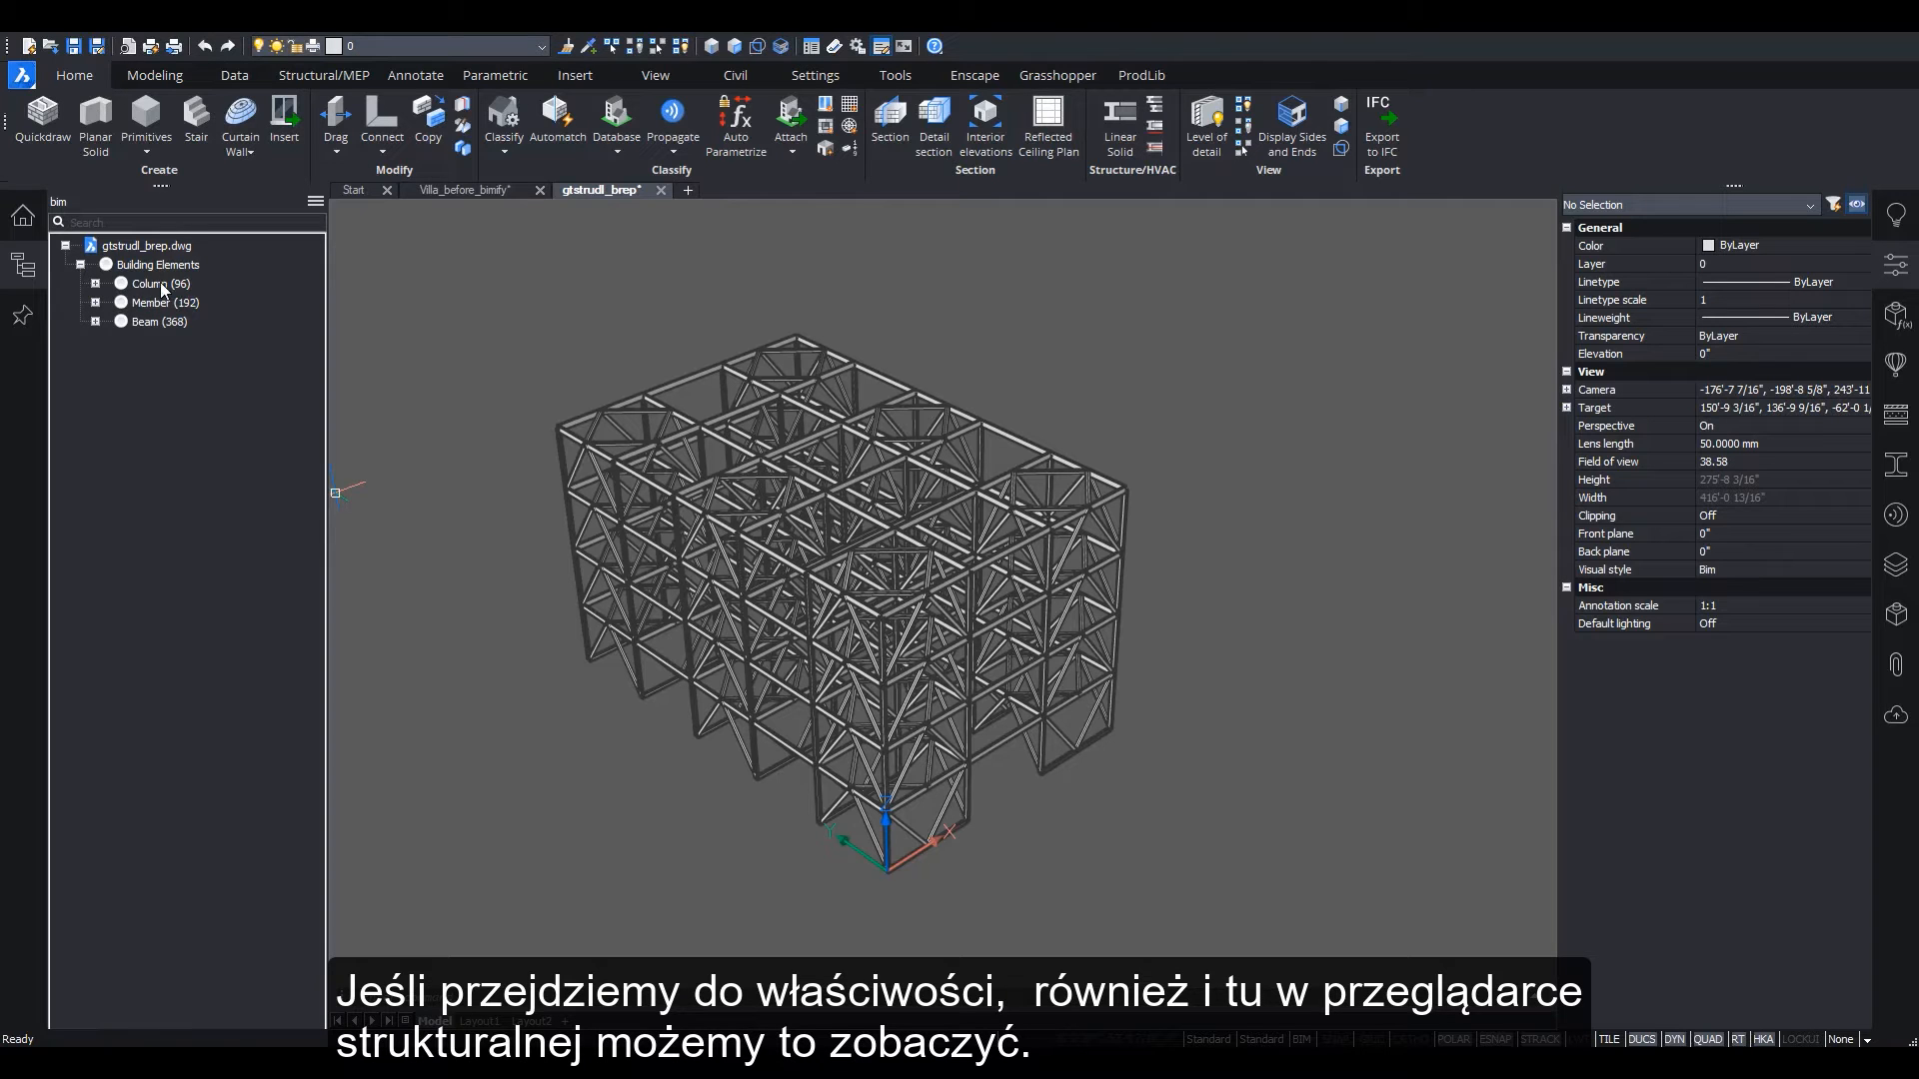
click(160, 283)
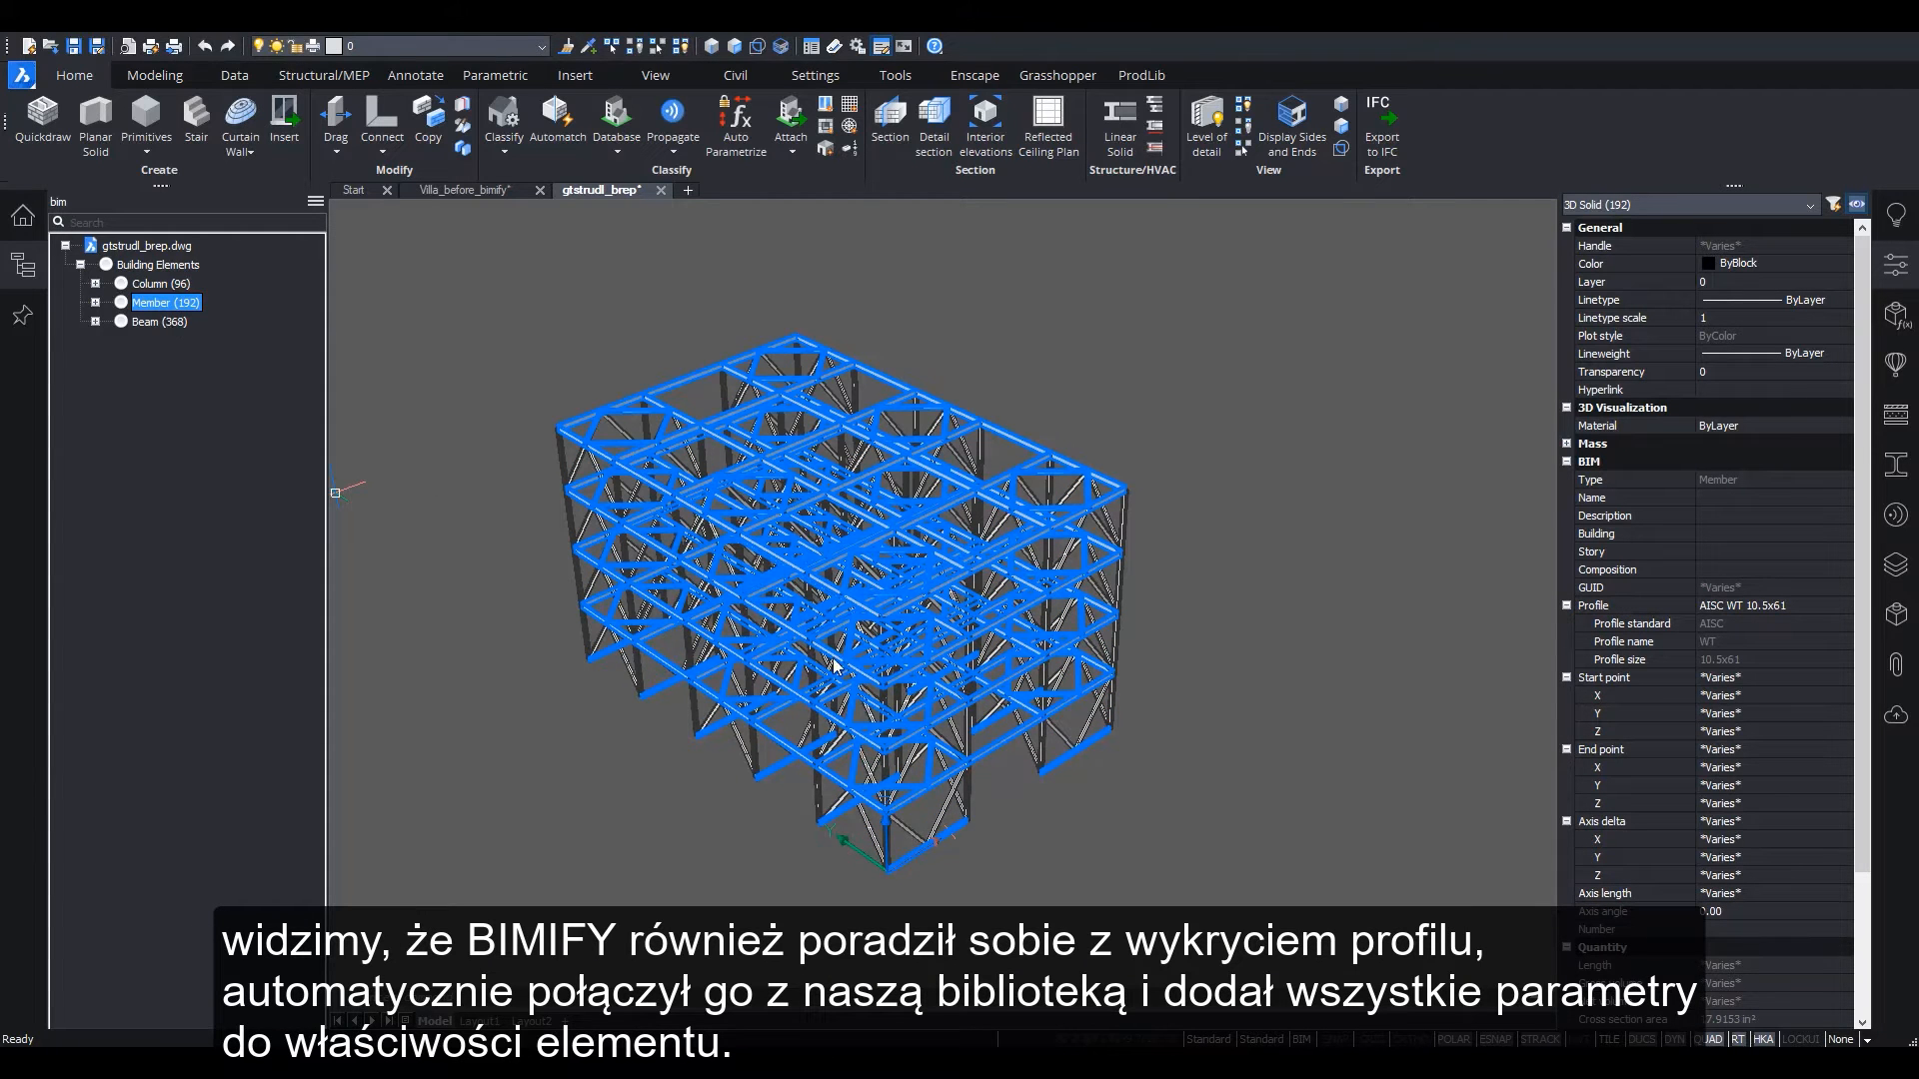
key(Escape)
Select a single beam in the frame and review its BIM type, profile and axis properties
click(940, 655)
scroll(944, 651, up, 5)
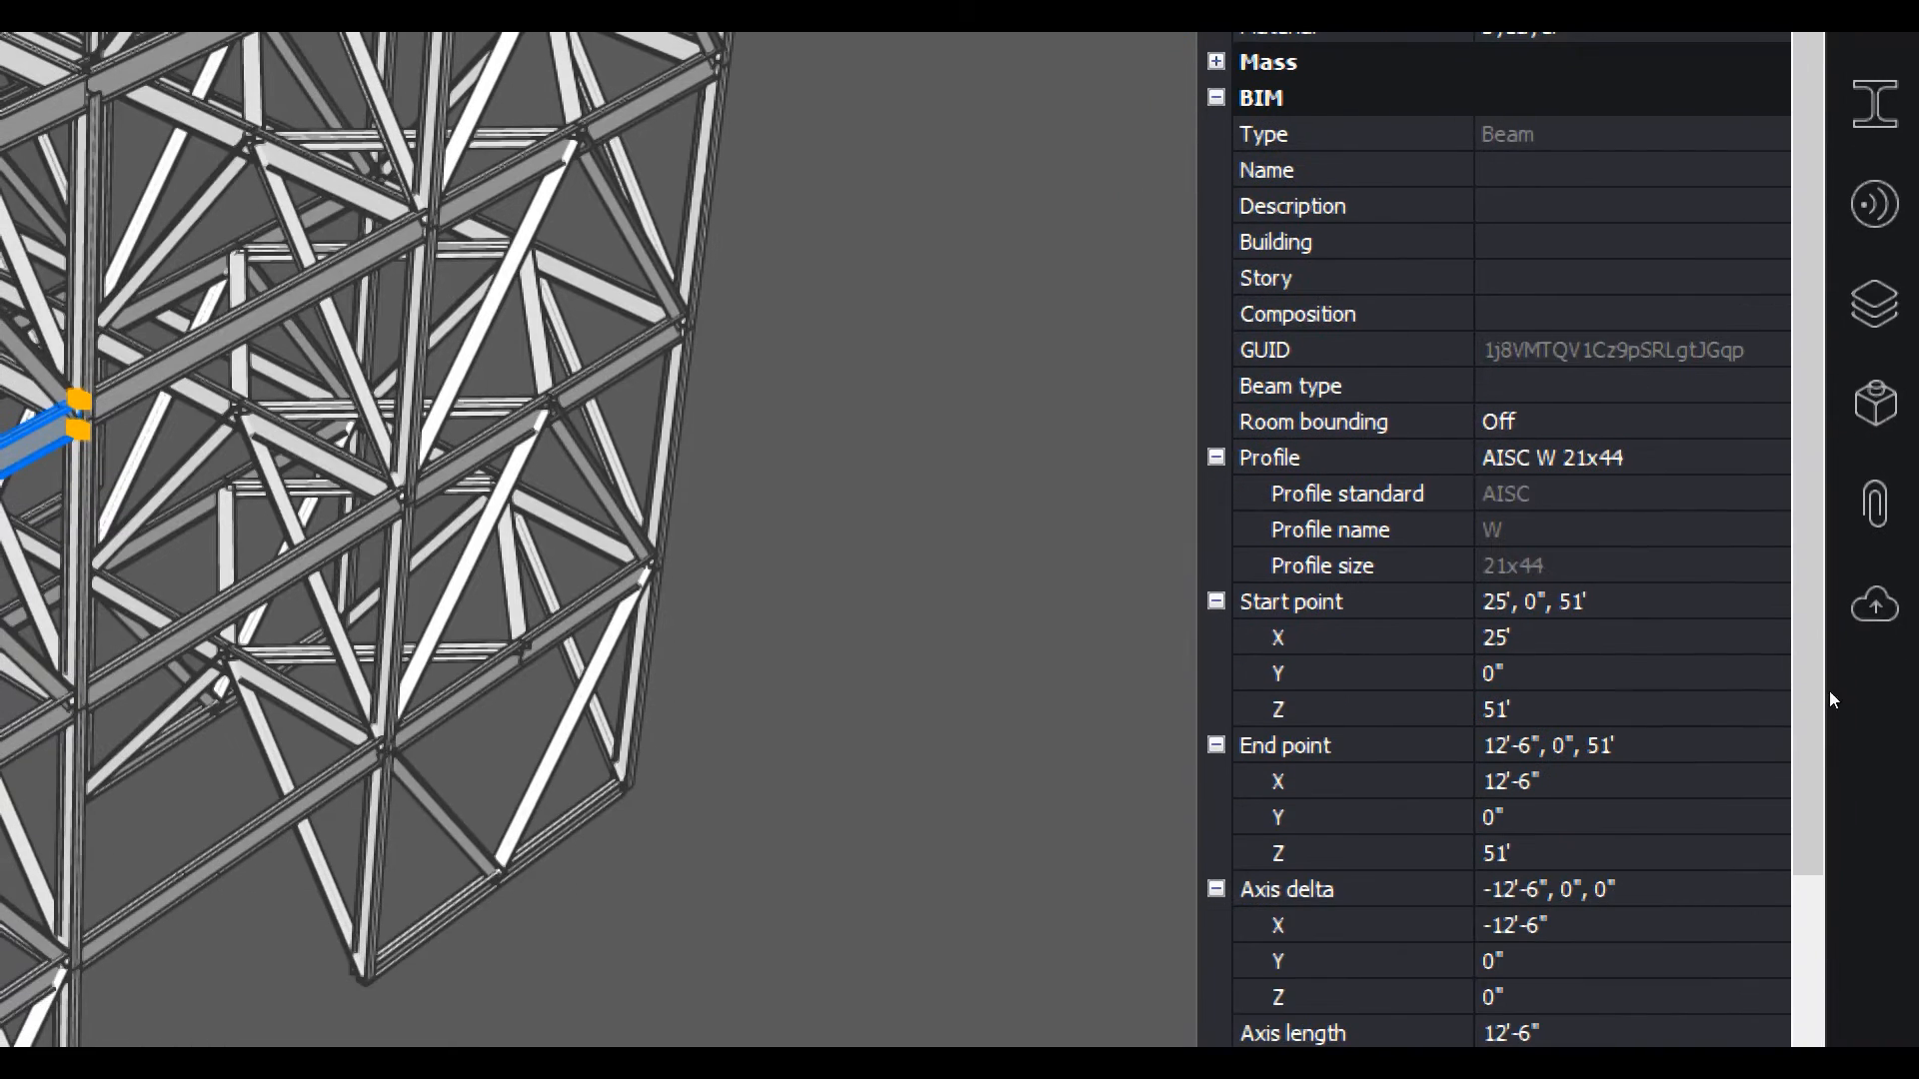
scroll(1691, 674, down, 4)
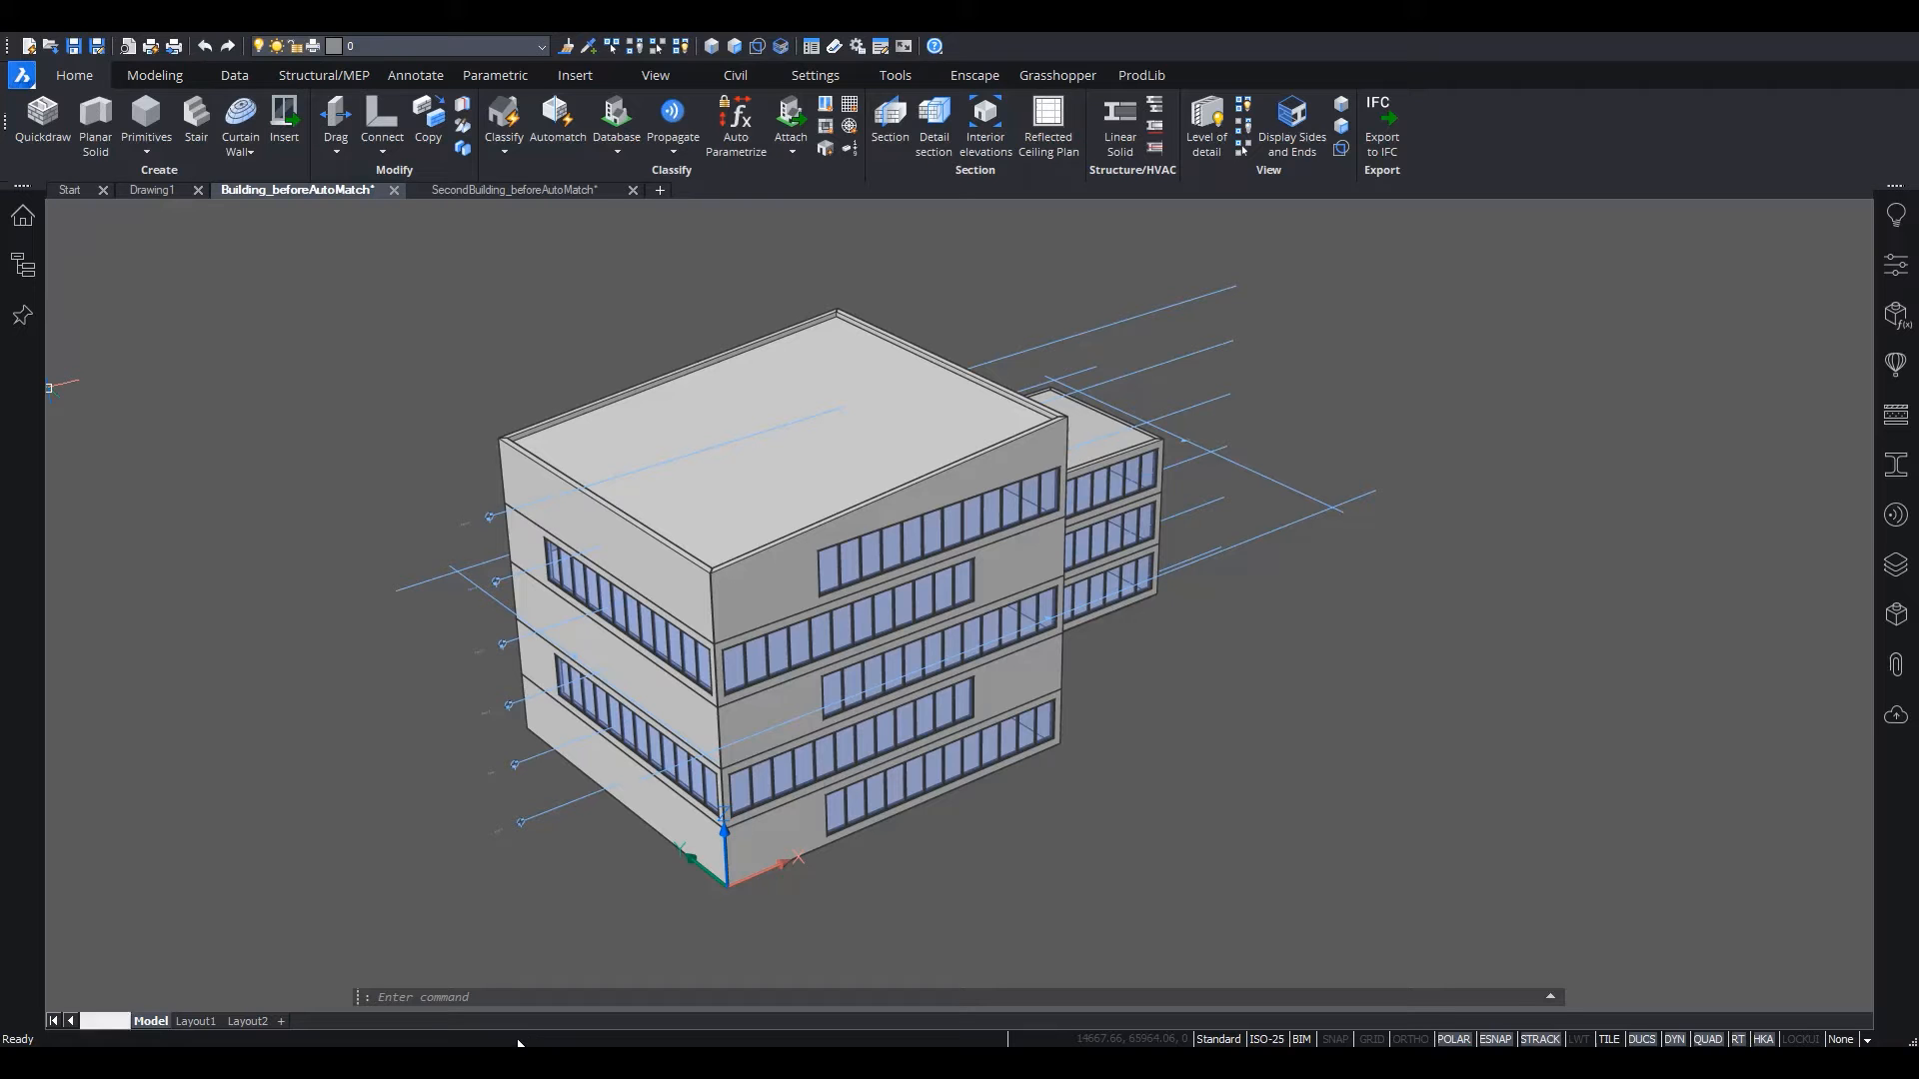
Expand the multi-storey building in the Building_beforeAutoMatch structure tree, examine Floor 3 and Floor 2, and close the tree
shift+middle_drag(900, 640, 1149, 595)
click(23, 265)
click(80, 266)
click(96, 285)
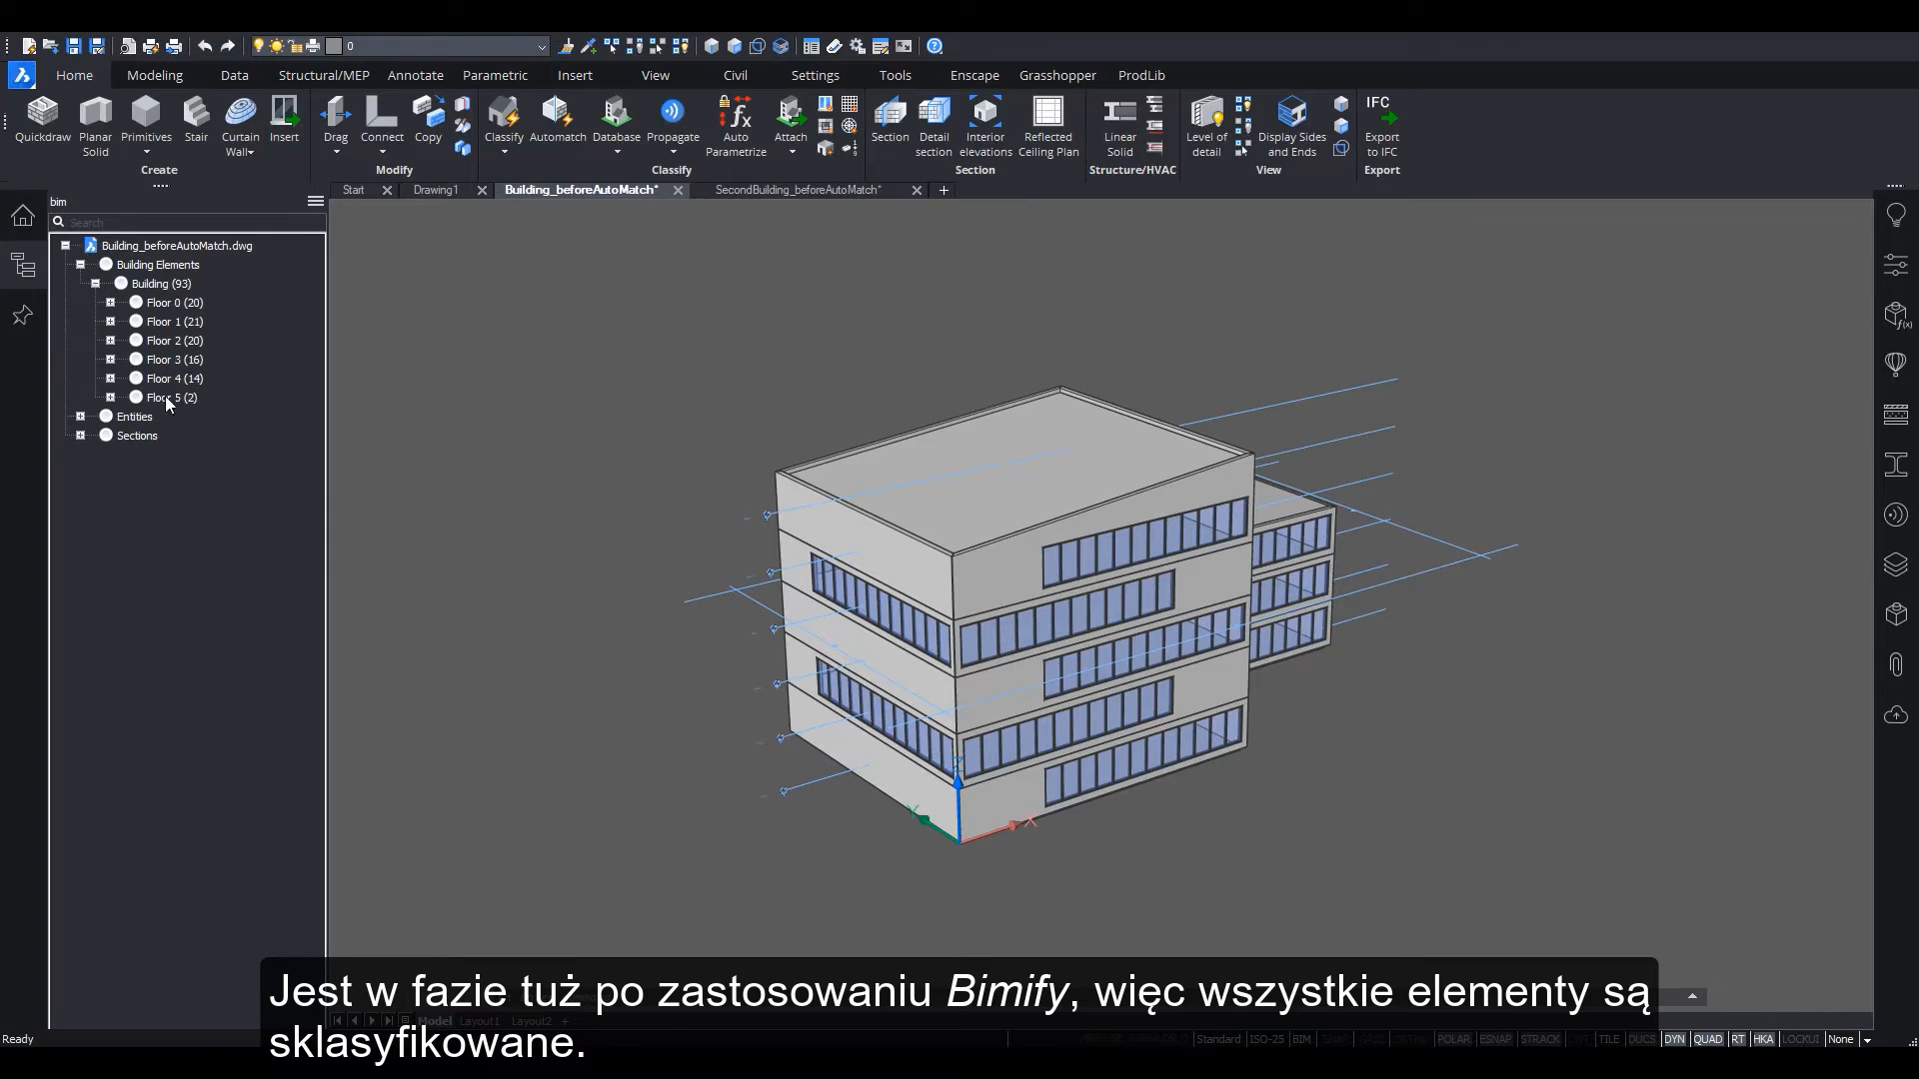
click(190, 360)
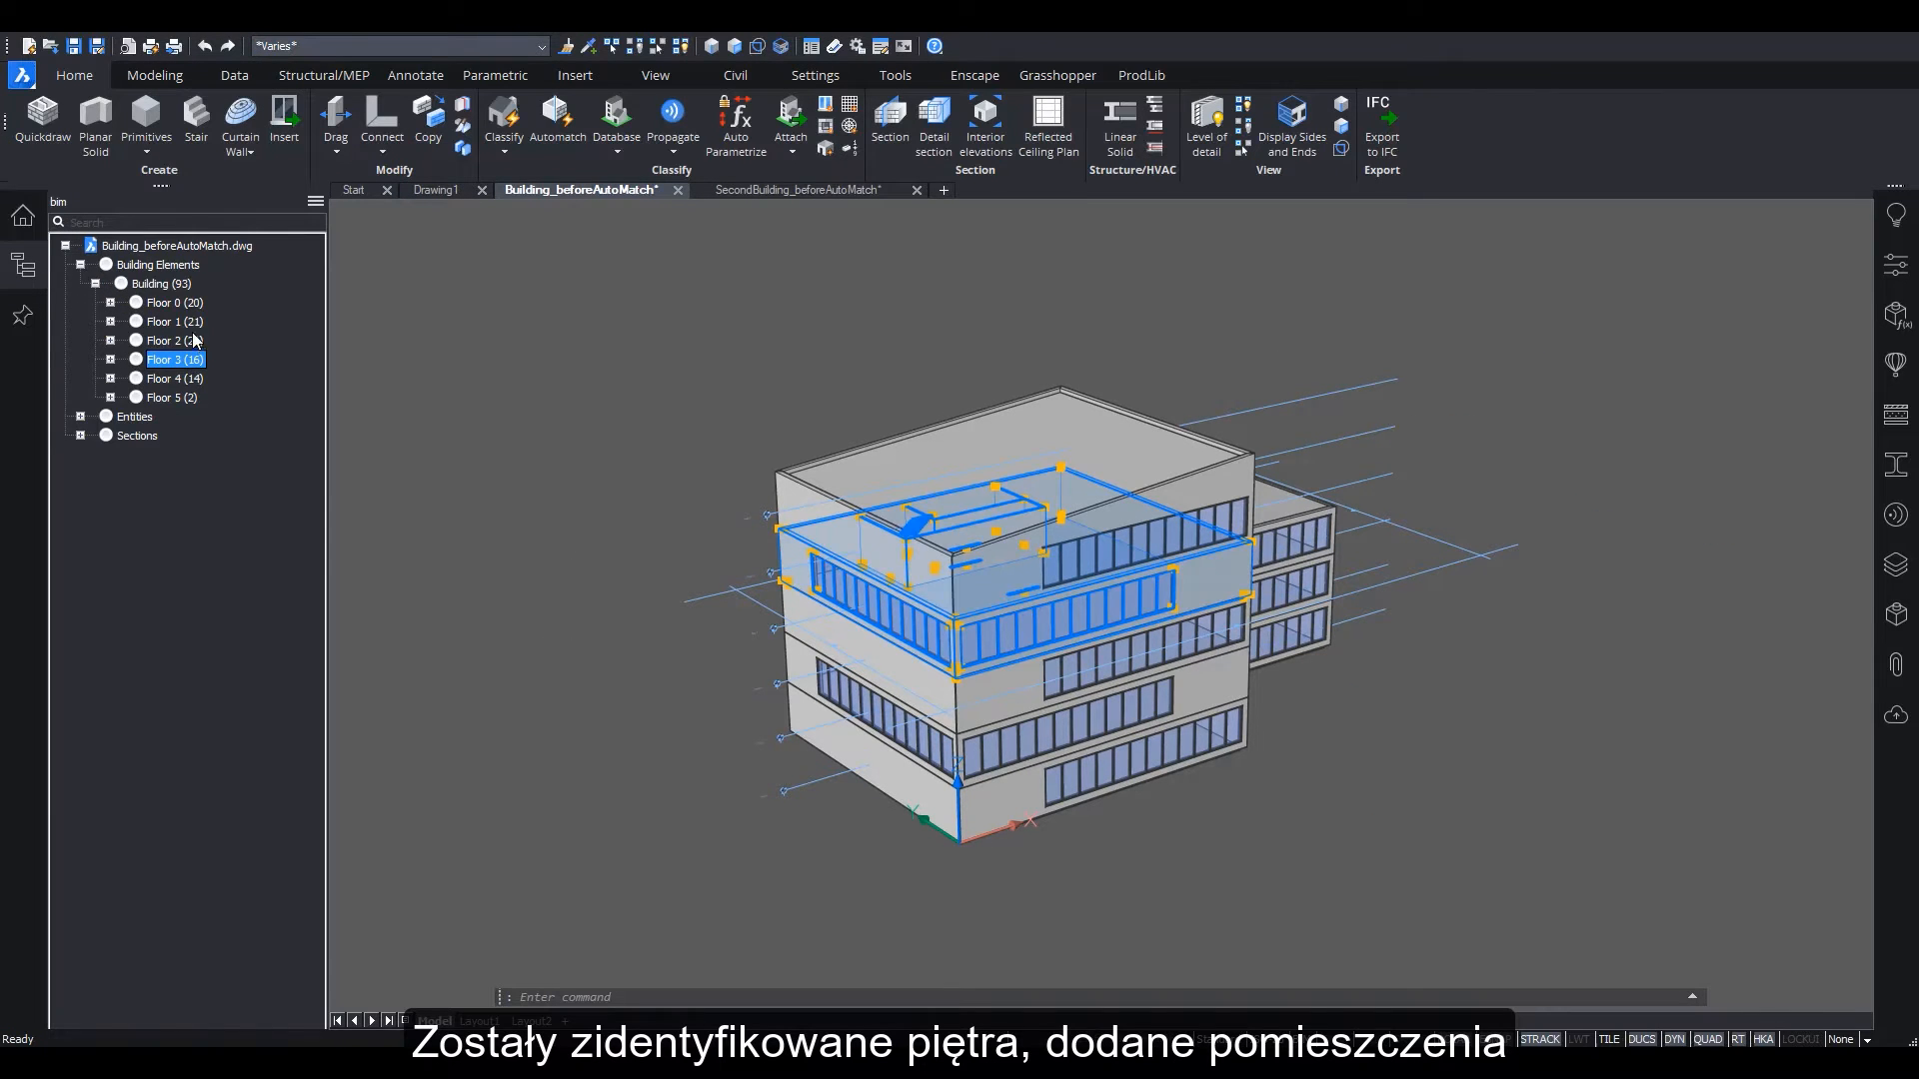
click(190, 341)
click(22, 265)
Activate the horizontal section through the building's upper storey and examine the cut walls up close
shift+middle_drag(535, 712, 591, 540)
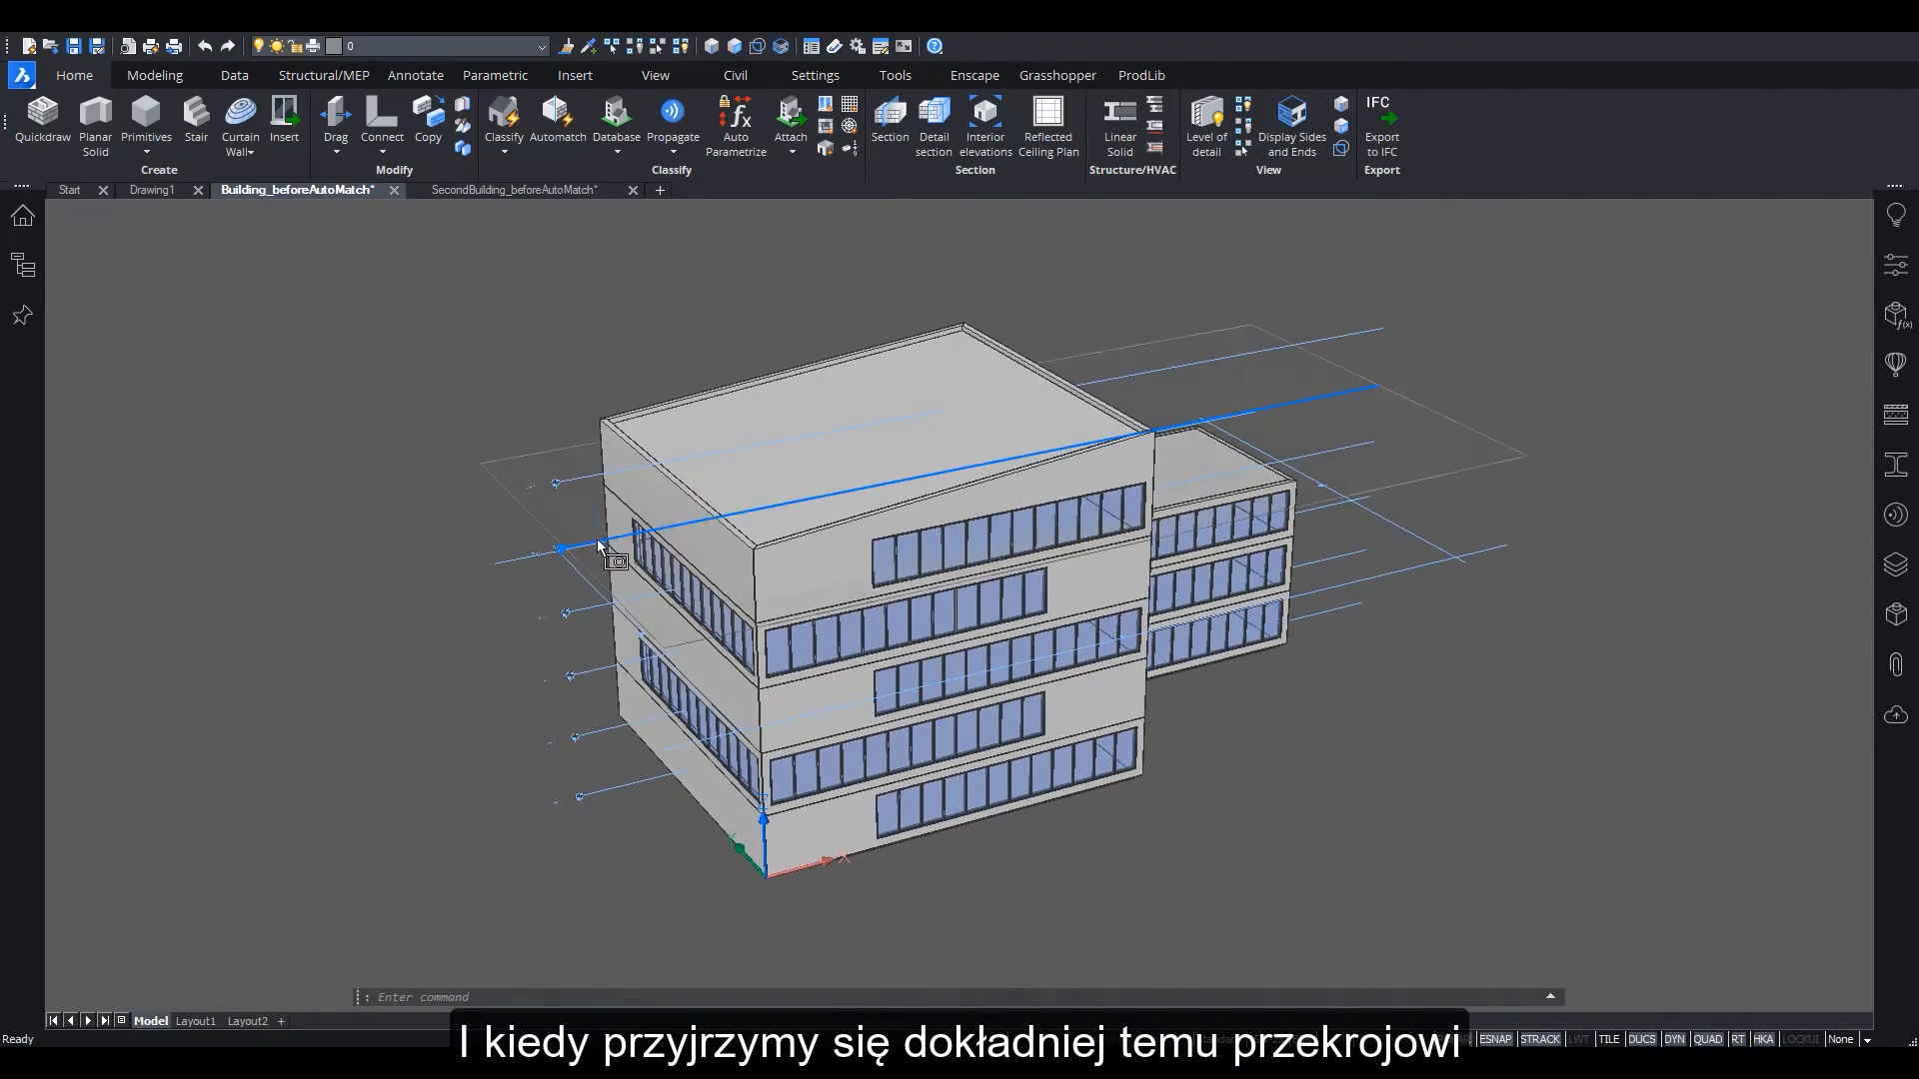
double_click(598, 547)
shift+middle_drag(1190, 972, 1255, 1029)
scroll(735, 799, up, 8)
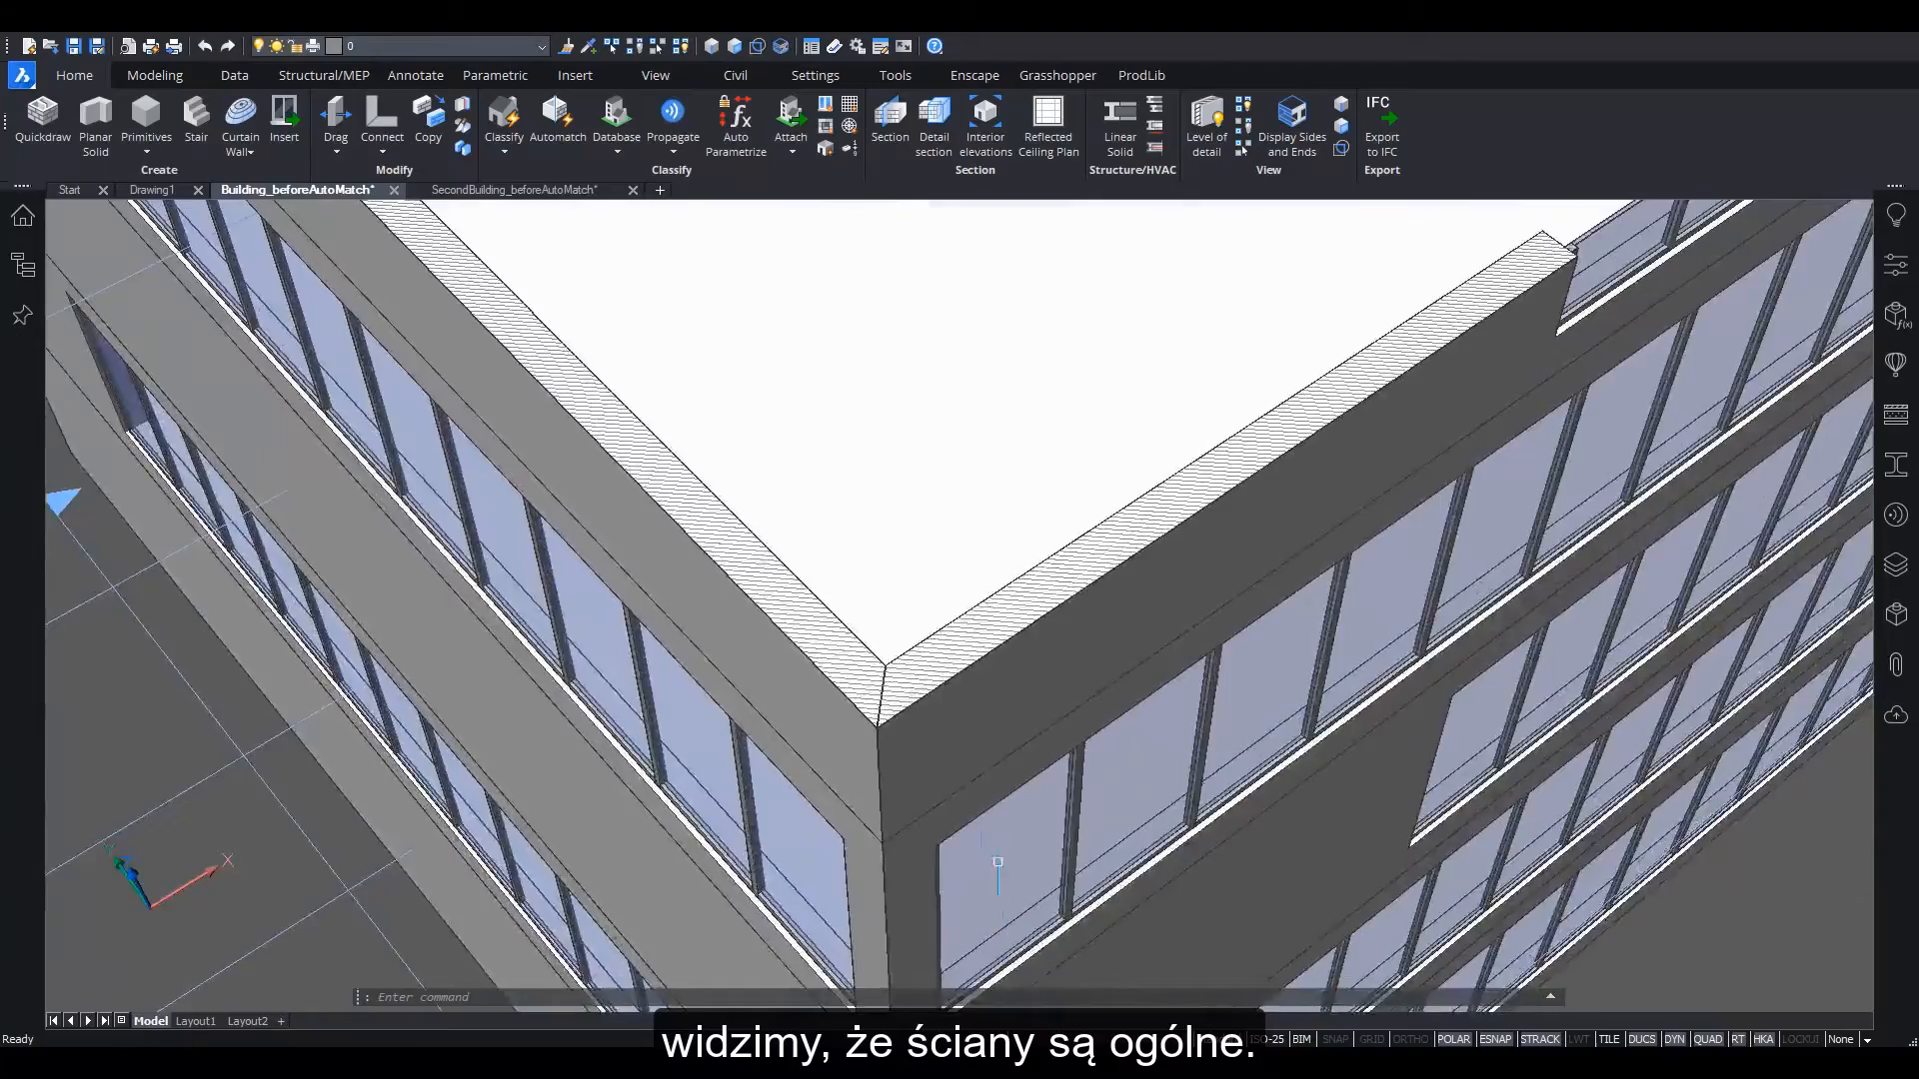
scroll(904, 740, up, 3)
scroll(992, 842, down, 7)
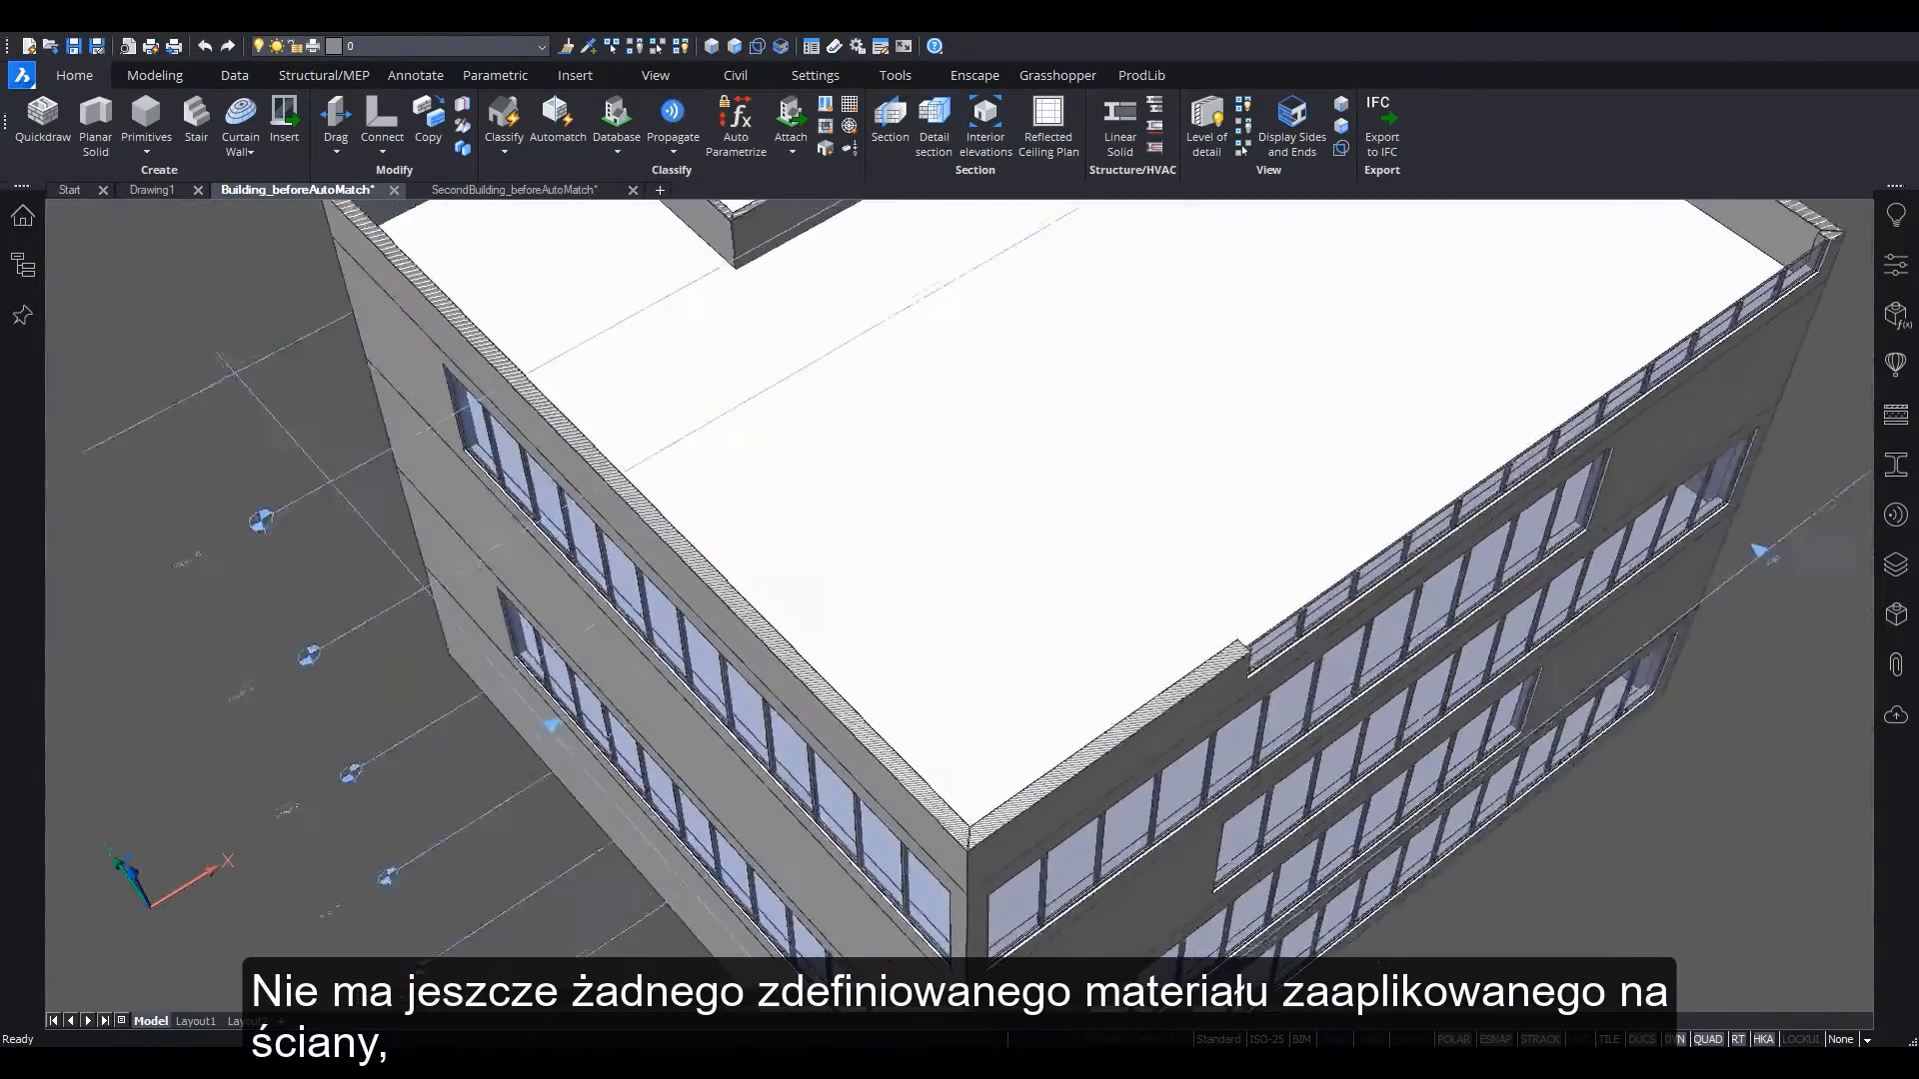
scroll(970, 812, up, 10)
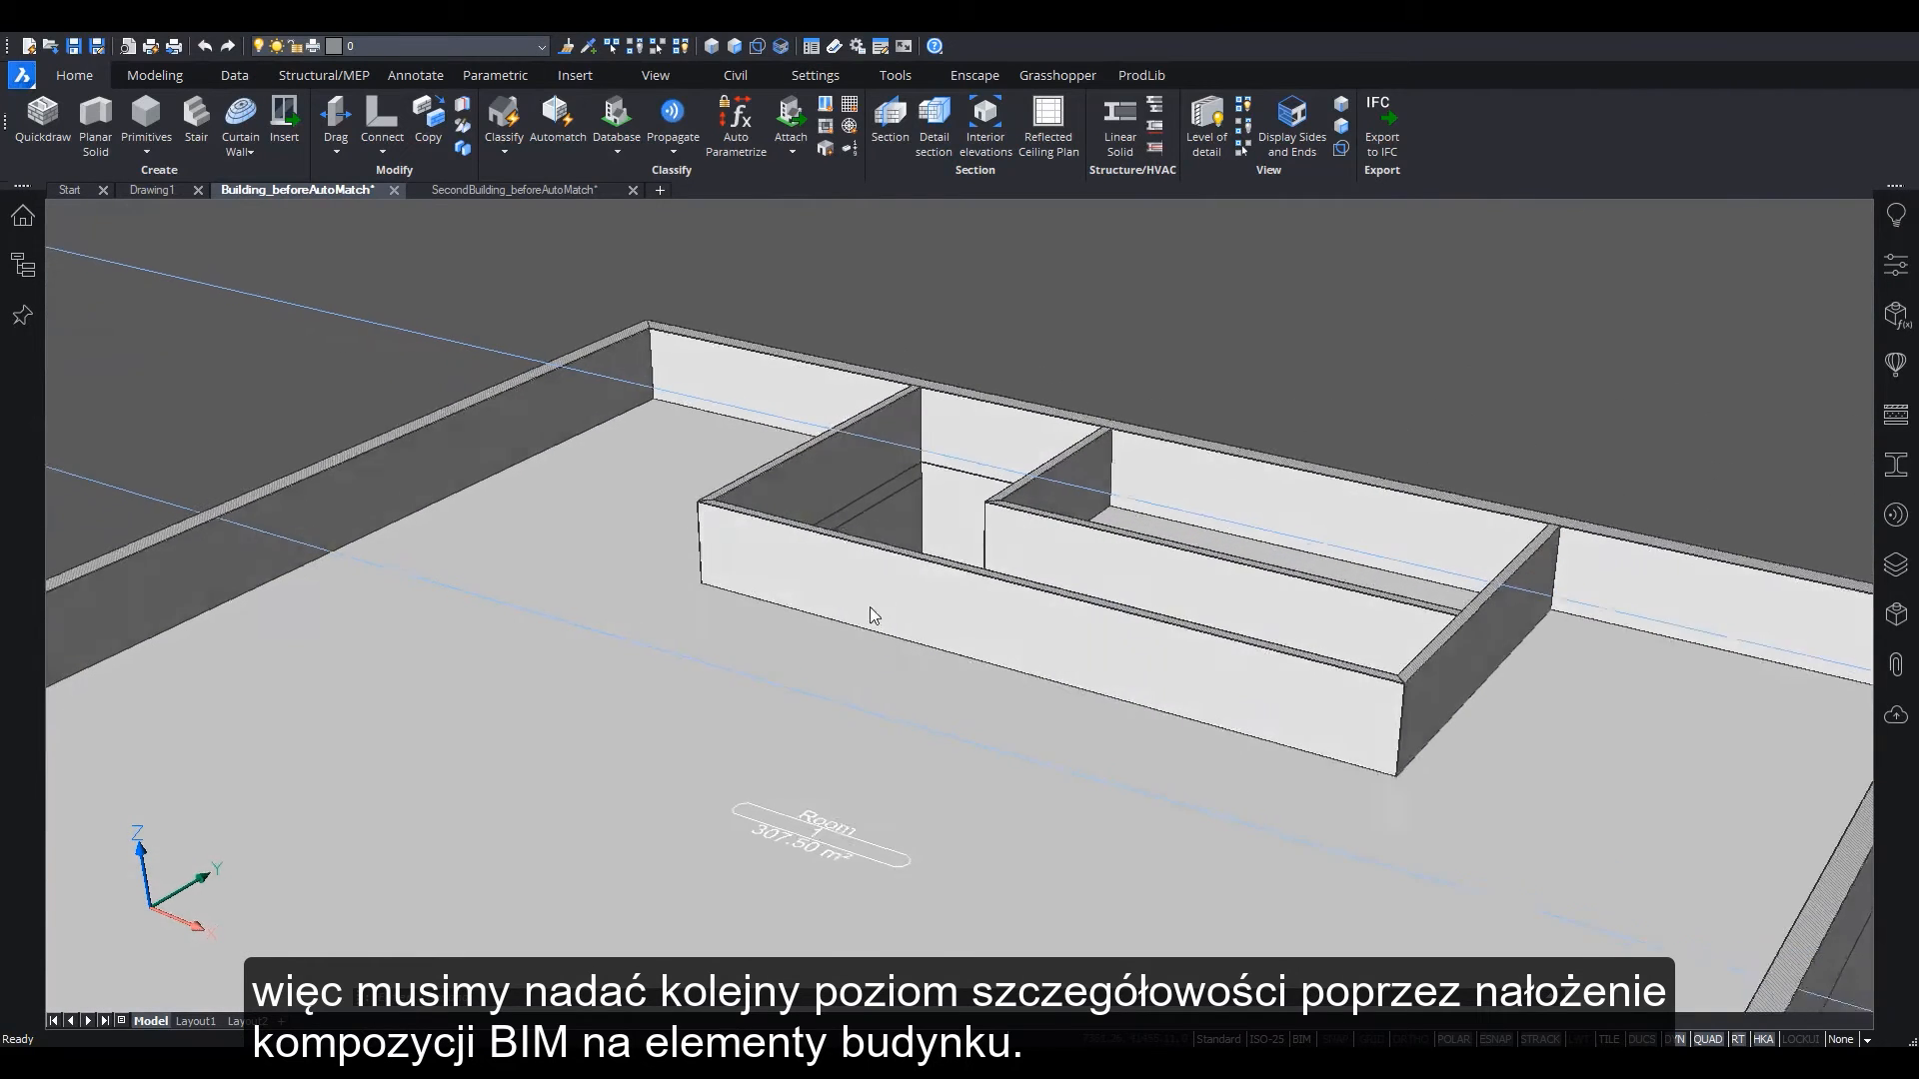
Find the Interior Wall, Plaster composition by searching for "inter" and apply it to the long interior wall
click(869, 610)
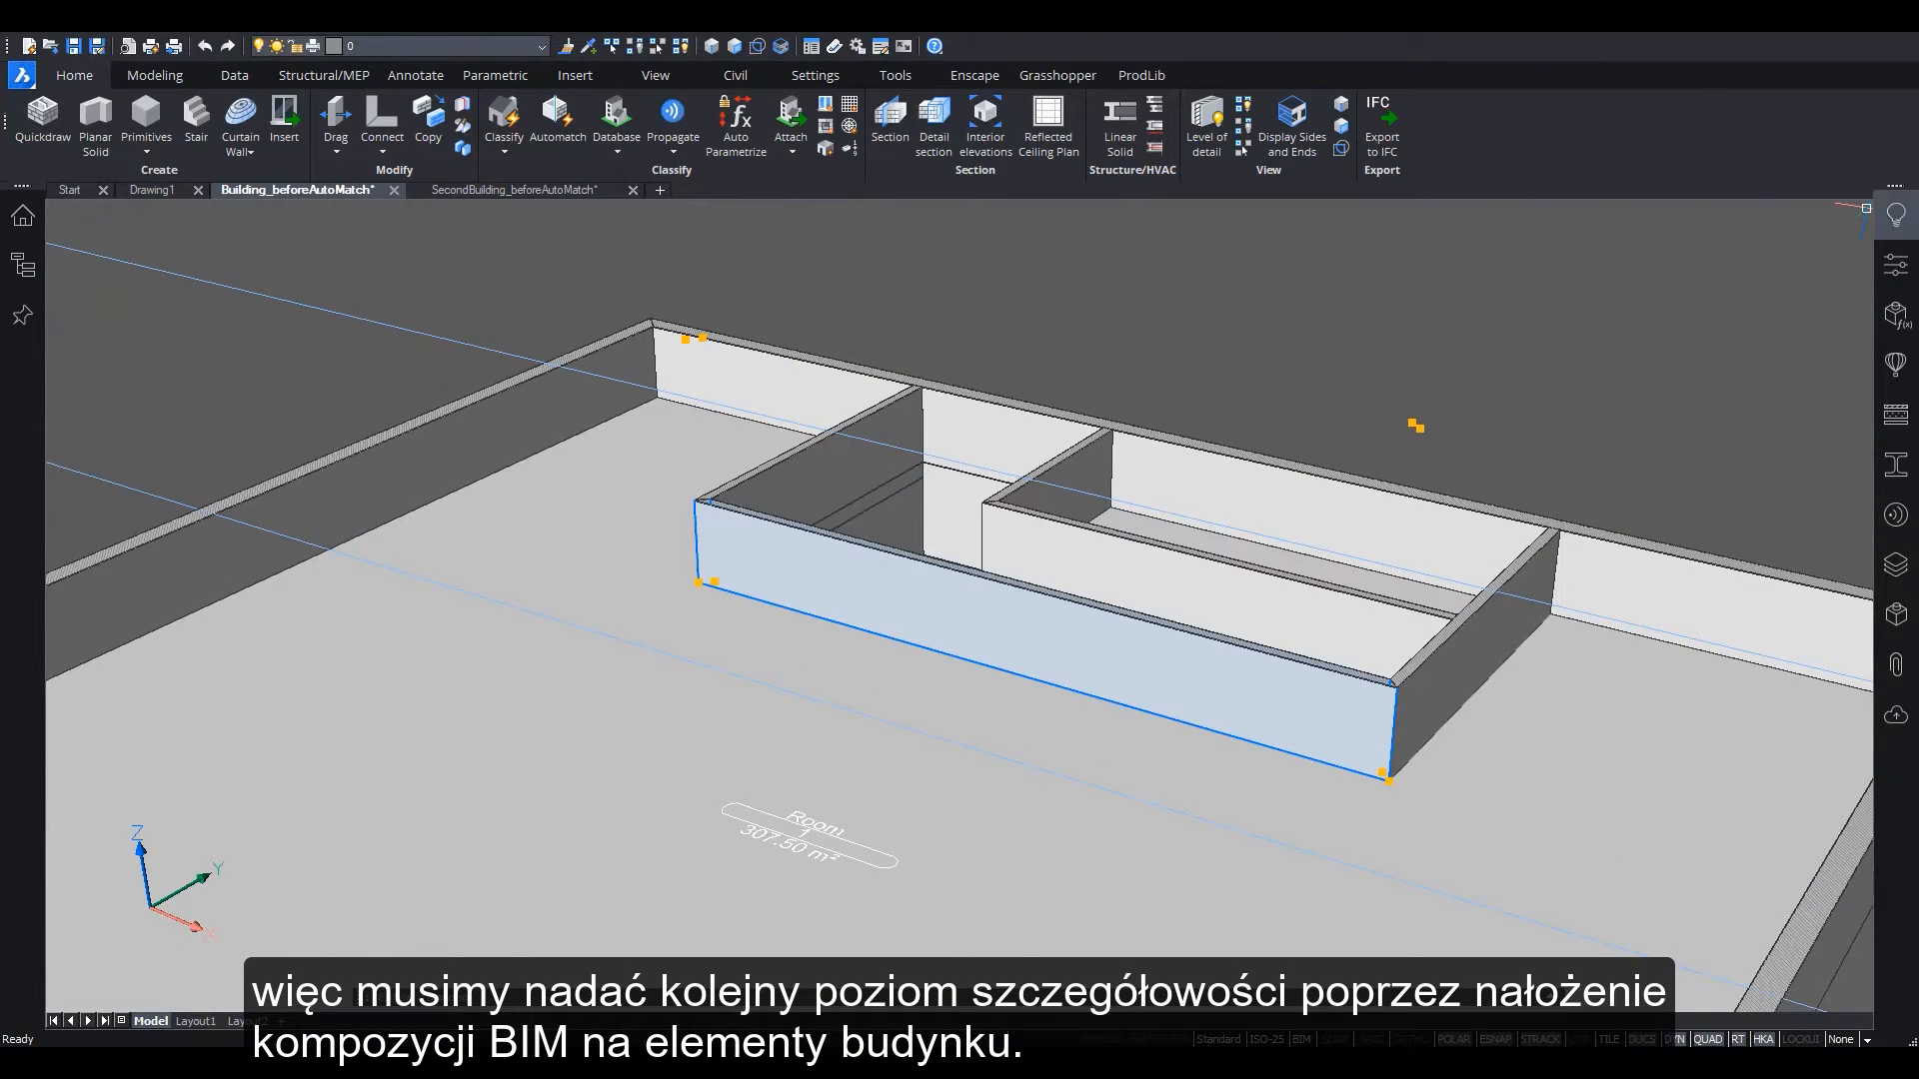
click(1896, 414)
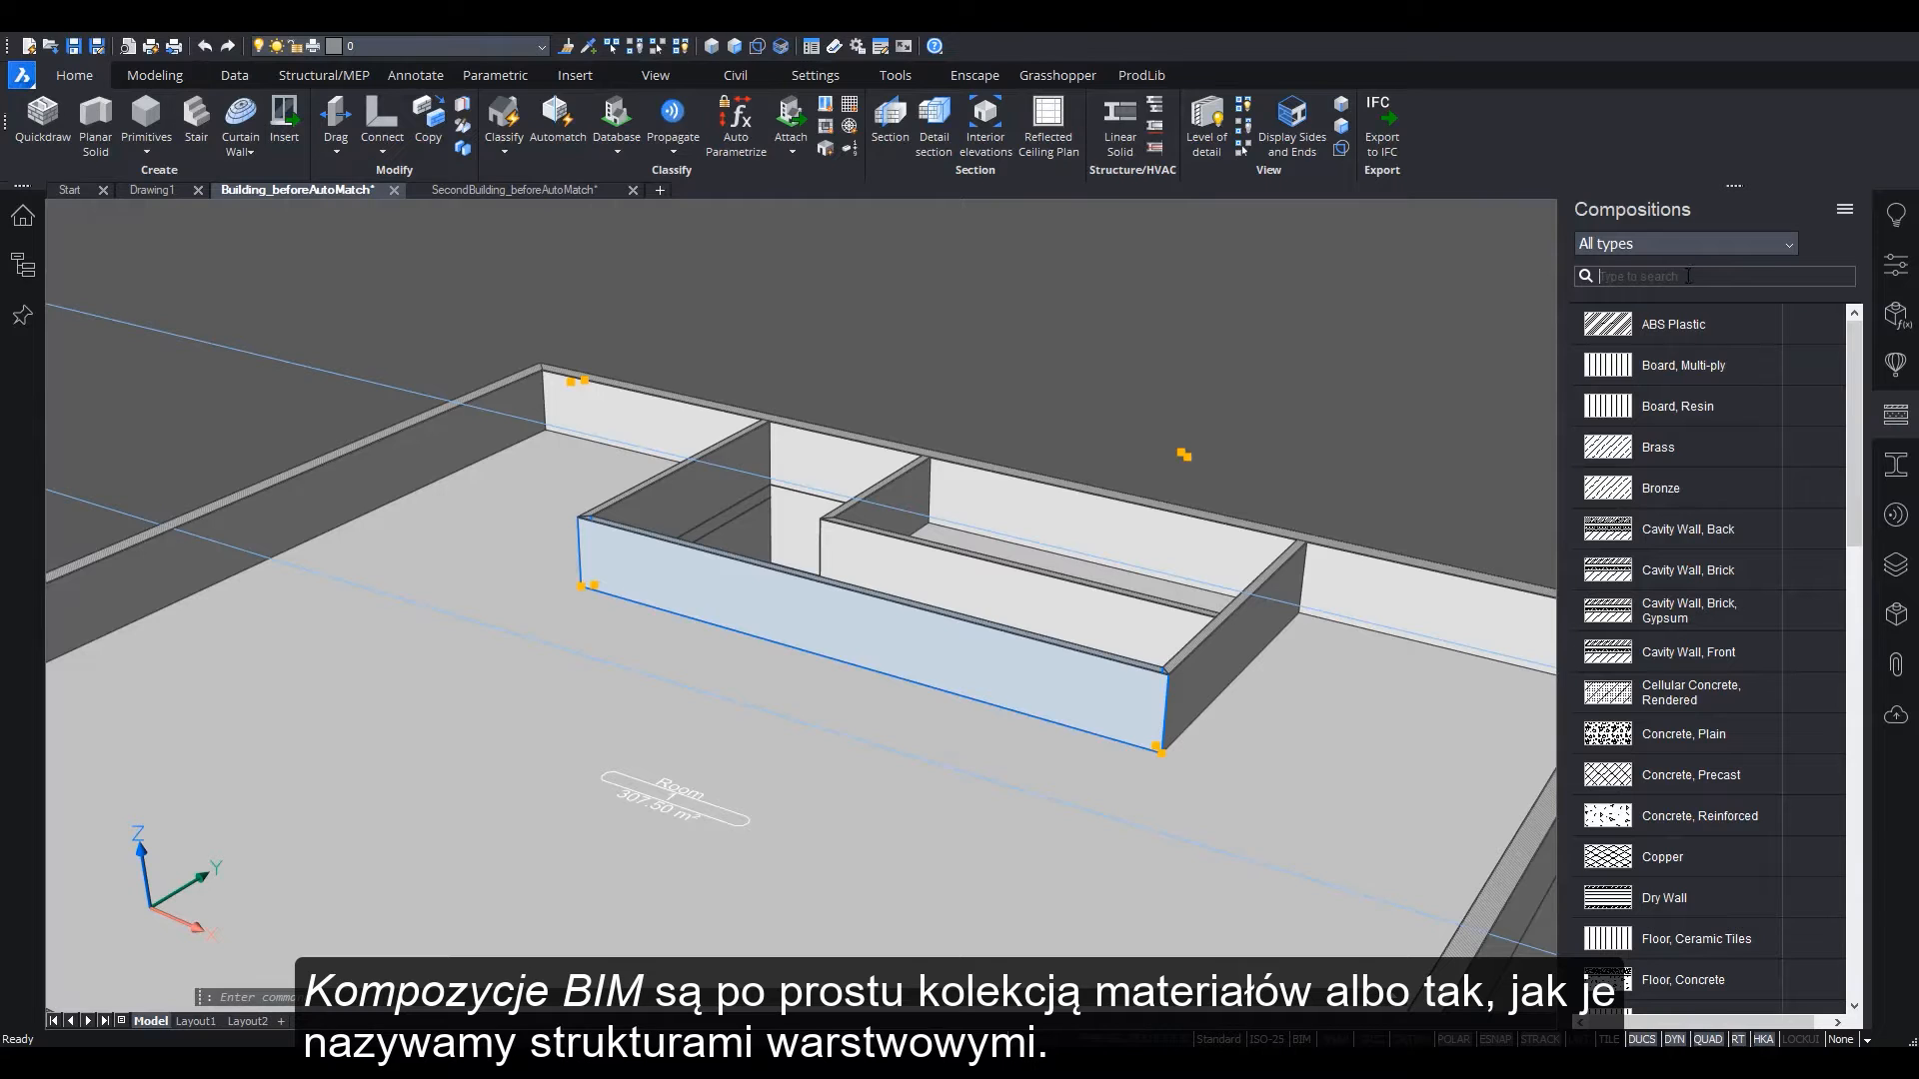
text(inter)
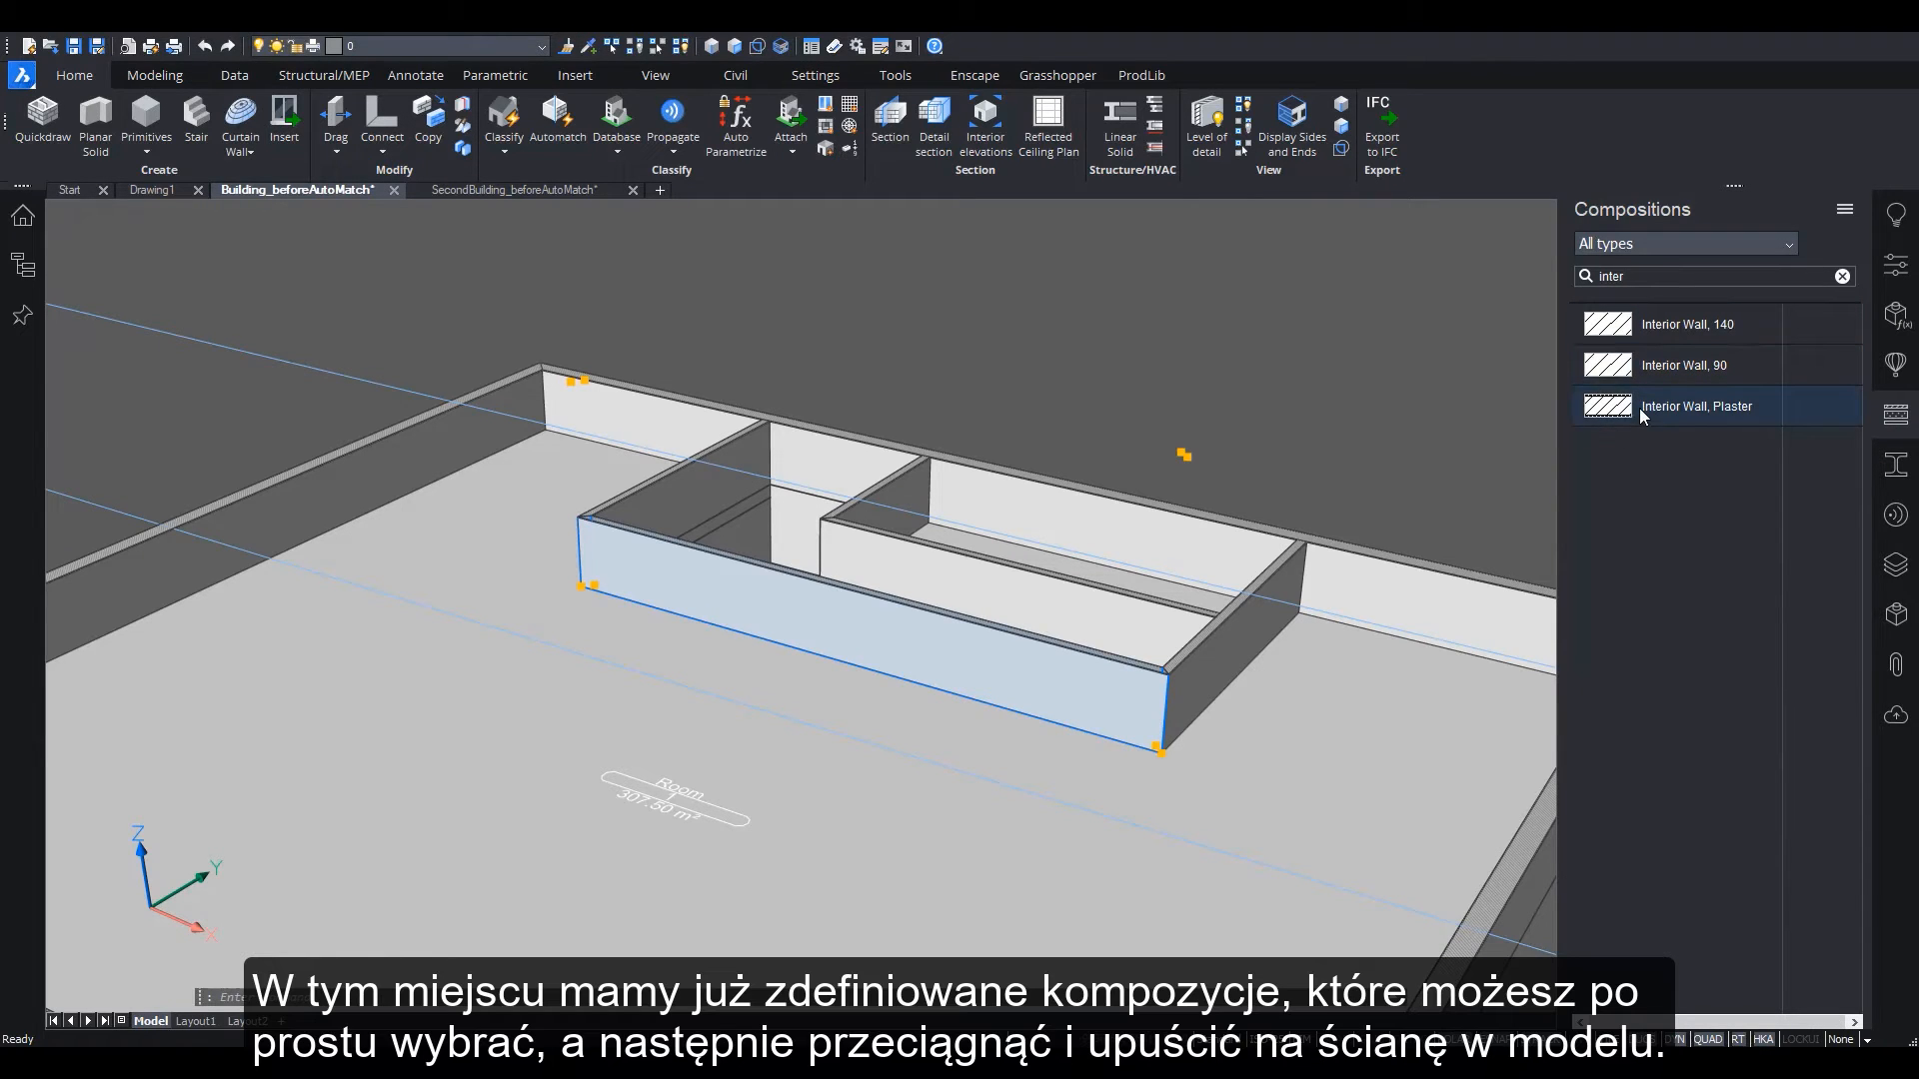
drag(1639, 408, 786, 601)
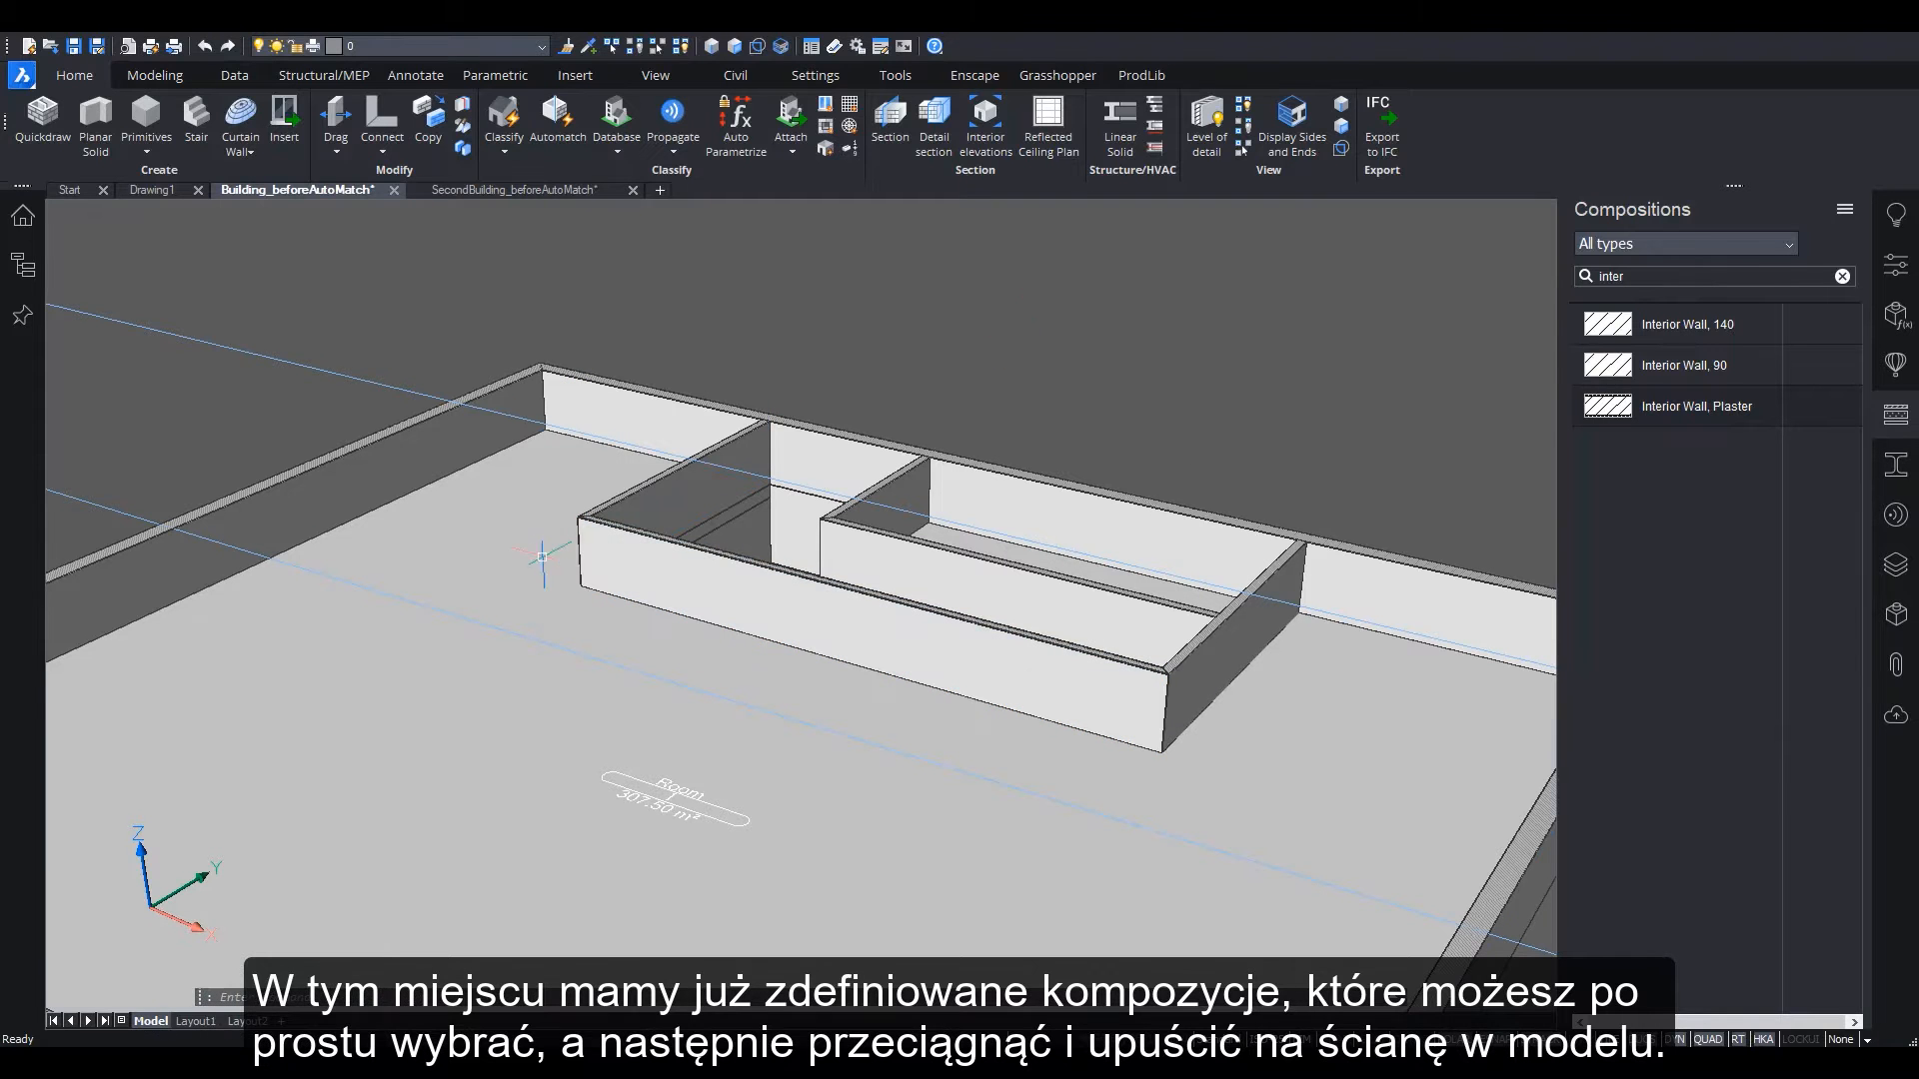
Turn on the detailed level of detail display and inspect the interior wall's layers and material
scroll(541, 555, up, 6)
shift+middle_drag(682, 618, 800, 622)
click(1209, 127)
scroll(701, 628, down, 8)
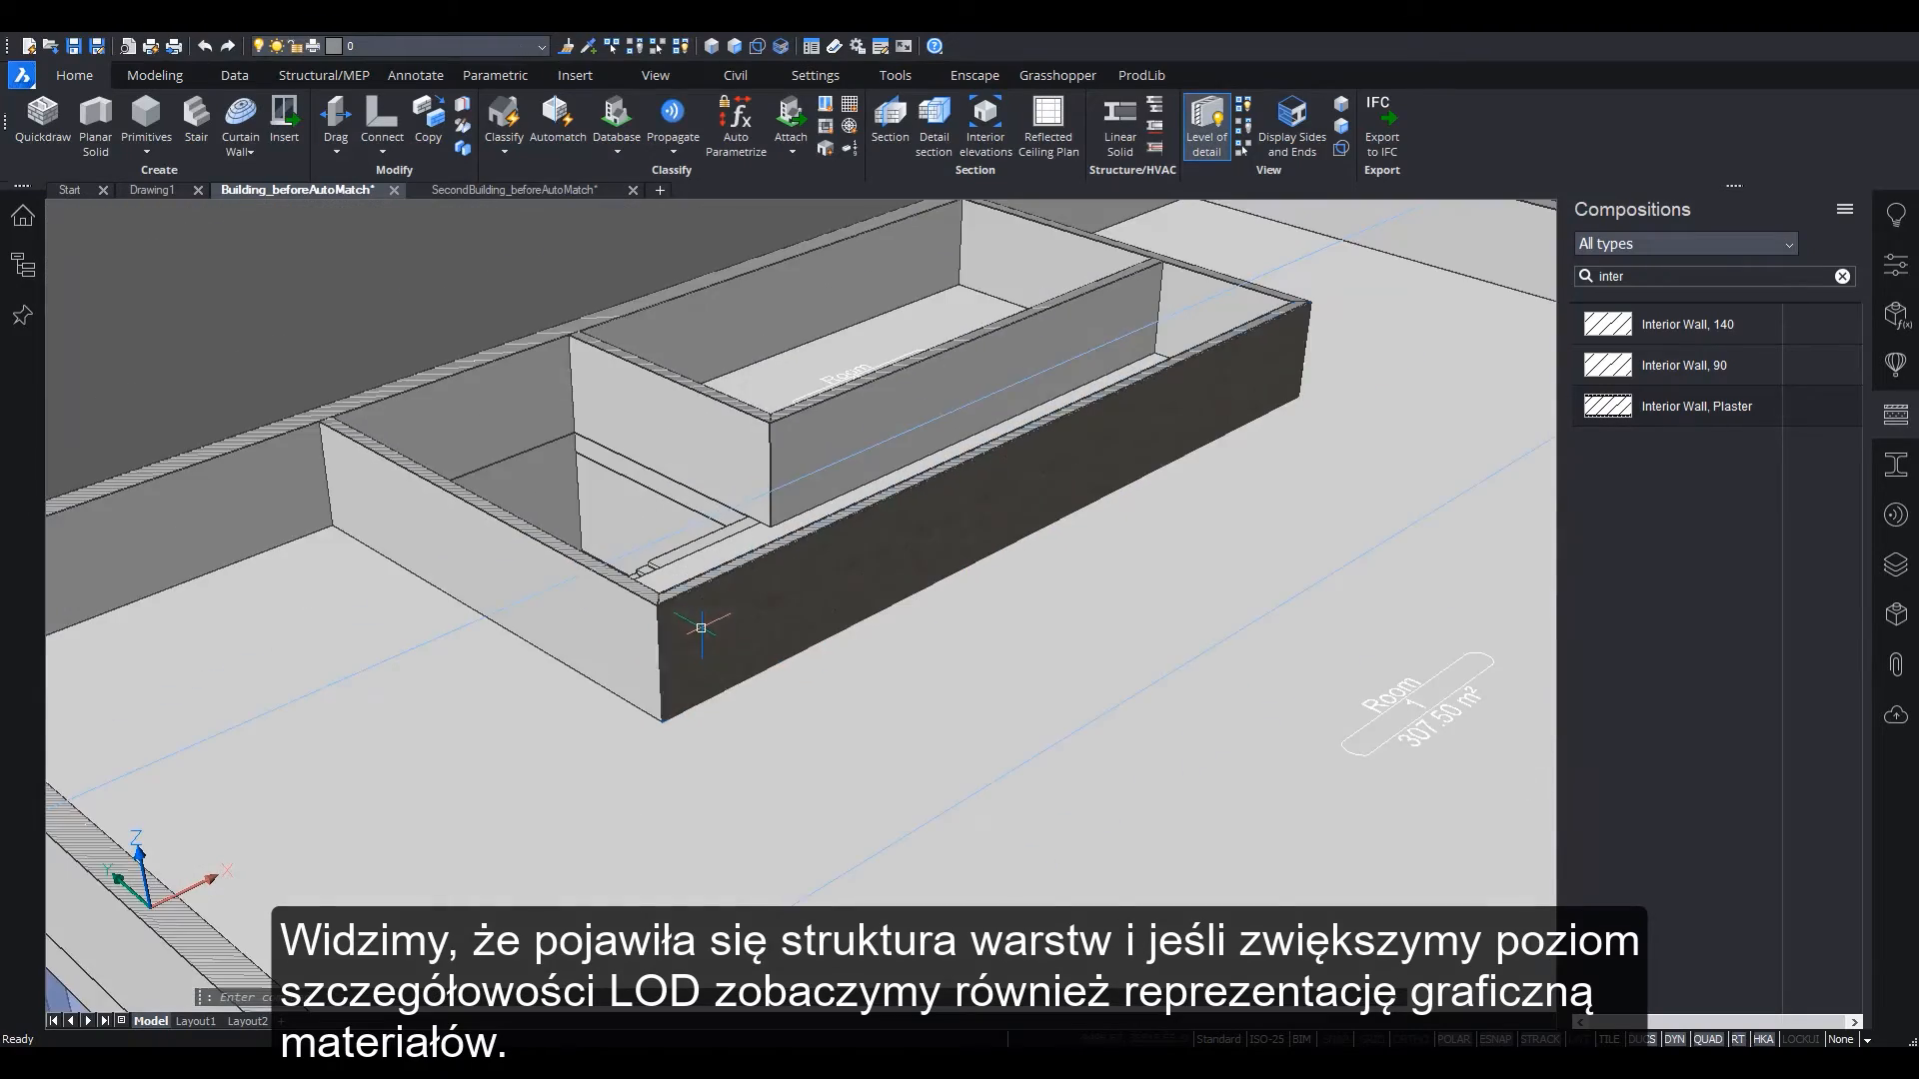
scroll(509, 452, down, 6)
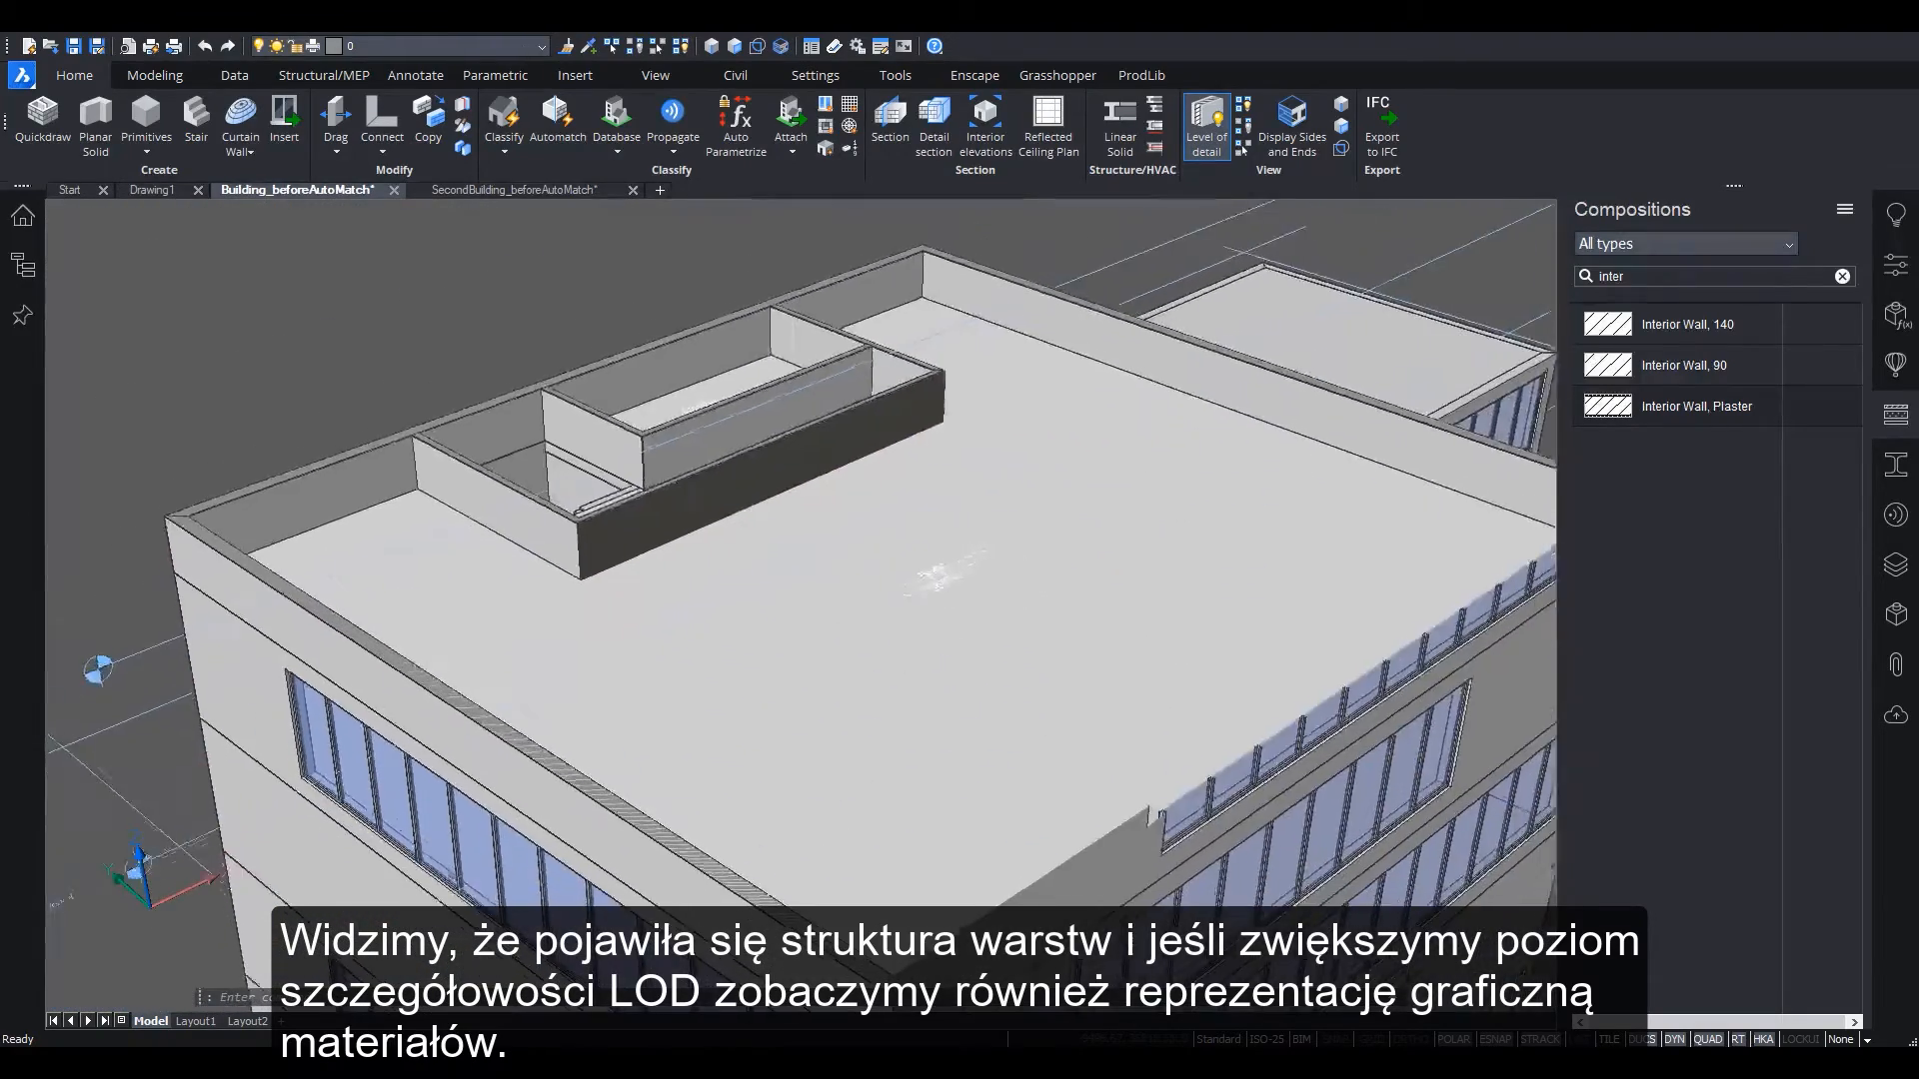
scroll(938, 577, down, 5)
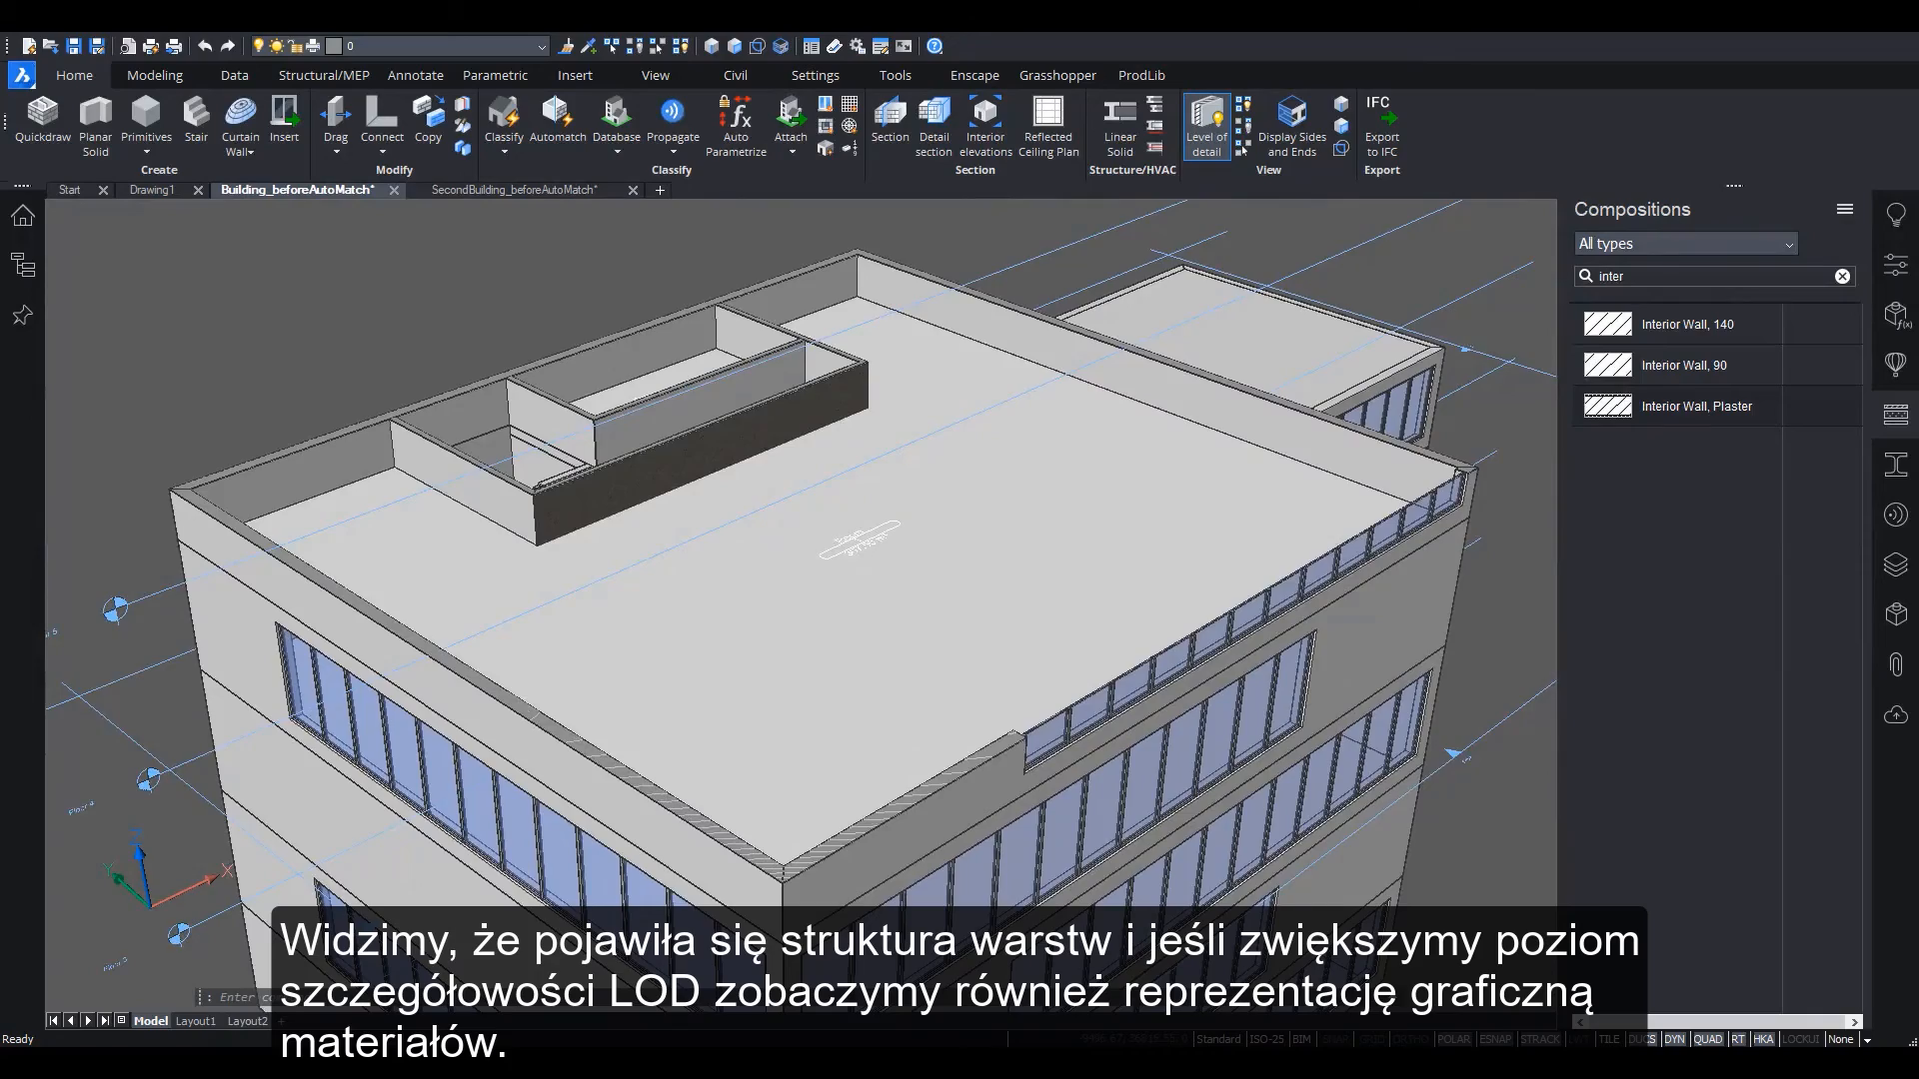
Search the compositions for "wall" and apply Cavity Wall, Brick, Gypsum to both exterior walls meeting at the cut storey's corner
scroll(780, 780, up, 6)
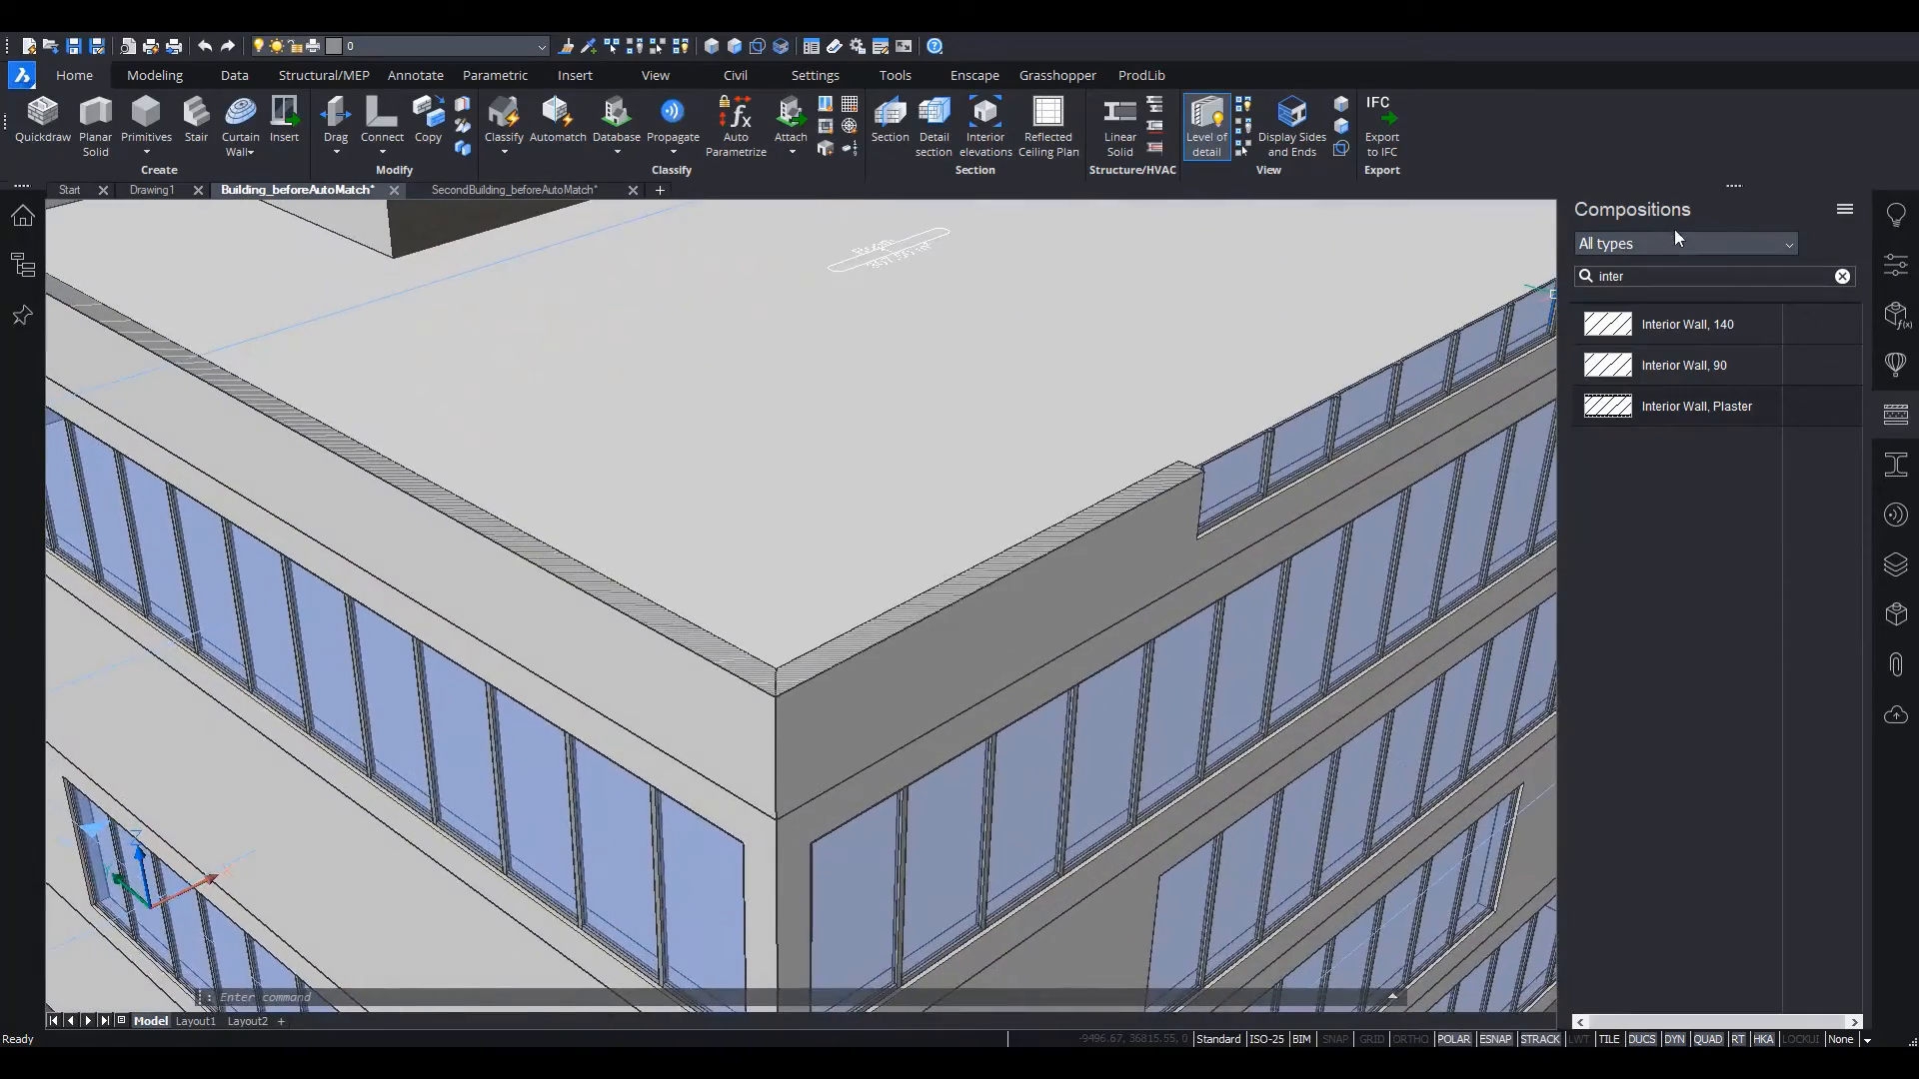
double_click(1653, 273)
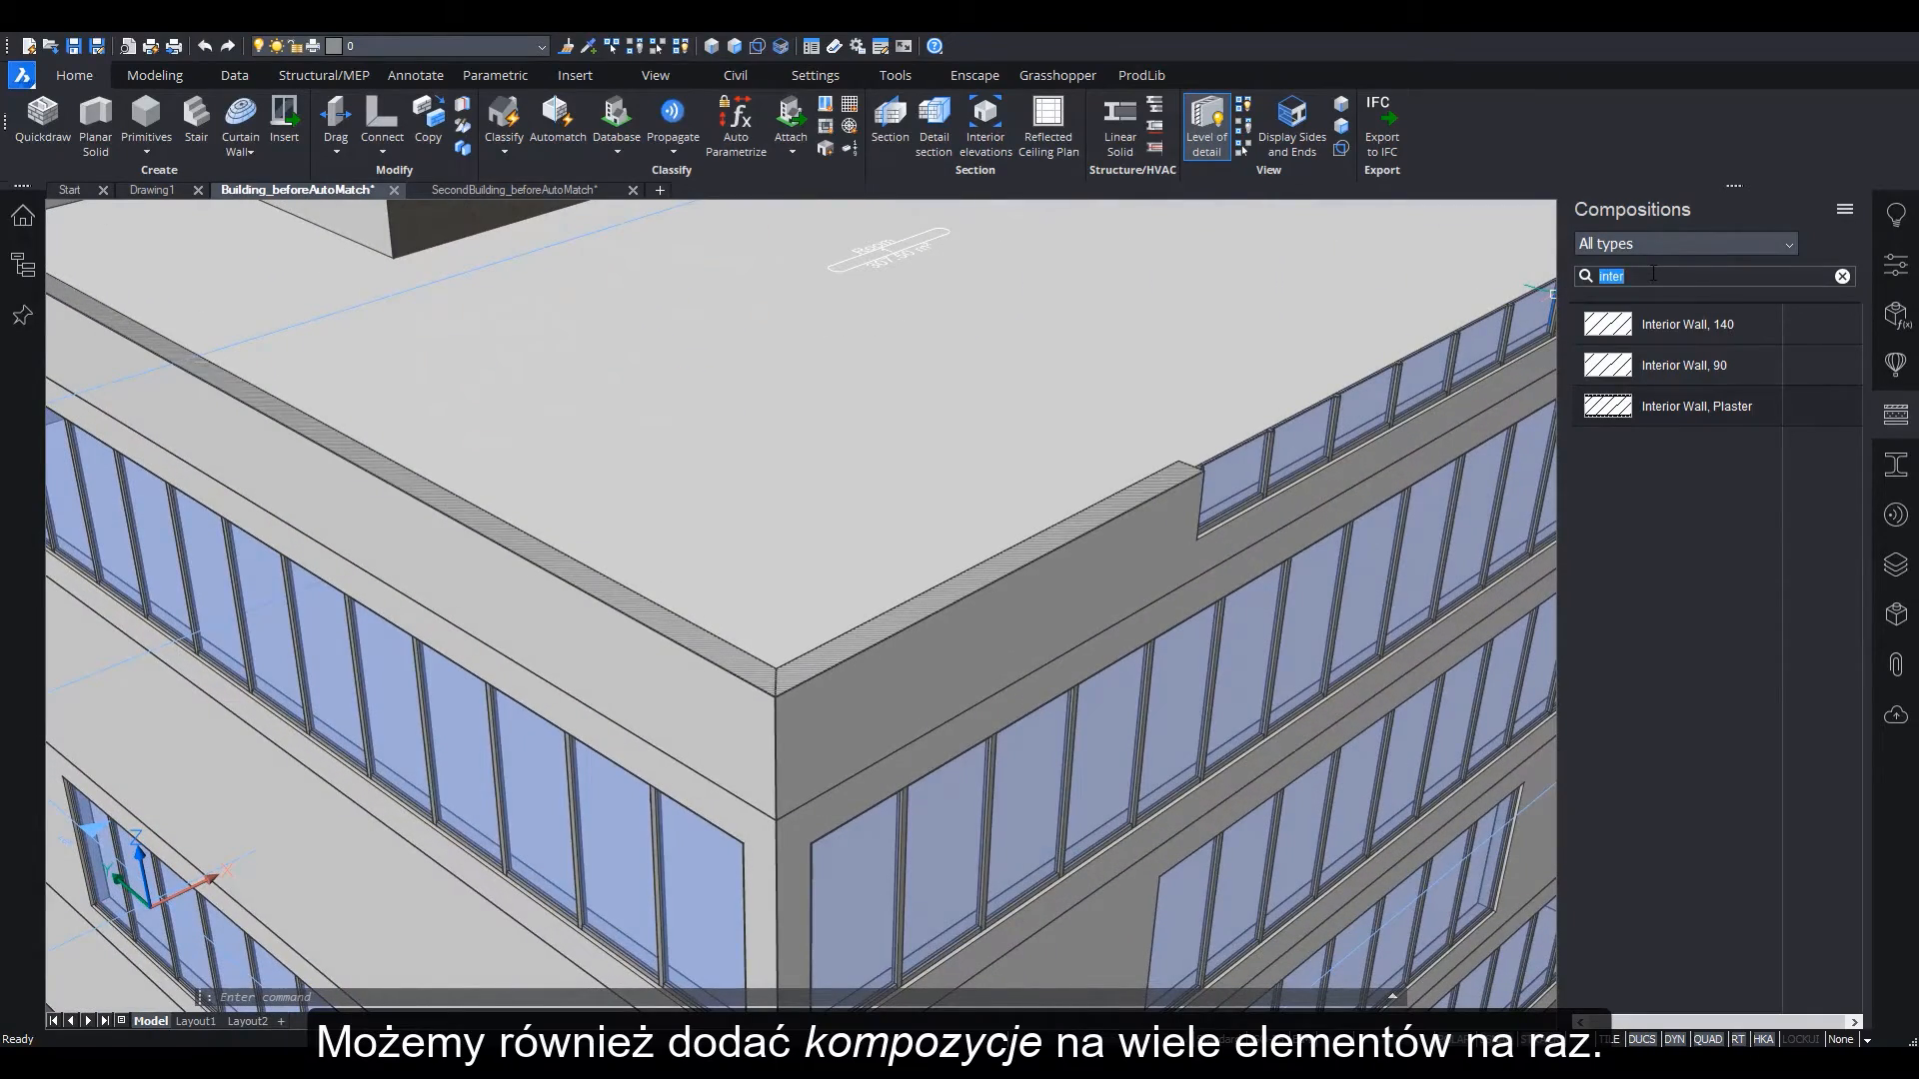
text(wall)
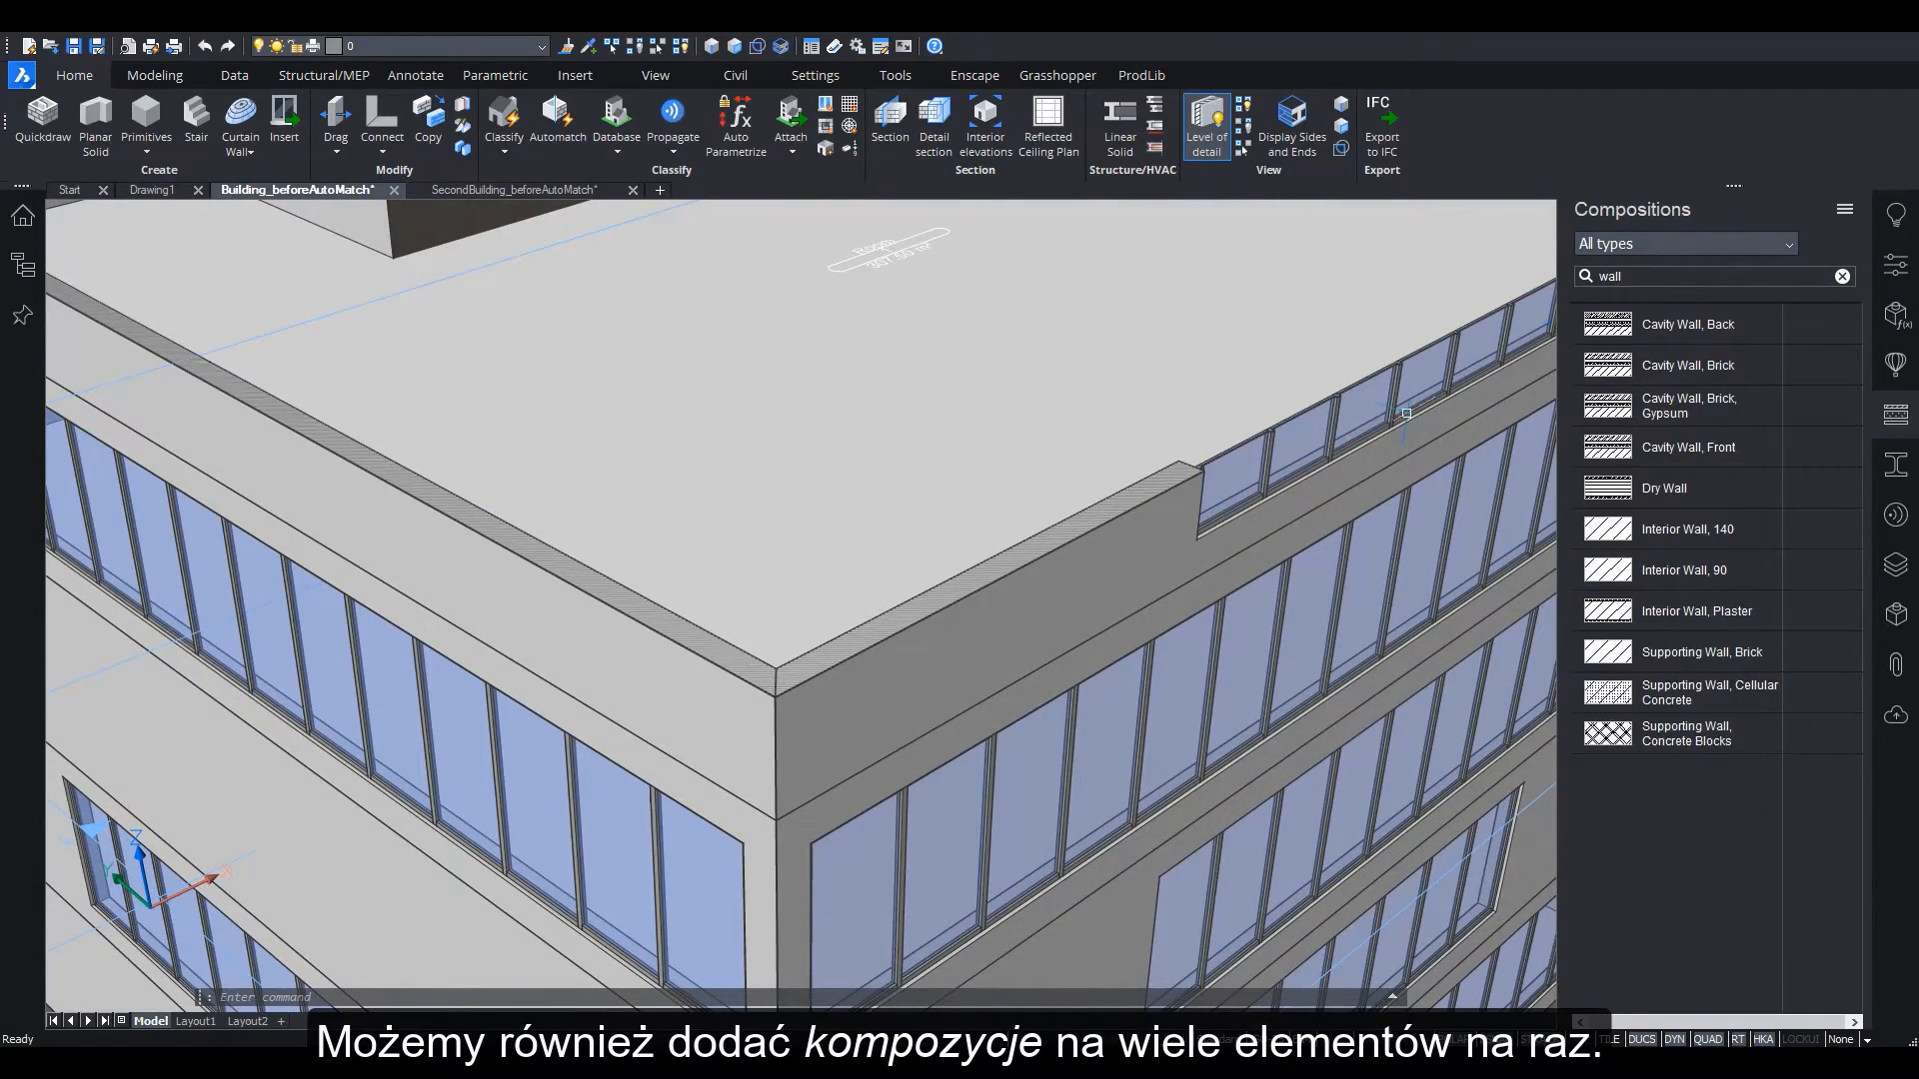
click(822, 710)
click(734, 744)
drag(1673, 420, 1186, 604)
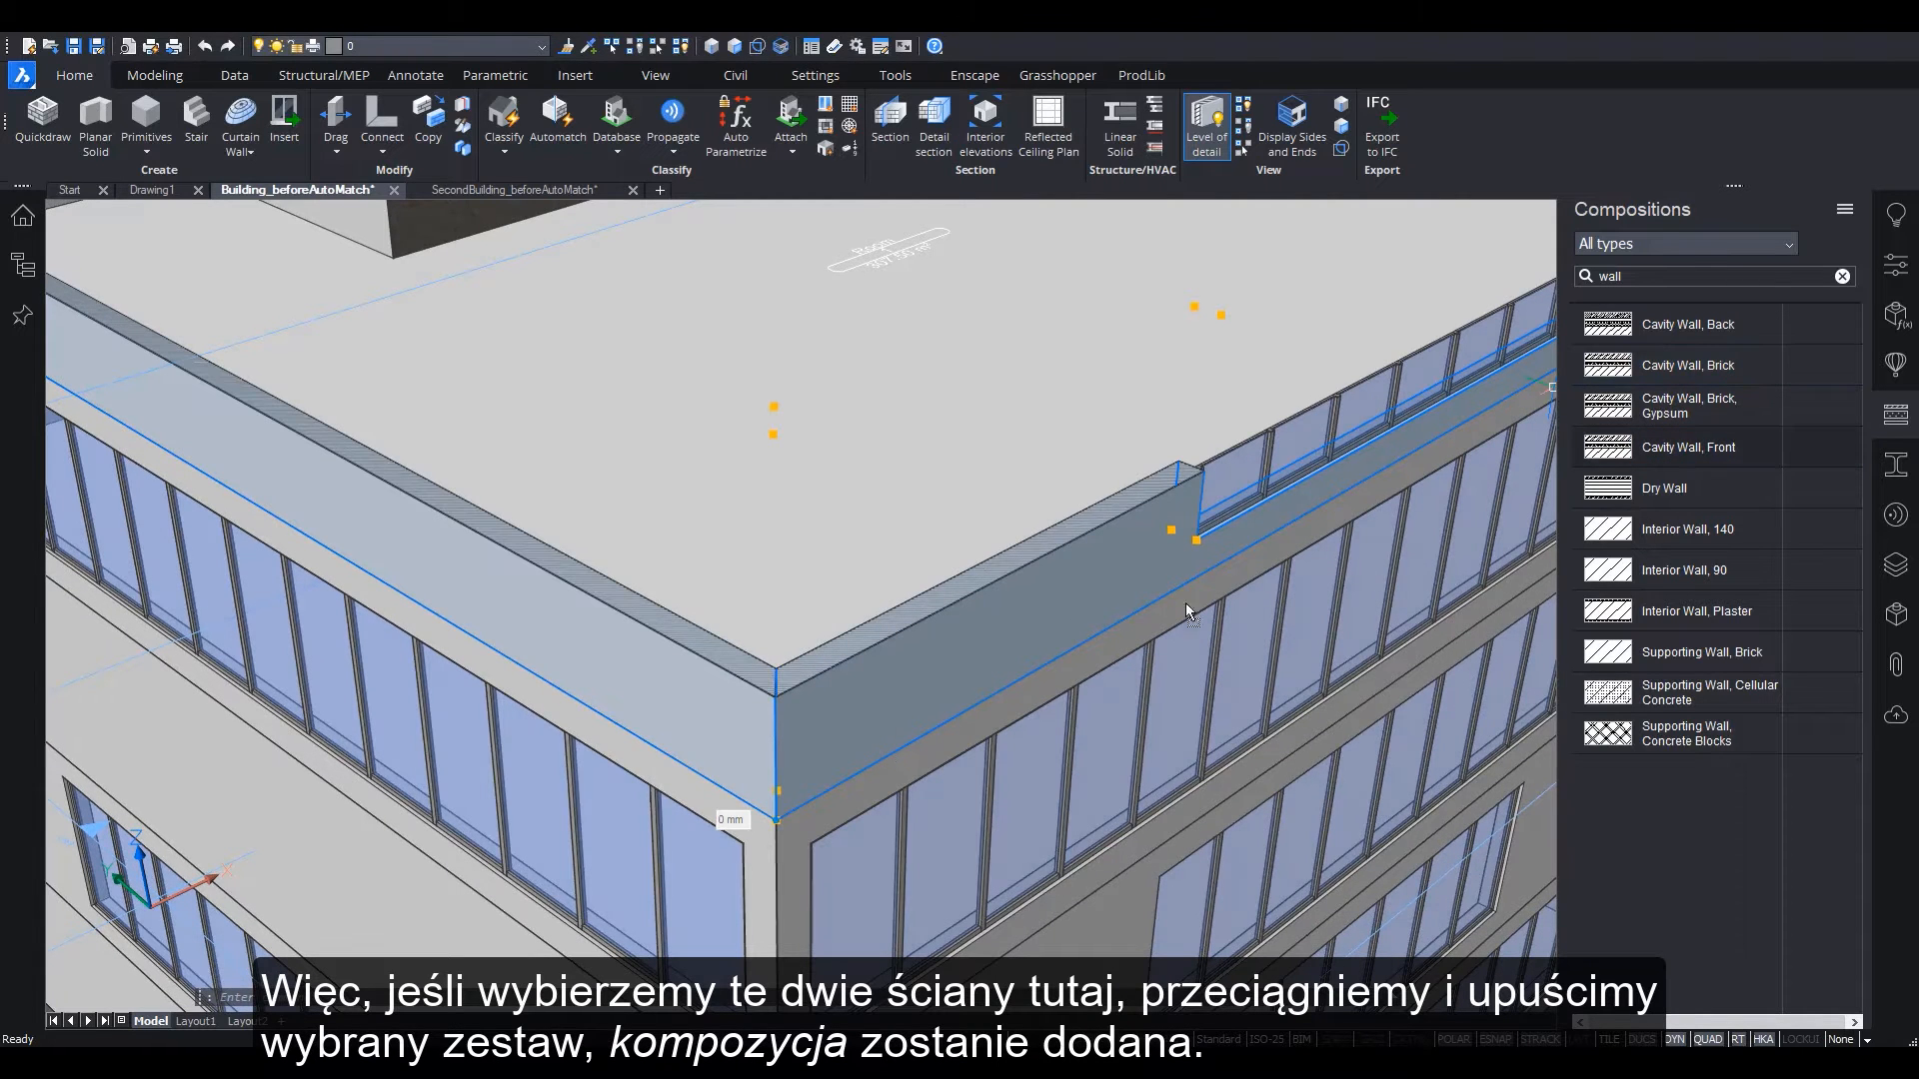
Apply the Cavity Wall, Front composition to the two selected exterior walls and inspect the layers at their corner
drag(821, 728, 817, 727)
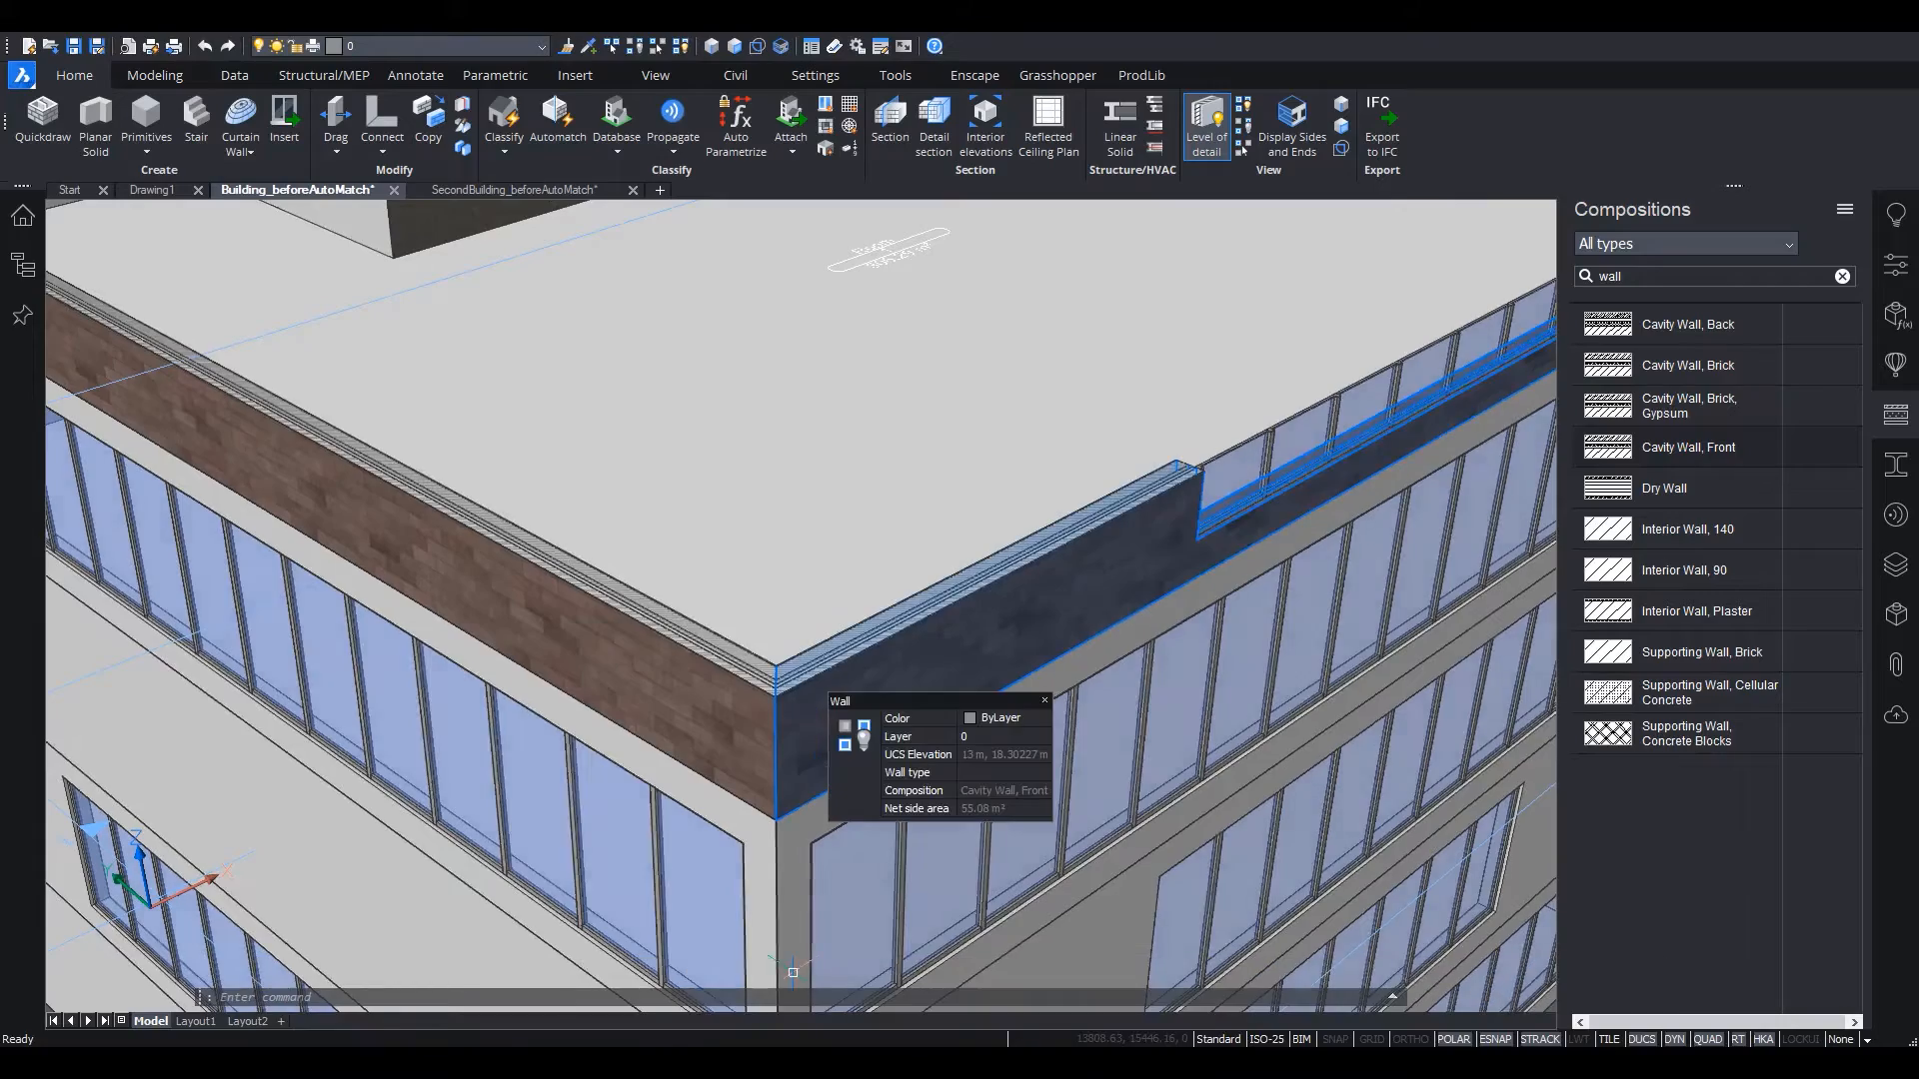
key(Escape)
scroll(784, 657, up, 5)
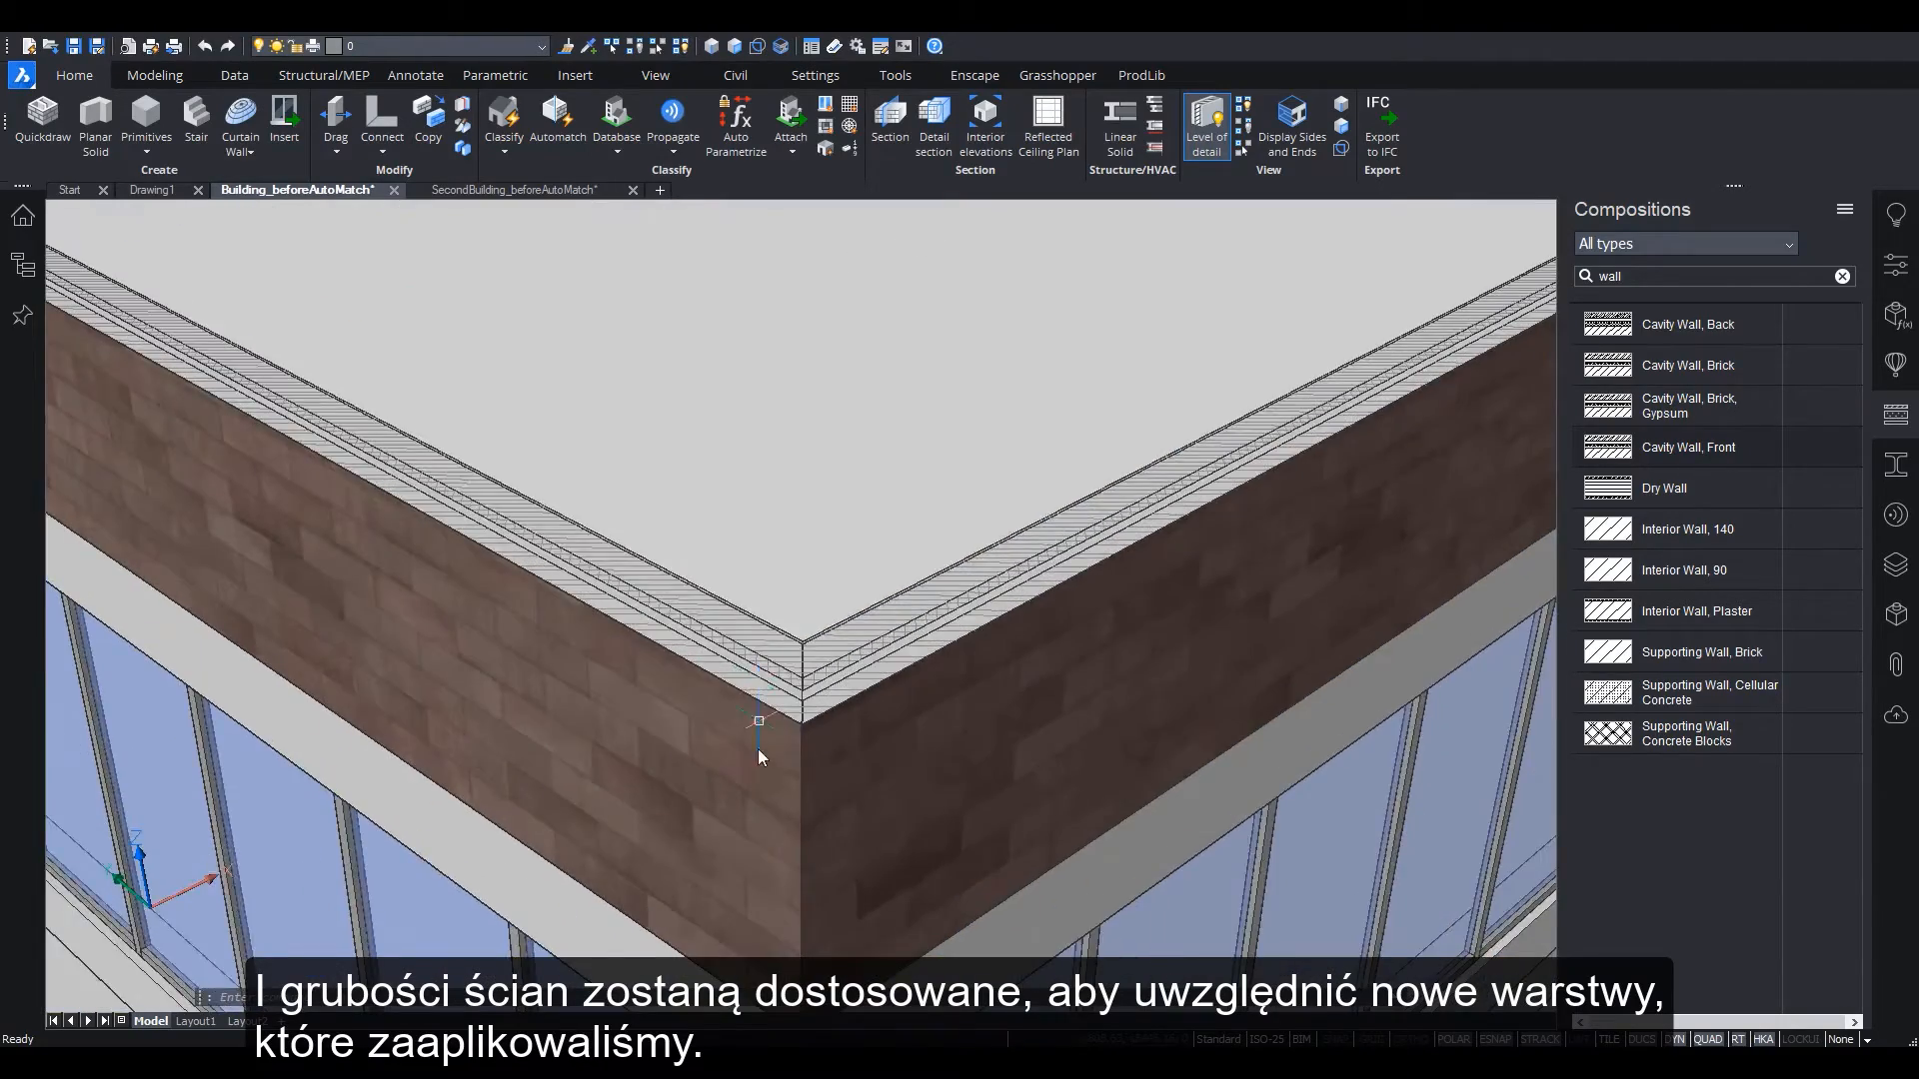
scroll(816, 820, down, 8)
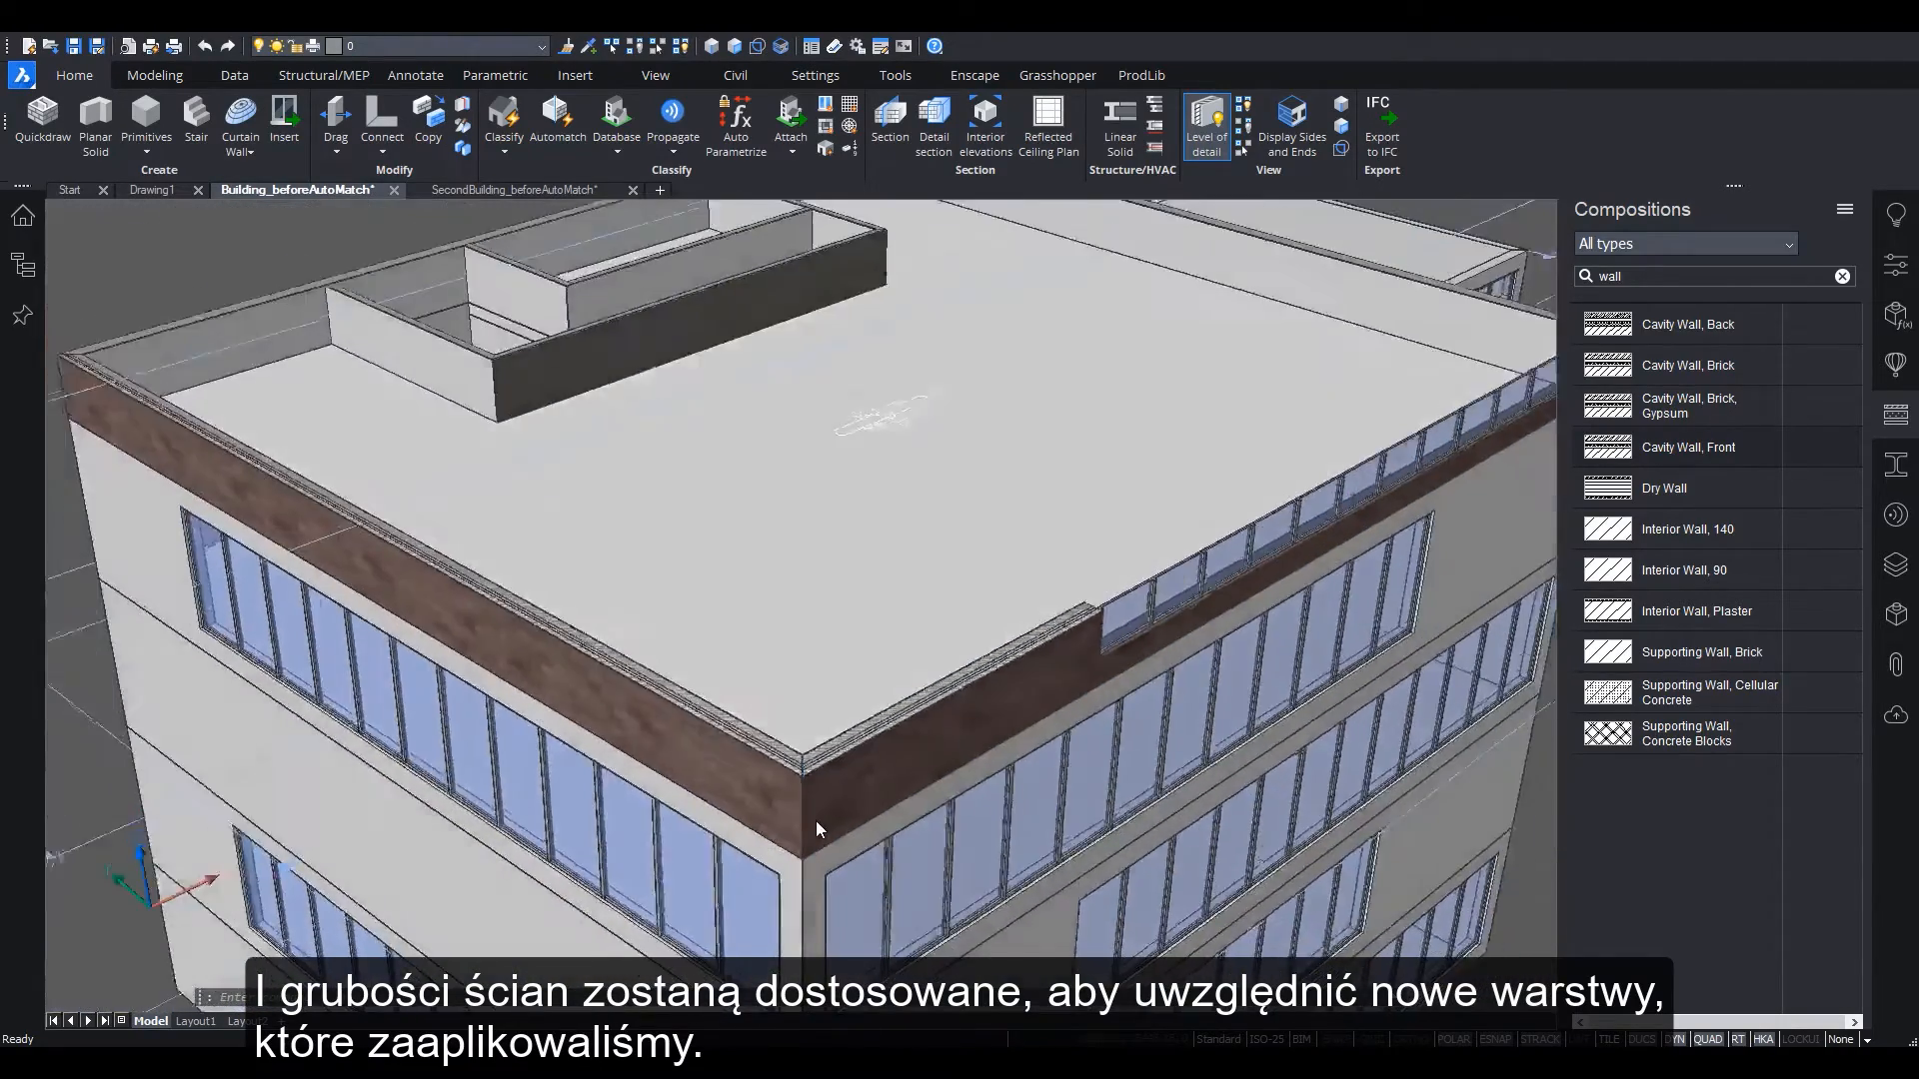
Apply the Cavity Wall, Back composition to the cut storey's blind rear wall
middle_drag(770, 914, 1238, 583)
scroll(1238, 590, up, 3)
drag(831, 748, 831, 749)
shift+middle_drag(815, 950, 952, 783)
Search the compositions for "floor" and apply a floor composition to the slab of the cut storey
click(952, 783)
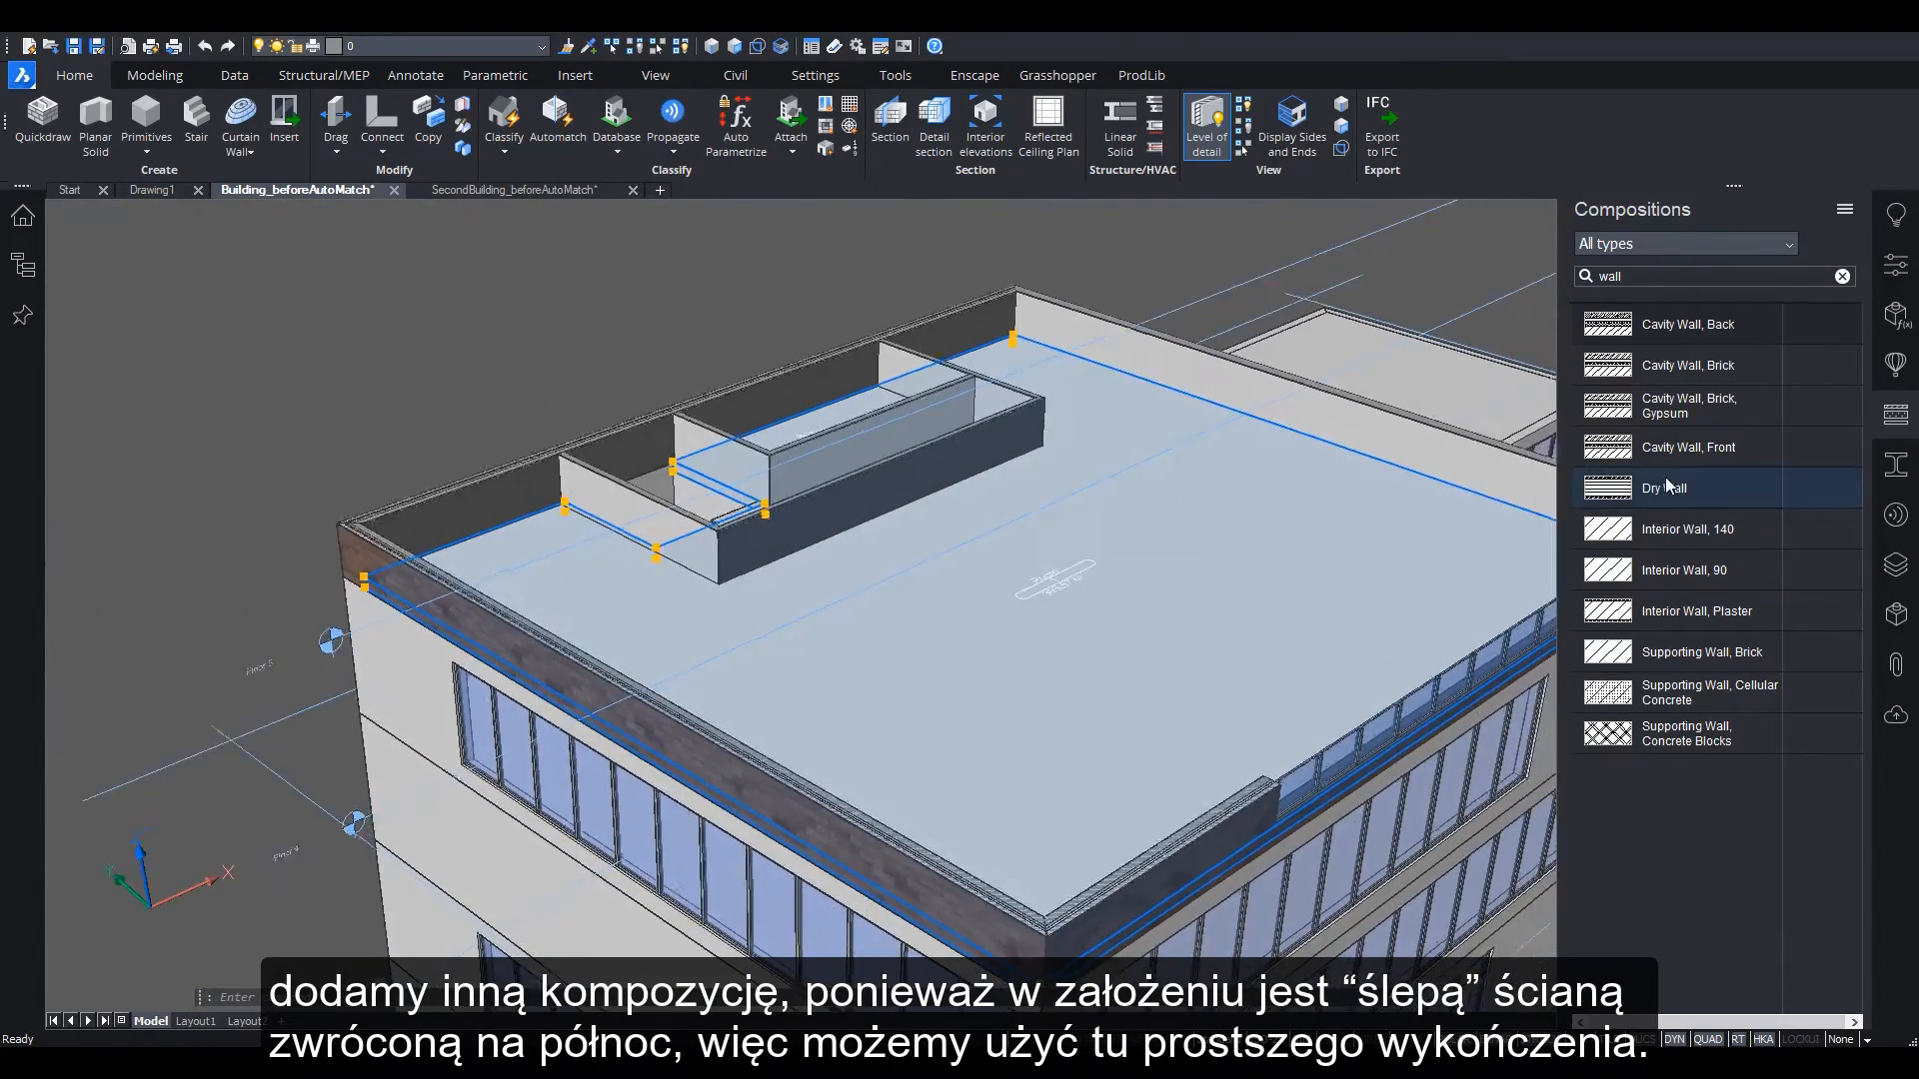
double_click(1658, 275)
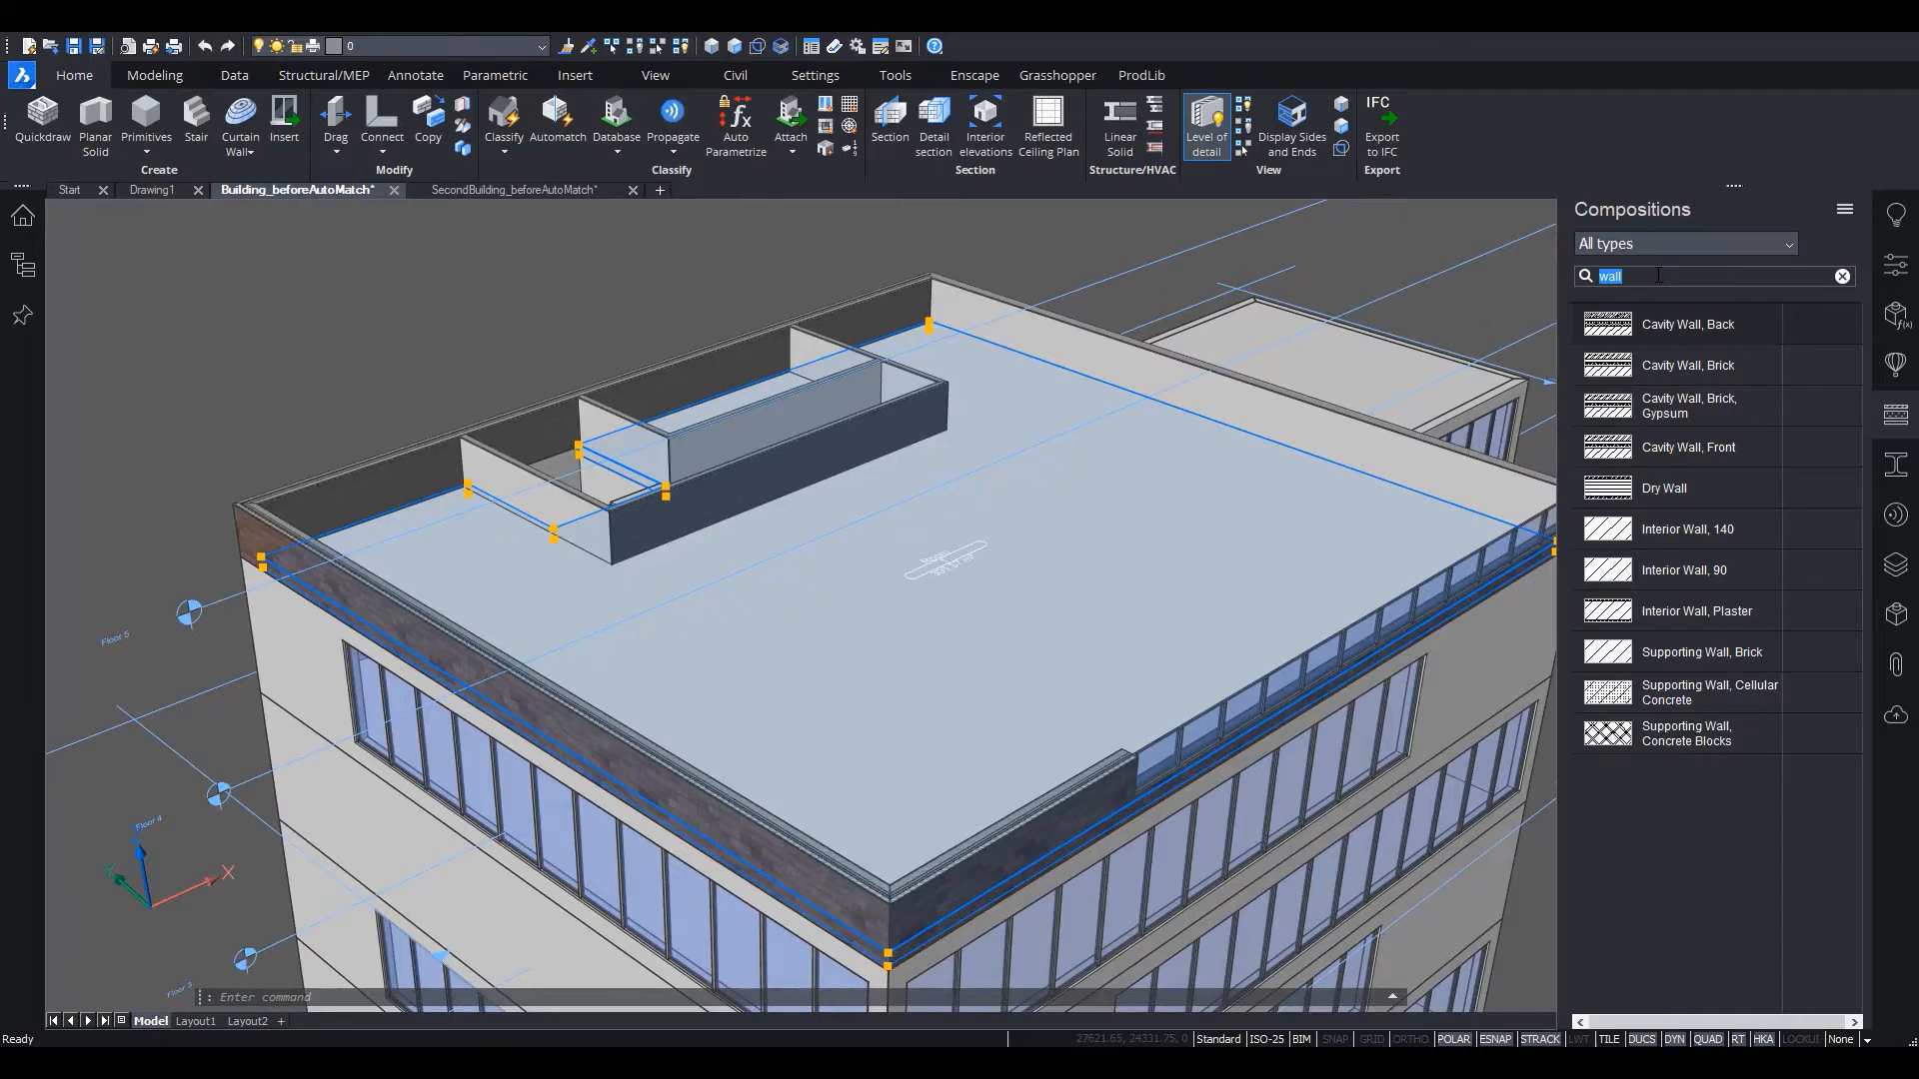
text(floor)
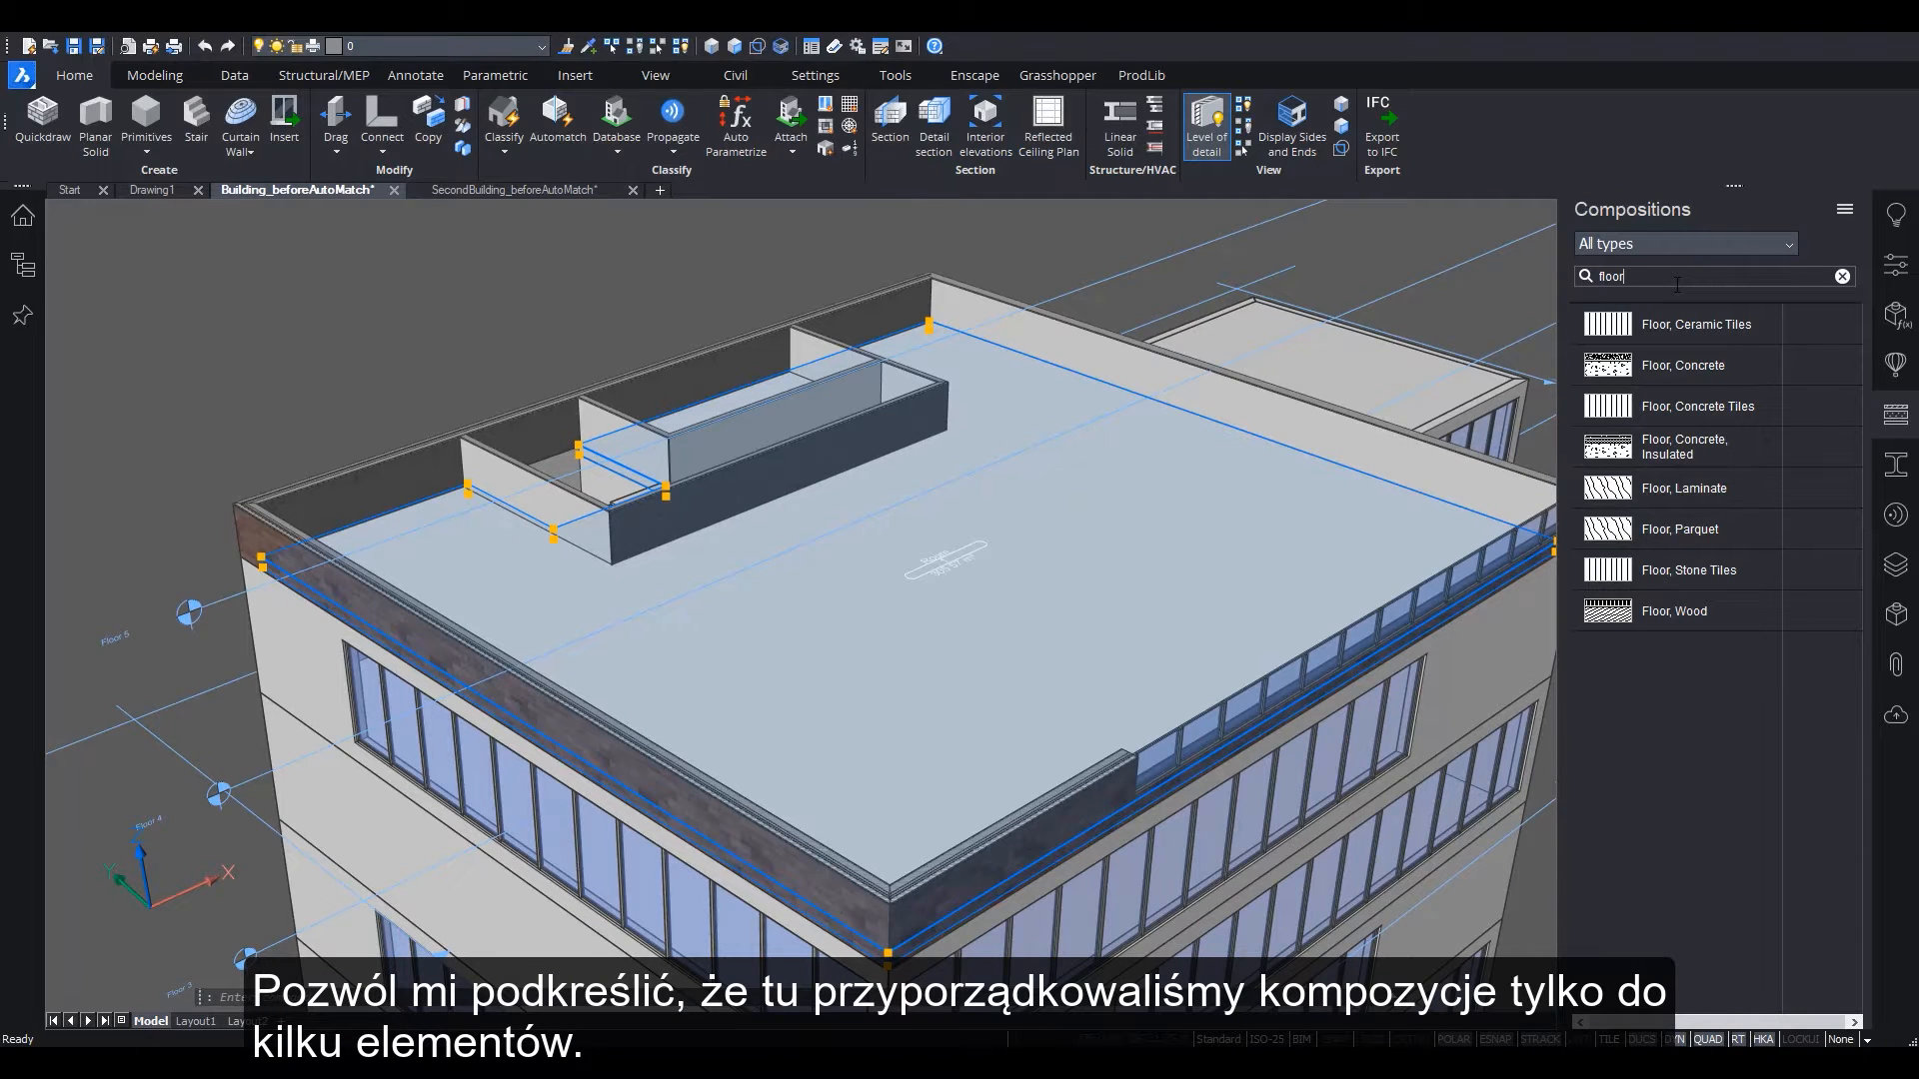
drag(952, 678, 951, 677)
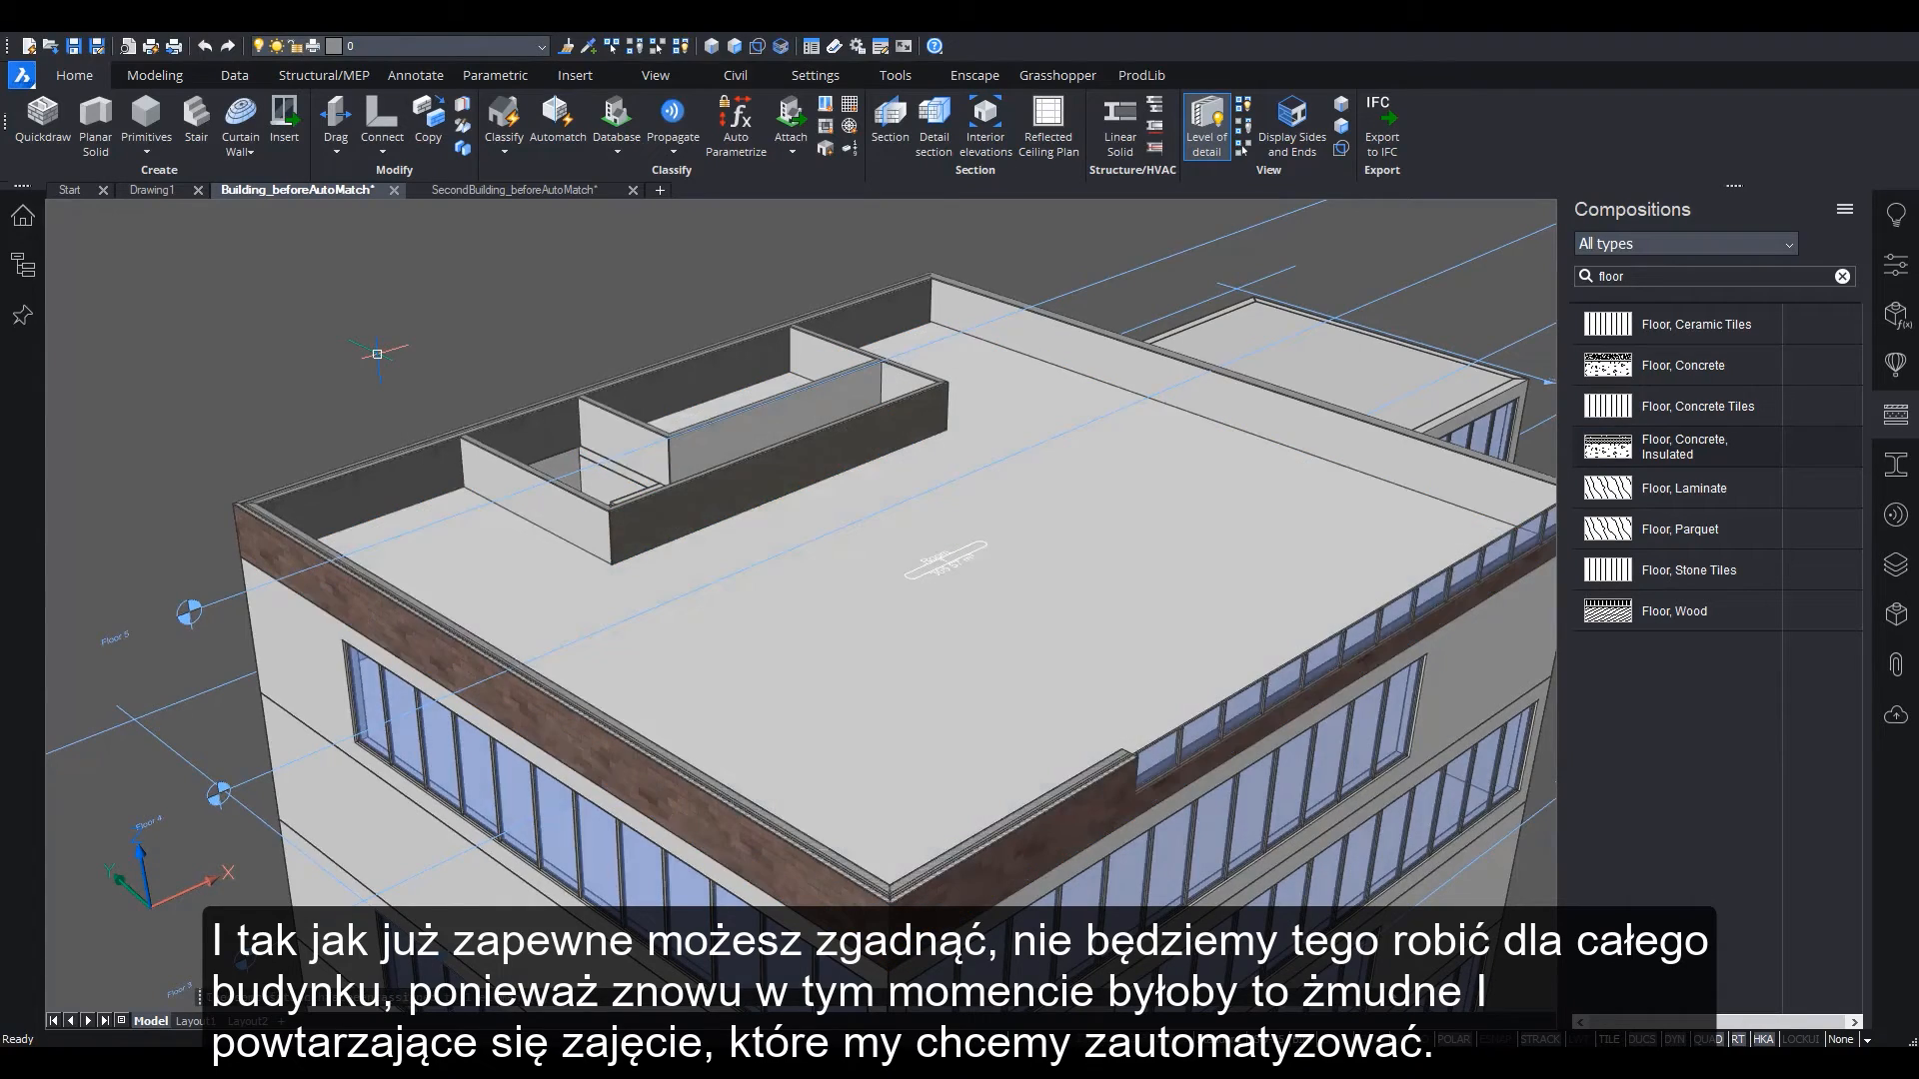
Deactivate the horizontal section, search the compositions for "roof" and apply Roof, Flat, Concrete to the building's roof slab
shift+middle_drag(377, 354, 508, 540)
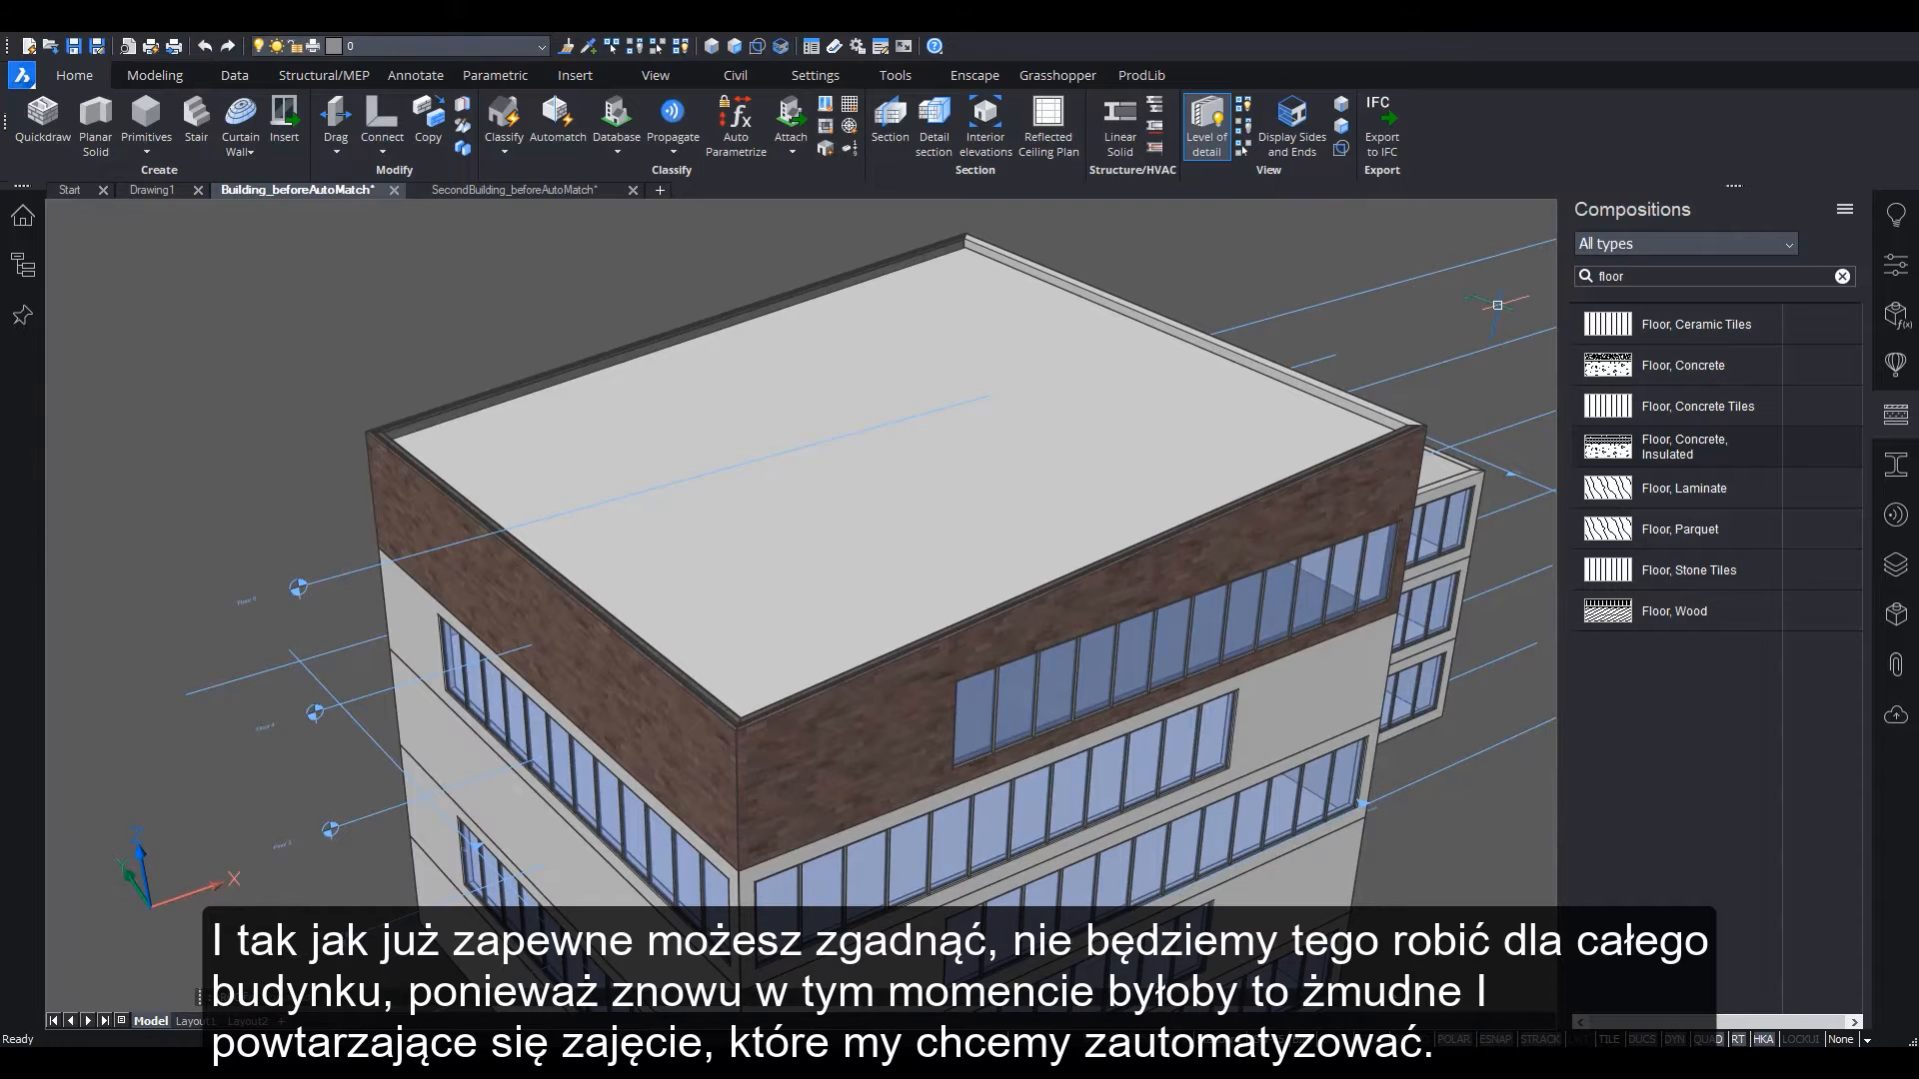
double_click(1626, 280)
text(roof)
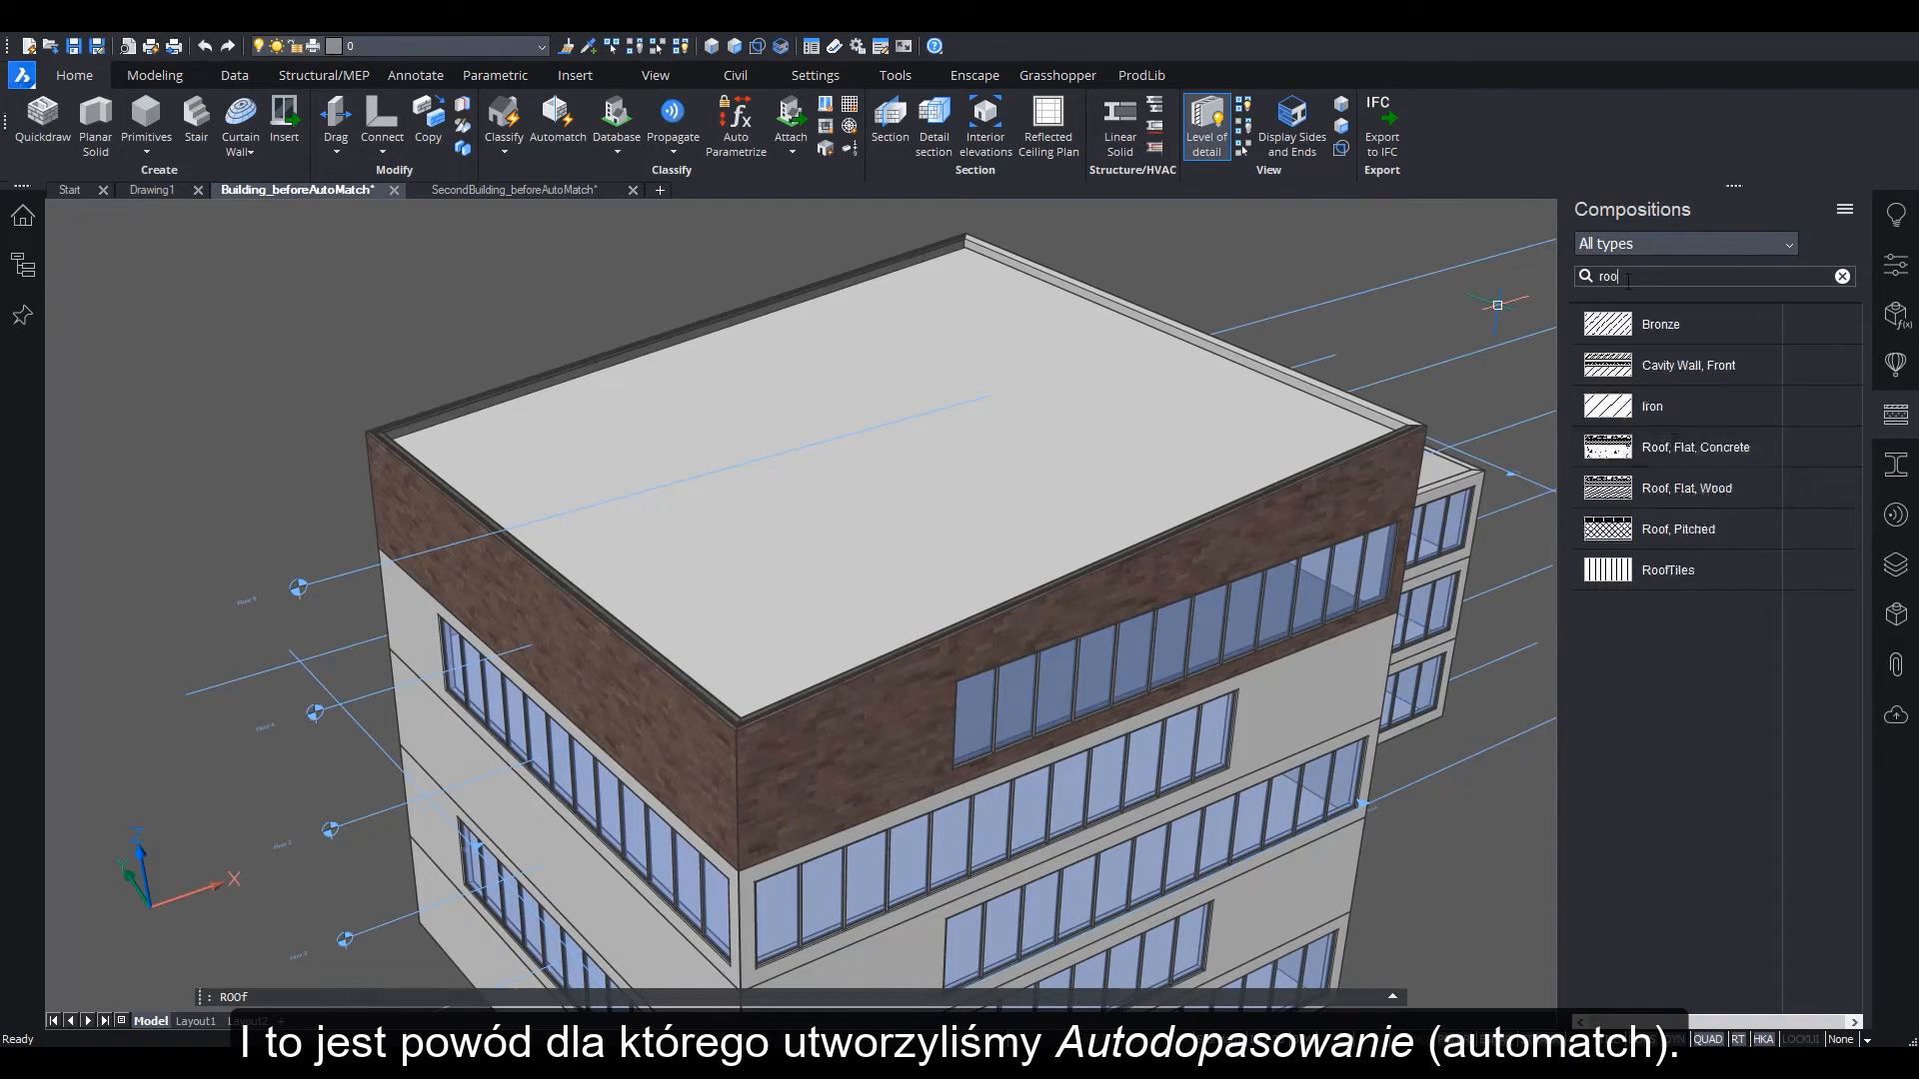
drag(1701, 323, 879, 441)
key(Return)
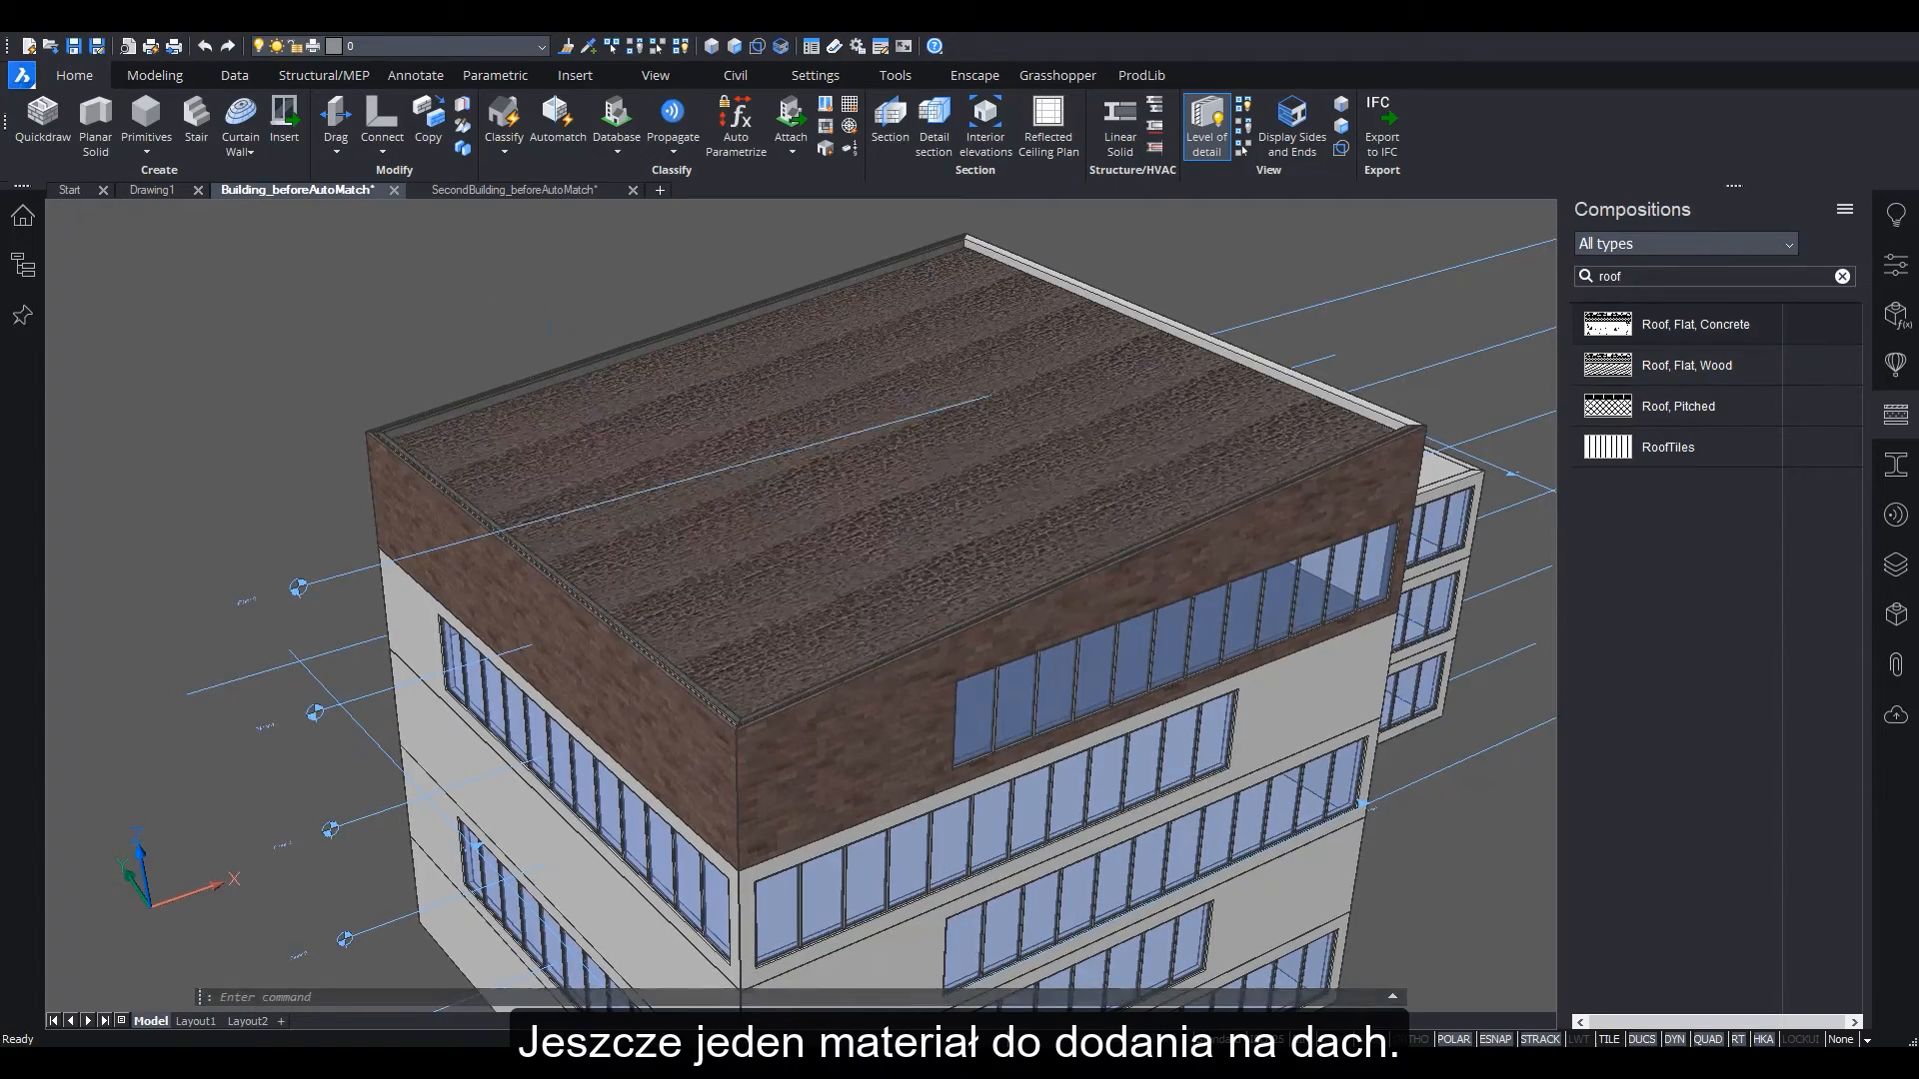
Run Automatch in Autocomplete mode on the building for compositions, BIM properties and window parameters
scroll(514, 356, down, 5)
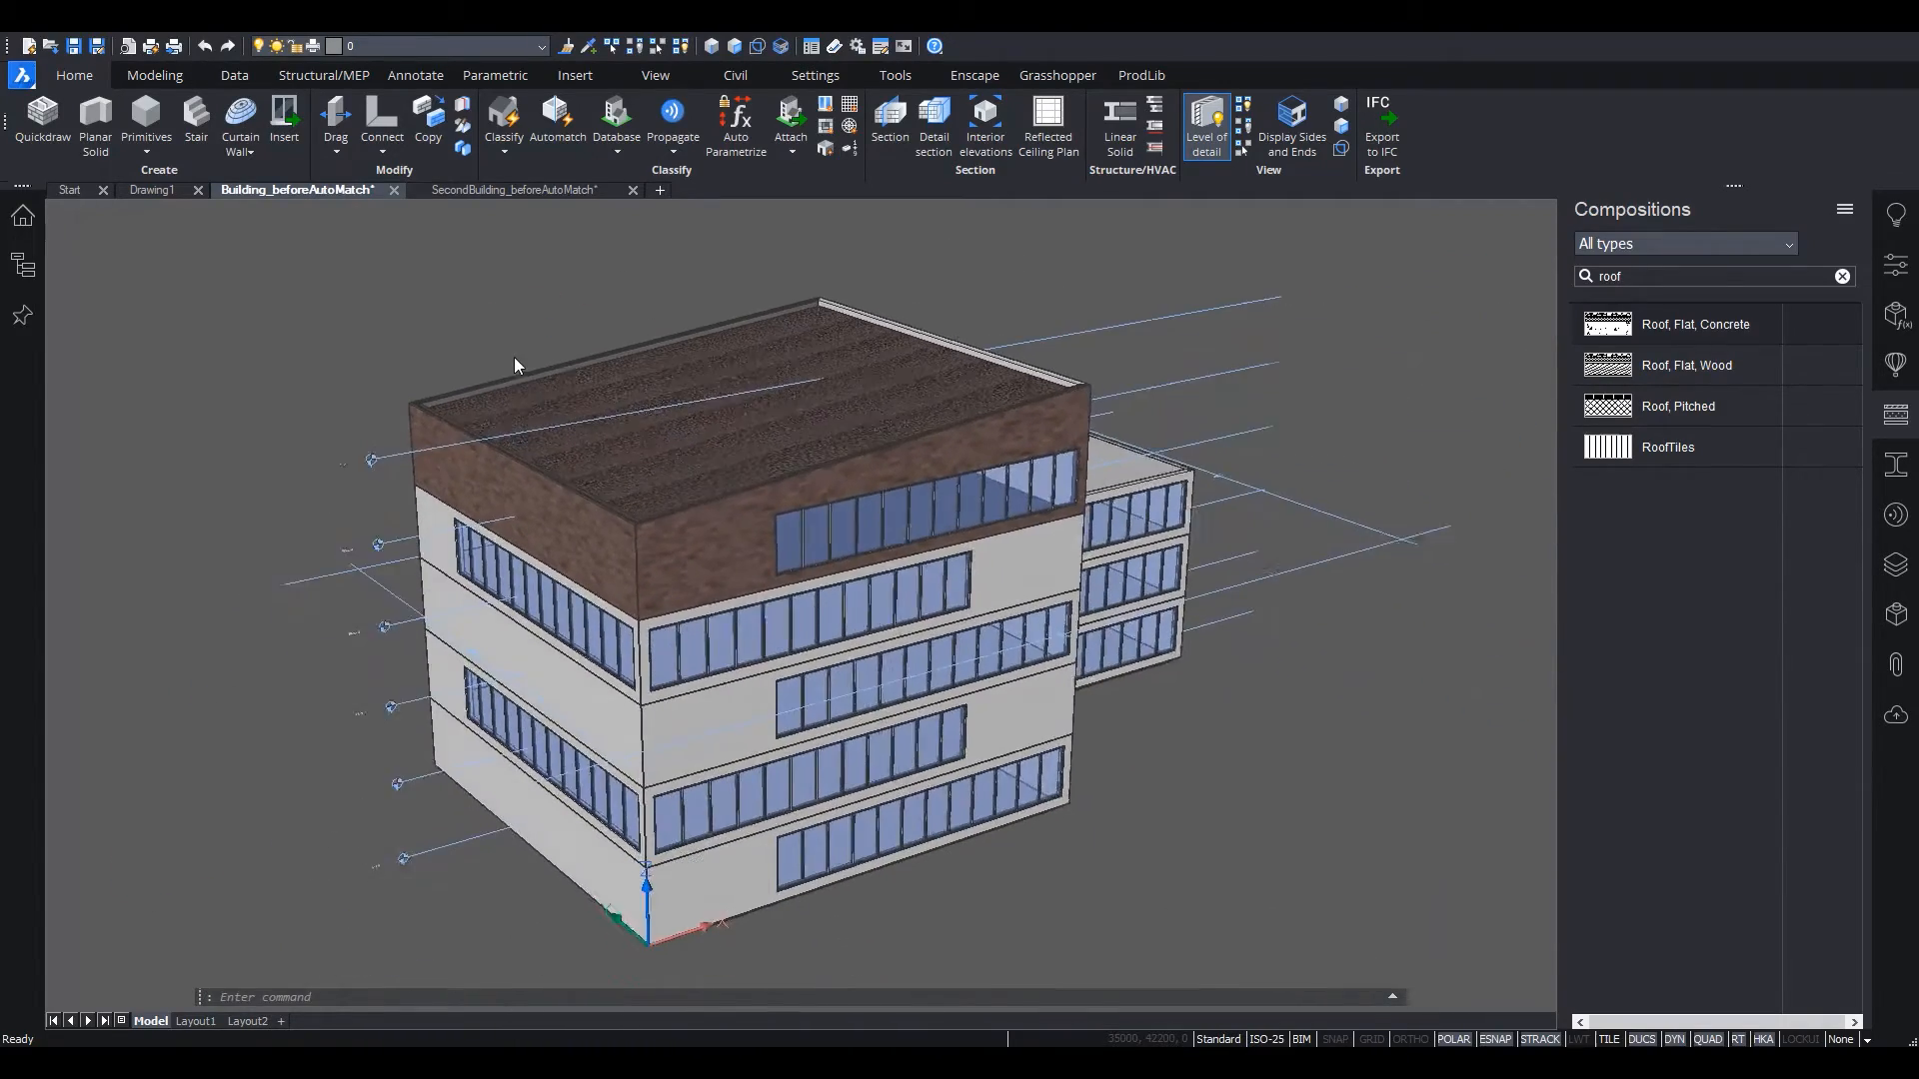
click(557, 118)
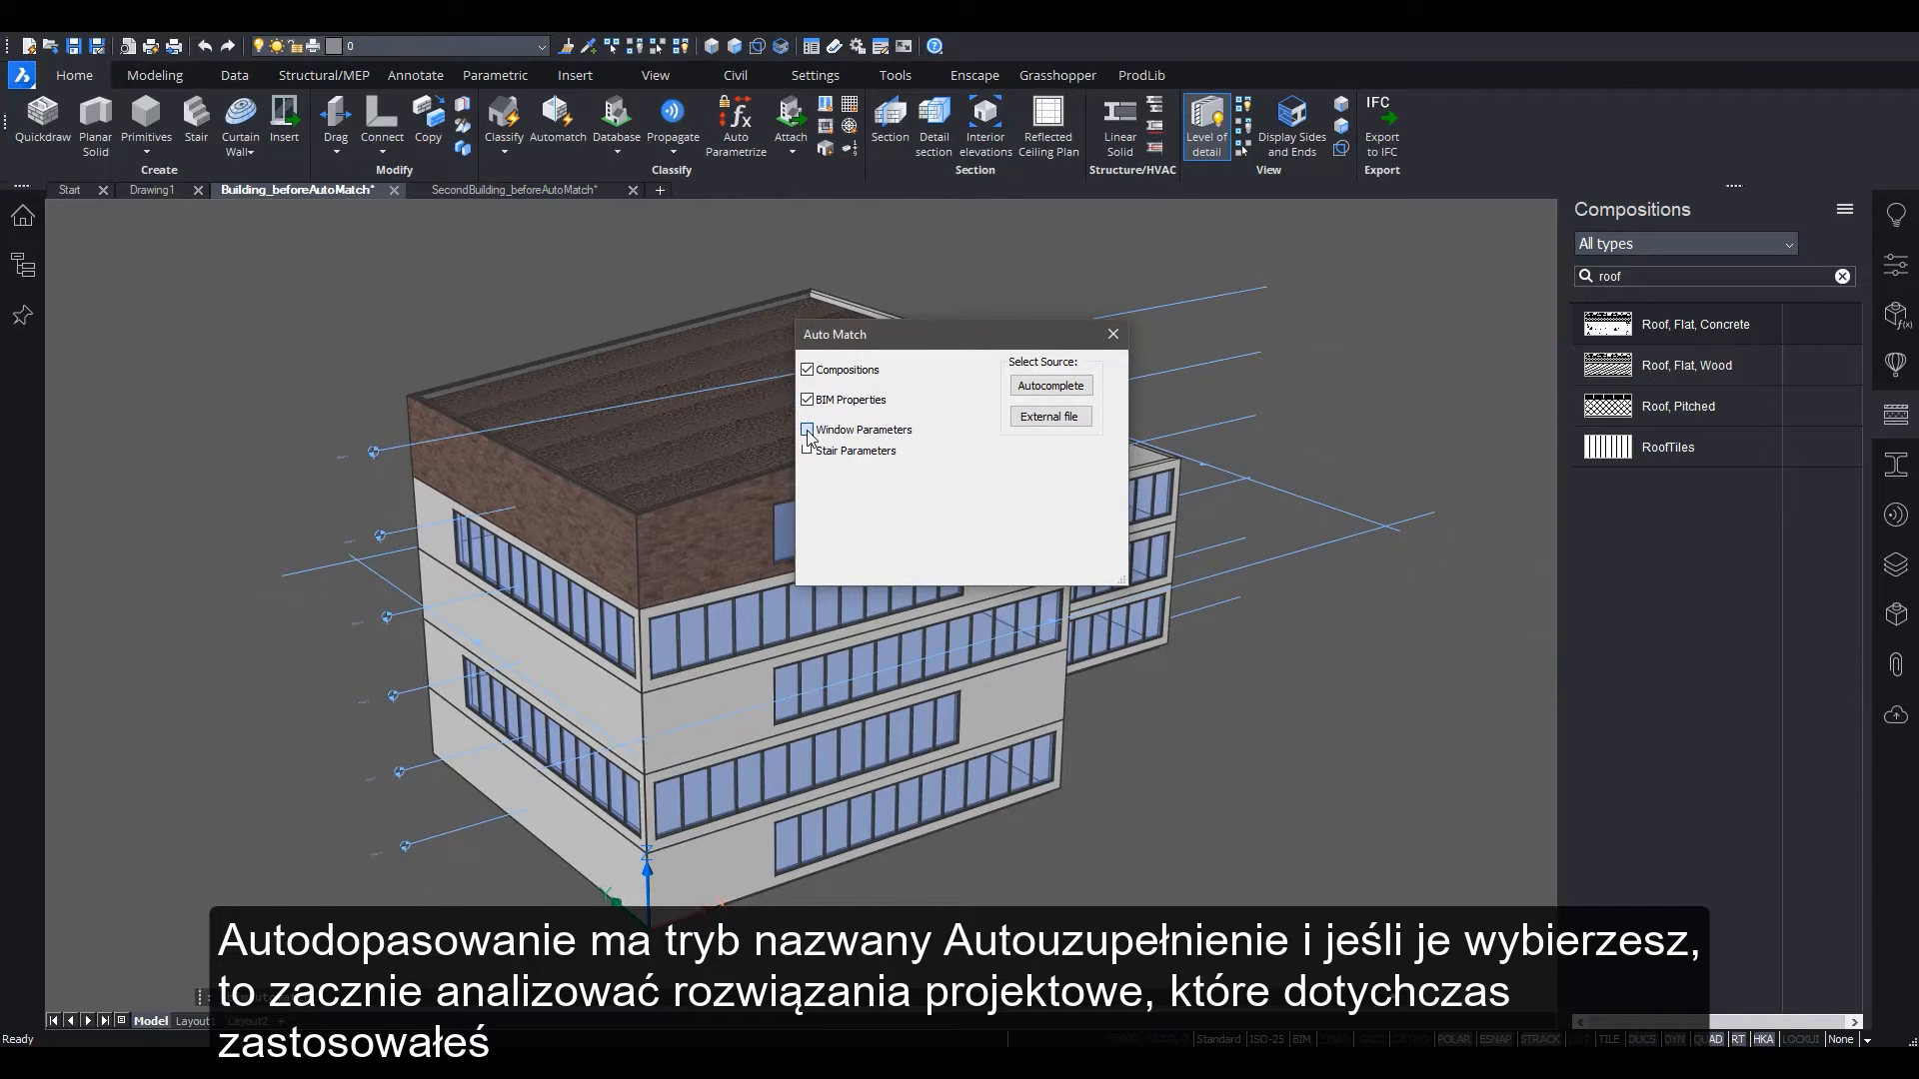
click(1029, 388)
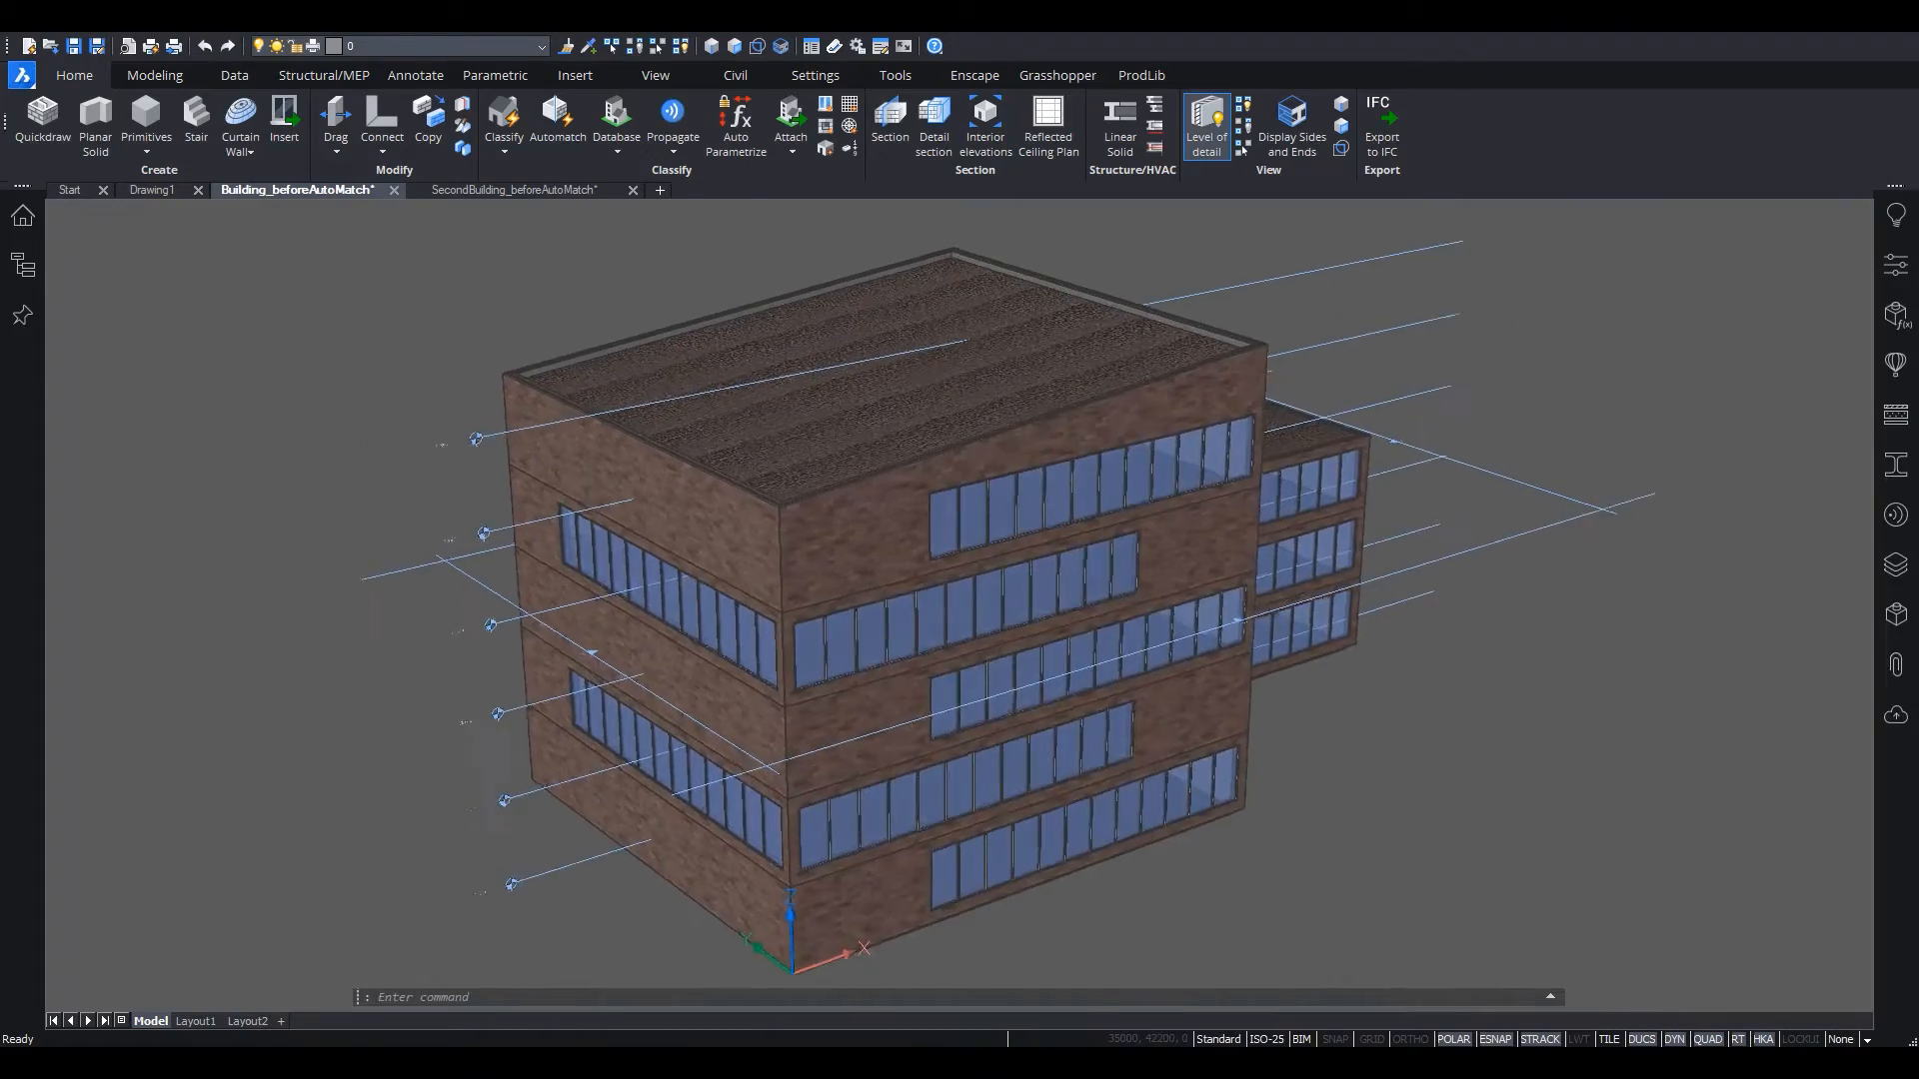
Examine the facades, rear wall, interior walls, floors and corner layers of the auto-matched building, with and without the horizontal section
shift+middle_drag(1310, 809, 919, 809)
shift+middle_drag(791, 754, 1168, 684)
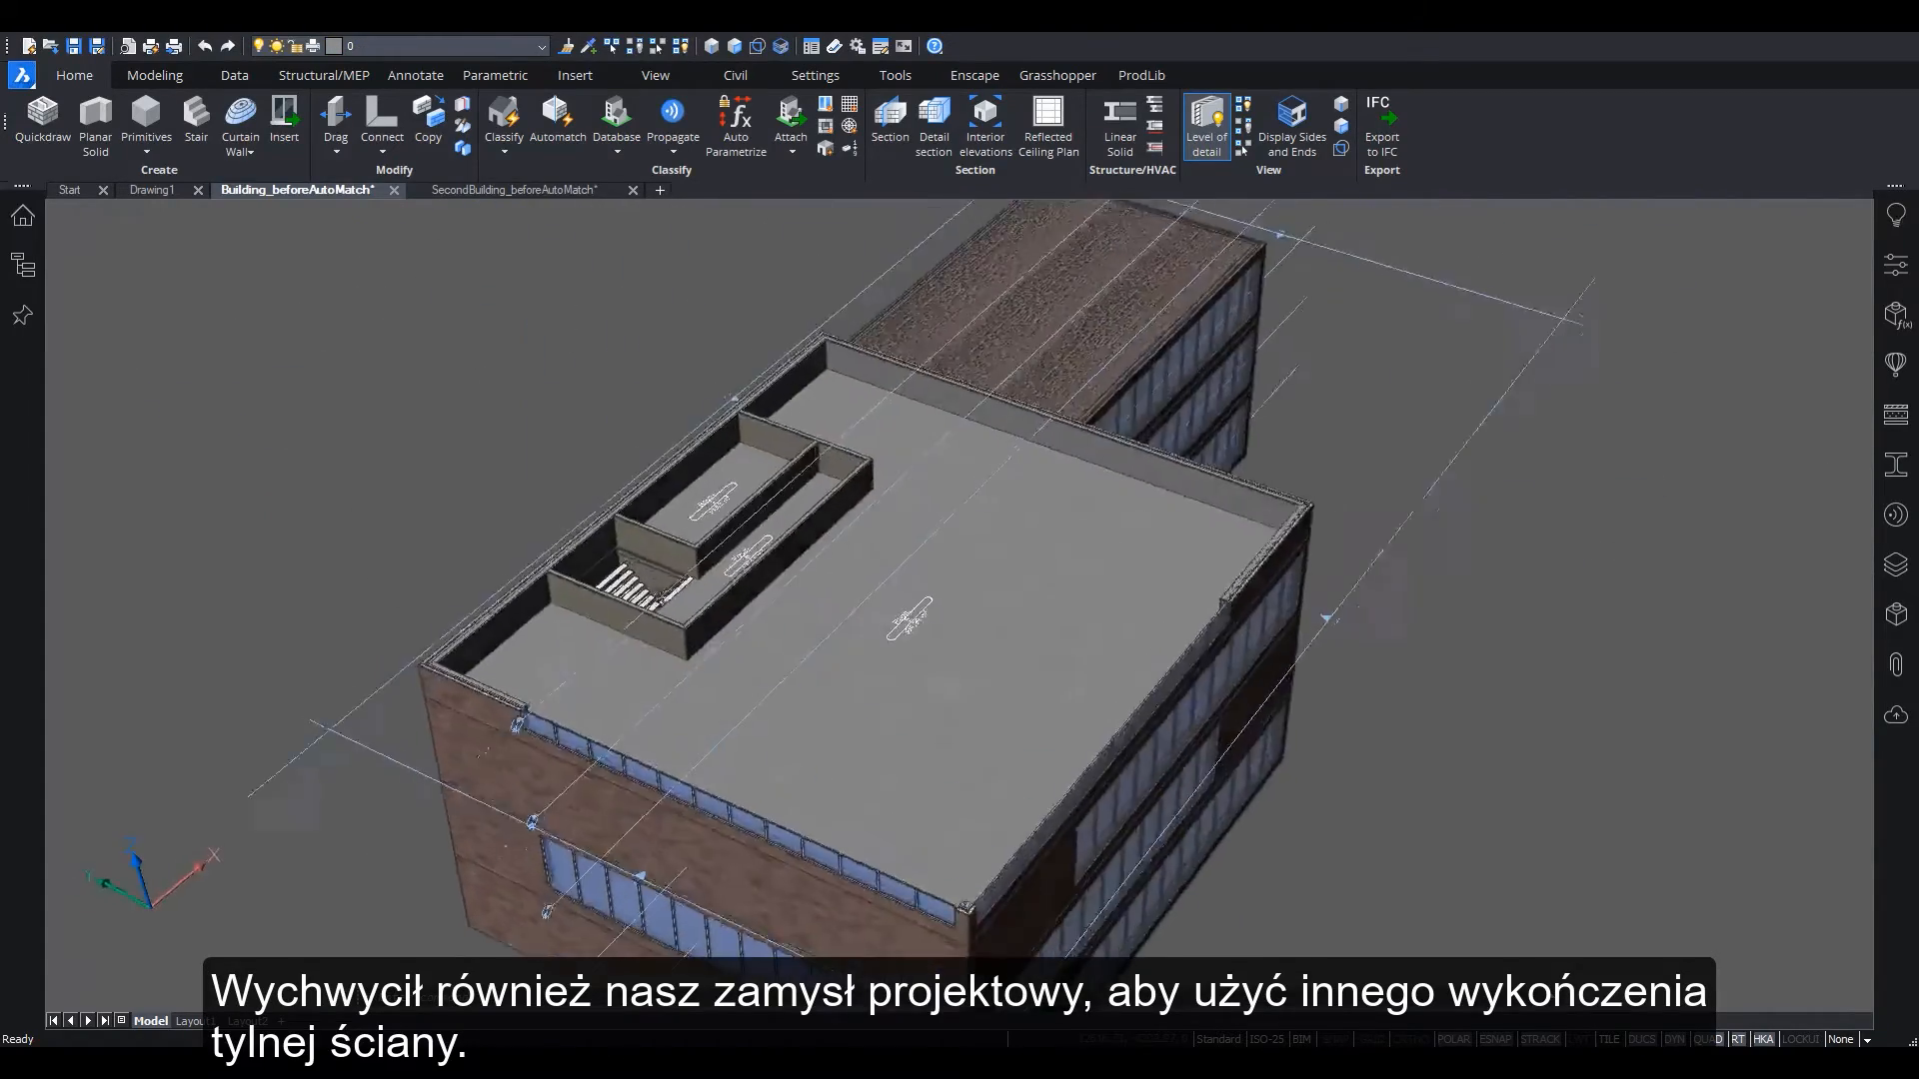
scroll(590, 667, up, 7)
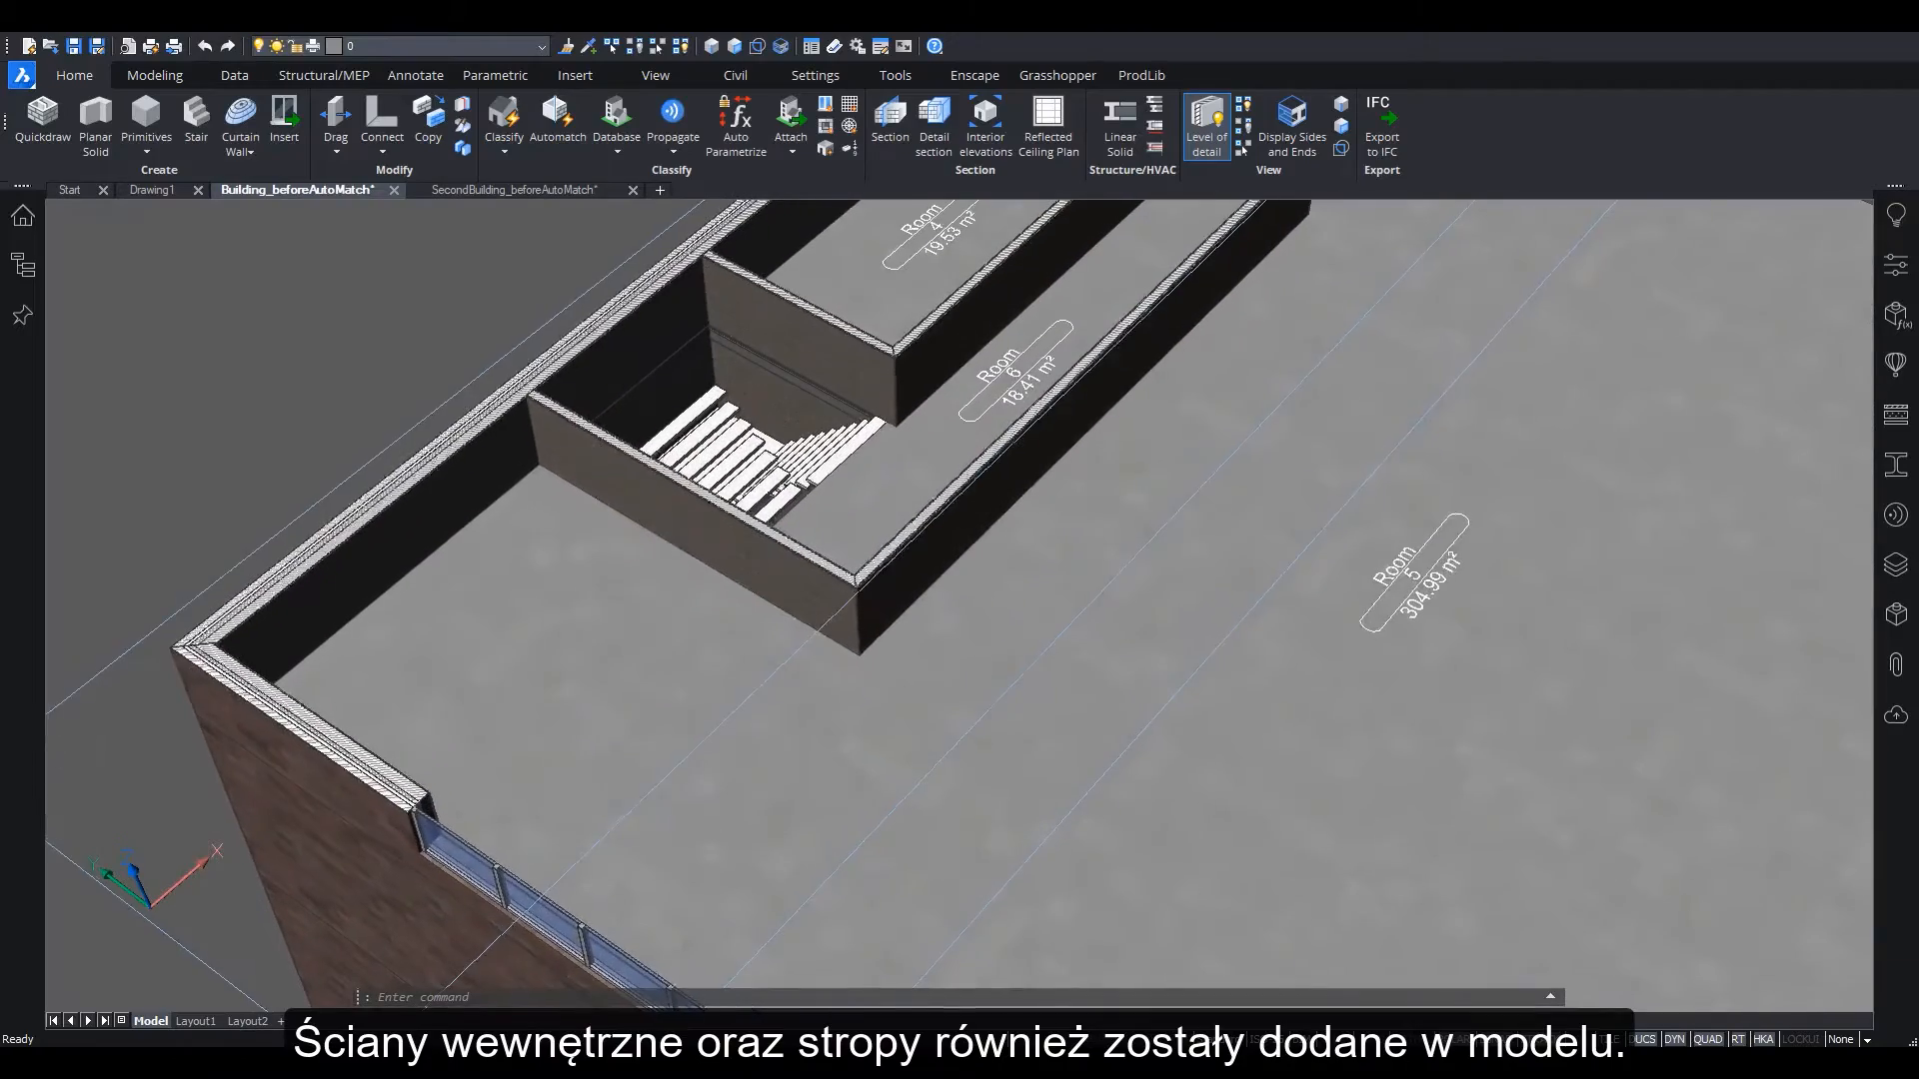
scroll(1204, 963, down, 3)
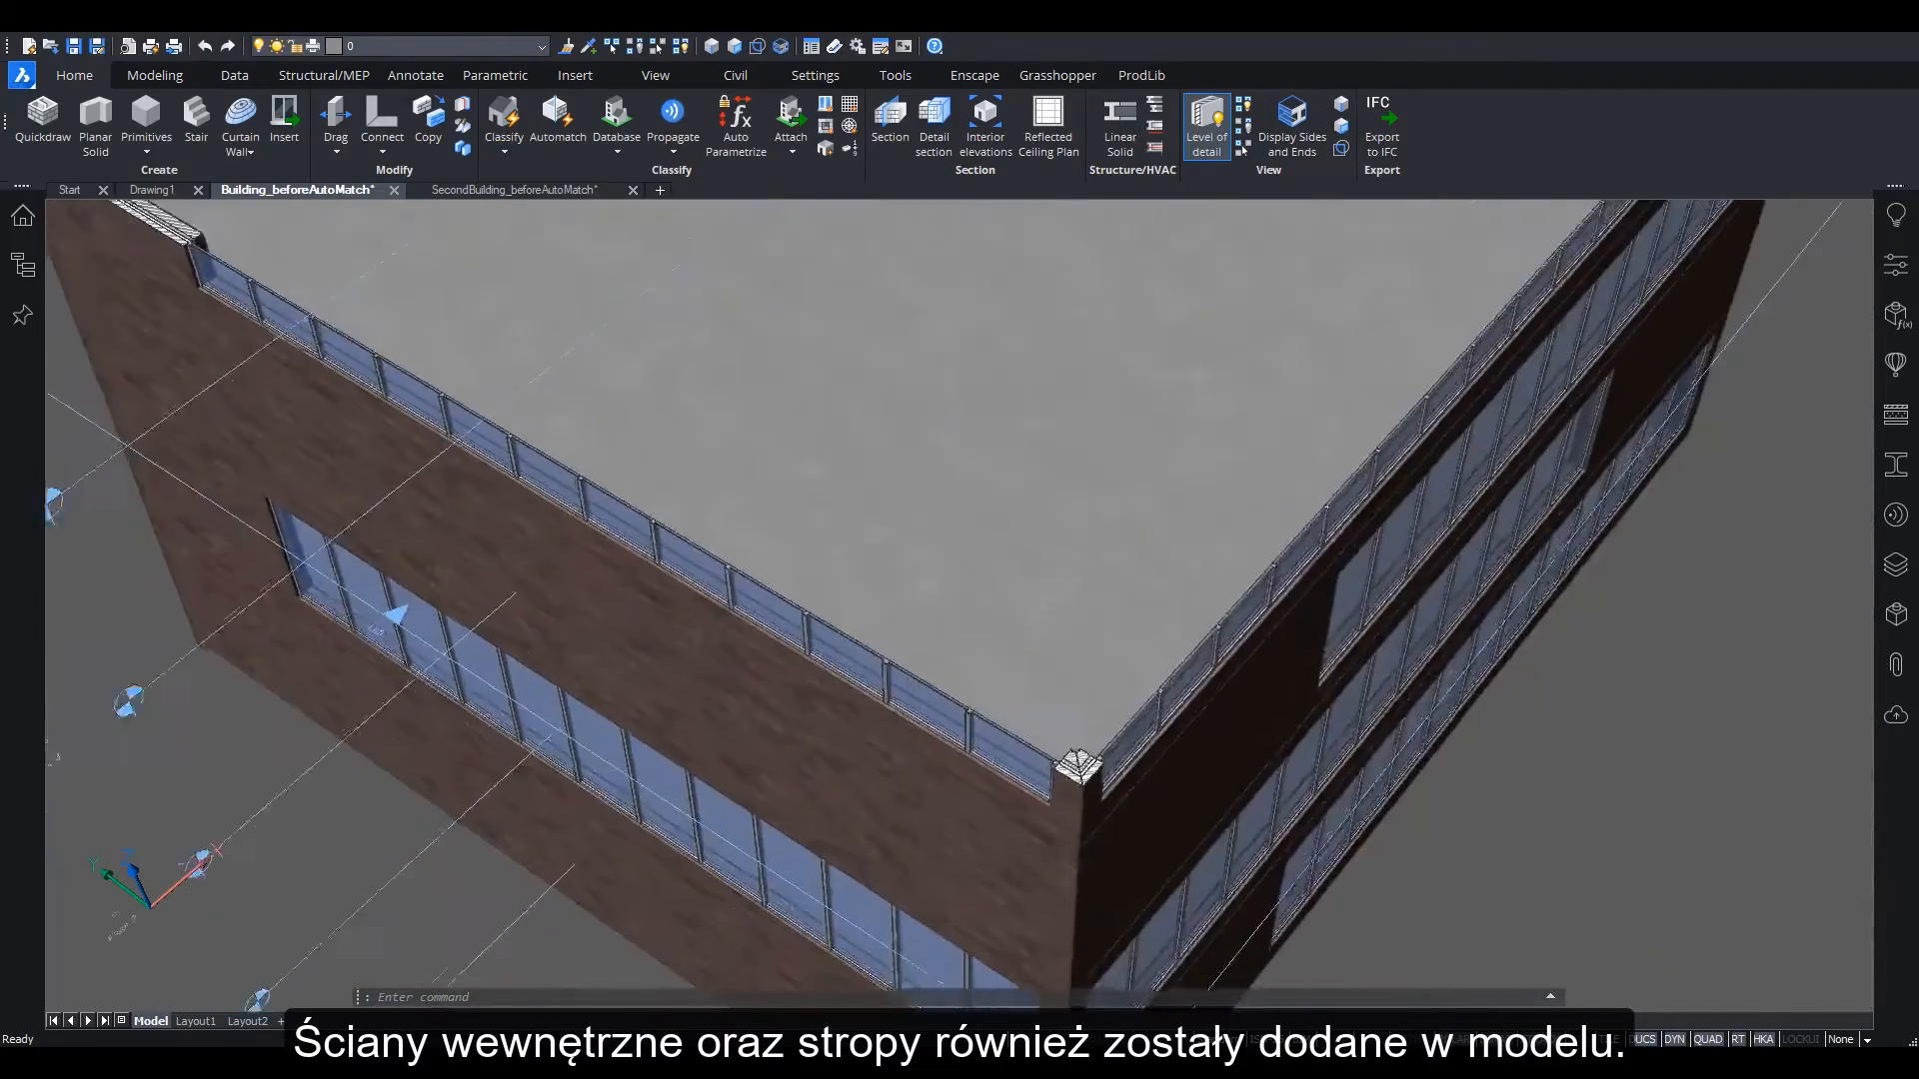
scroll(975, 632, up, 5)
scroll(971, 632, down, 2)
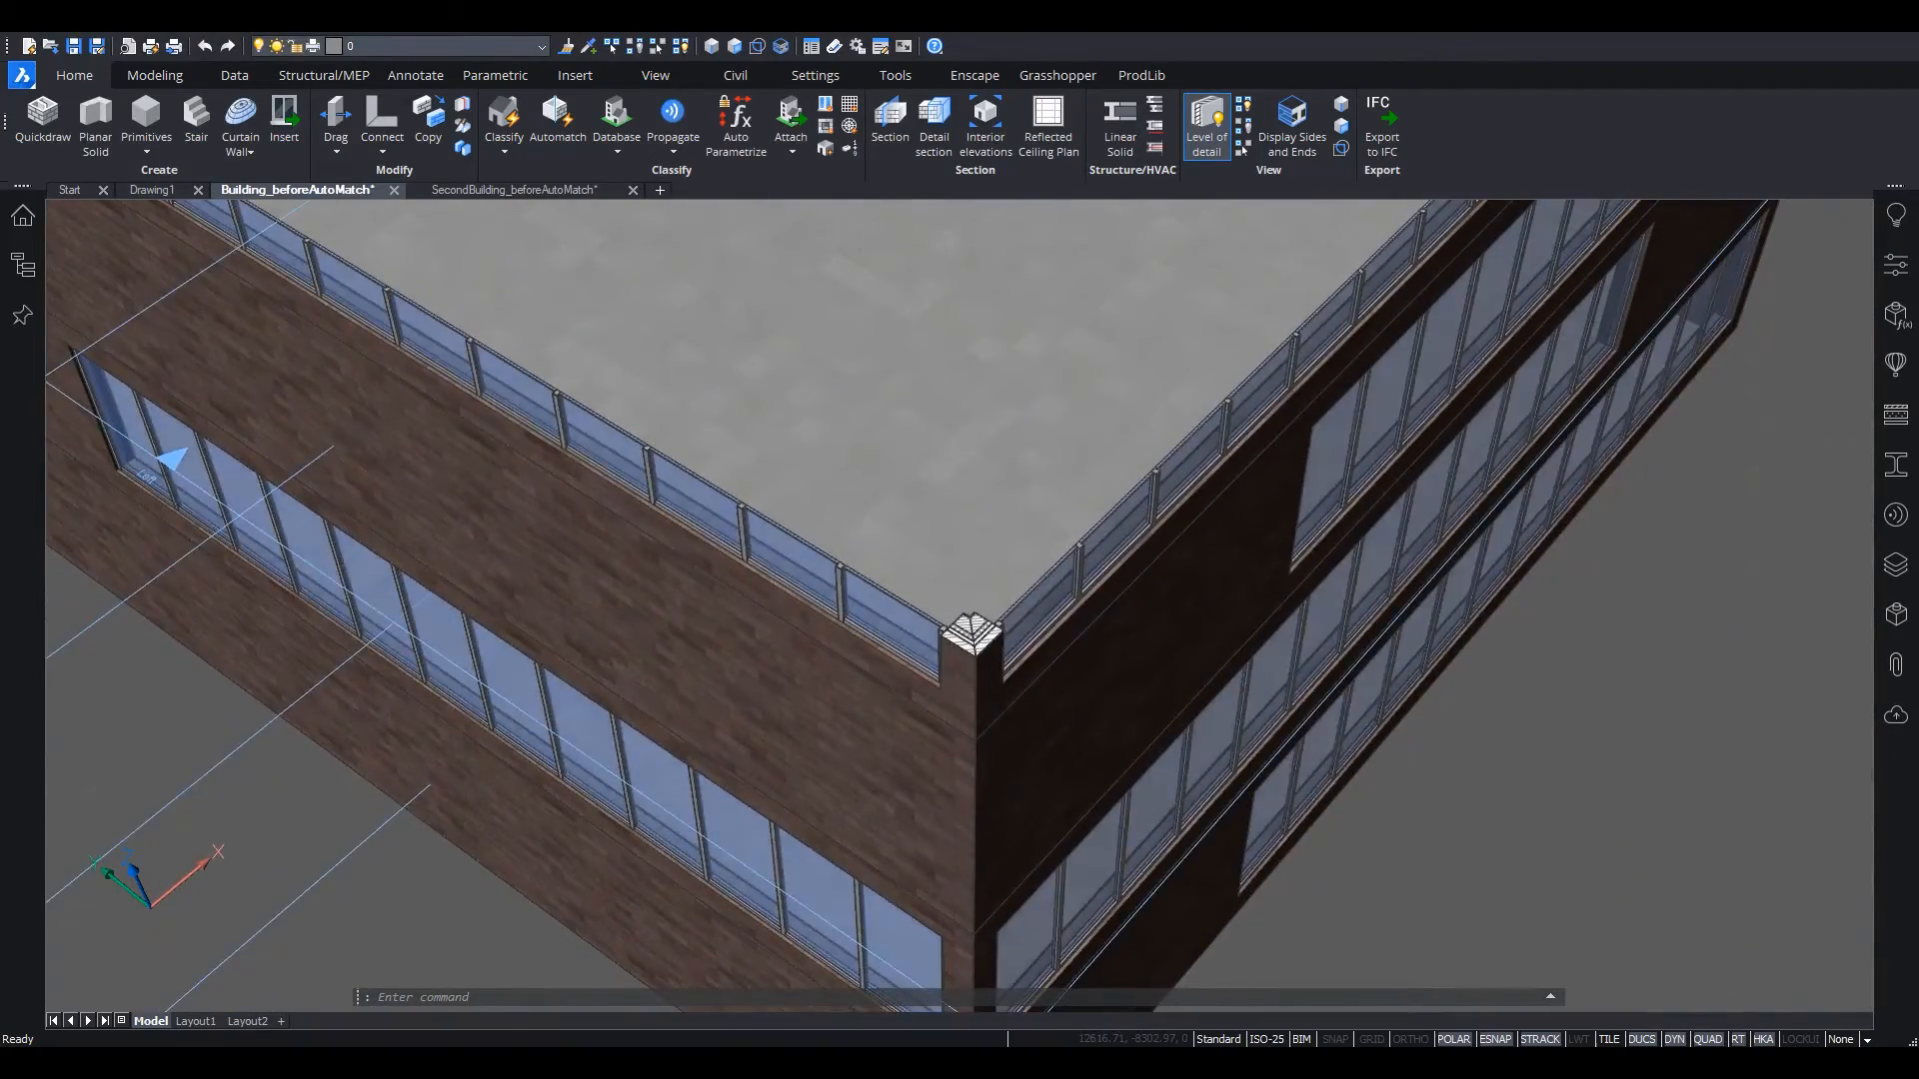
shift+middle_drag(974, 639, 943, 630)
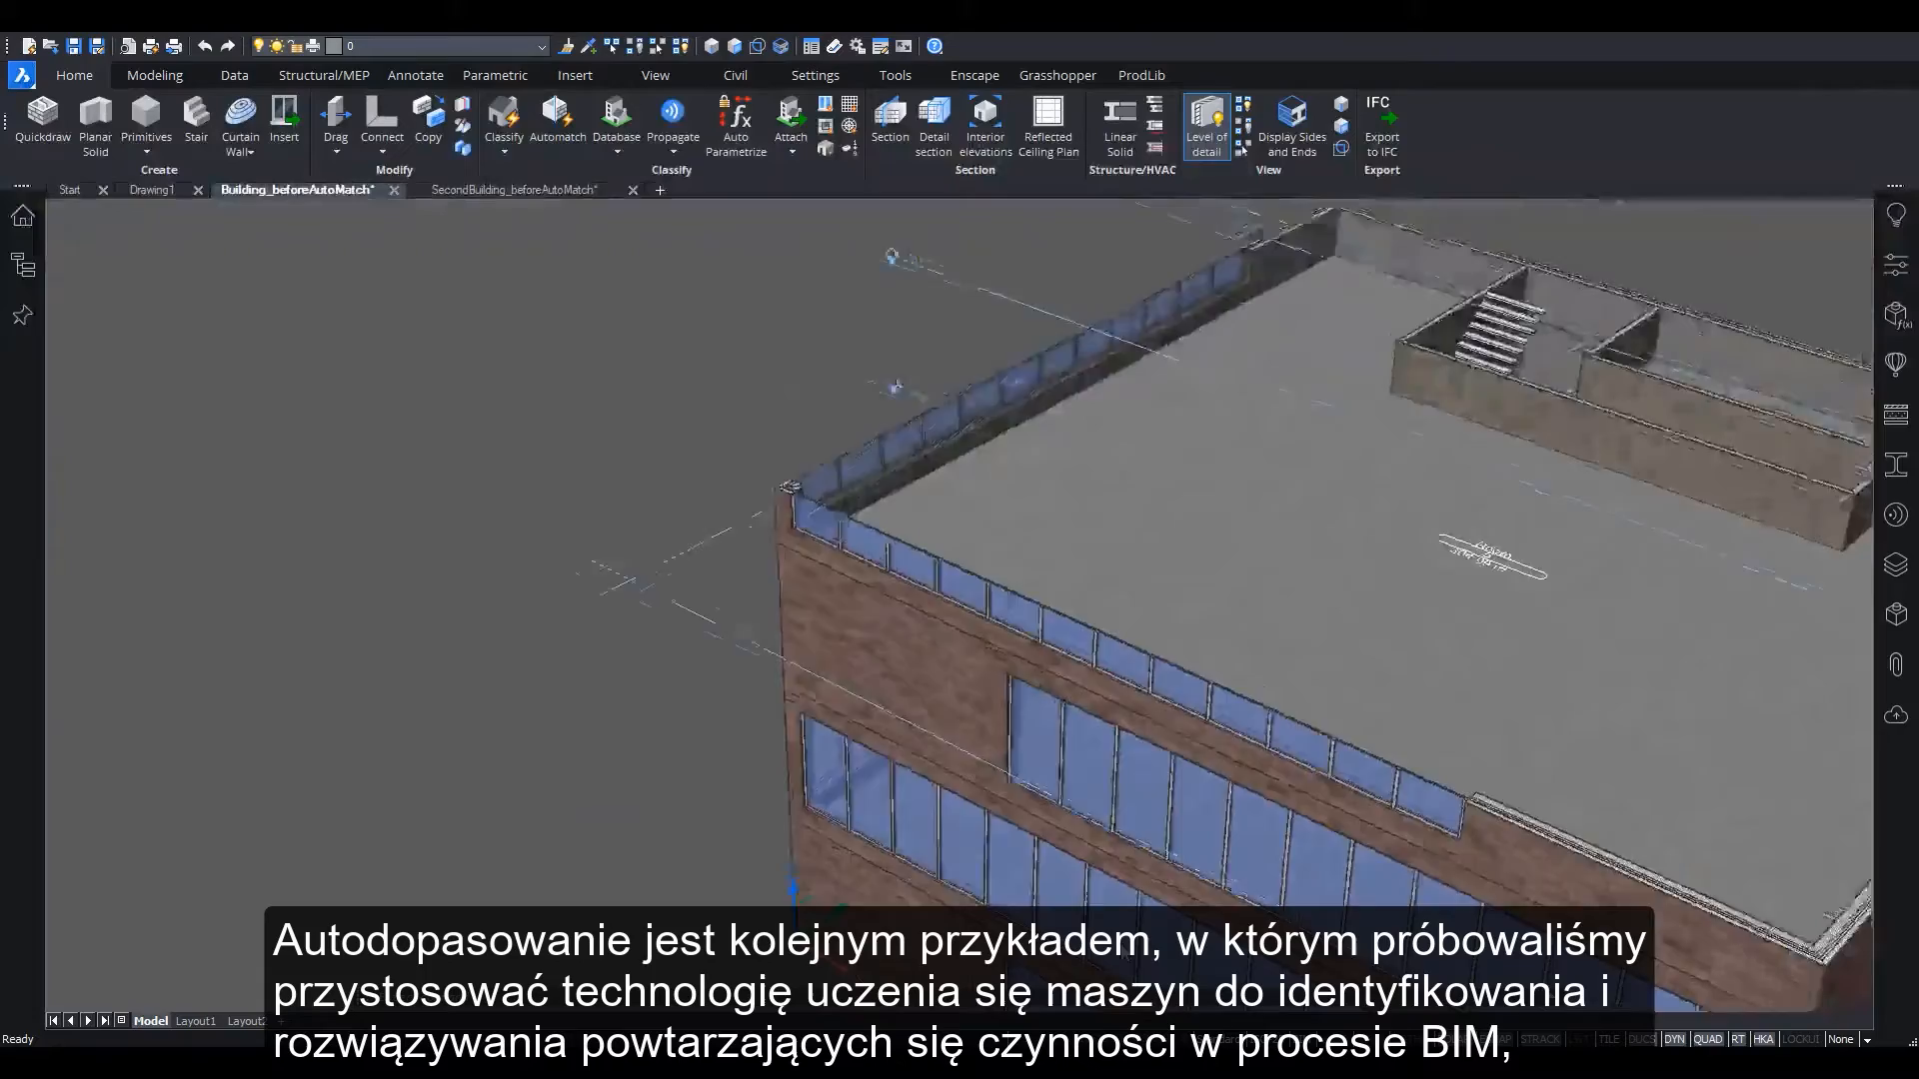
mouse_move(740, 689)
shift+middle_down()
mouse_move(787, 675)
mouse_move(861, 574)
mouse_move(381, 618)
mouse_move(694, 650)
mouse_move(603, 750)
mouse_move(579, 745)
shift+middle_up()
scroll(861, 574, down, 5)
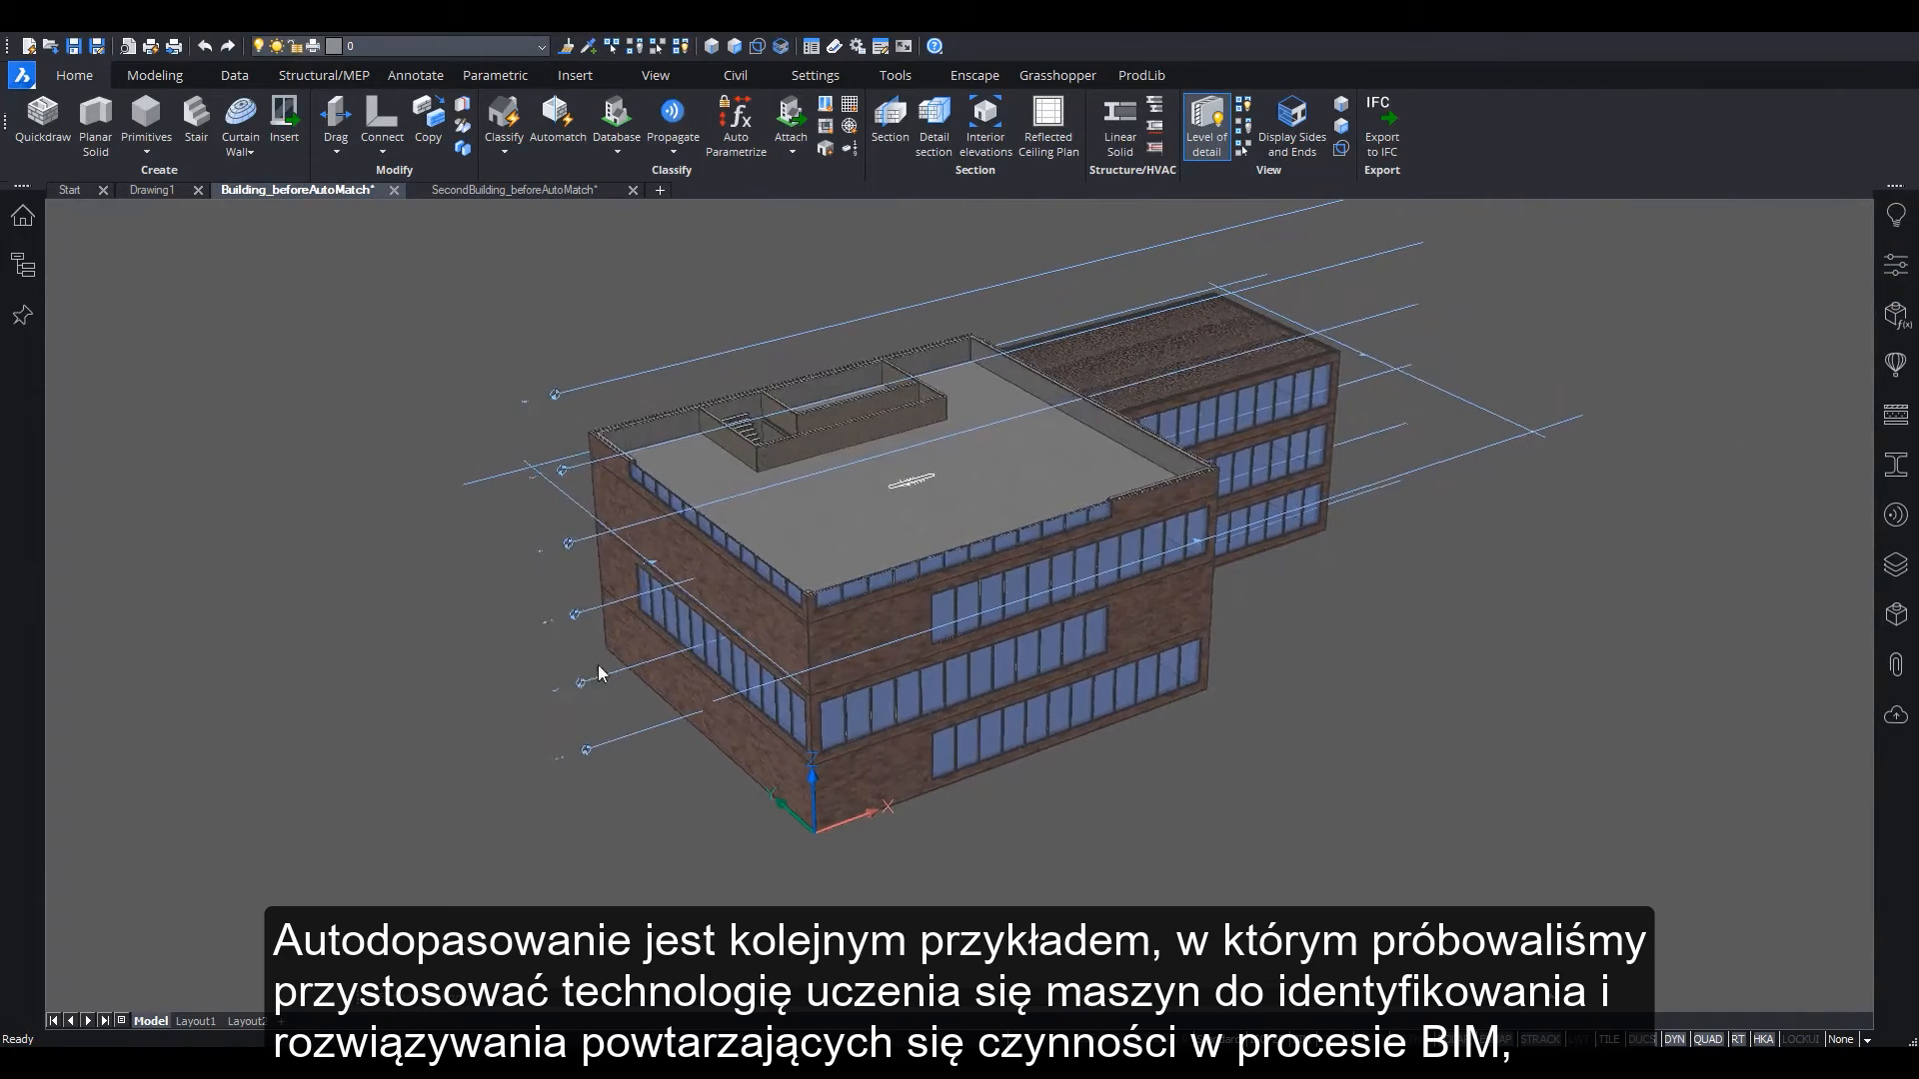
mouse_move(584, 537)
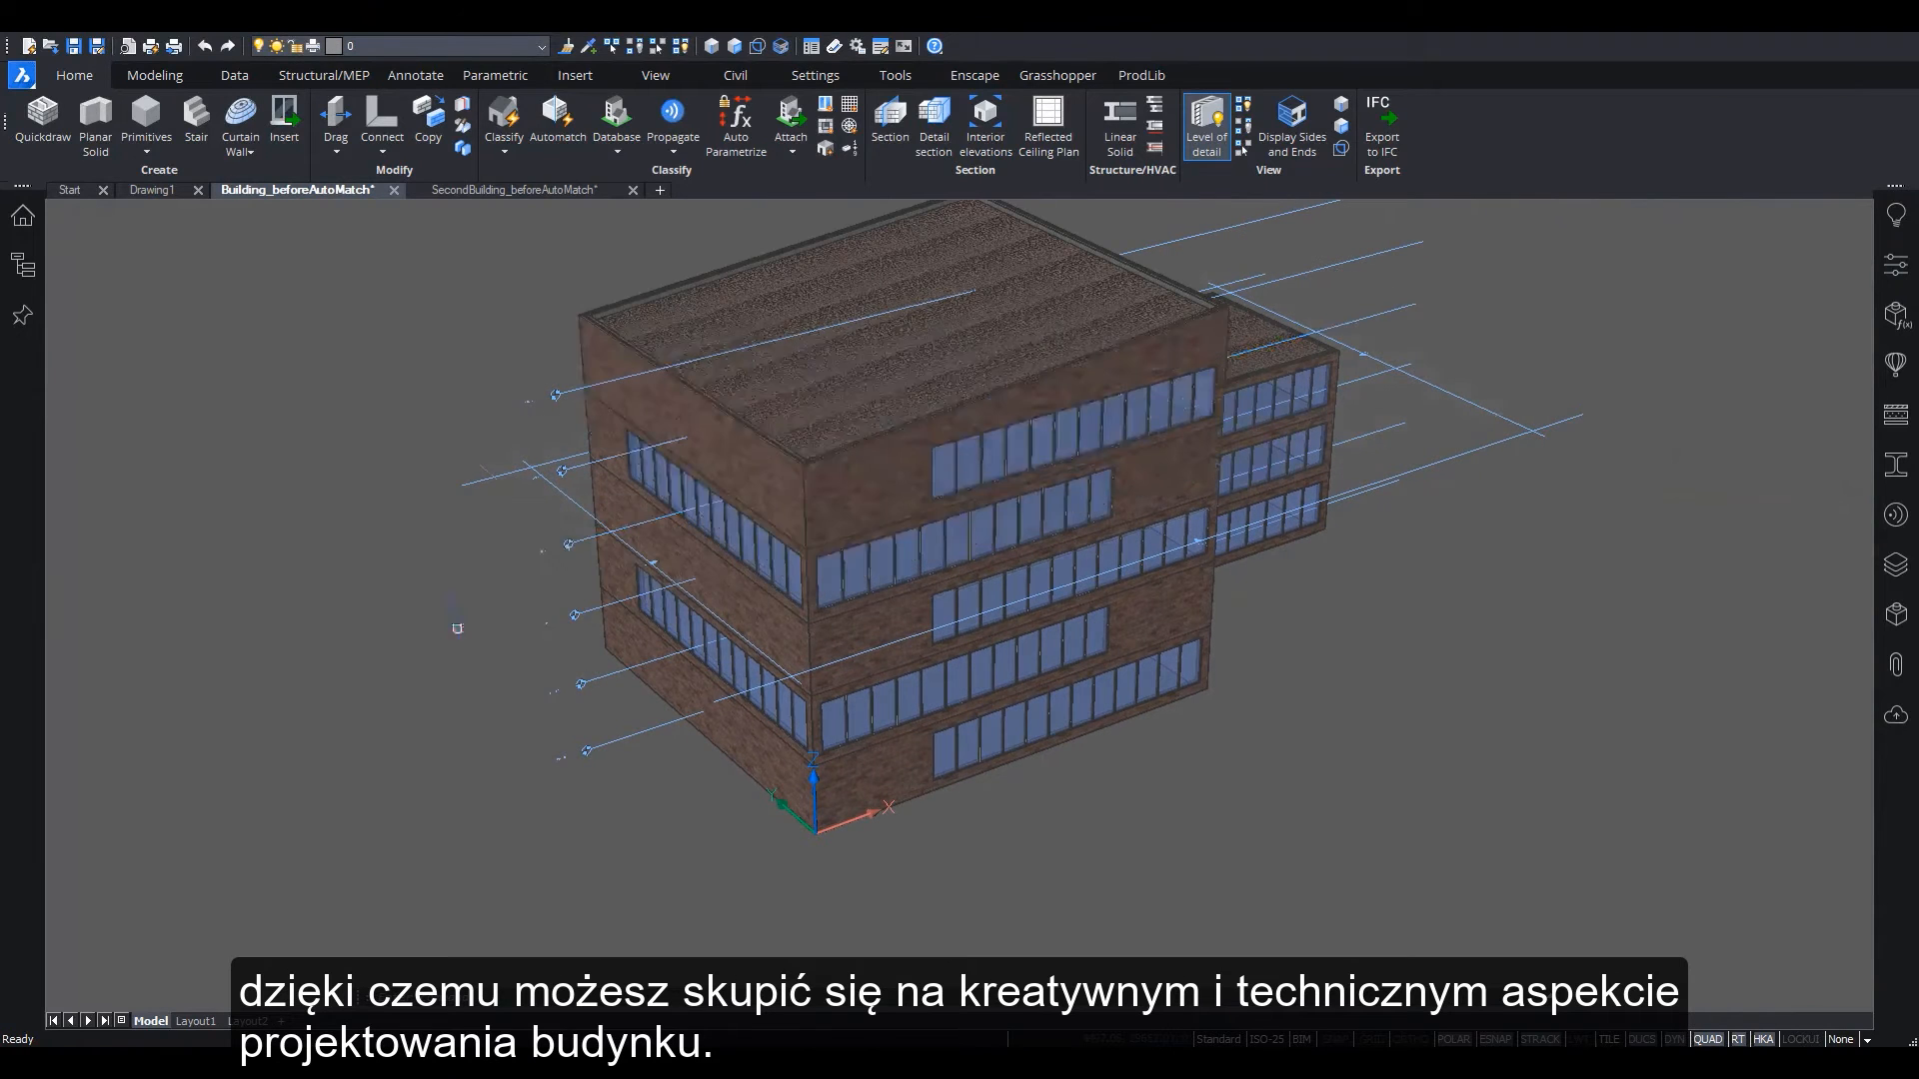
shift+middle_drag(489, 737, 480, 798)
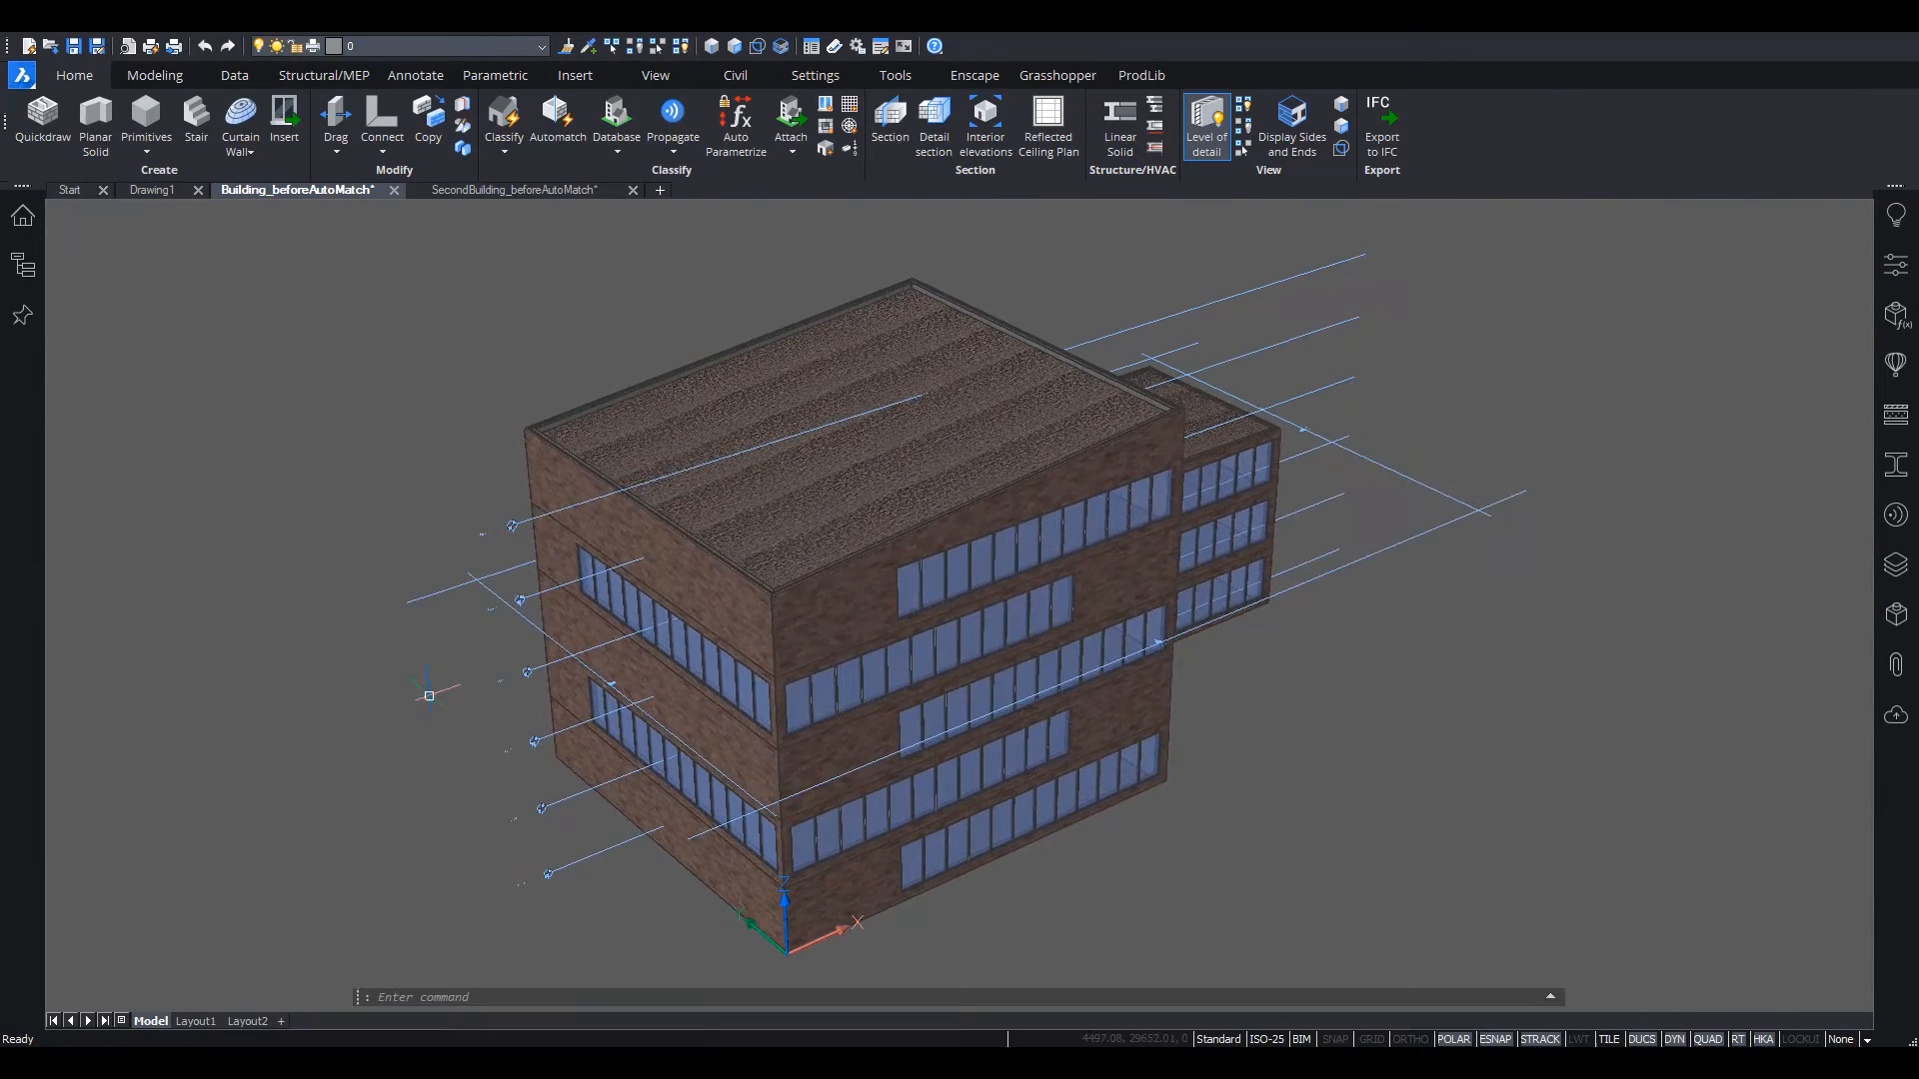
Save the building as a new drawing named Live in the Automatch folder
key(ctrl+shift+s)
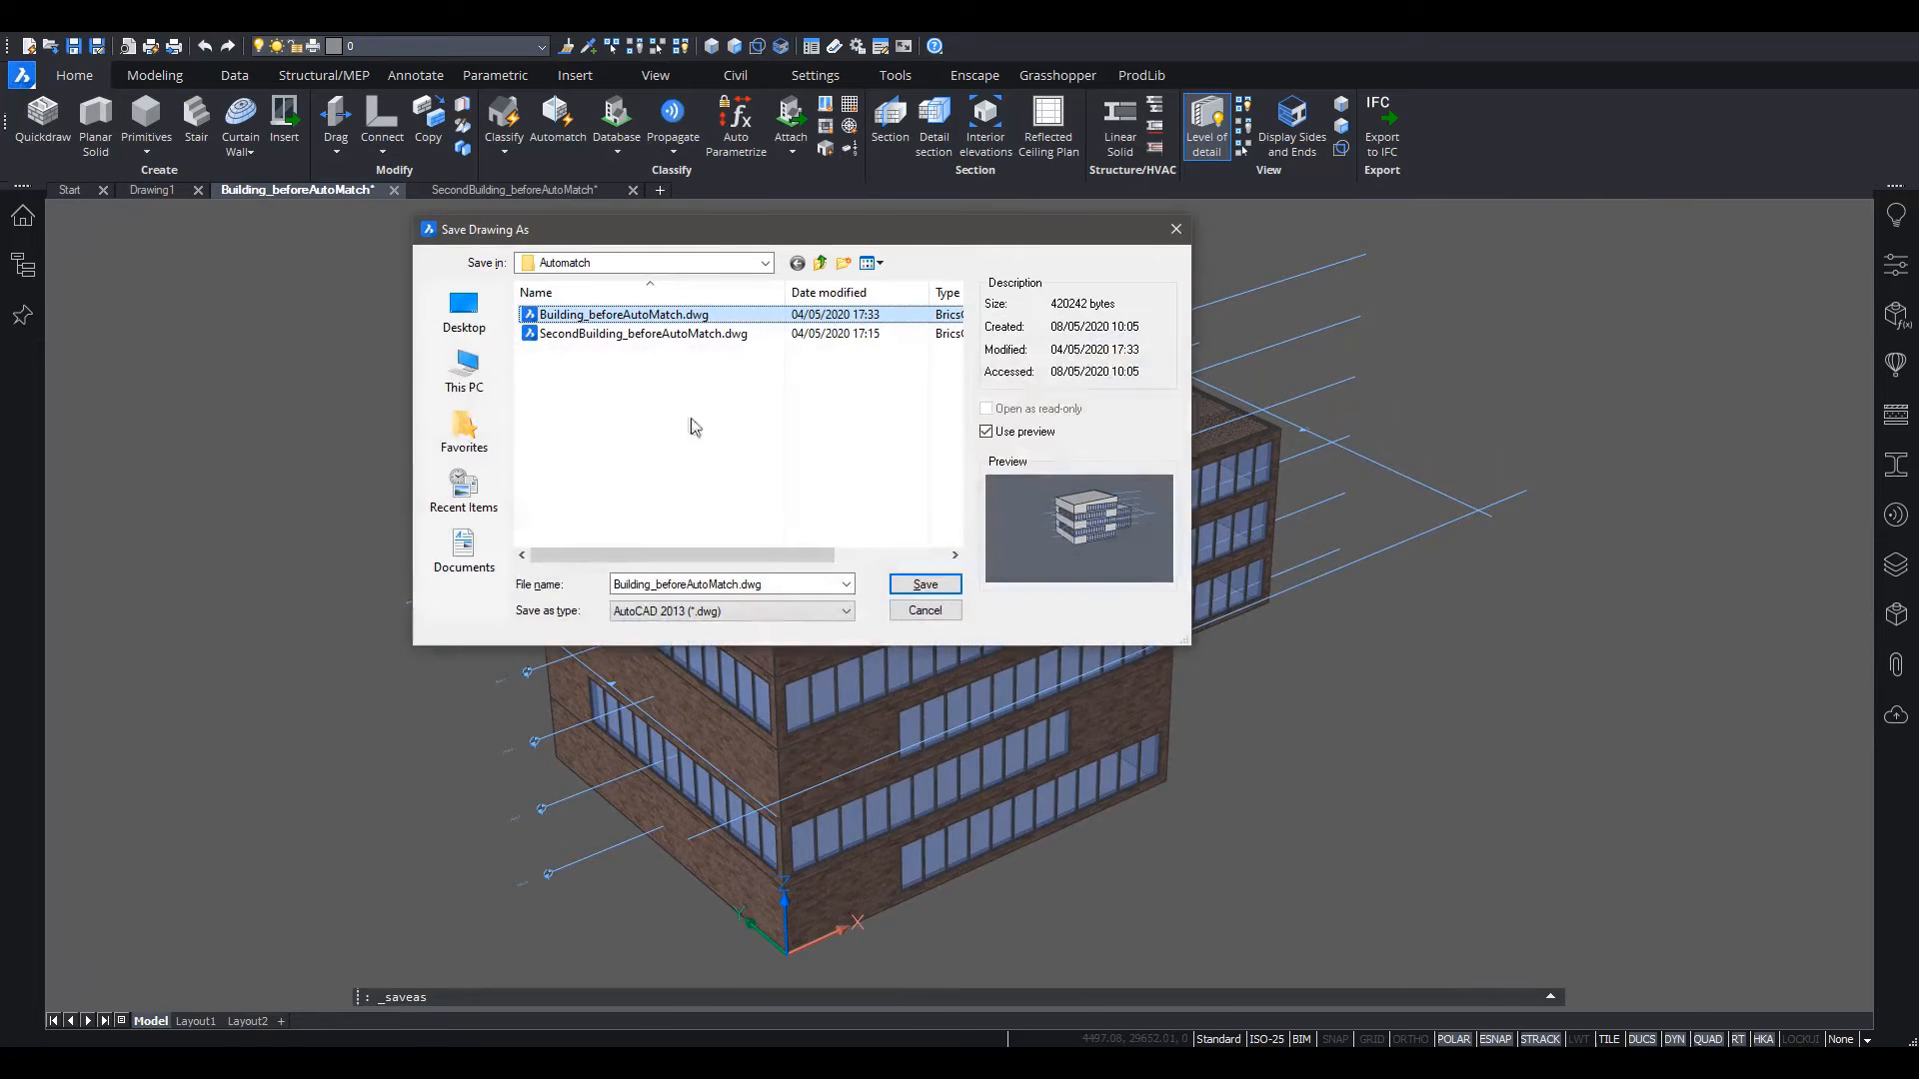
double_click(622, 586)
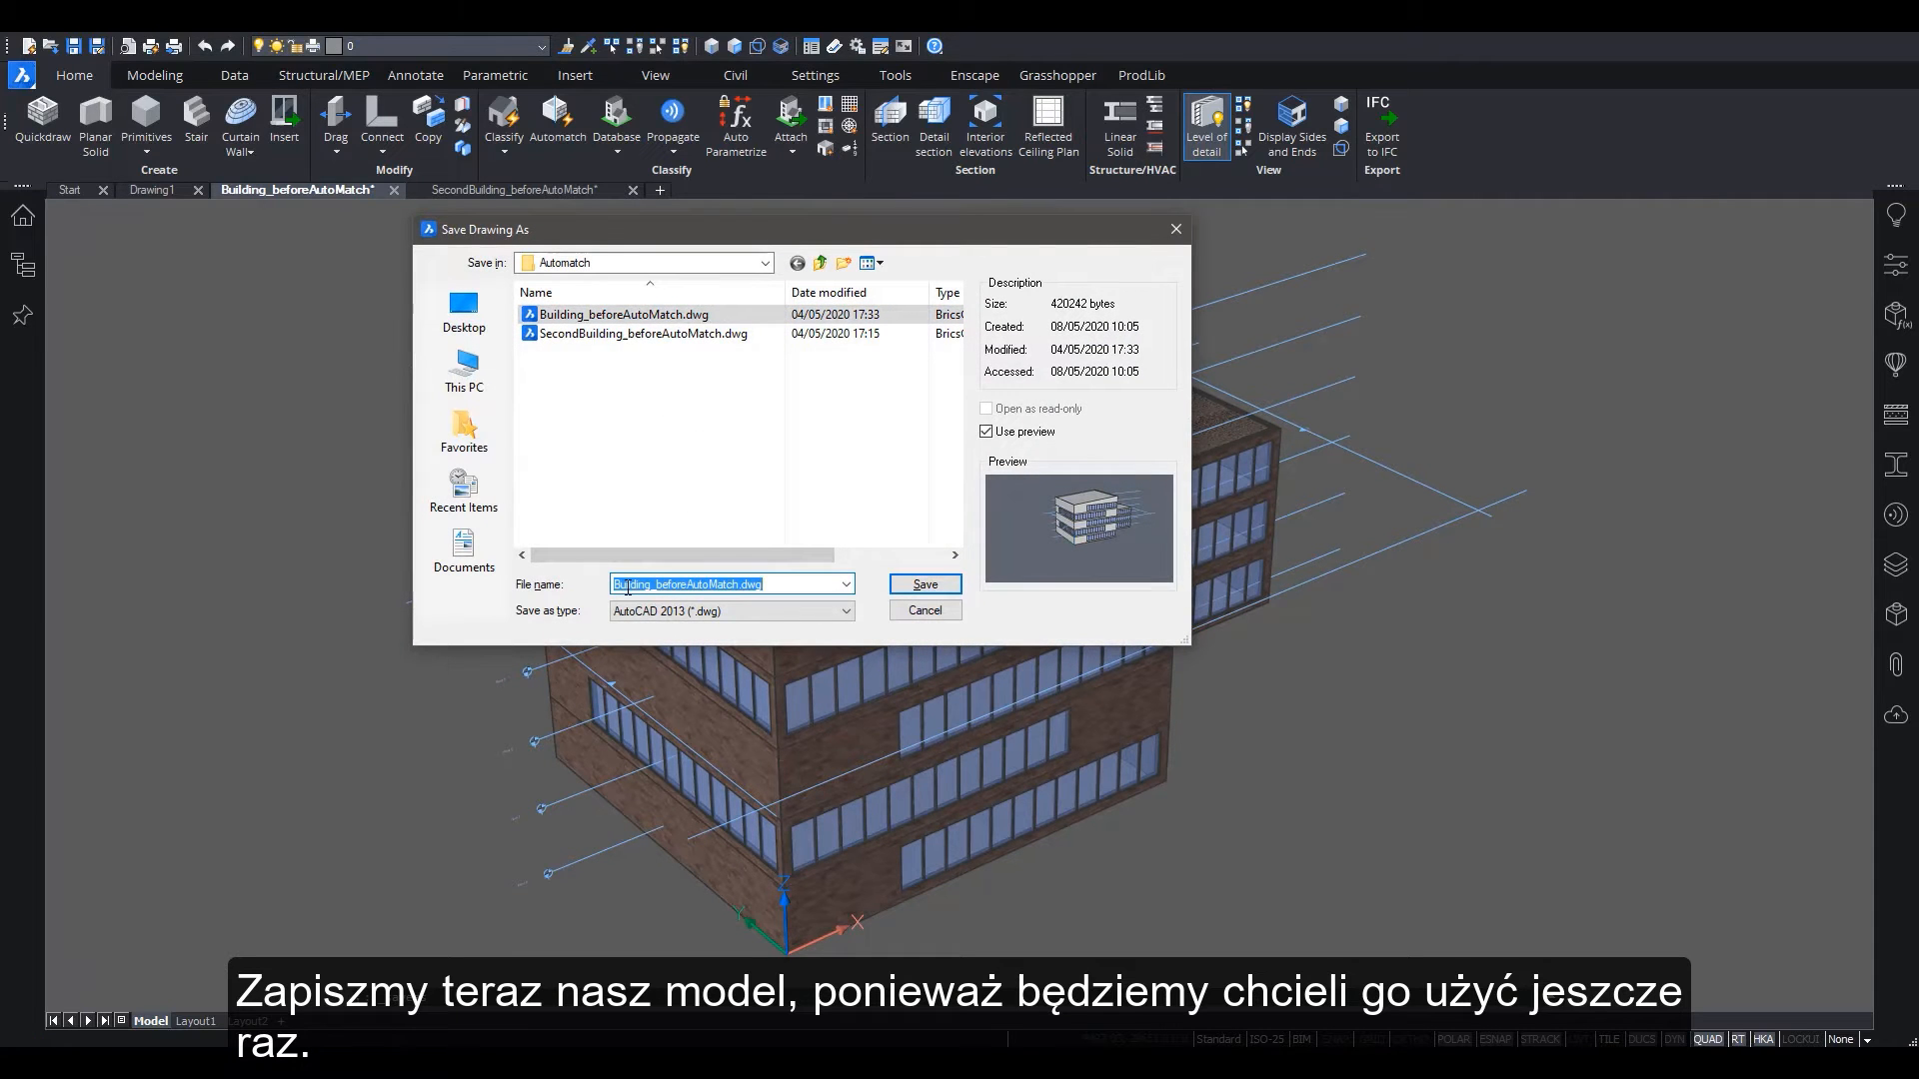
text(Live)
click(948, 585)
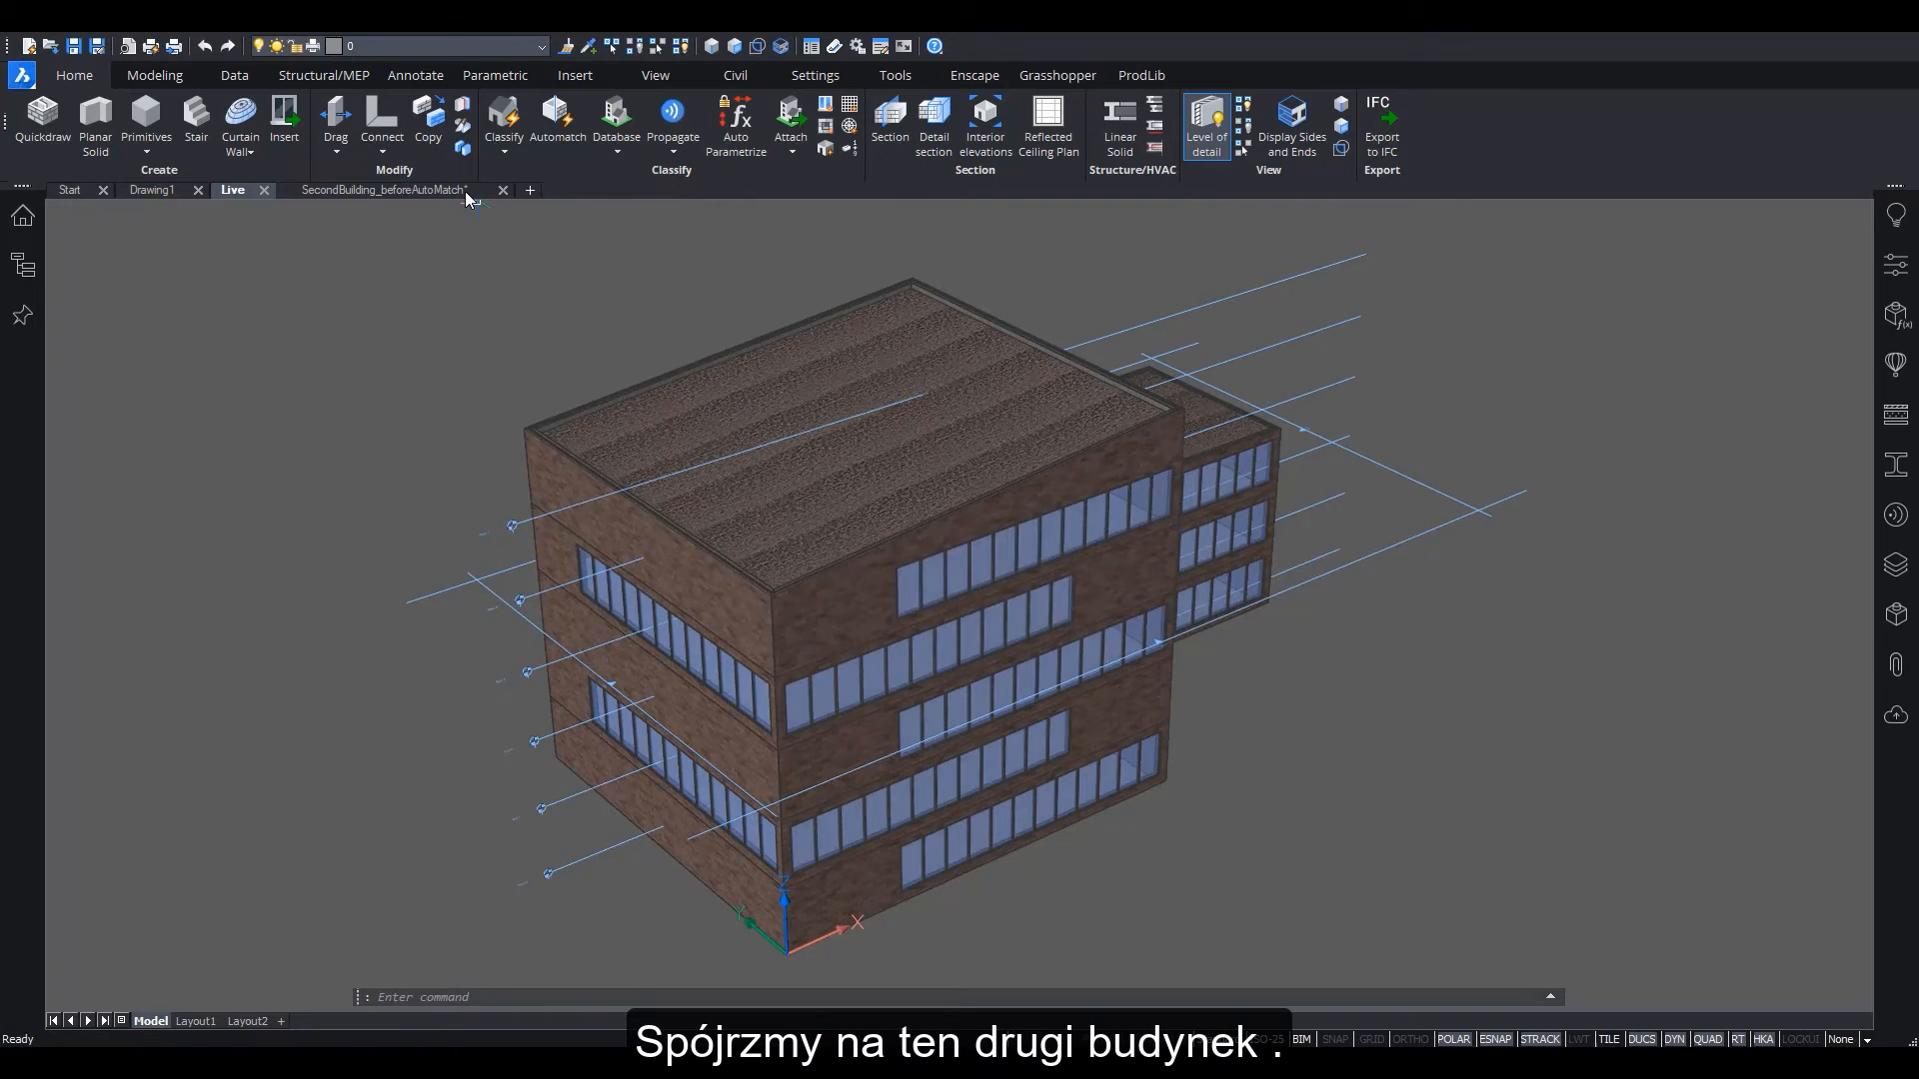
Switch to the SecondBuilding_beforeAutoMatch drawing and start Automatch with an external file as source for compositions, BIM properties and window parameters
click(463, 190)
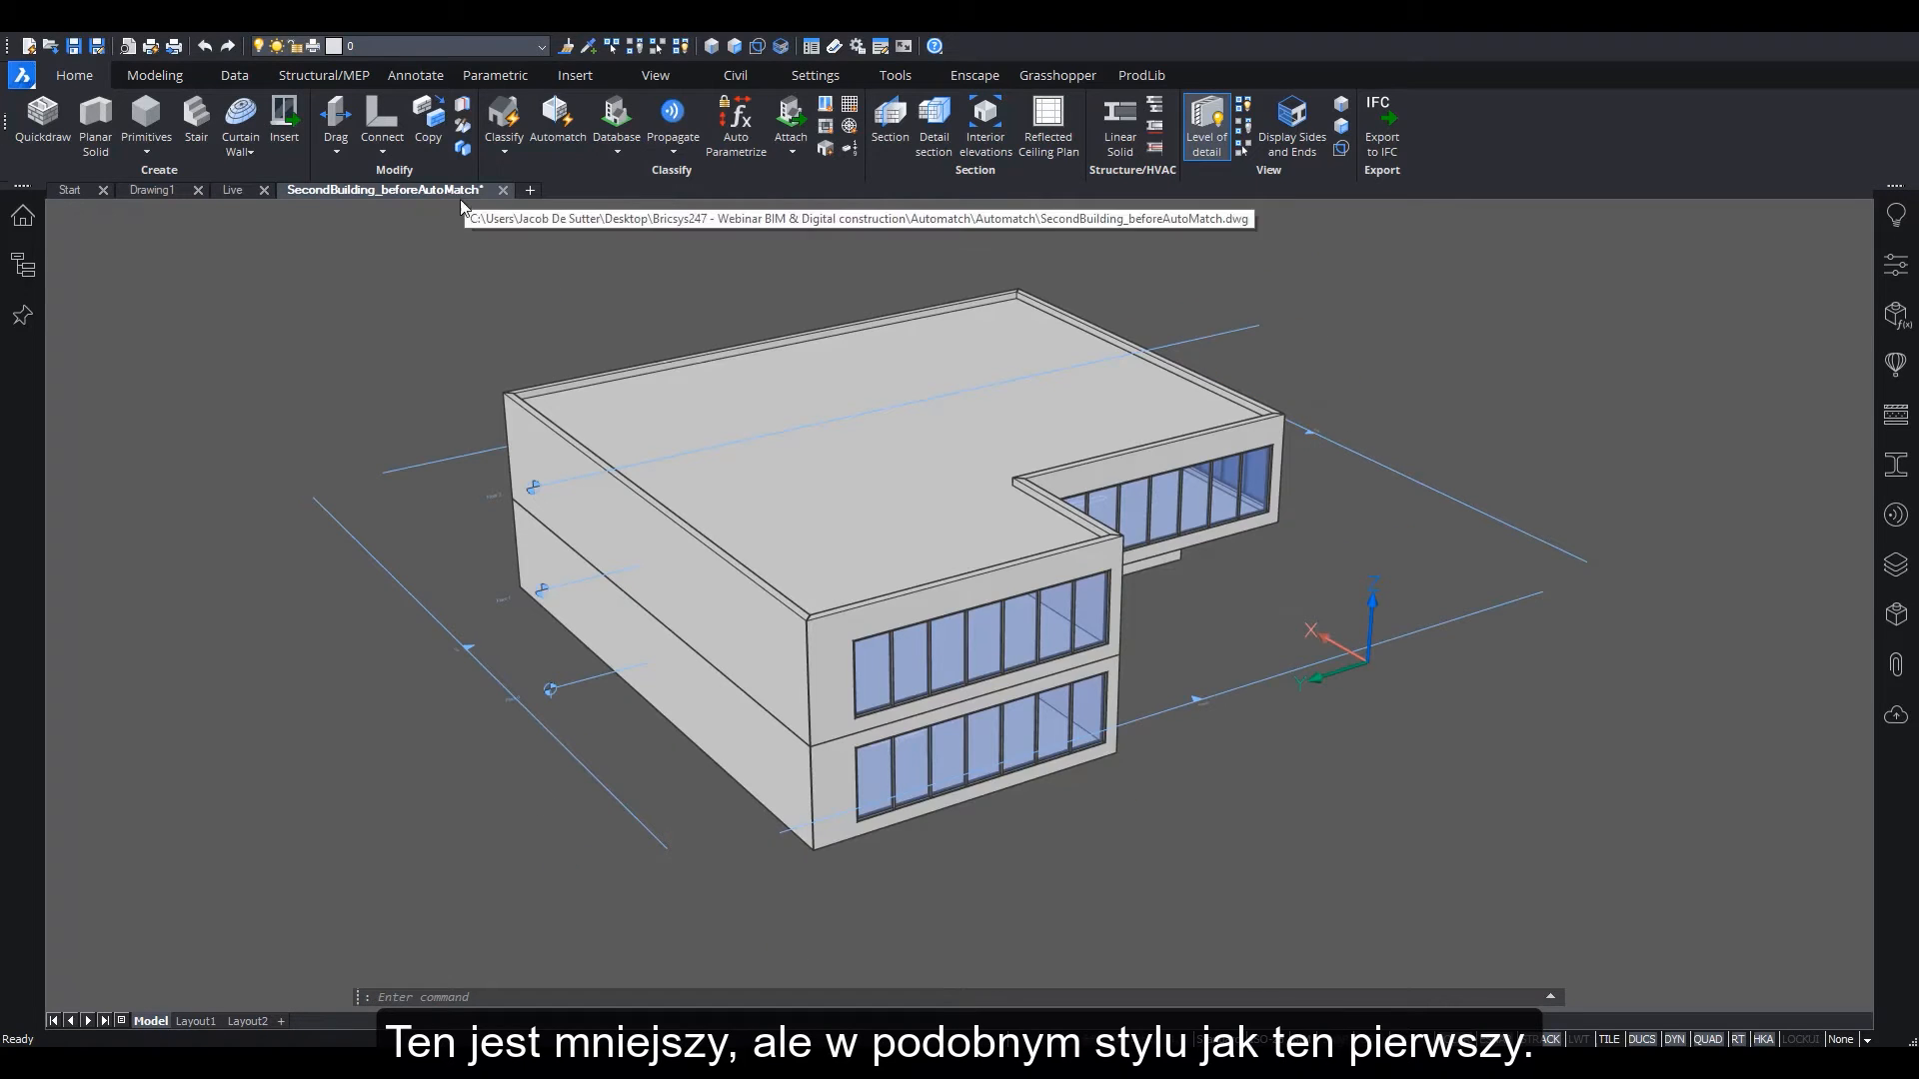
shift+middle_drag(1120, 600, 740, 569)
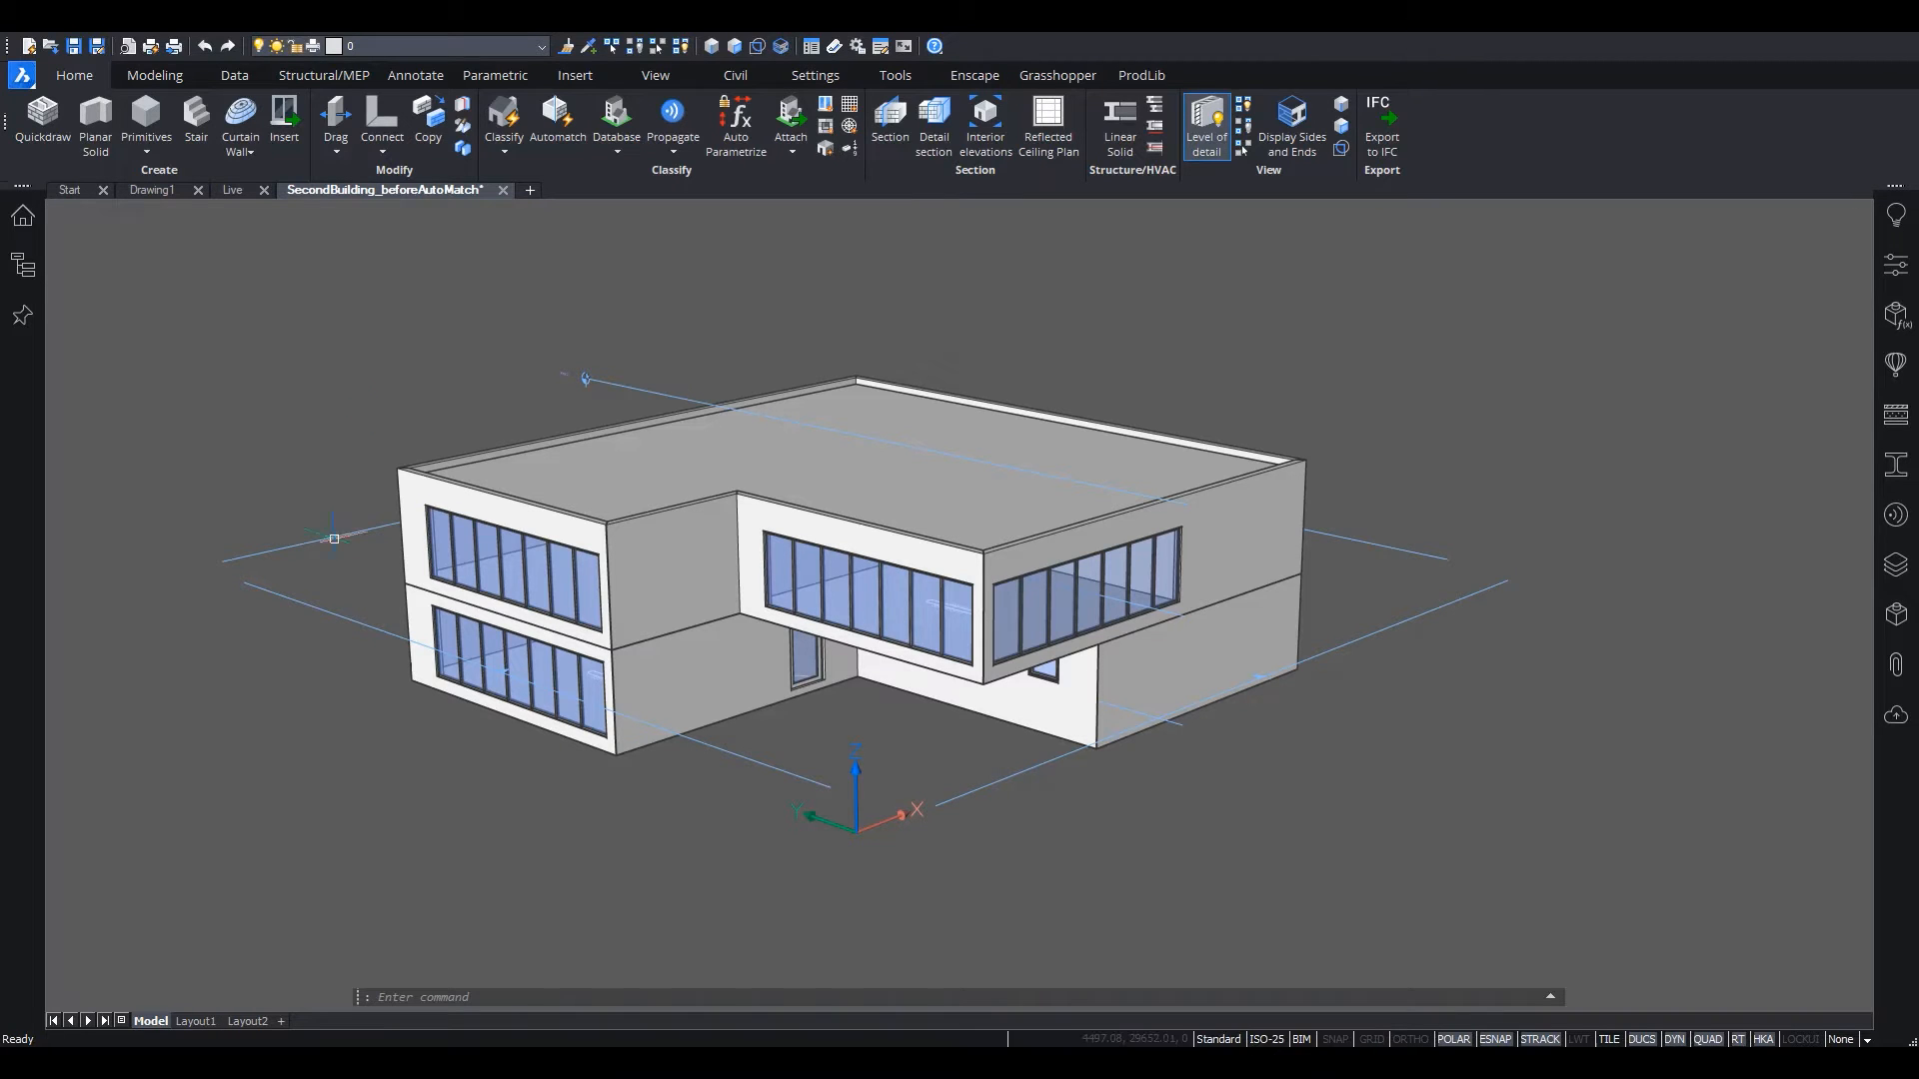
click(578, 118)
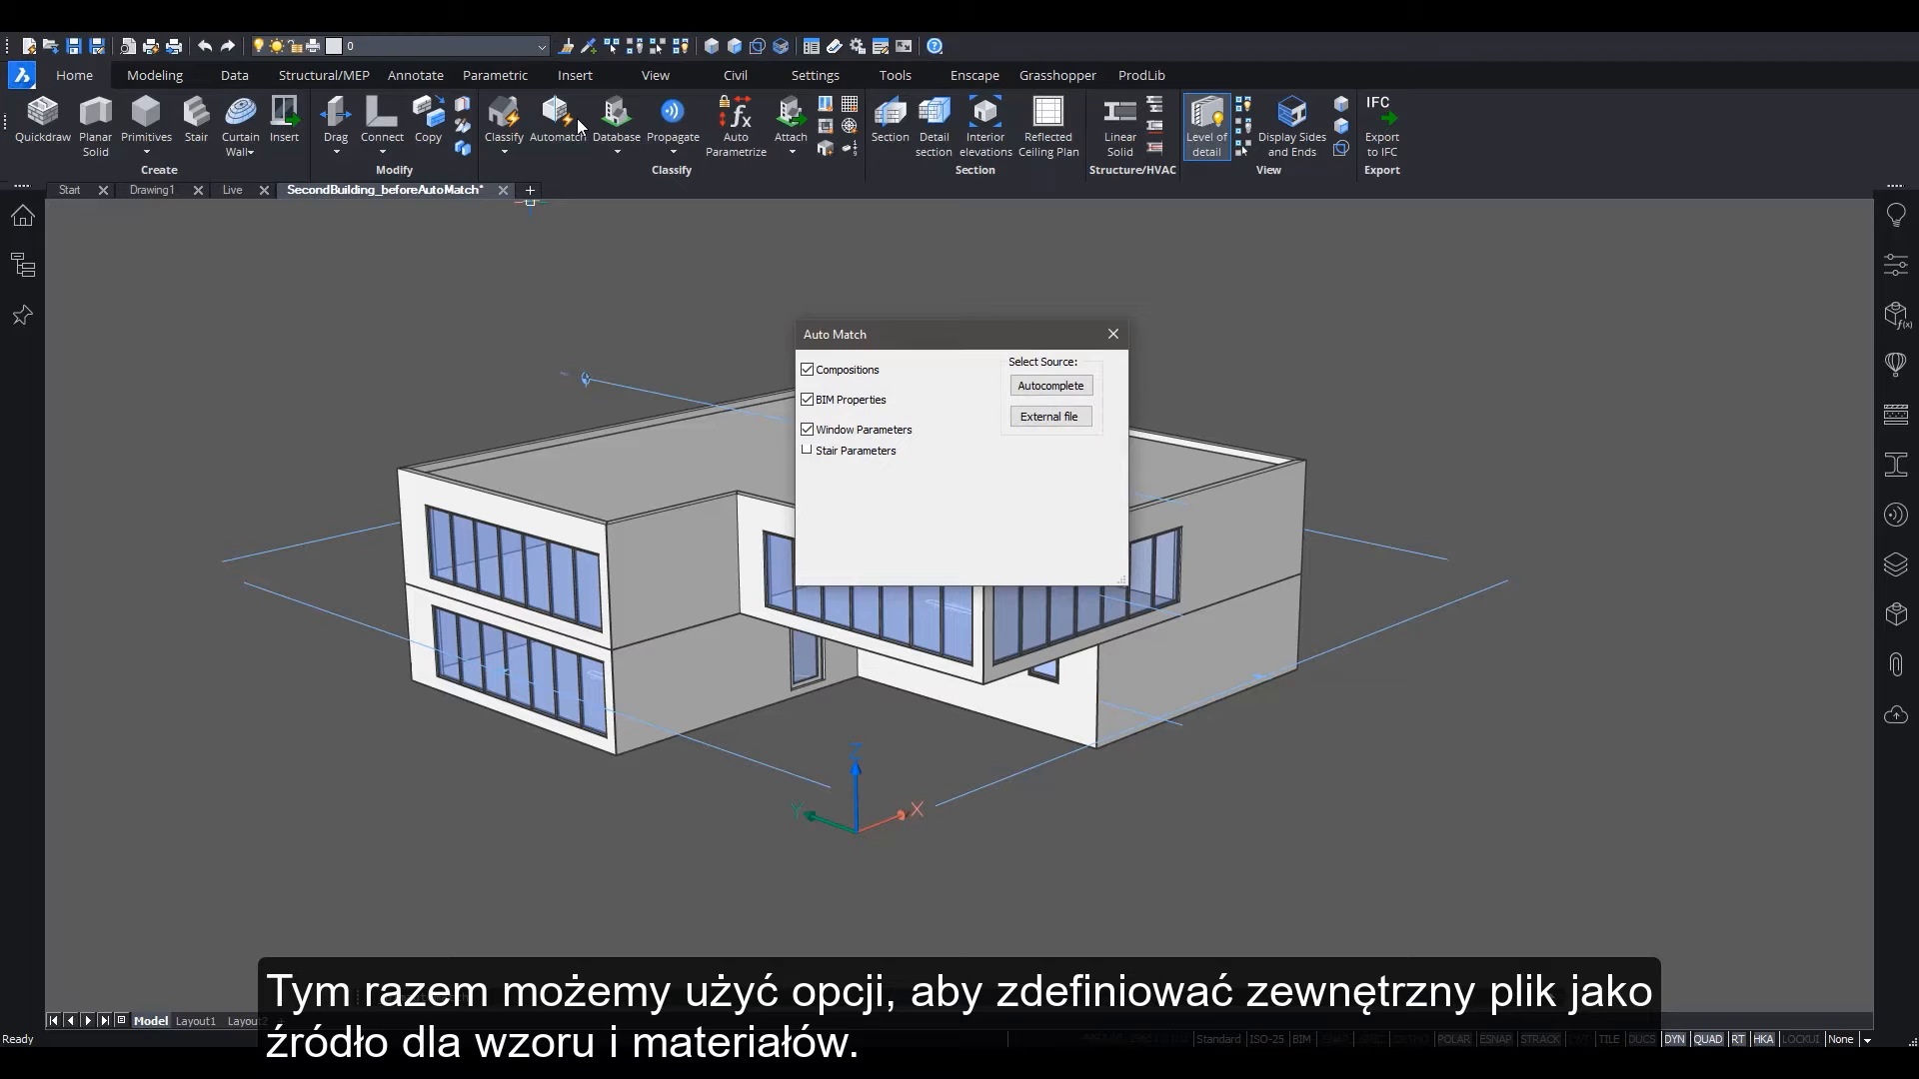
click(1028, 416)
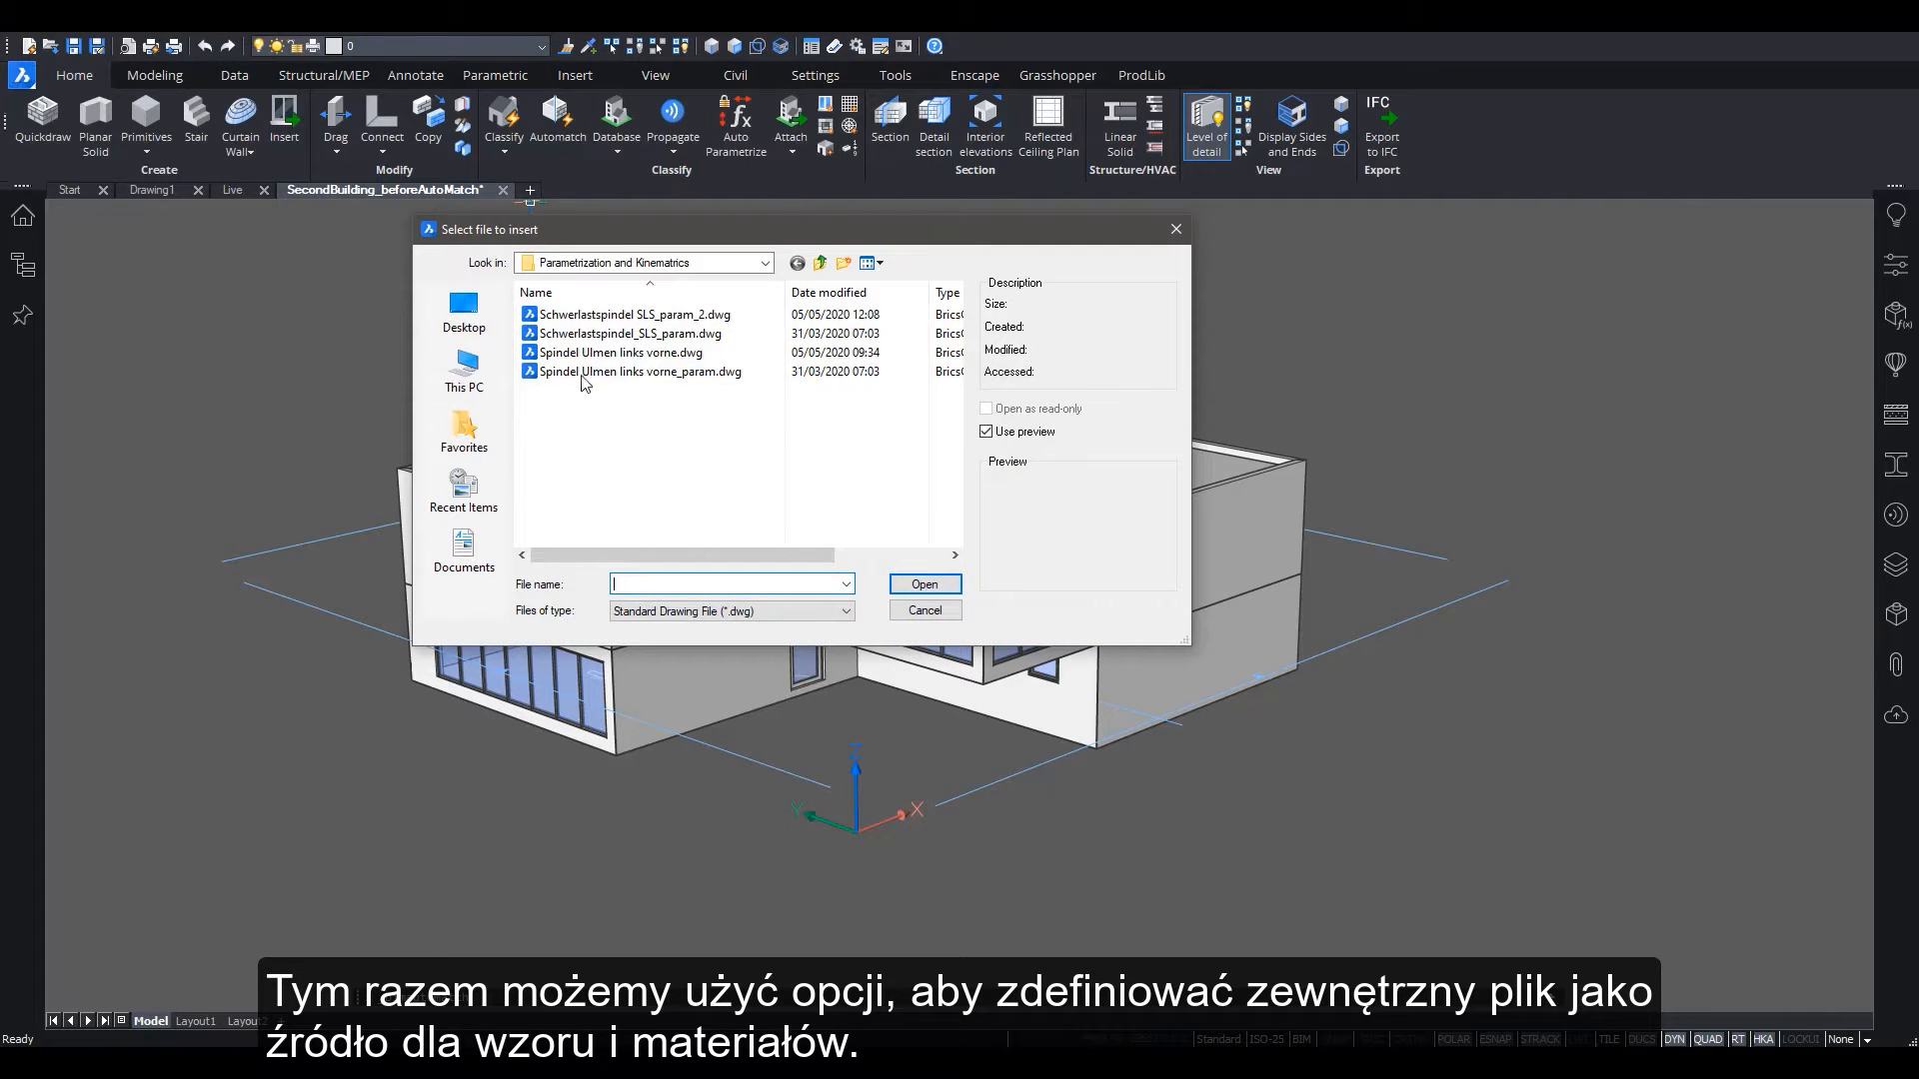
Browse from the Desktop through the Bricsys247 webinar folder to the Automatch folder and choose Live.dwg as the source file
click(463, 310)
scroll(578, 463, down, 3)
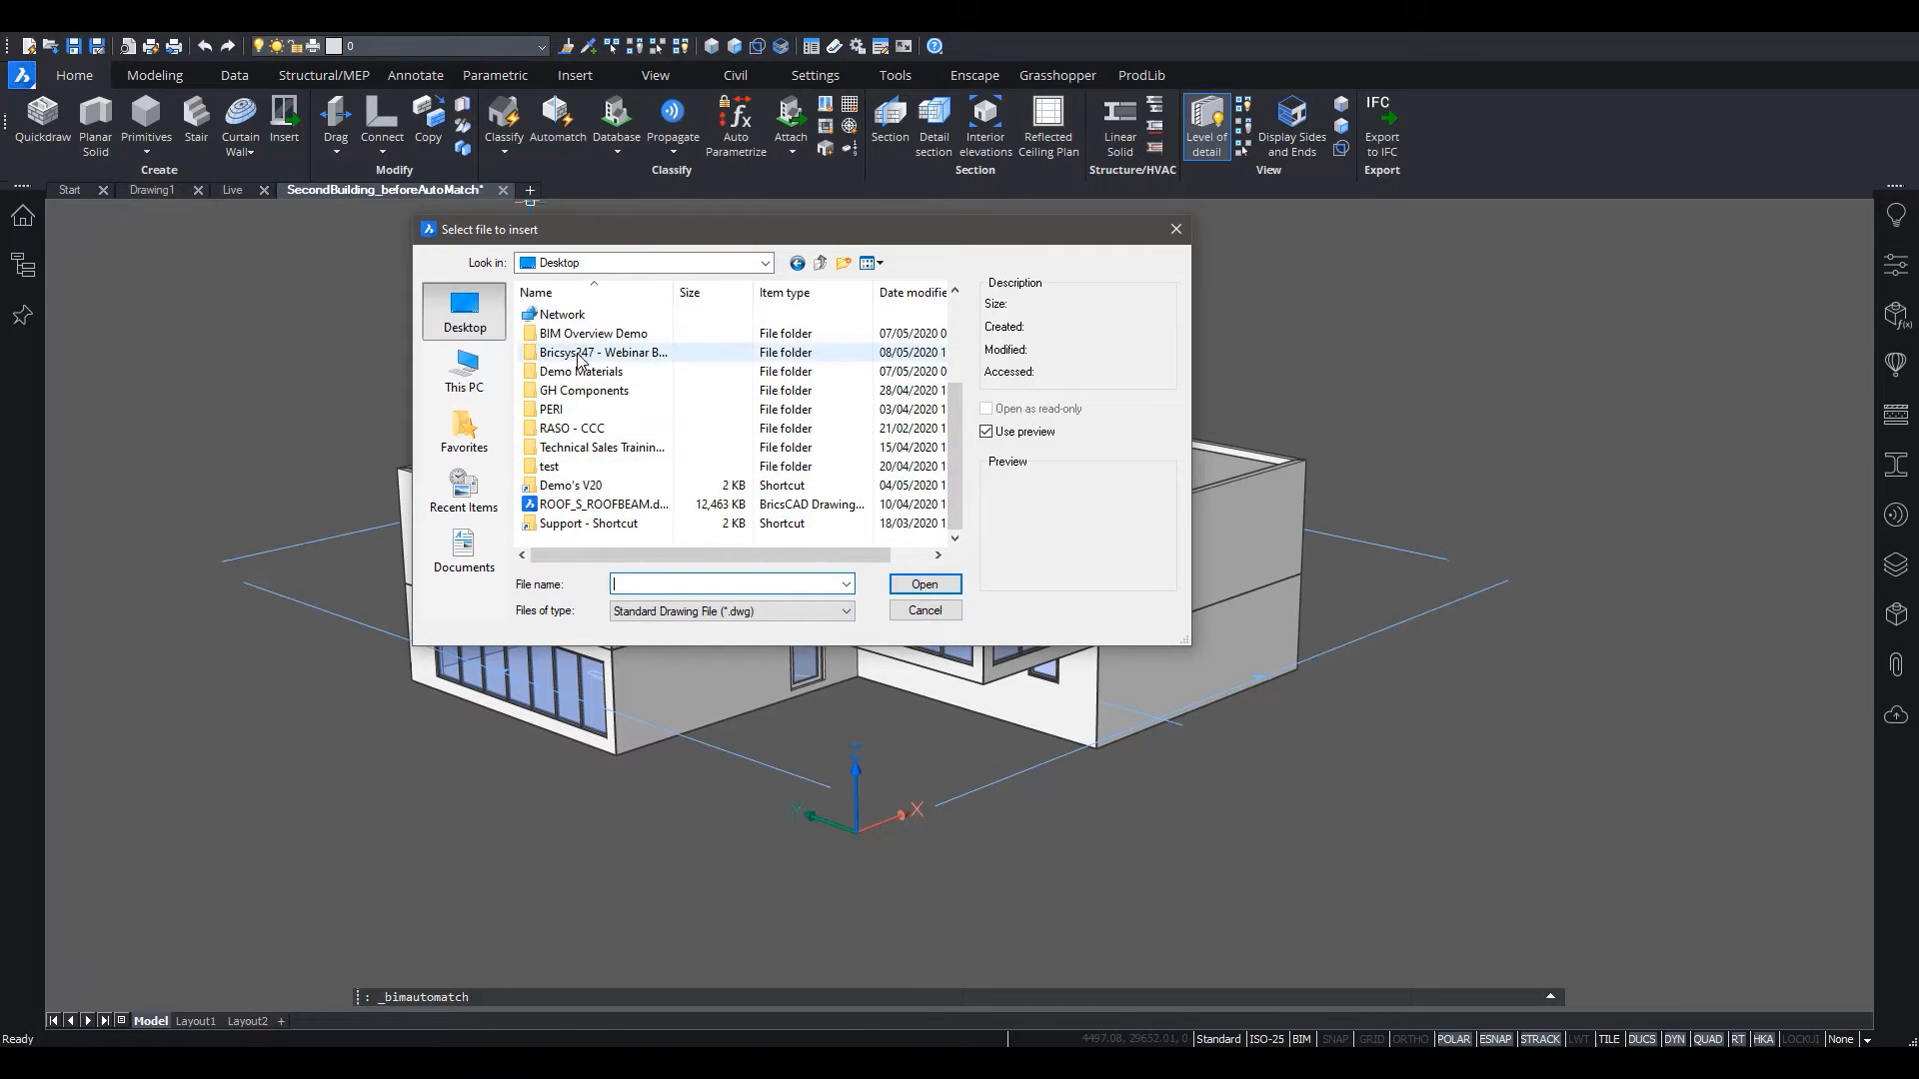
double_click(599, 351)
double_click(570, 313)
click(600, 314)
double_click(570, 313)
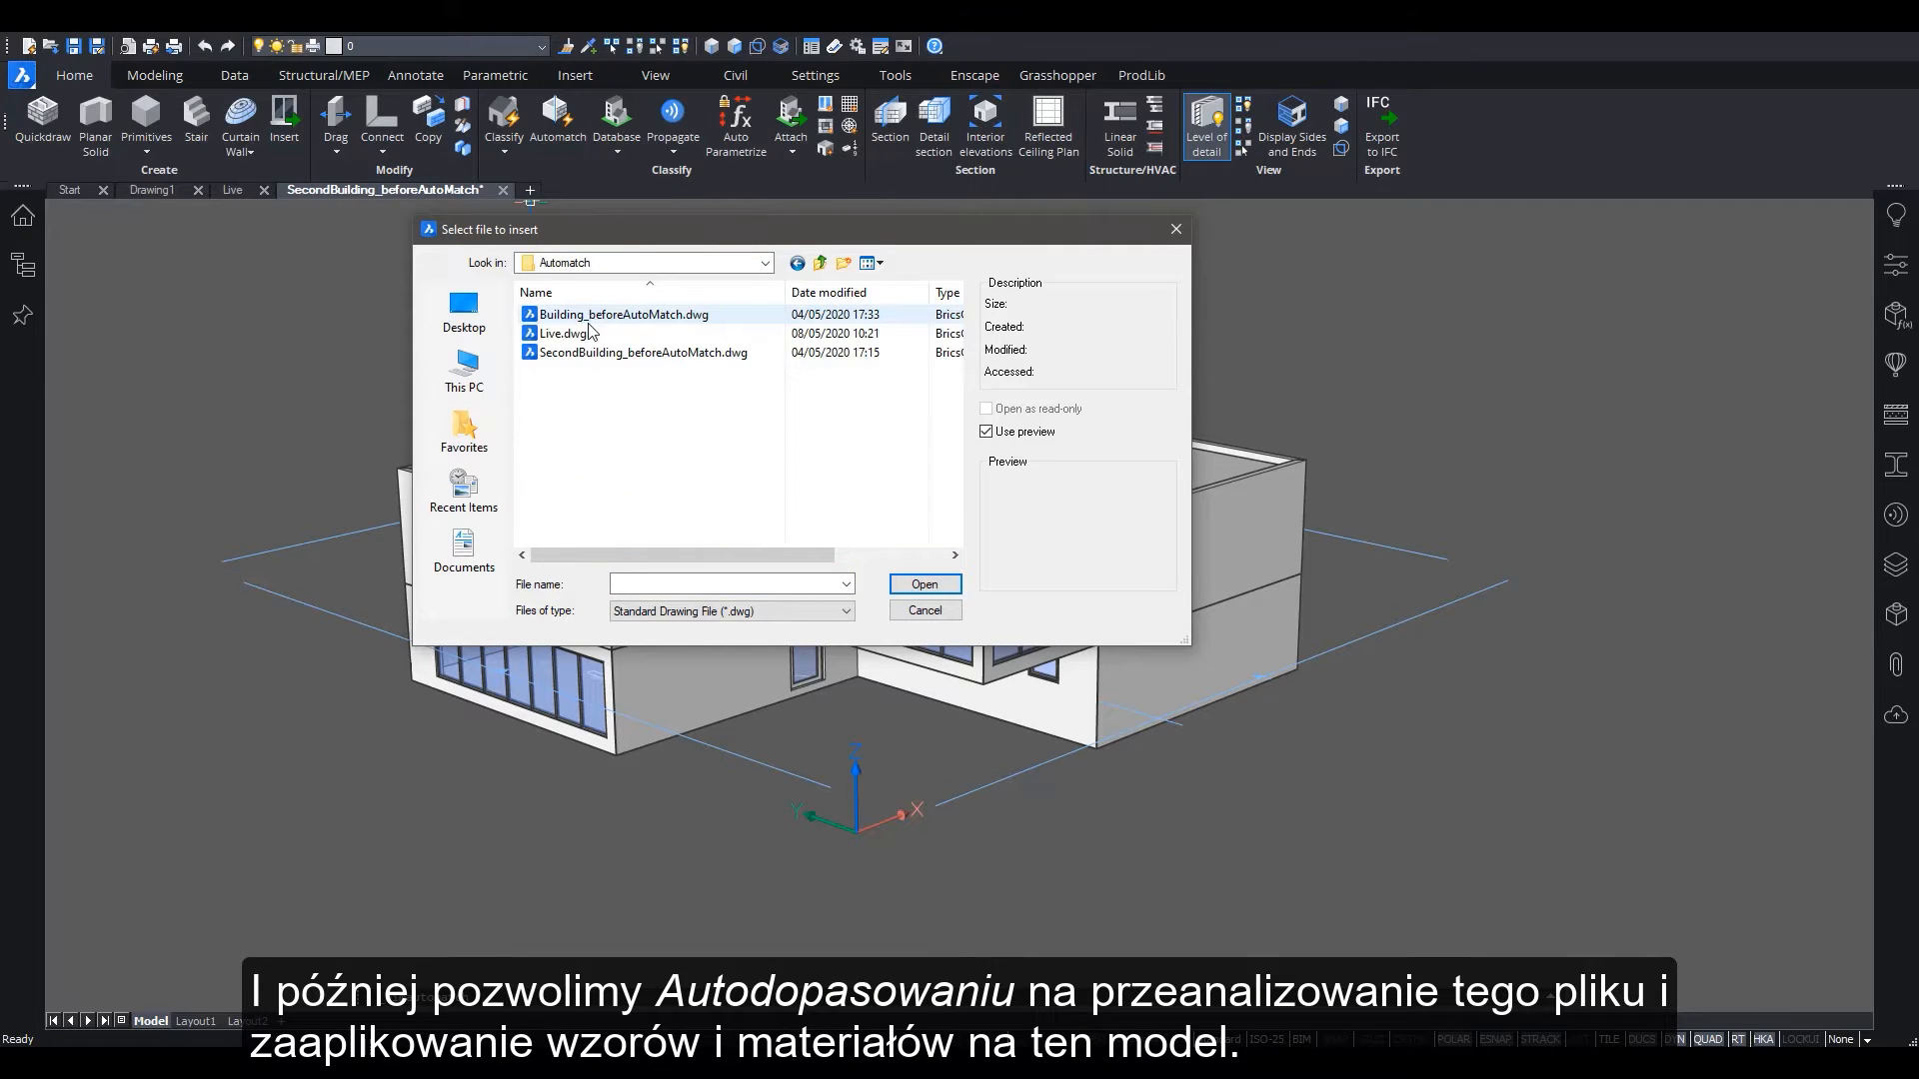
click(570, 336)
click(925, 584)
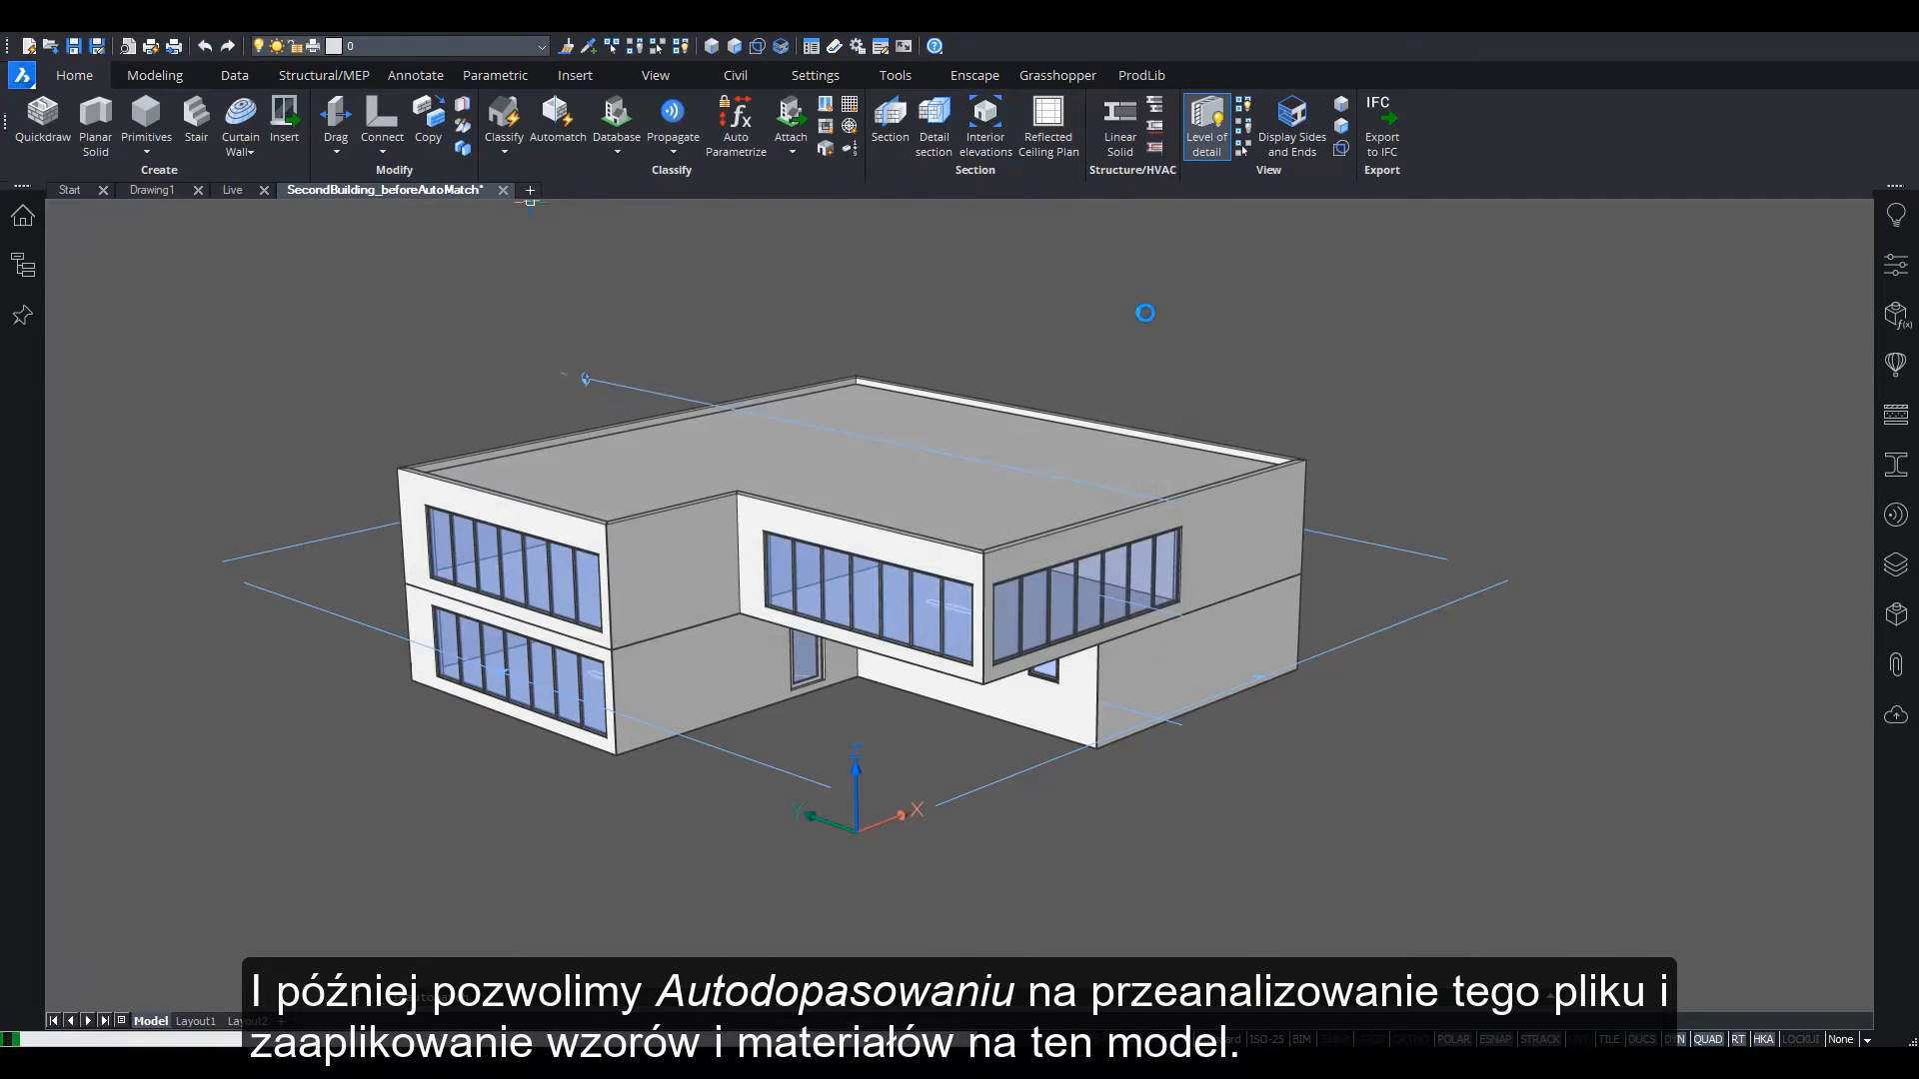
Continue the match despite the unexpected isExternal wall values and inspect the second building's walls and roof from different sides
click(1104, 537)
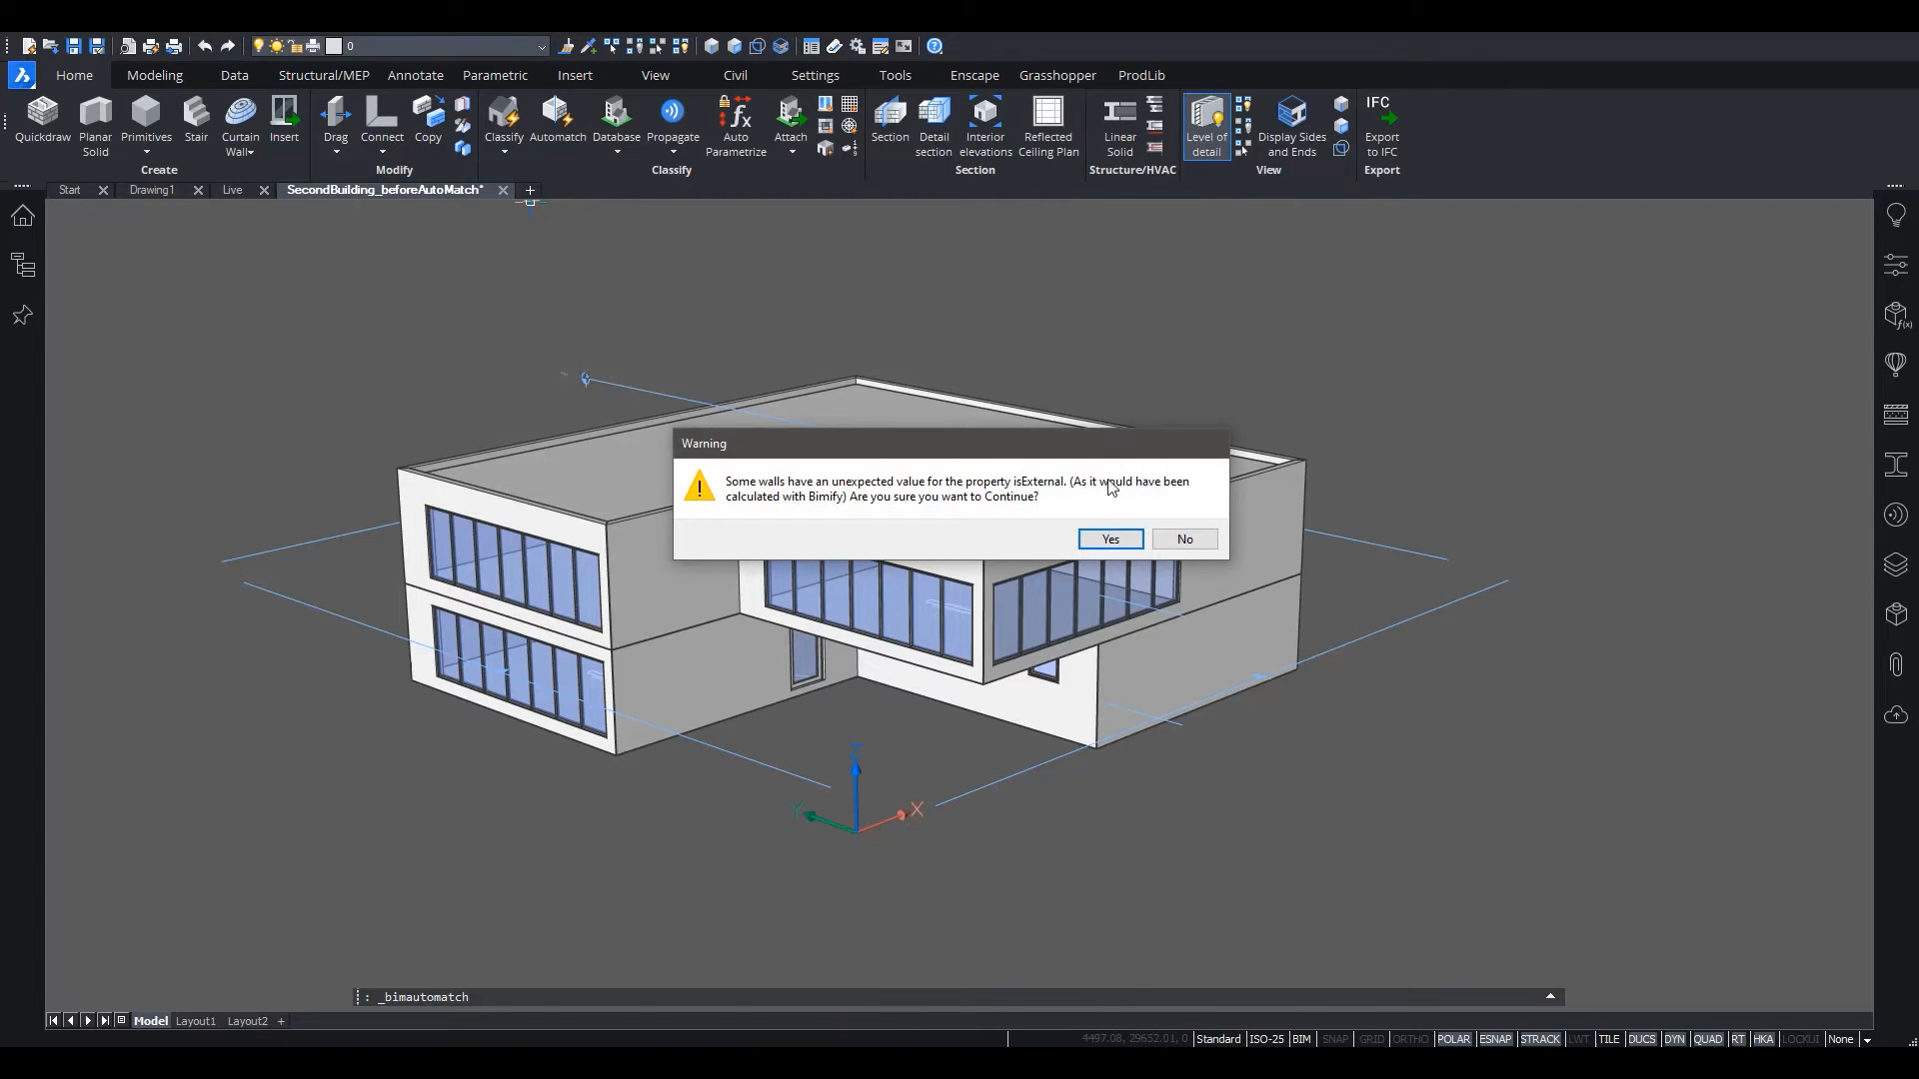
click(1109, 540)
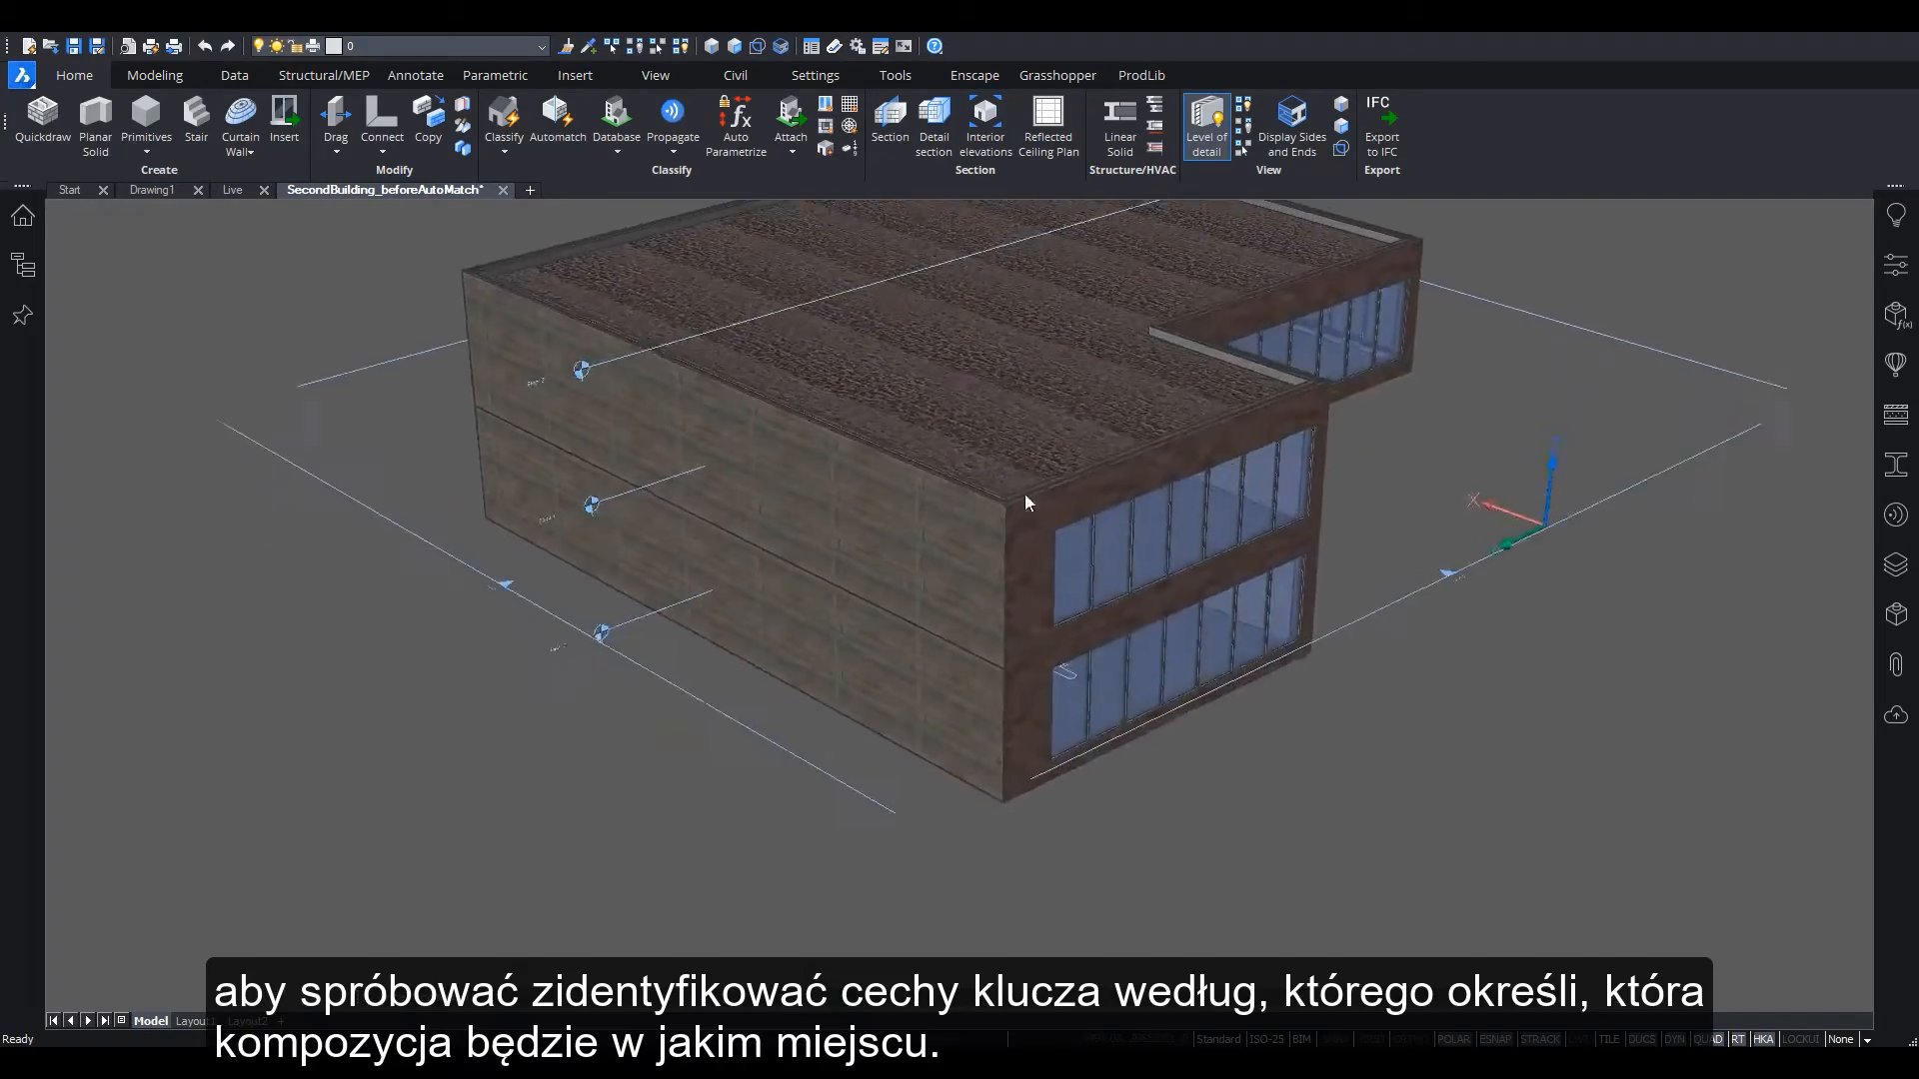
scroll(1007, 495, up, 5)
scroll(732, 614, down, 5)
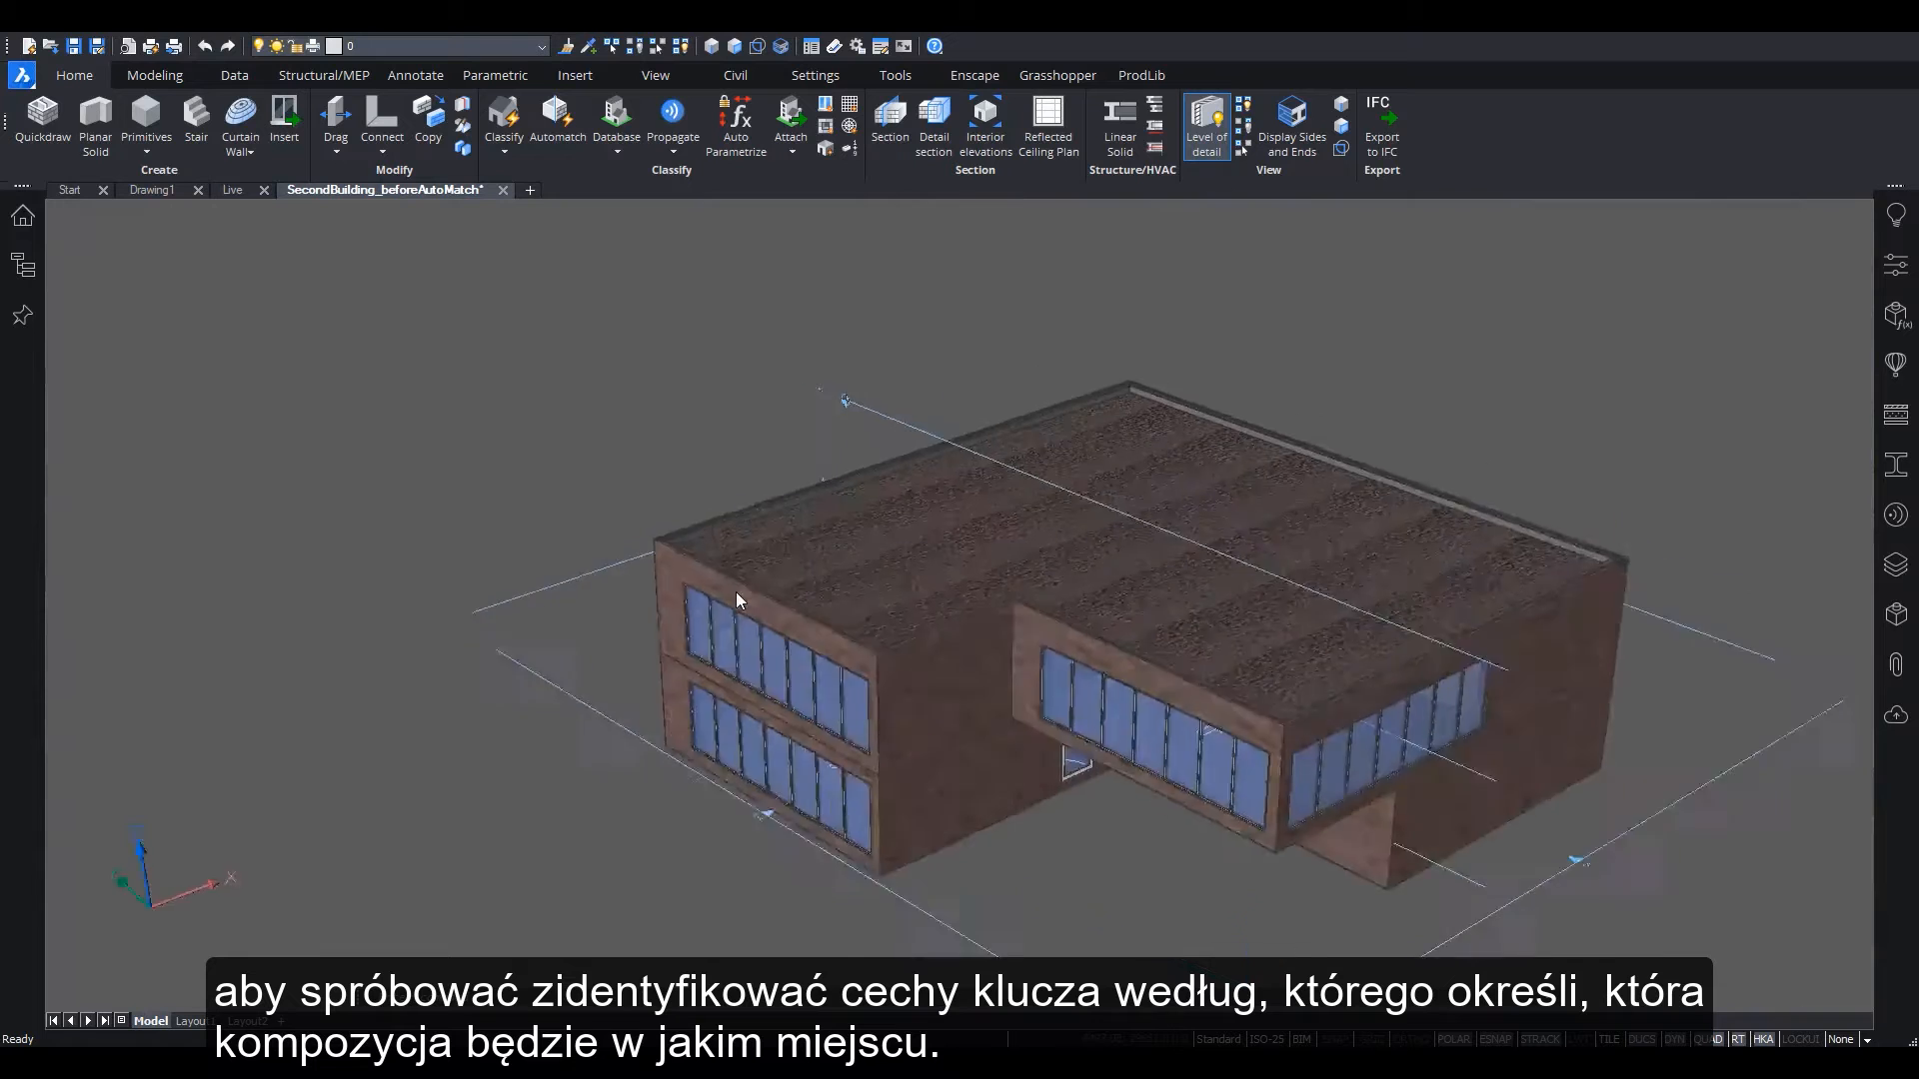
shift+middle_drag(728, 530, 701, 490)
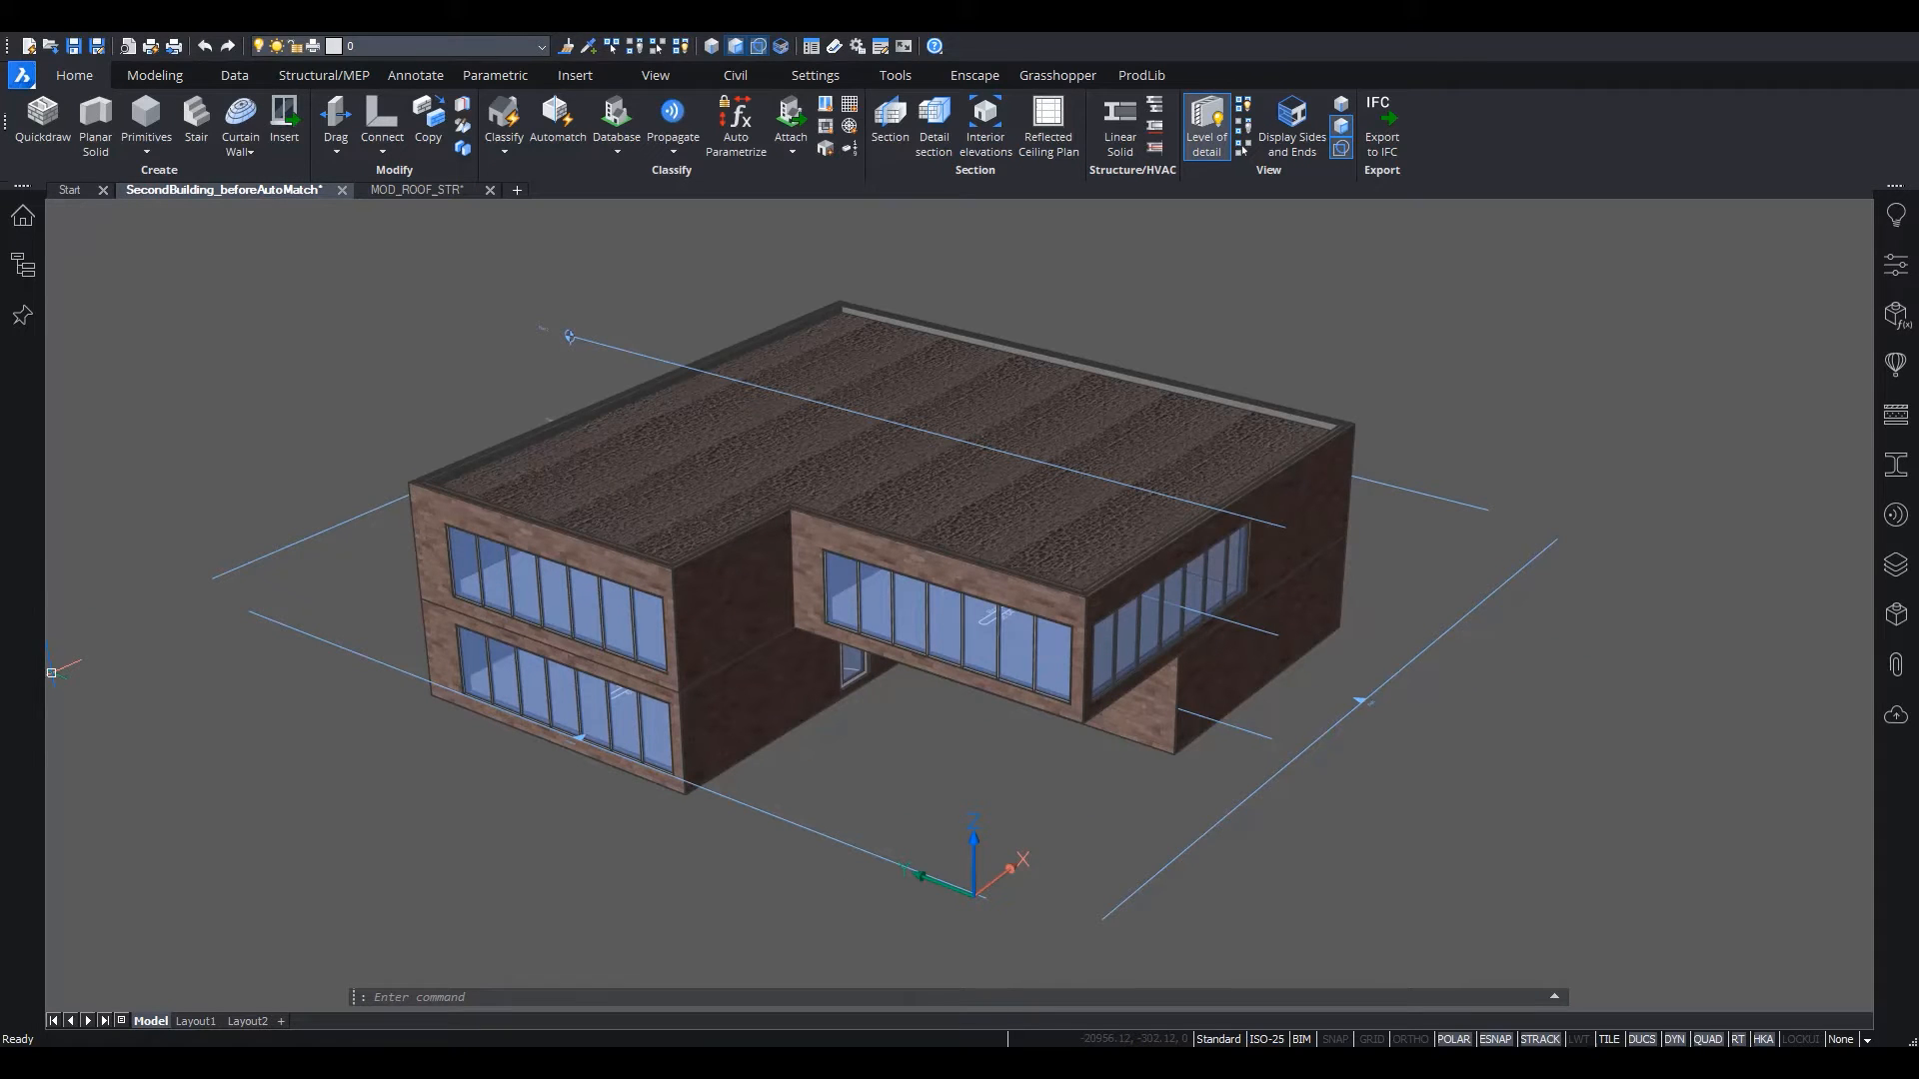
Place a section plane parallel to the cantilevered facade that cuts through the building's two-storey wing
click(890, 118)
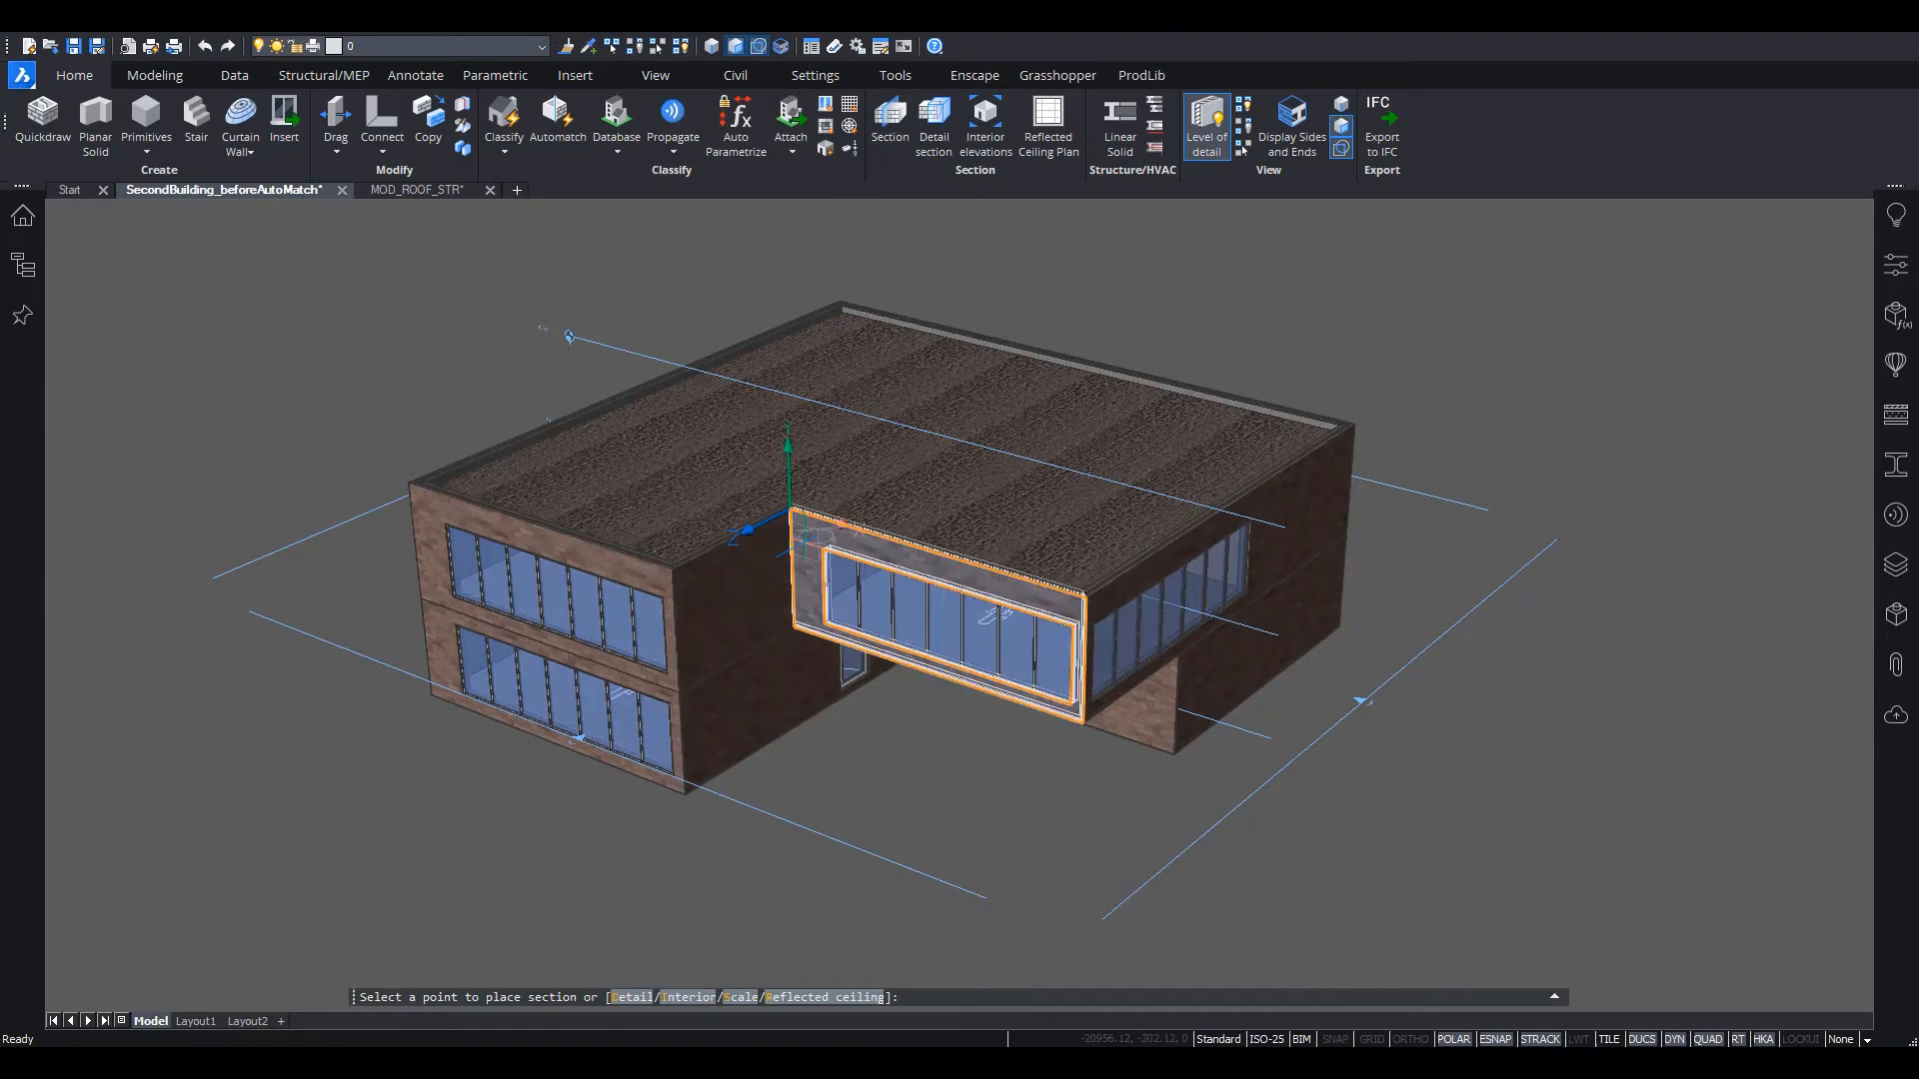
click(810, 545)
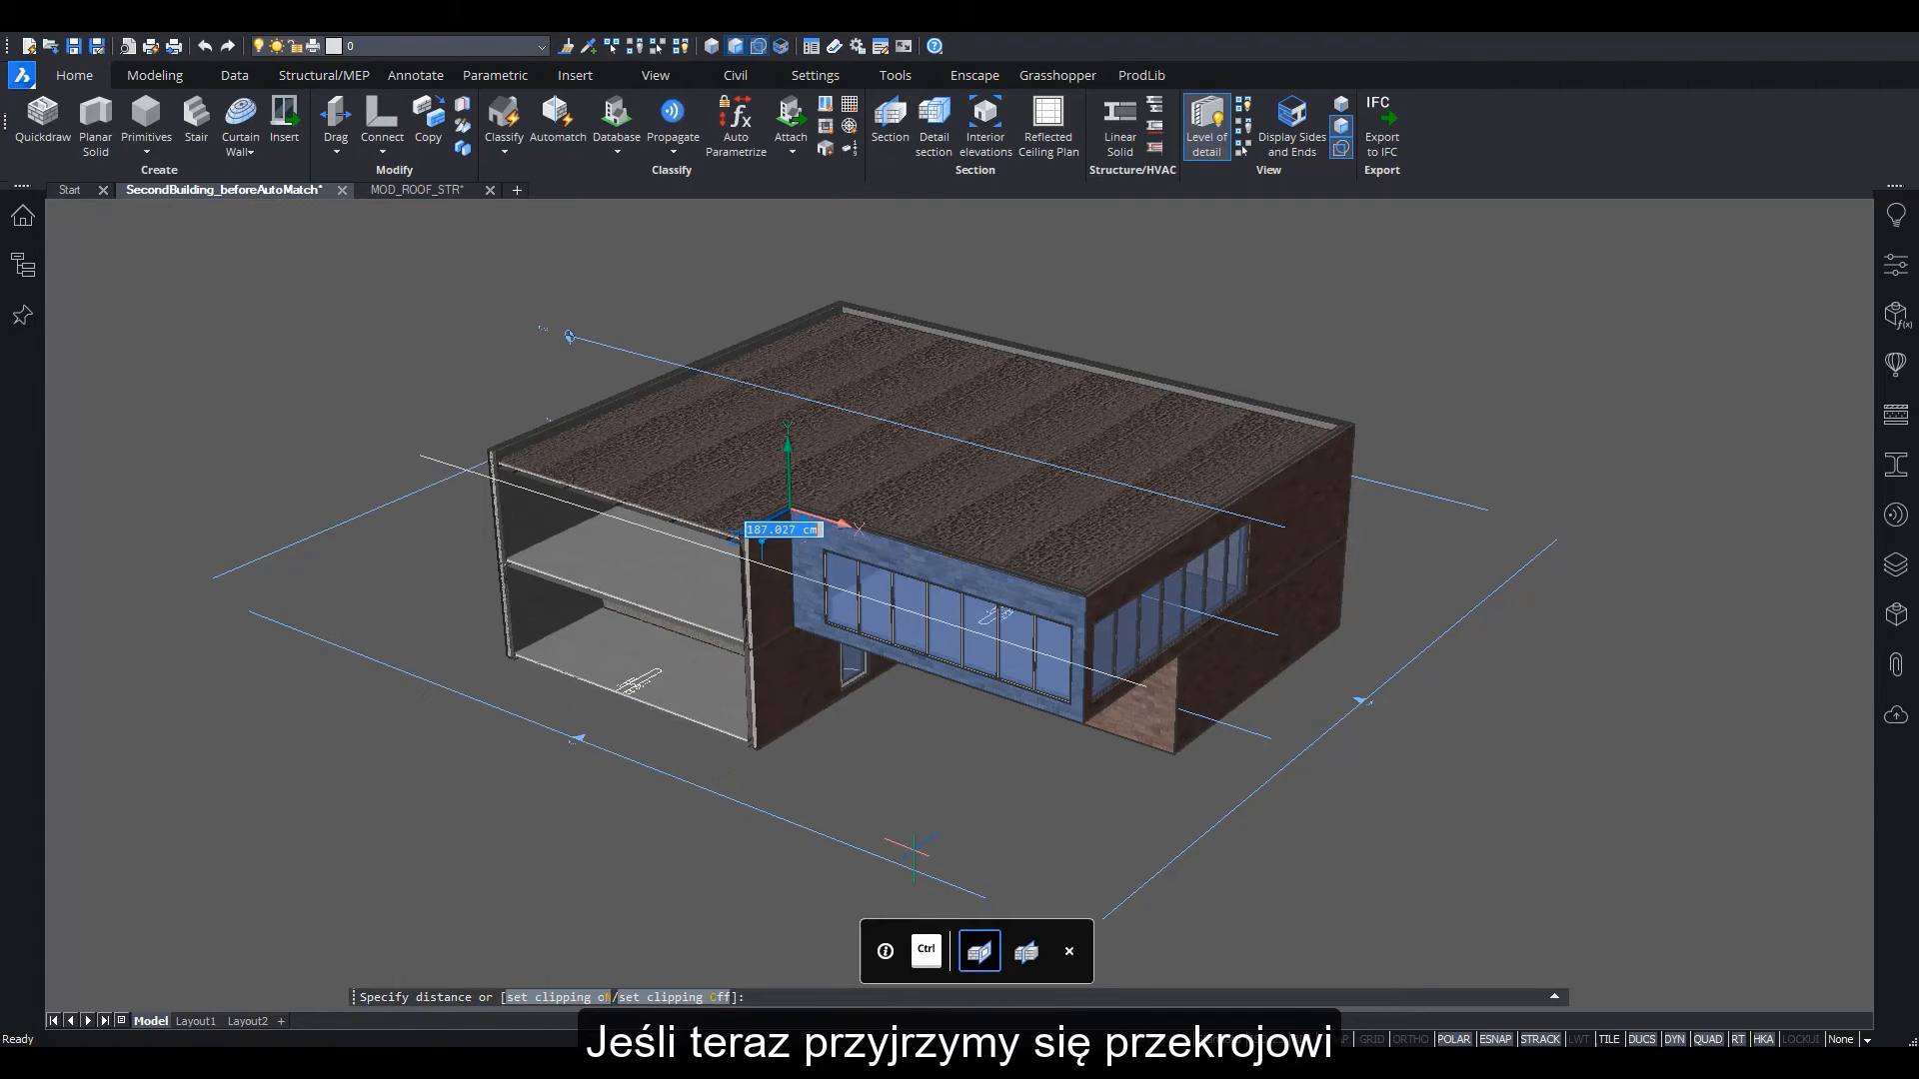
click(915, 847)
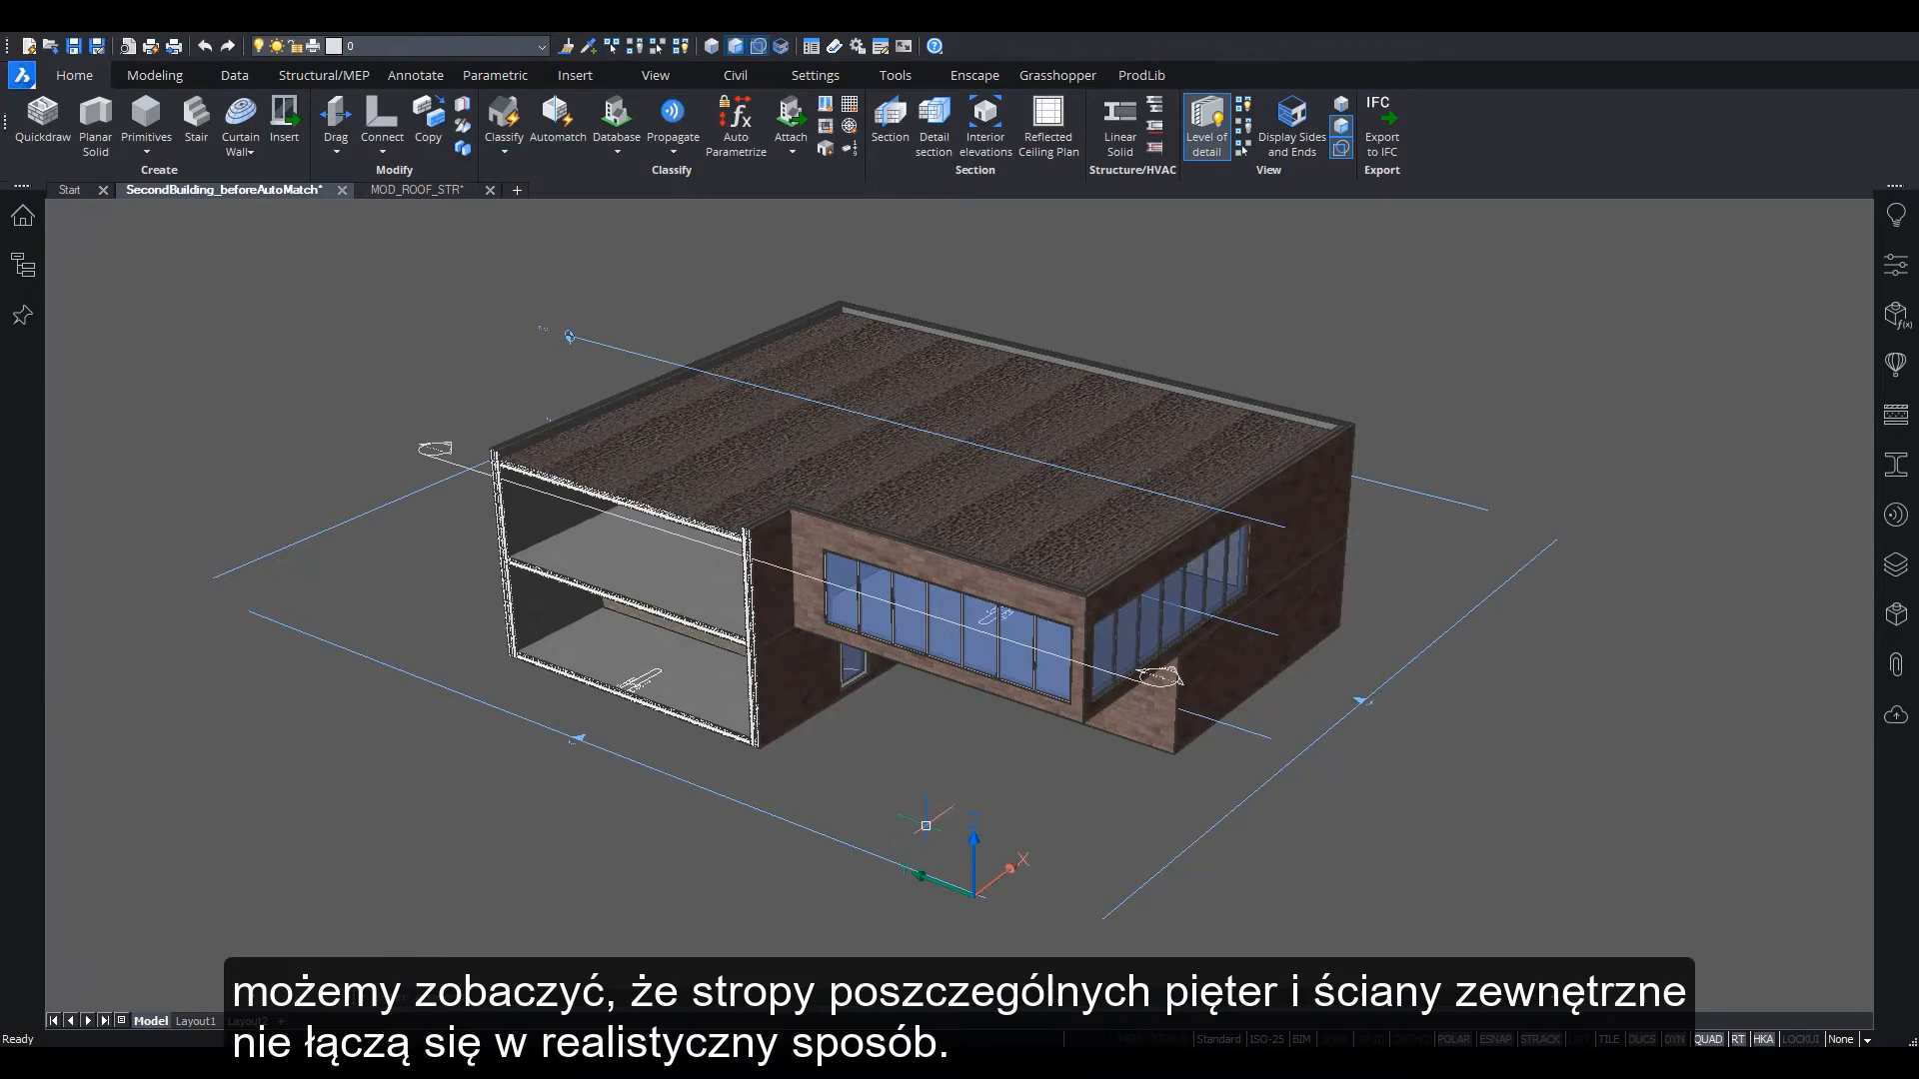
Push the structural layer of the intermediate floor slab 120 mm into the exterior wall at the sectioned joint
shift+middle_drag(908, 796, 1134, 764)
scroll(700, 579, up, 2)
scroll(974, 713, up, 5)
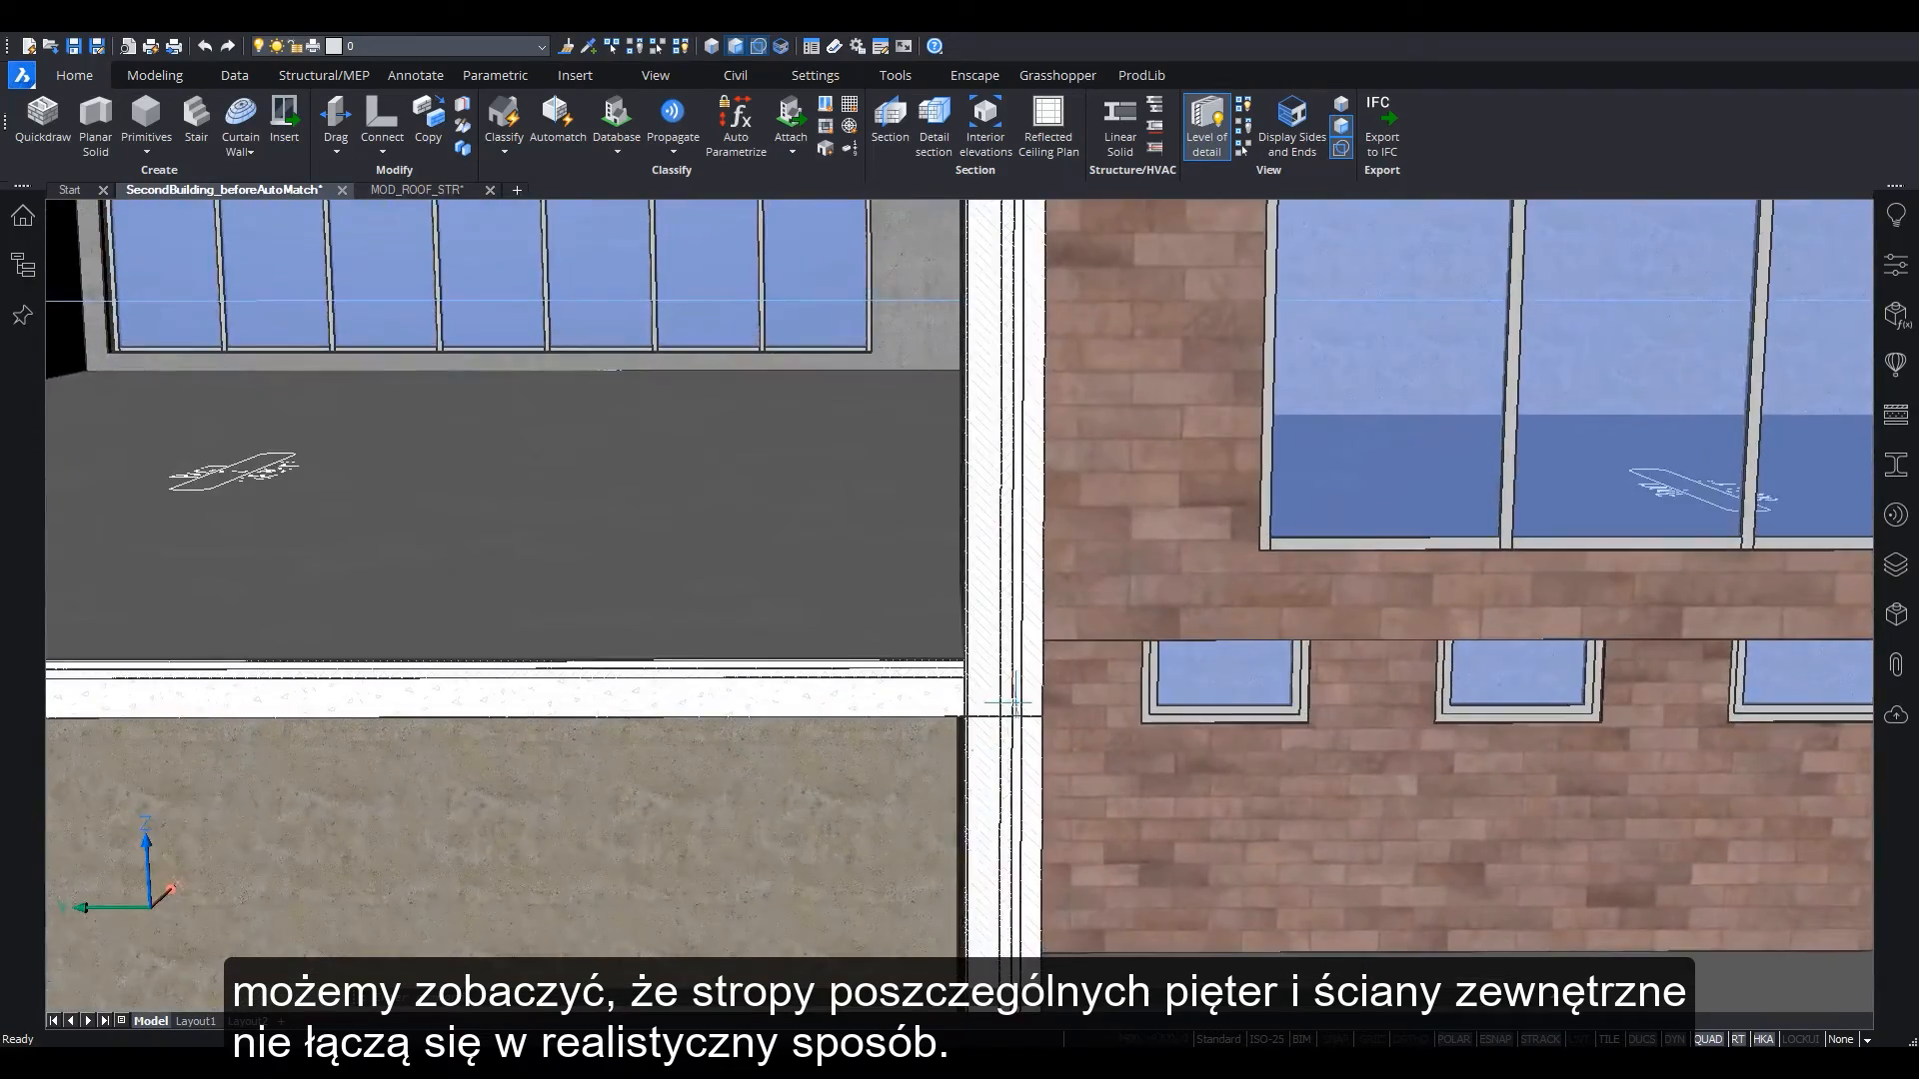
scroll(974, 712, up, 2)
scroll(977, 712, up, 1)
shift+middle_drag(922, 730, 750, 734)
shift+middle_drag(1109, 914, 984, 1000)
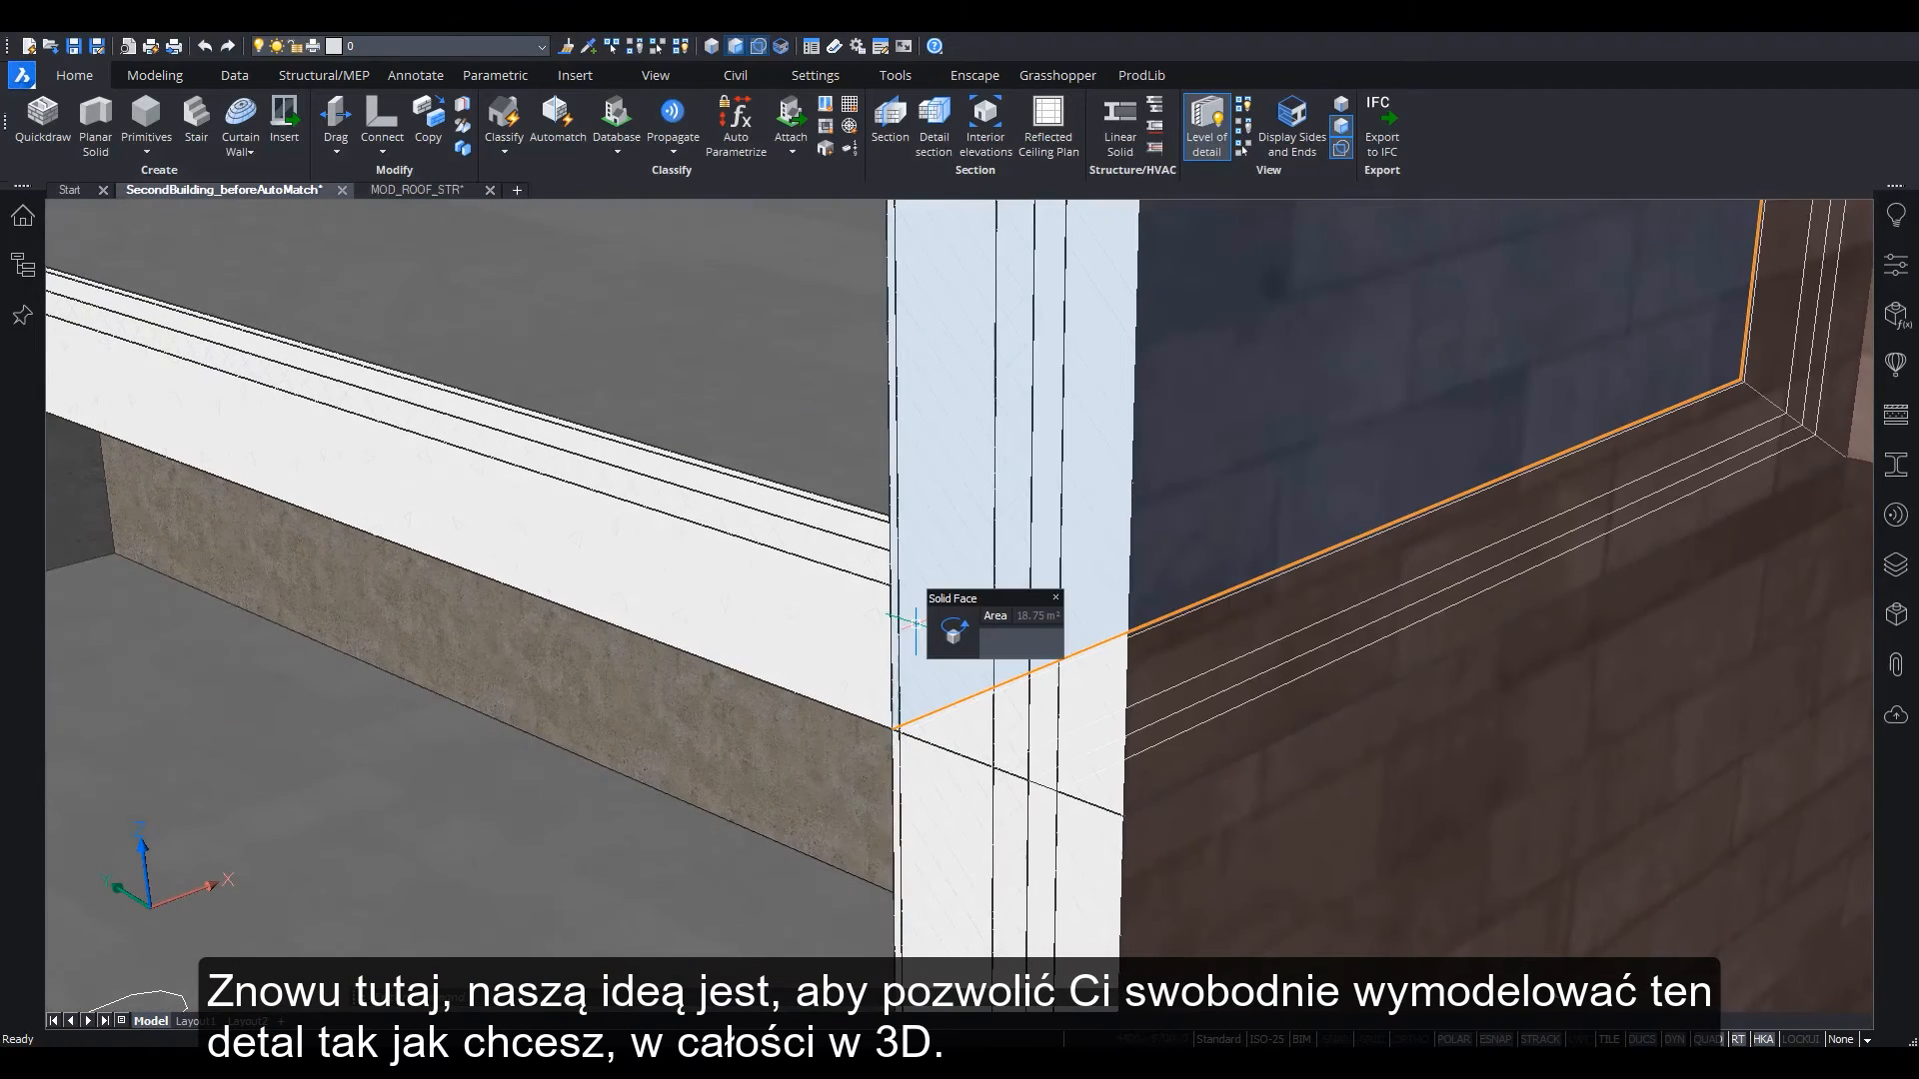
key(Tab)
key(Tab)
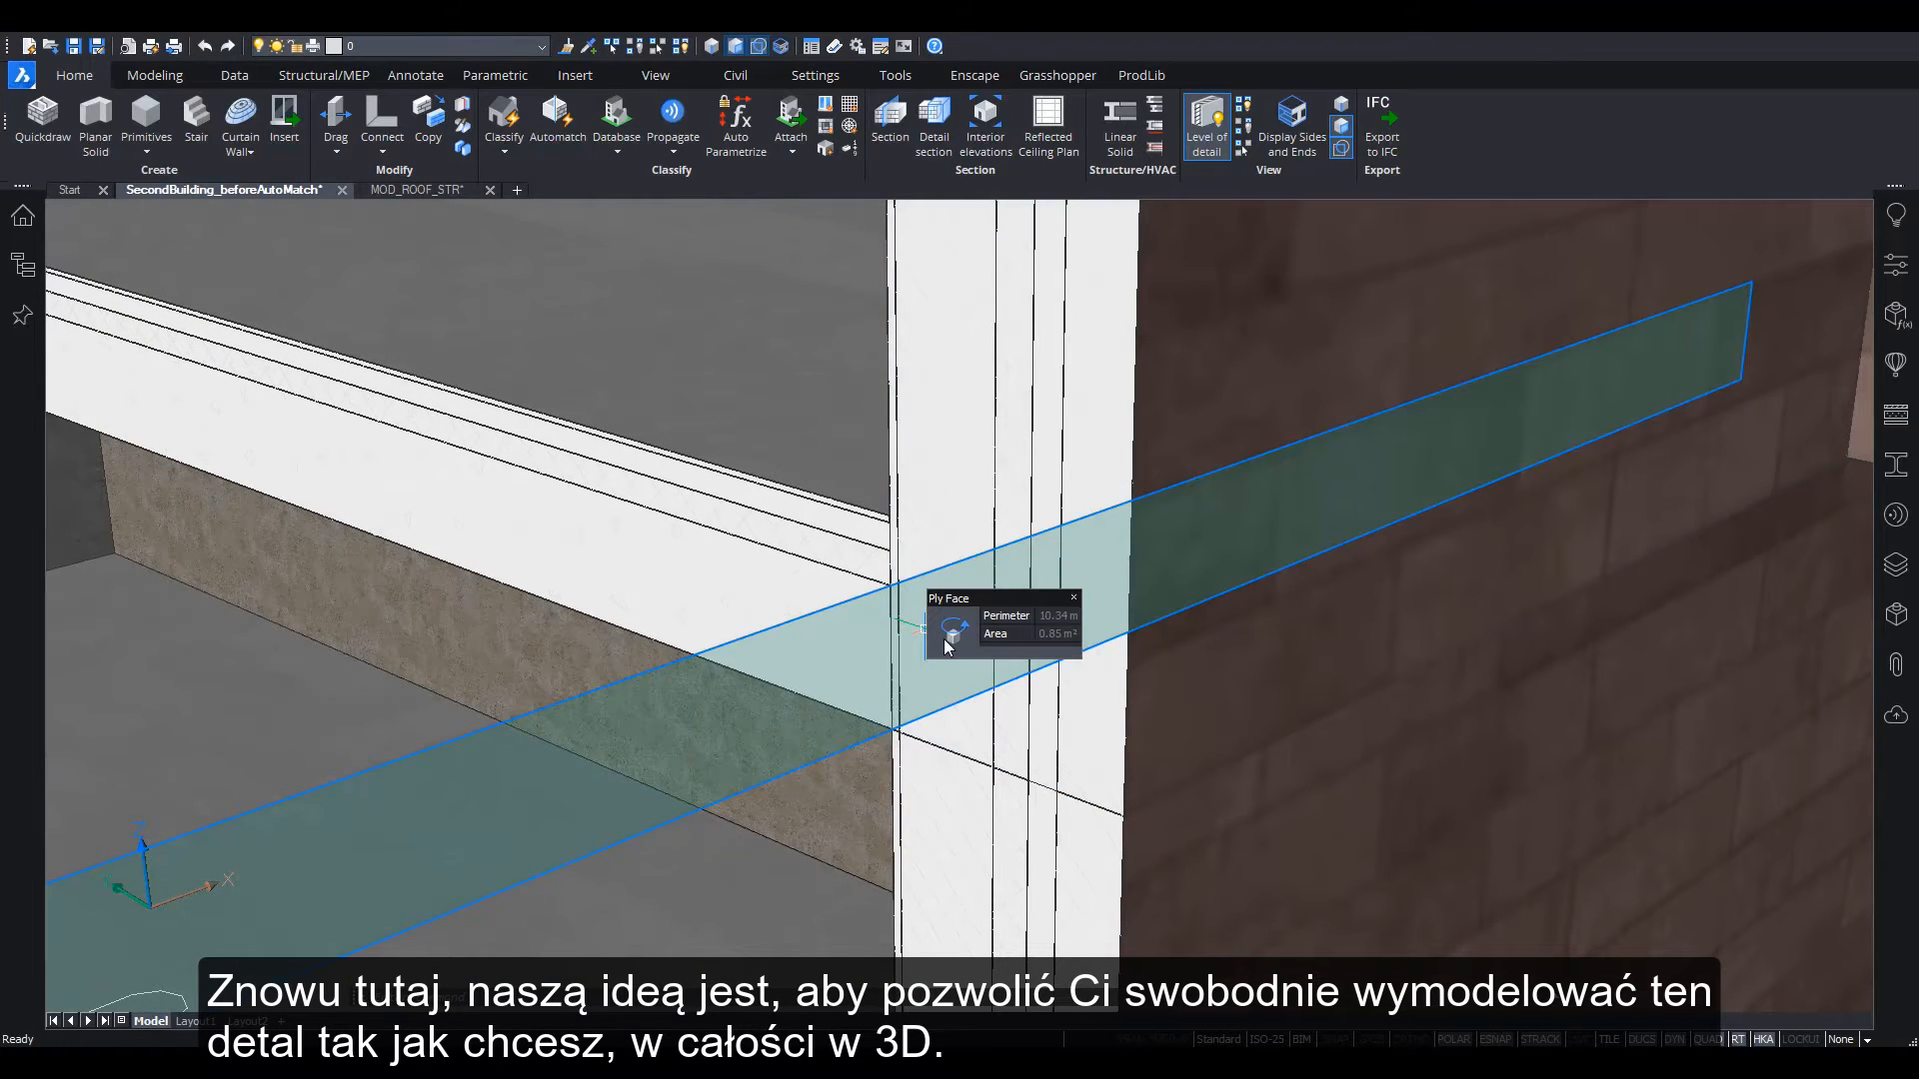
mouse_move(951, 648)
click(1009, 636)
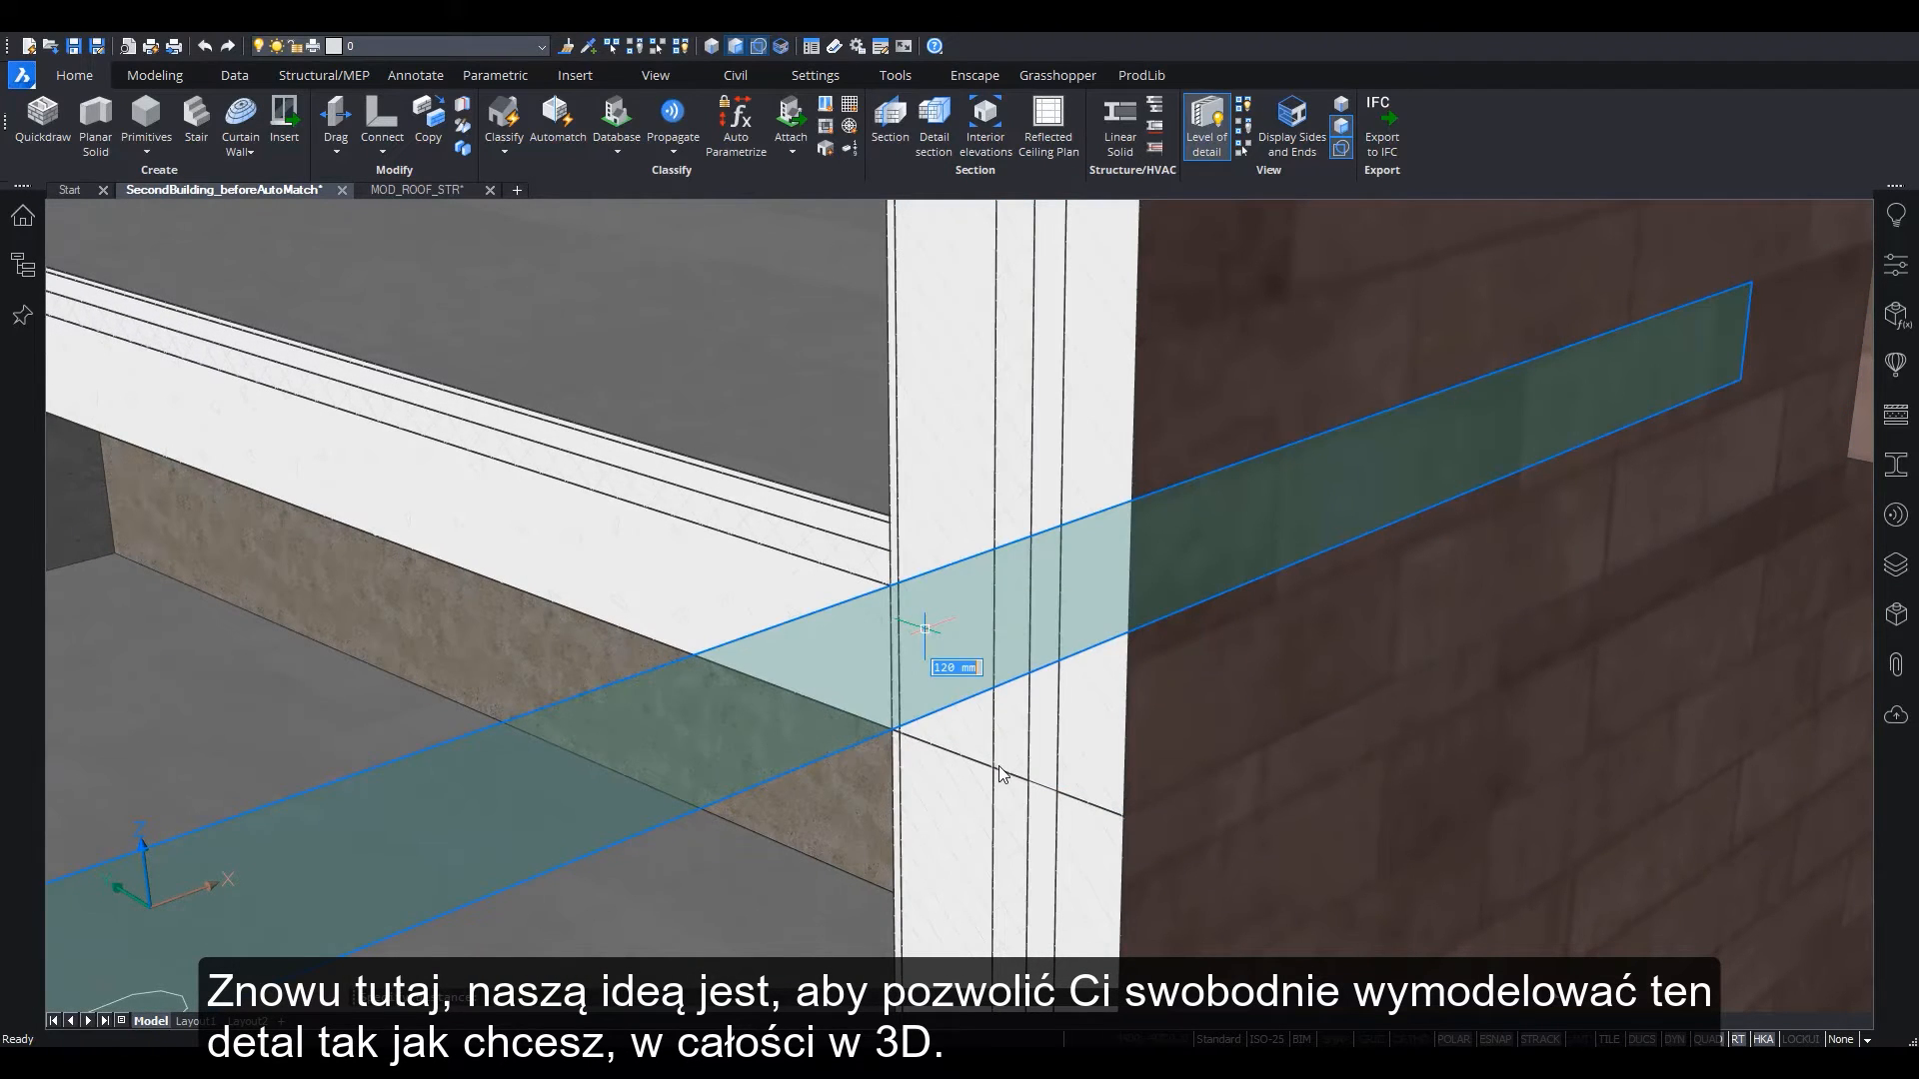
click(995, 765)
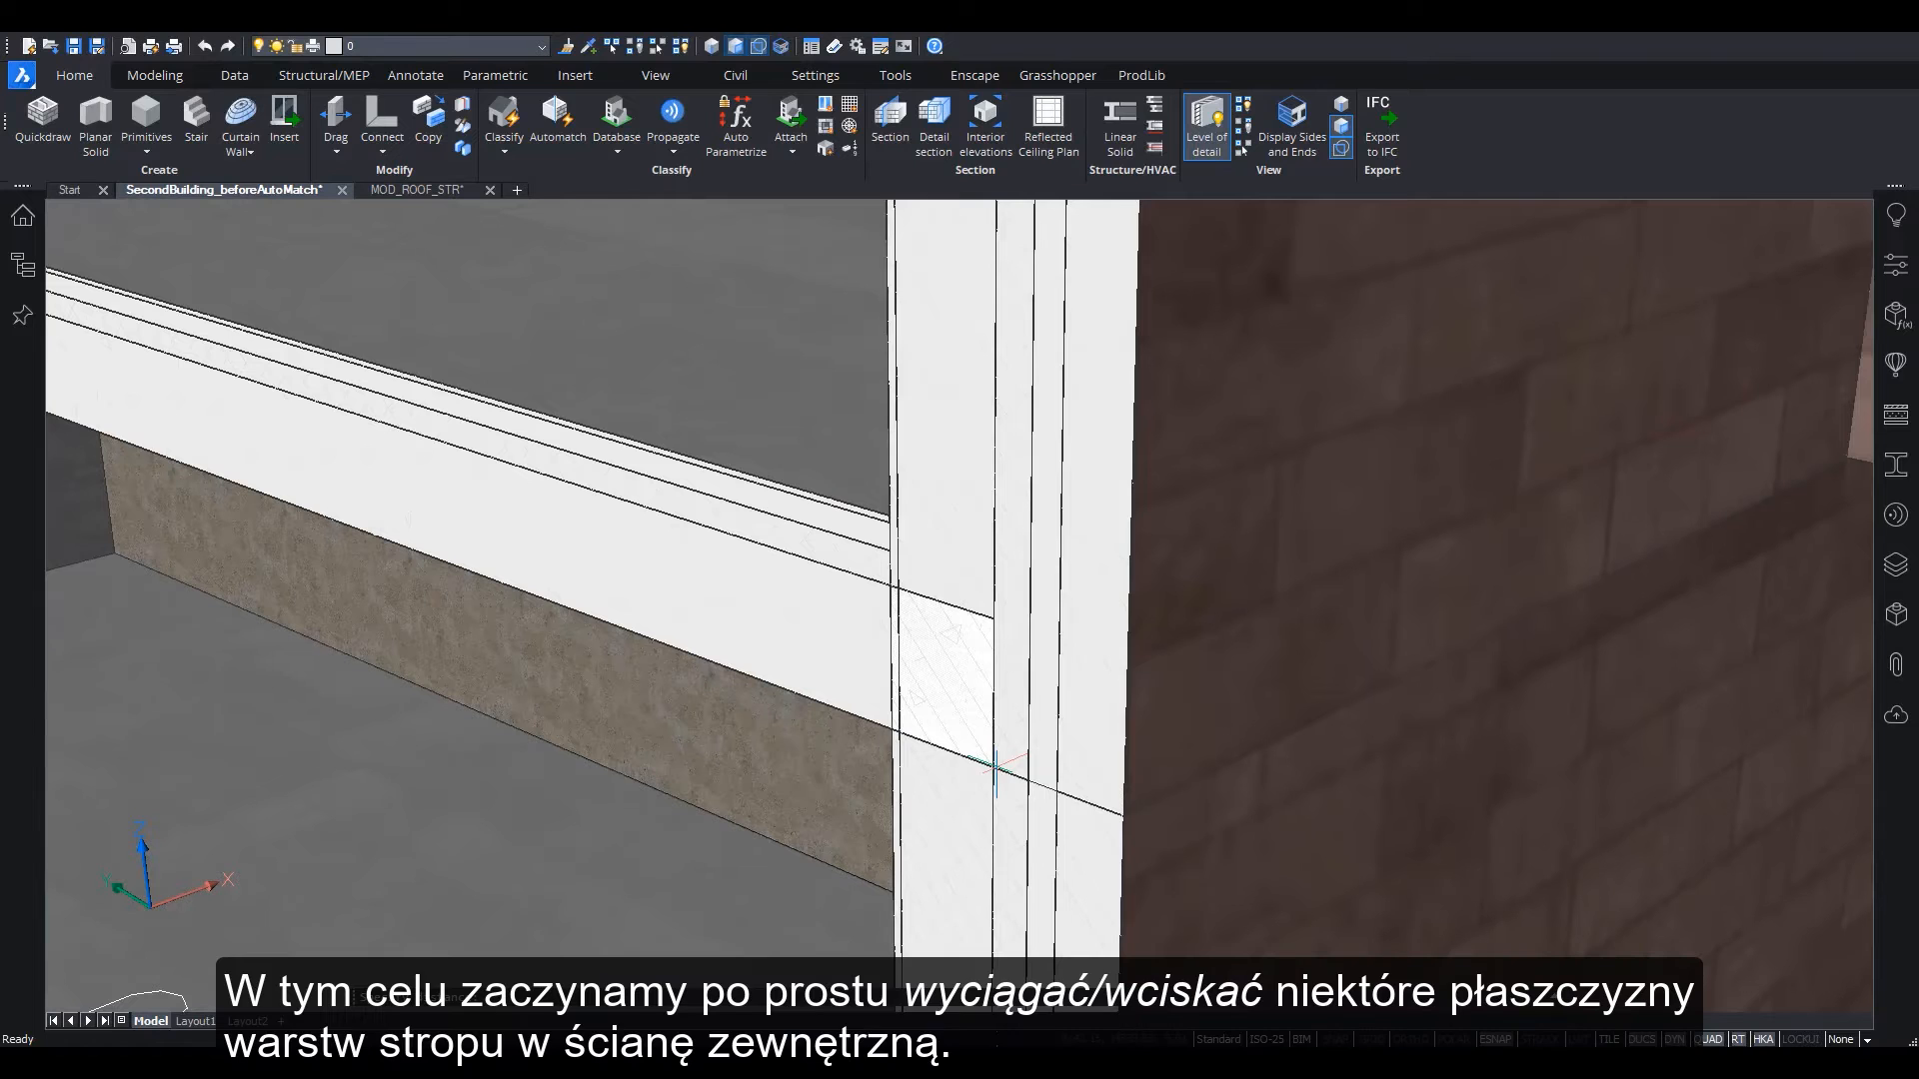
Extend the slab layers above the structural layer 15 mm into the wall's inner finish layer
mouse_move(918, 555)
key(Tab)
key(Tab)
click(949, 574)
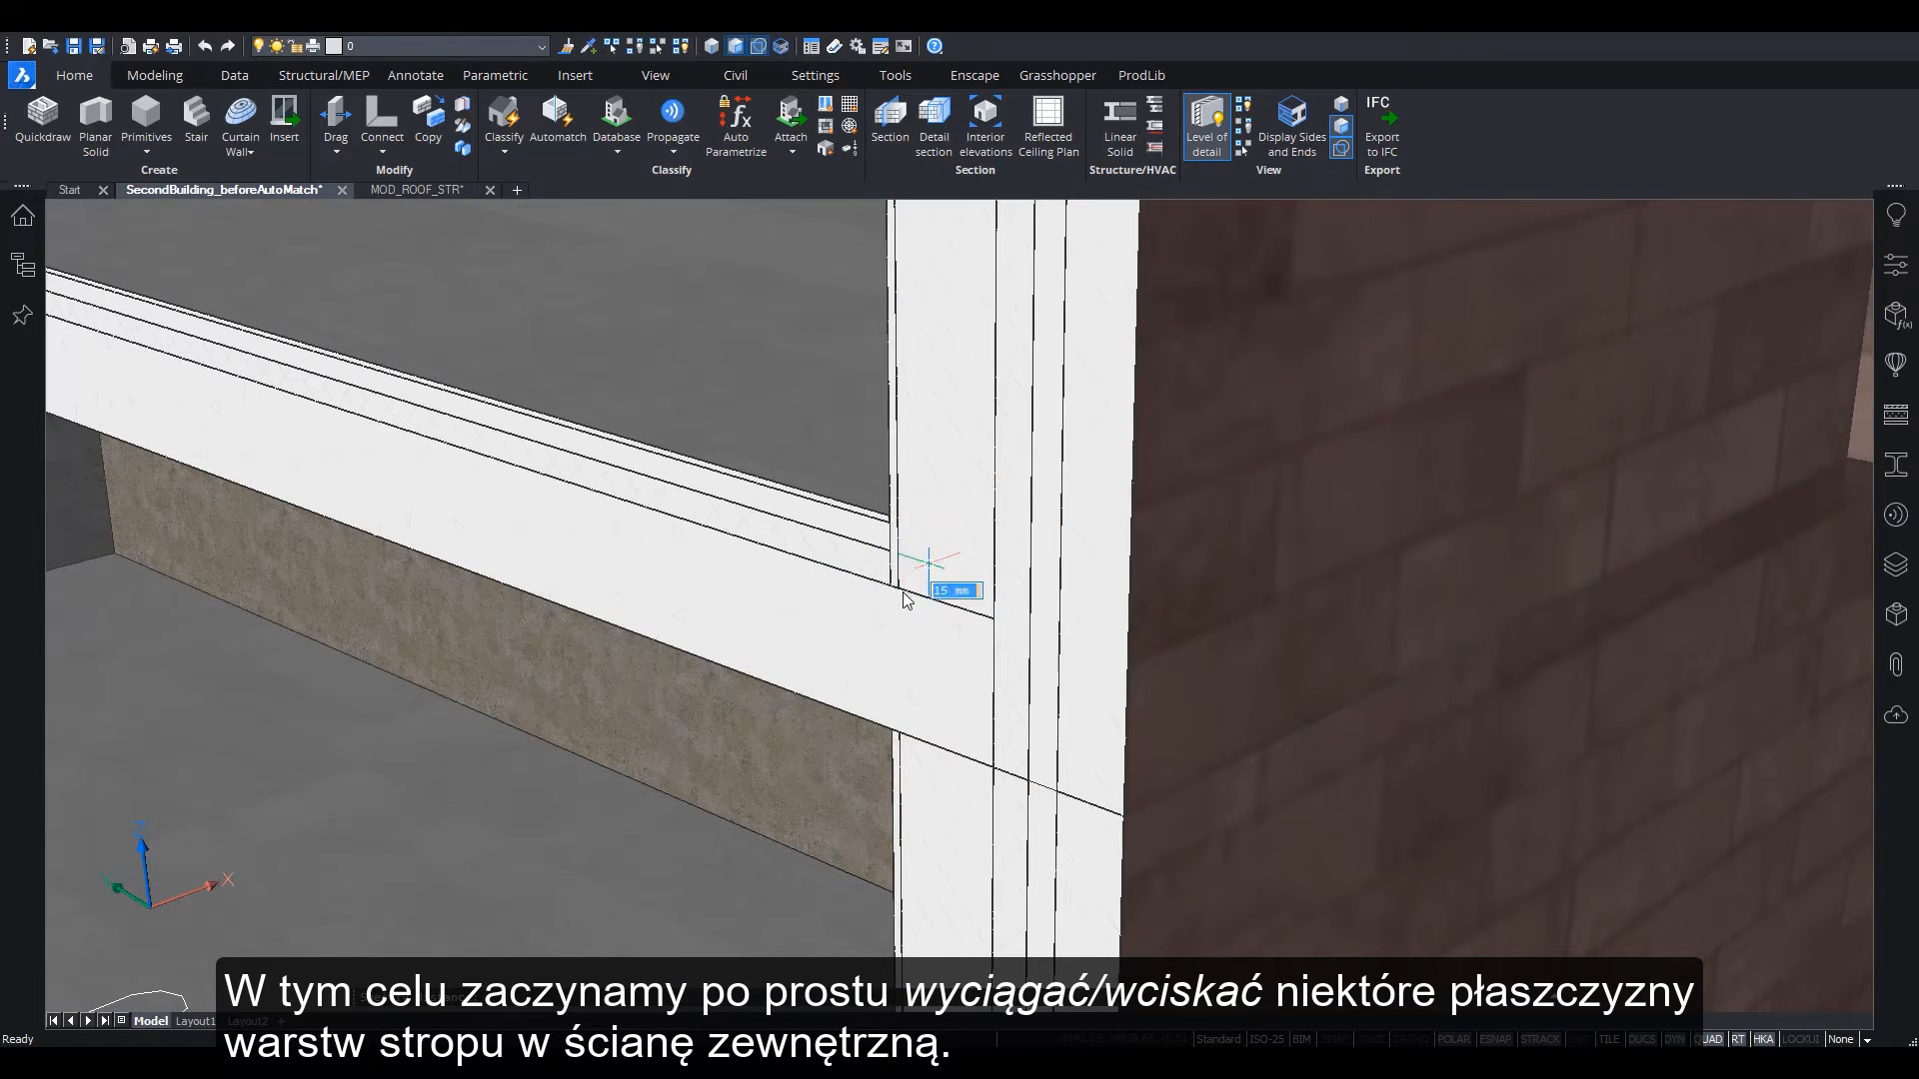
click(899, 591)
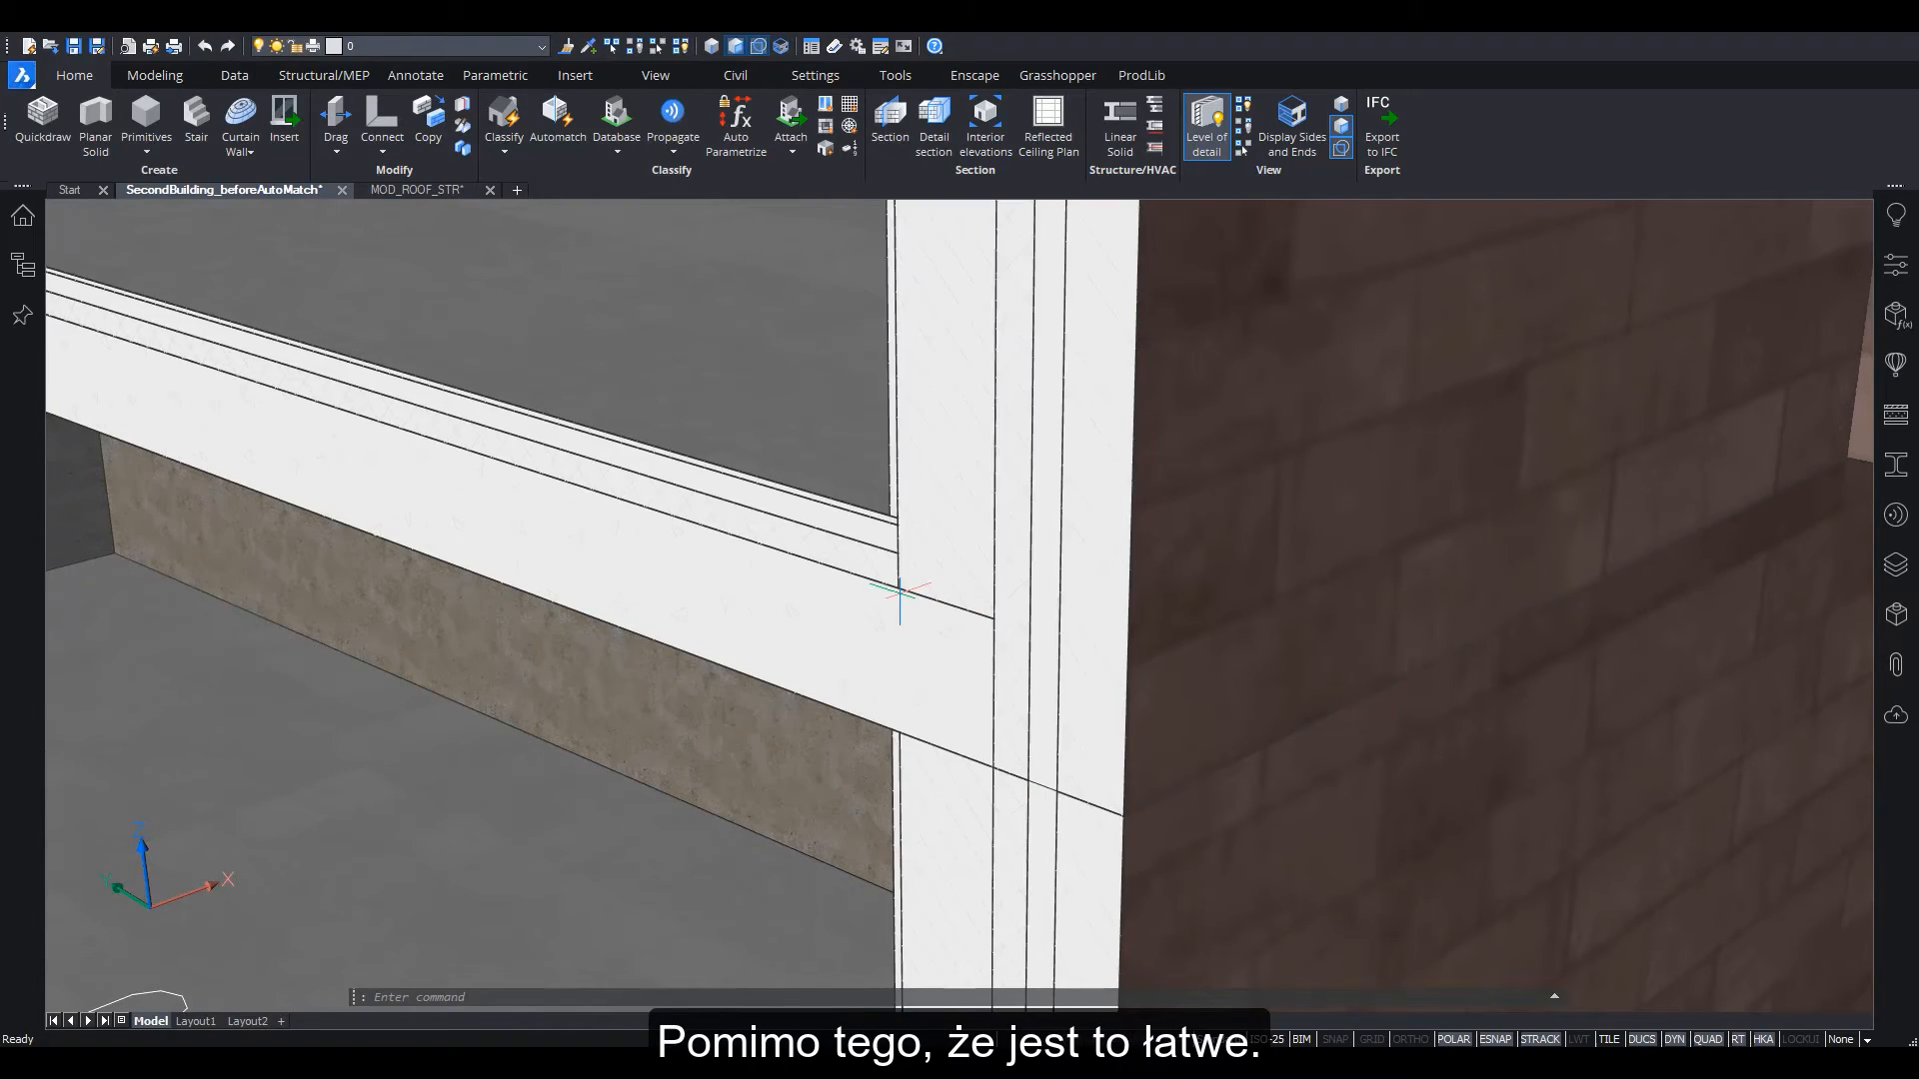
Propagate the modelled slab-to-wall connection detail and apply it to all suggested locations in the building
shift+drag(900, 592, 919, 584)
shift+middle_drag(919, 583, 928, 302)
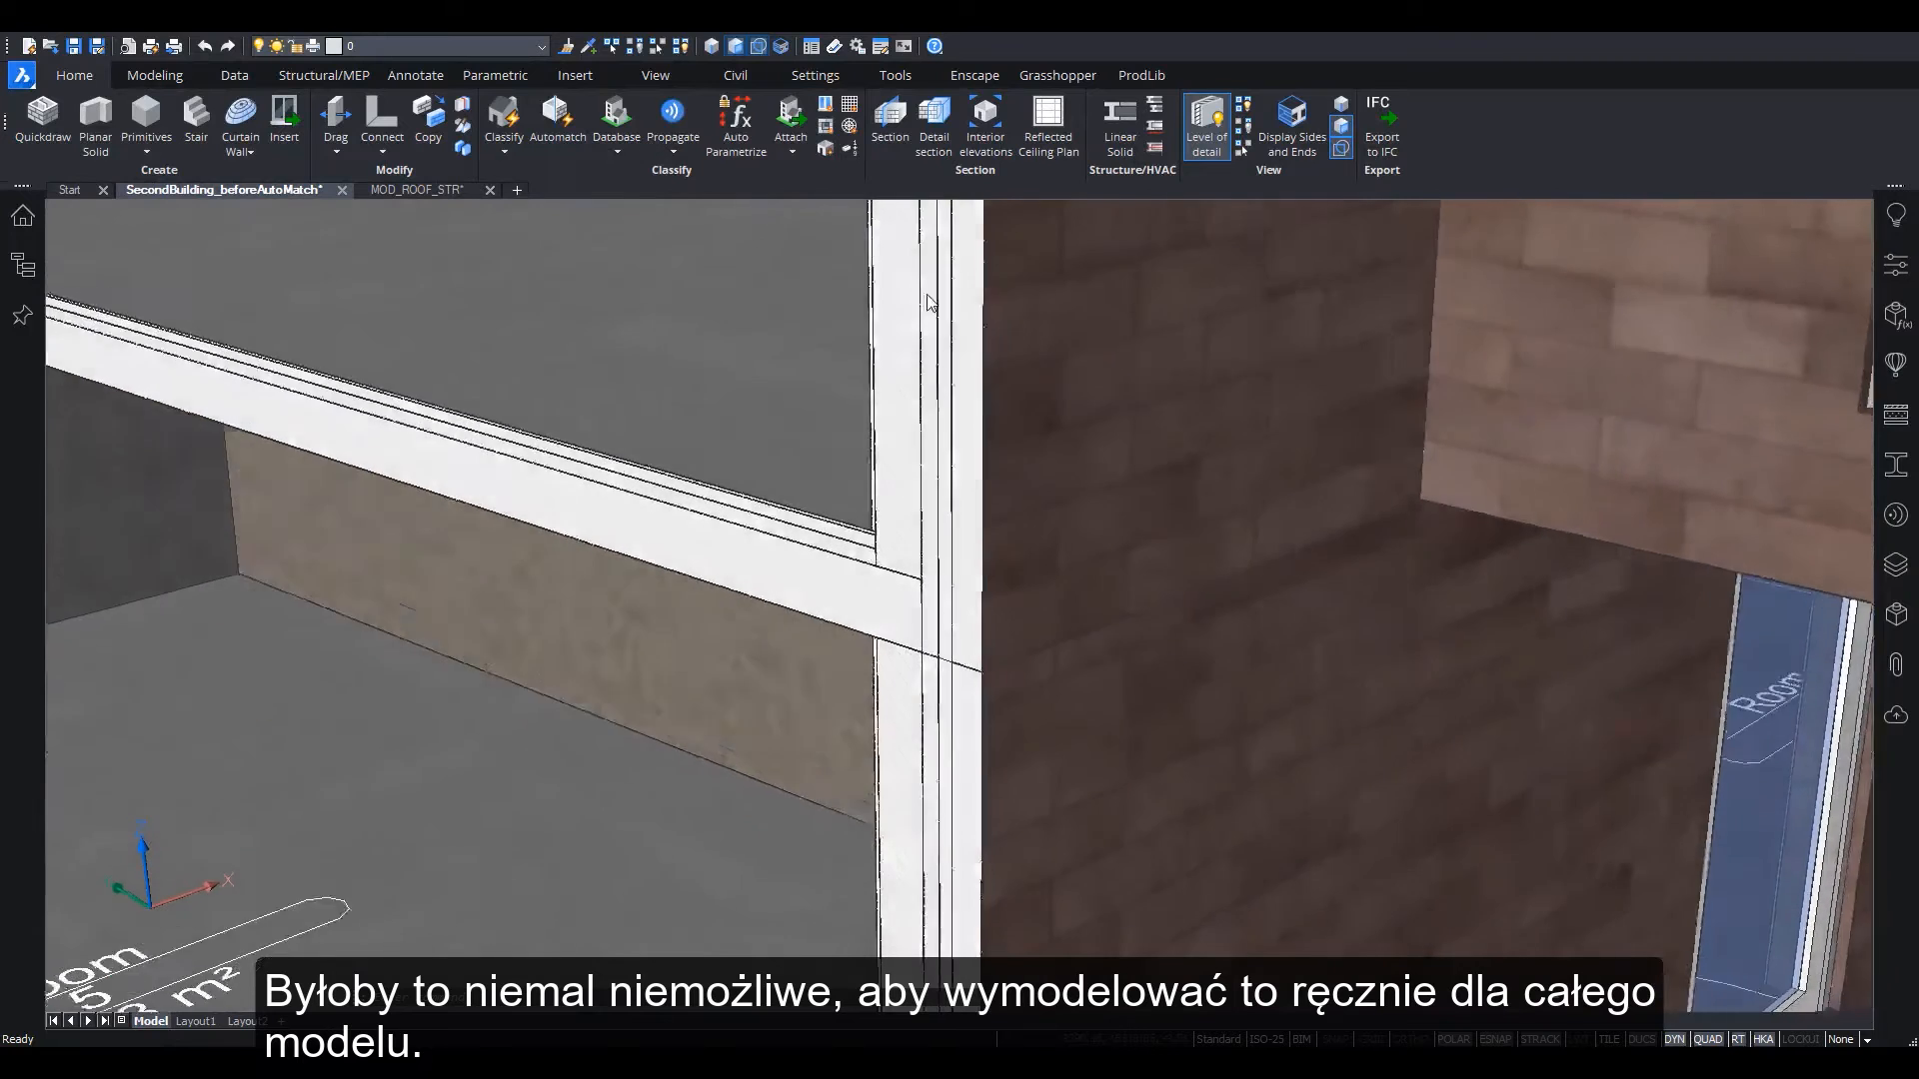
click(673, 115)
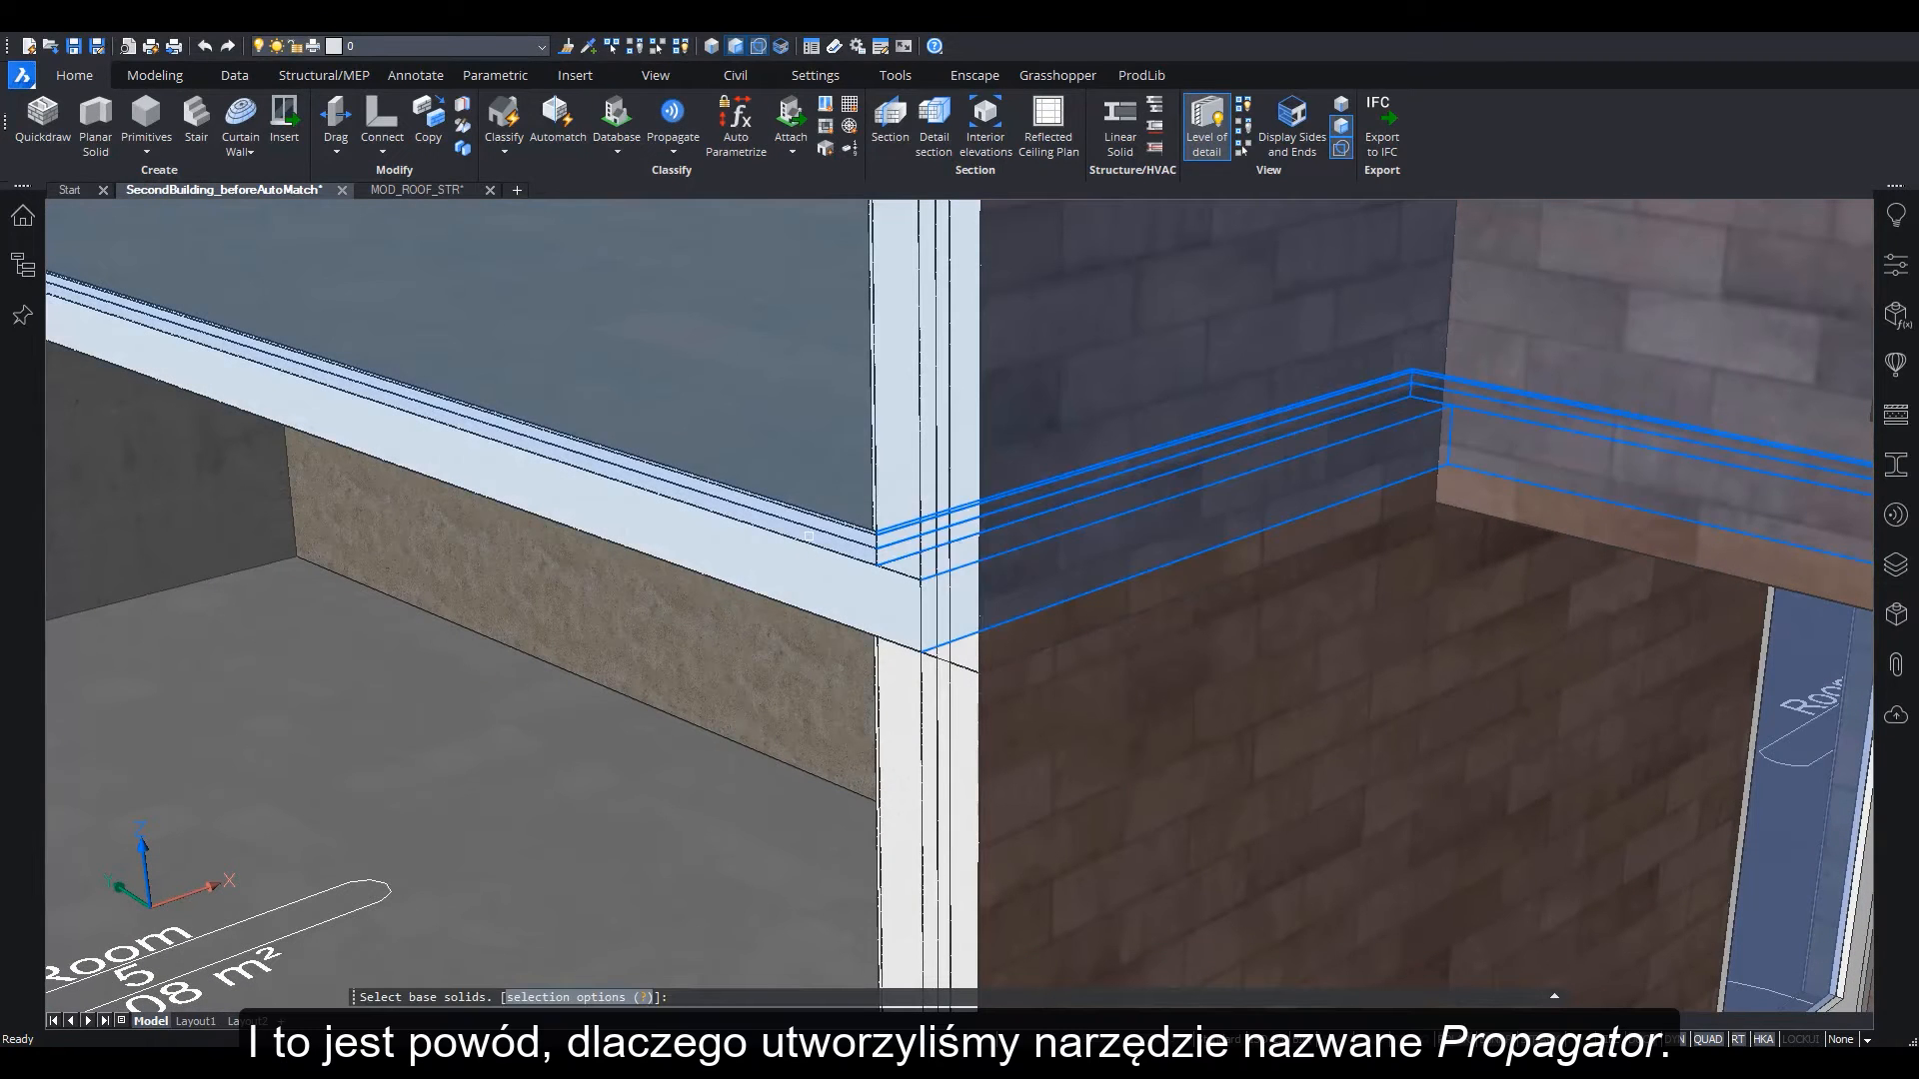
click(955, 485)
key(Return)
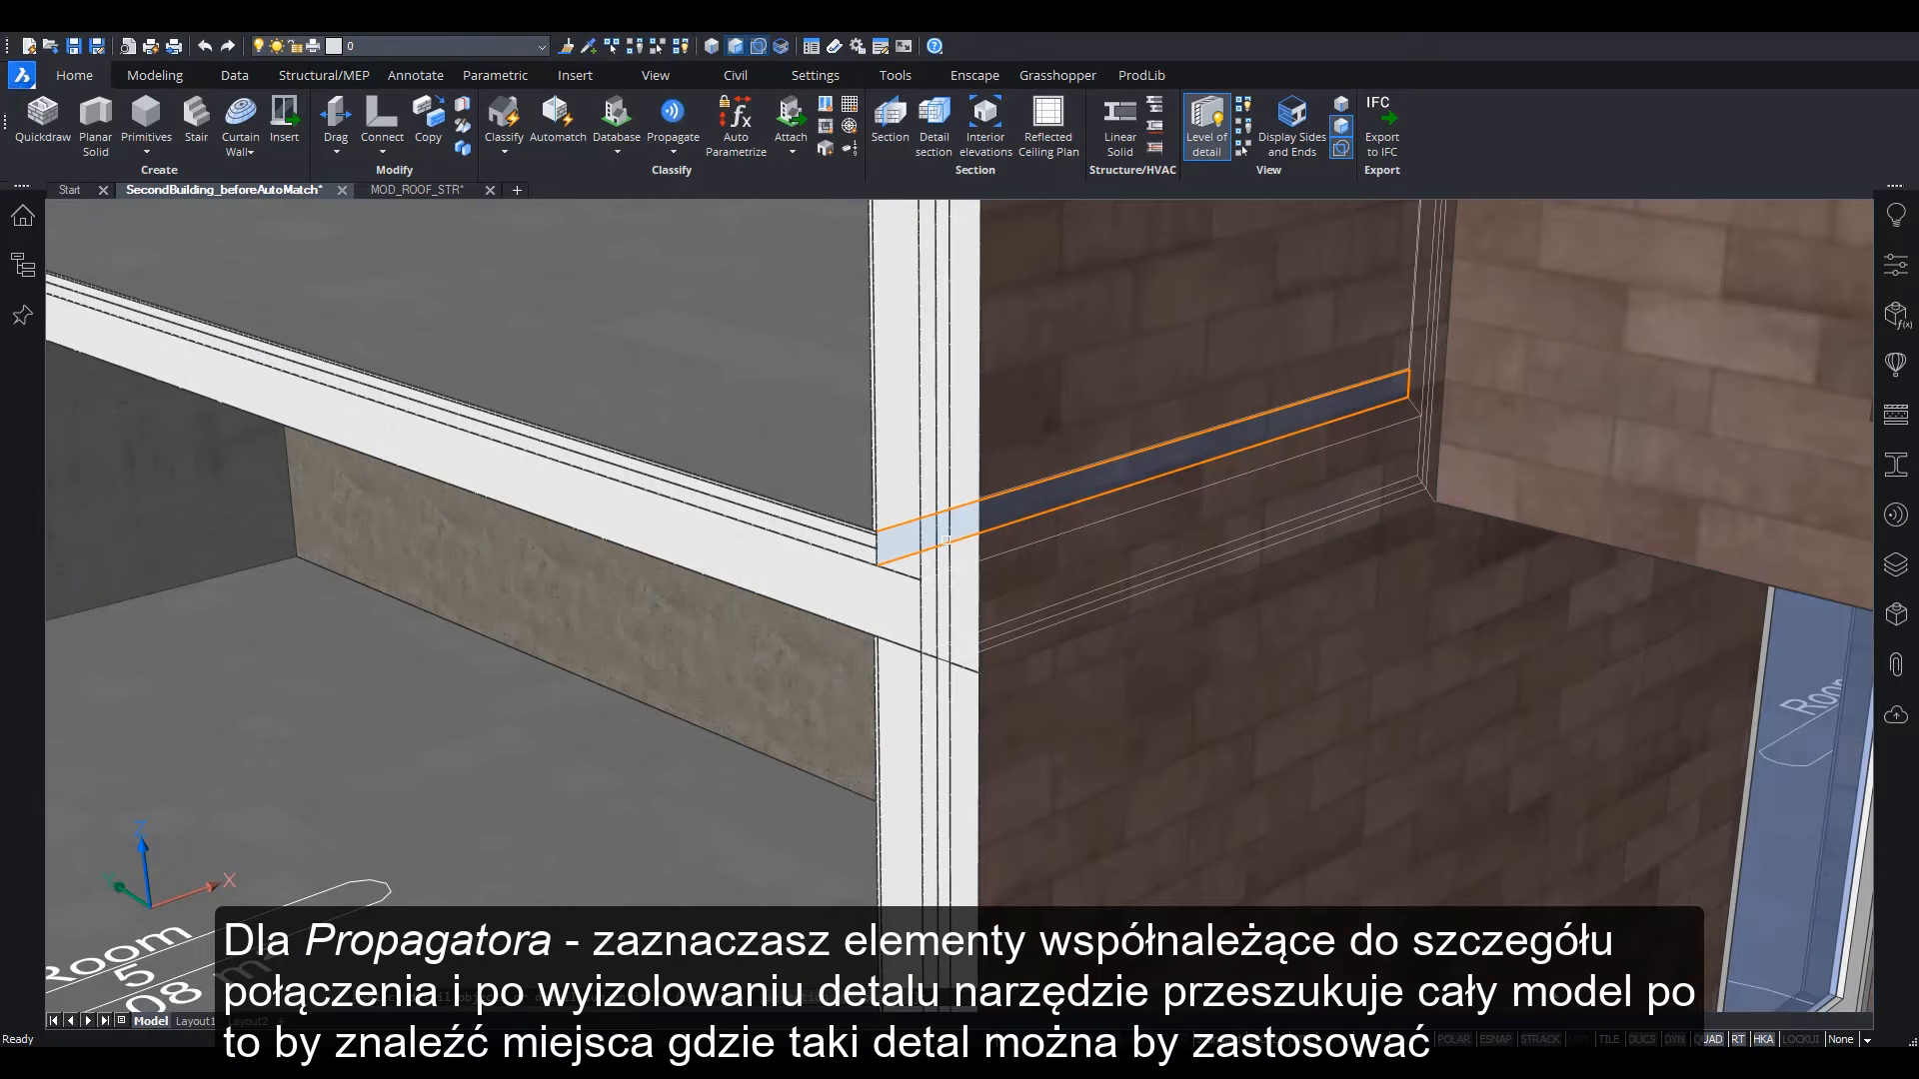
key(Return)
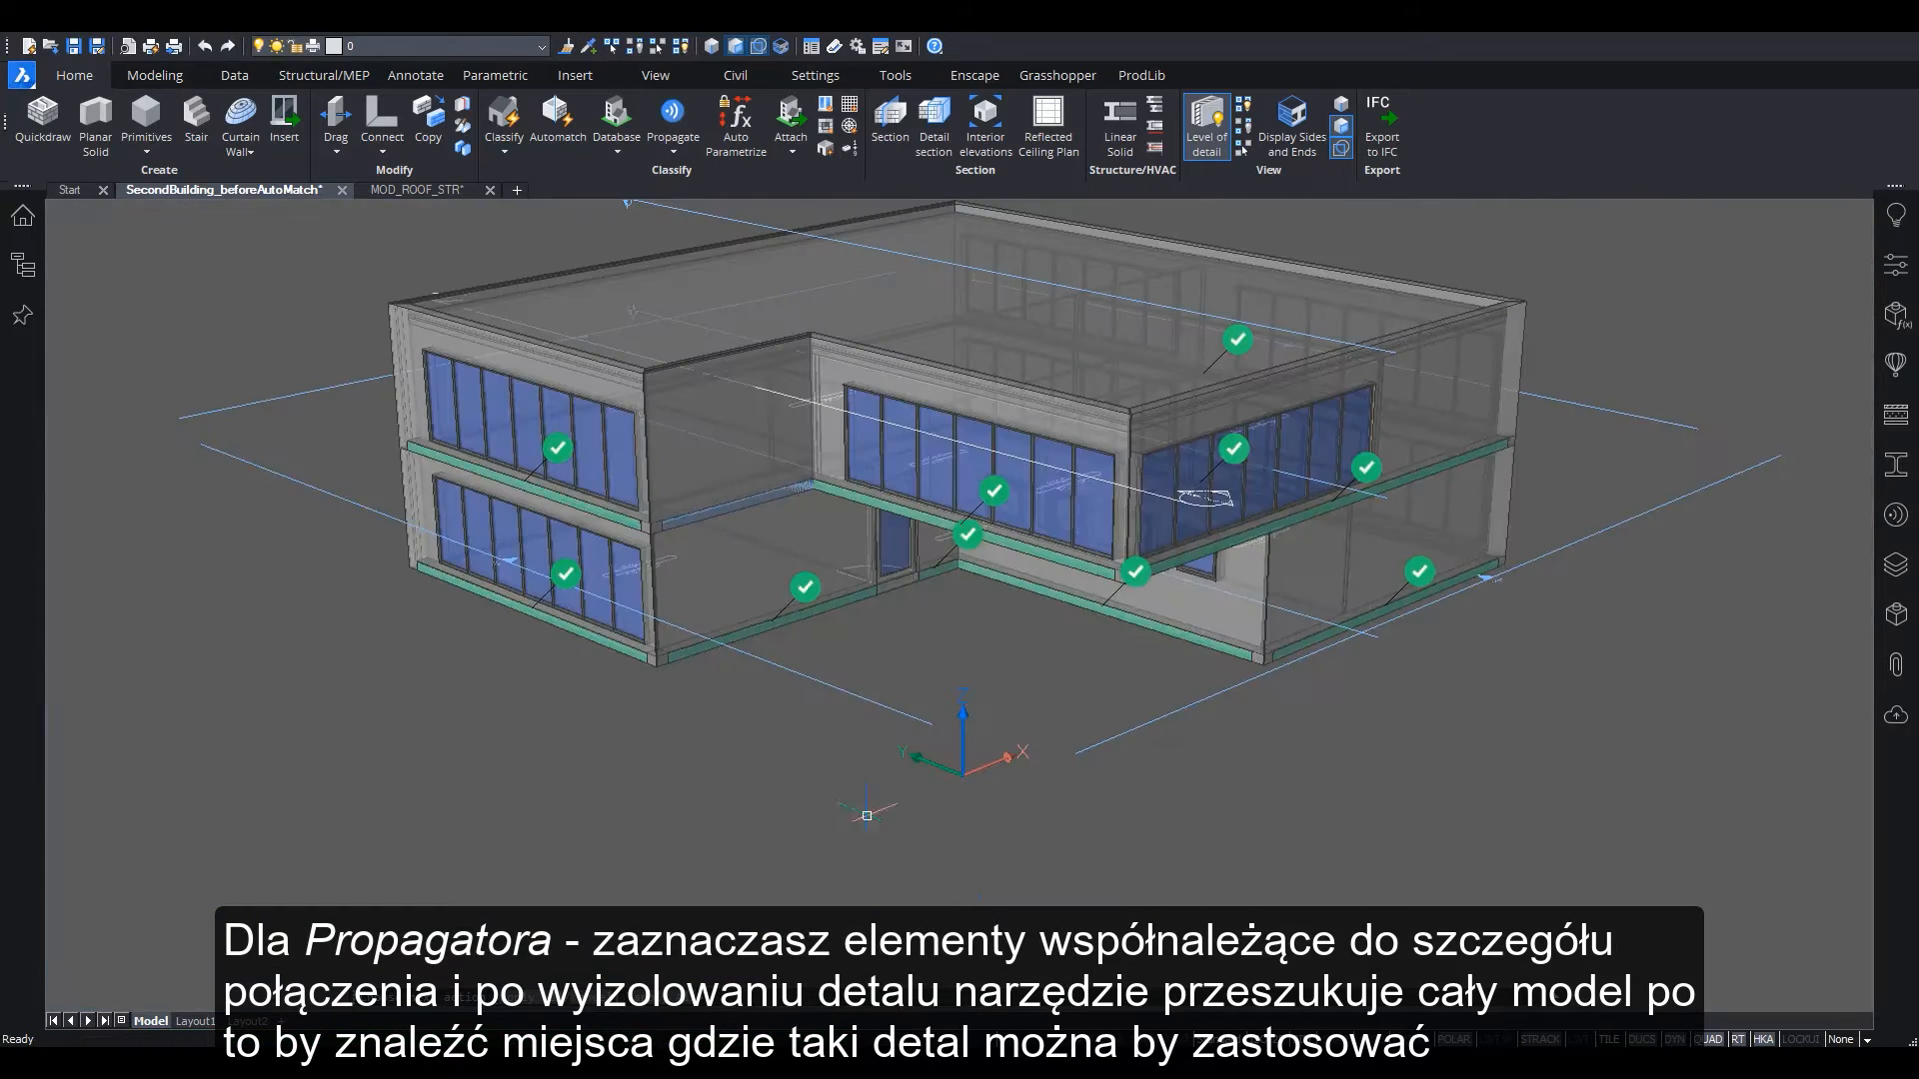
shift+middle_drag(980, 884, 892, 878)
click(530, 1000)
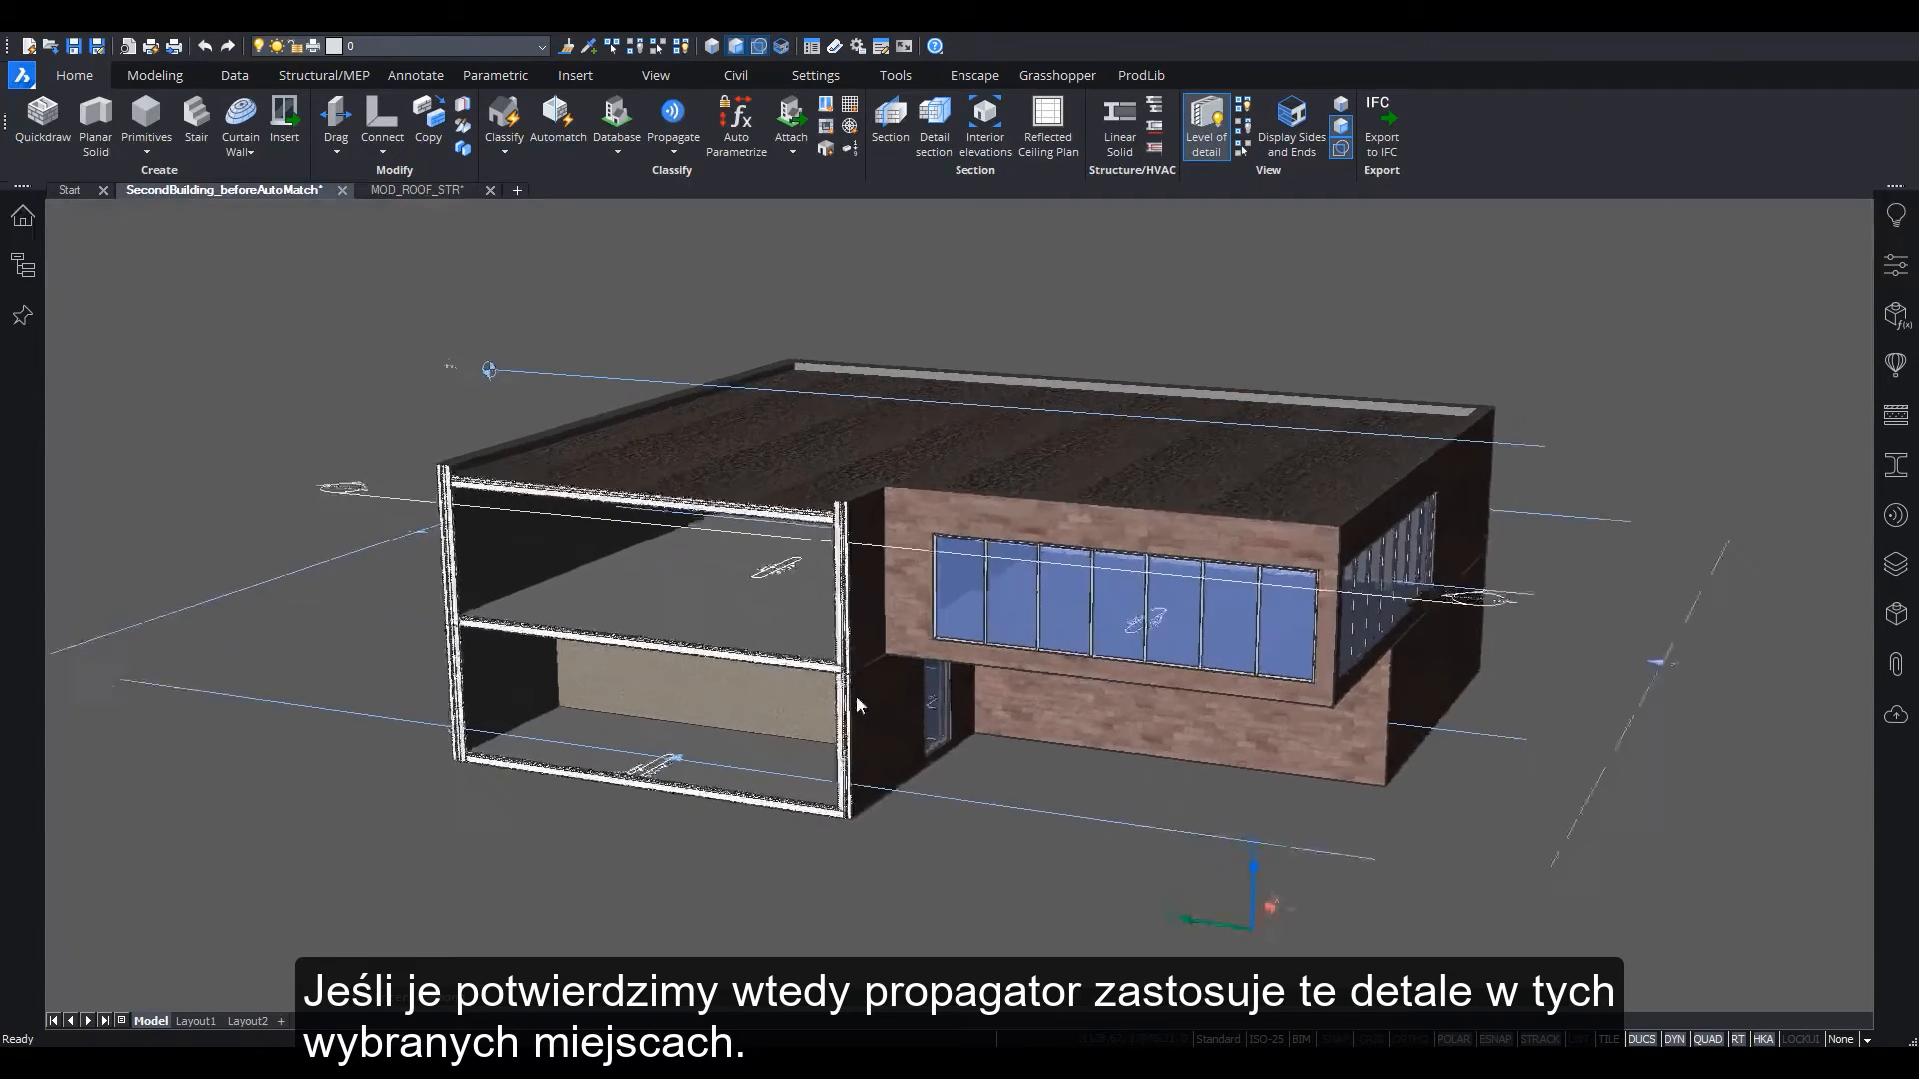
Examine the propagated joint between the lowest slab and the exterior wall in the section cut
scroll(856, 696, up, 6)
middle_drag(936, 748, 970, 553)
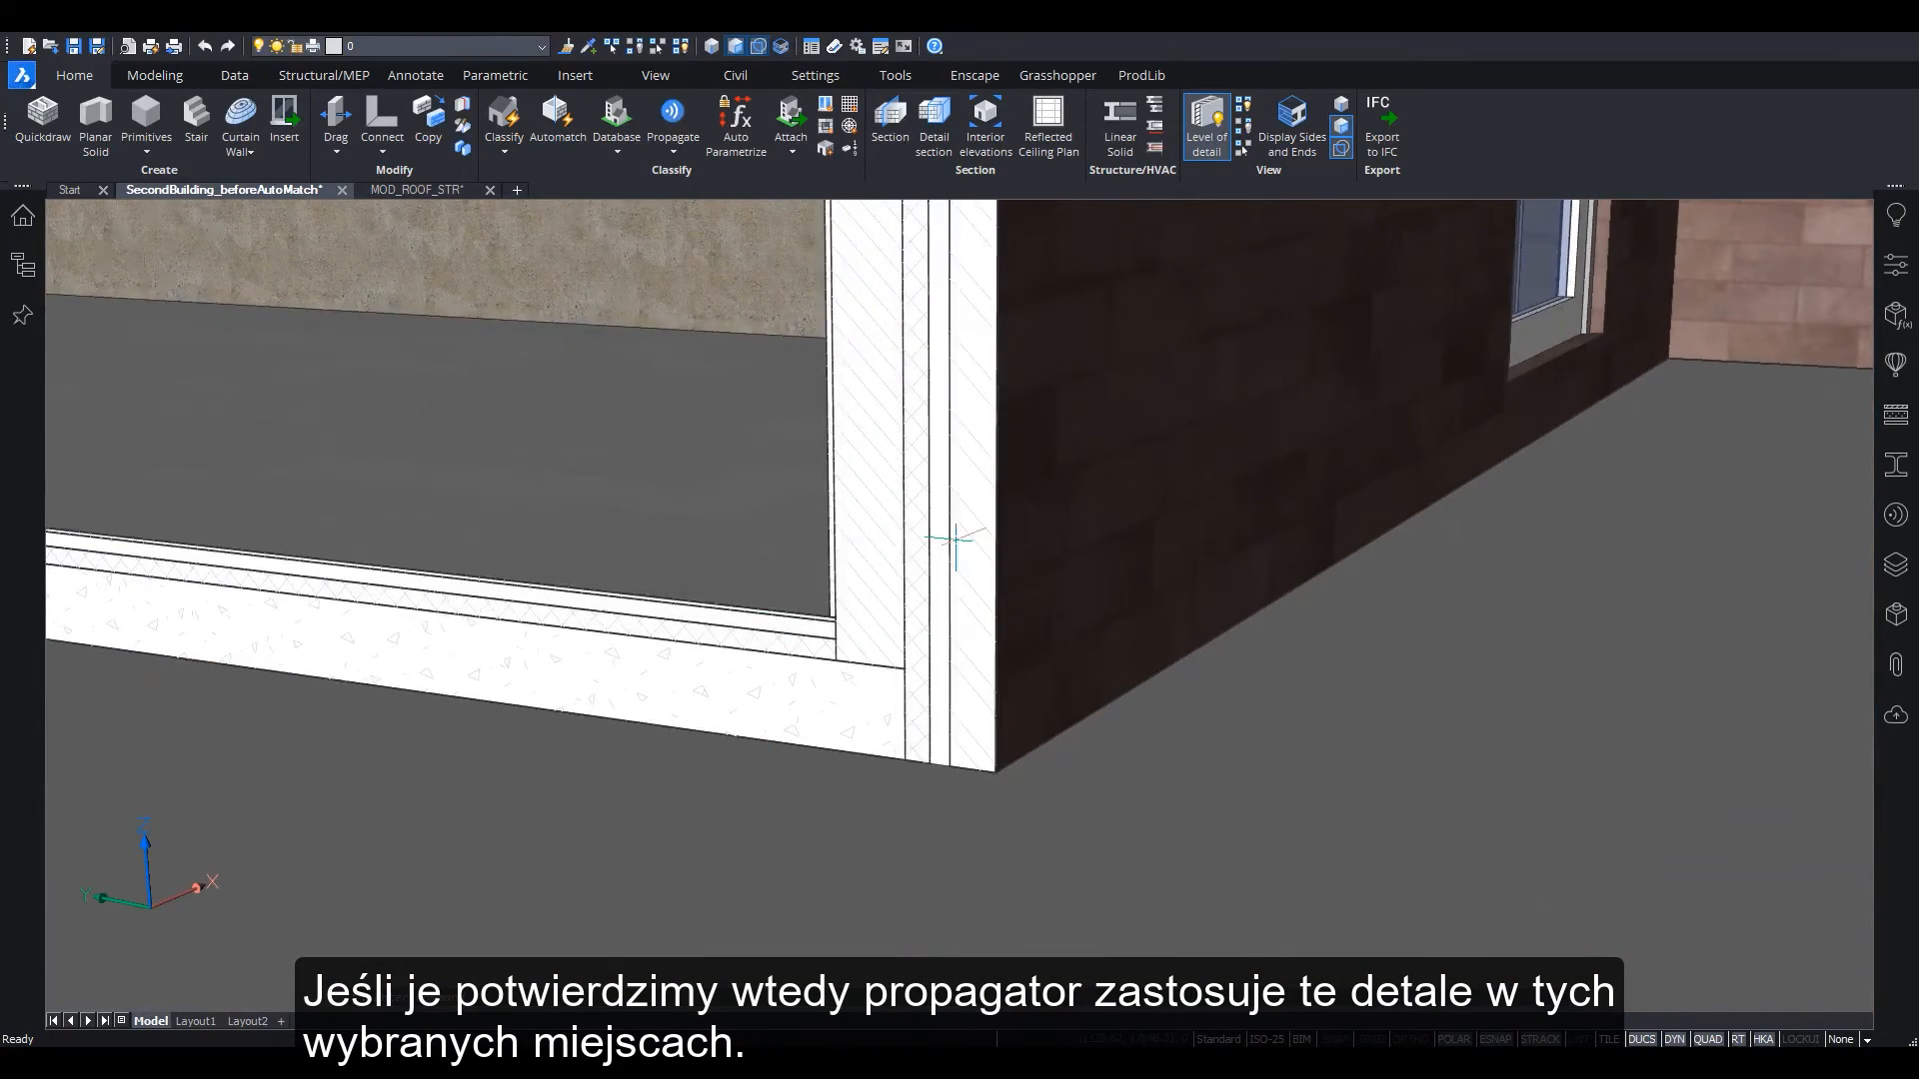
scroll(955, 540, down, 10)
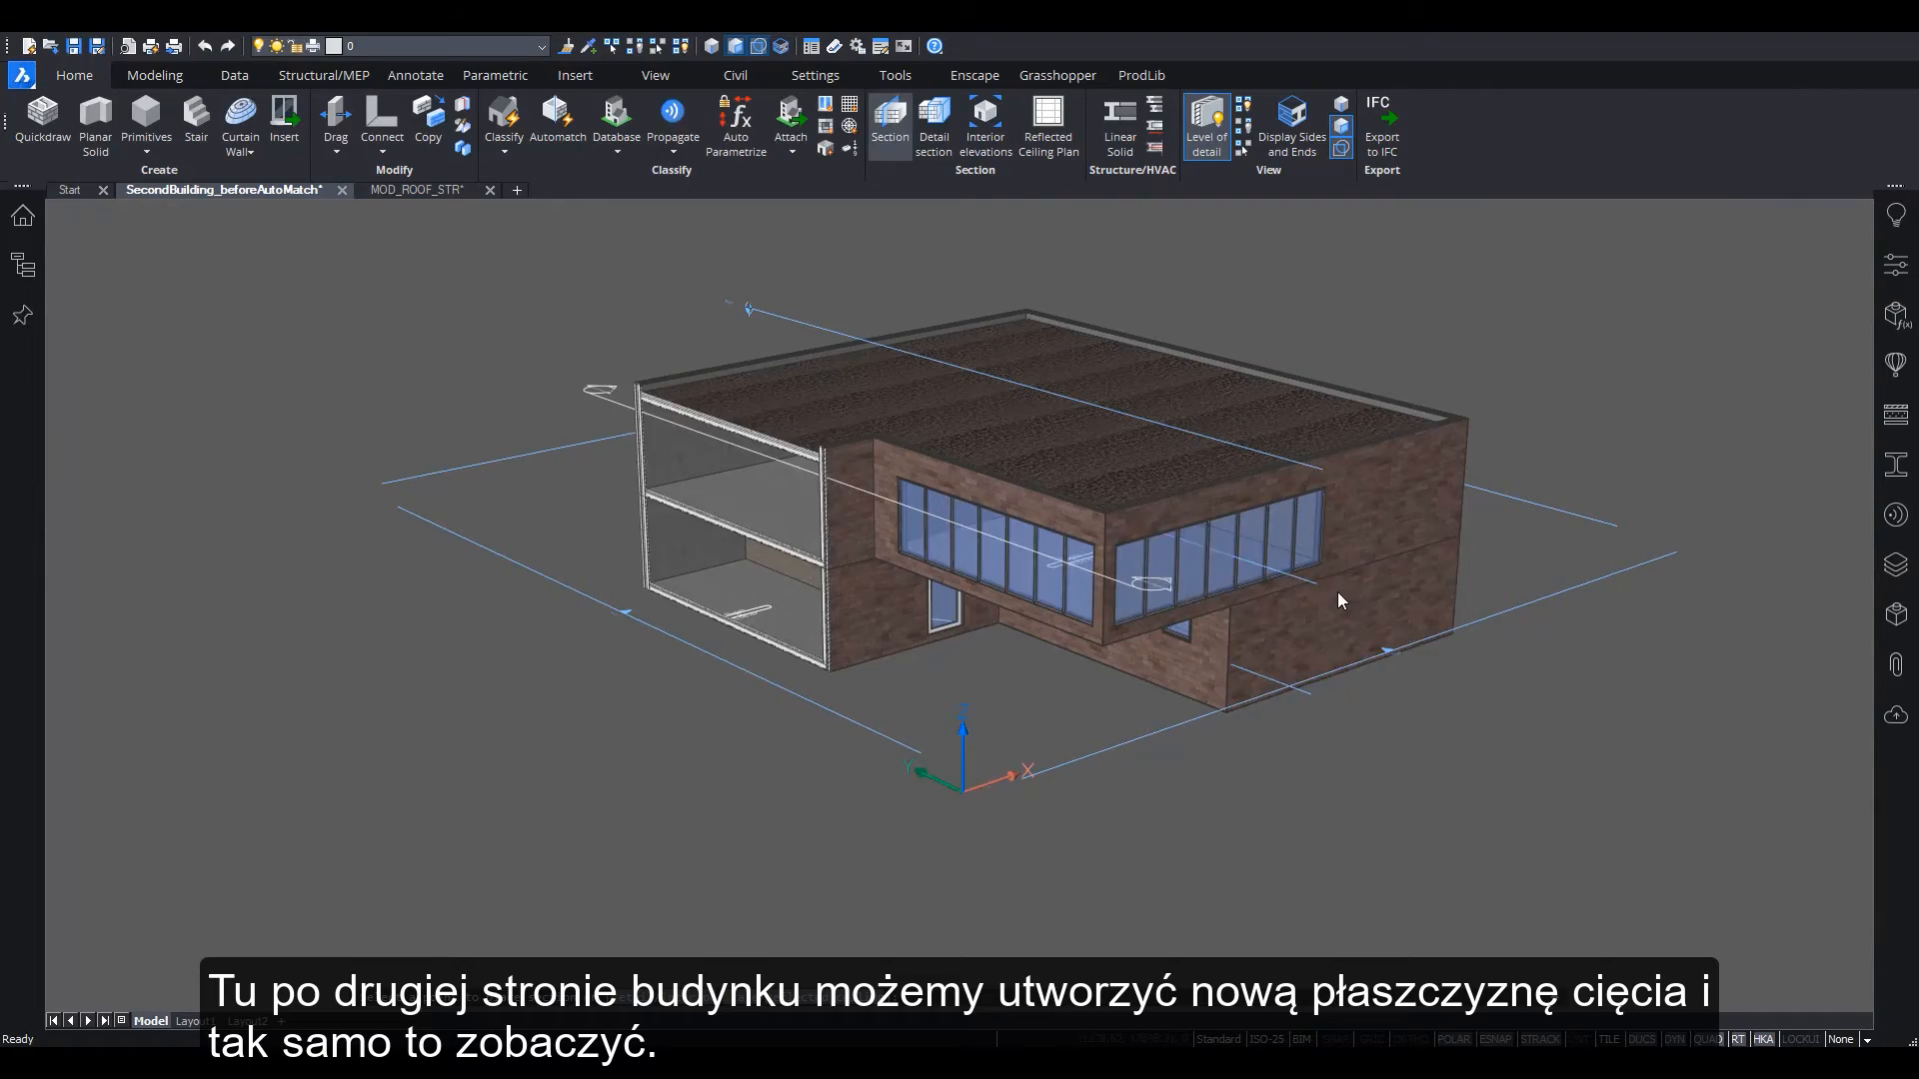
Place a second section plane from the wall on the building's other side and check the slab-to-wall joint there
click(1337, 591)
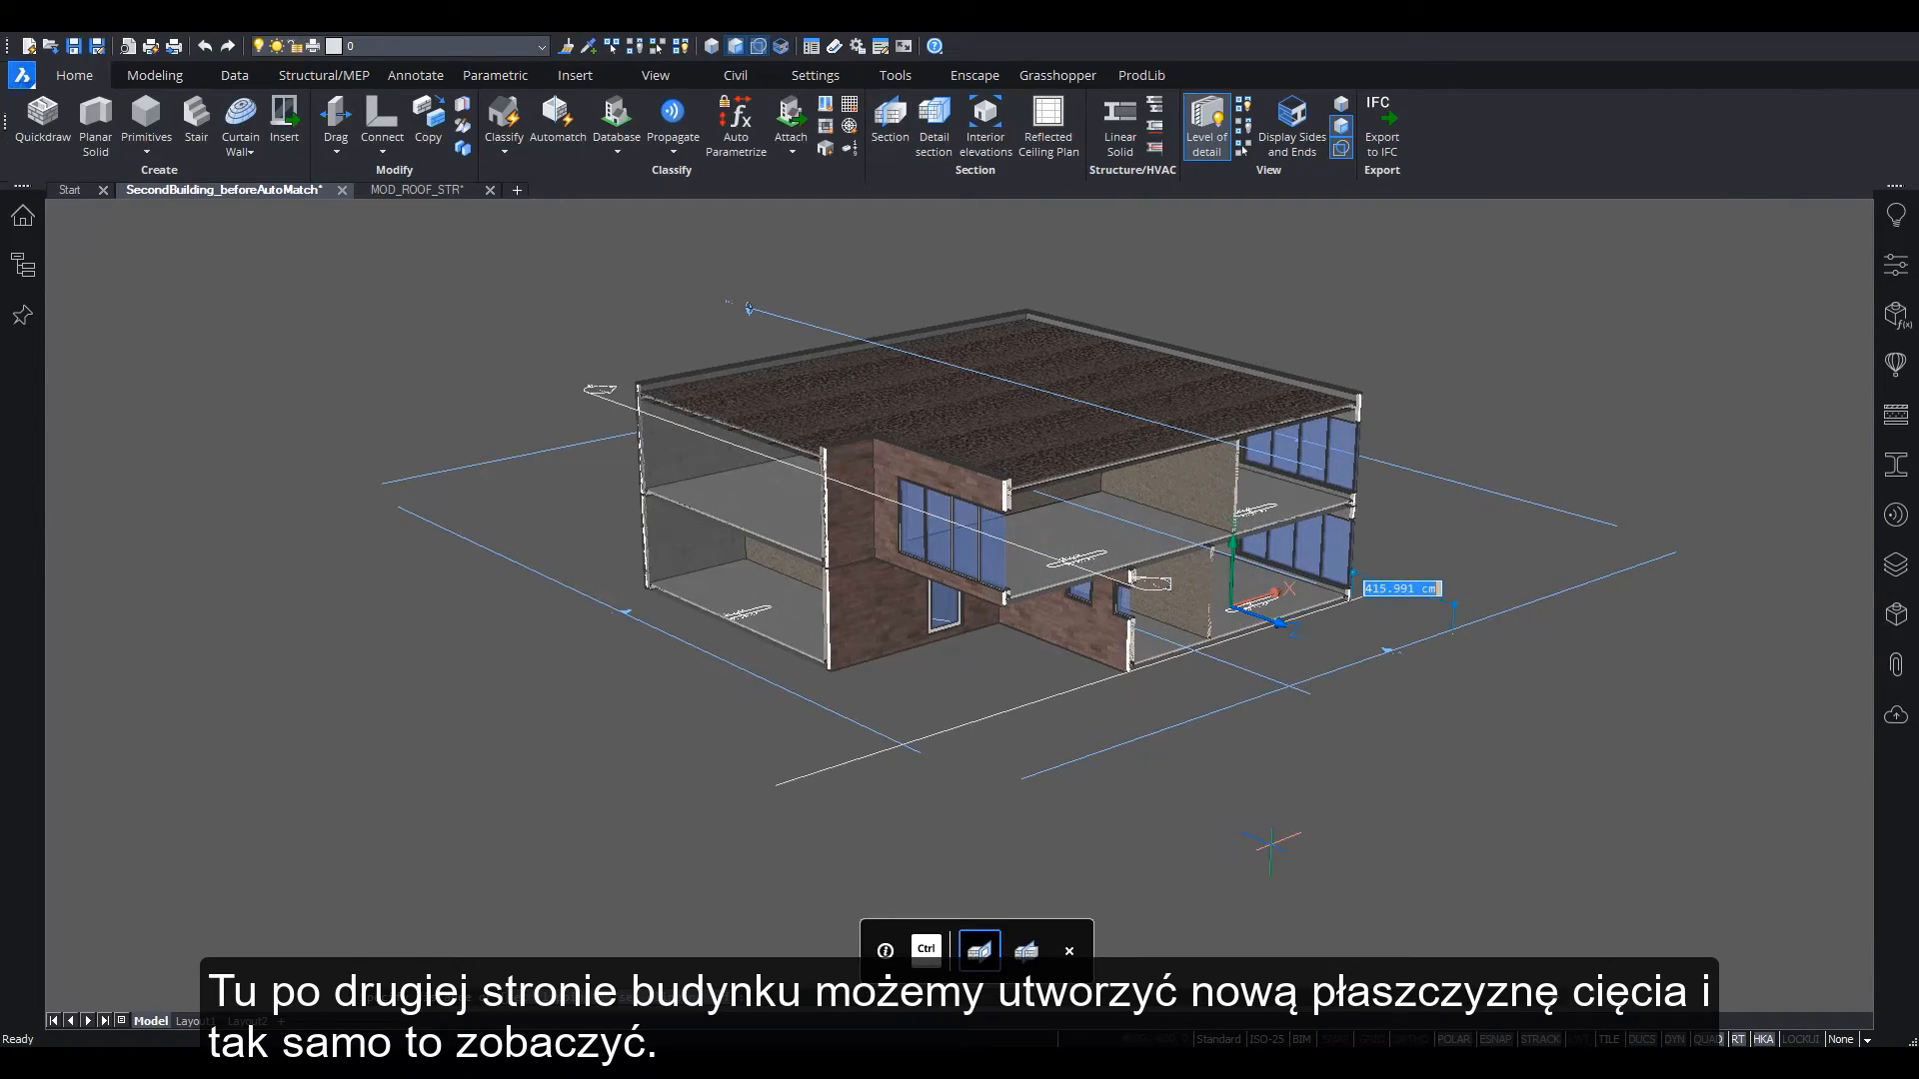
shift+middle_drag(1196, 812, 1118, 792)
scroll(1009, 666, up, 5)
scroll(1010, 666, up, 5)
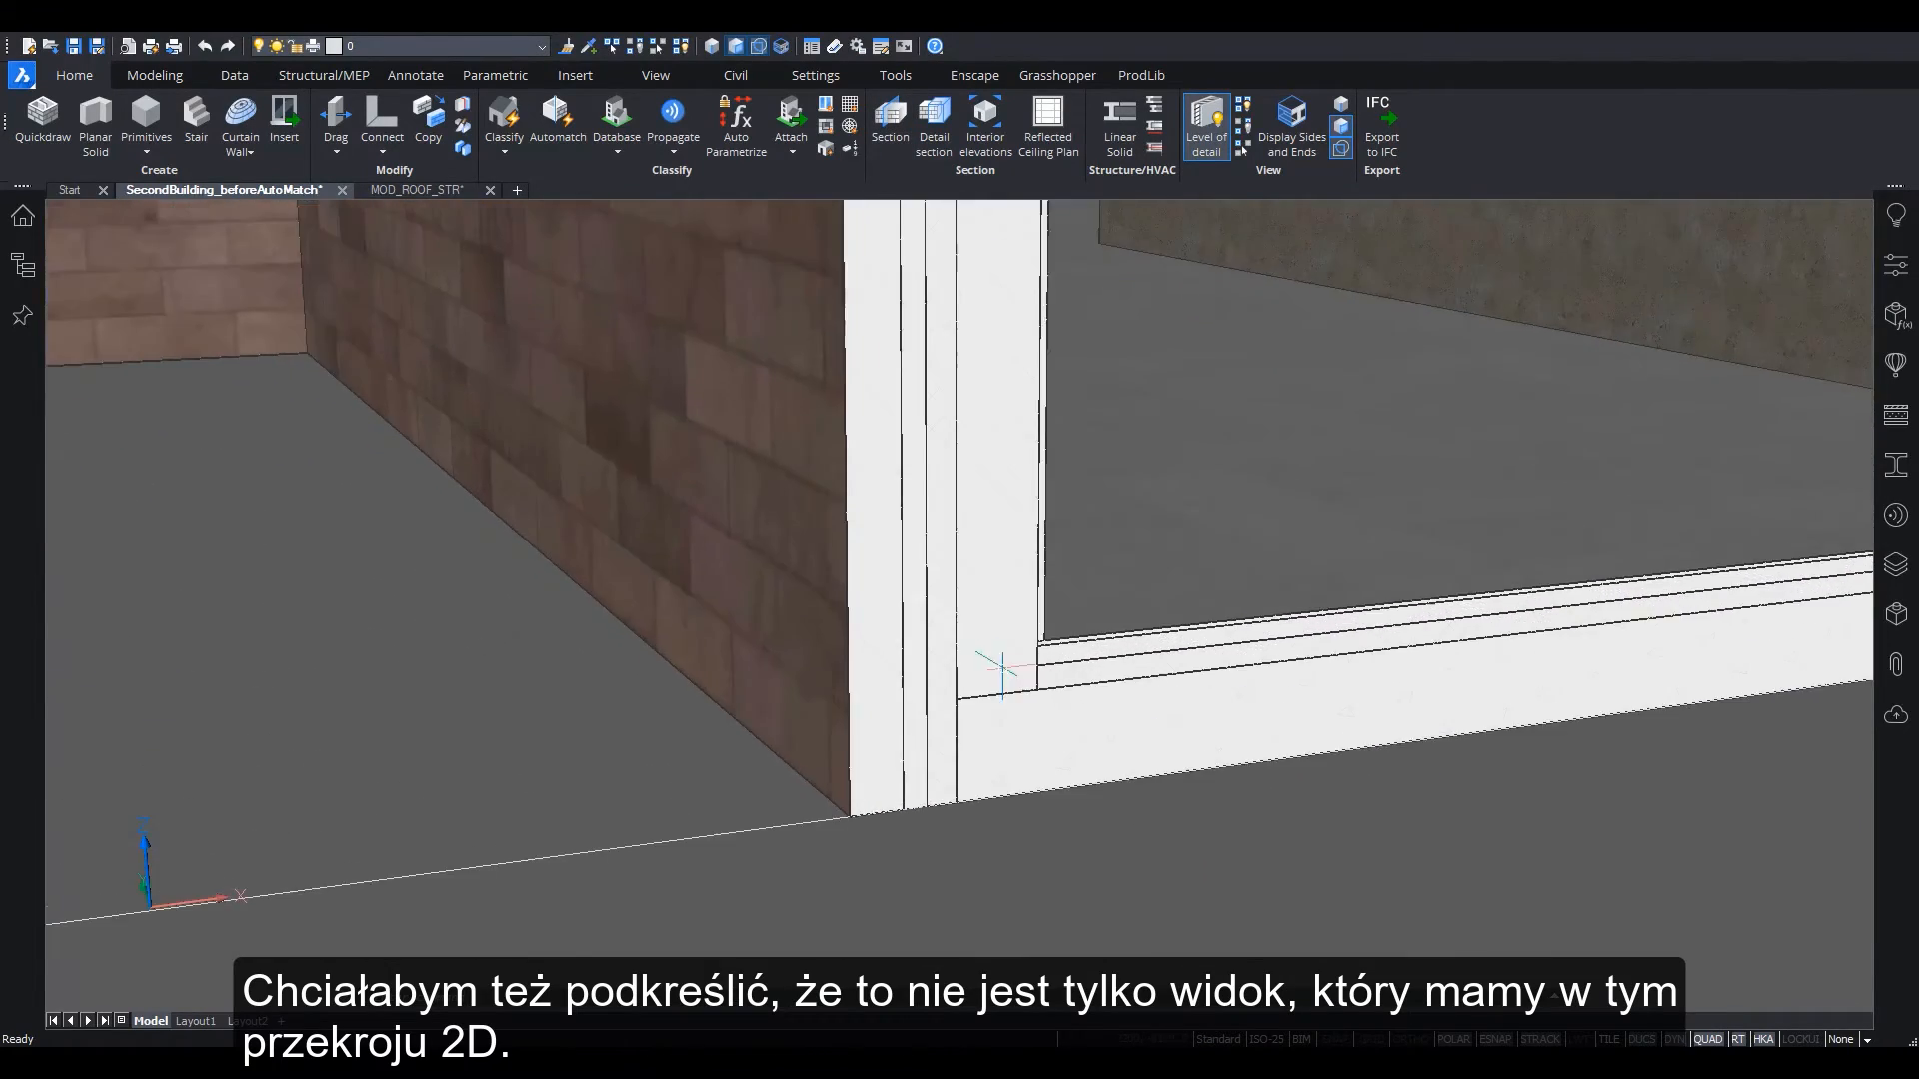
scroll(975, 709, down, 5)
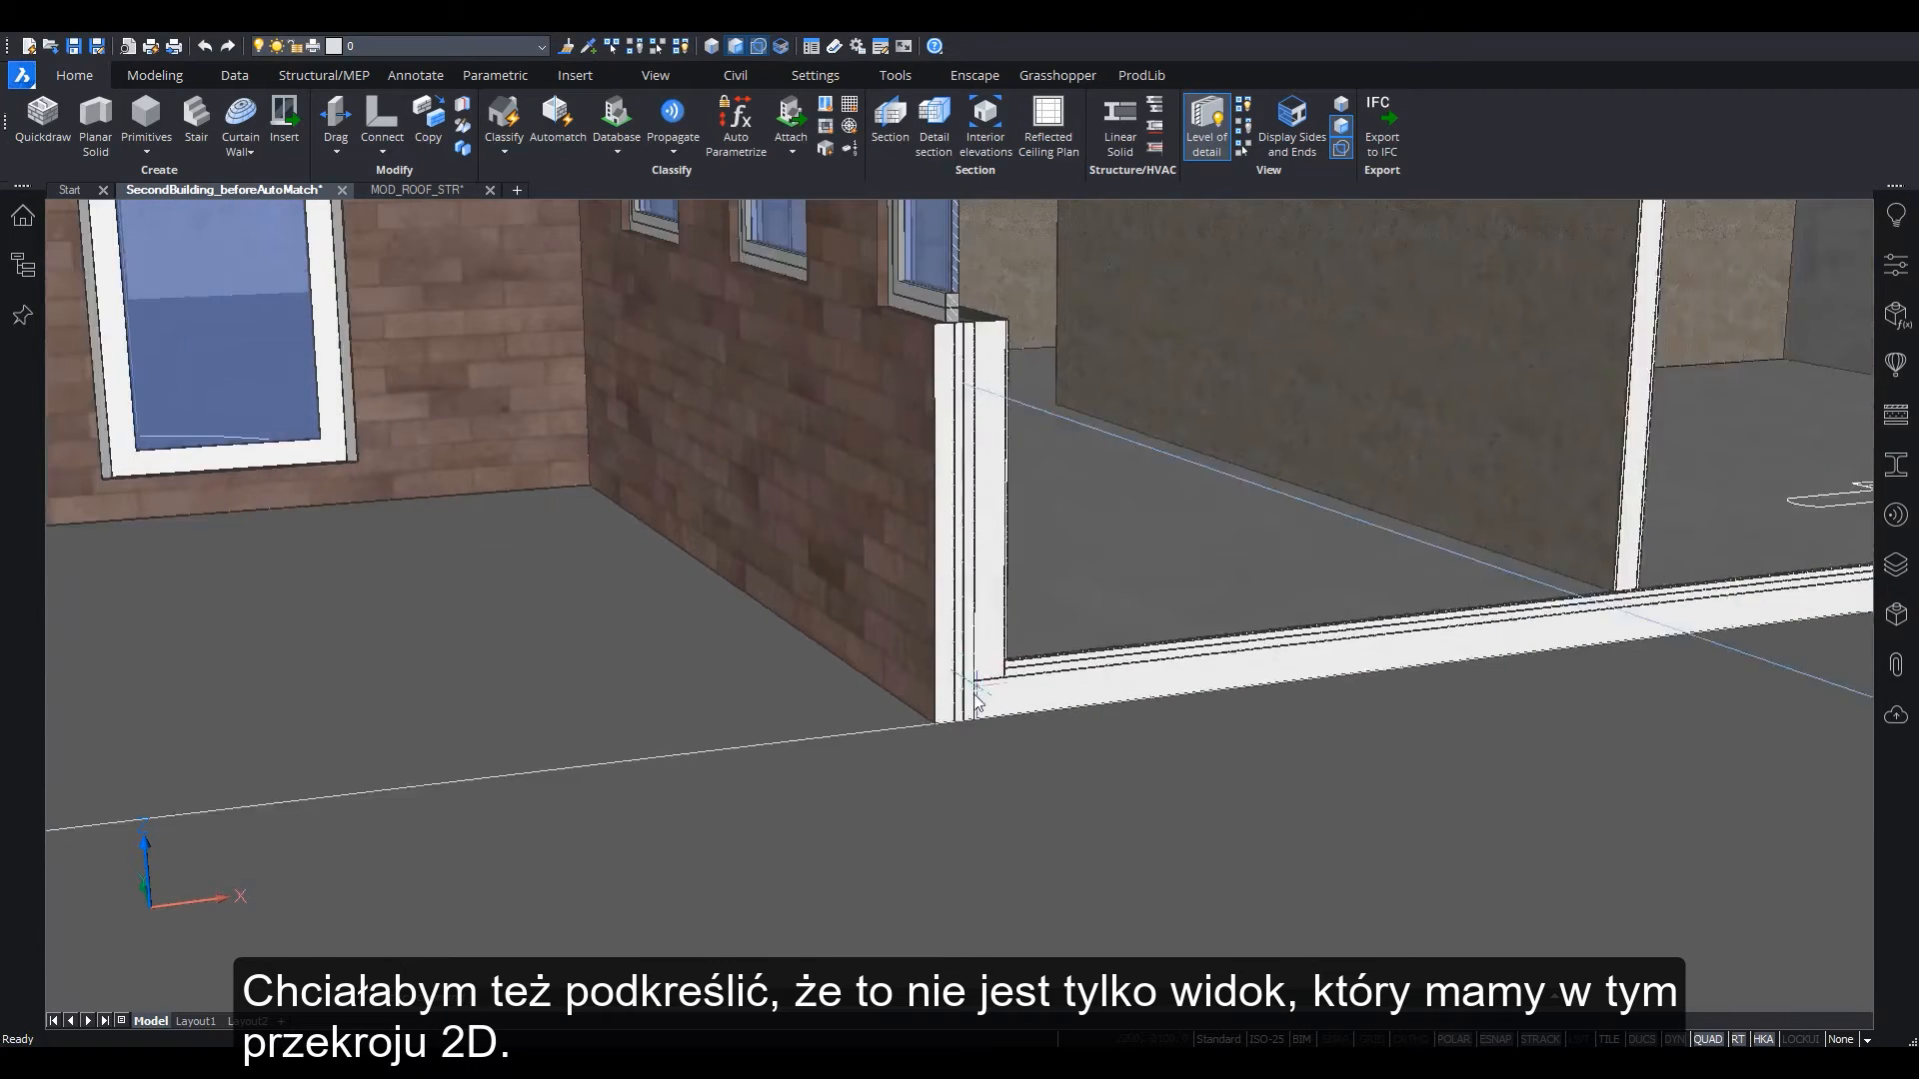
Isolate the floor slab, examine its edge geometry closely, and bring back the whole building
mouse_move(1157, 660)
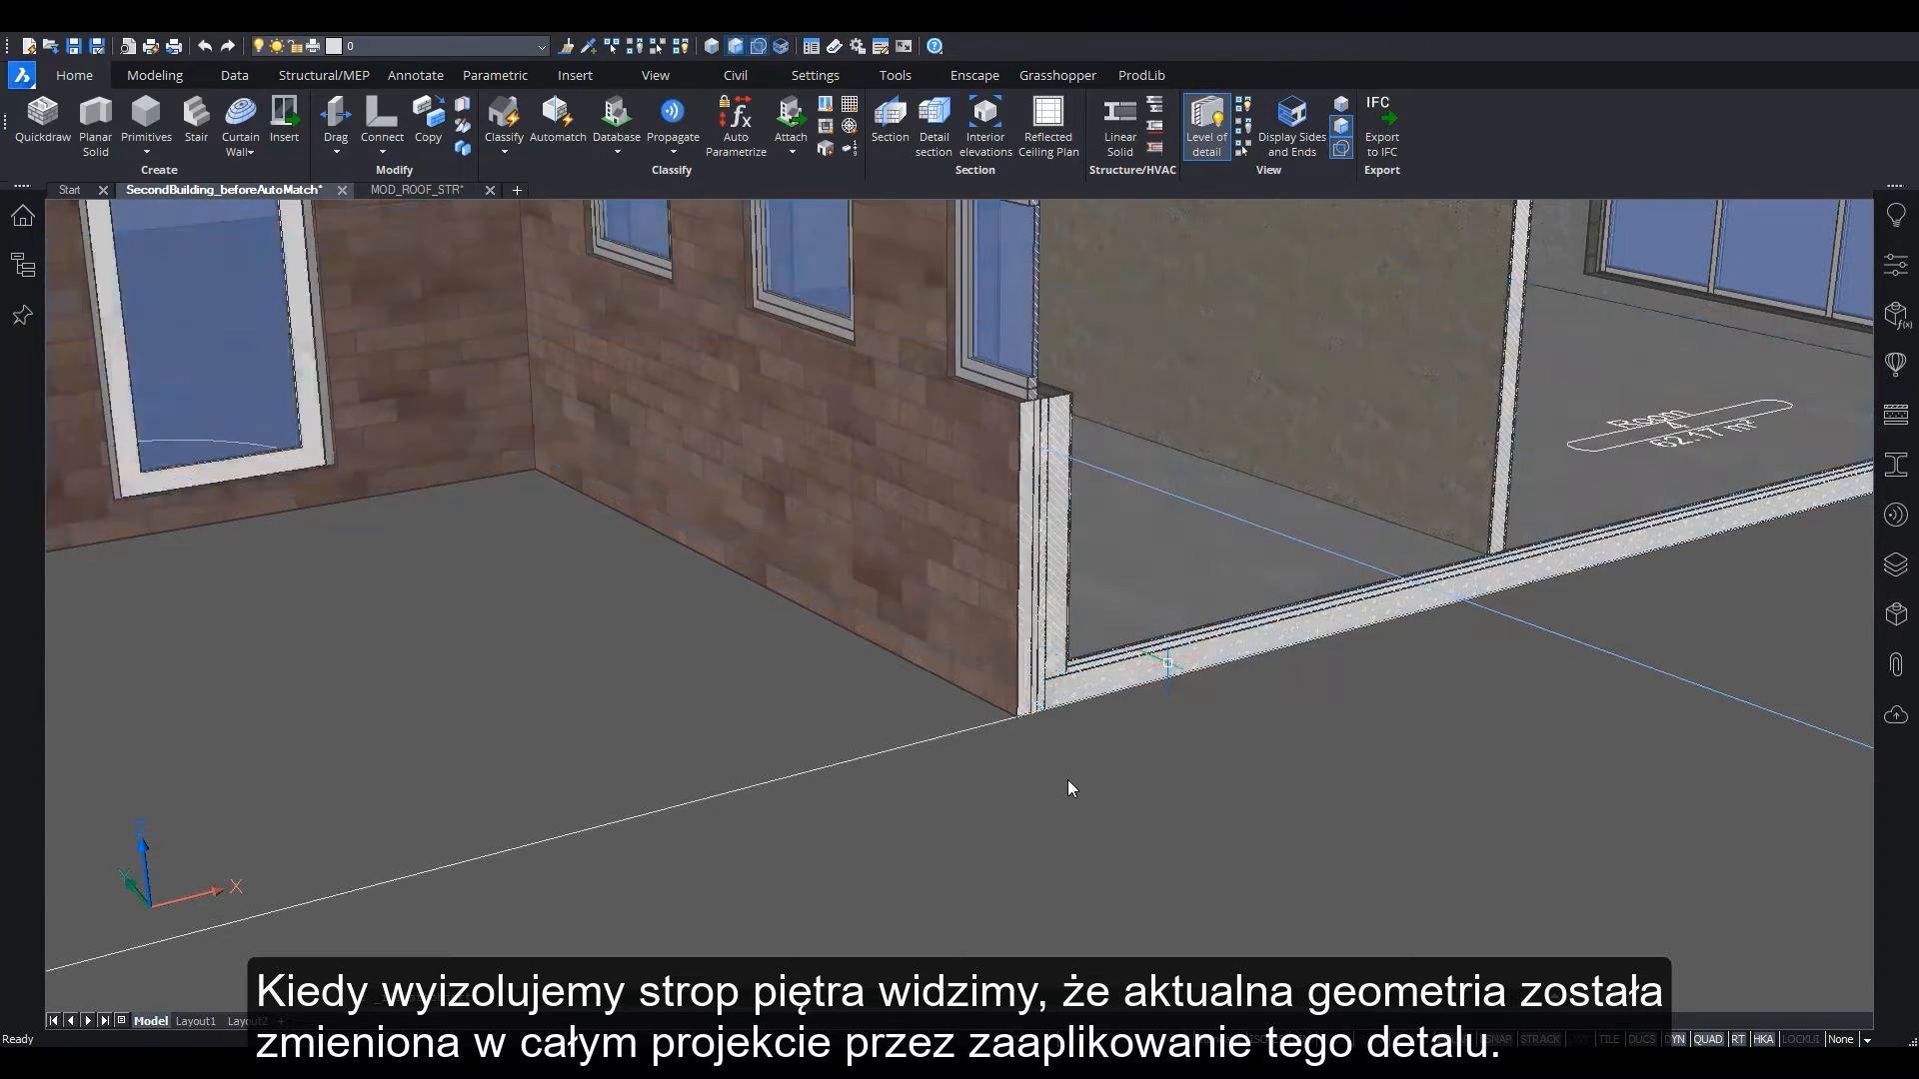
scroll(1067, 739, up, 5)
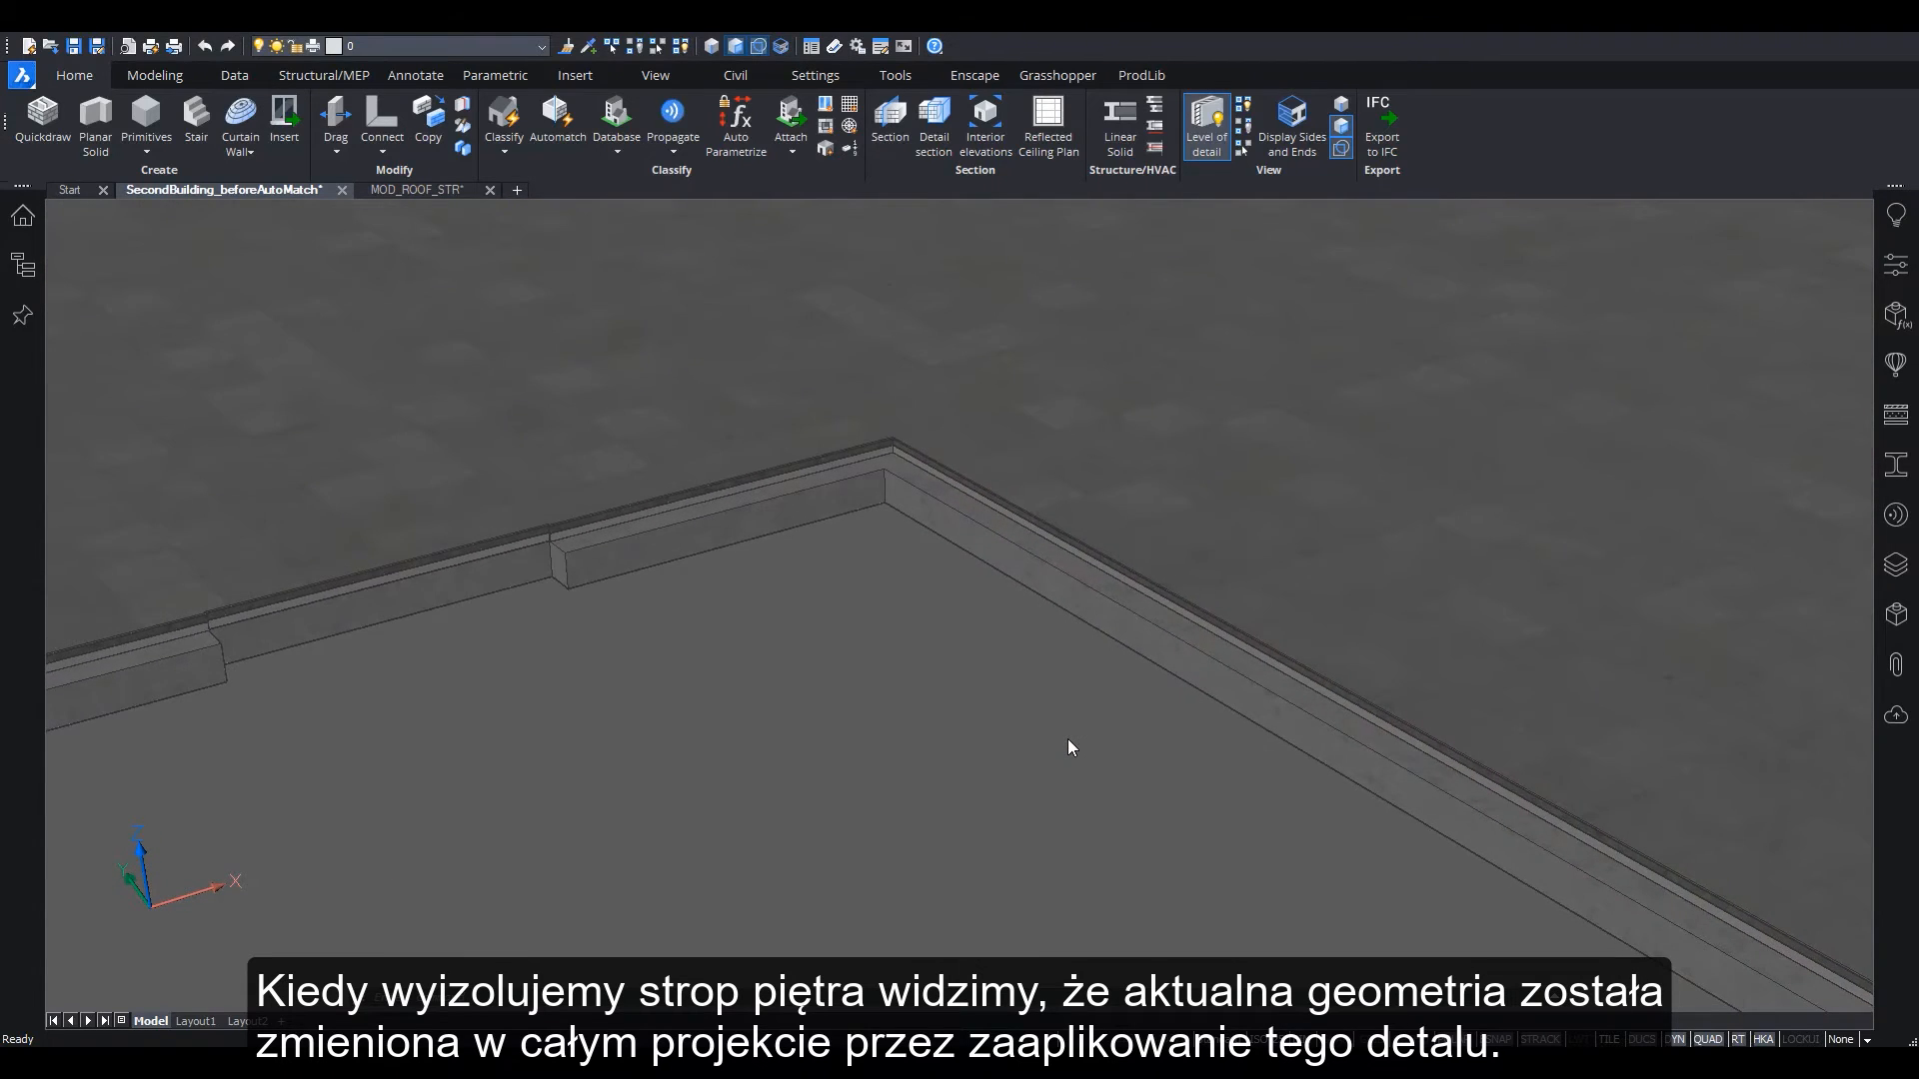
scroll(1067, 655, down, 5)
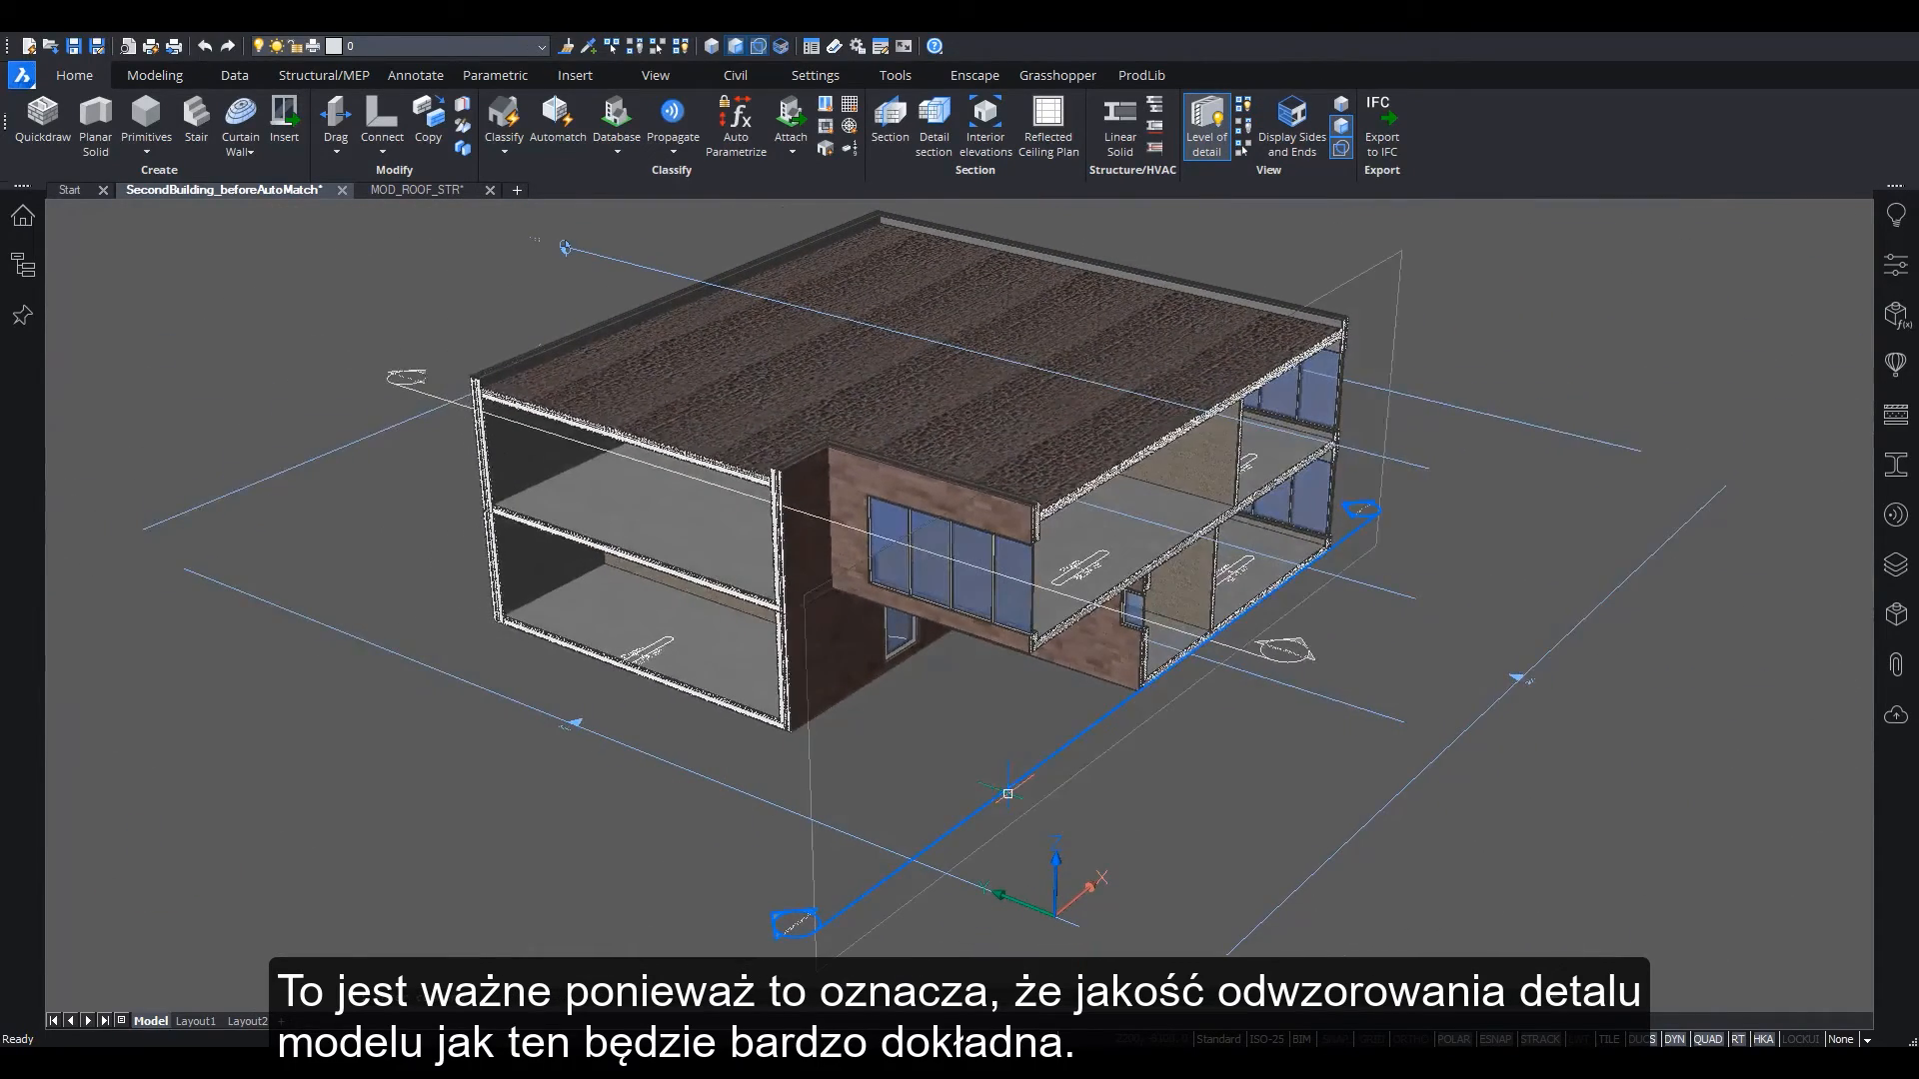
Switch to the MOD_ROOF_STR drawing and examine the steel beam connections along the roof edge up to the detailed sloped beam end
click(416, 194)
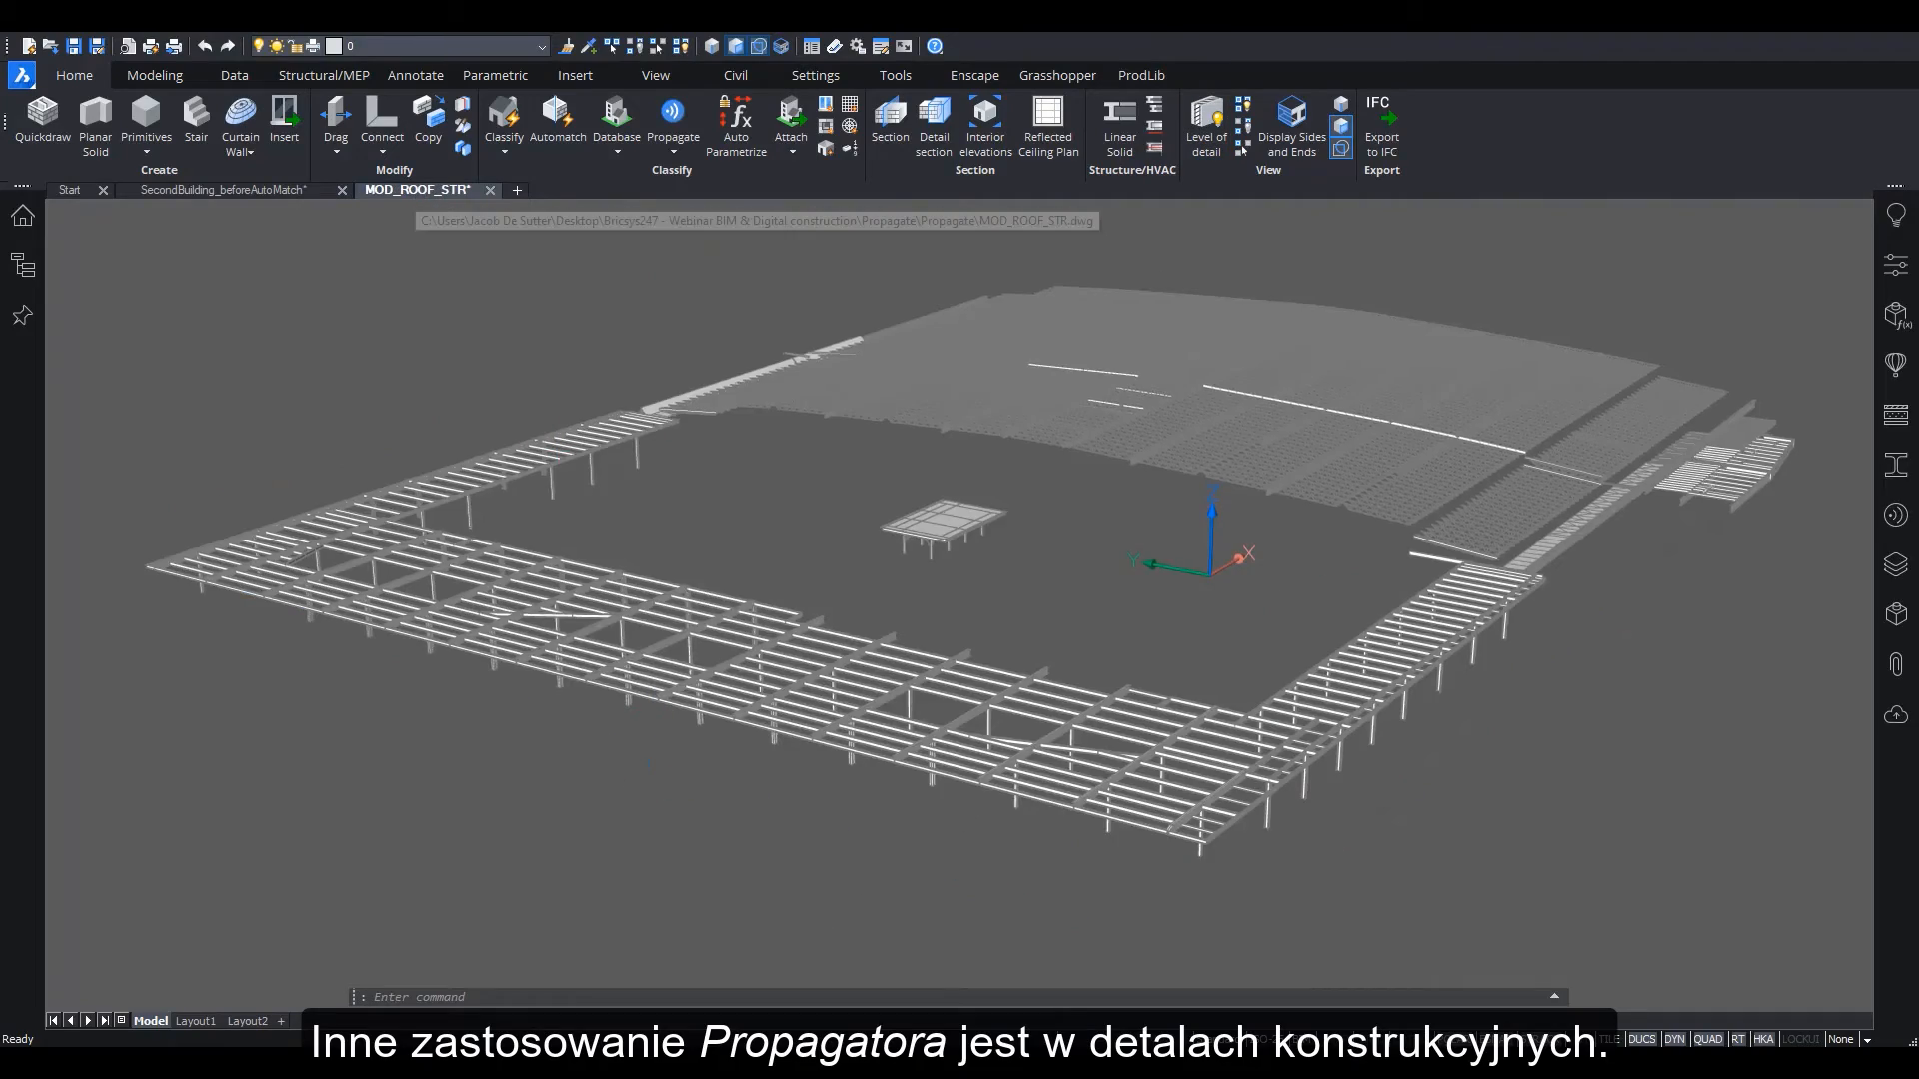
scroll(725, 606, up, 10)
scroll(726, 606, up, 8)
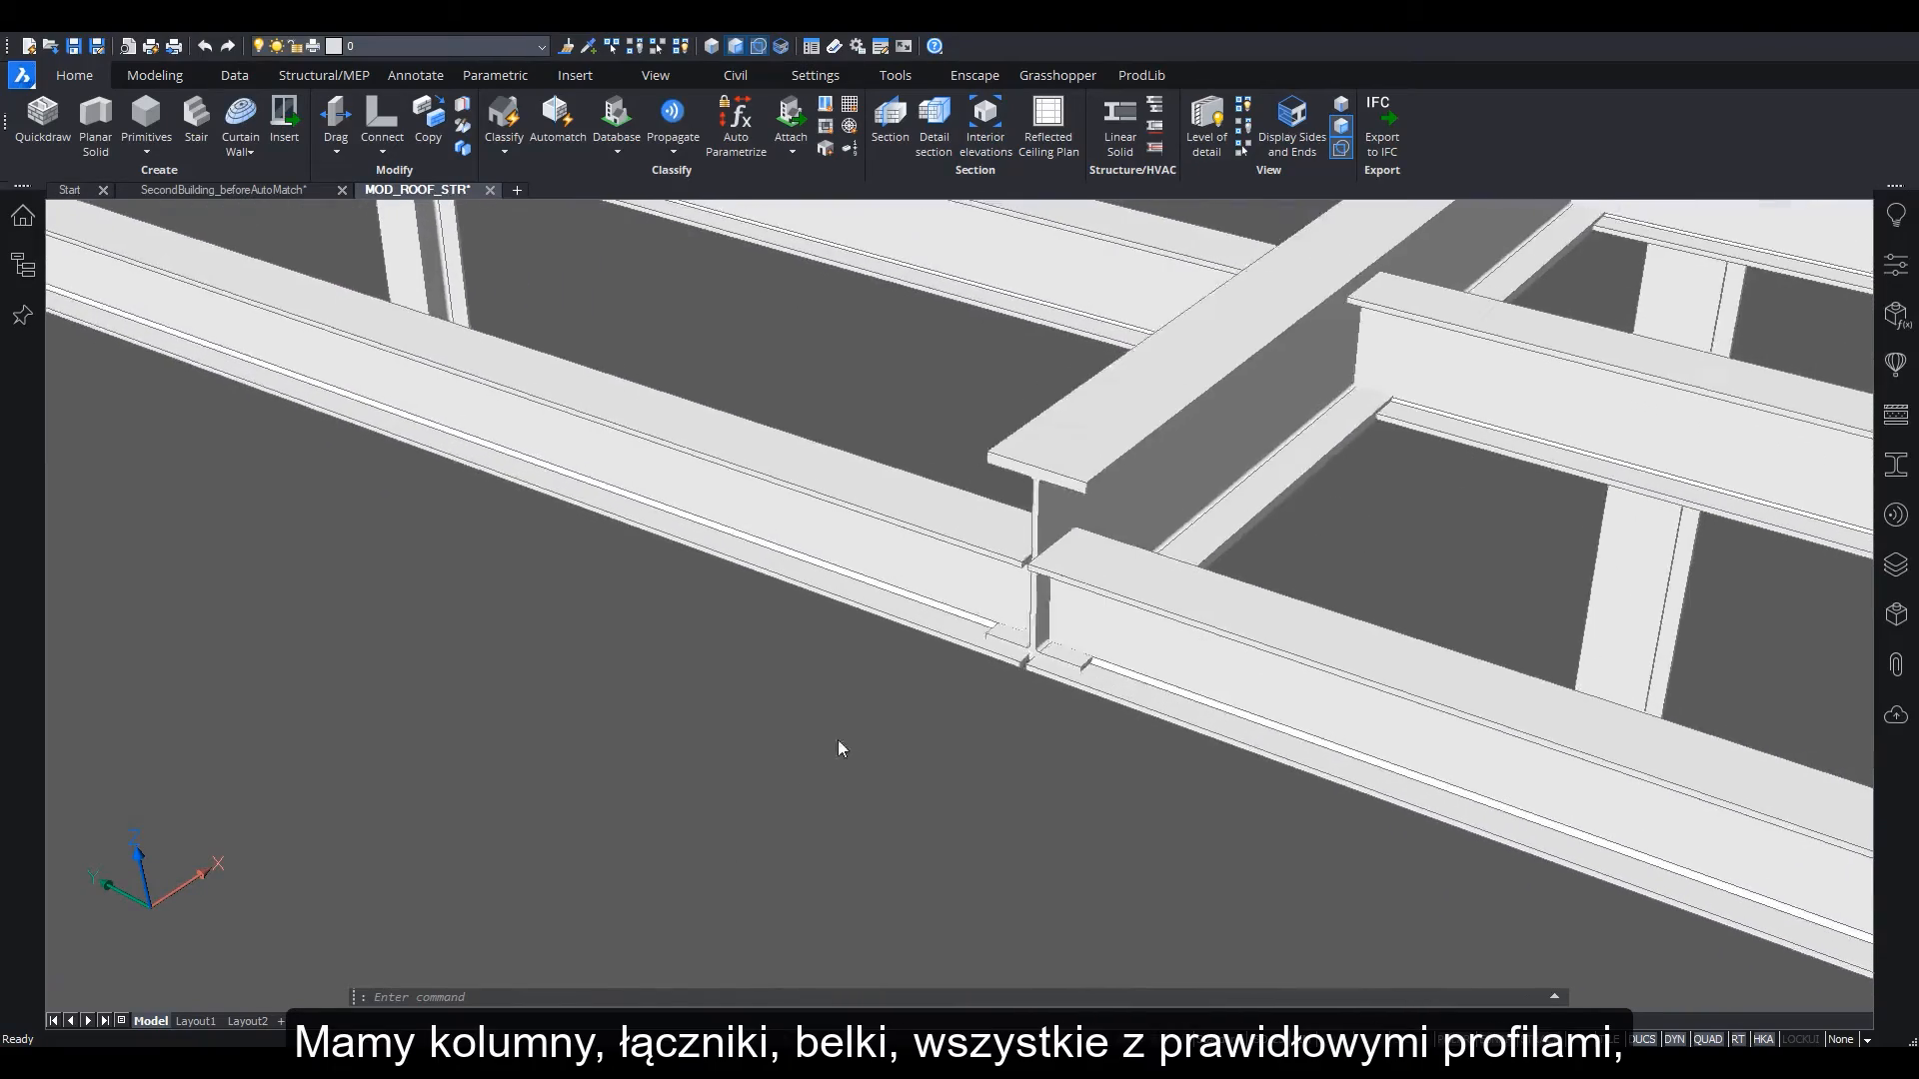
scroll(975, 541, down, 6)
middle_drag(1421, 741, 937, 589)
scroll(1129, 578, up, 2)
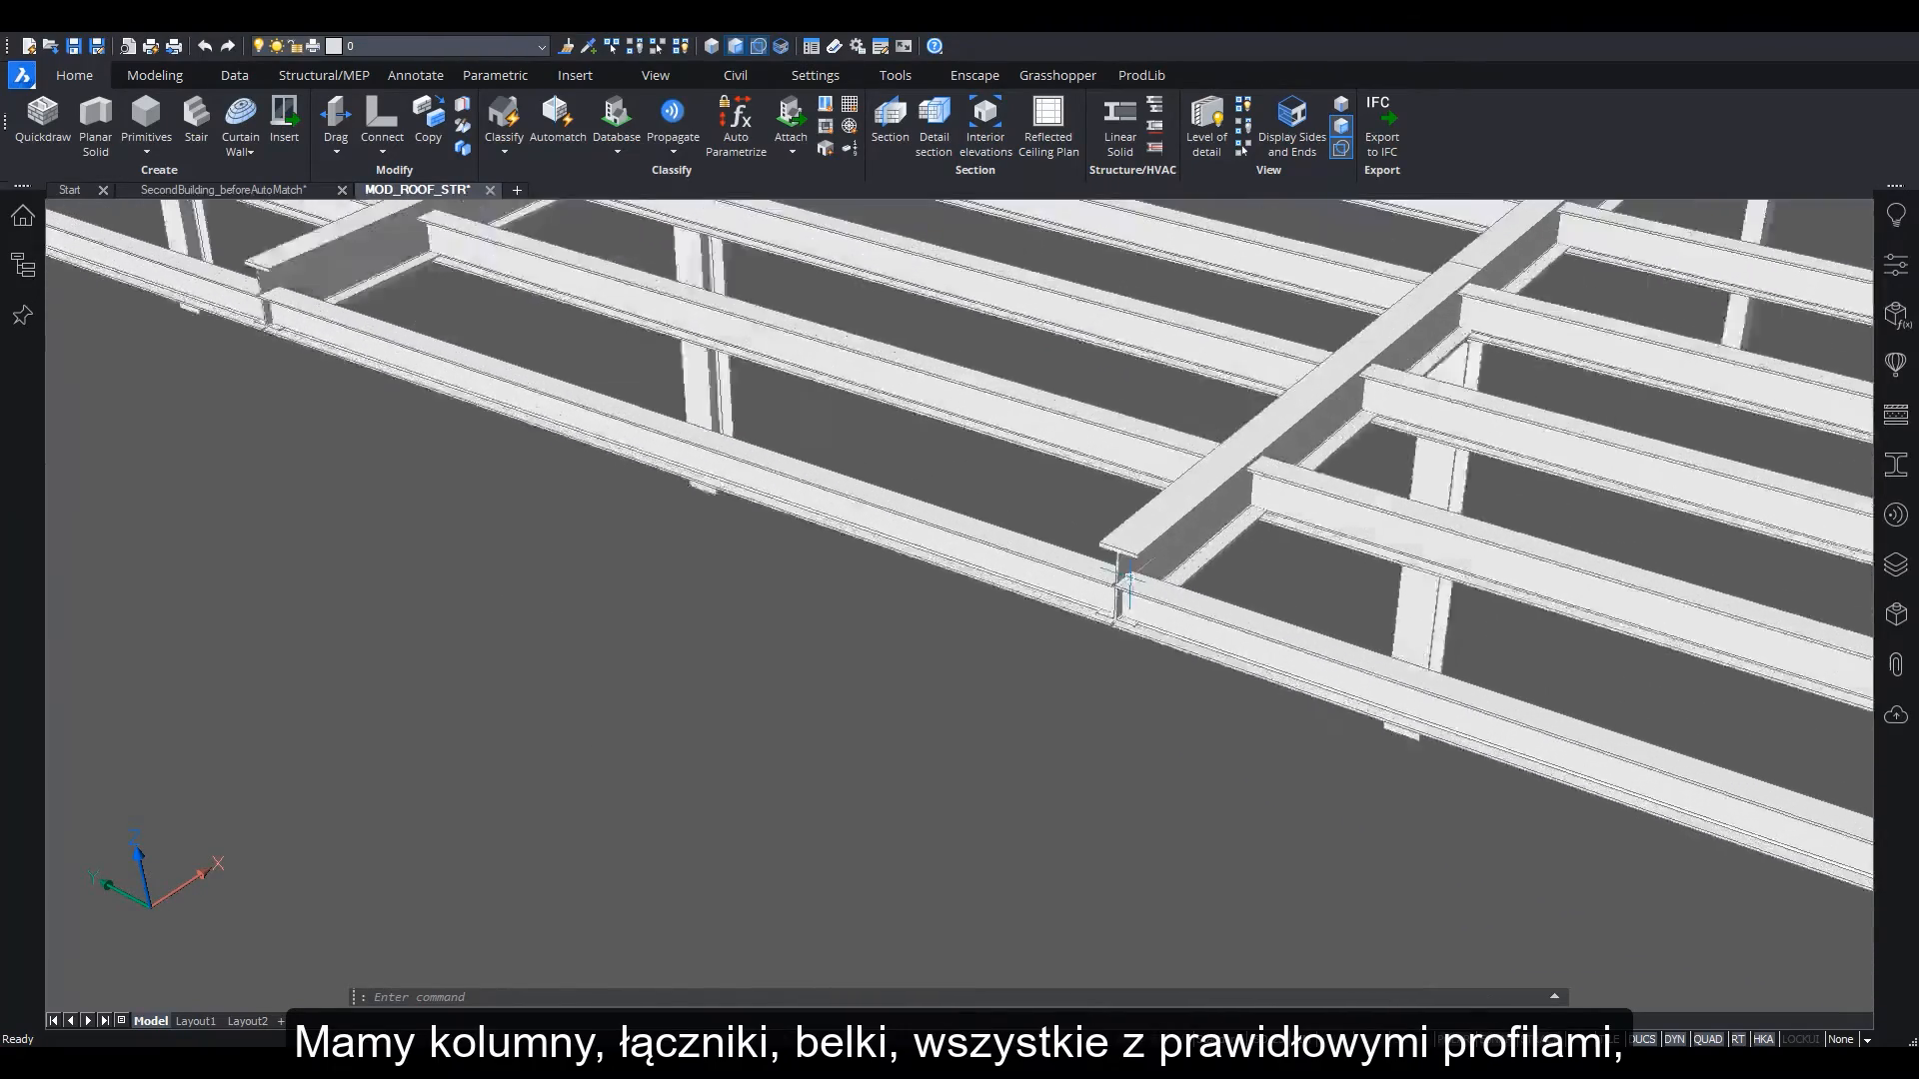
scroll(1129, 577, up, 3)
scroll(1129, 577, down, 4)
middle_drag(1129, 578, 667, 445)
middle_drag(1684, 809, 729, 469)
scroll(960, 560, down, 6)
middle_drag(1239, 590, 1070, 544)
middle_drag(1499, 700, 1115, 601)
scroll(1122, 639, up, 8)
shift+middle_drag(1080, 703, 915, 541)
Propagate the sloped beam-end connection detail and apply it to all suggested matching joints along the roof edge
click(674, 118)
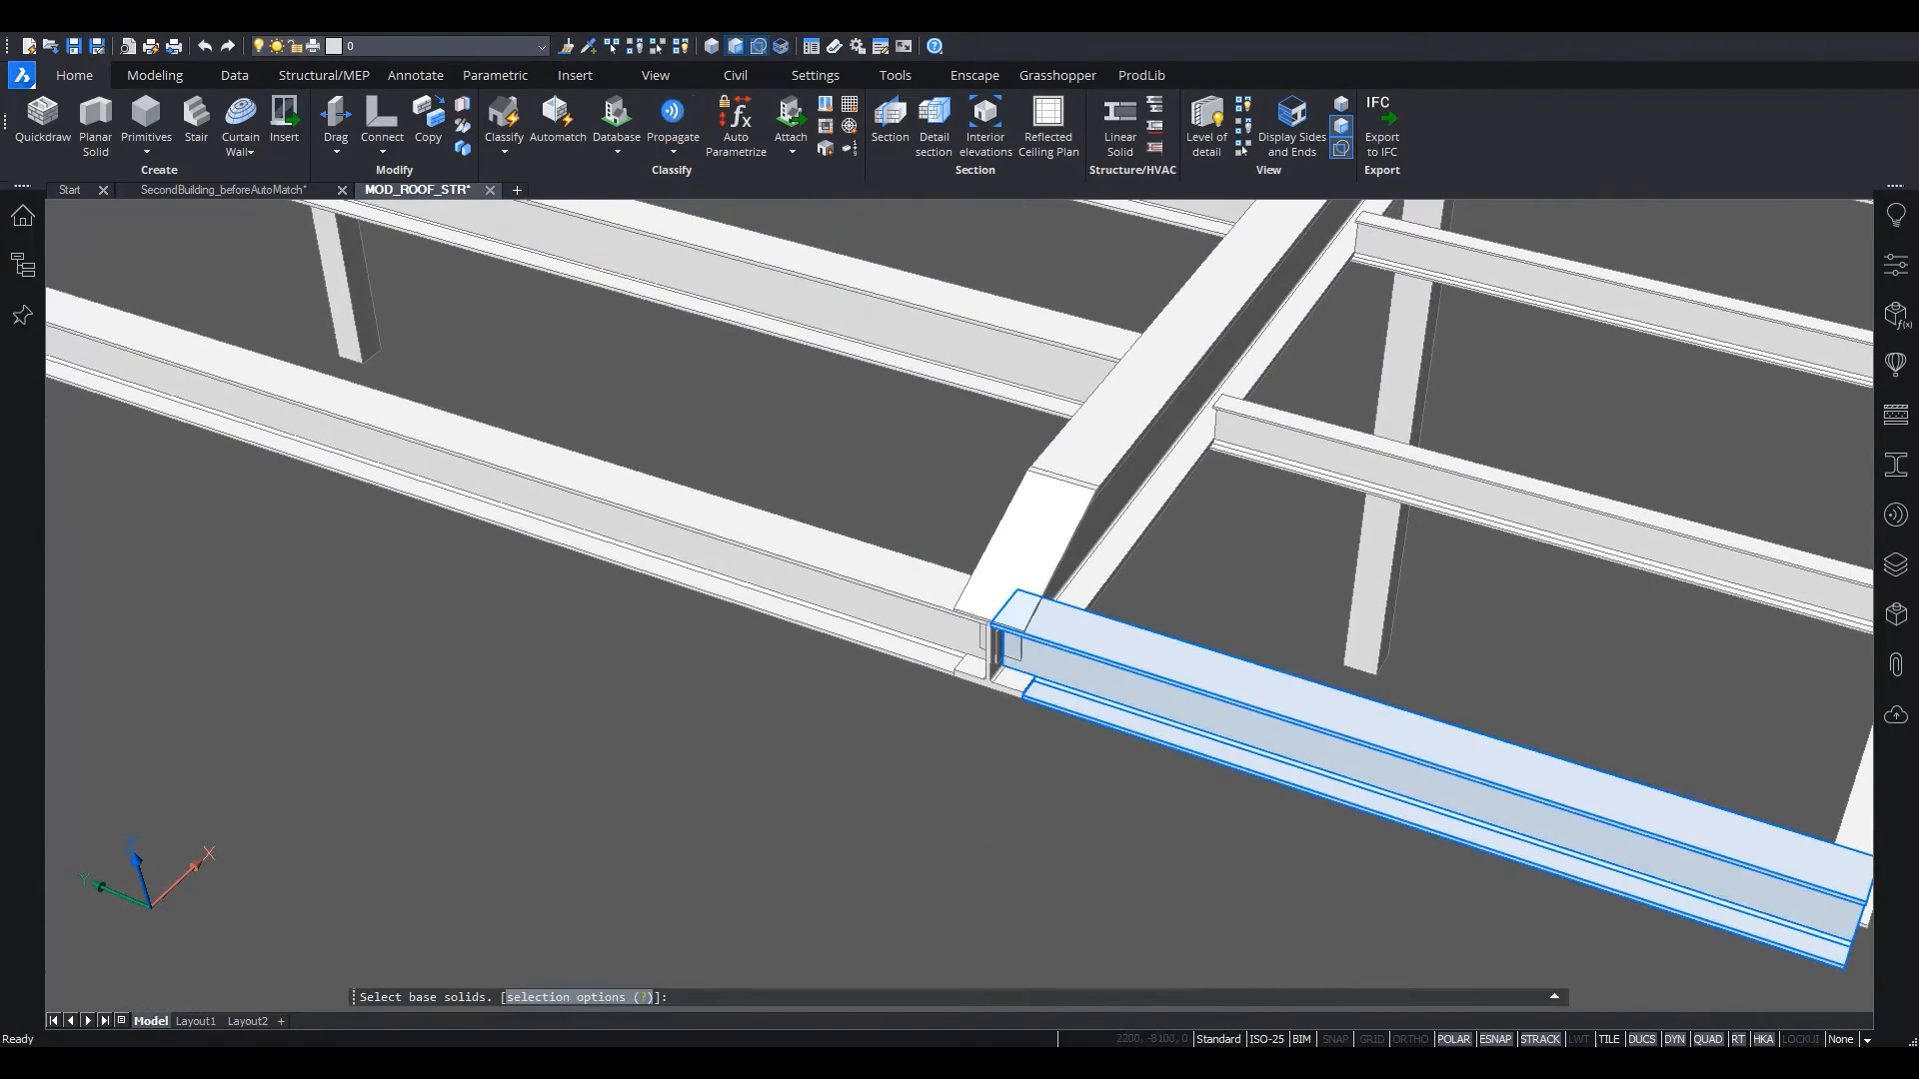
drag(856, 815, 1136, 428)
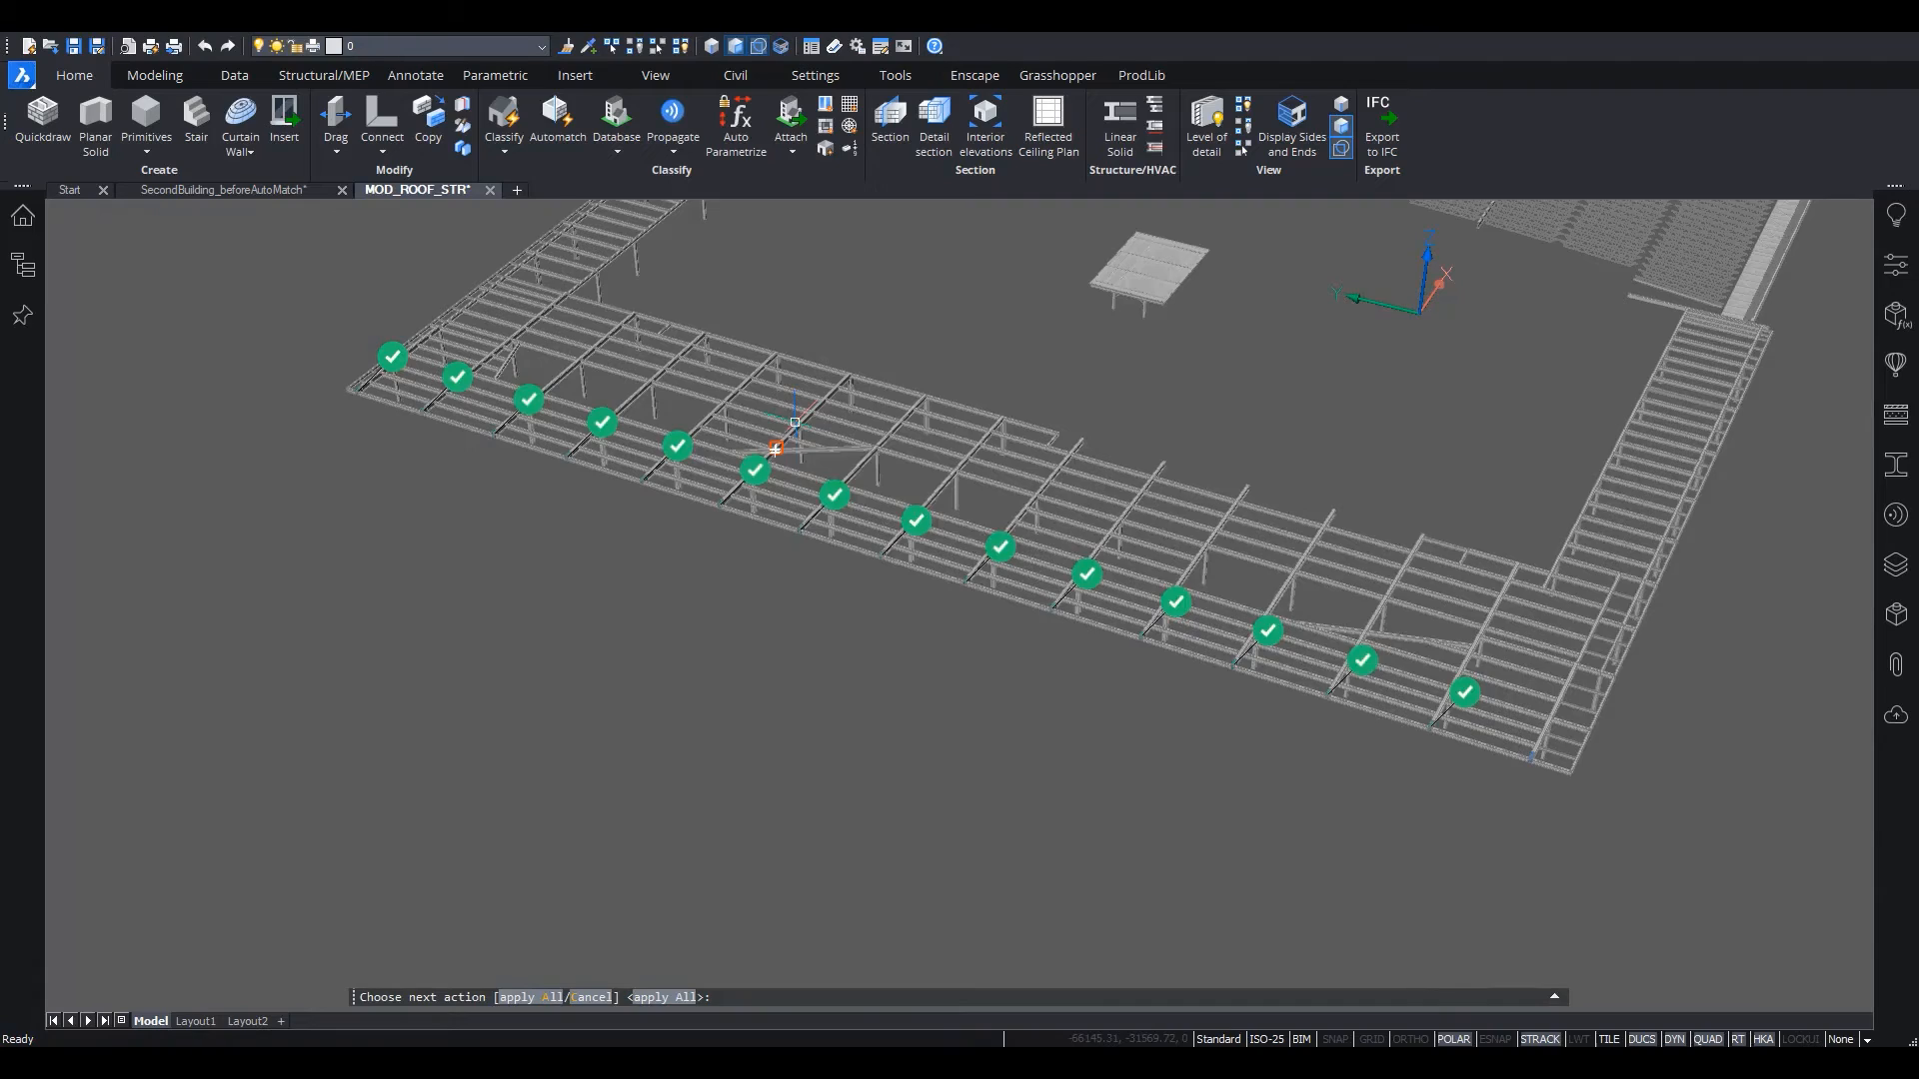
scroll(881, 511, up, 5)
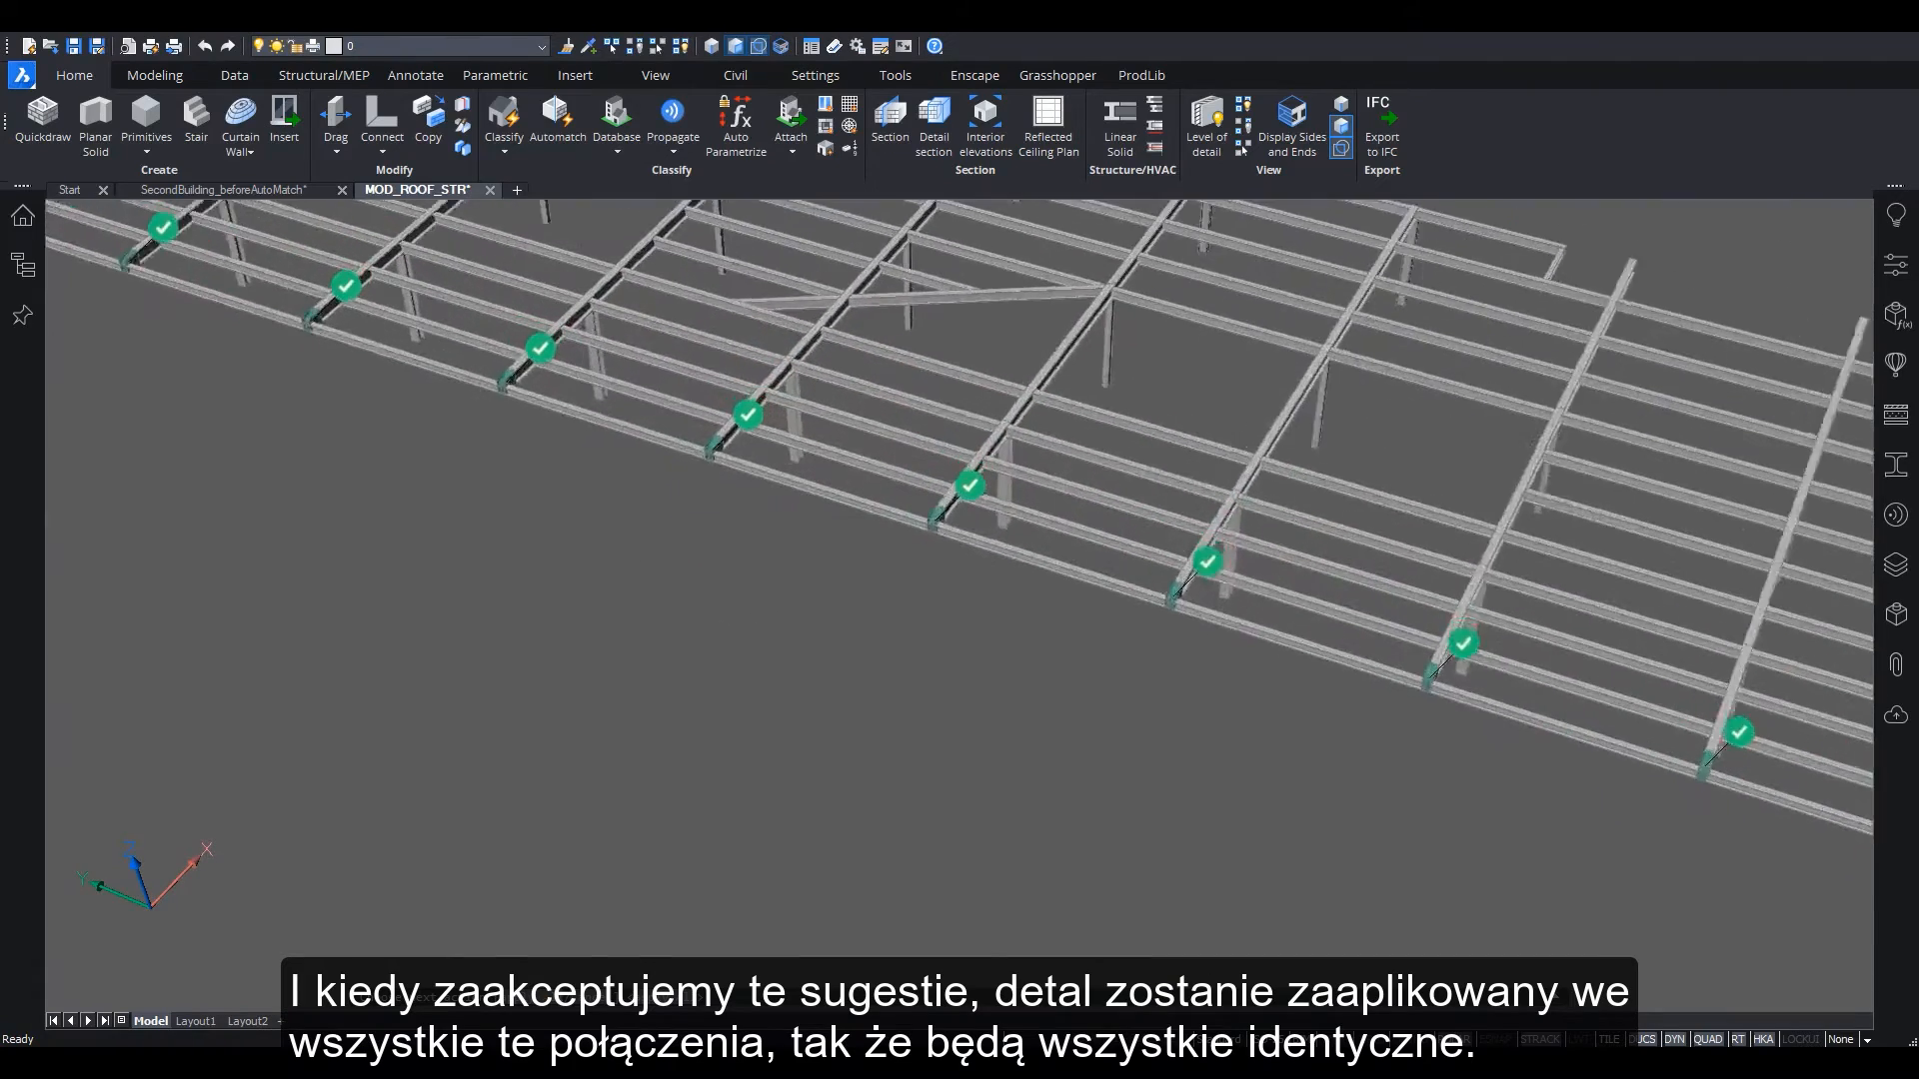
scroll(992, 565, up, 10)
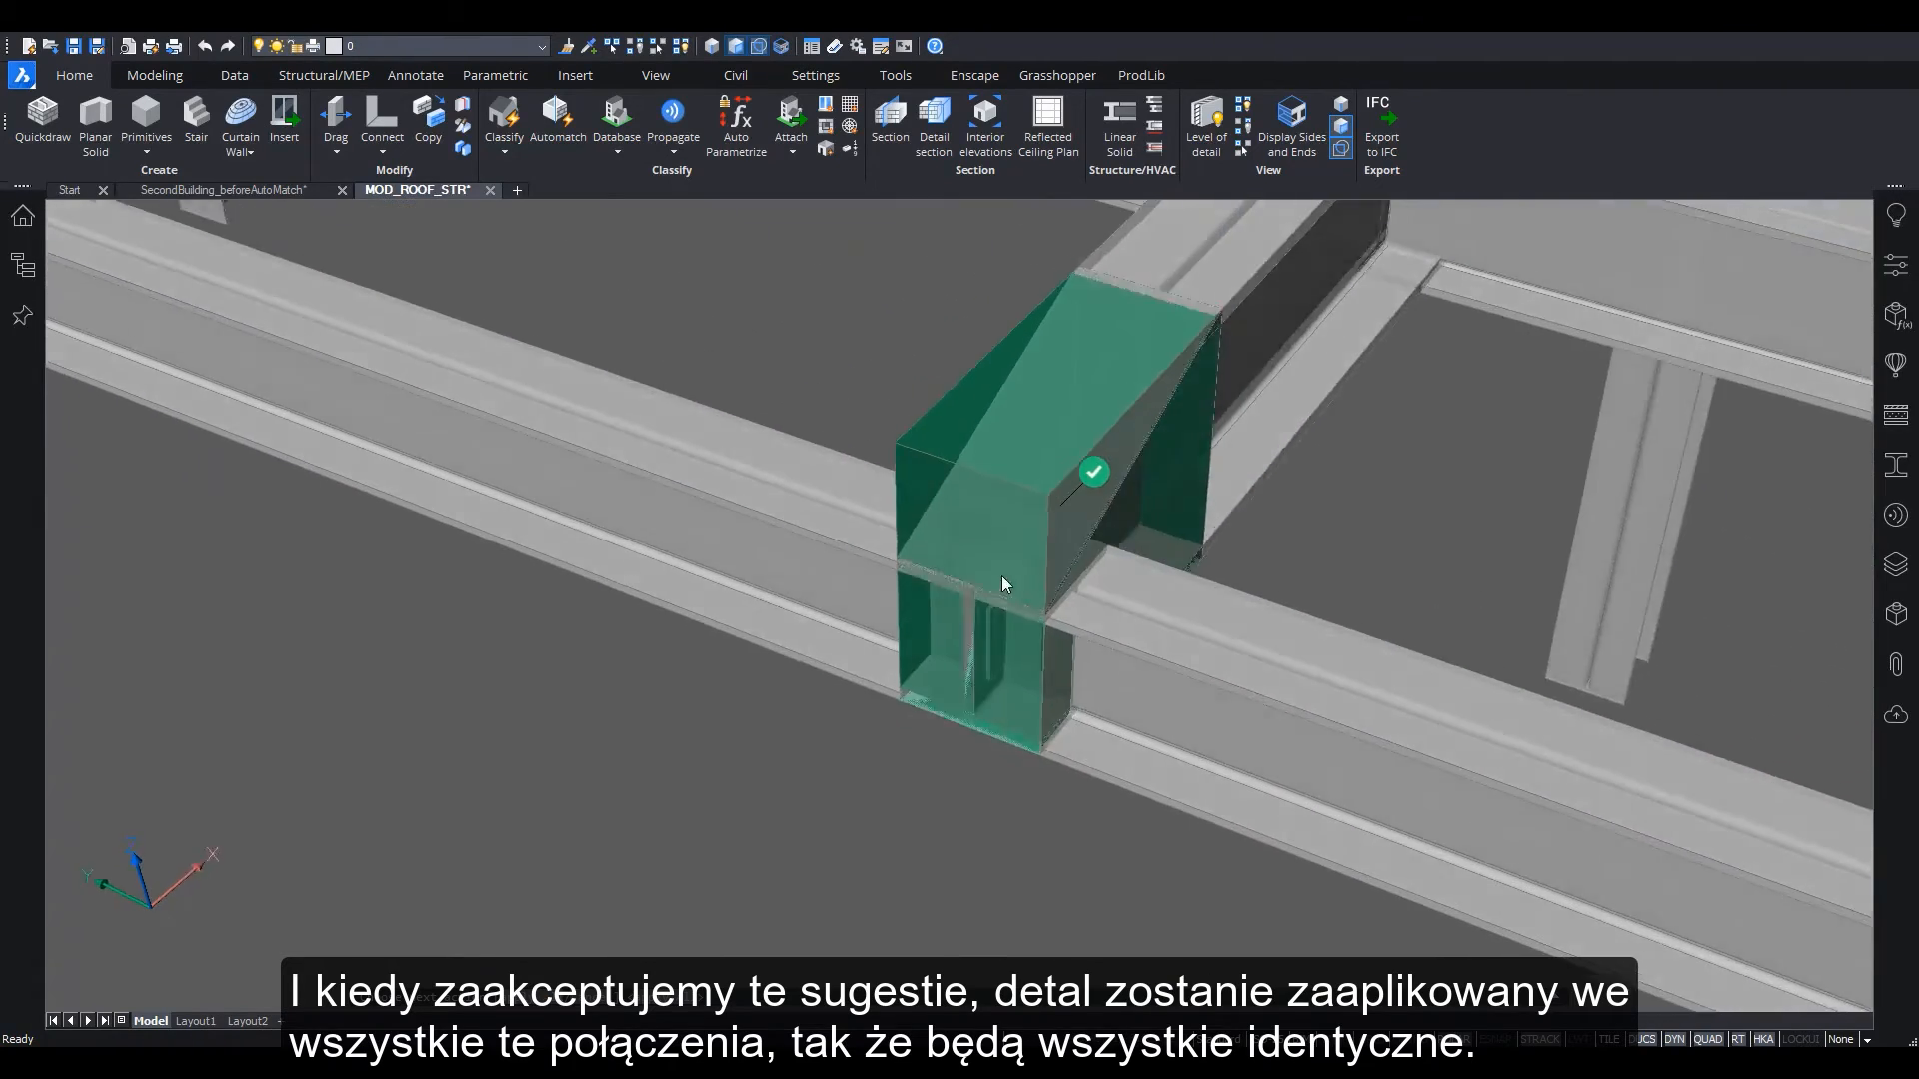
key(Return)
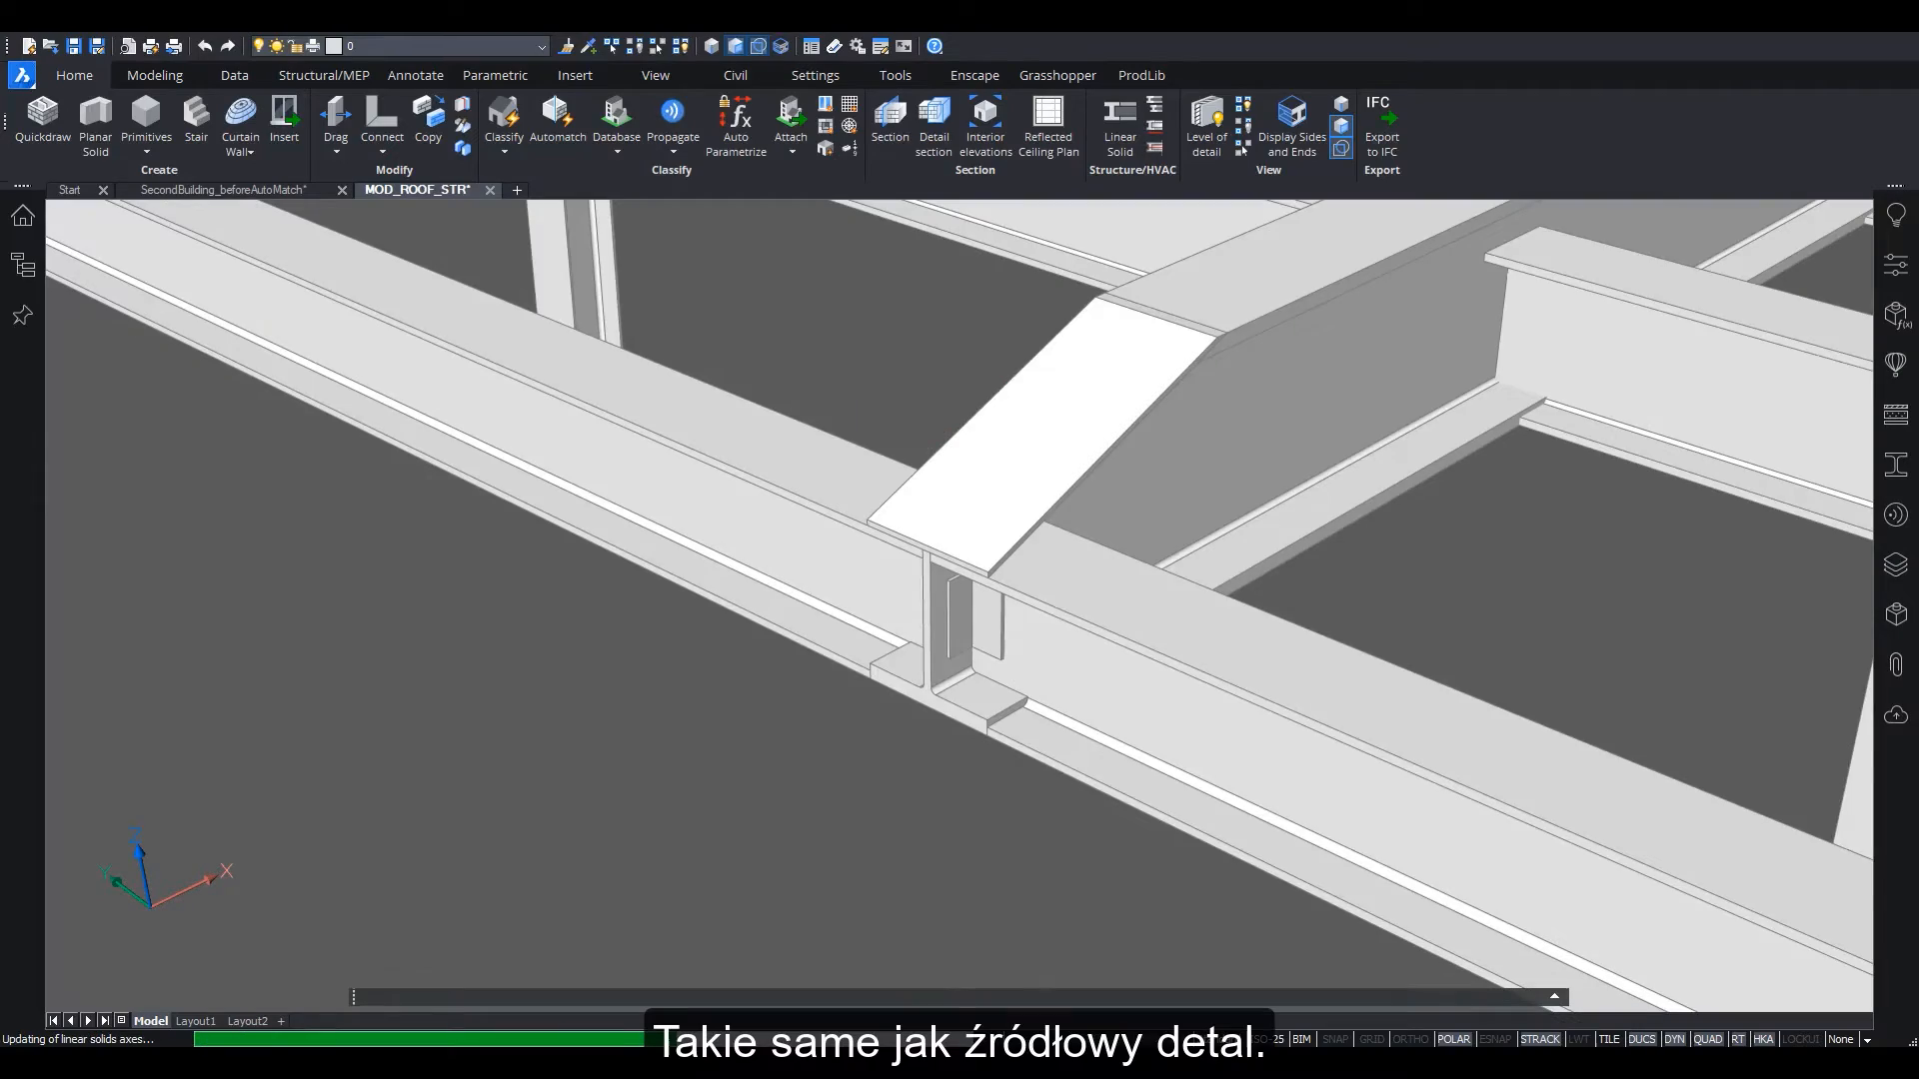
Compare the sloped beam-end connections along the roof edge, close up and from a distance
scroll(841, 719, down, 6)
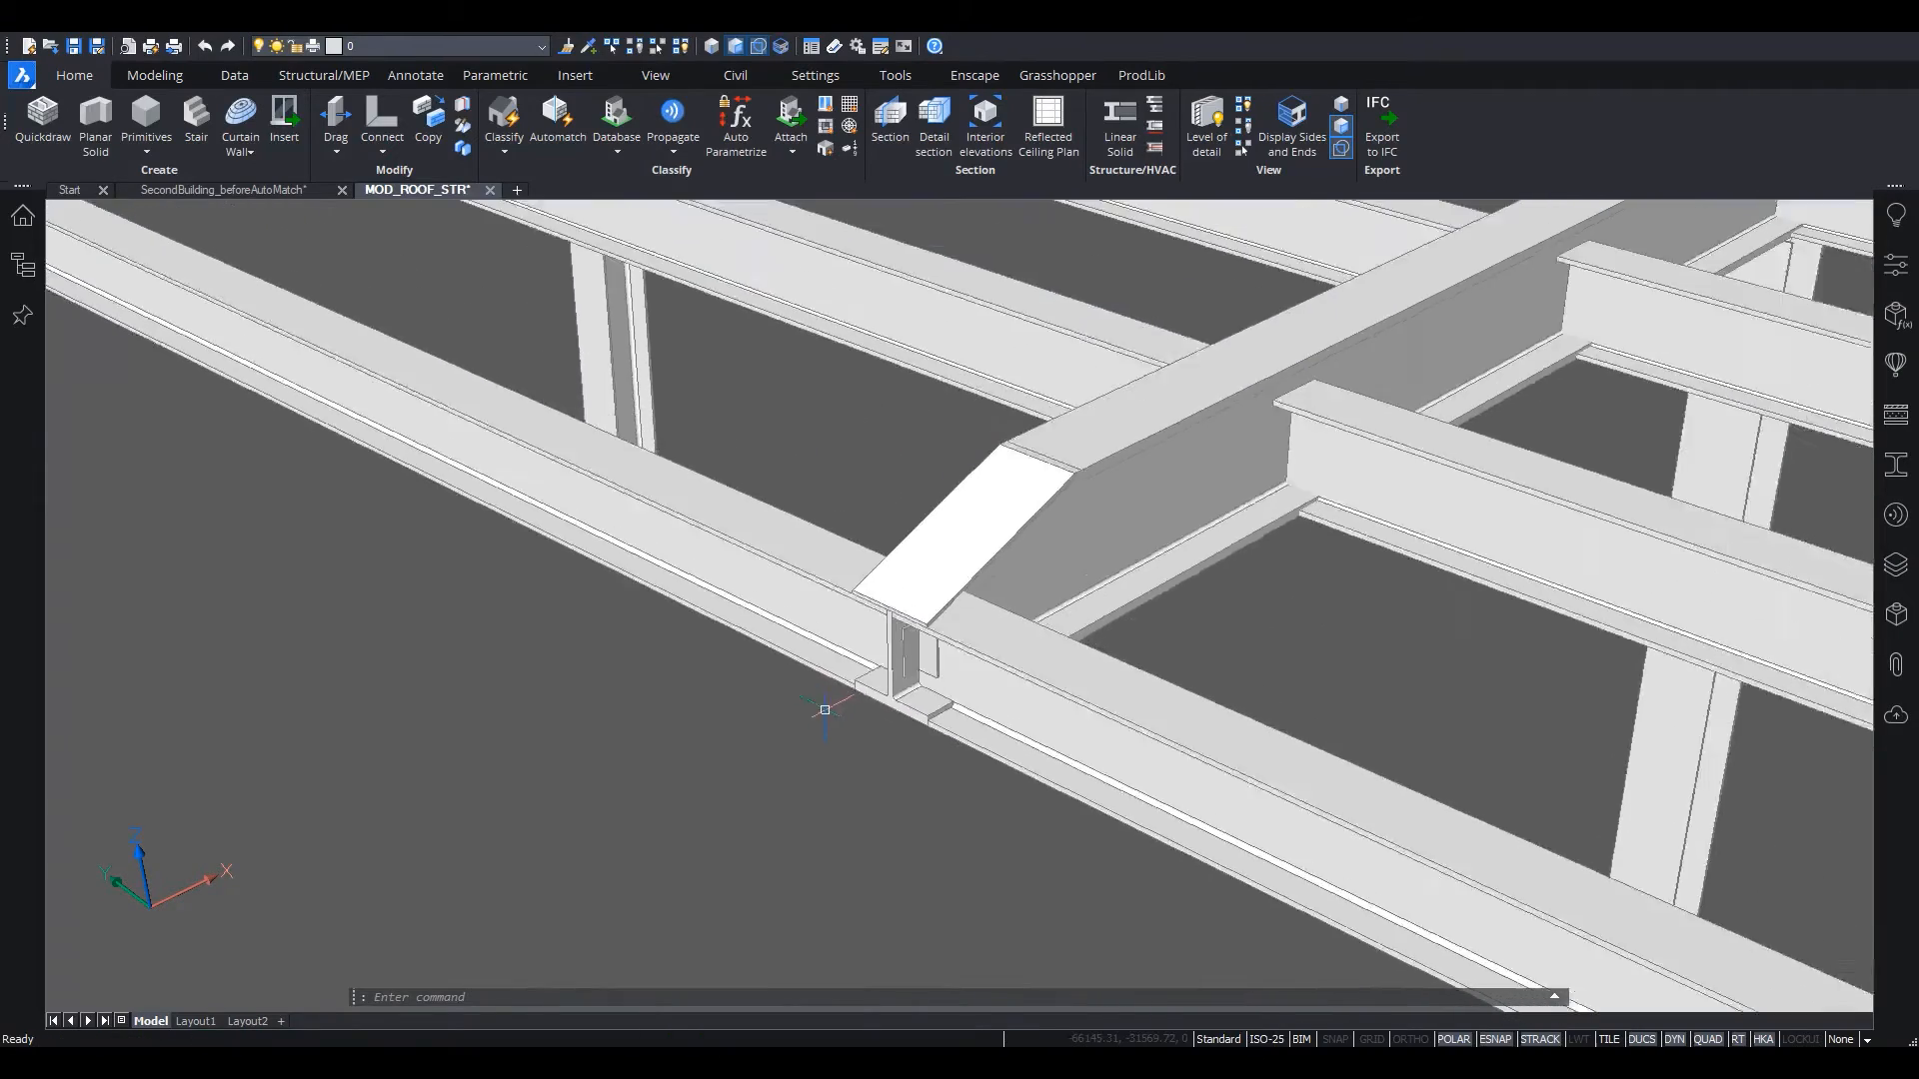
scroll(1017, 662, up, 3)
scroll(1017, 663, down, 5)
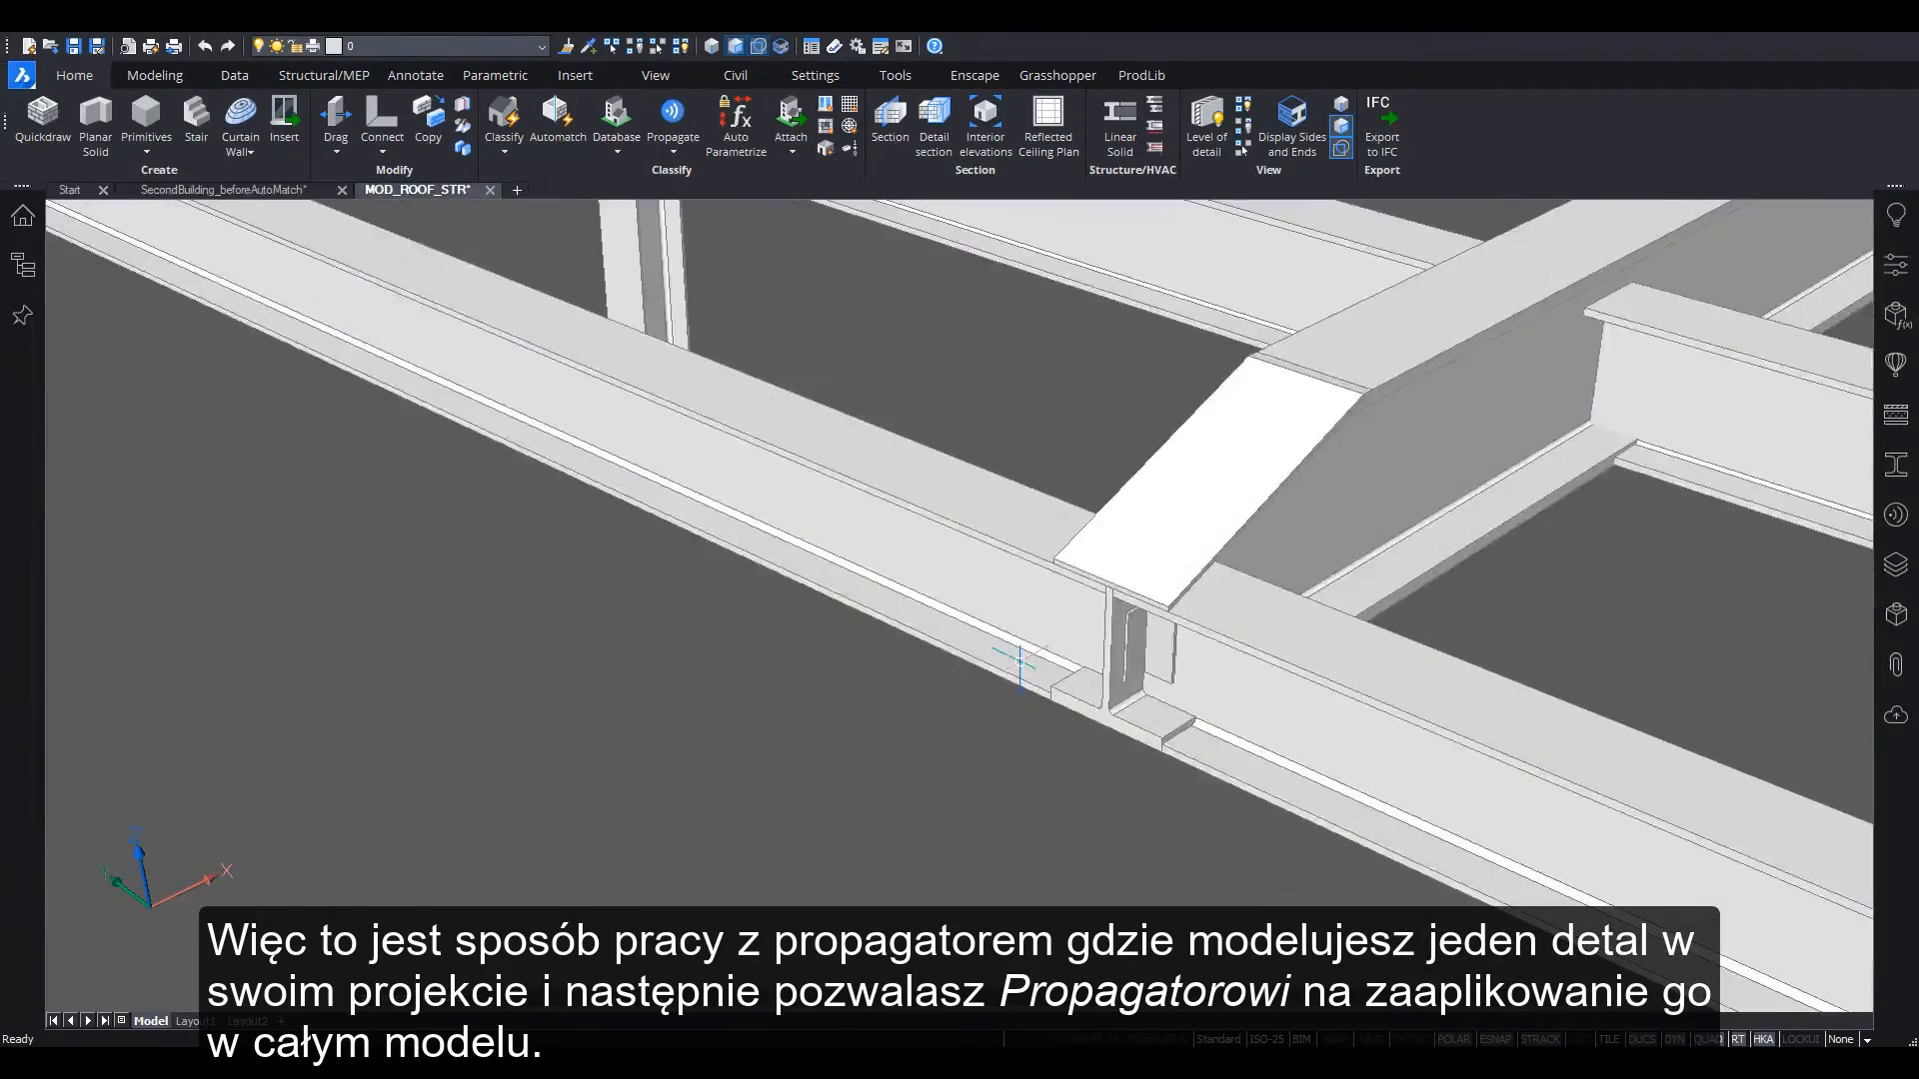
scroll(1019, 664, up, 4)
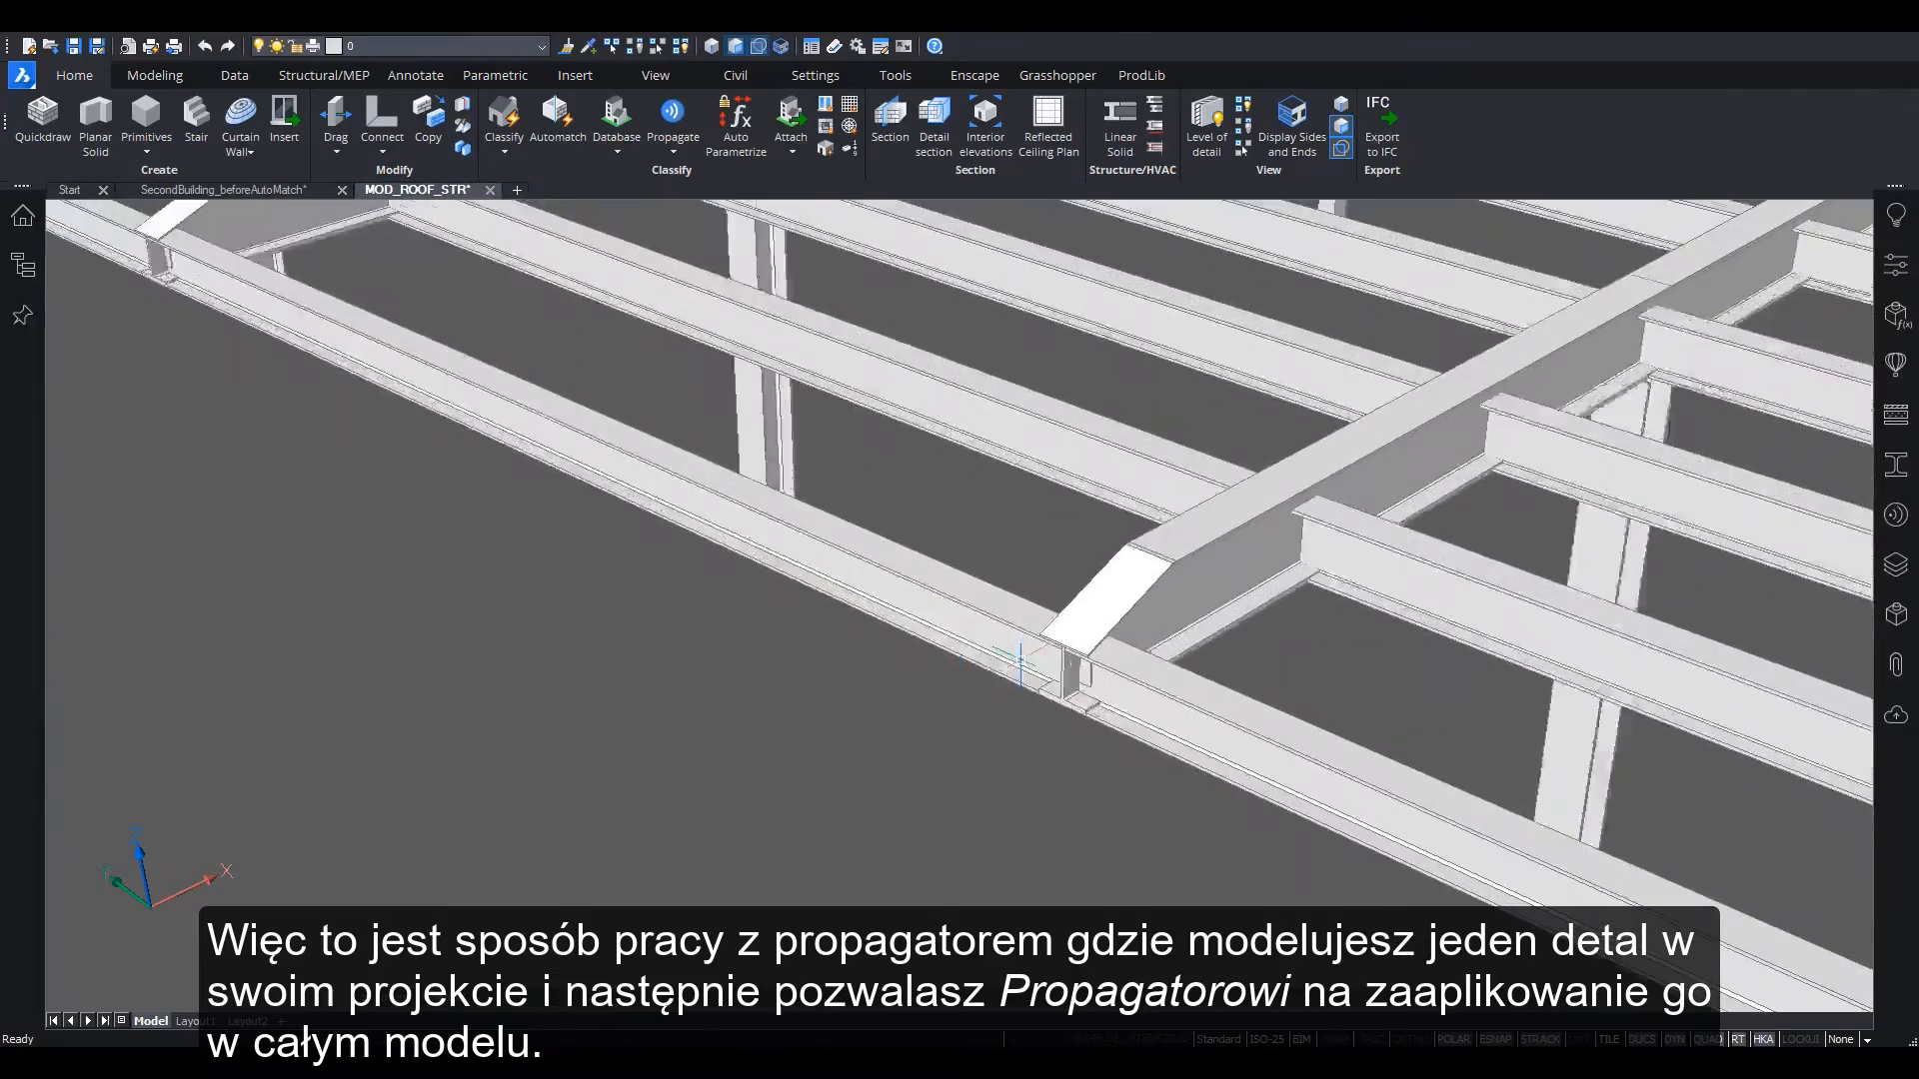
scroll(552, 660, down, 8)
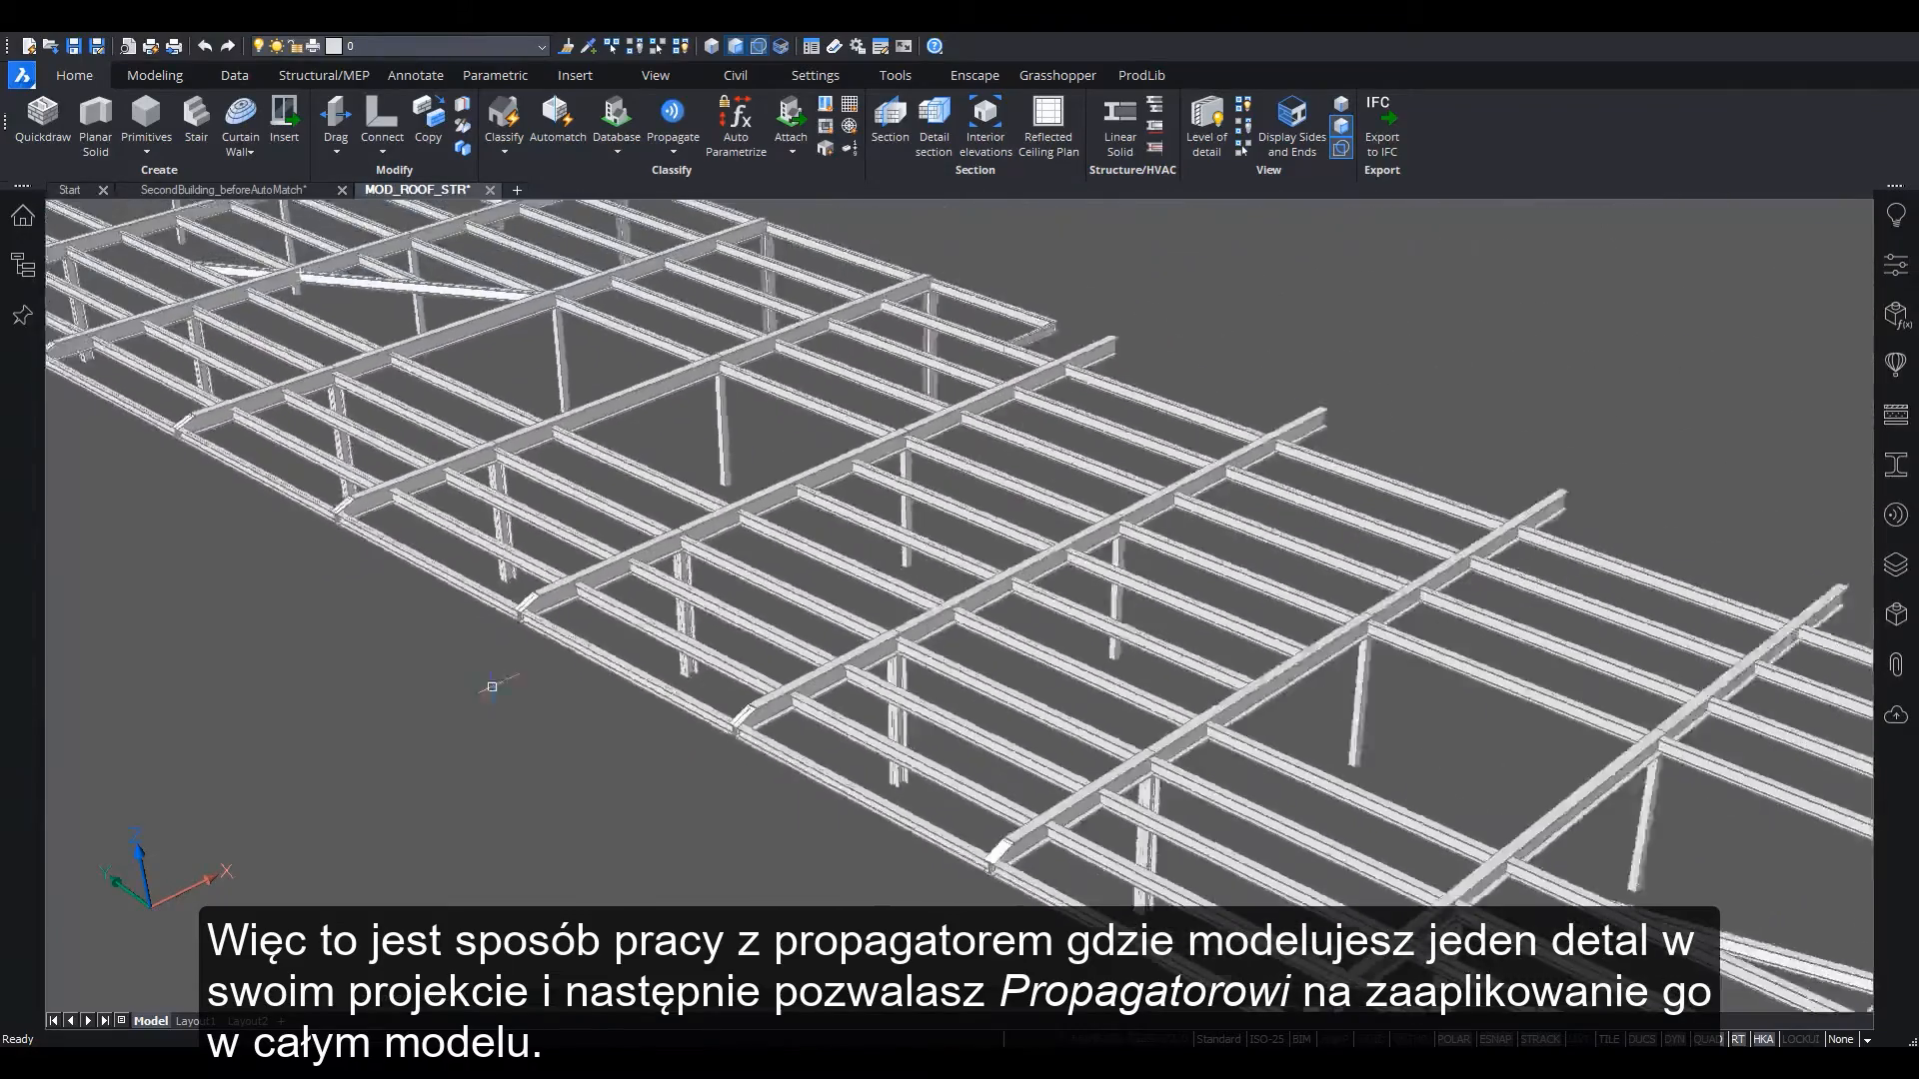
Go to the side beams at the roof edge and open the Side Beams-T3 detail from the HOK Struct library category
scroll(466, 702, down, 3)
middle_drag(466, 702, 100, 690)
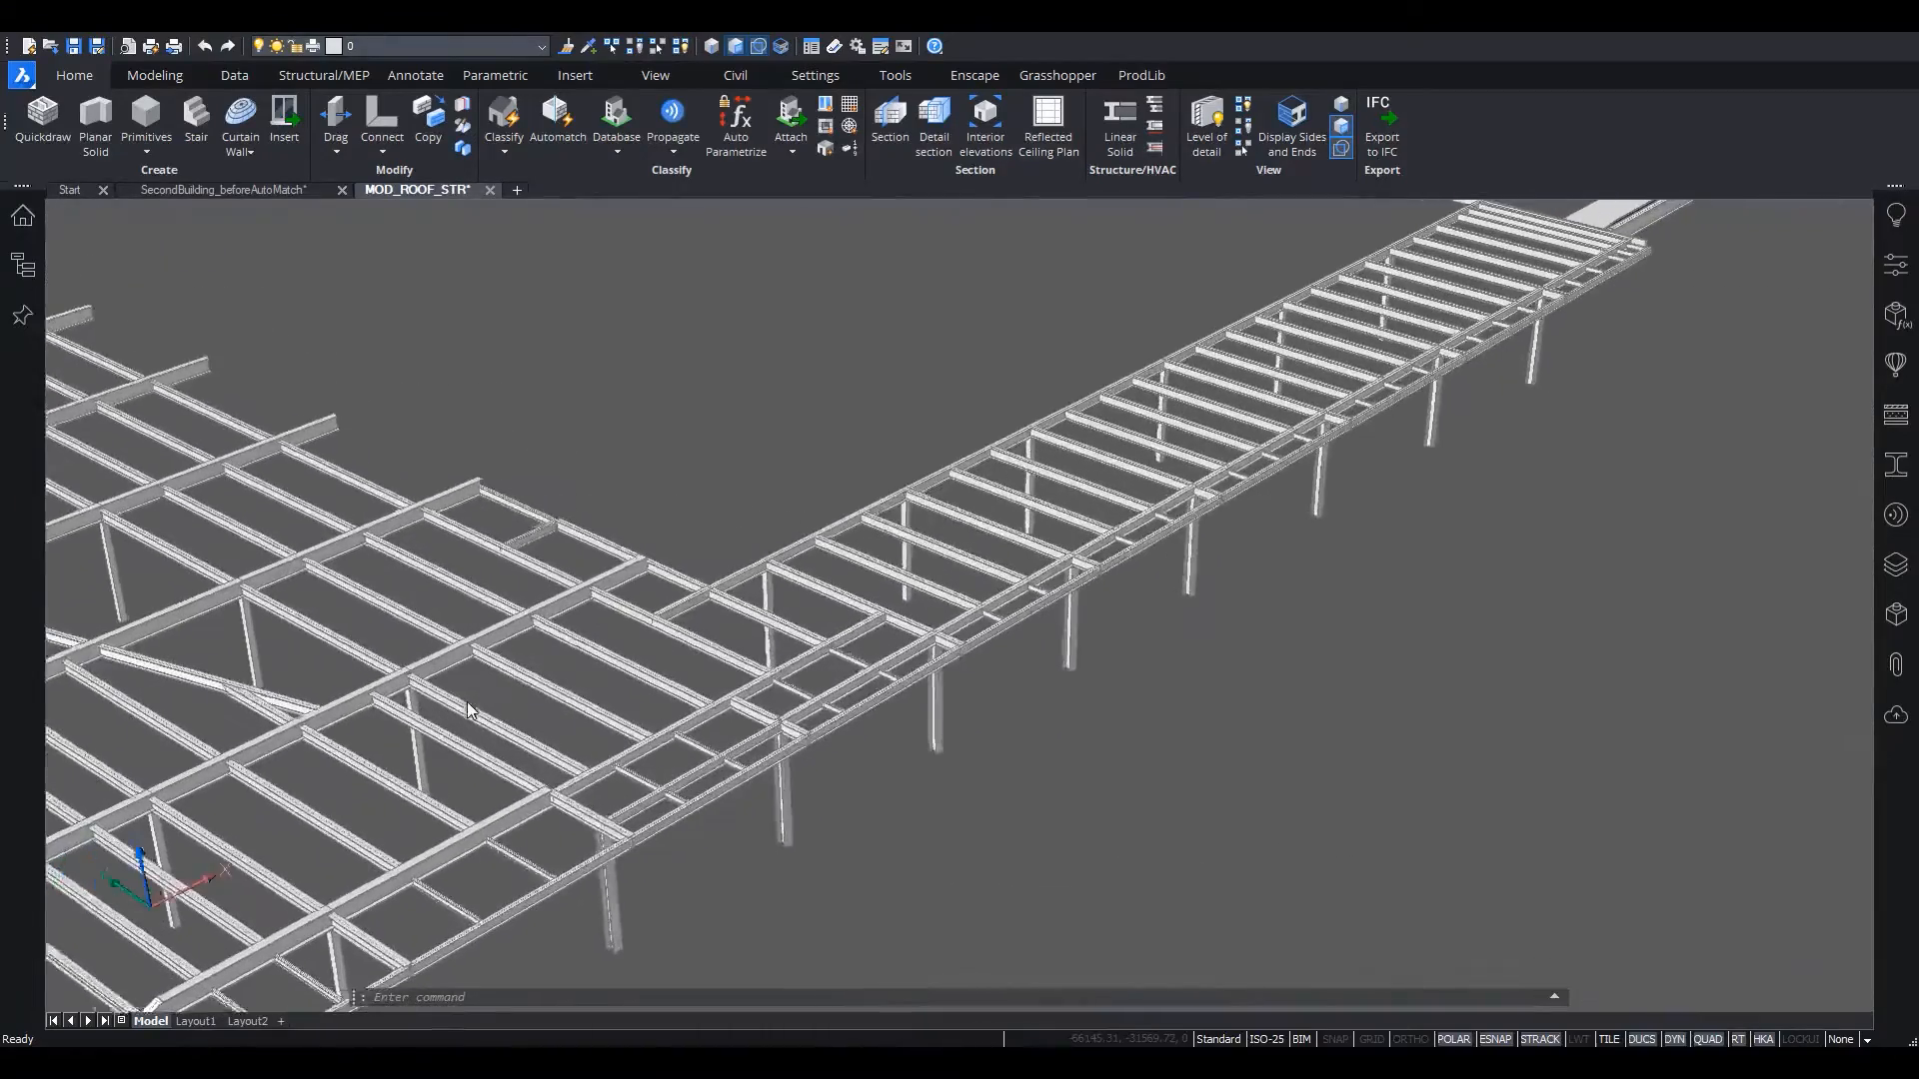
scroll(466, 703, up, 8)
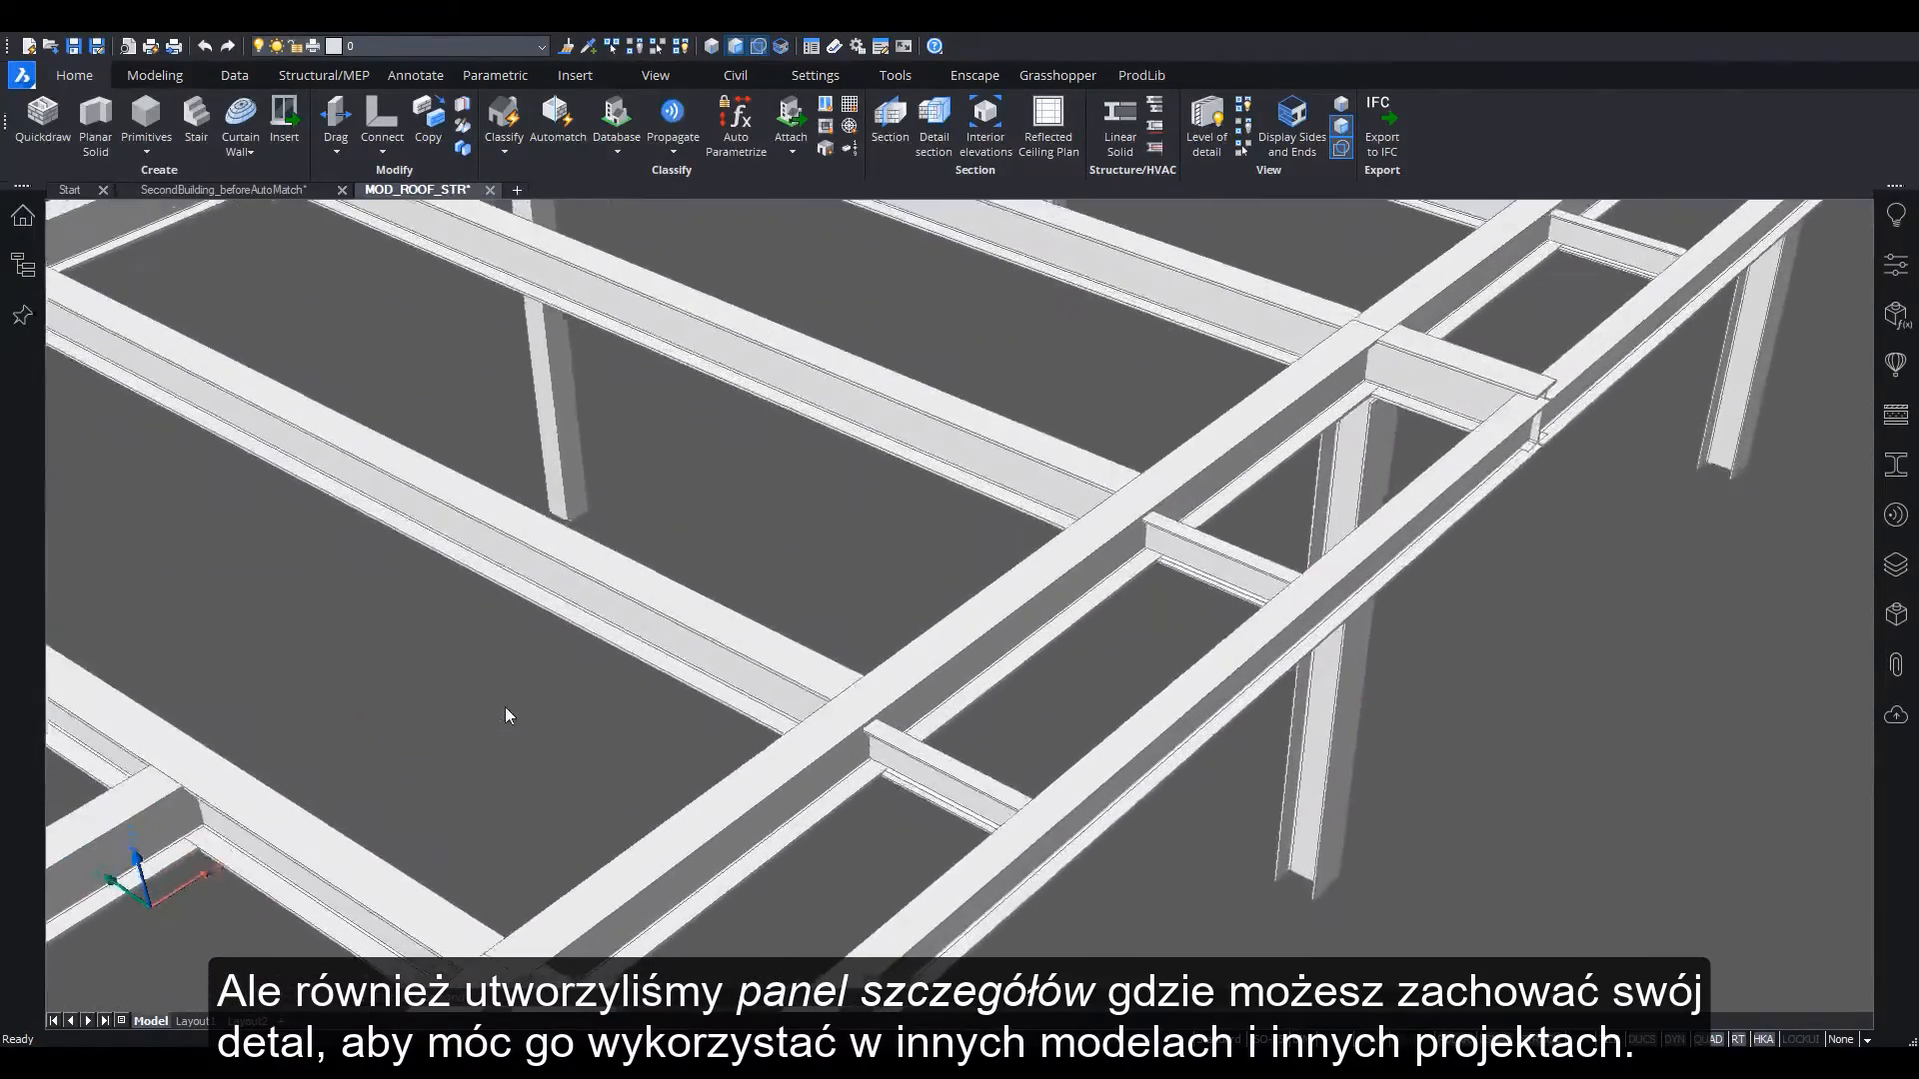
scroll(897, 671, up, 3)
shift+middle_drag(898, 672, 888, 604)
click(1896, 518)
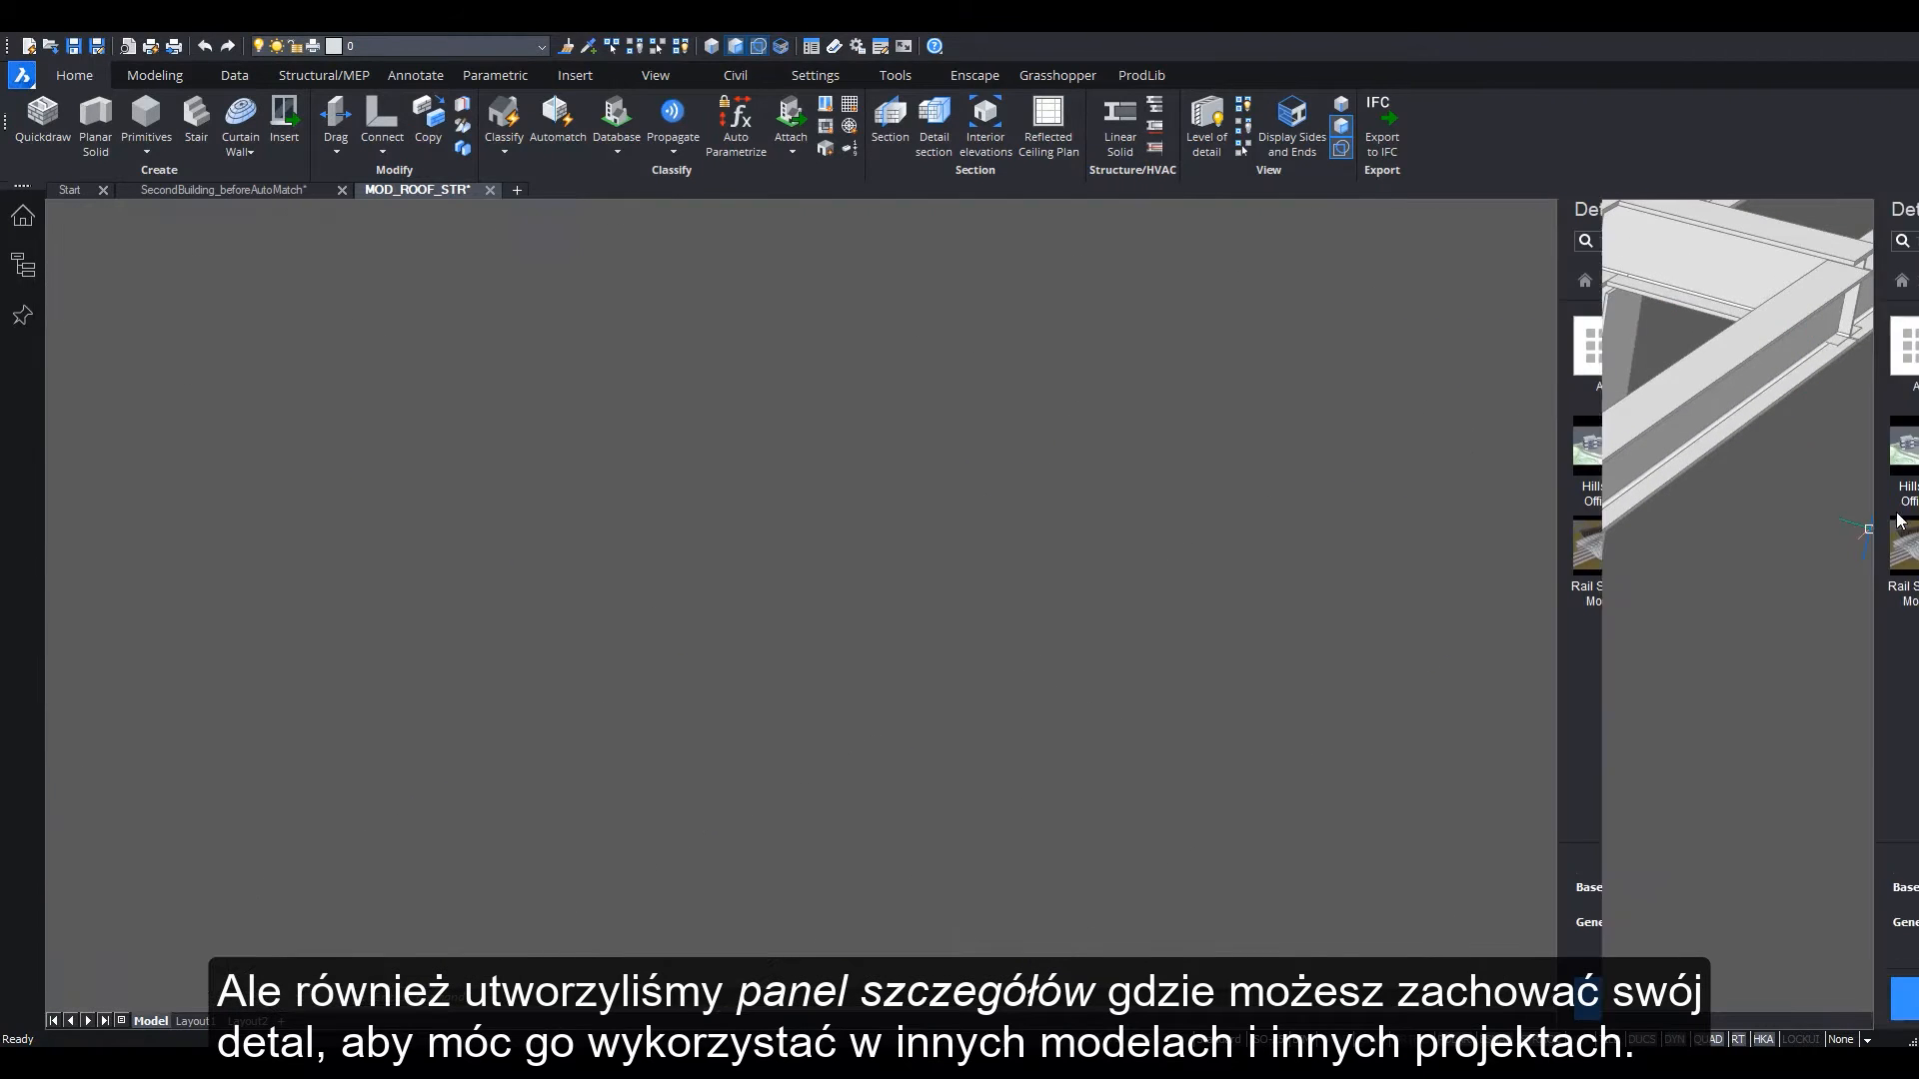
click(1687, 461)
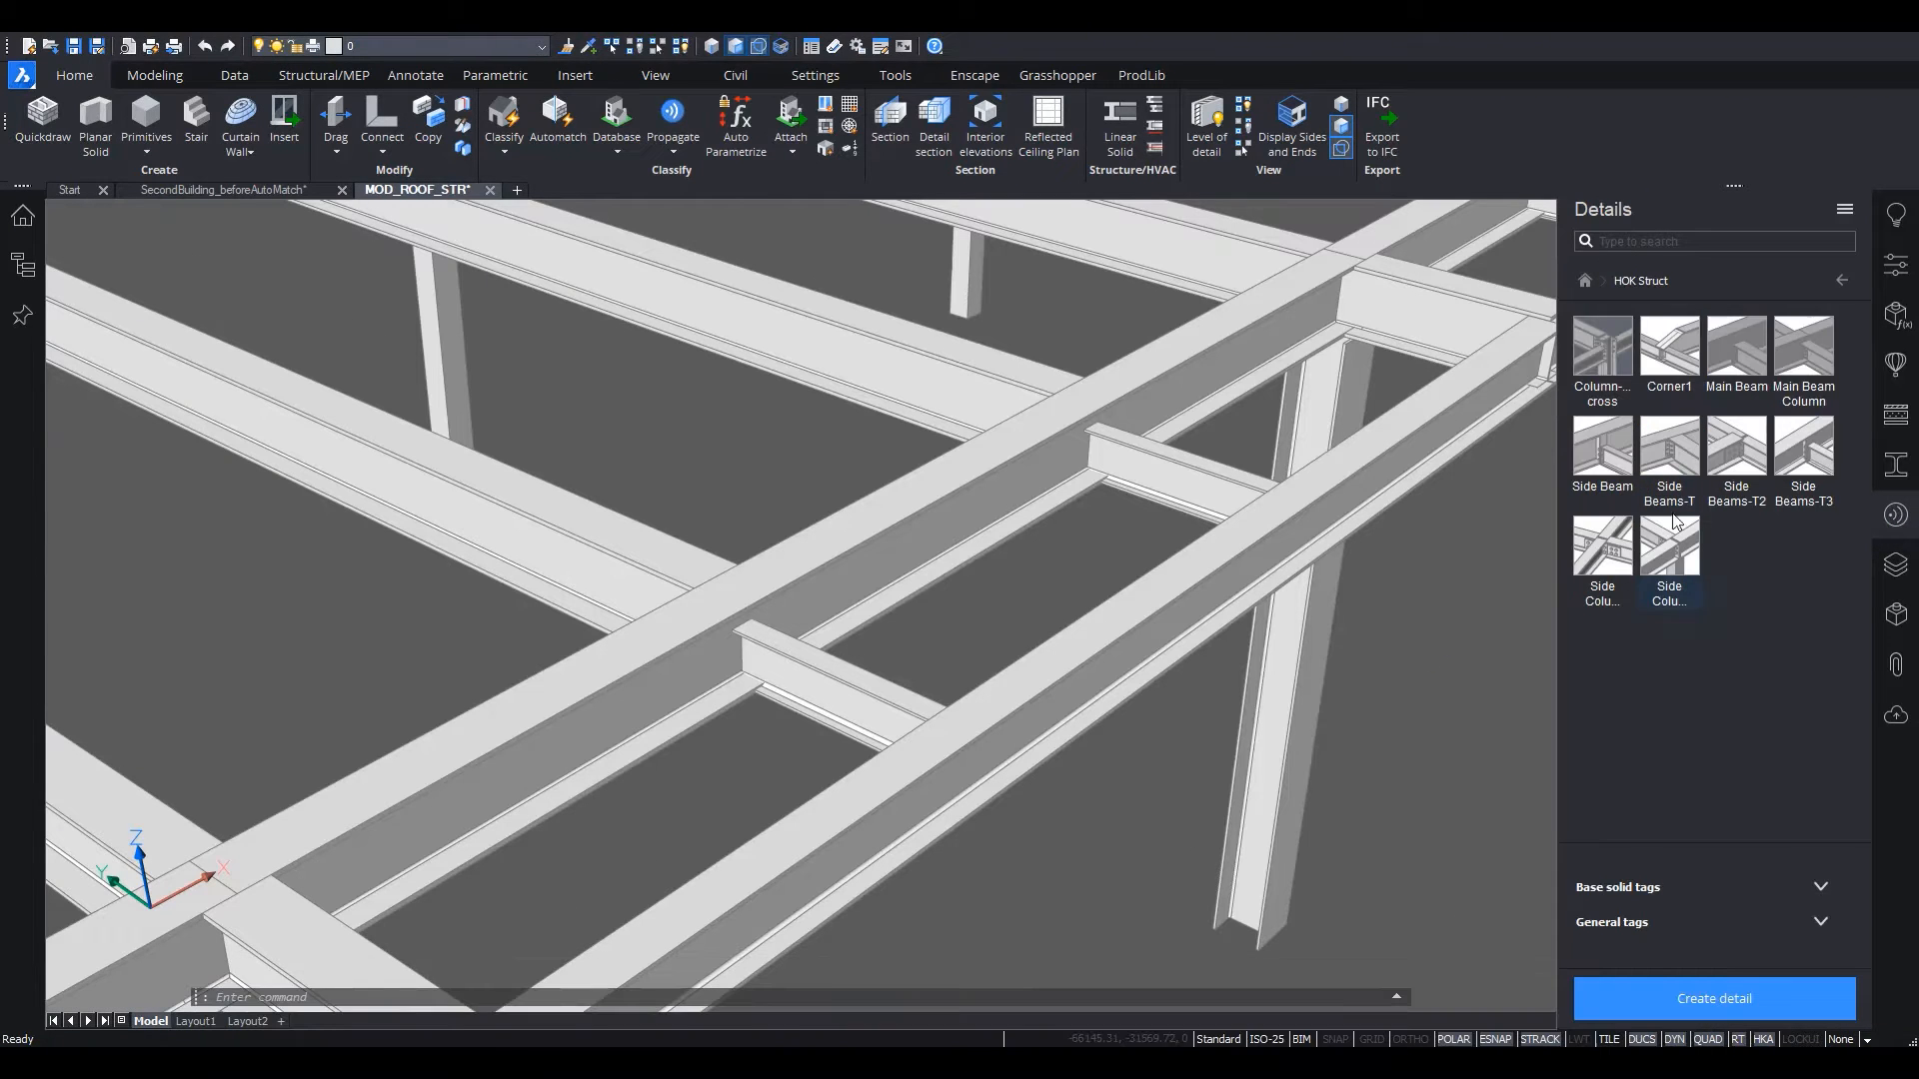
click(1812, 457)
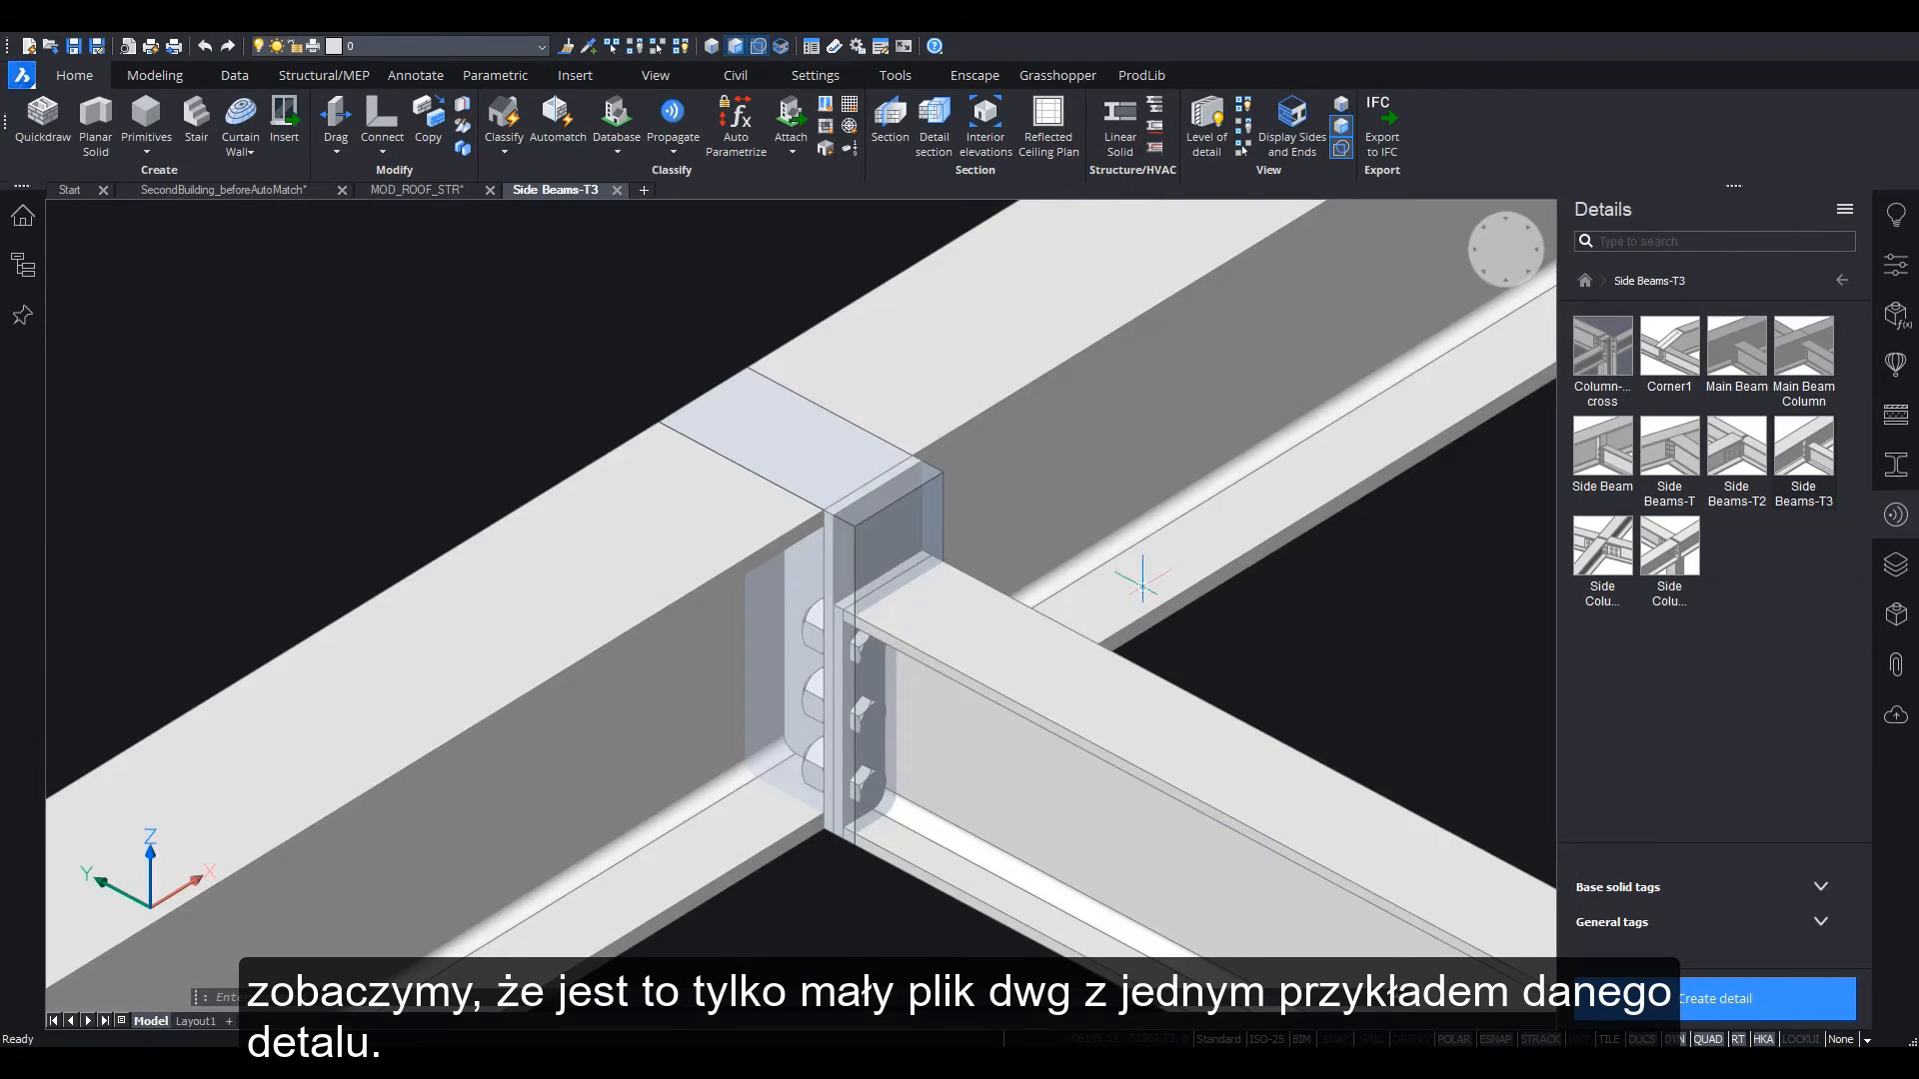
Examine the bolted plate connection in the Side Beams-T3 detail from several sides
scroll(1136, 576, down, 5)
mouse_move(1139, 577)
shift+middle_down()
mouse_move(1202, 564)
mouse_move(1204, 540)
shift+middle_up()
scroll(879, 490, up, 6)
shift+middle_drag(870, 492, 1112, 563)
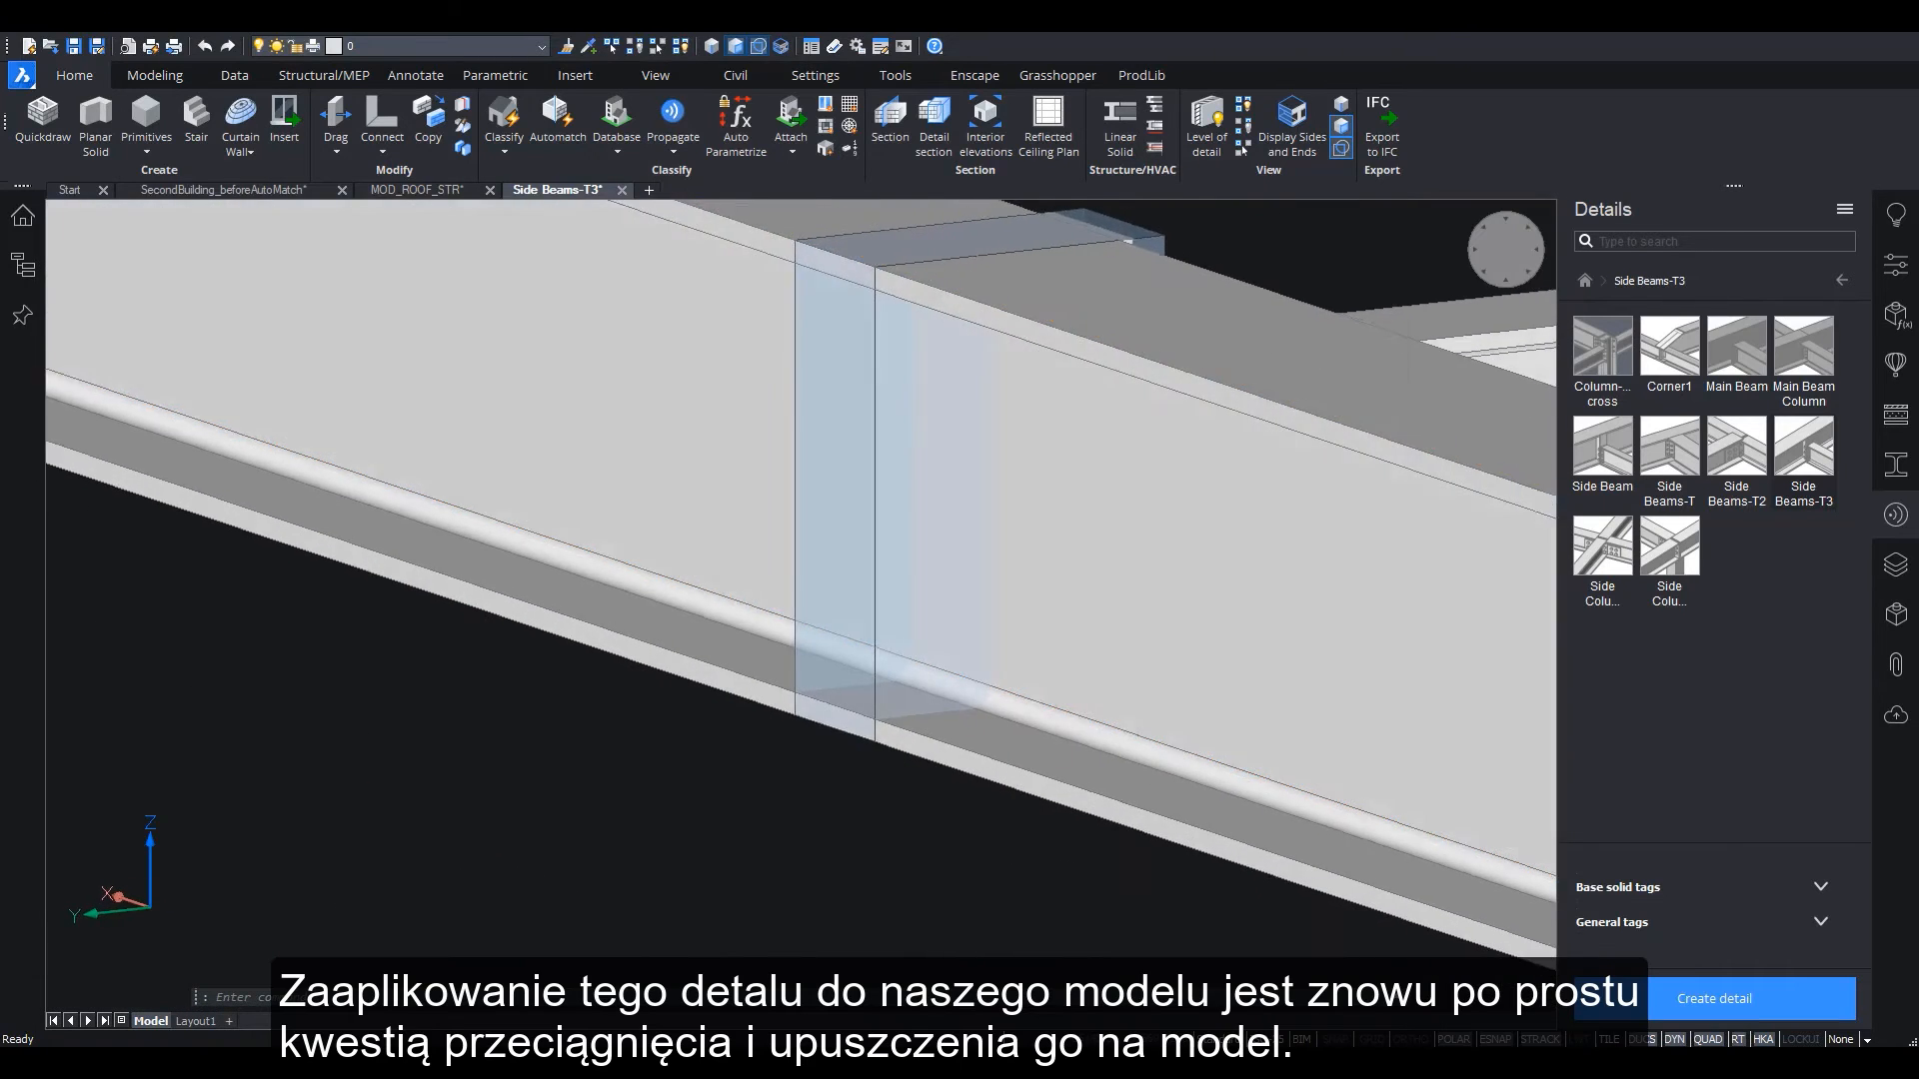
shift+middle_drag(1119, 568, 828, 660)
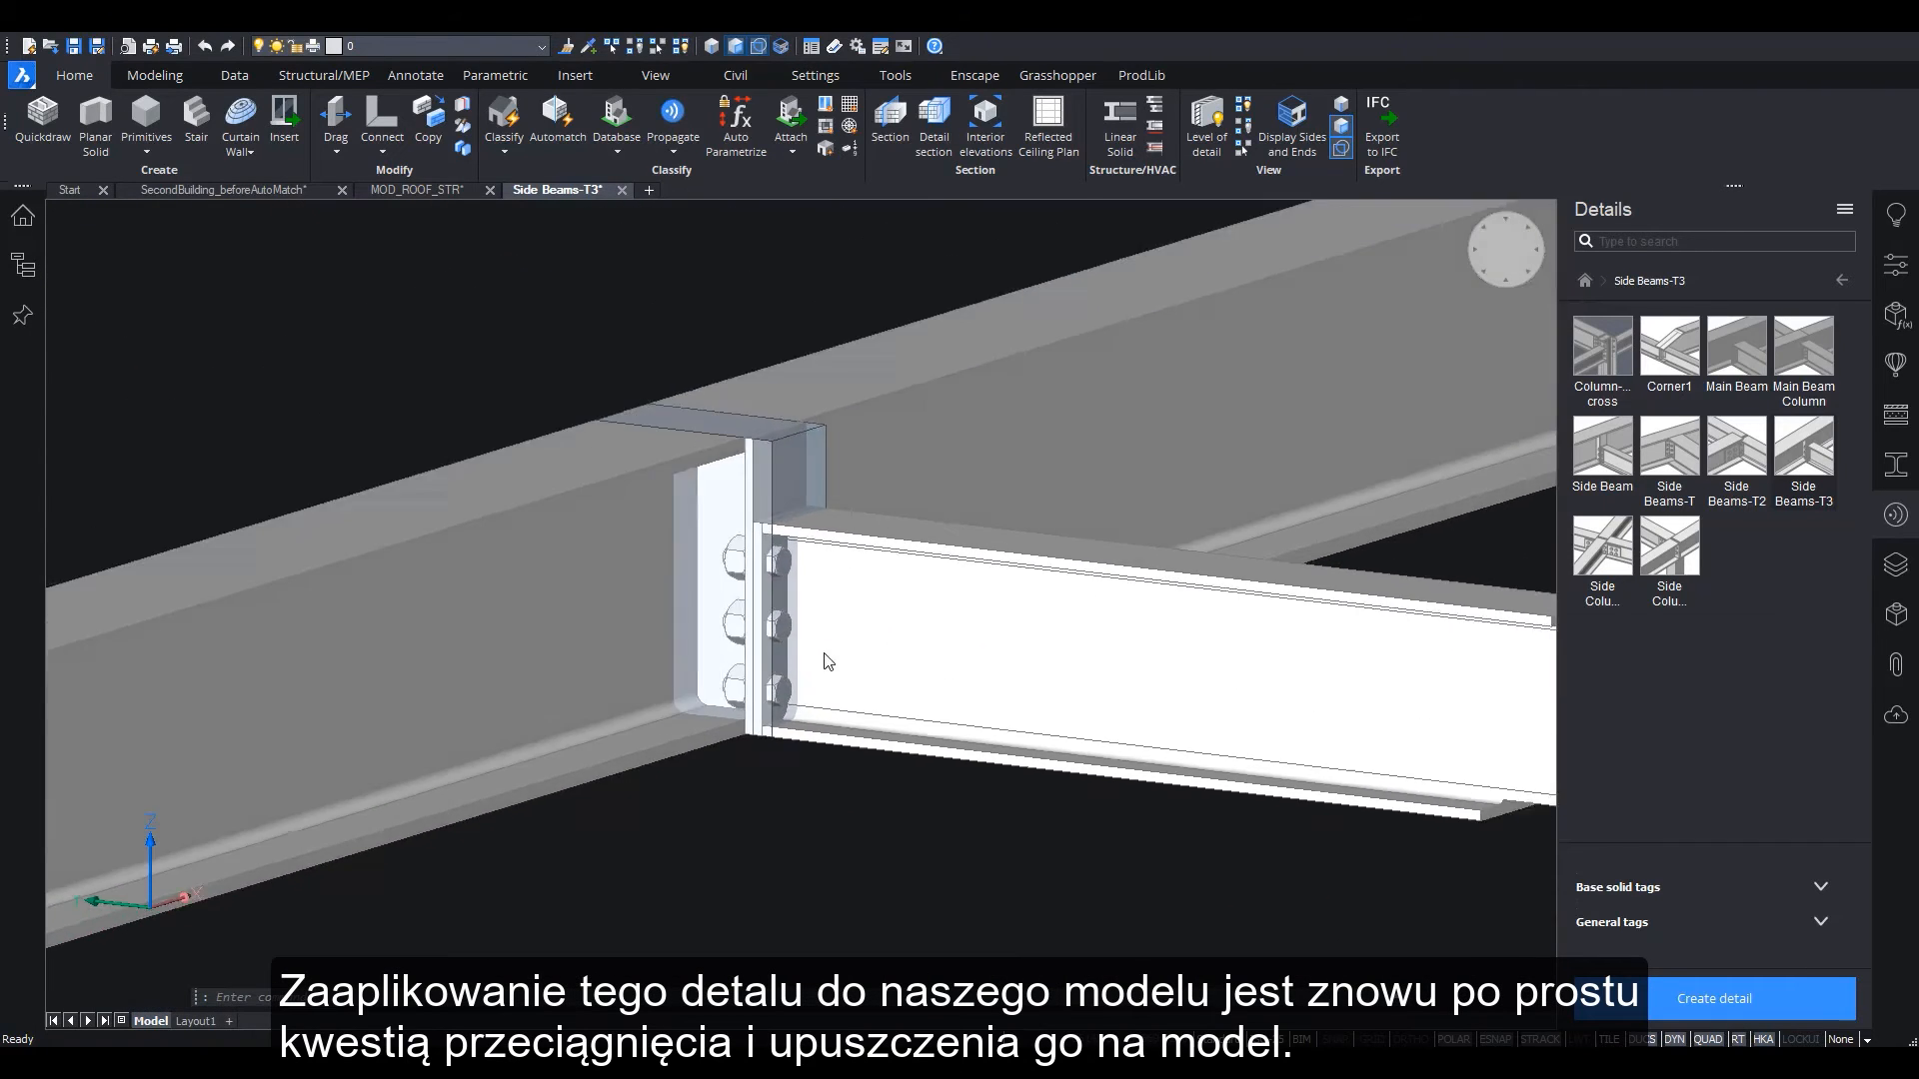
scroll(827, 661, down, 4)
Return to the MOD_ROOF_STR drawing, propagate the Side Beams-T3 library detail, and apply it to all suggested joints
click(445, 195)
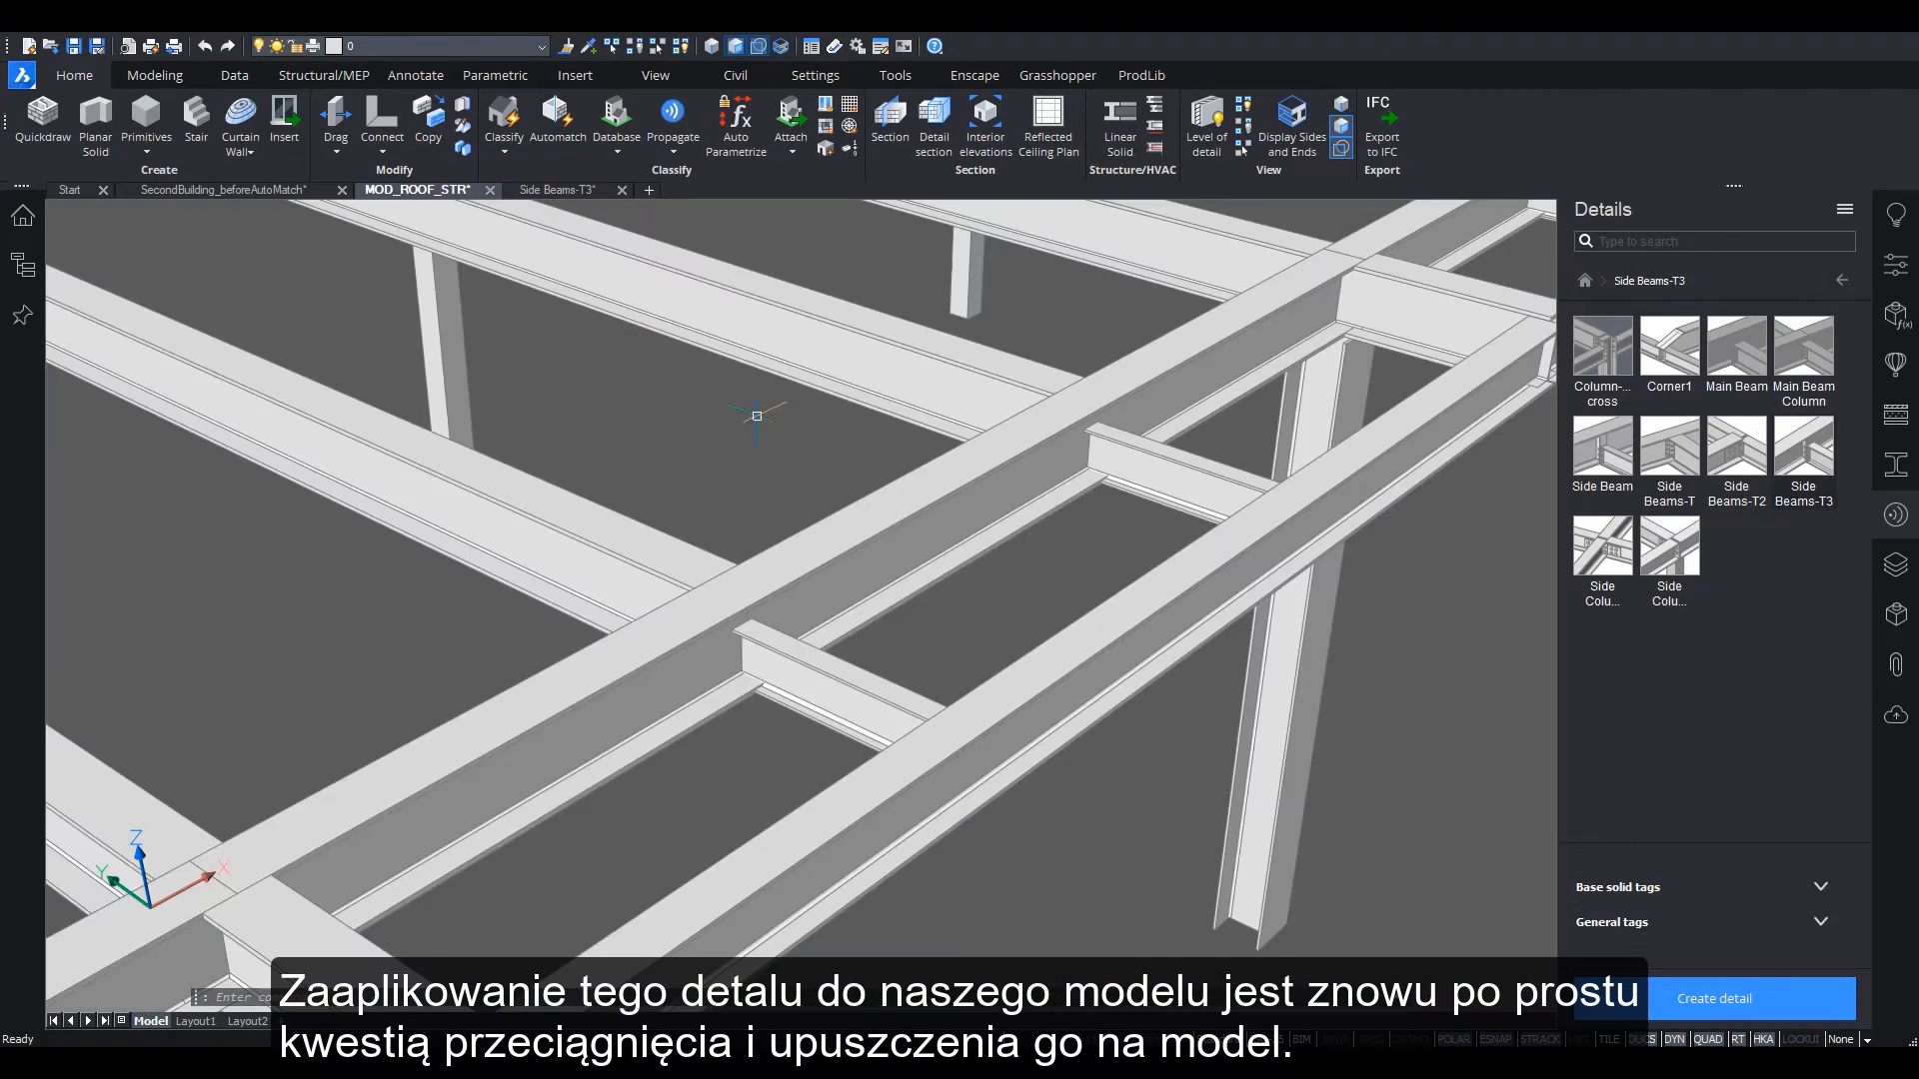
shift+middle_drag(756, 415, 760, 406)
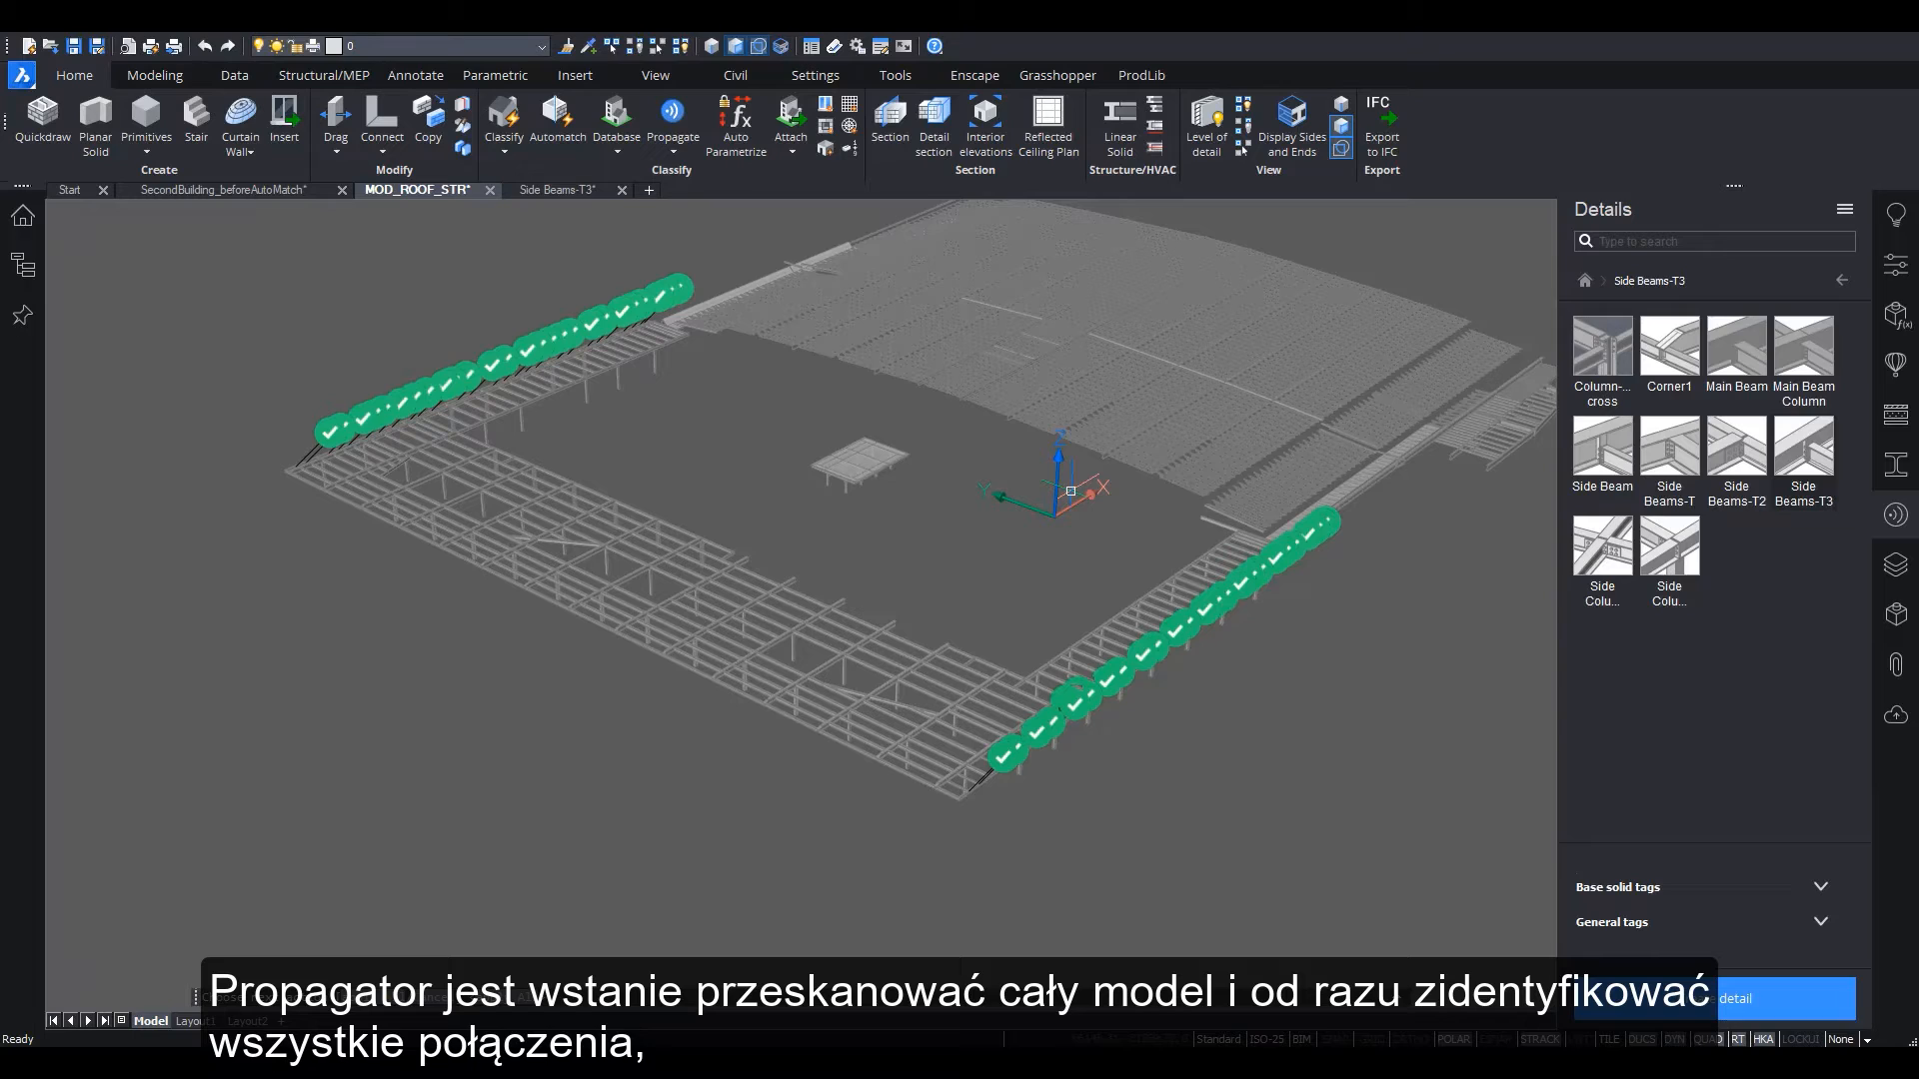
scroll(914, 750, up, 5)
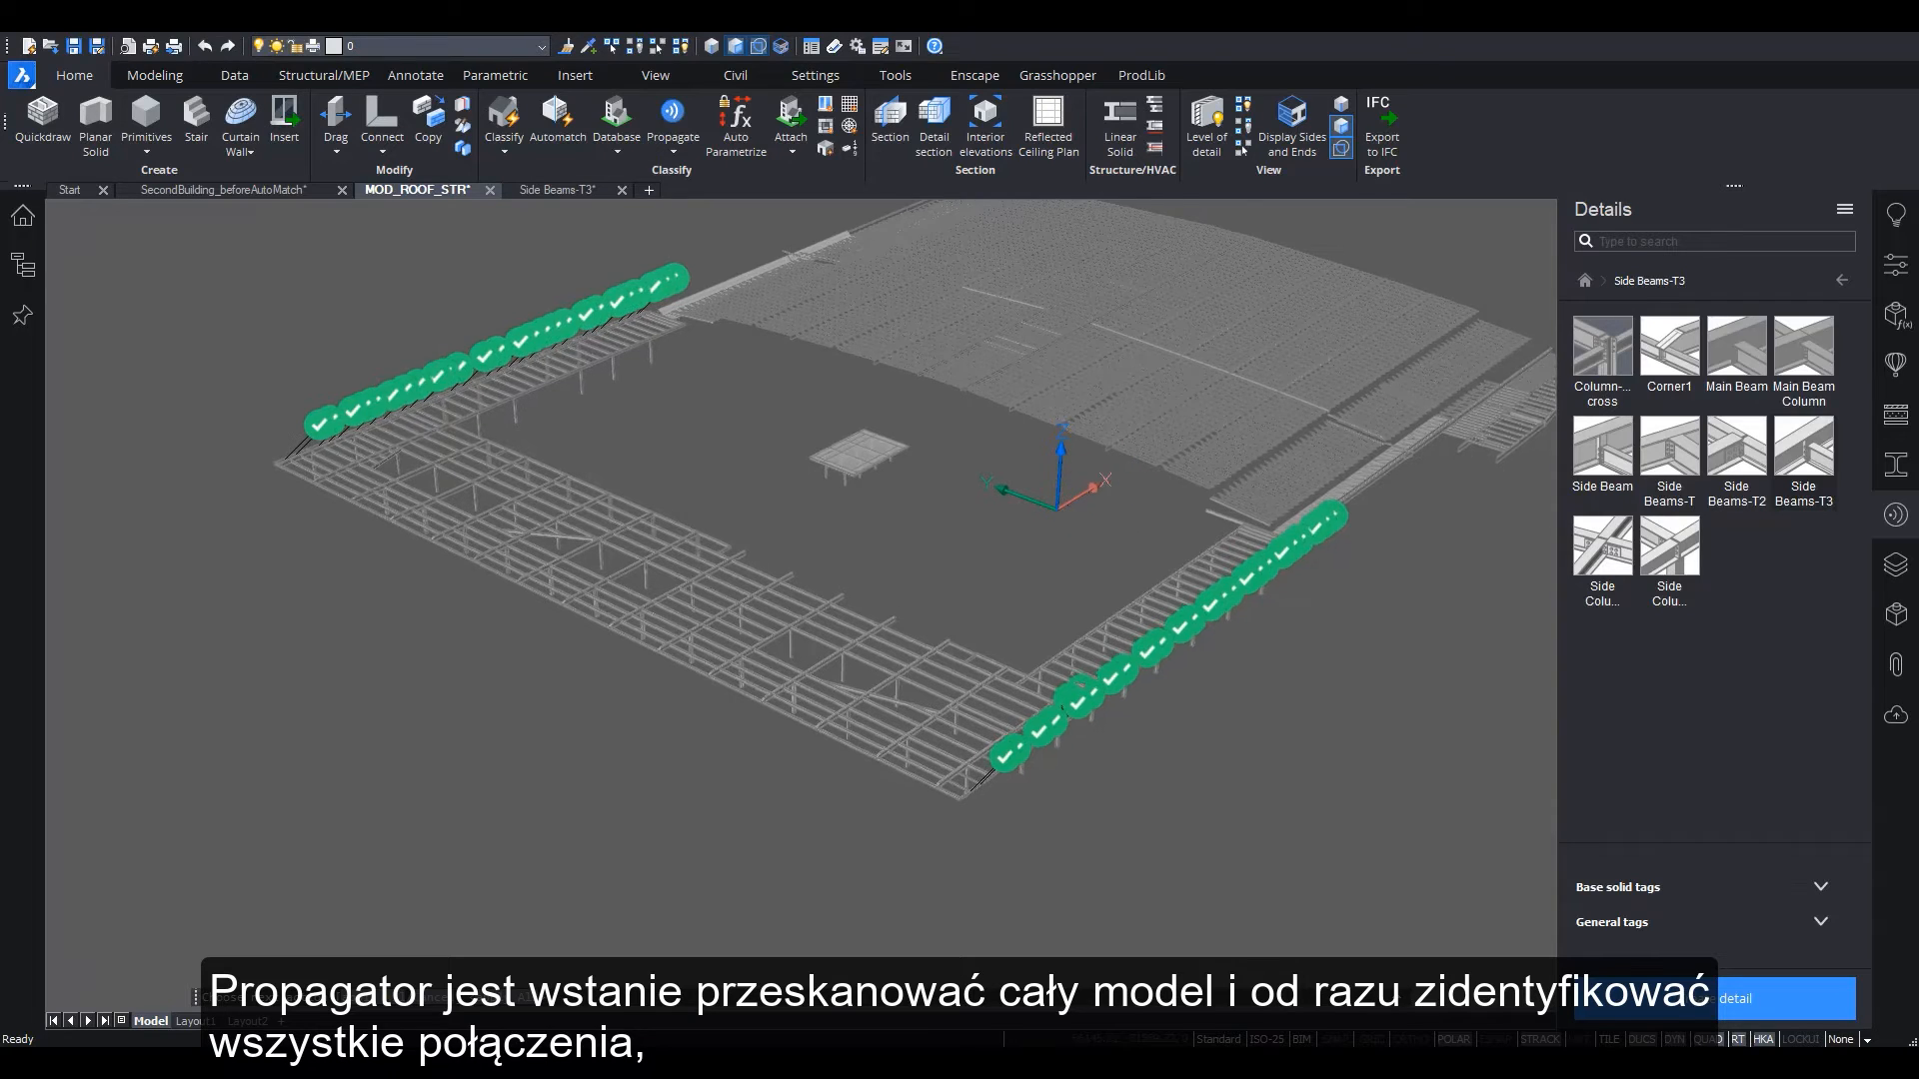
scroll(999, 650, up, 8)
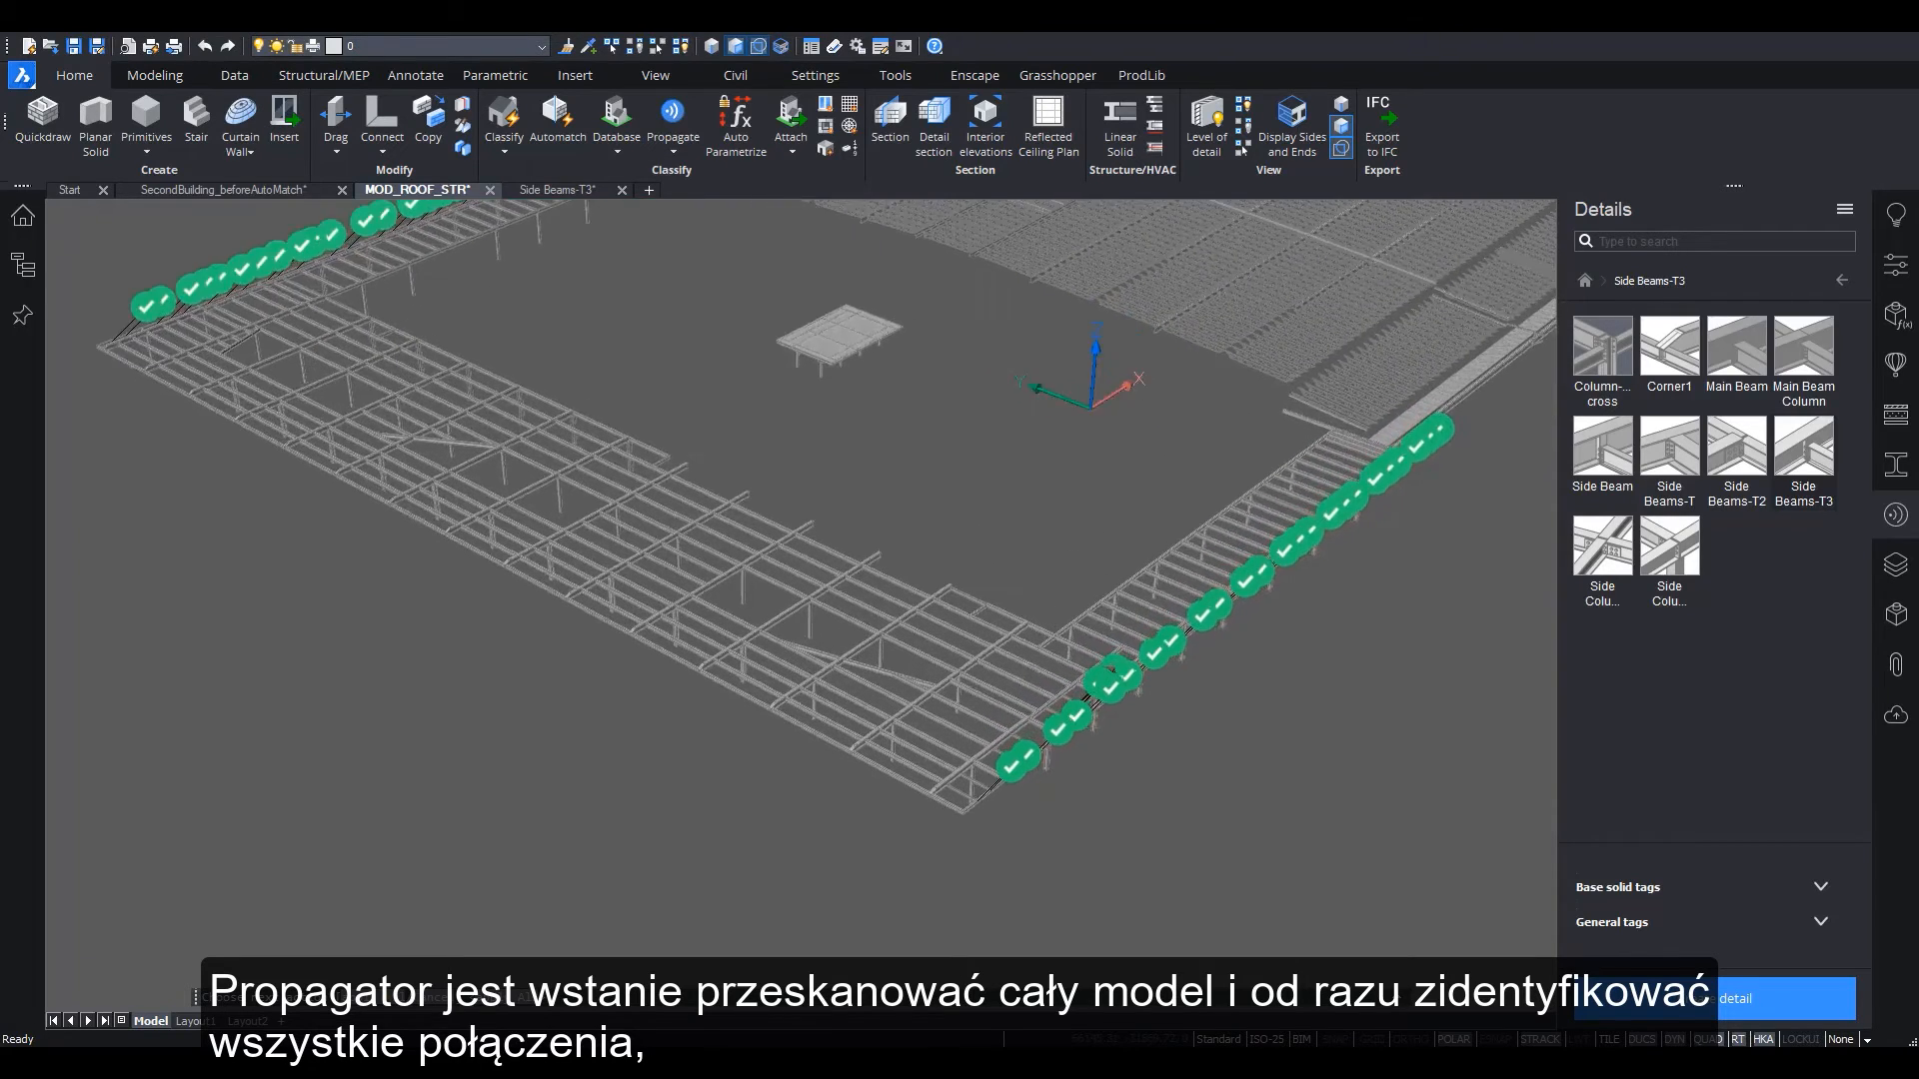
scroll(899, 600, up, 8)
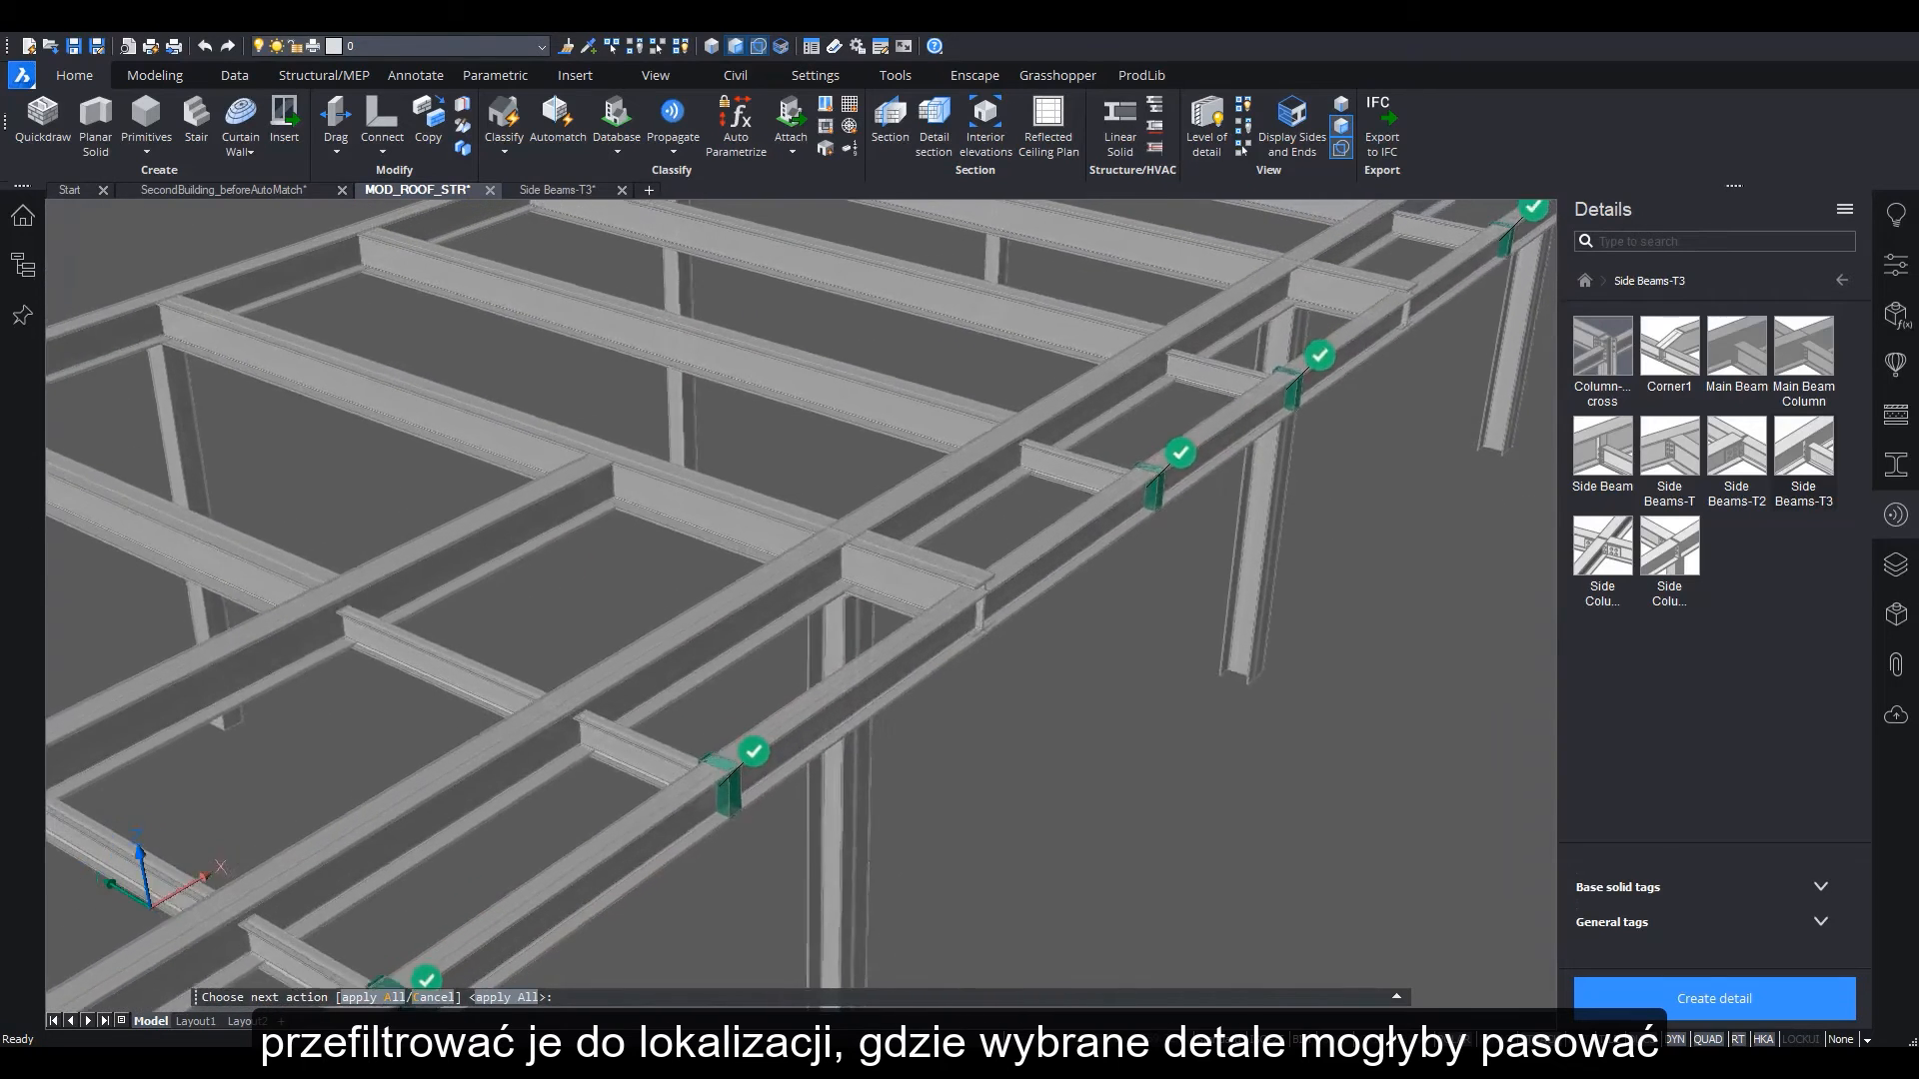
scroll(1087, 742, up, 8)
key(Return)
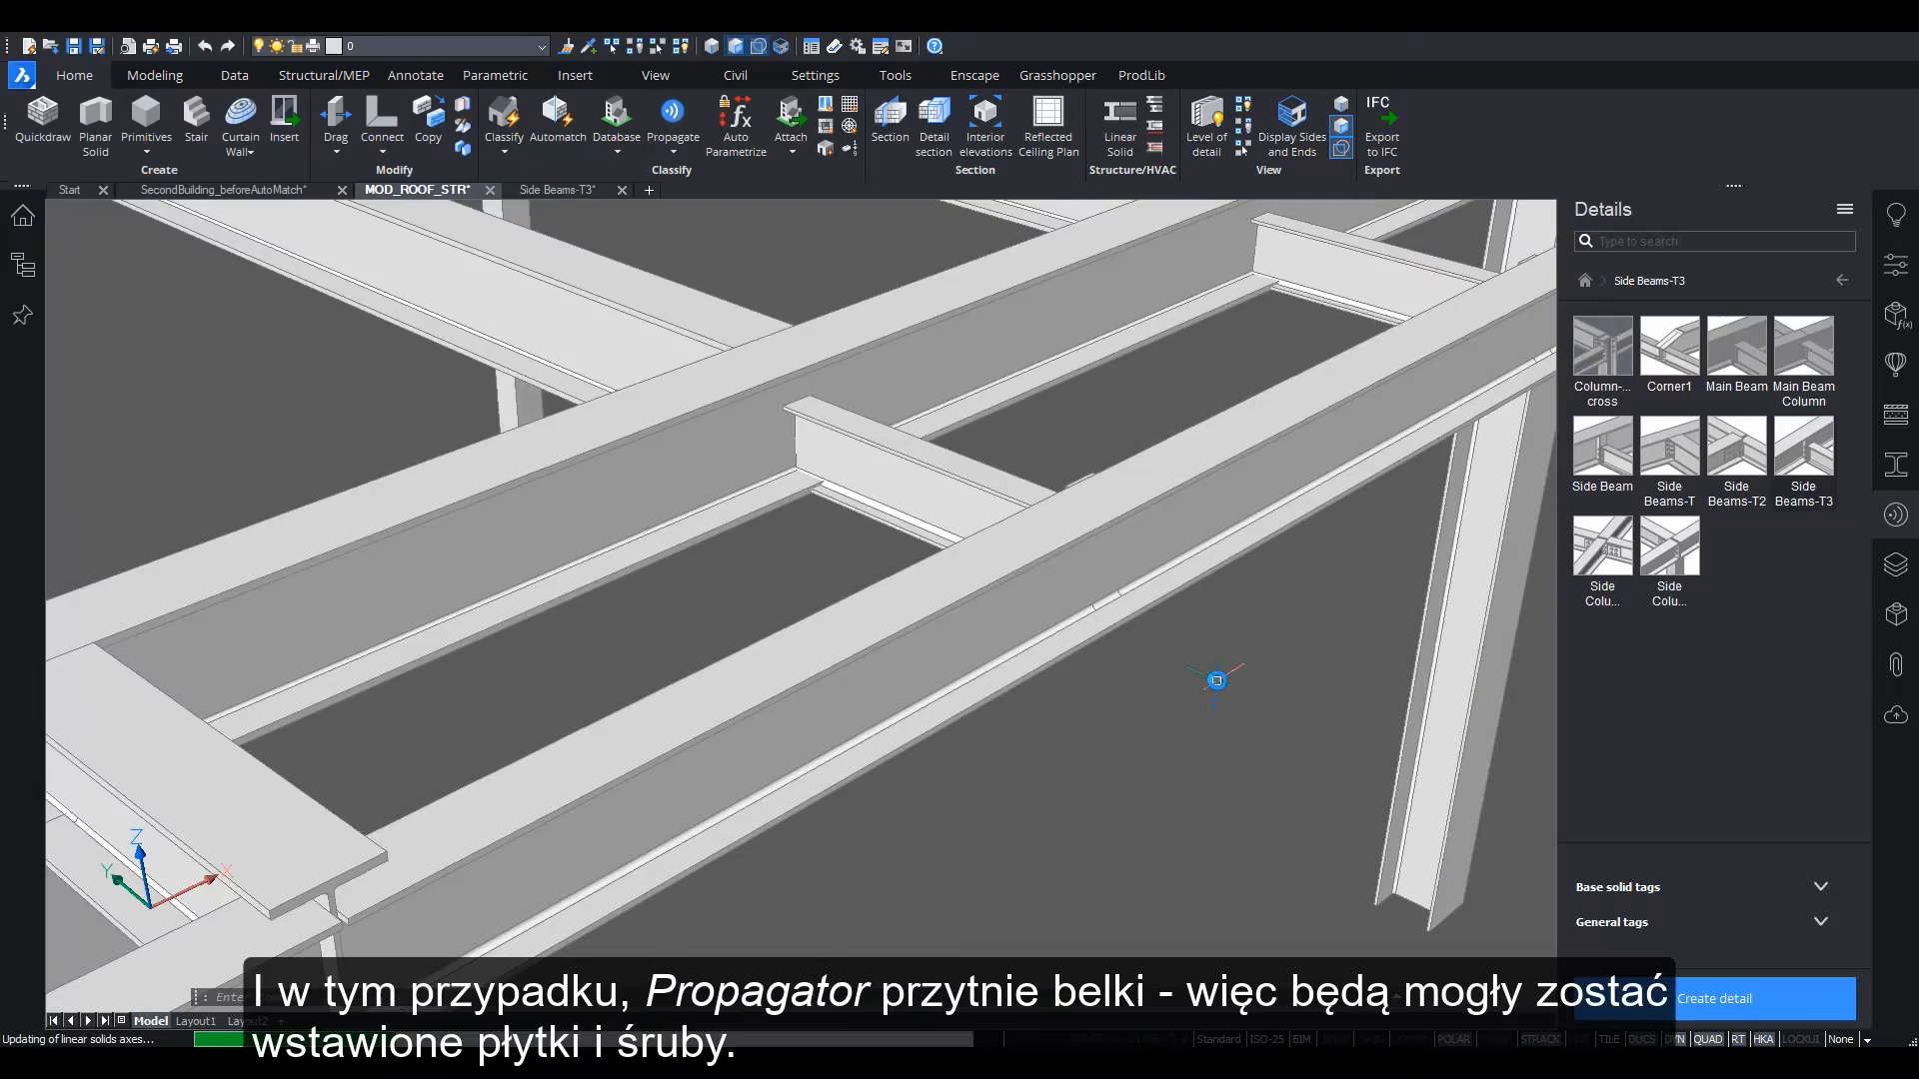
Inspect the propagated side beam connections along the roof edge, close up and from a distance
shift+middle_drag(1110, 528, 738, 598)
scroll(740, 604, down, 10)
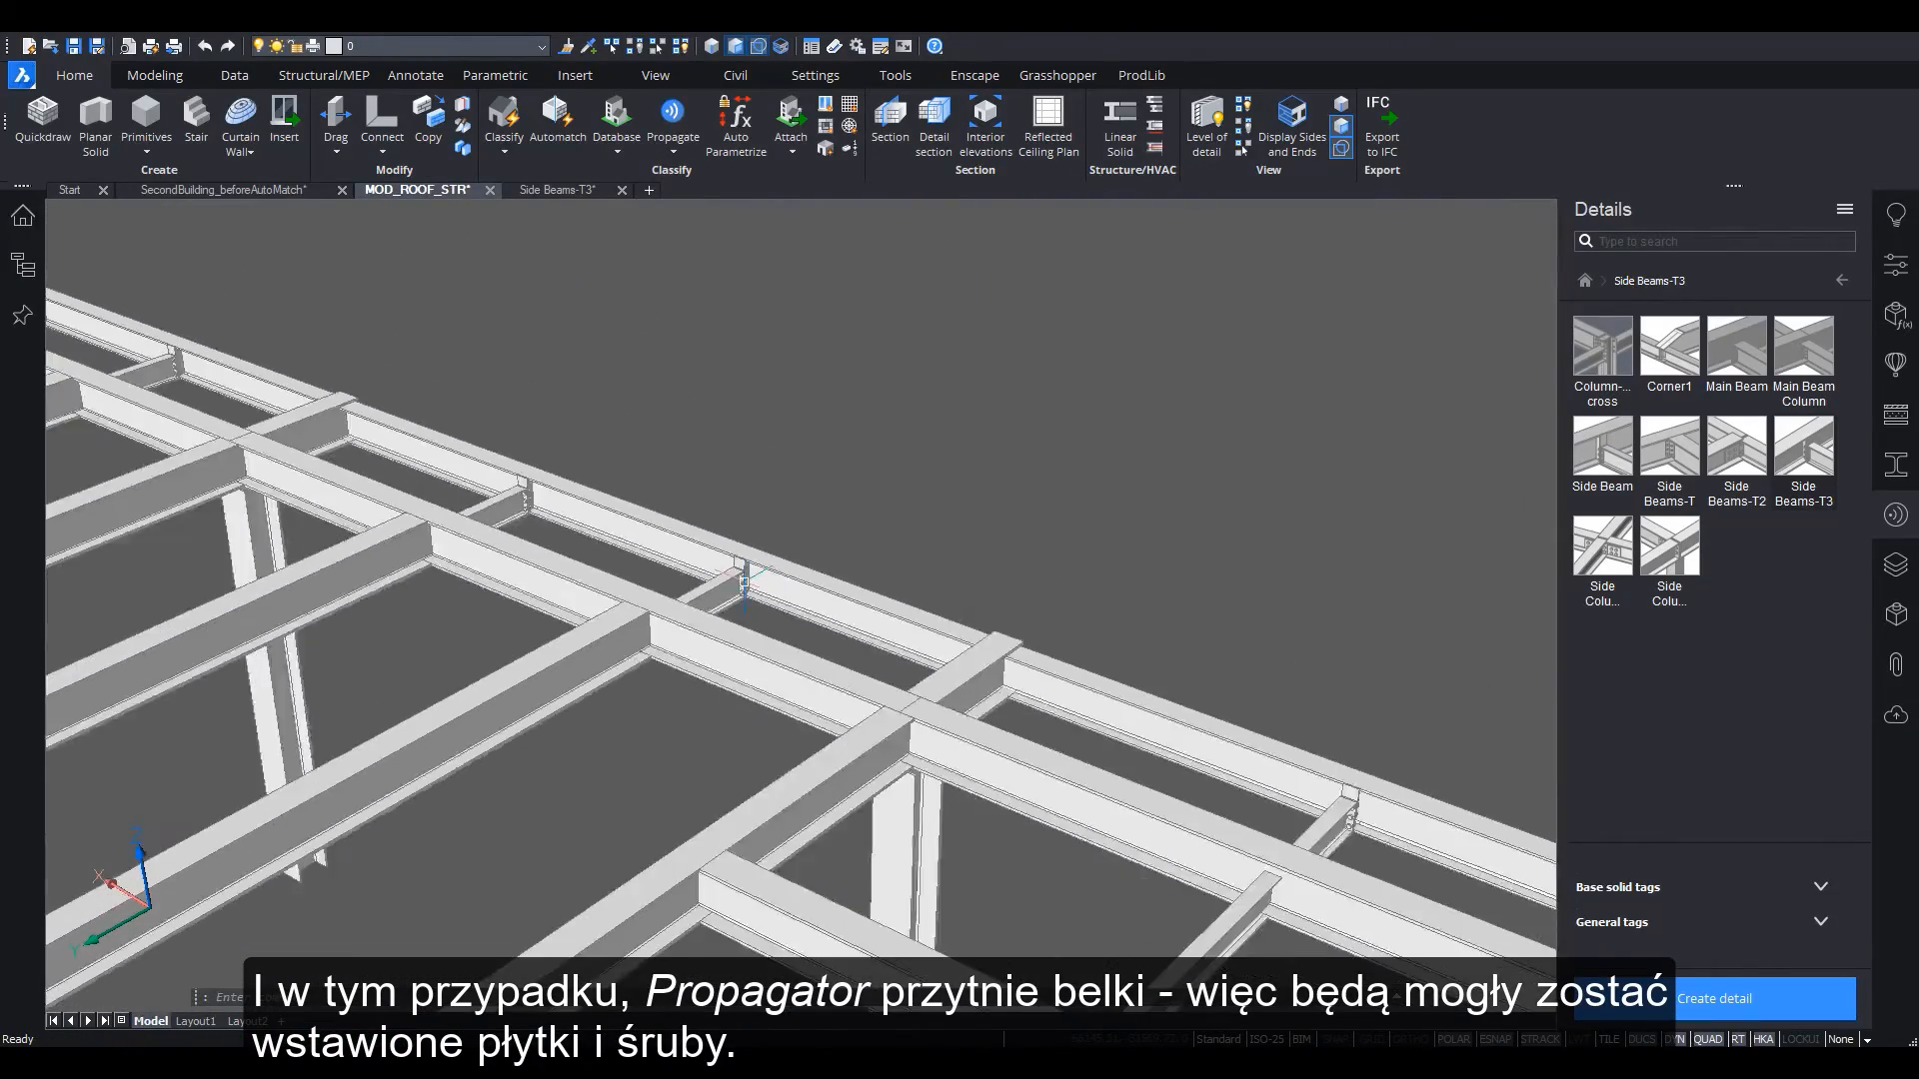
scroll(539, 355, down, 2)
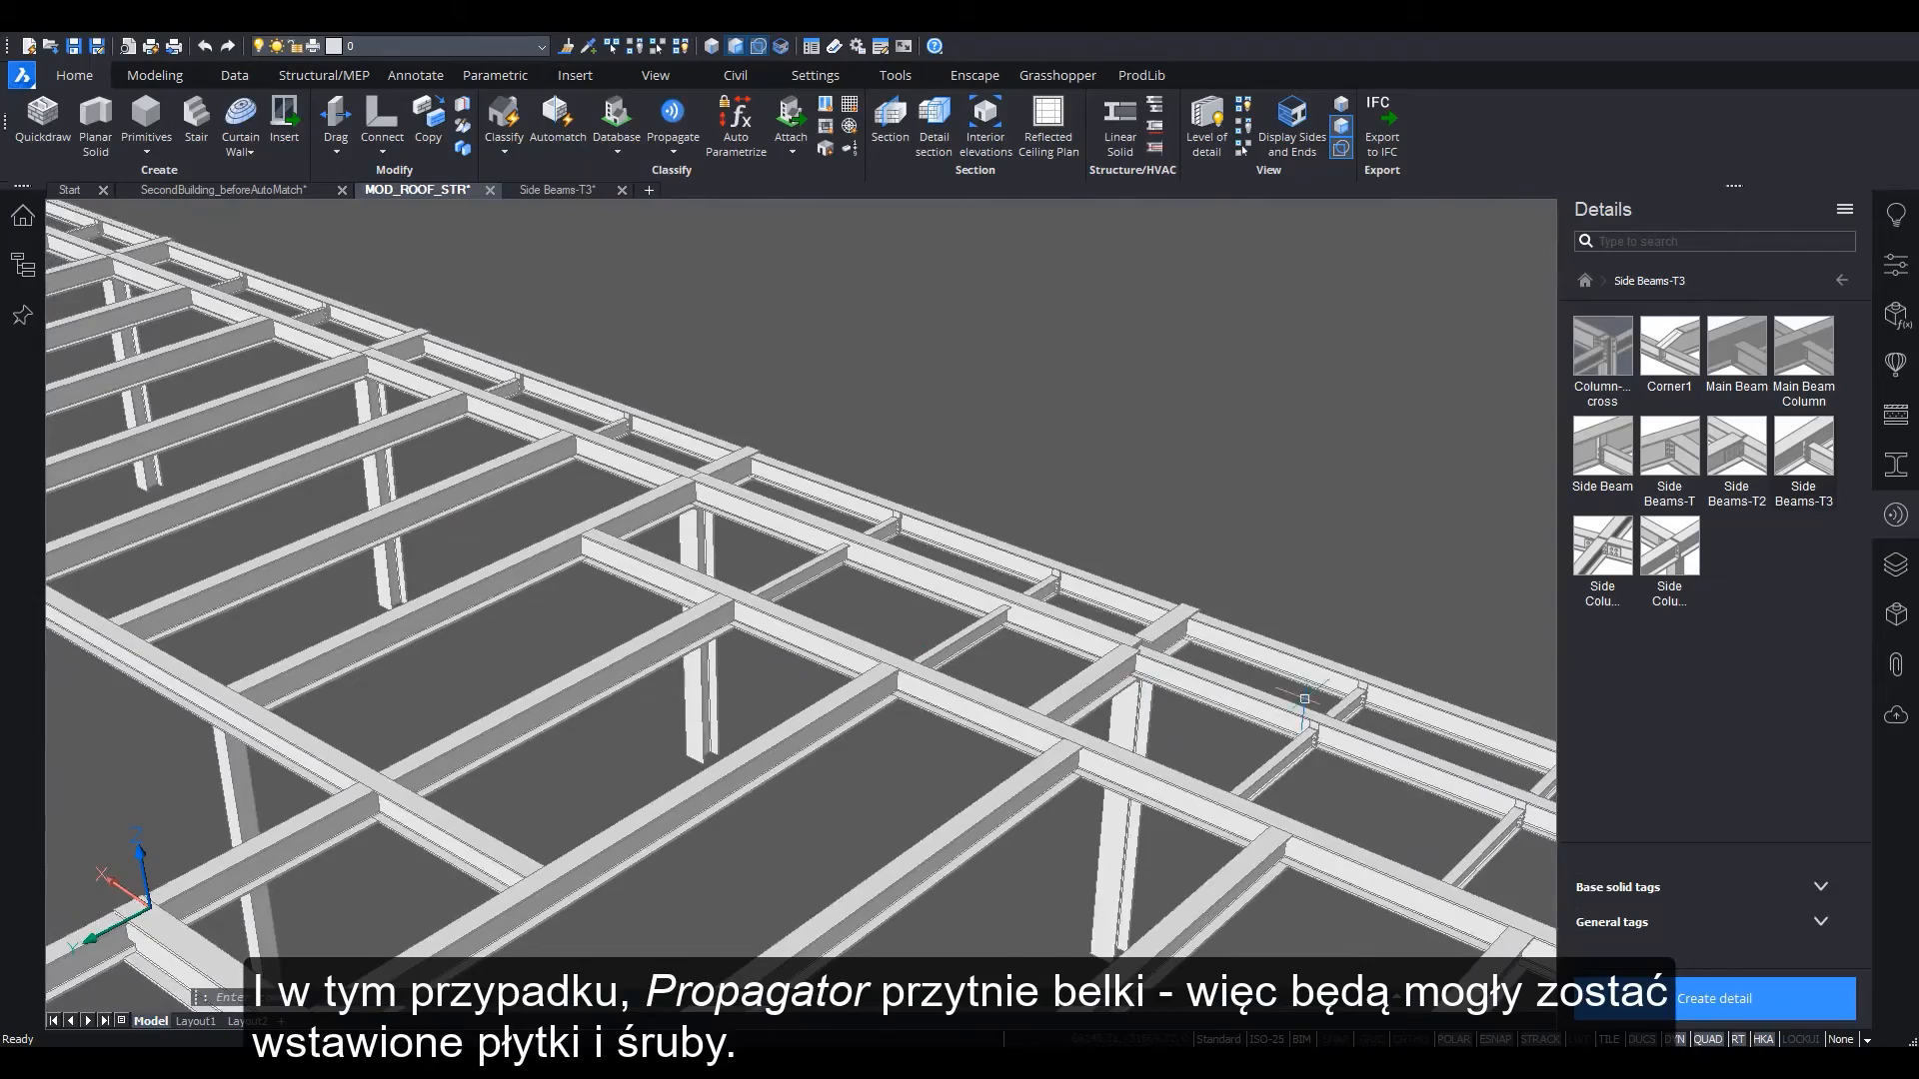
scroll(1304, 699, up, 10)
shift+middle_drag(1241, 746, 635, 683)
scroll(635, 683, down, 8)
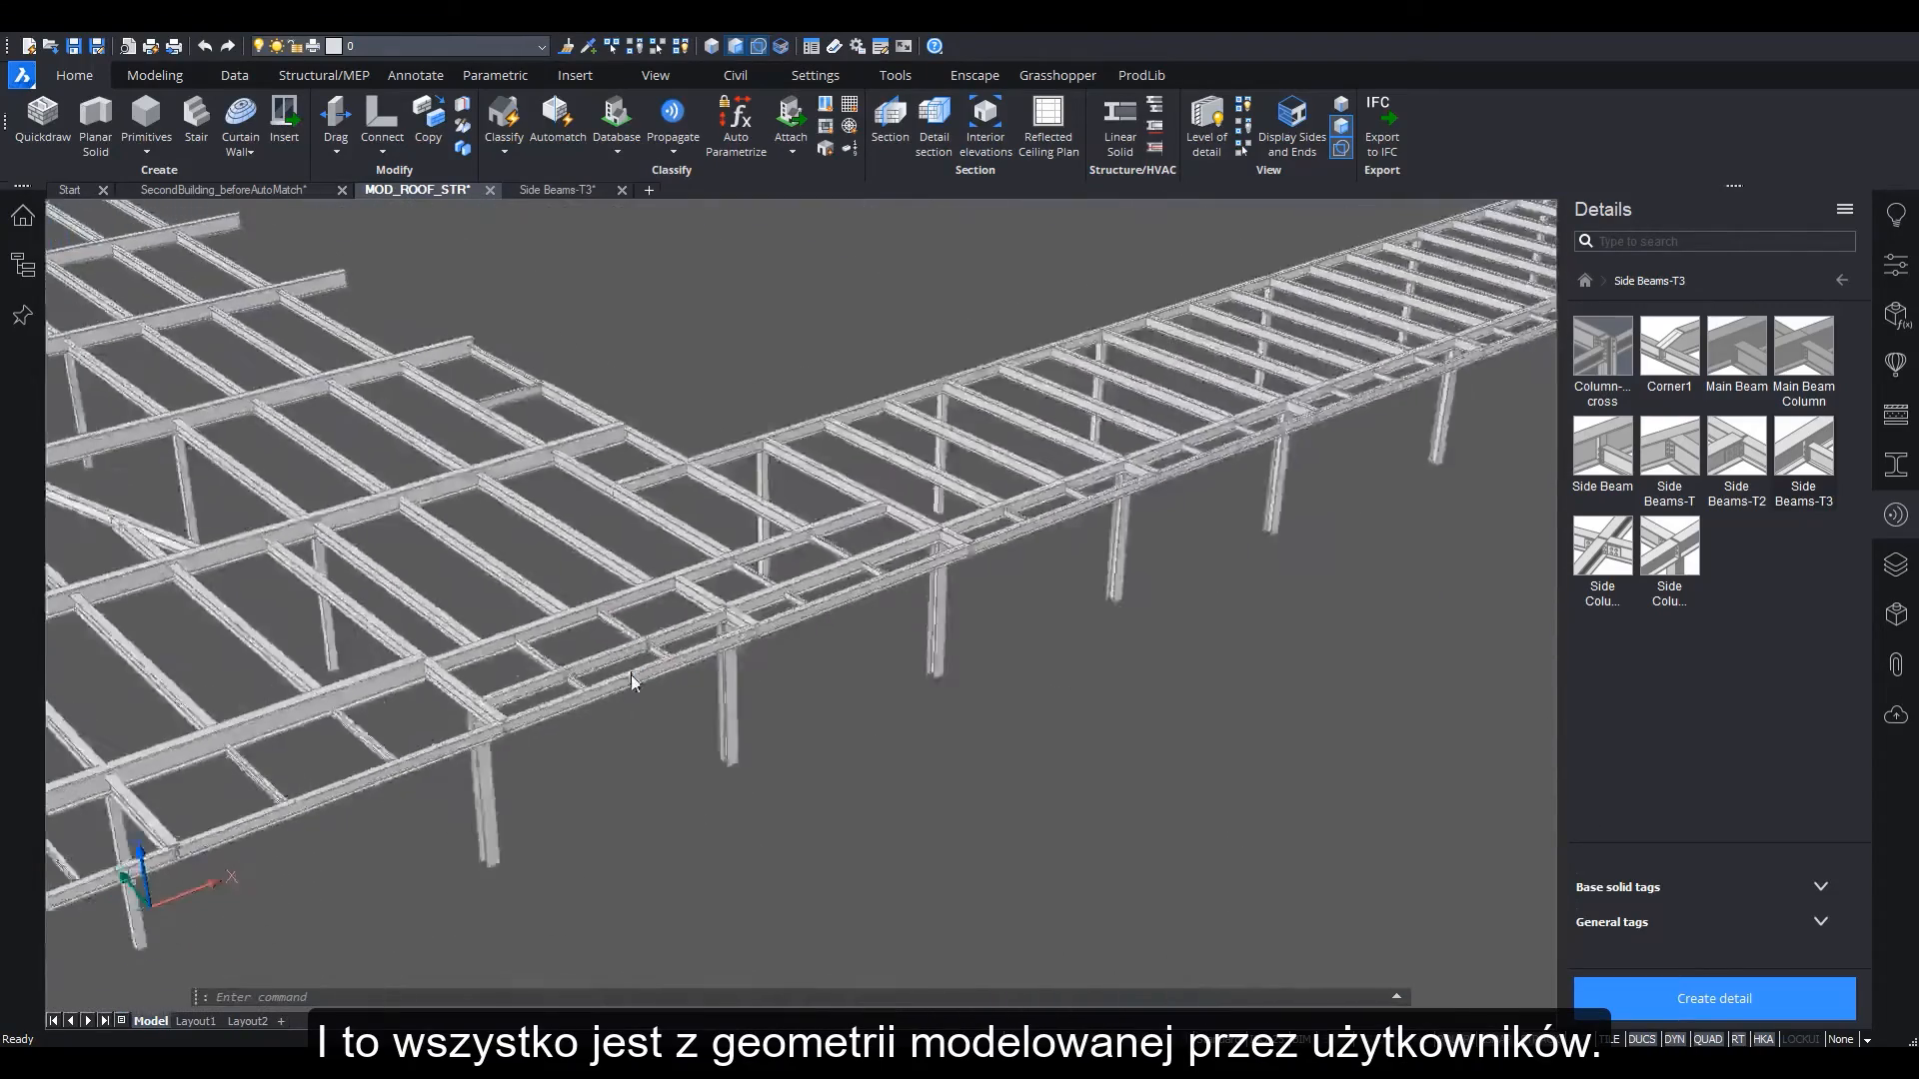
scroll(632, 683, down, 6)
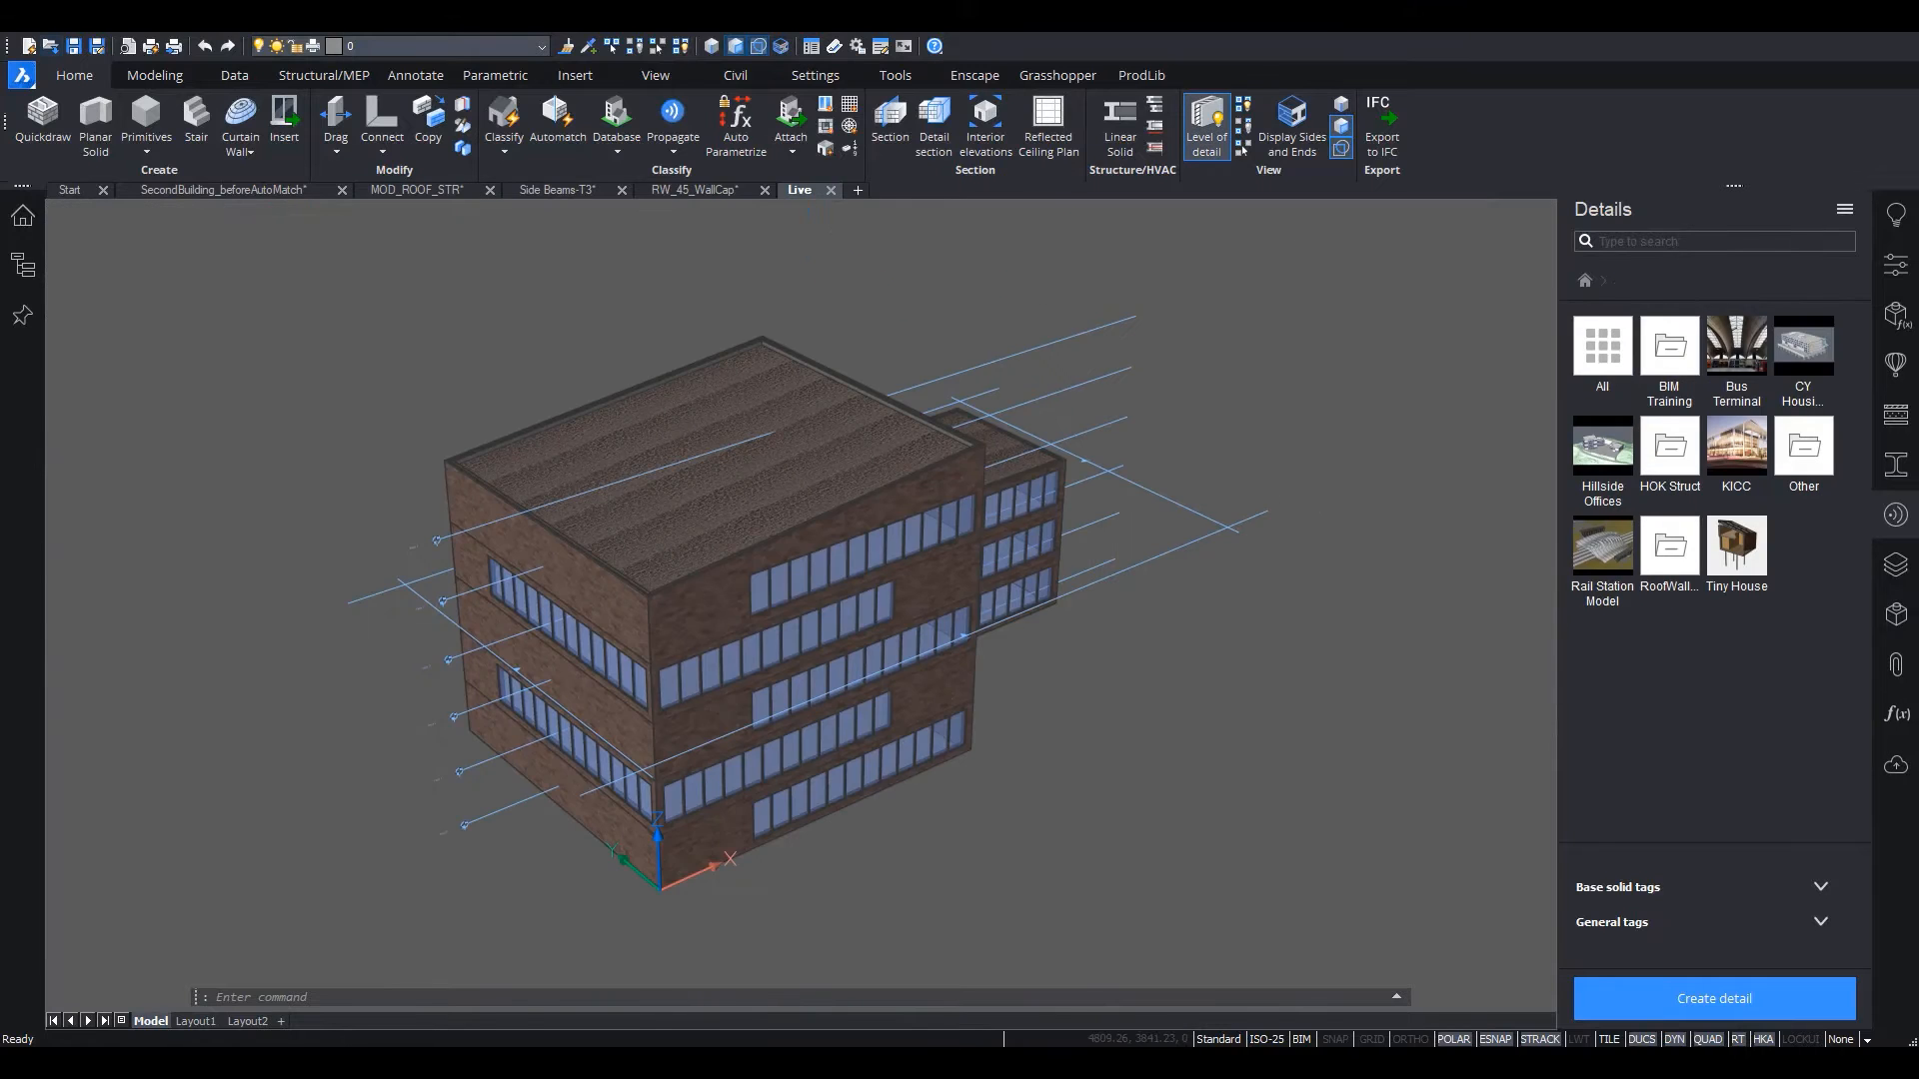
Cut the building in the Live drawing with a section parallel to its long facade and examine the sloped roof-to-wall joint
shift+middle_drag(677, 796, 709, 764)
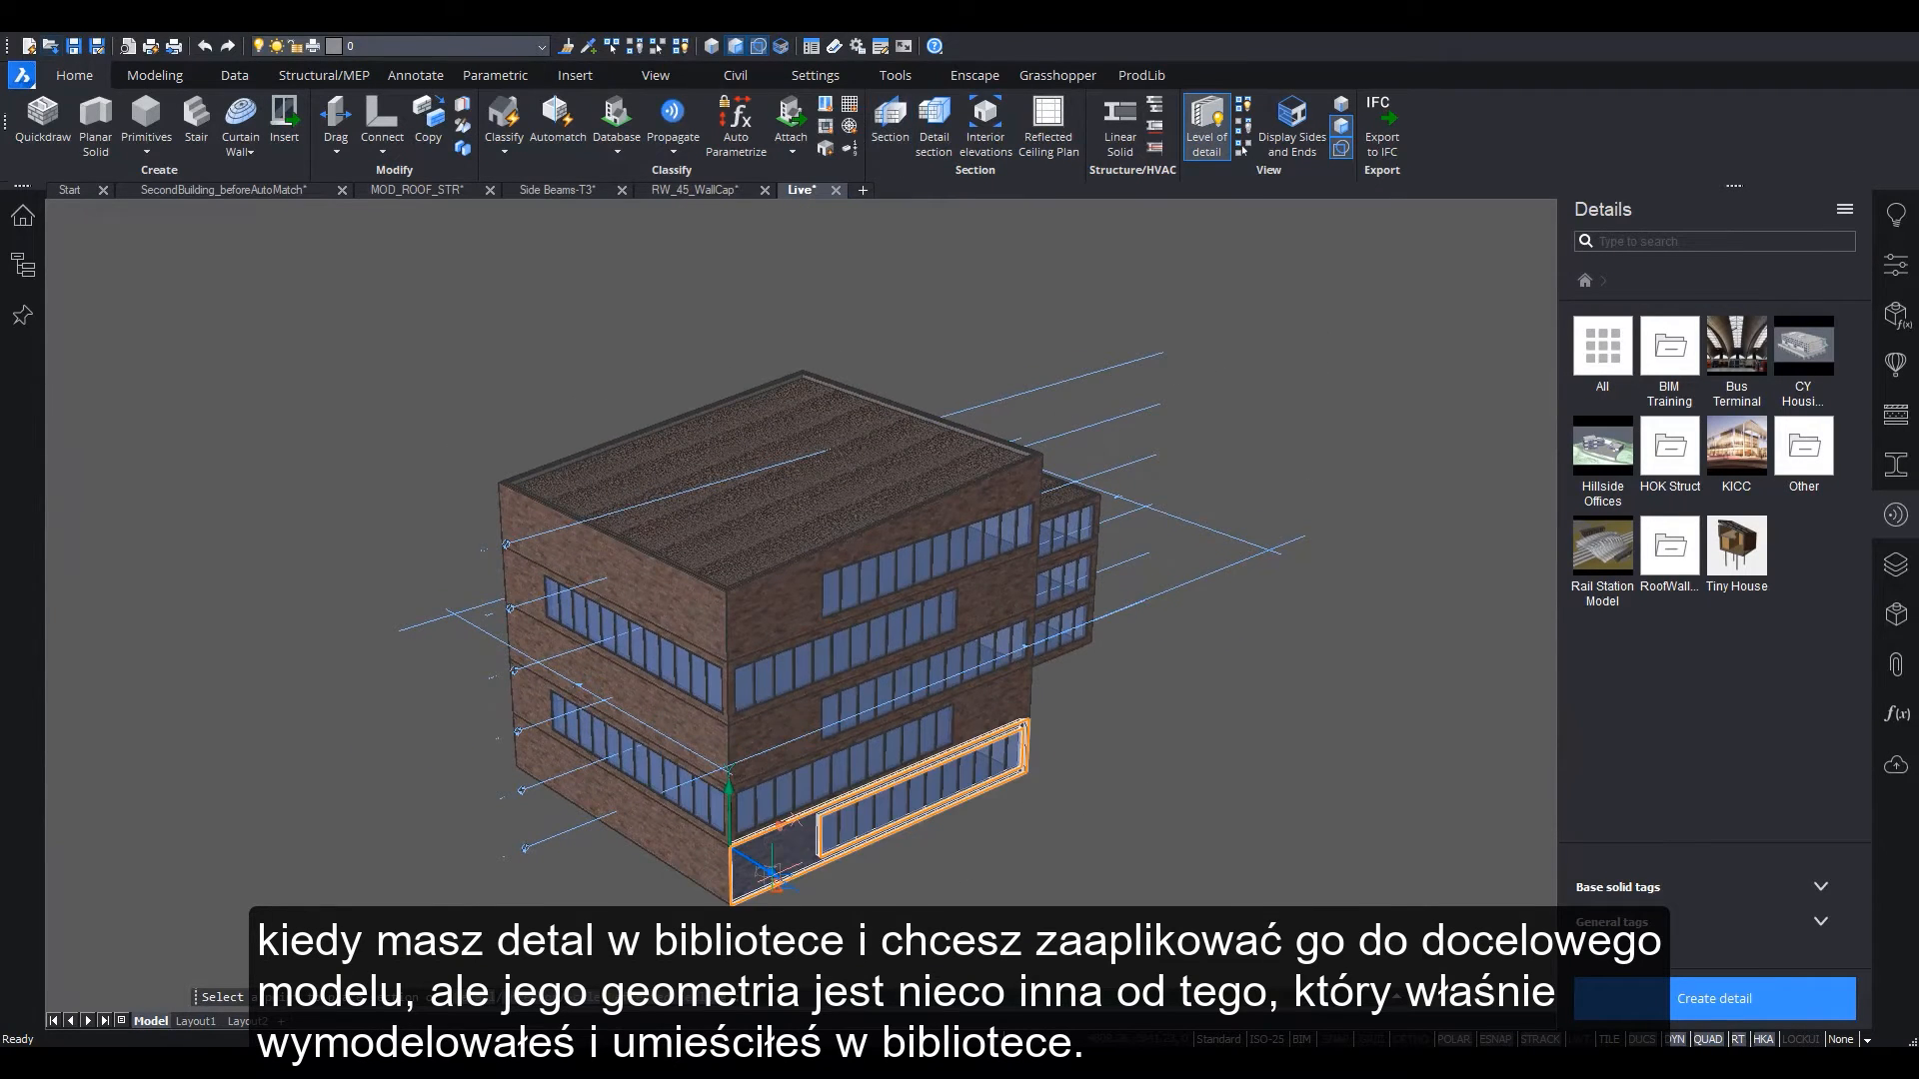
click(772, 872)
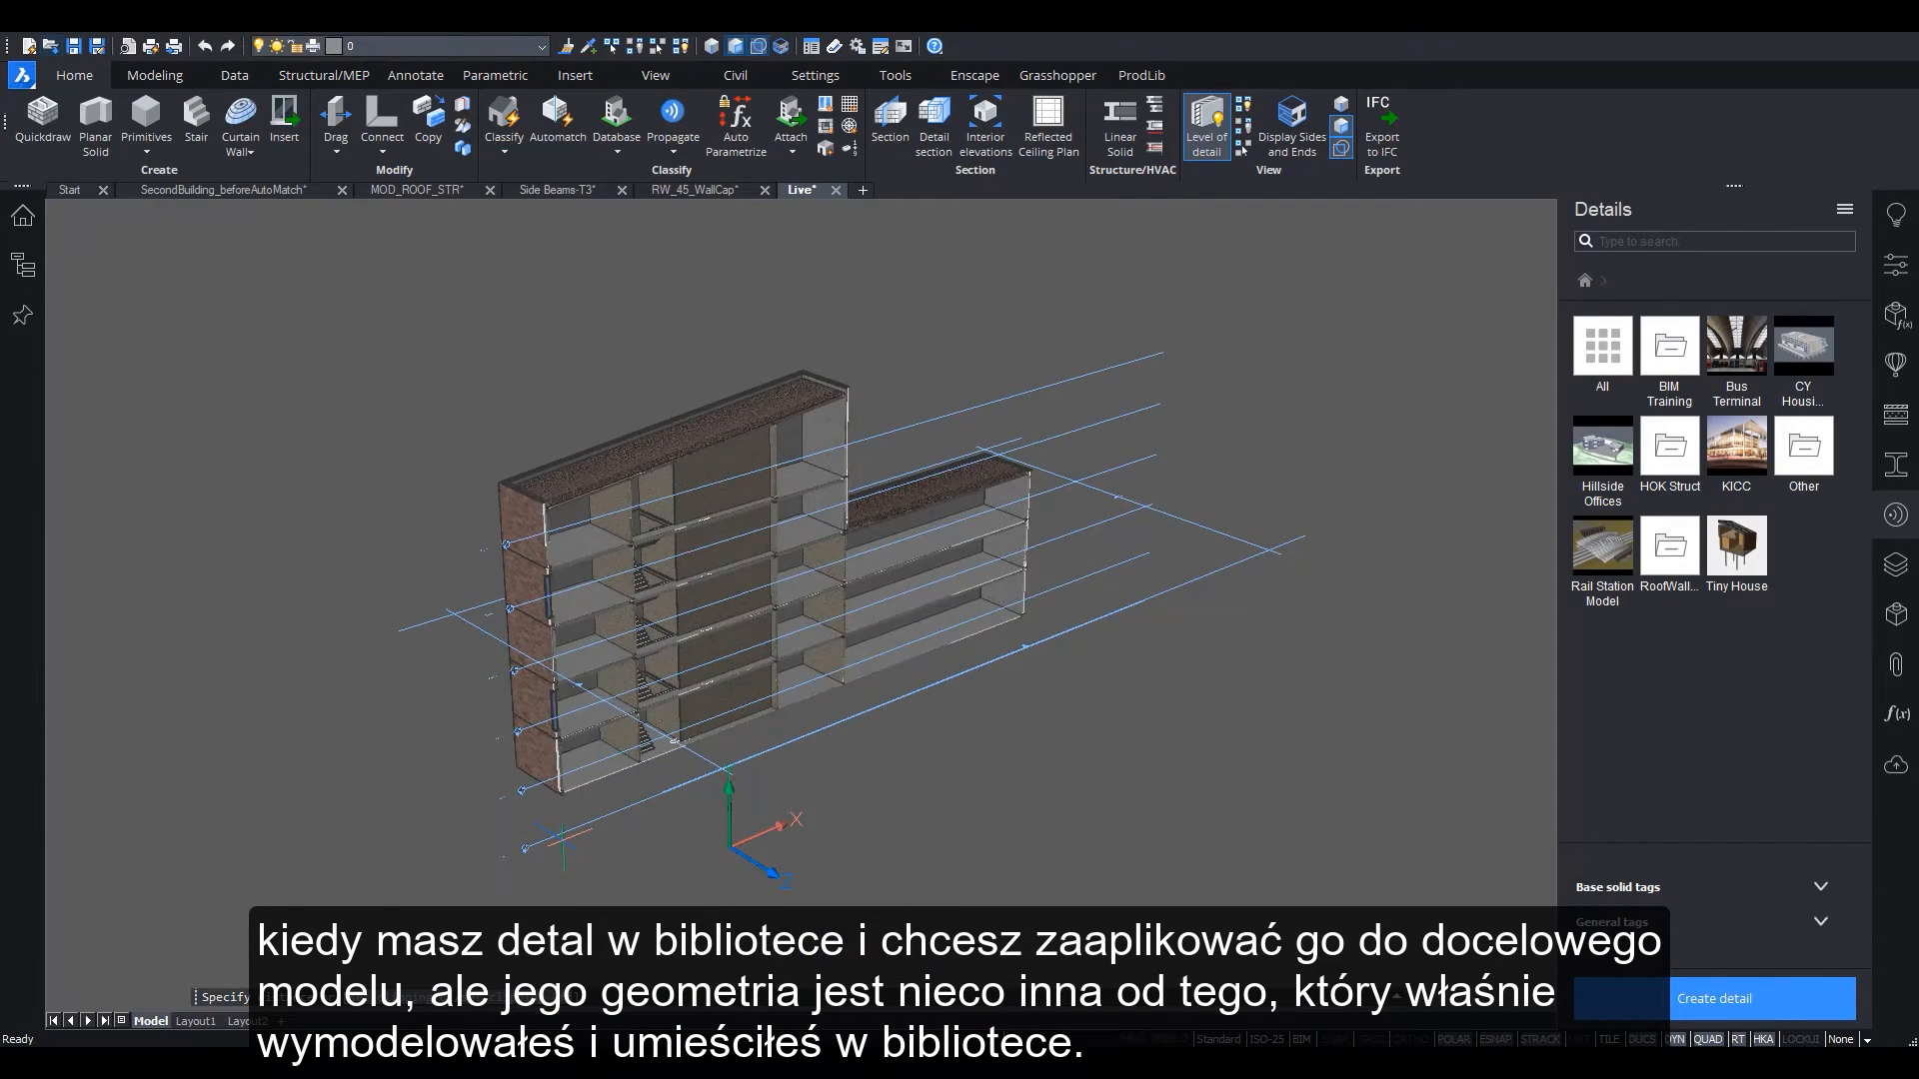
shift+middle_drag(978, 794, 733, 630)
scroll(760, 690, up, 4)
scroll(733, 628, up, 6)
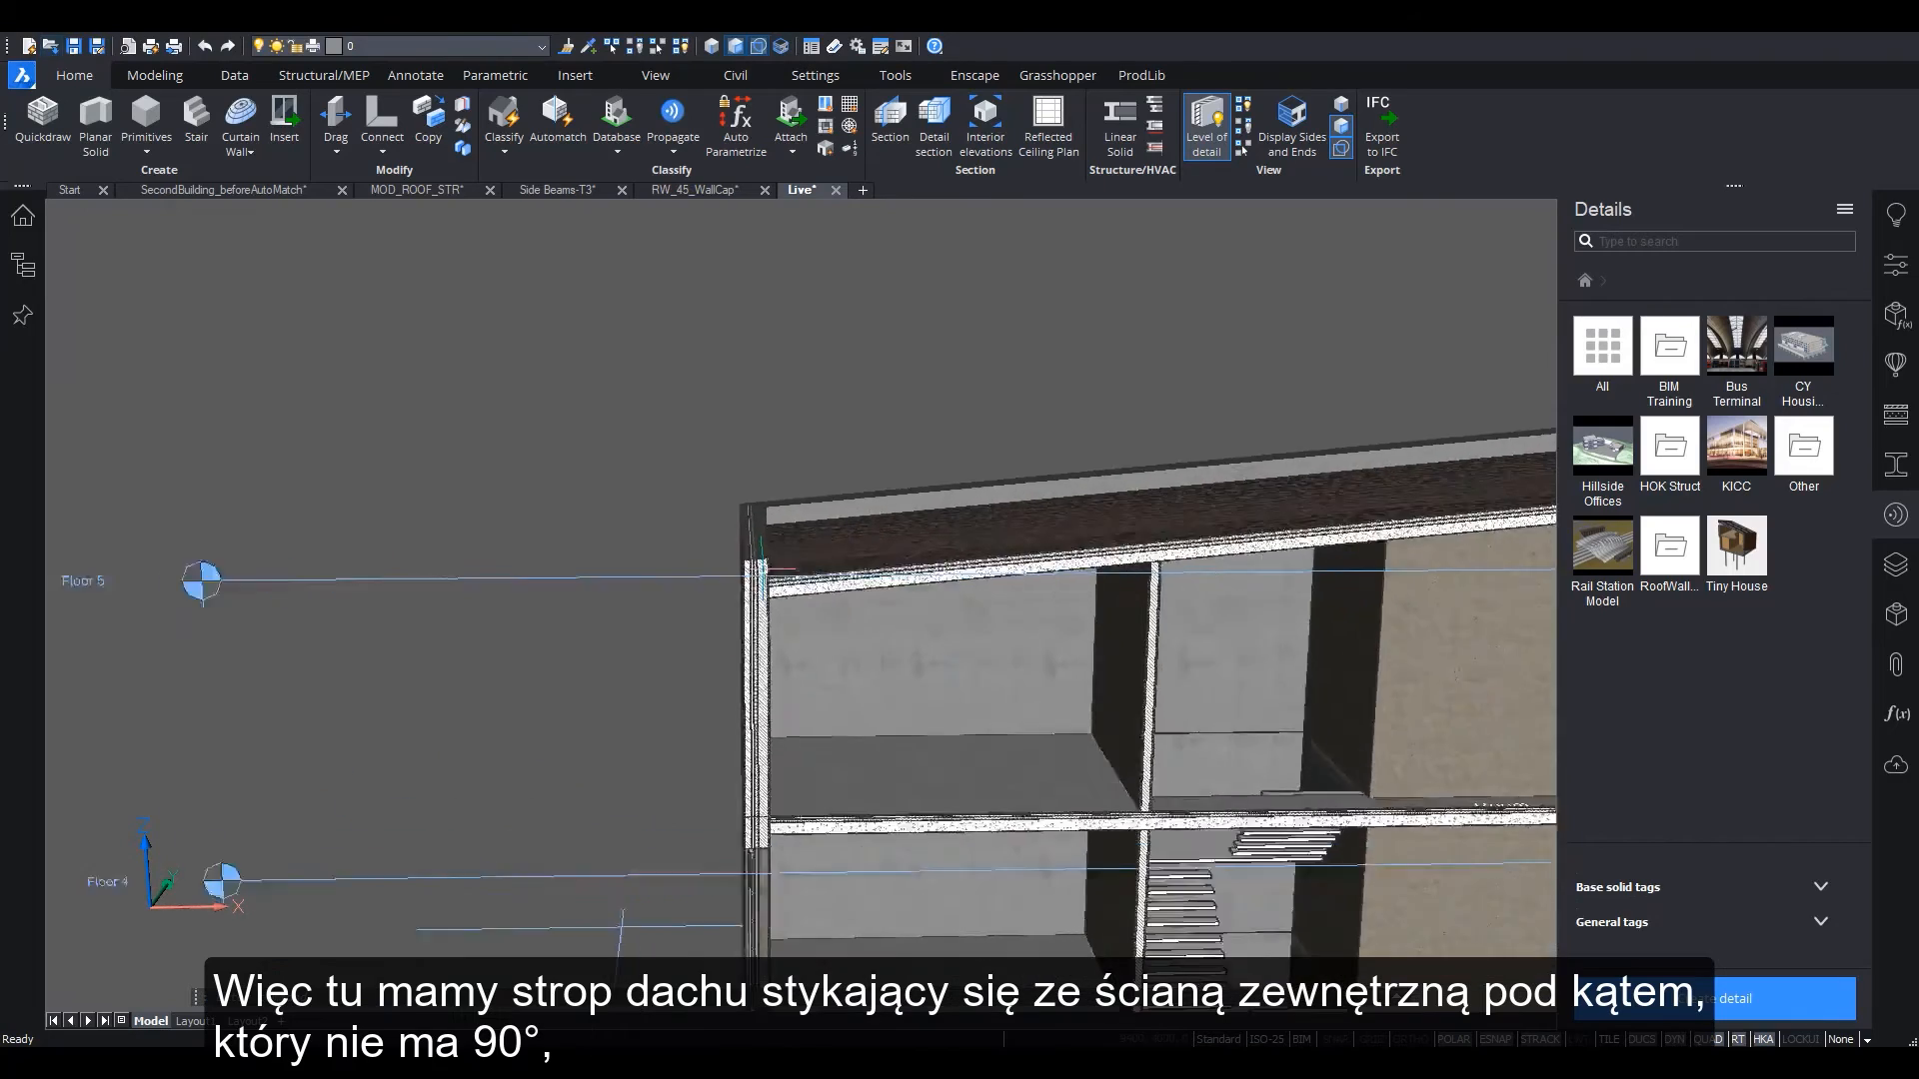
mouse_move(750, 629)
shift+middle_down()
mouse_move(752, 515)
mouse_move(750, 611)
shift+middle_up()
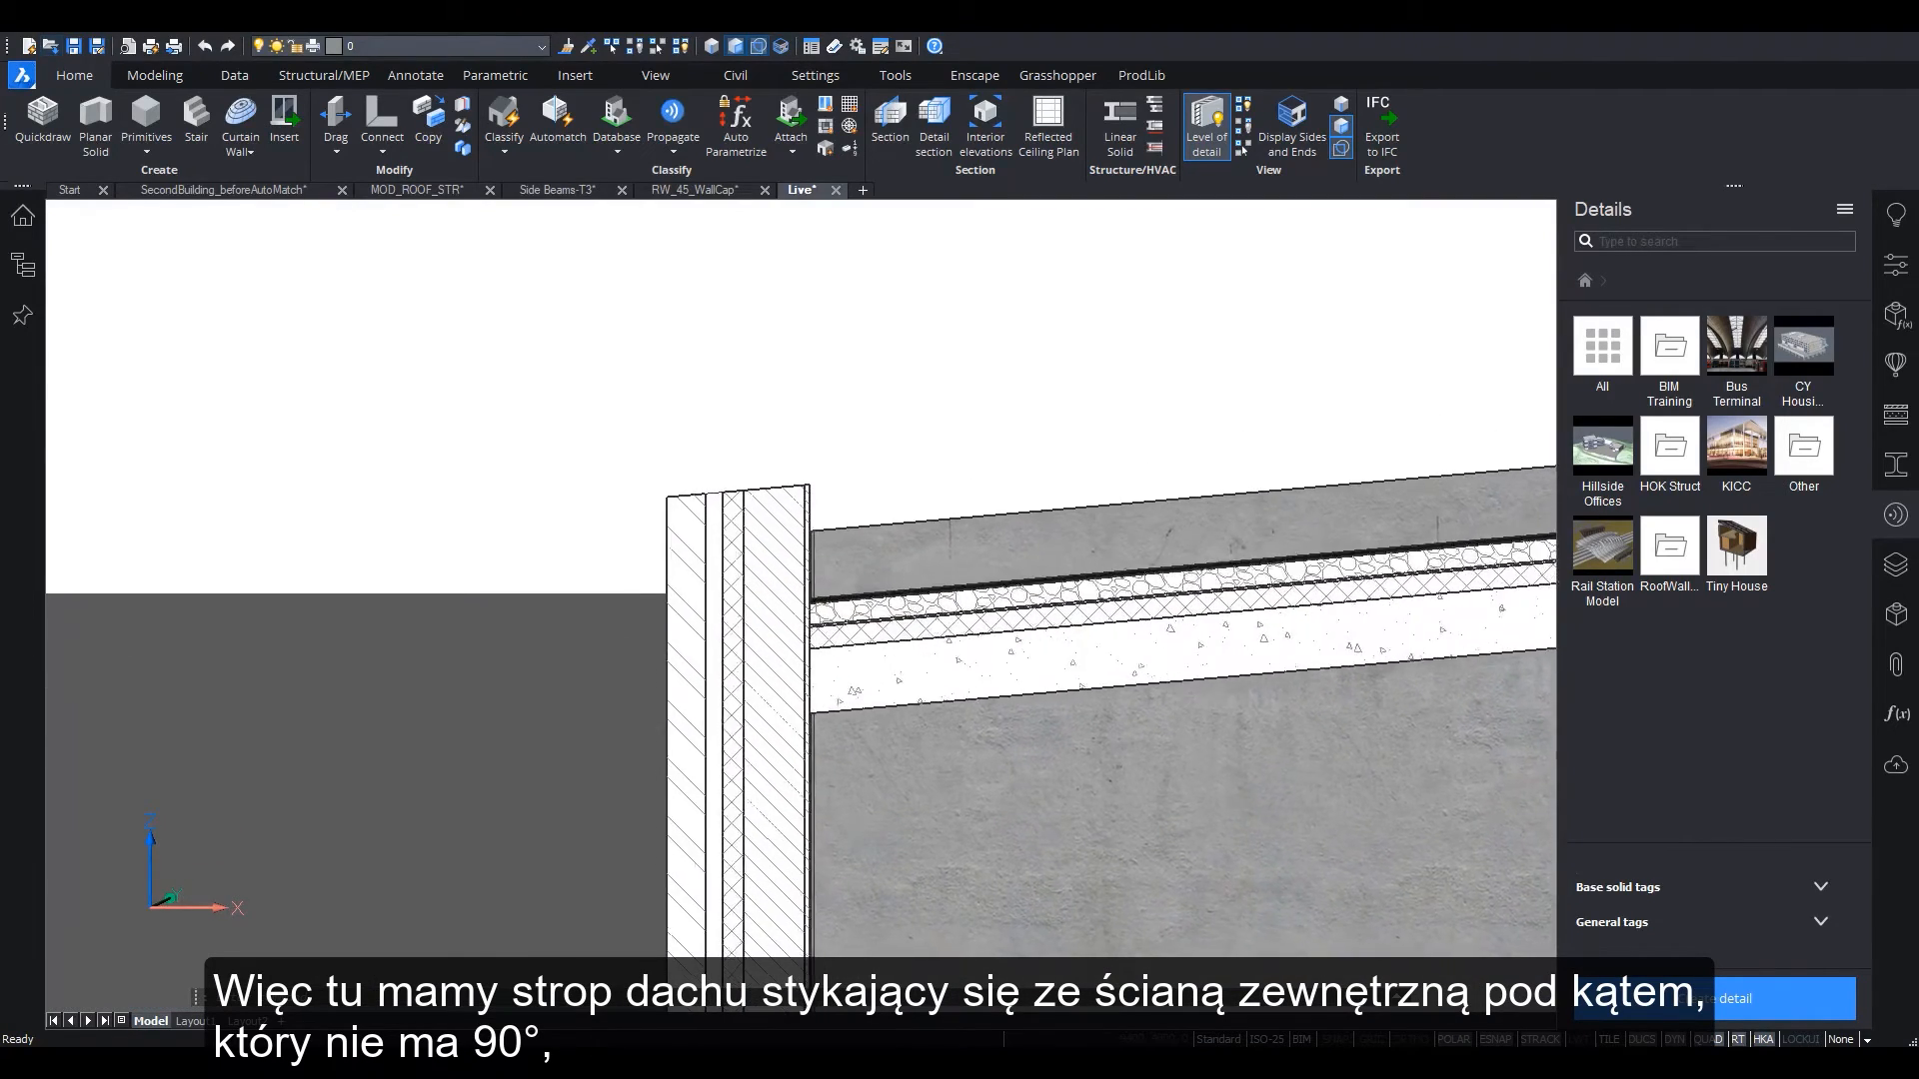
scroll(747, 612, up, 2)
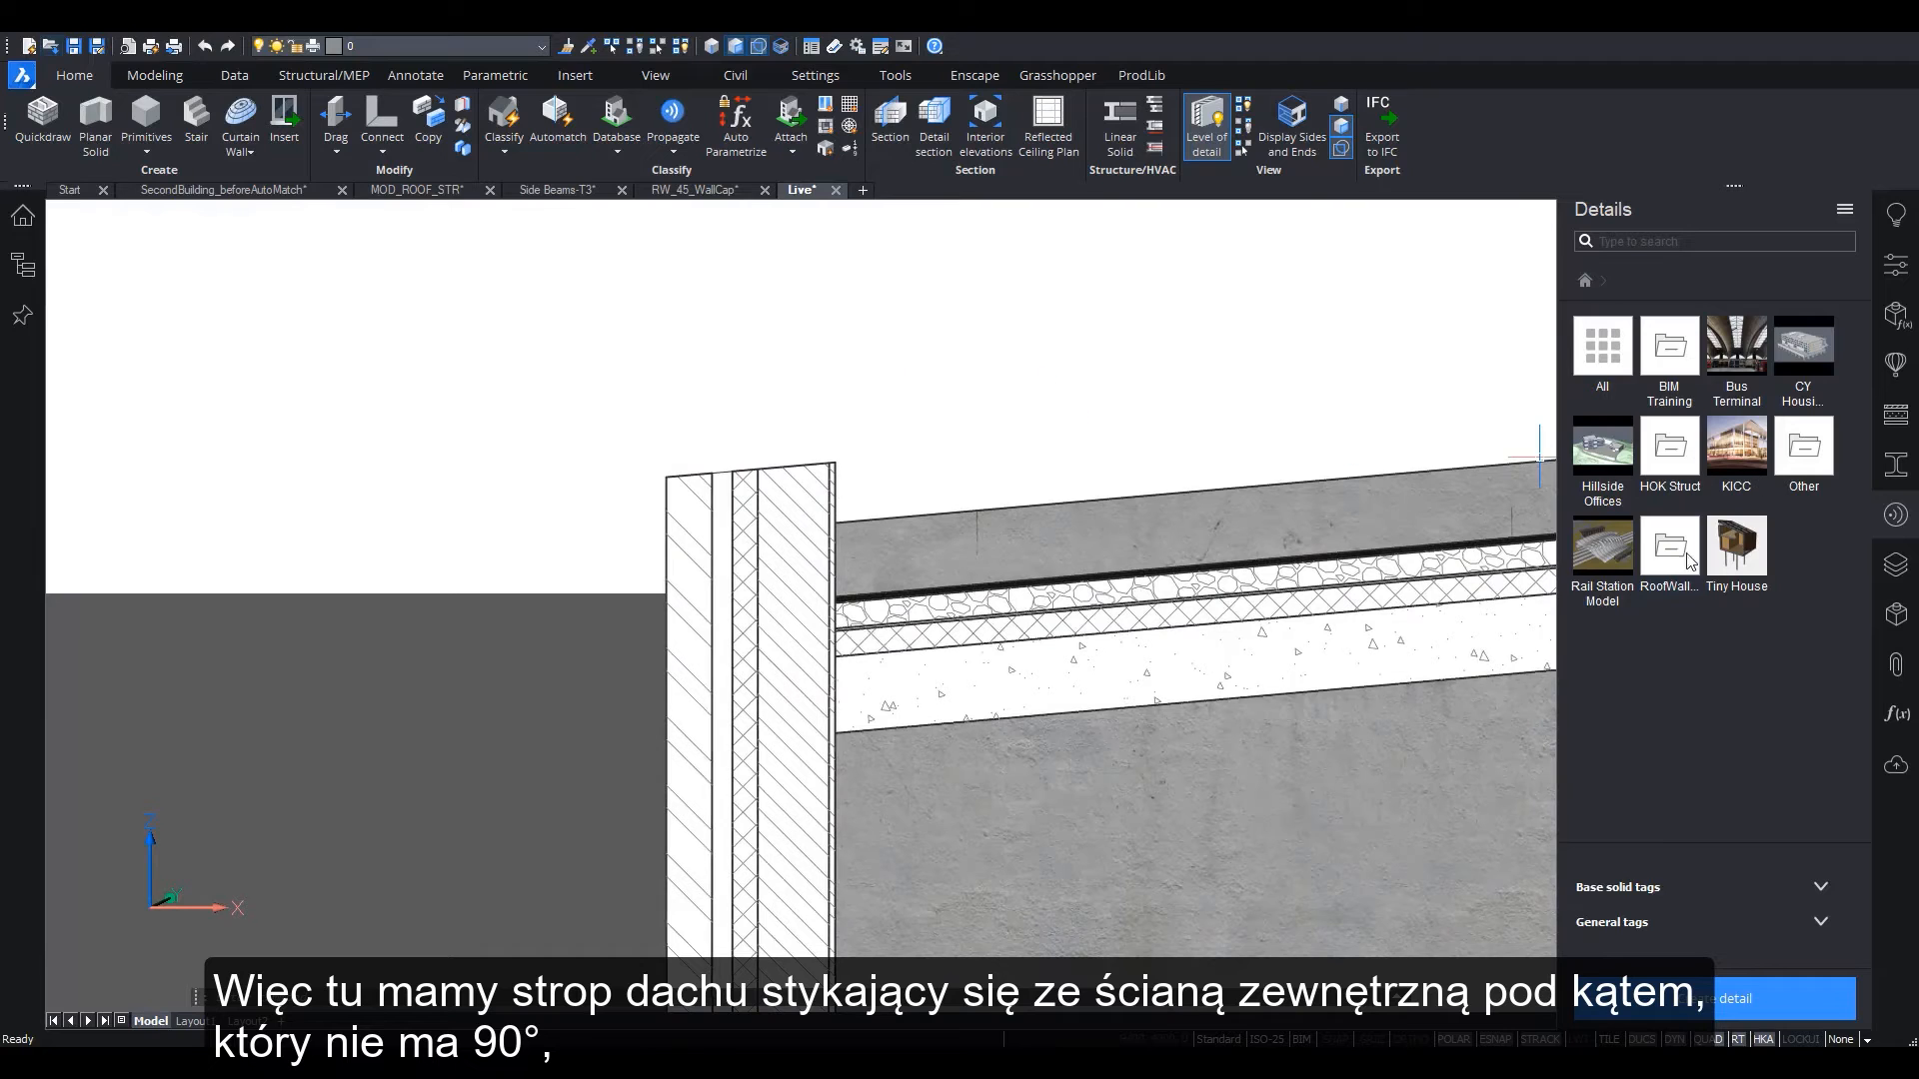
Open the RW_45_WallCap detail drawing from the roof-to-wall category of the detail library
click(1677, 565)
click(1609, 365)
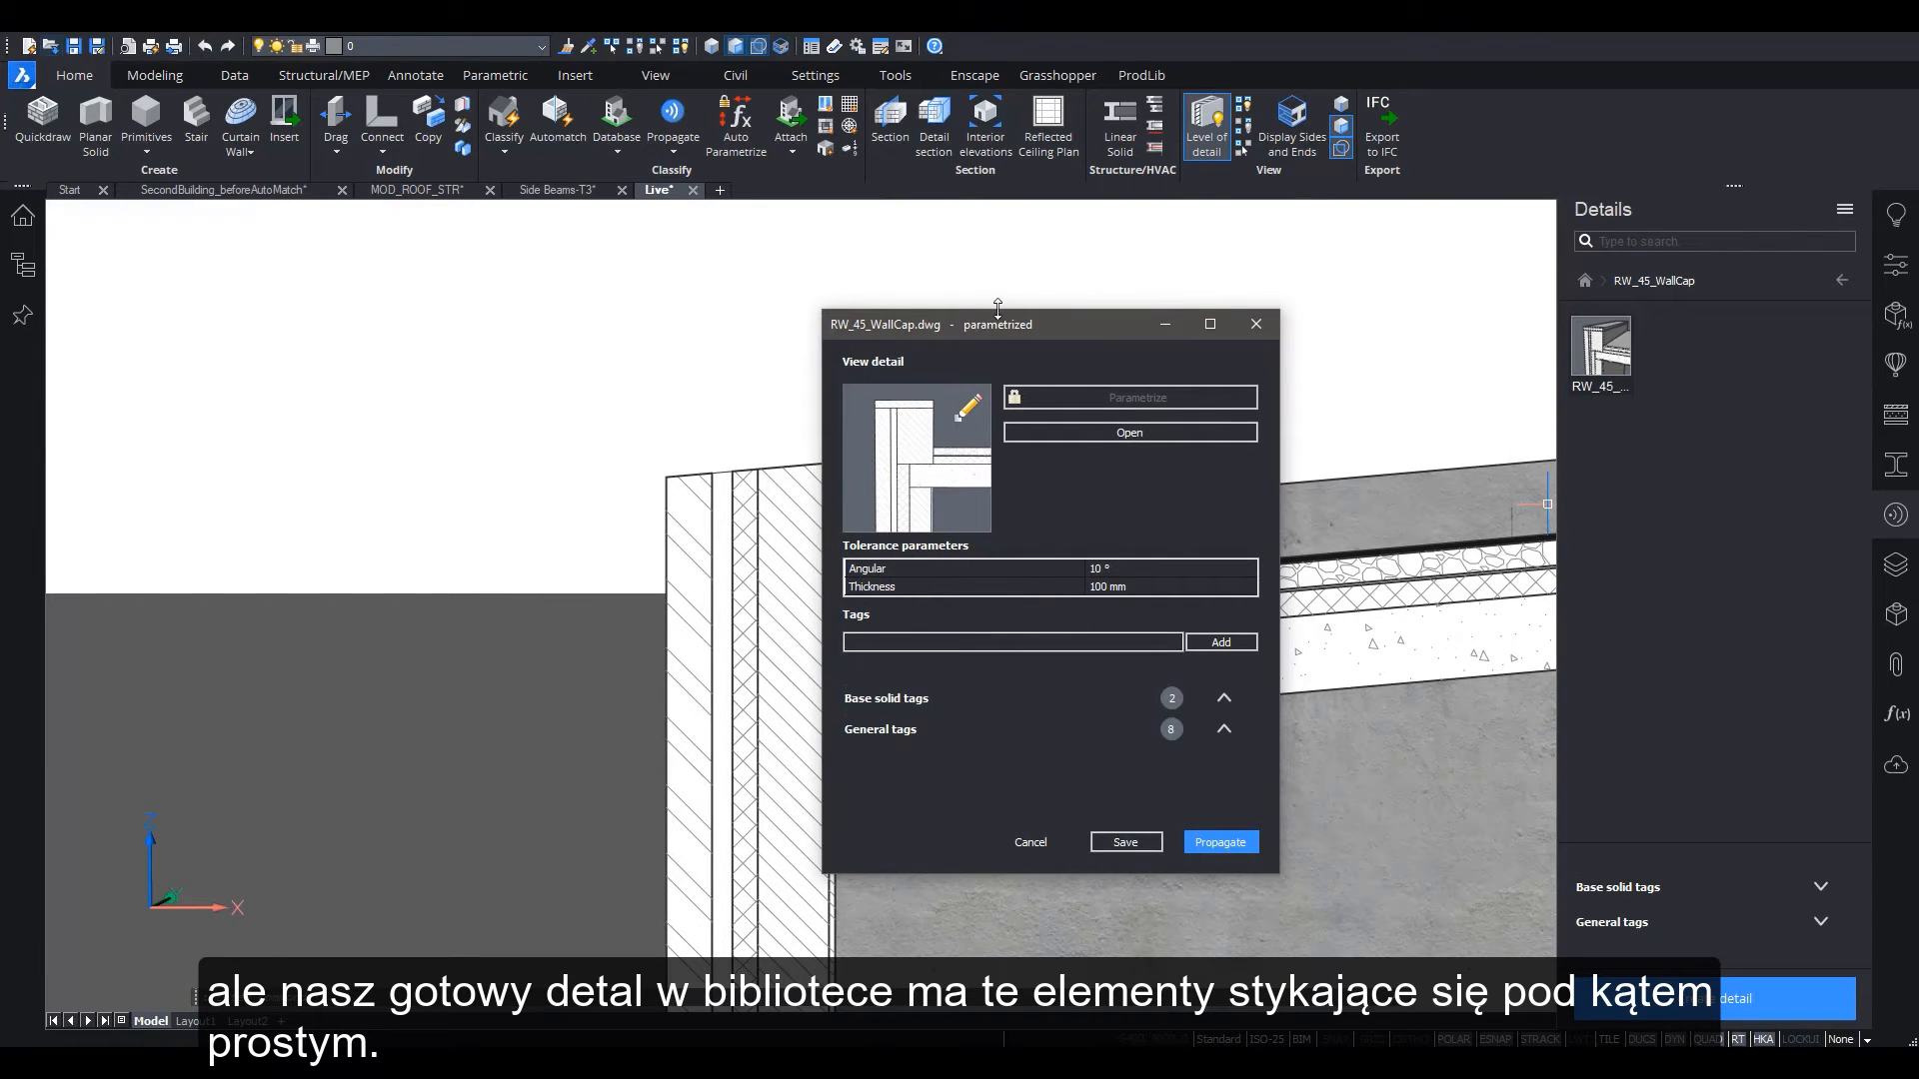
click(1131, 433)
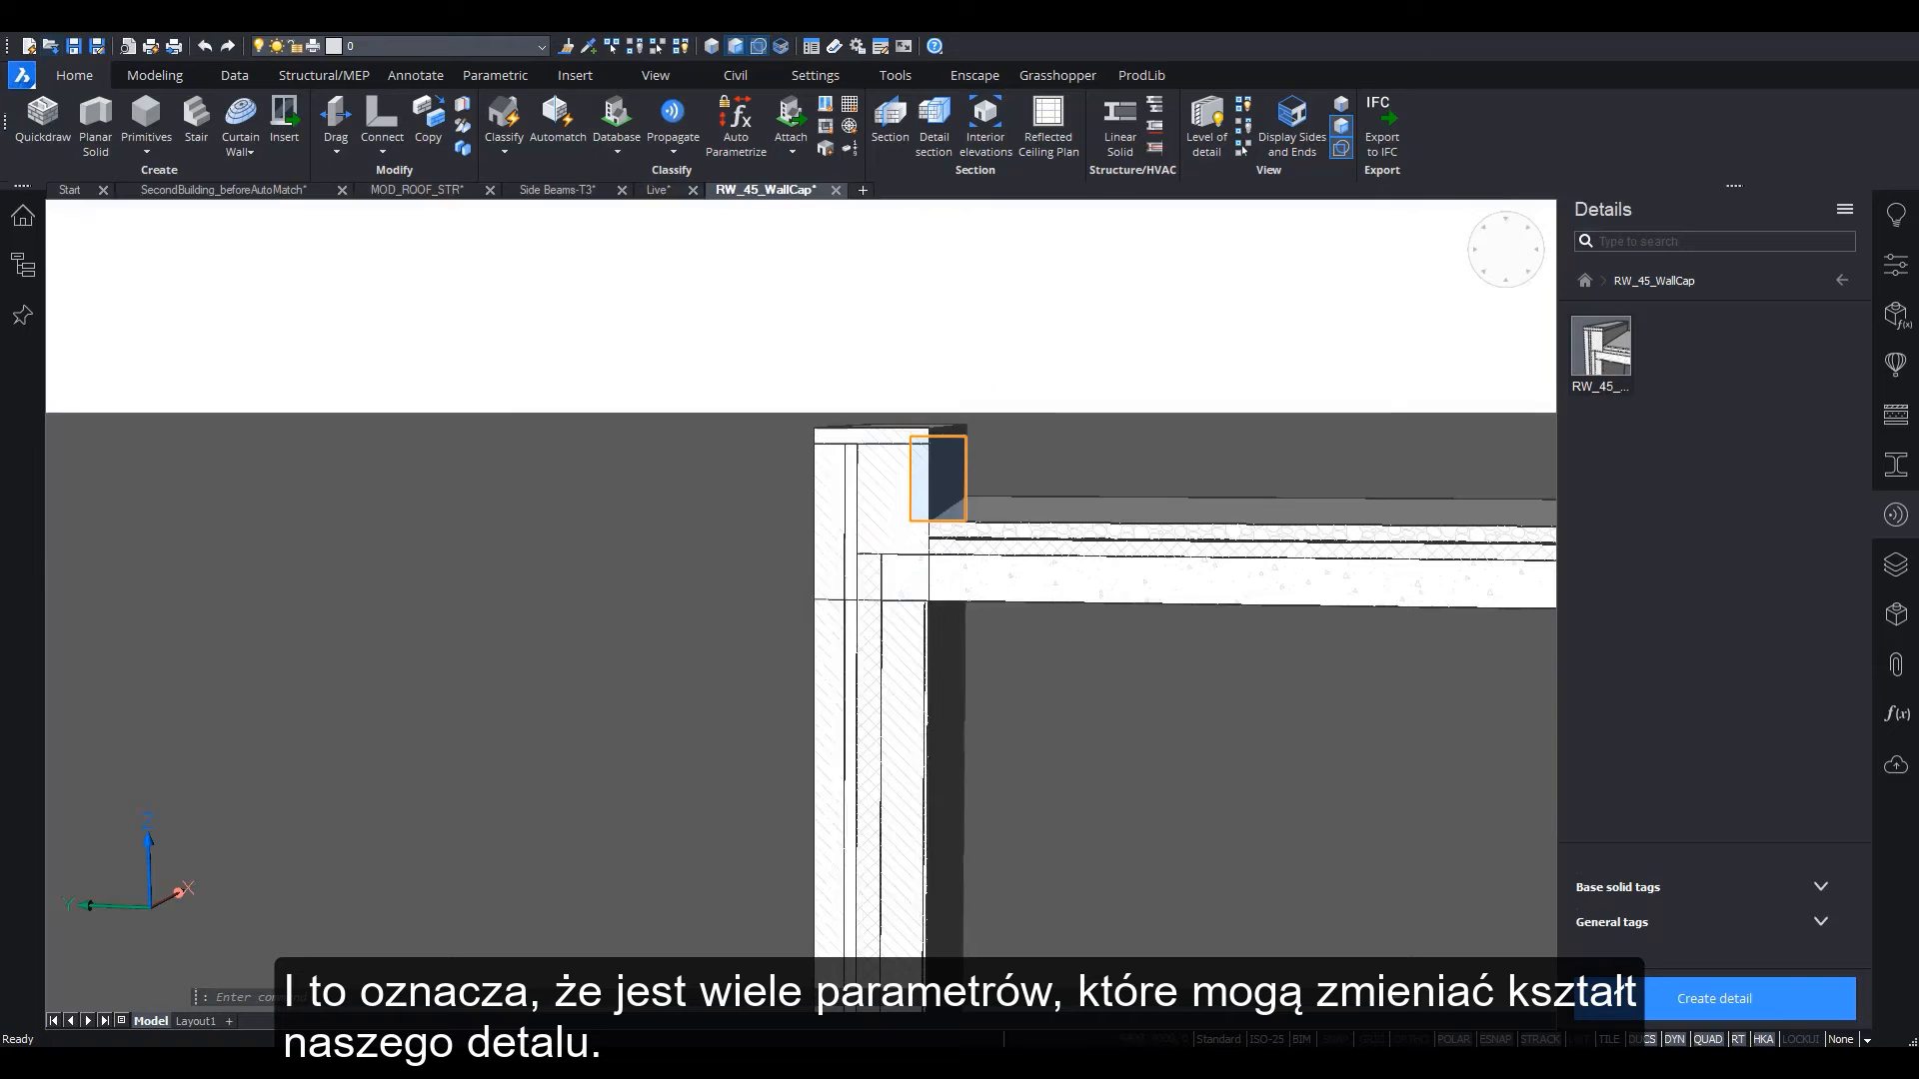
Display the wall cap detail's parameters, try setting Angle_32_31 to 80, and undo the change
click(1897, 724)
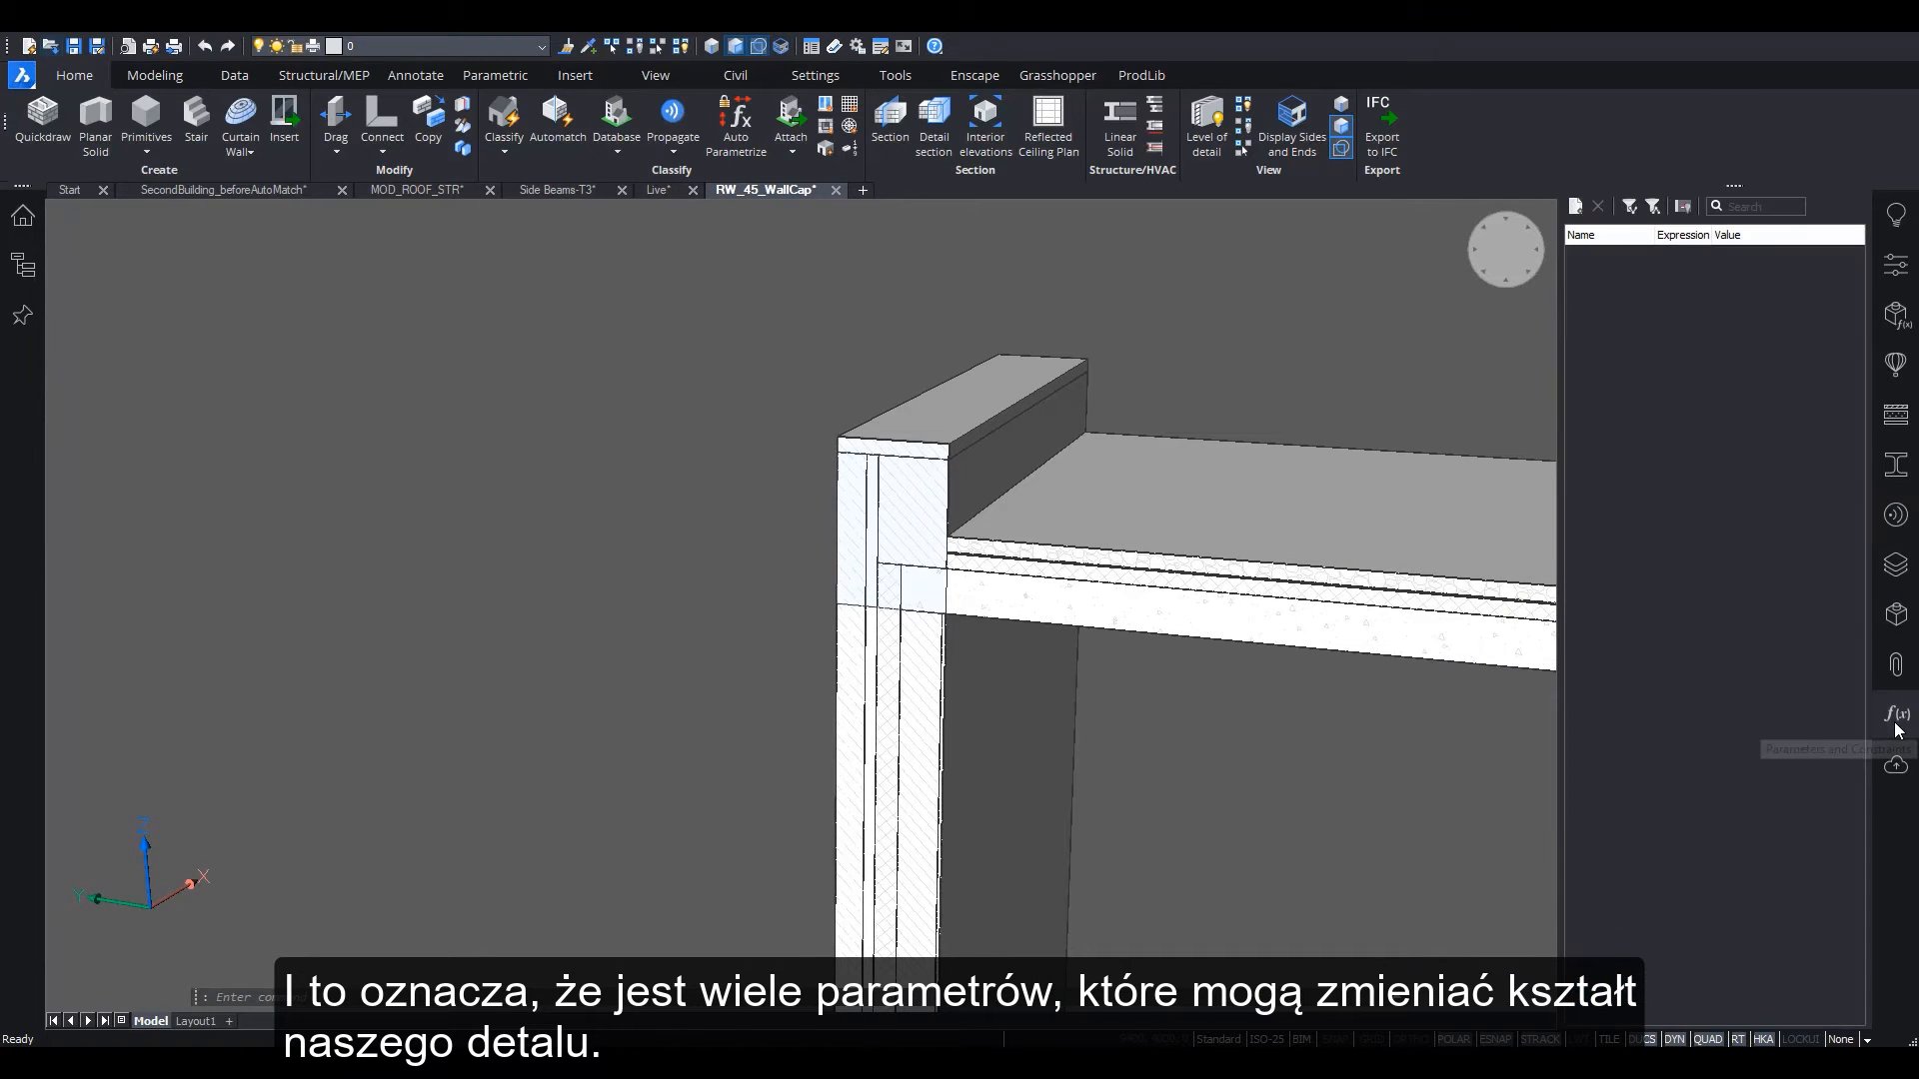
drag(1654, 273, 1711, 273)
click(1730, 470)
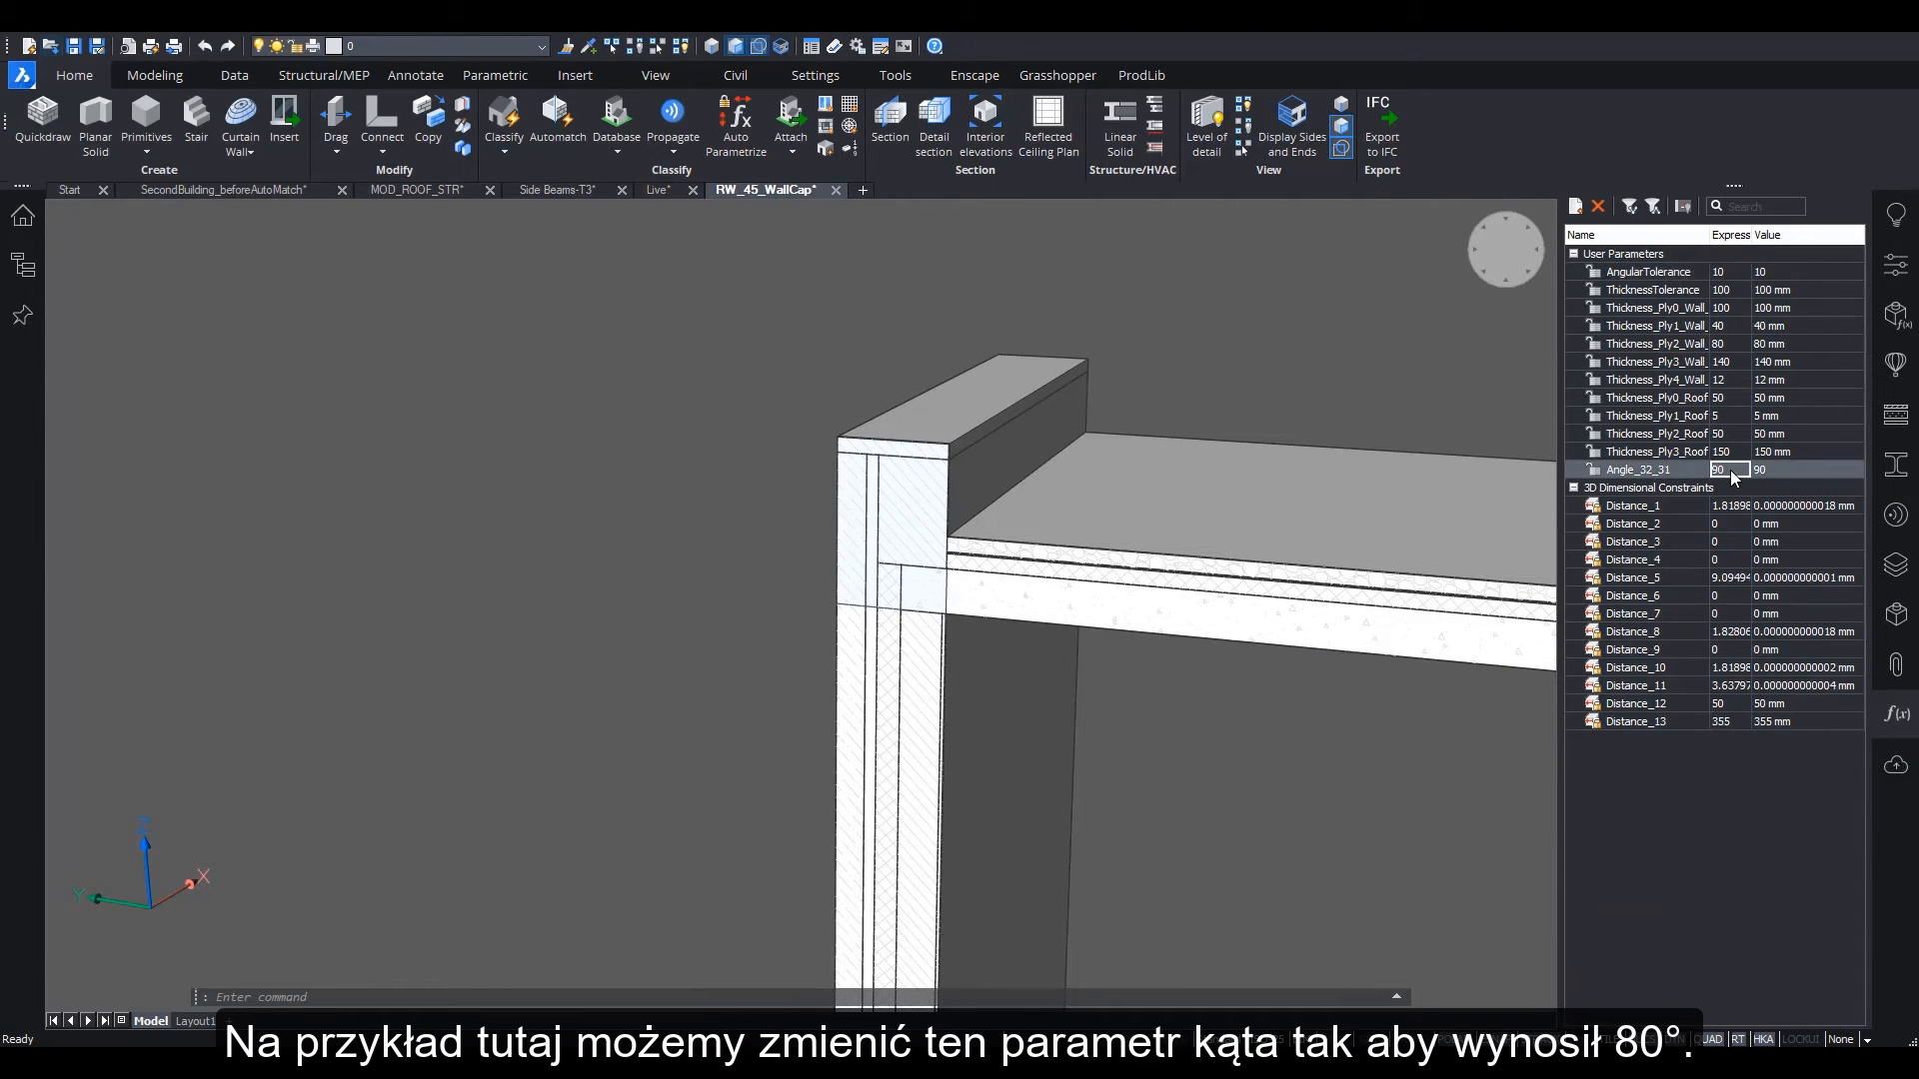
click(1730, 470)
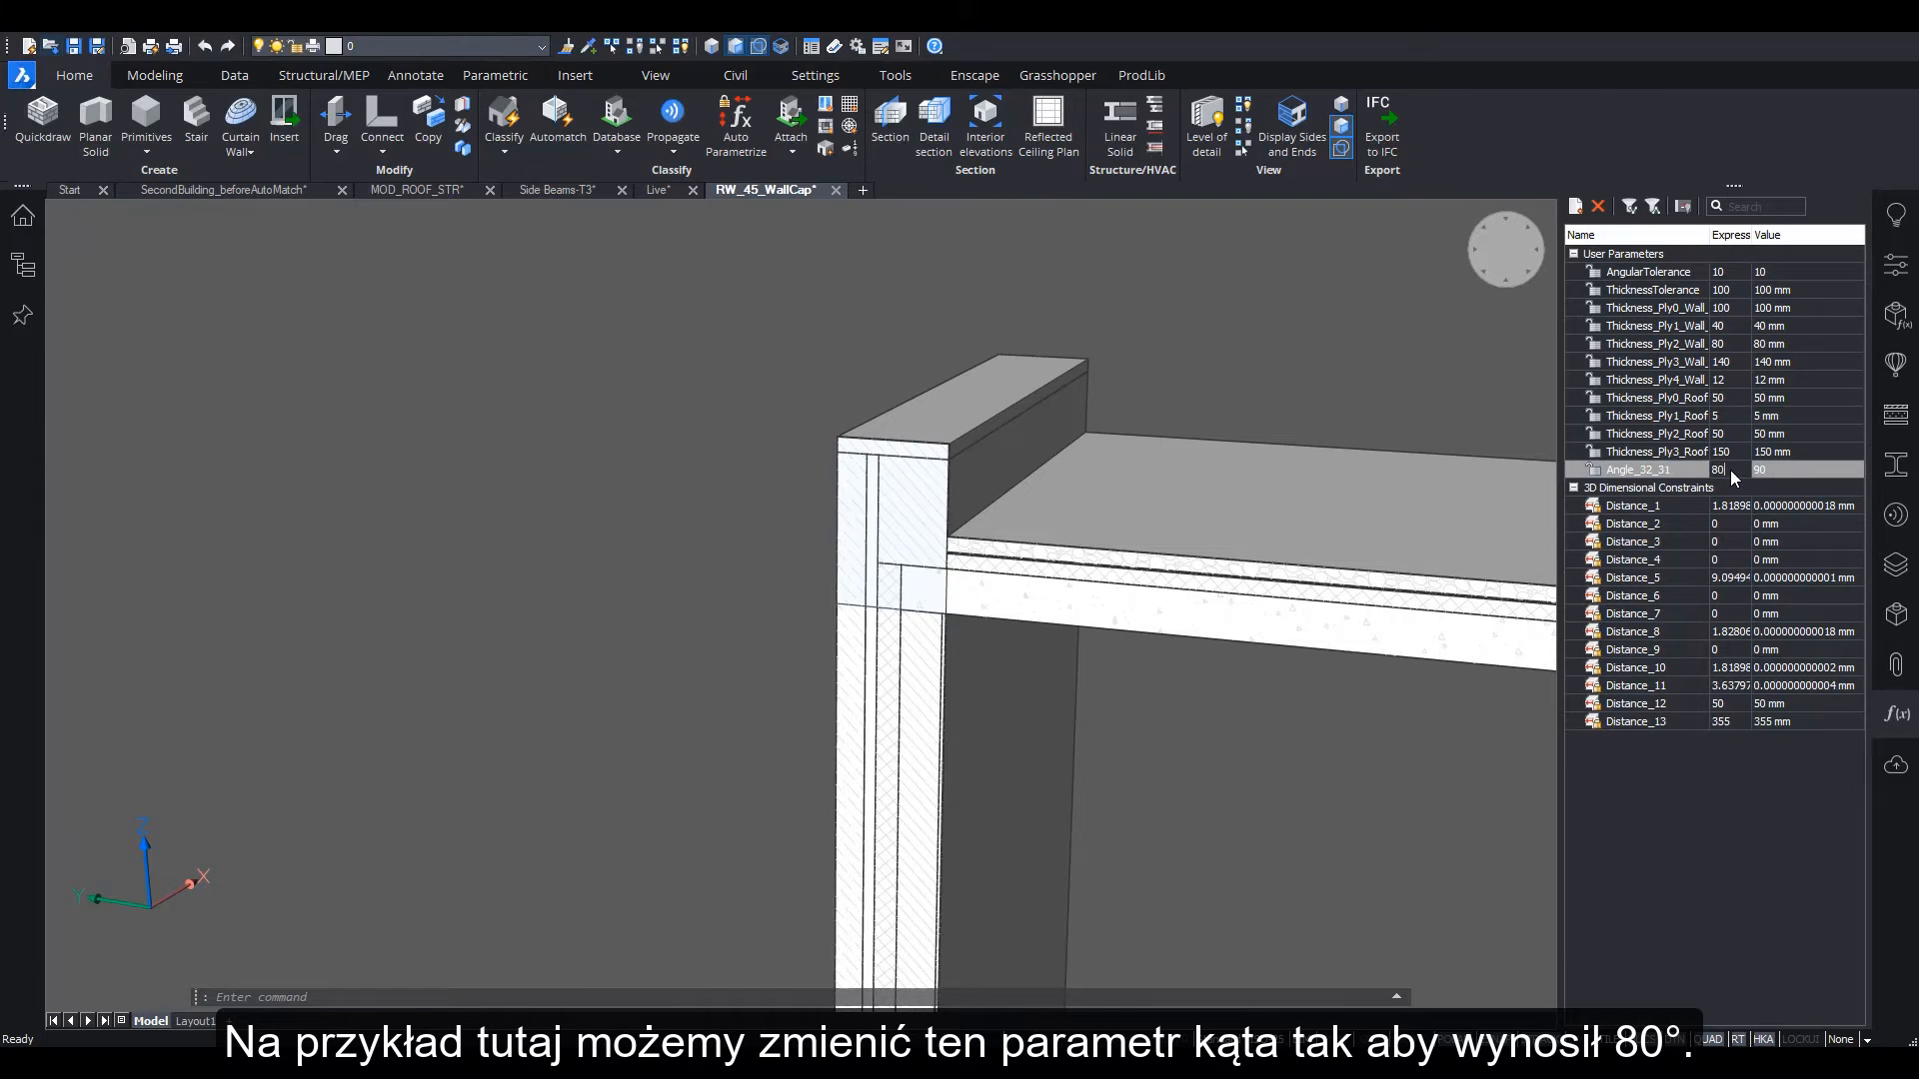
key(Return)
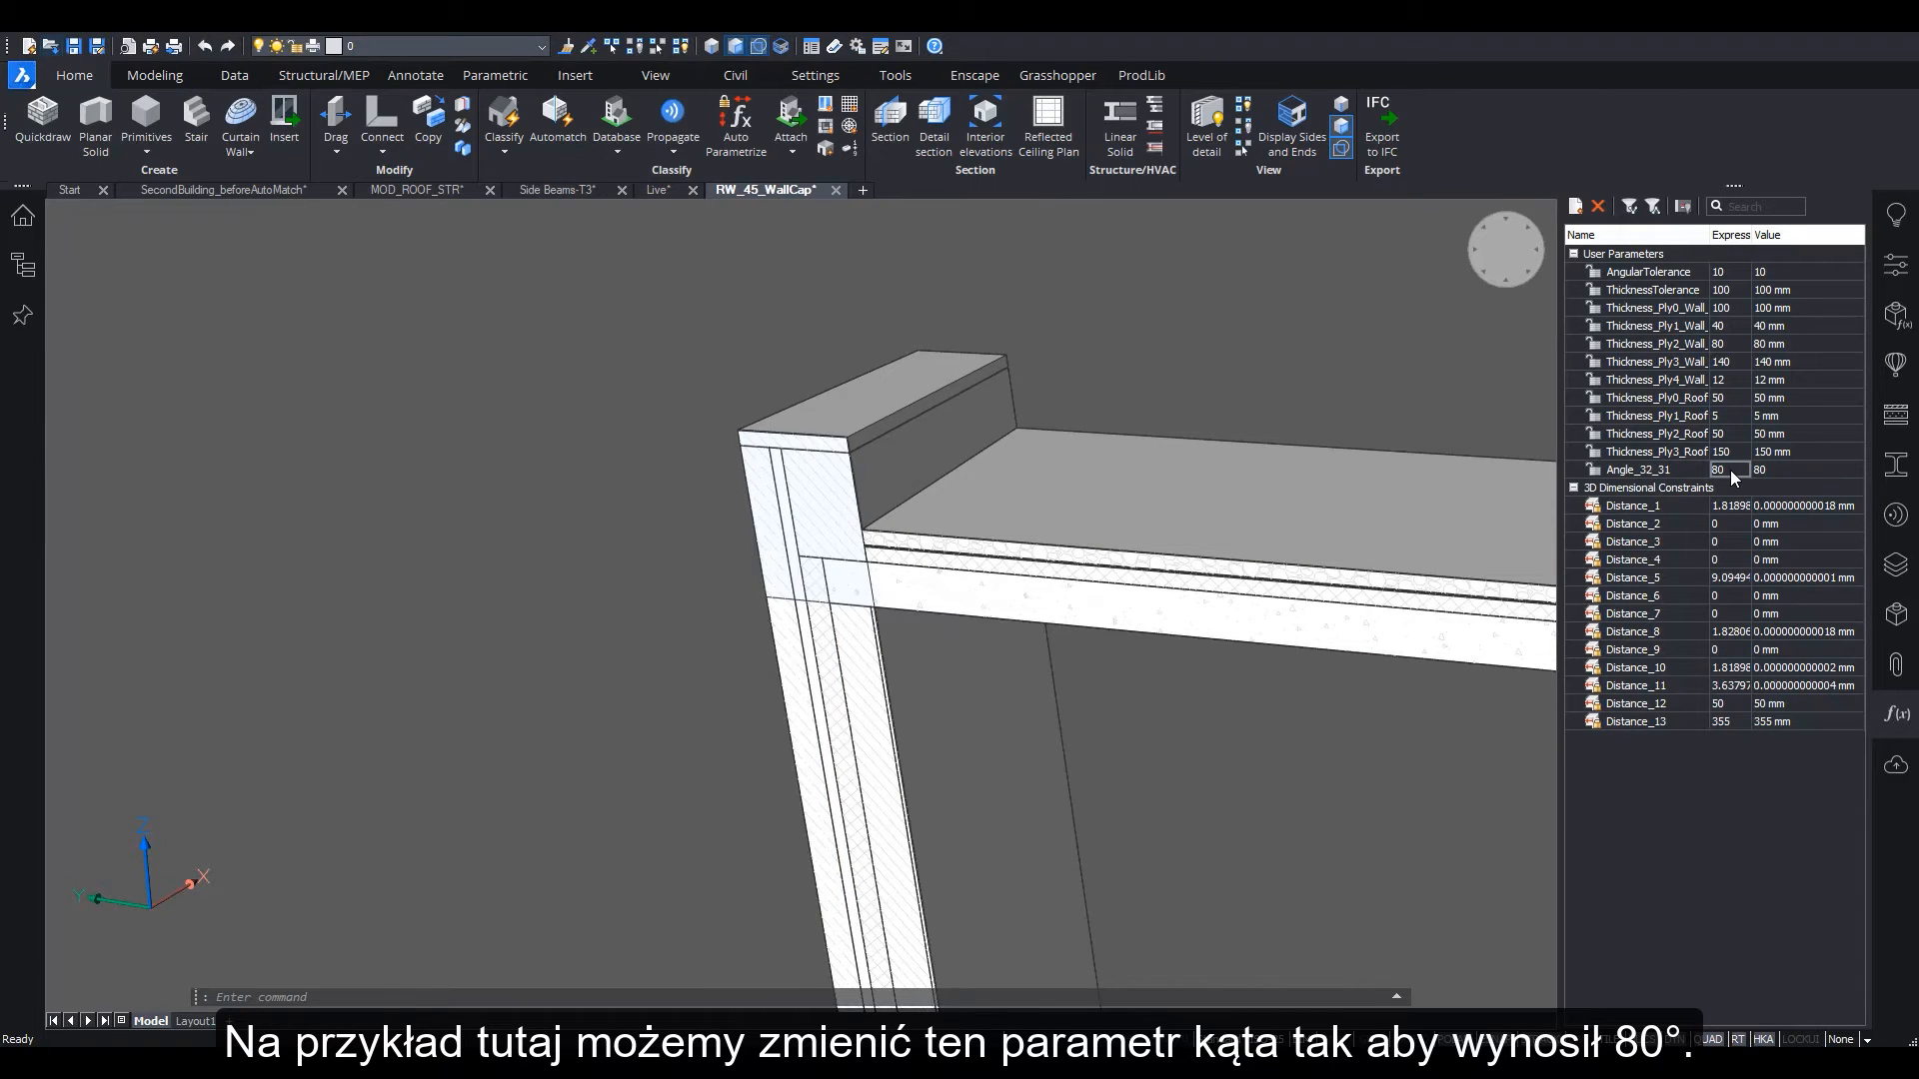
key(ctrl+z)
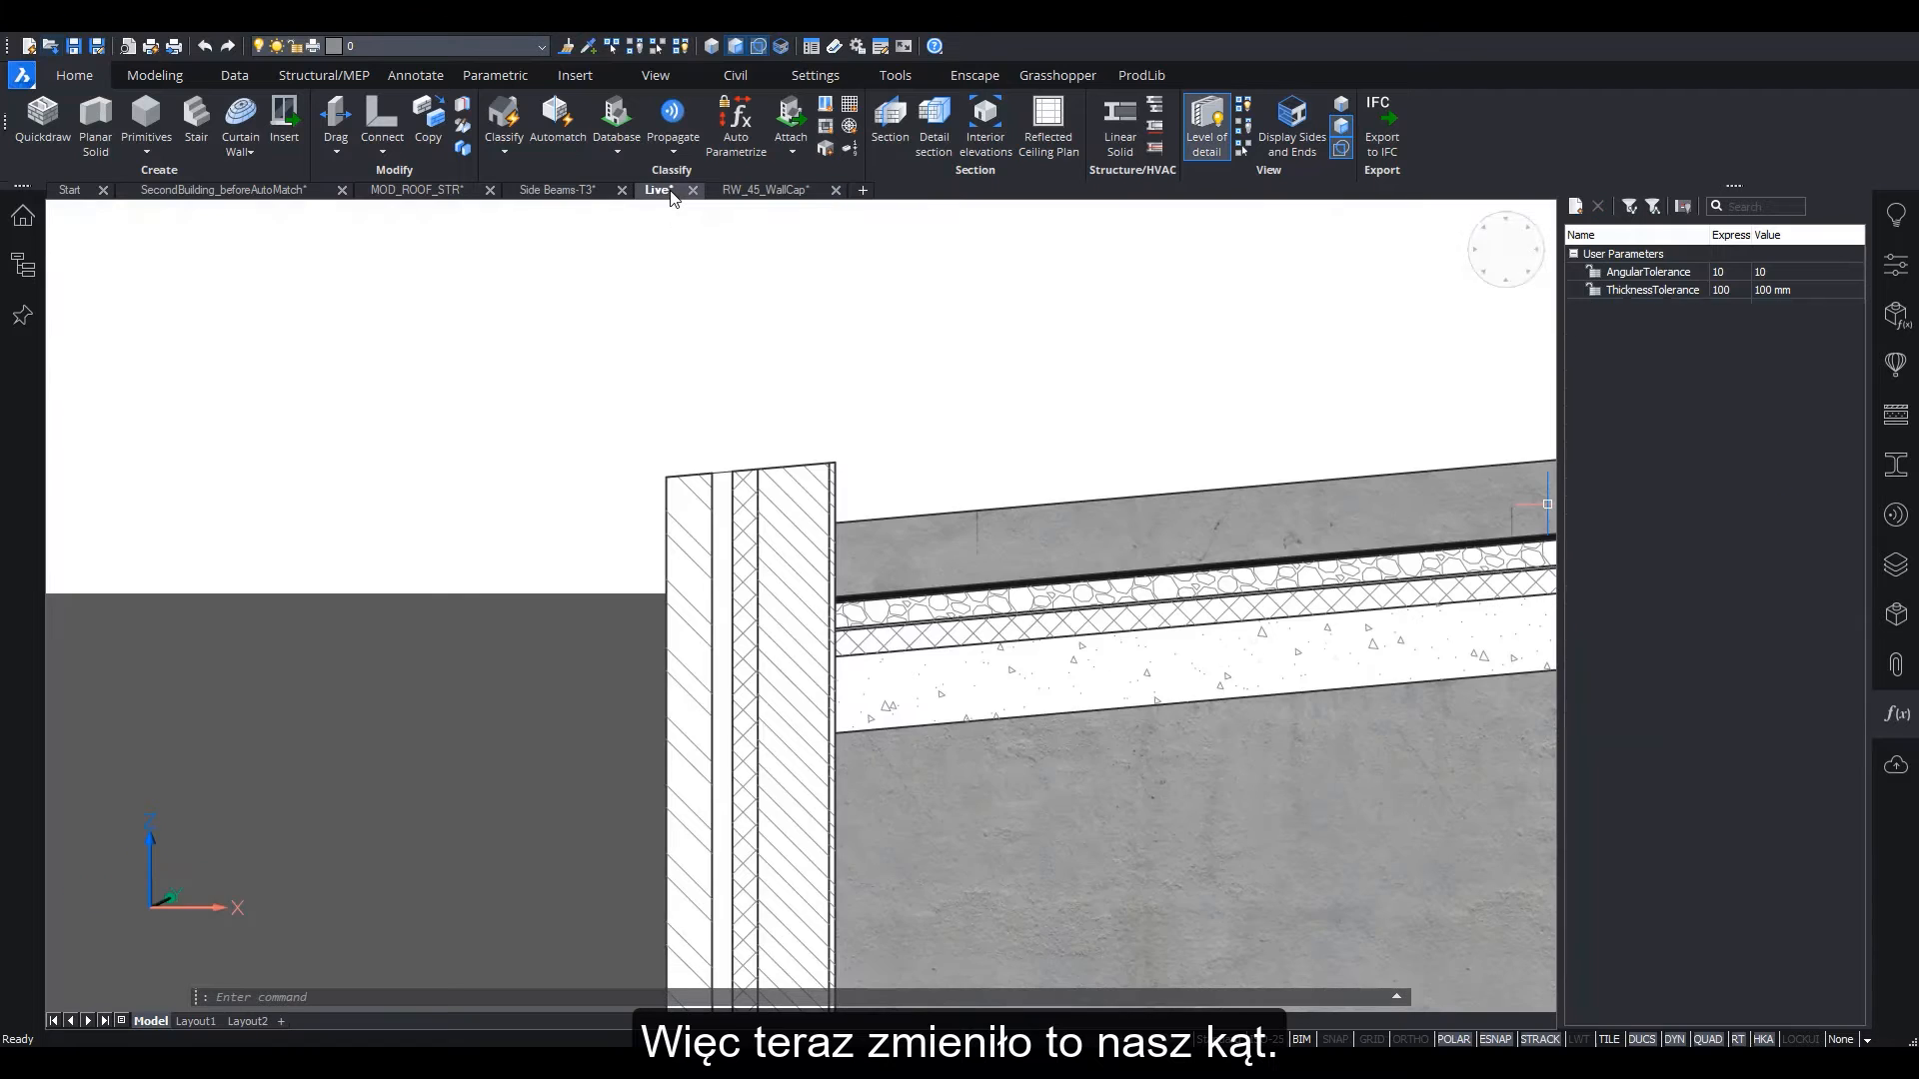
Return to the Live drawing, propagate the RW_45_WallCap detail around the roof, and apply it to all suggested edges
click(670, 190)
shift+middle_drag(791, 371, 1880, 375)
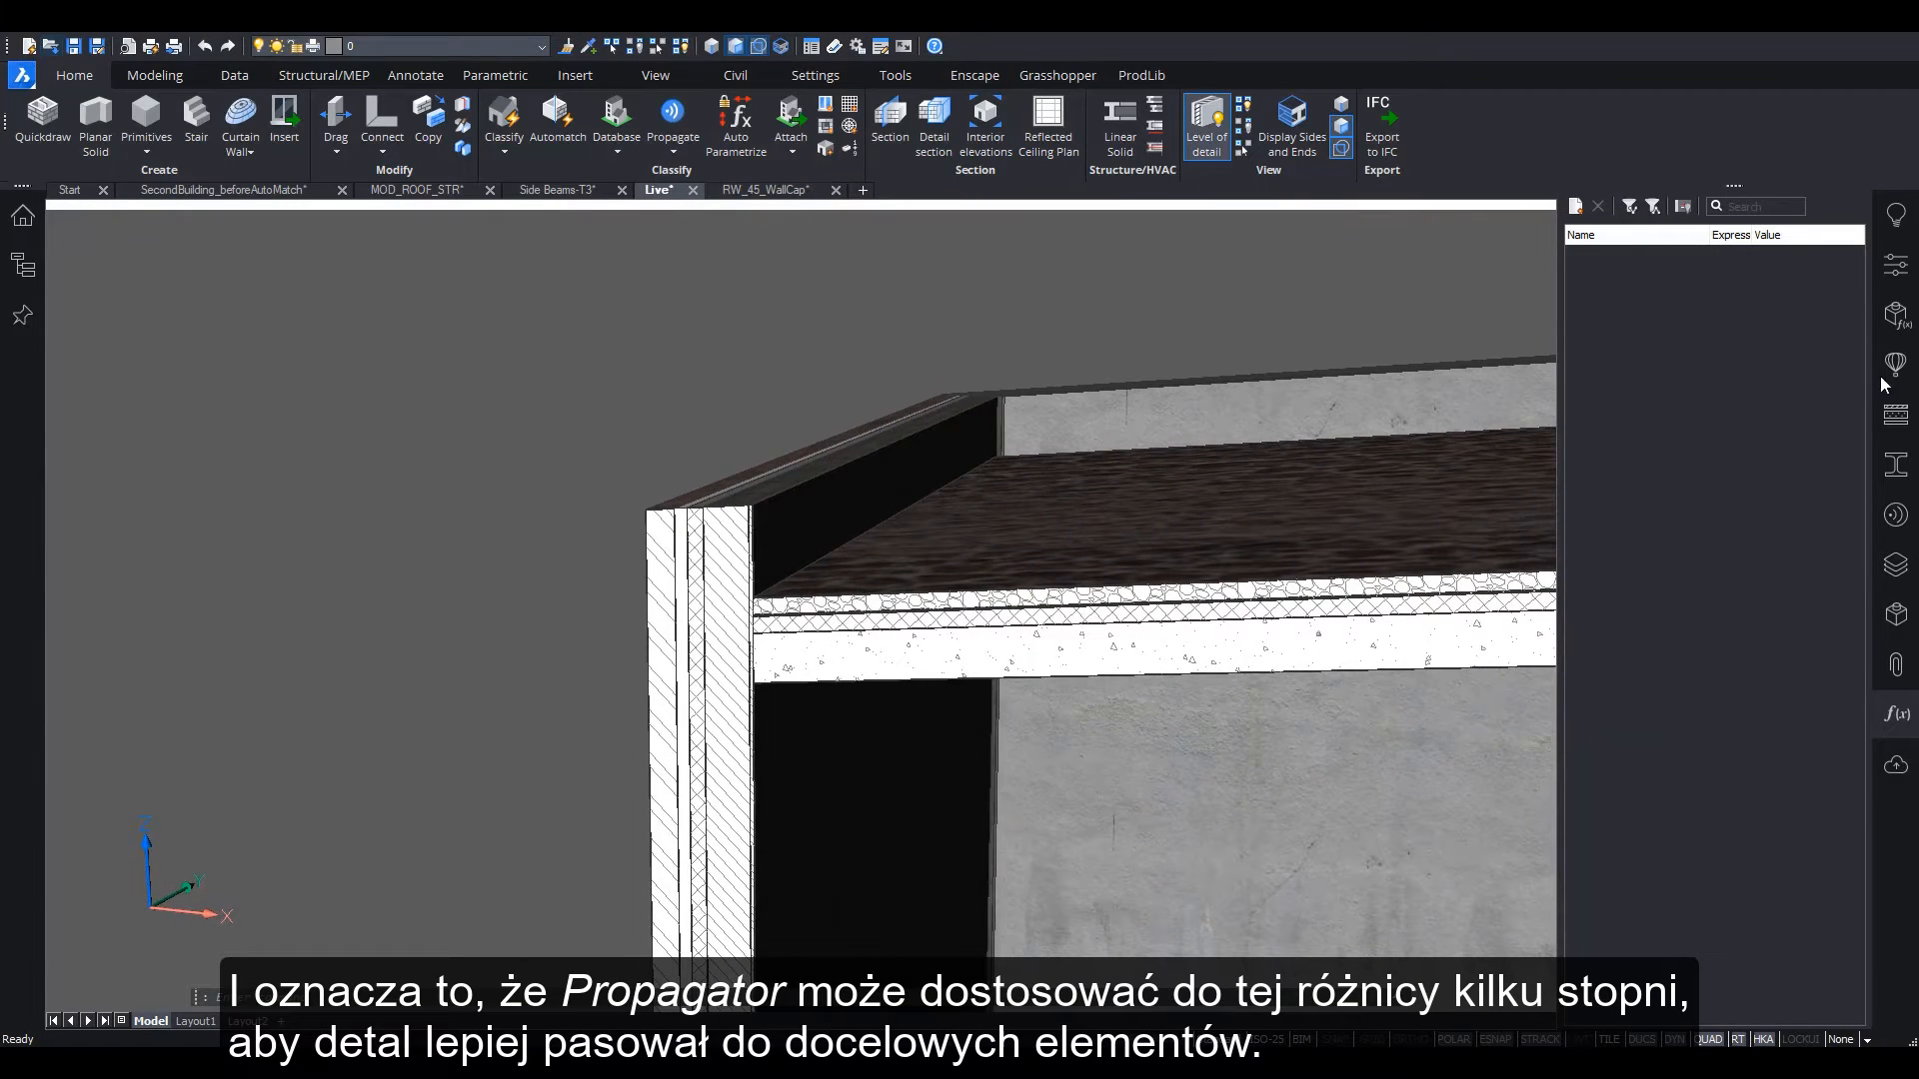
click(1896, 515)
drag(1600, 346, 972, 308)
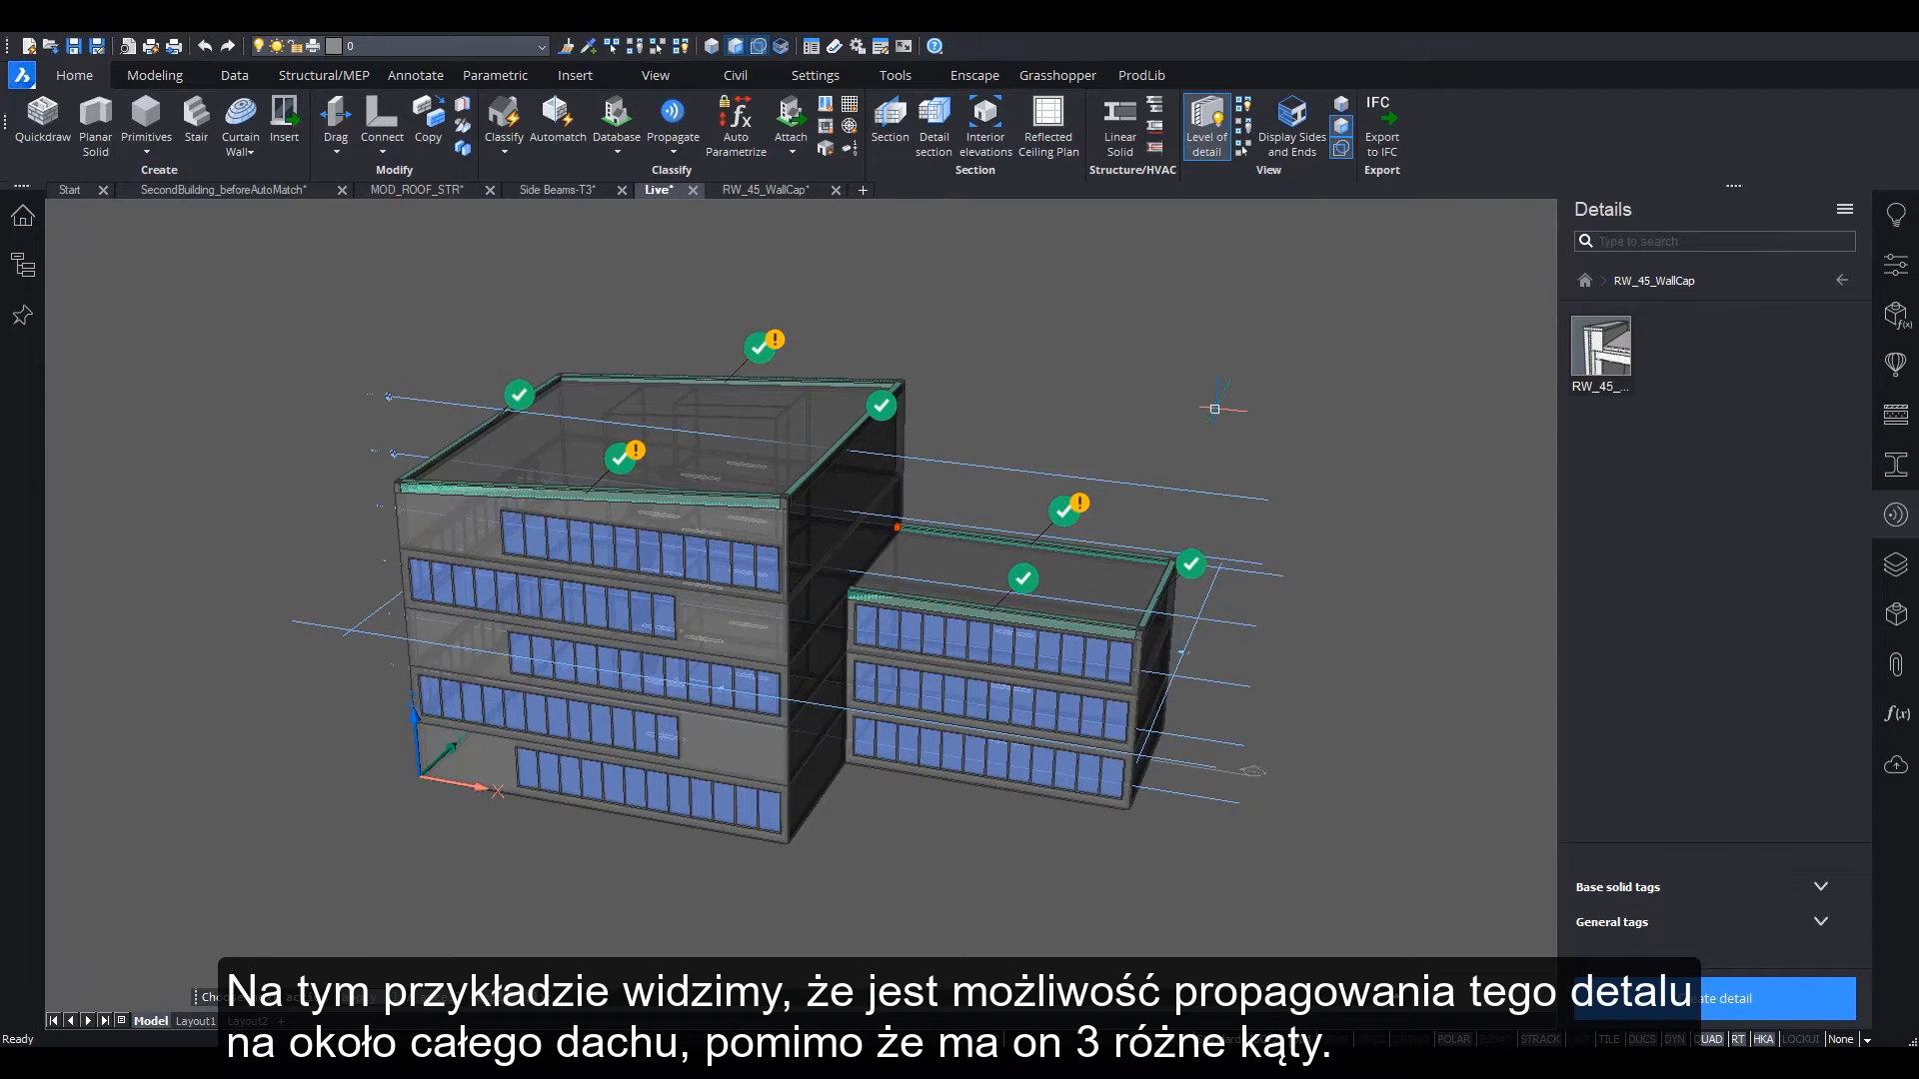
key(Return)
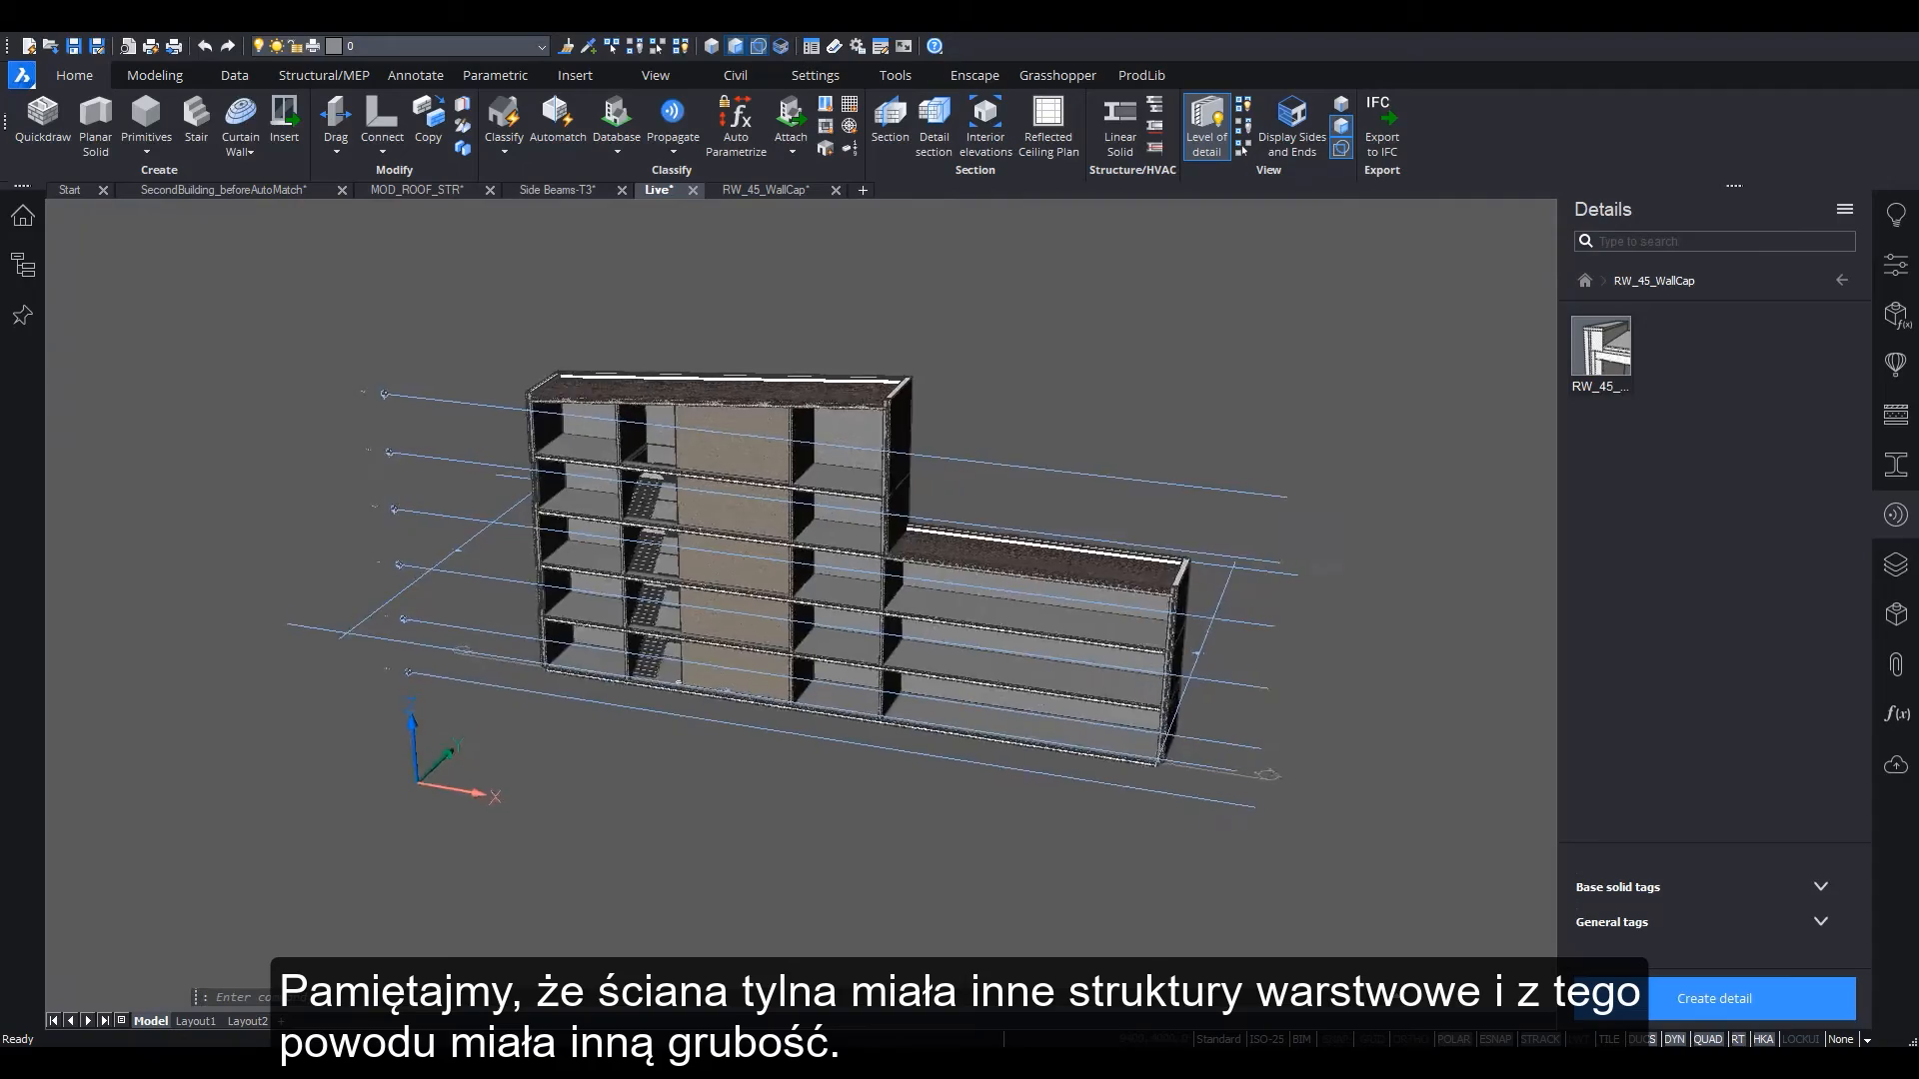
Inspect the propagated wall cap and the layered roof-to-wall joint at the building's sectioned corner
scroll(520, 400, up, 9)
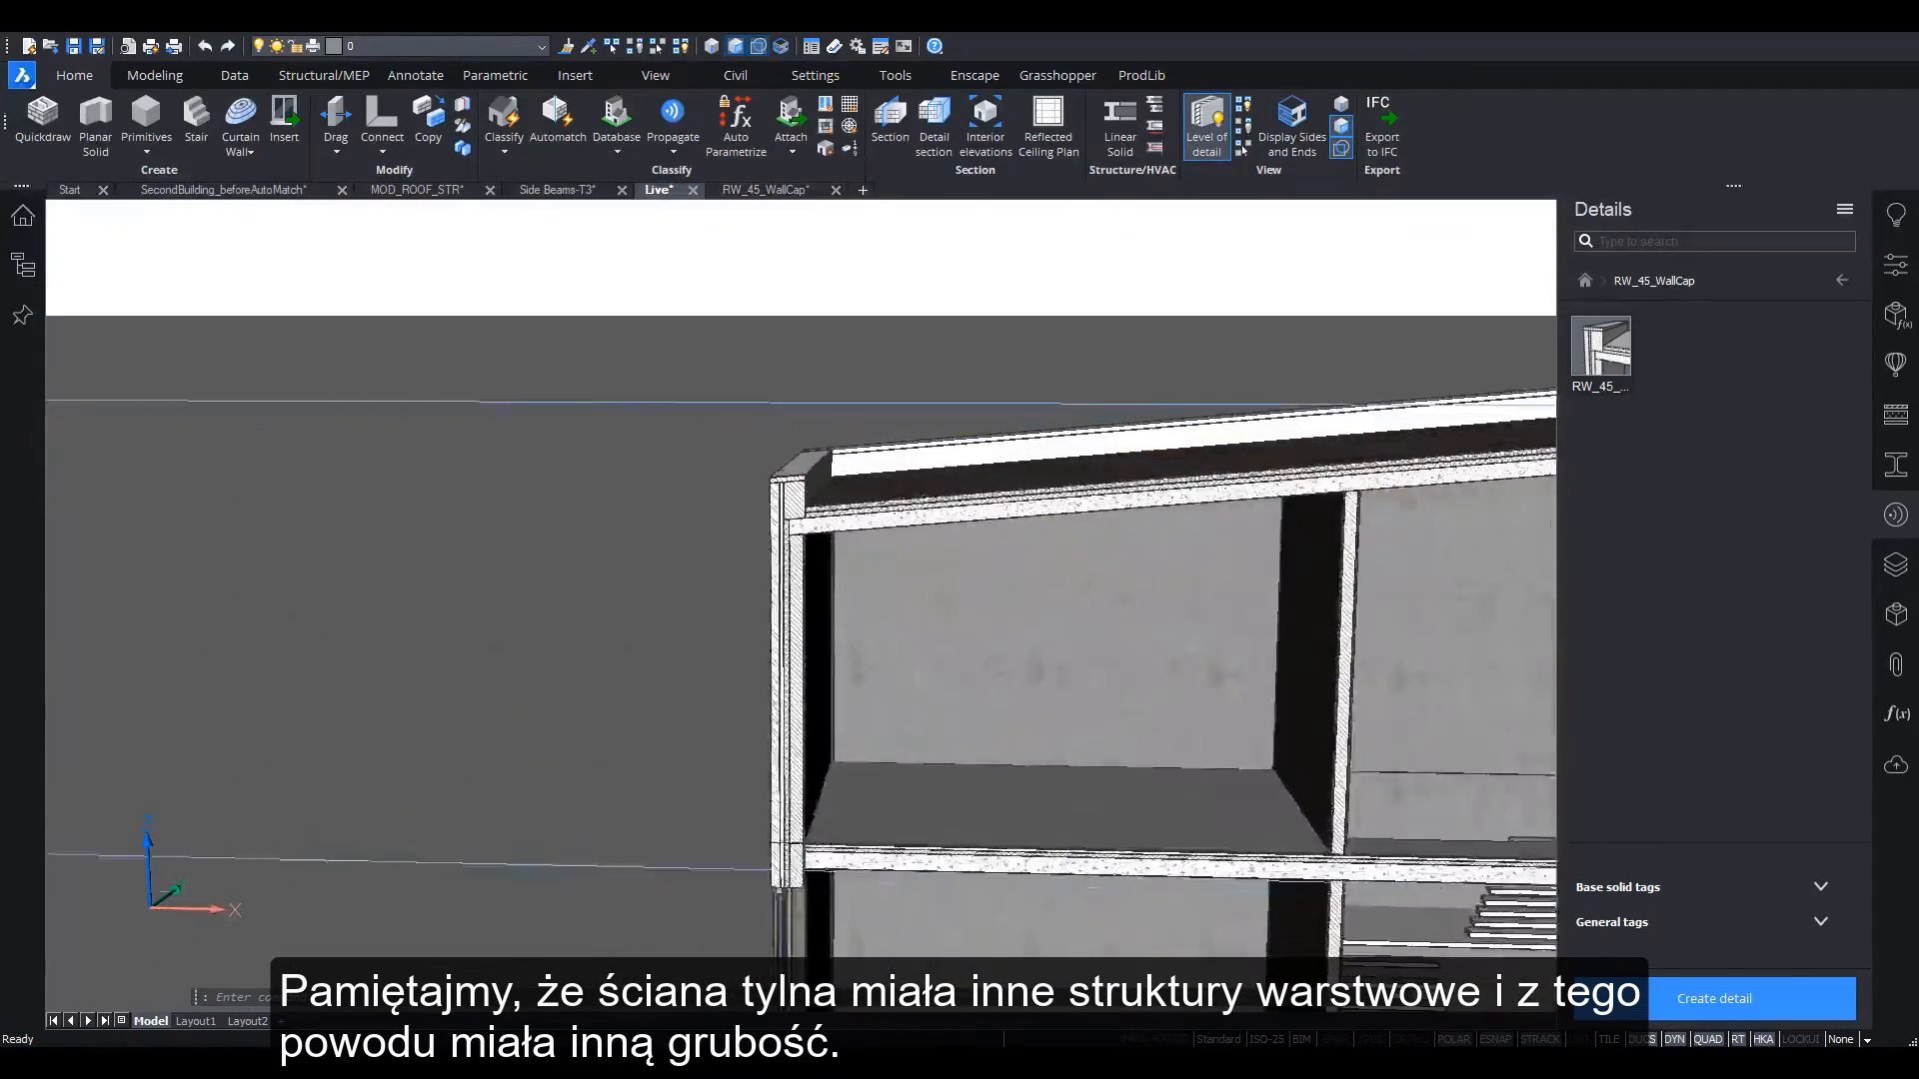
scroll(862, 465, up, 8)
middle_drag(861, 465, 964, 659)
shift+middle_drag(1092, 735, 1264, 635)
scroll(1261, 635, down, 3)
middle_drag(1086, 609, 902, 602)
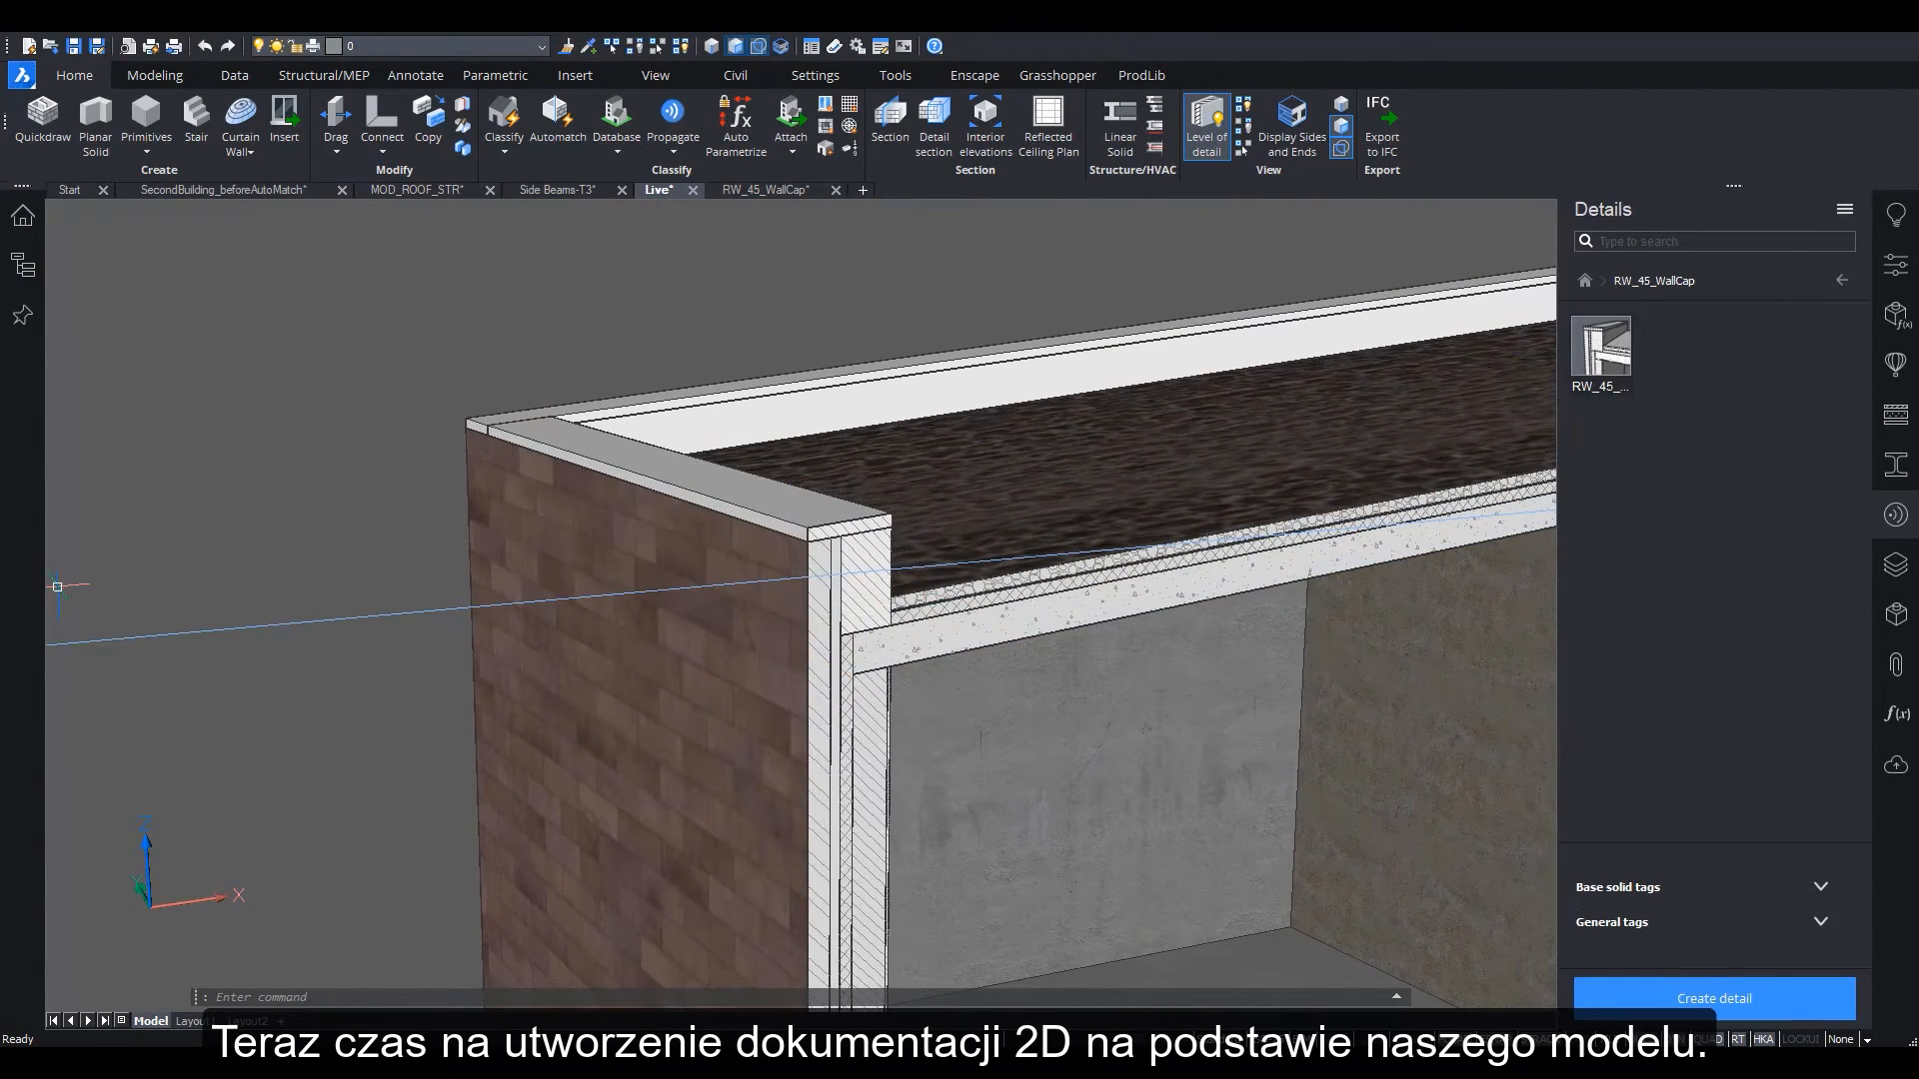
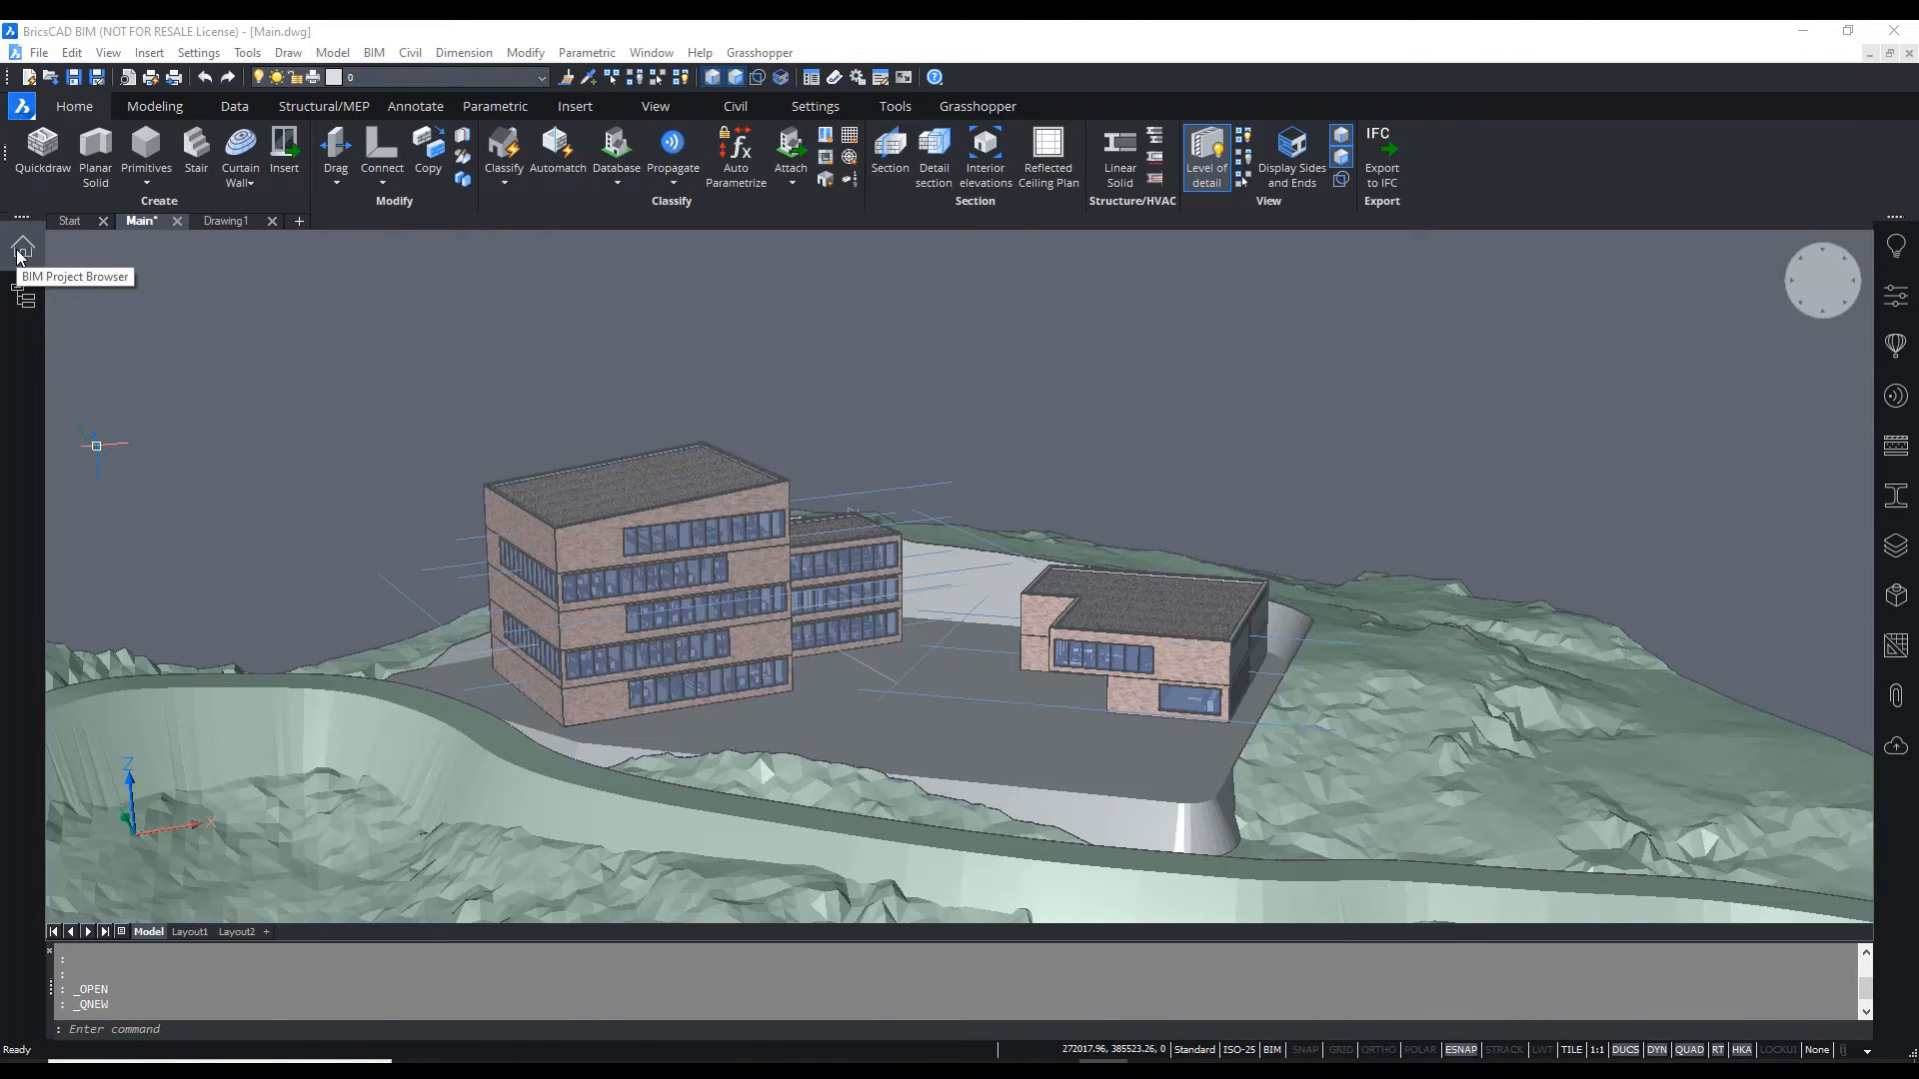
Display the BIM Project Browser for Drawing1 and Main, and look through Main's sections, sheets, models and attached files
click(226, 220)
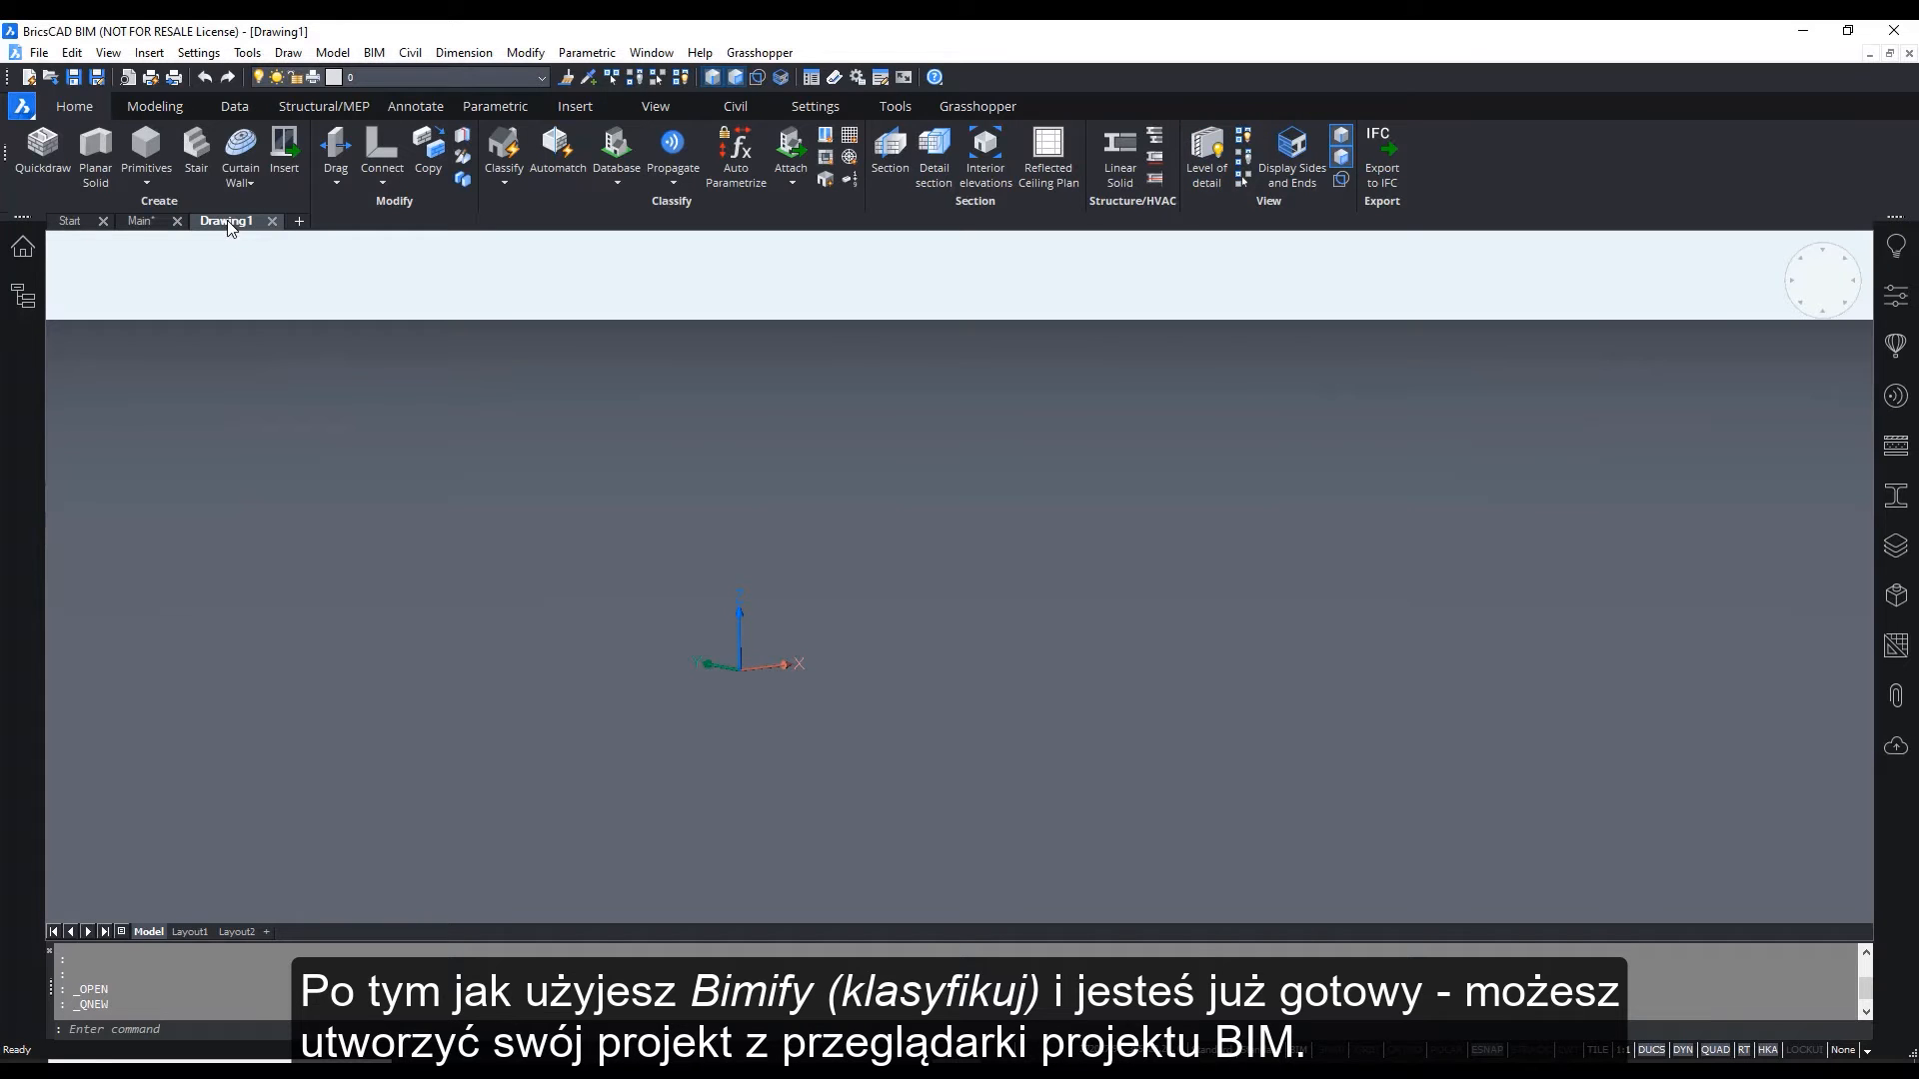
click(34, 258)
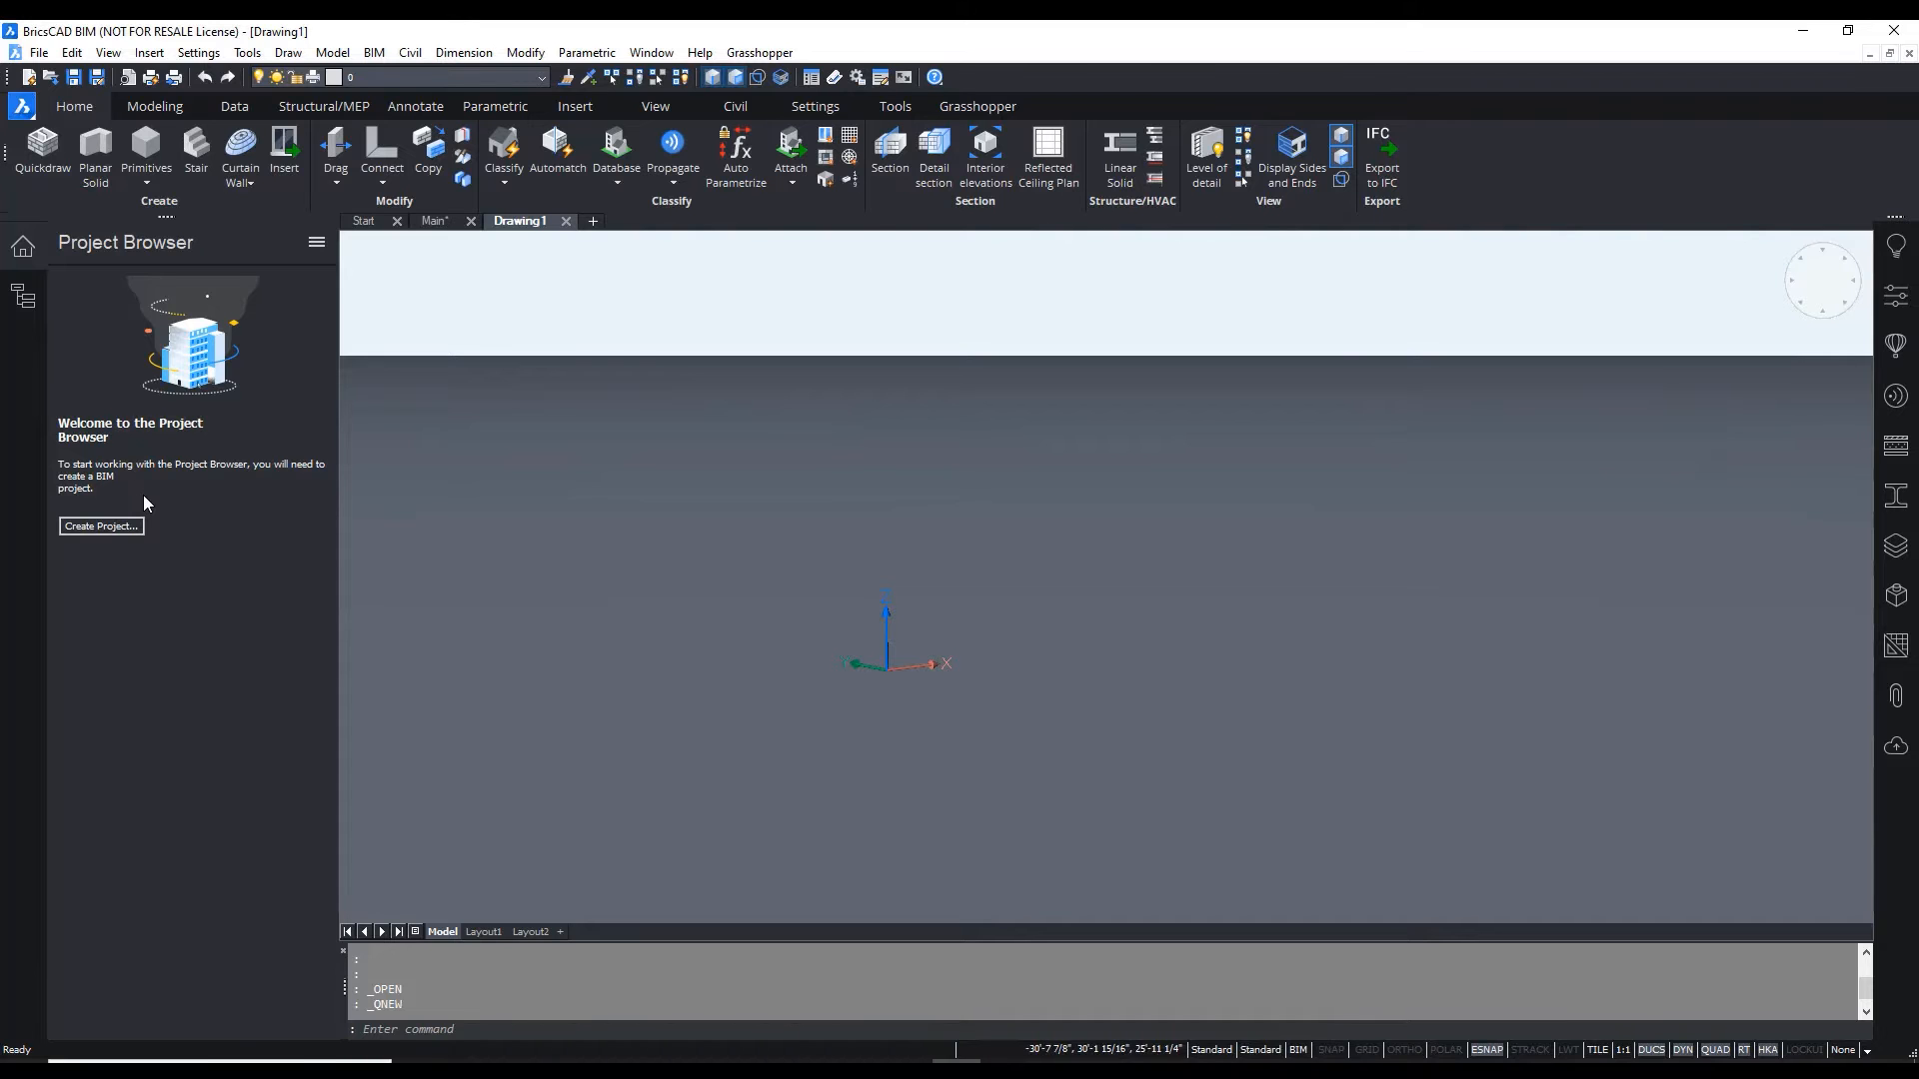
click(437, 222)
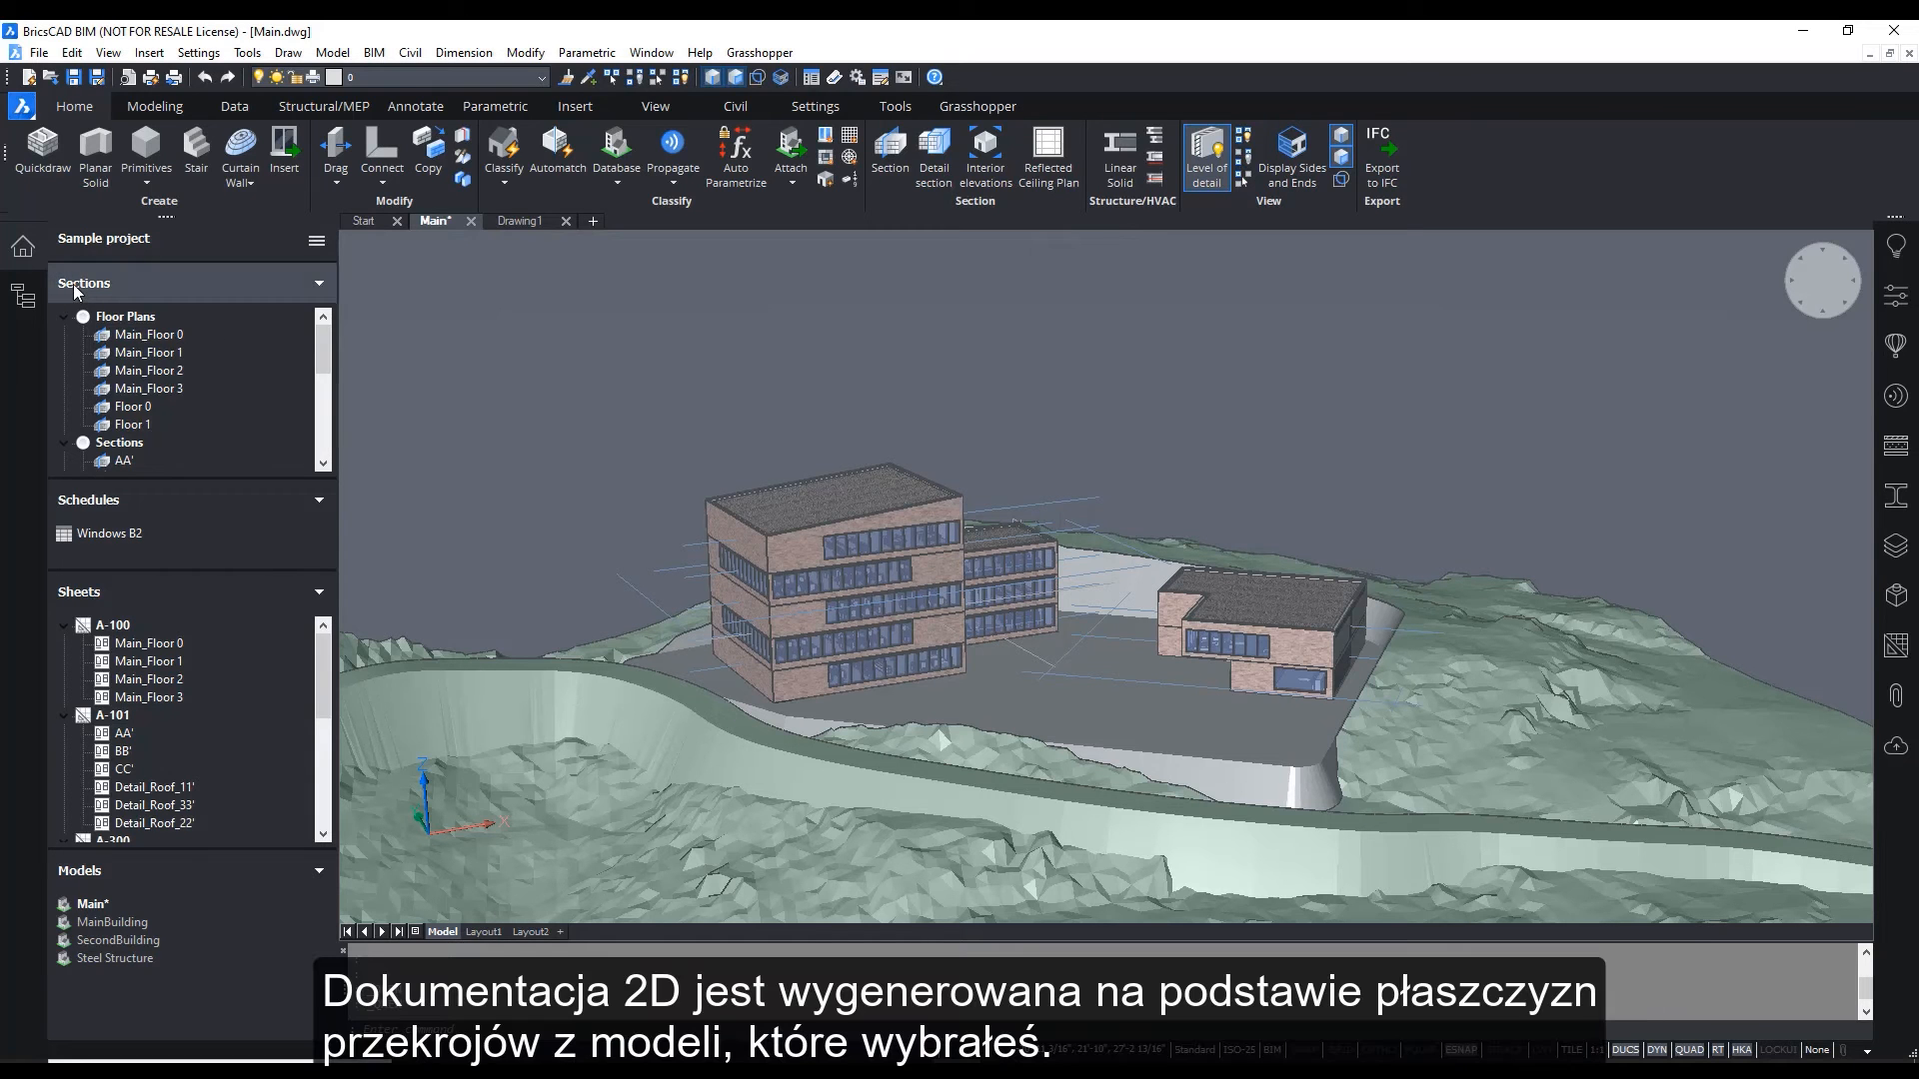
mouse_move(322, 332)
mouse_down()
mouse_move(322, 436)
mouse_move(323, 320)
mouse_up()
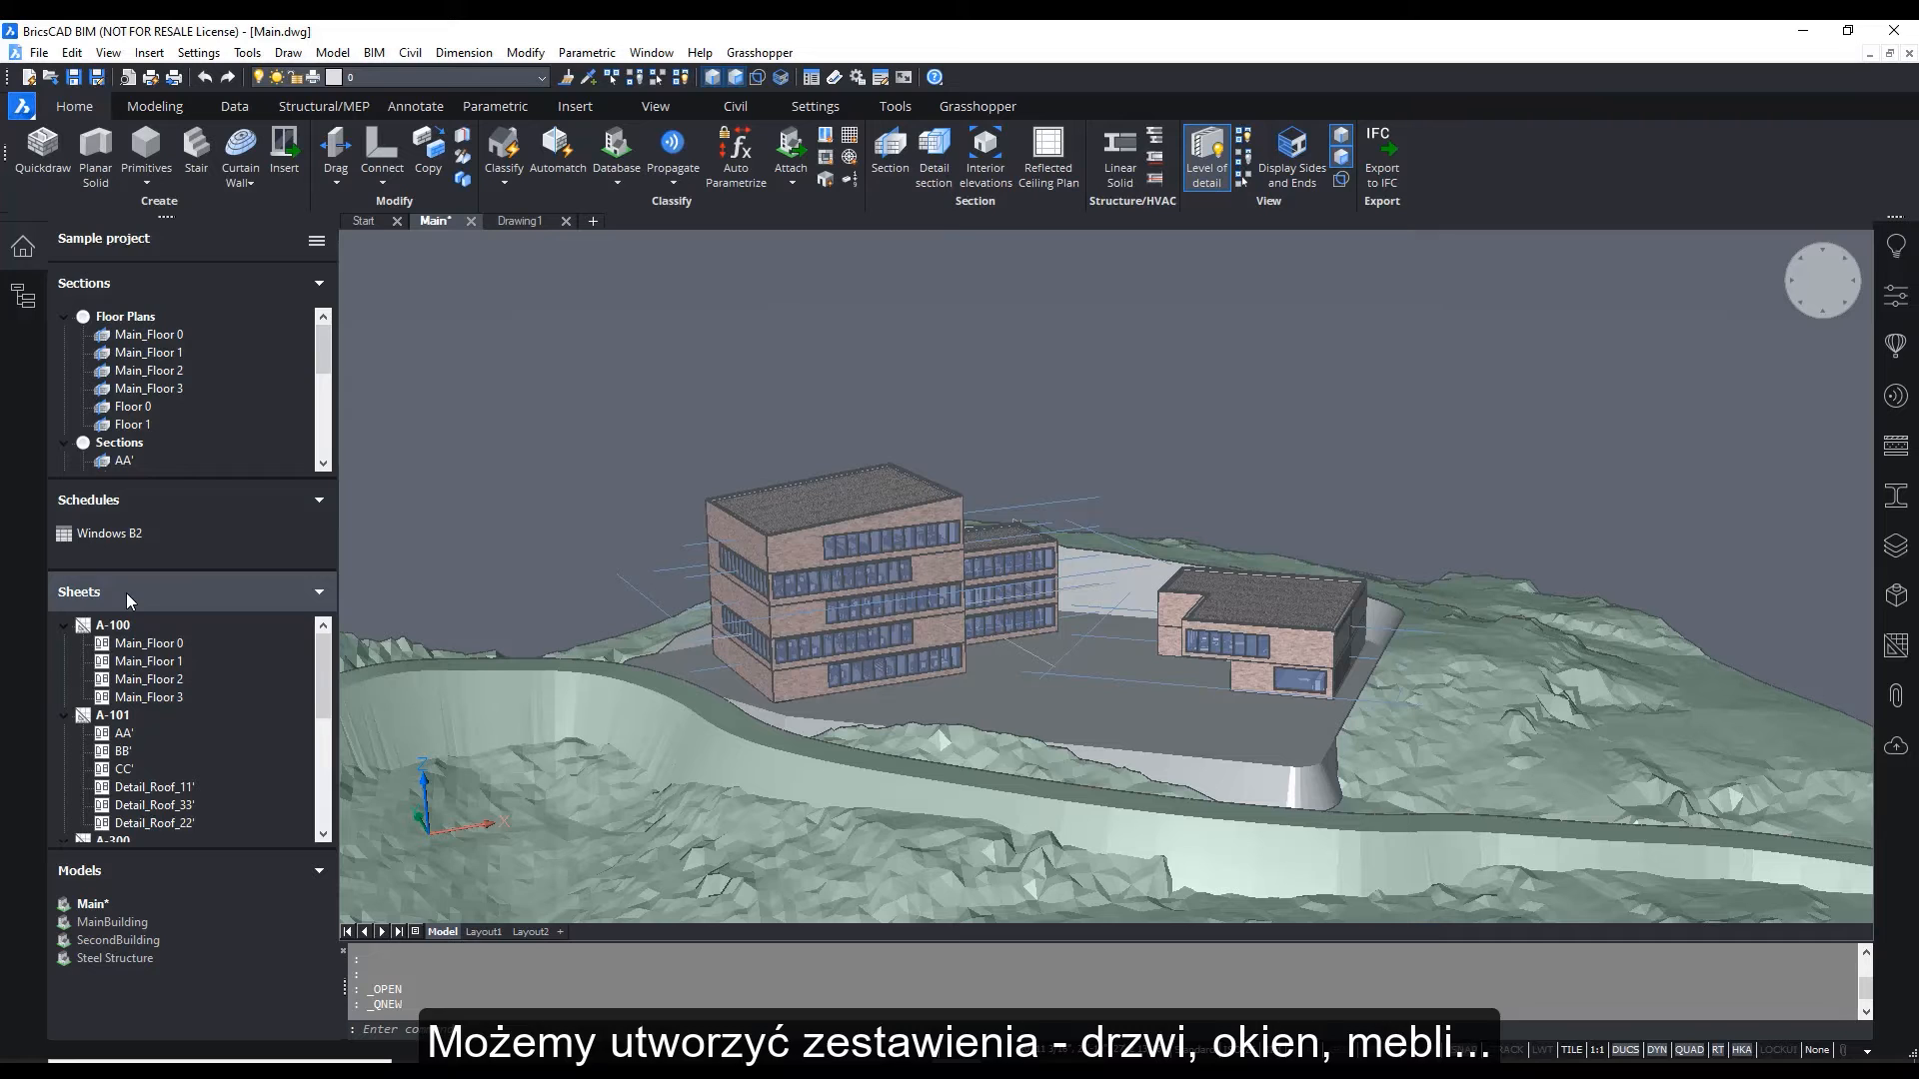
mouse_move(326, 667)
mouse_down()
mouse_move(317, 795)
mouse_move(316, 686)
mouse_up()
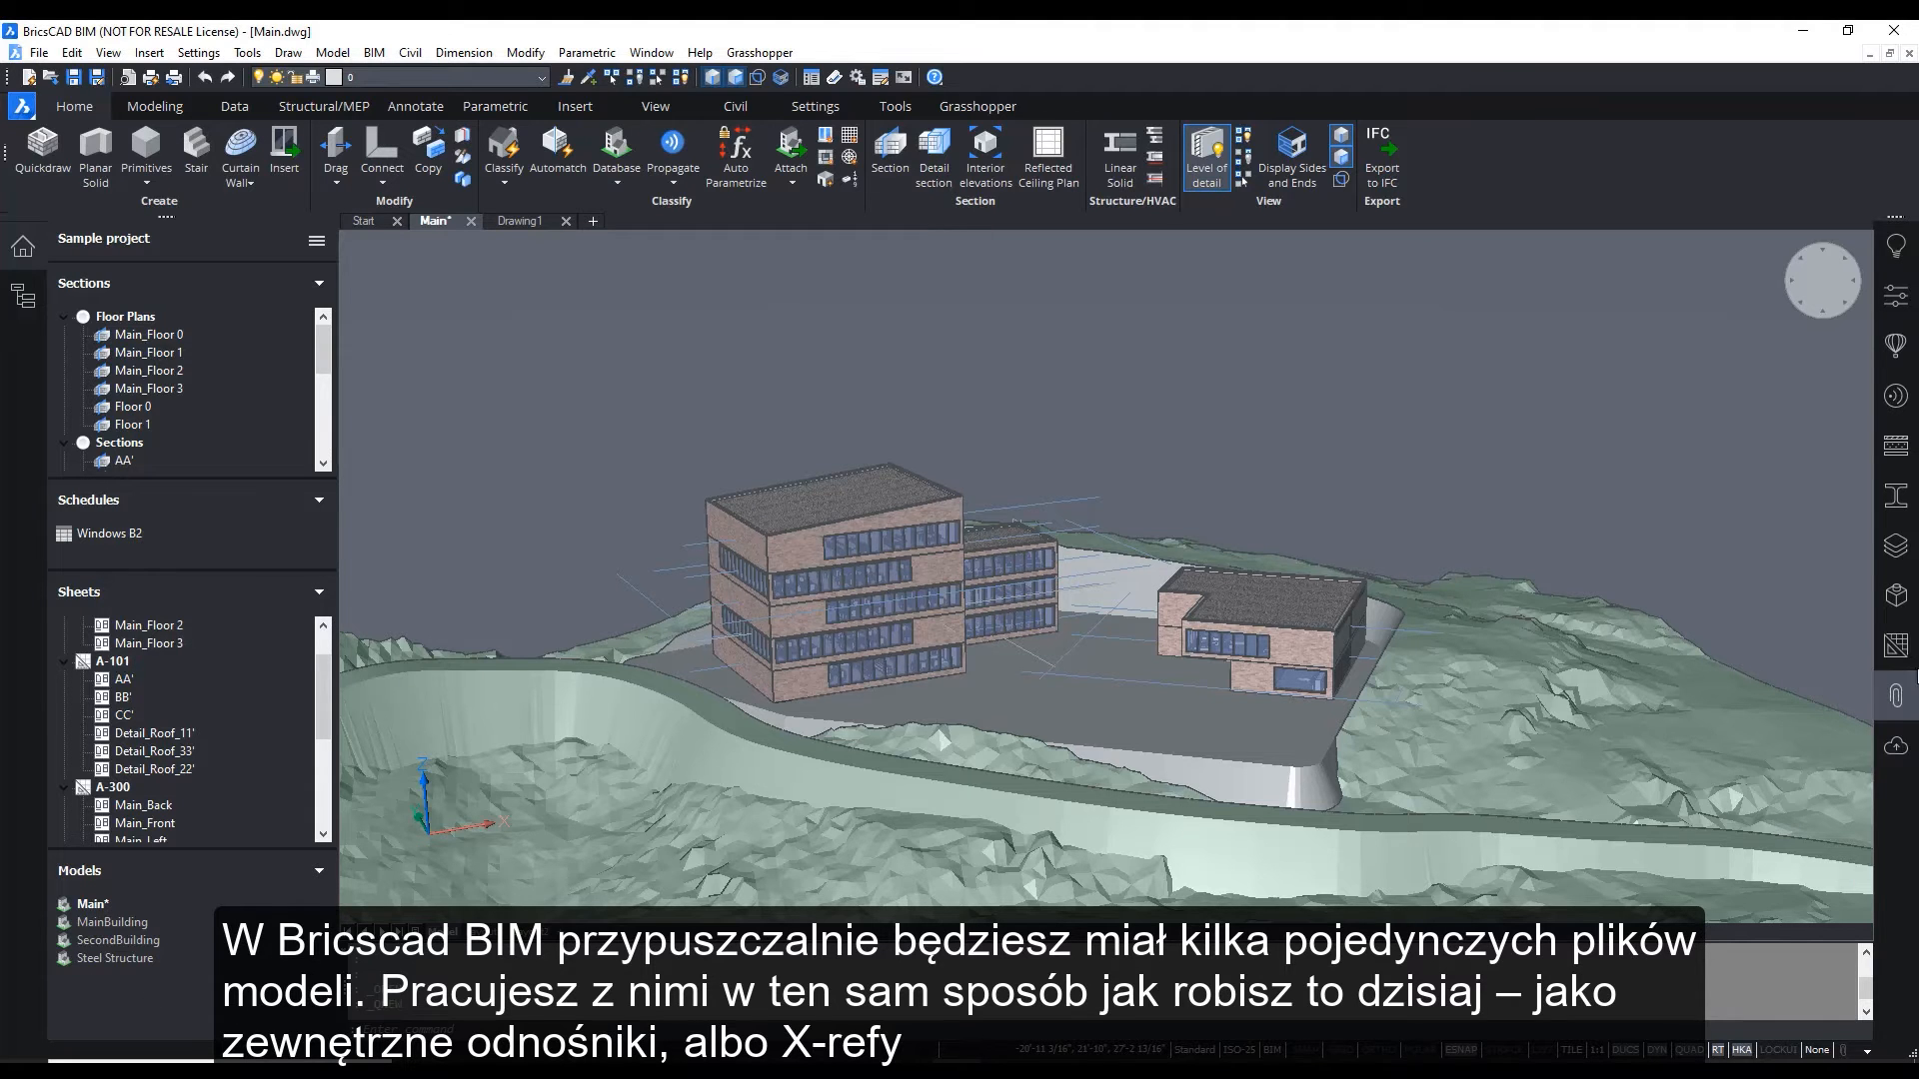
click(1897, 695)
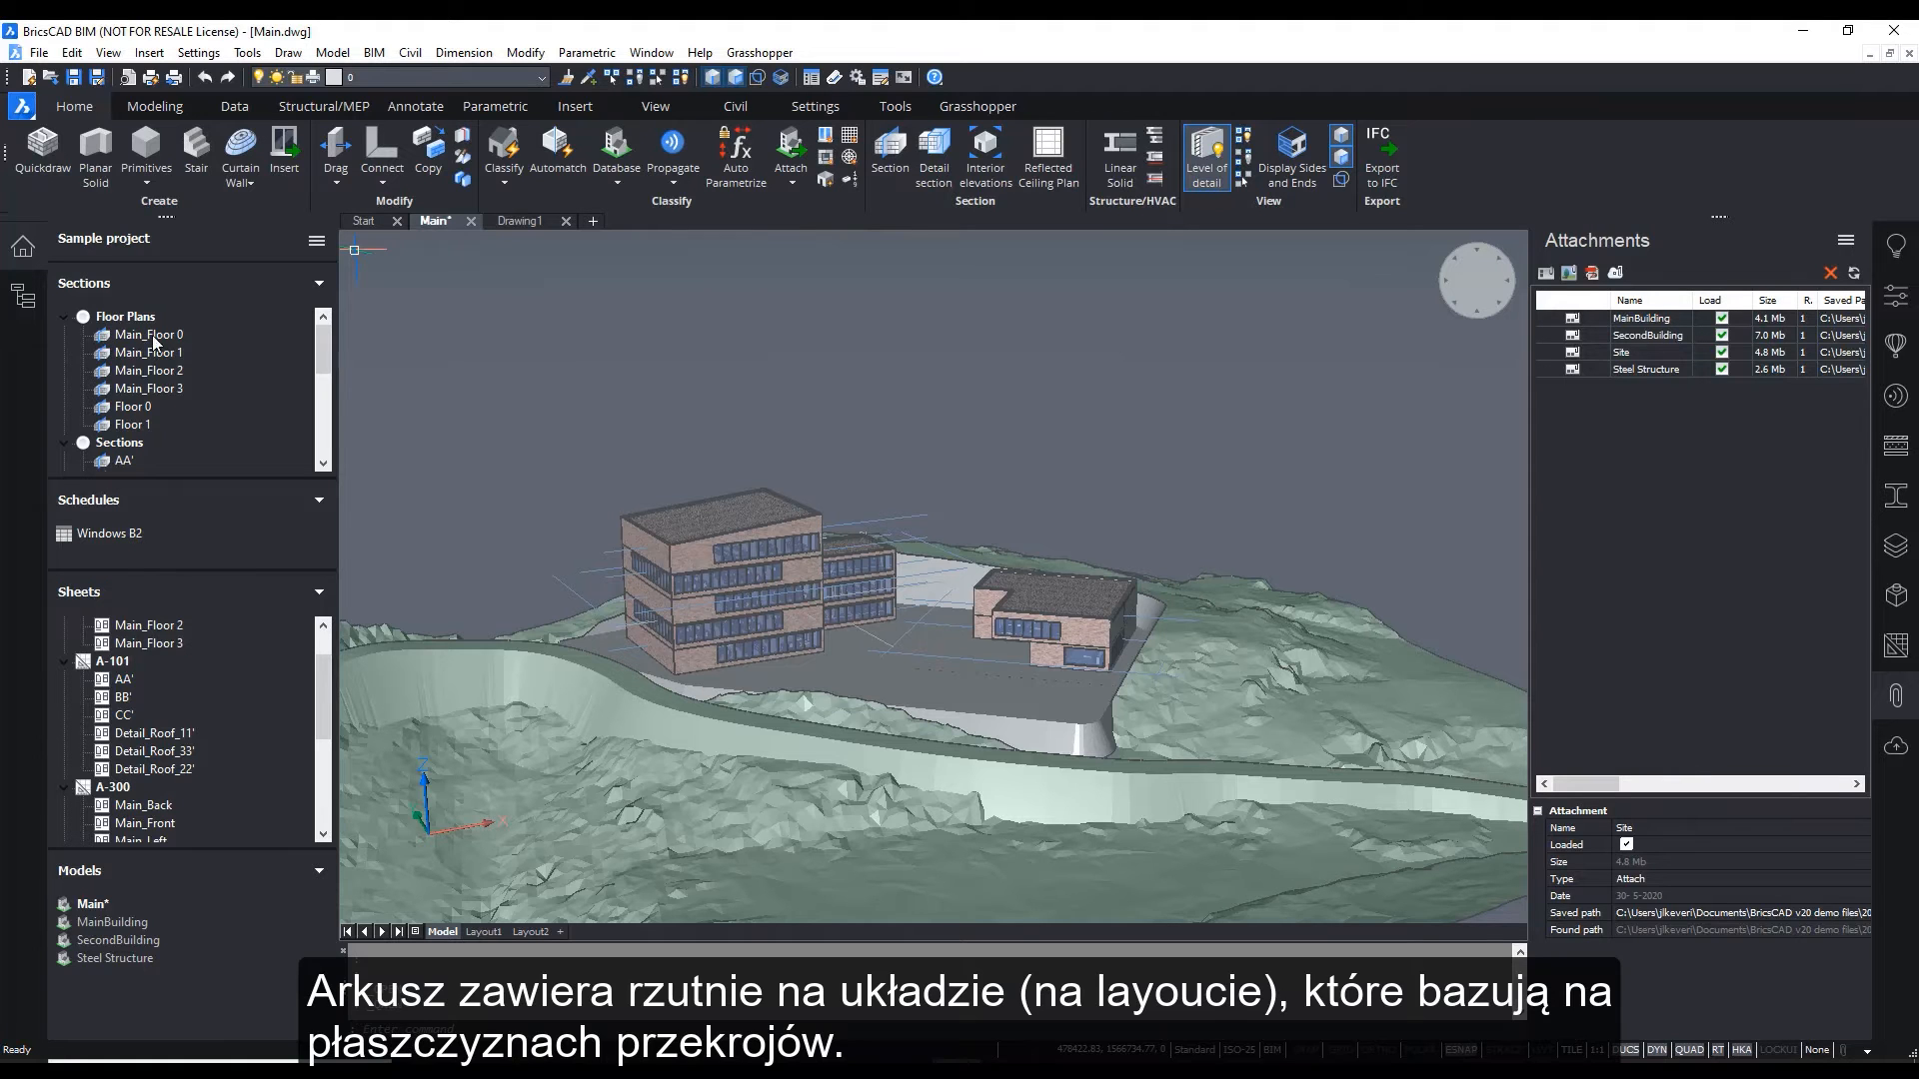
Display the section result of the Floor 0 plan and examine the generated plan on sheet A-102
right_click(134, 406)
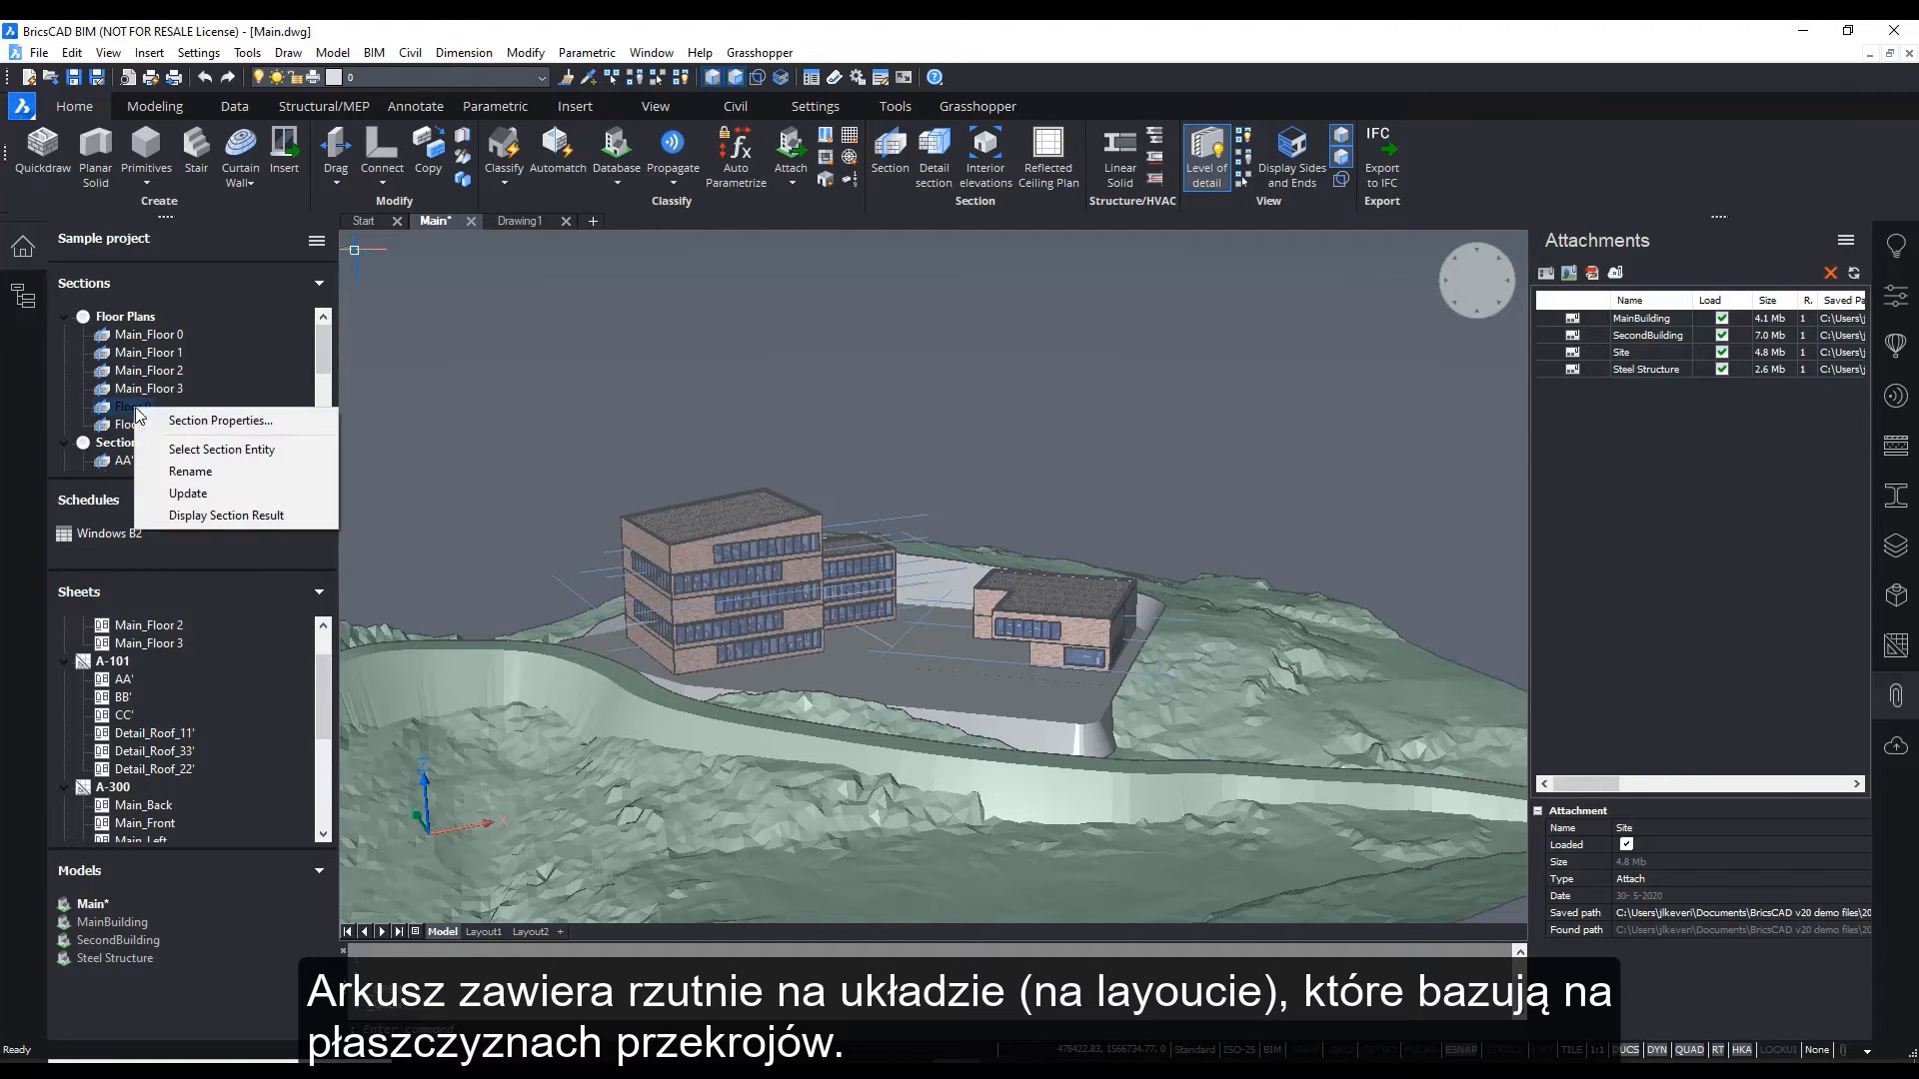
click(285, 515)
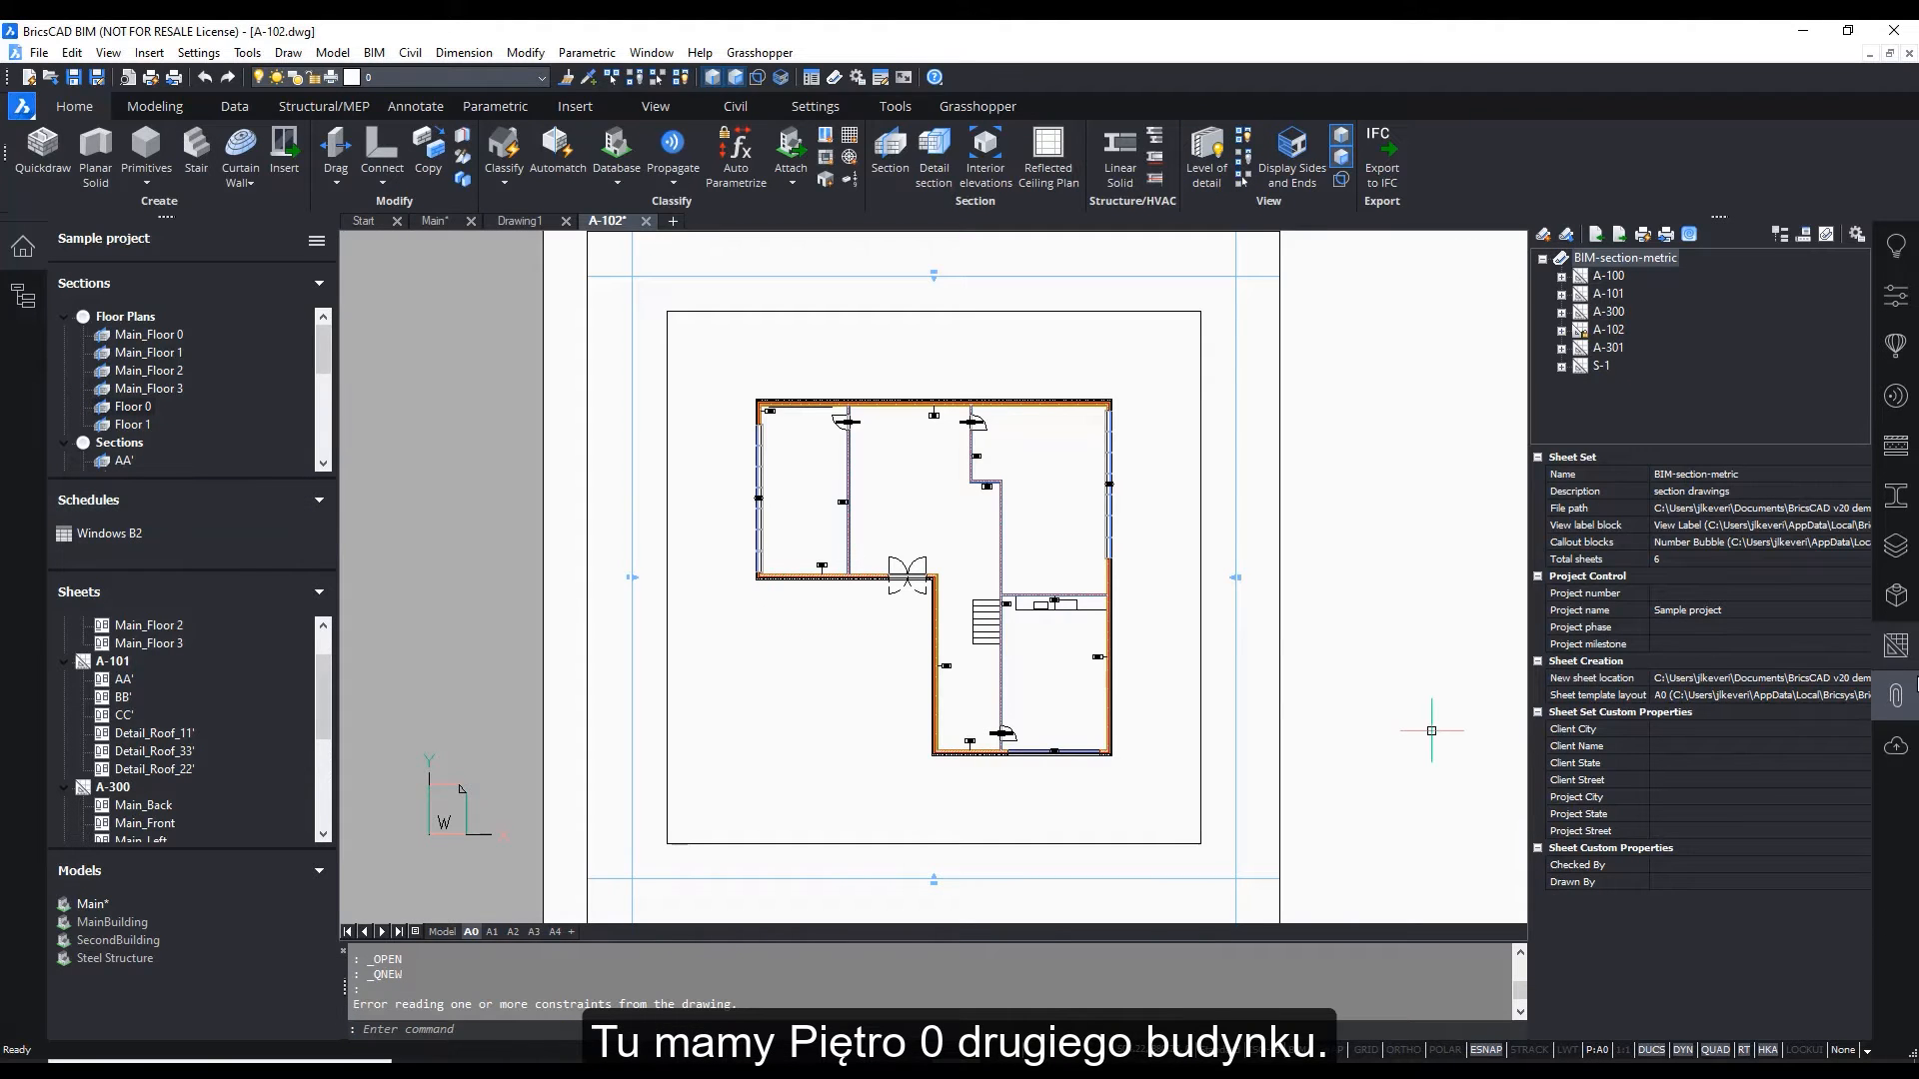
click(1896, 694)
scroll(1300, 628, up, 6)
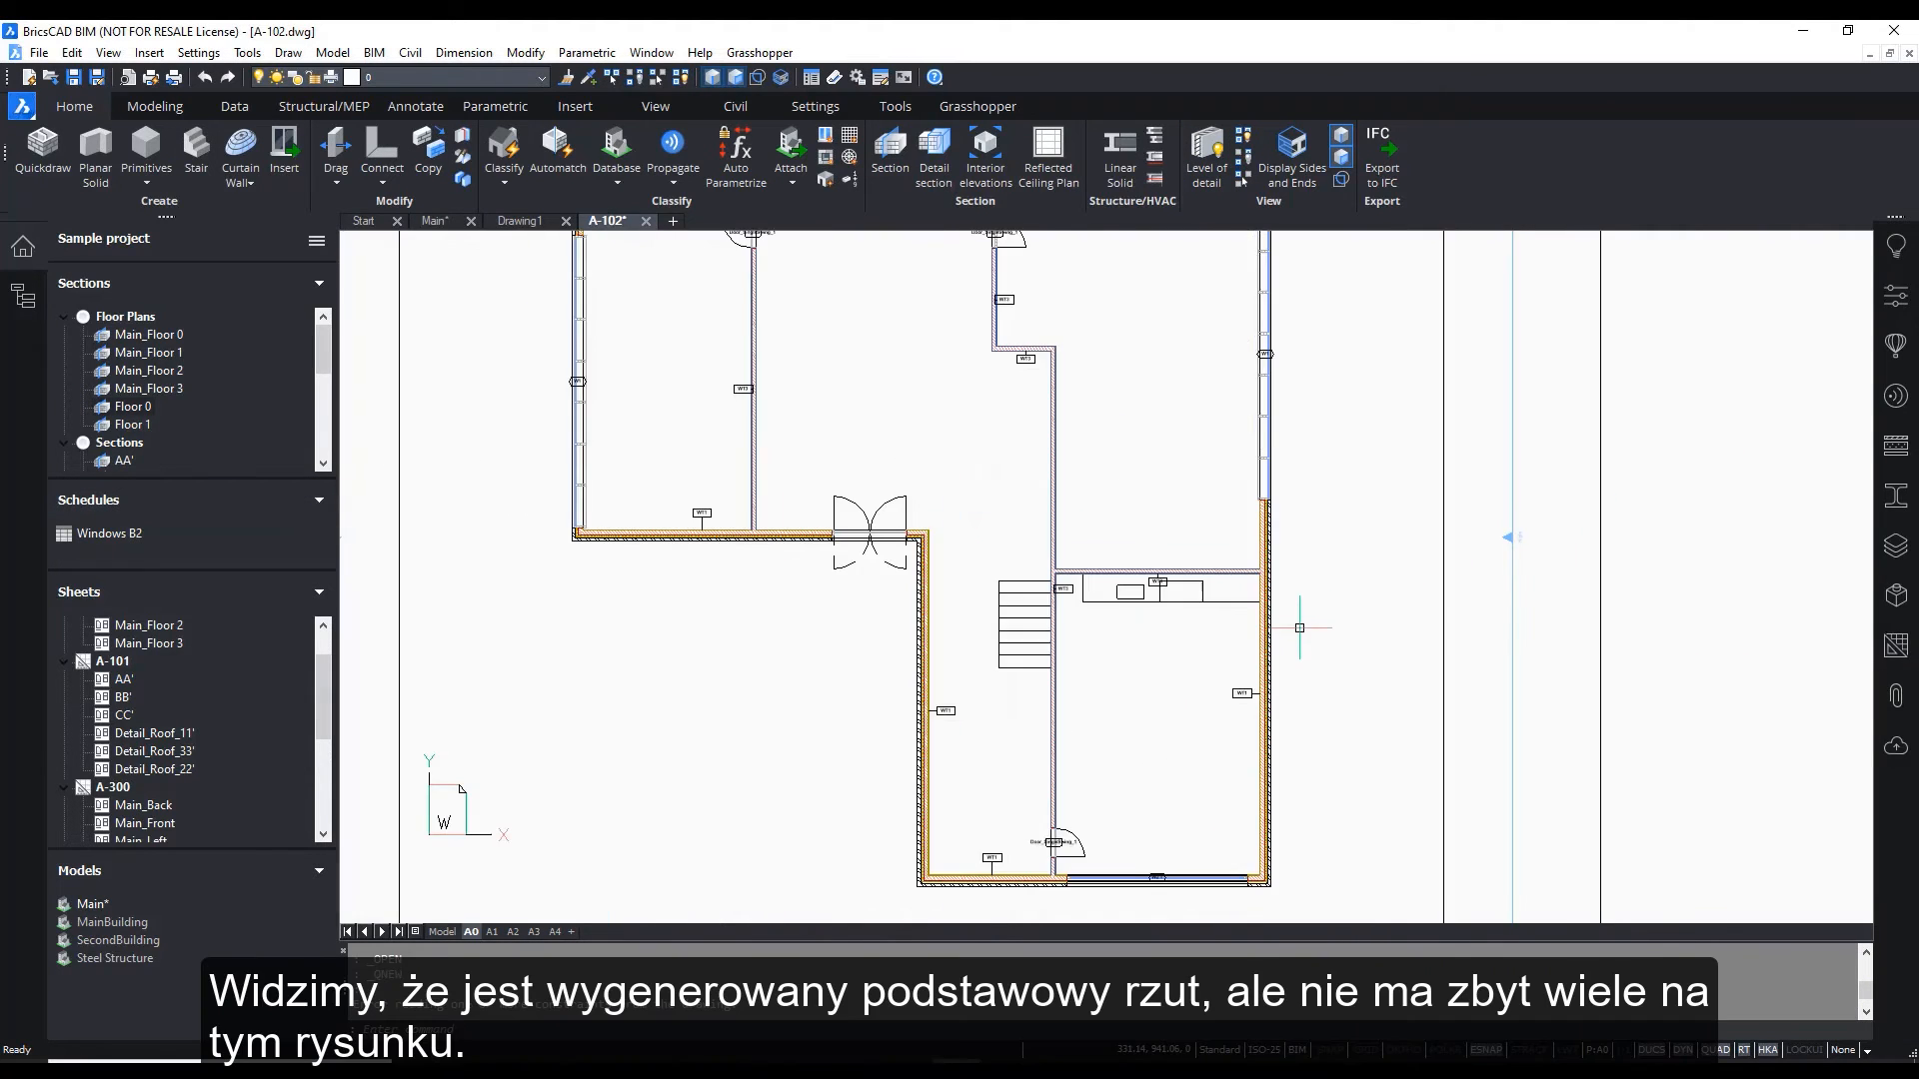
middle_drag(1314, 461, 1311, 512)
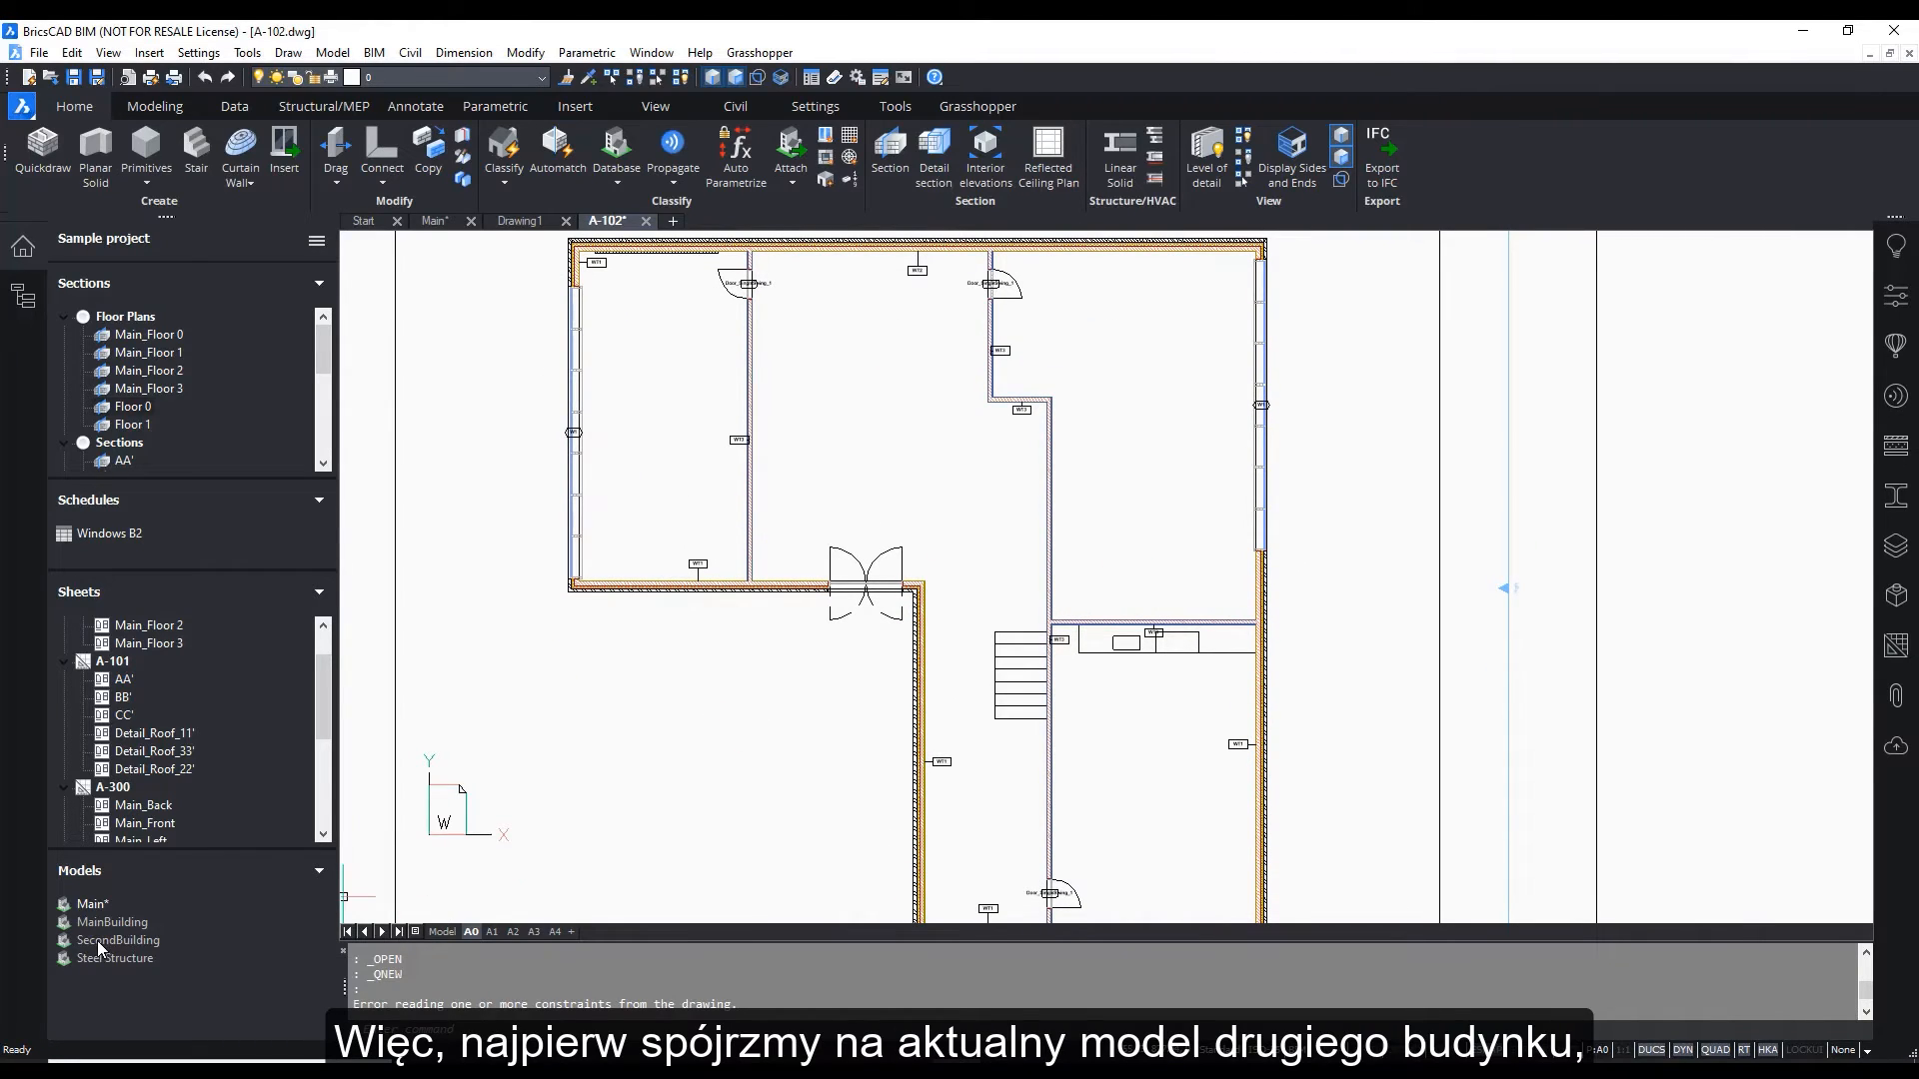
Open the SecondBuilding model, clip its display at the Floor 0 section, and inspect the furnished interior
right_click(138, 942)
click(204, 983)
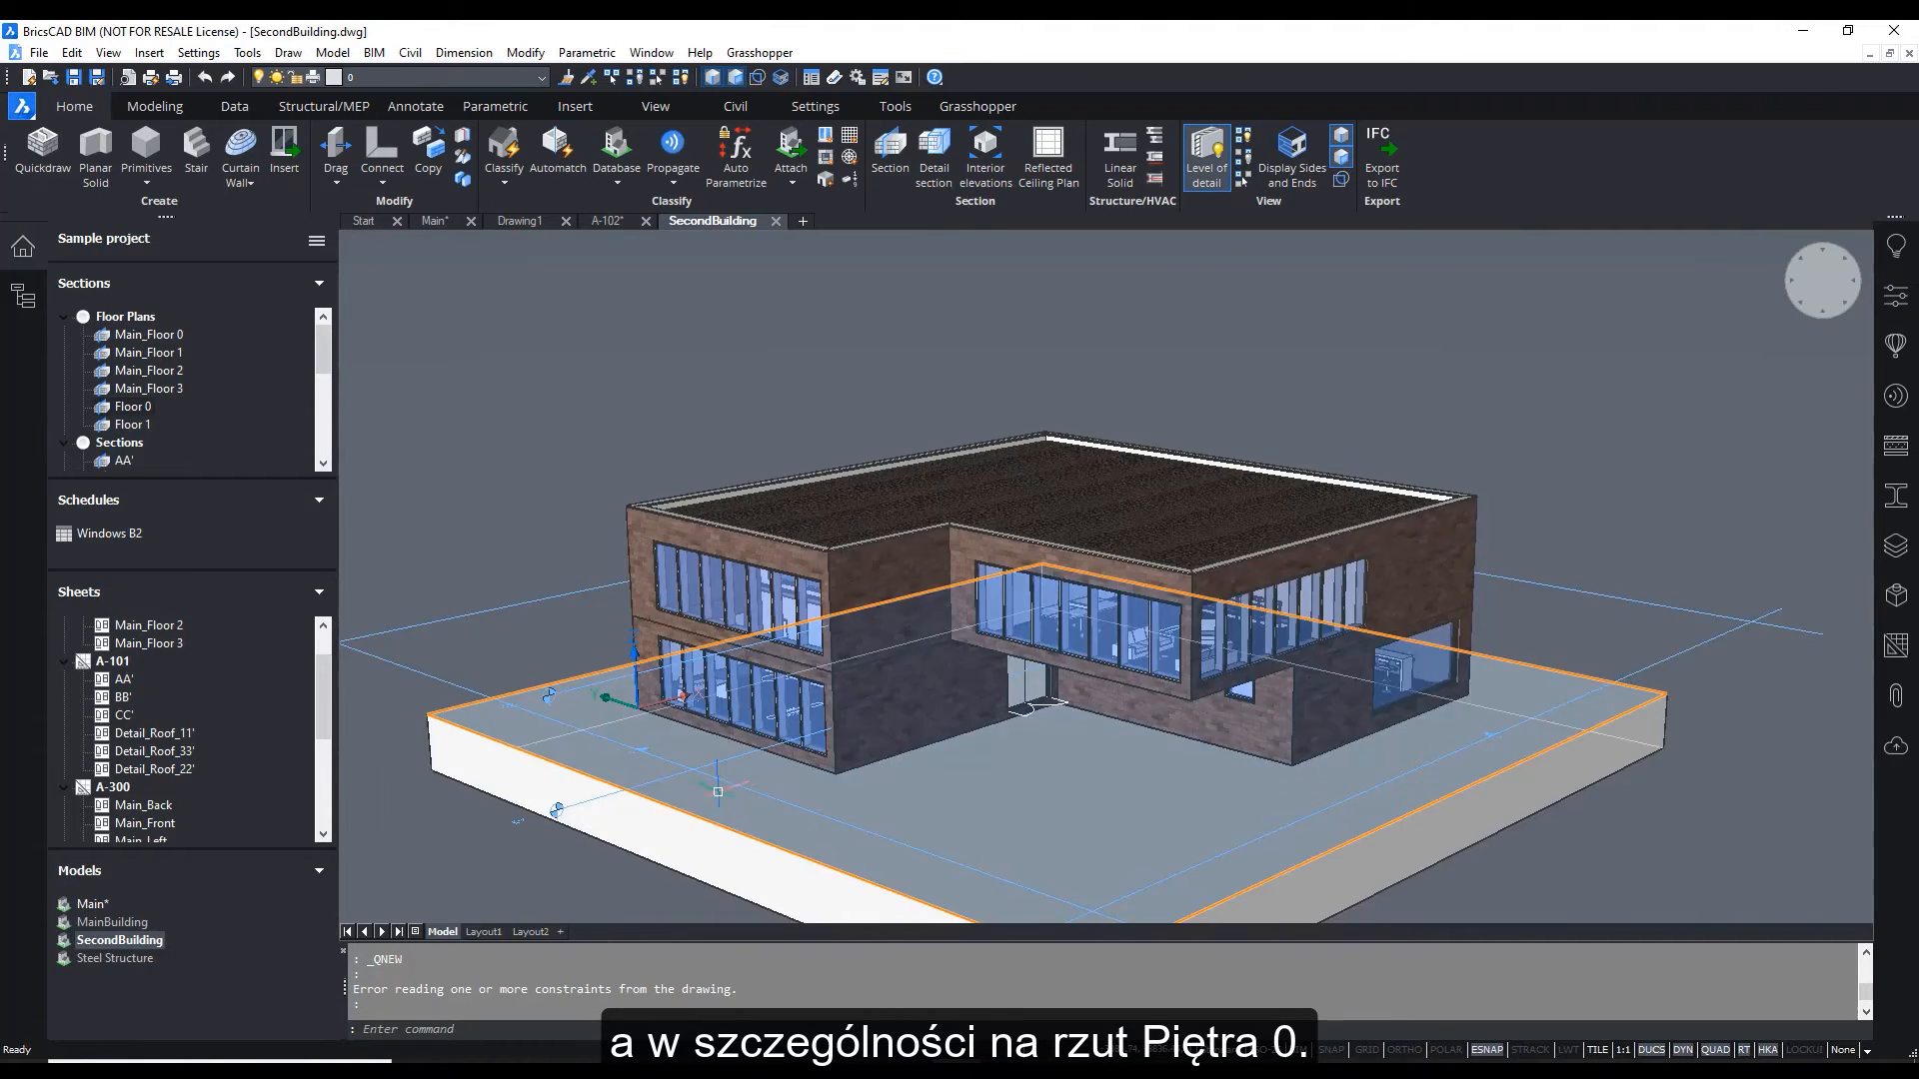
scroll(560, 799, up, 4)
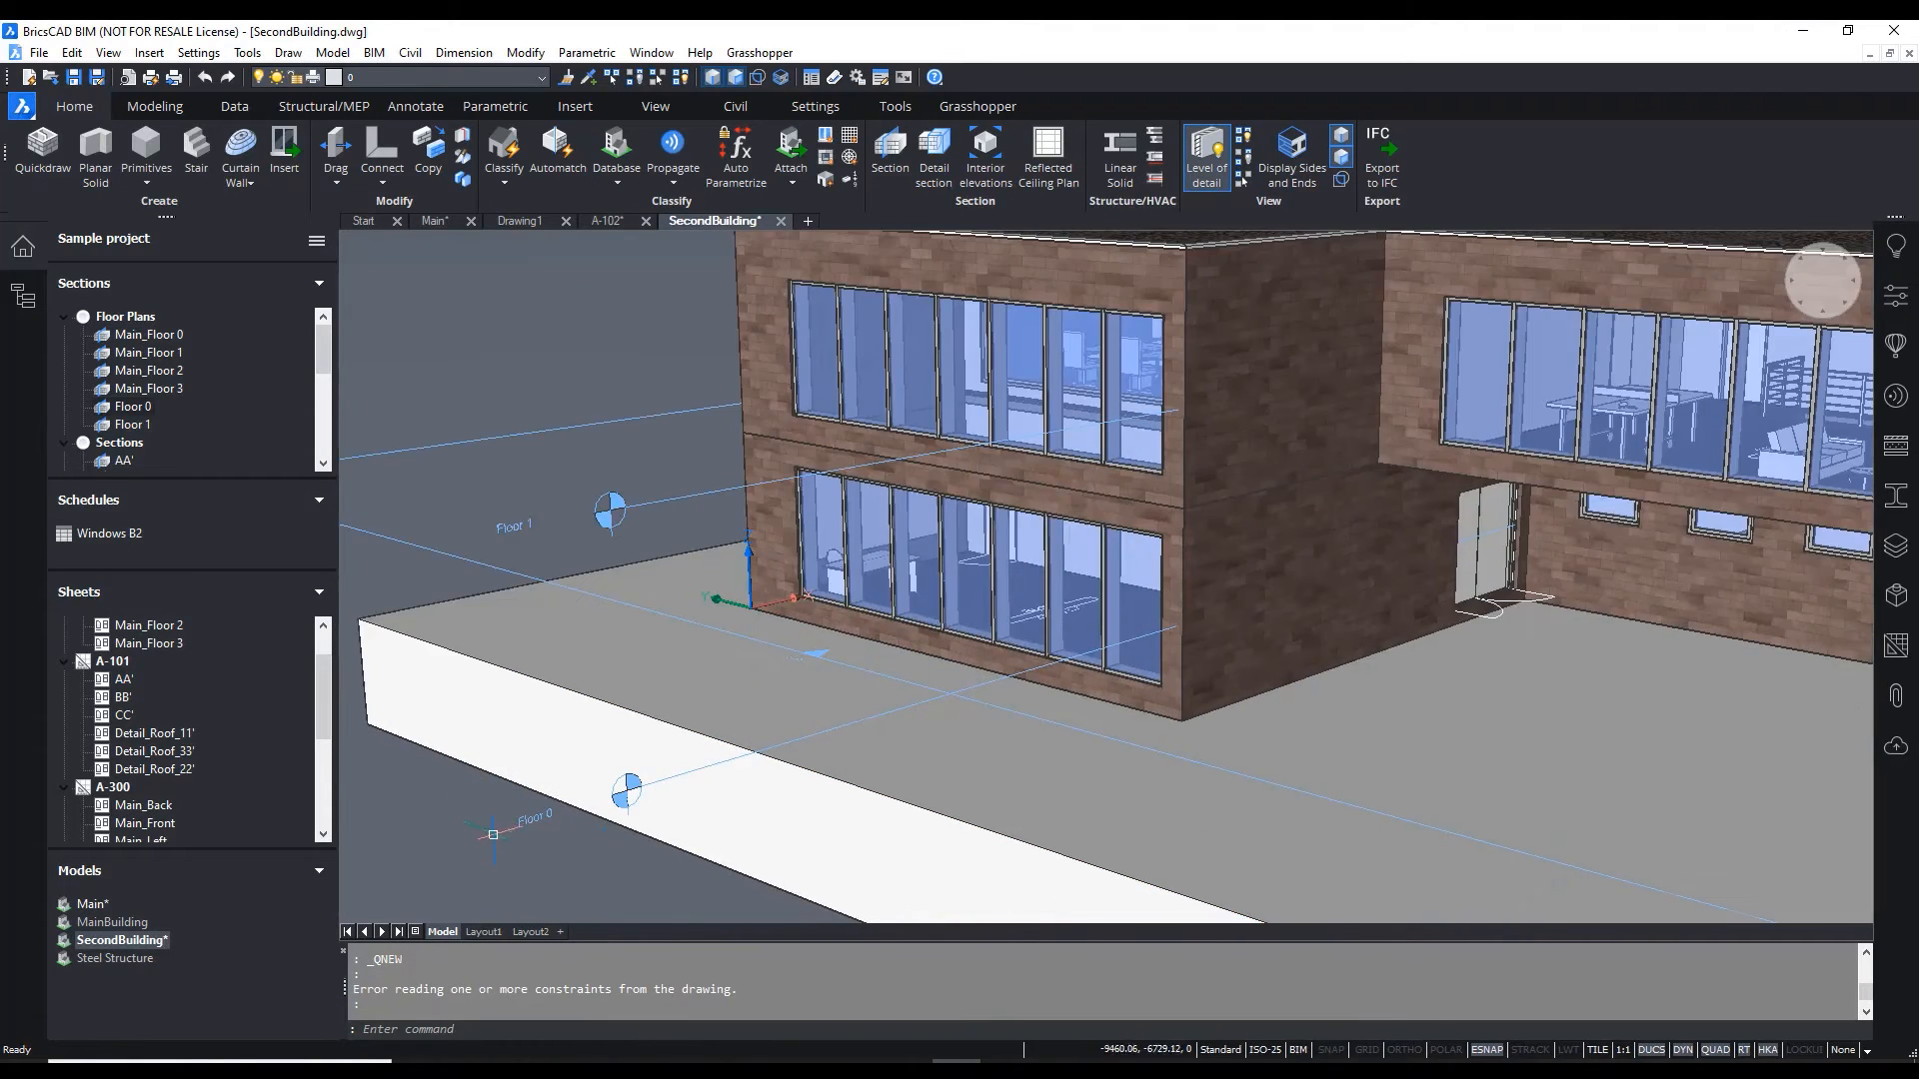
click(816, 735)
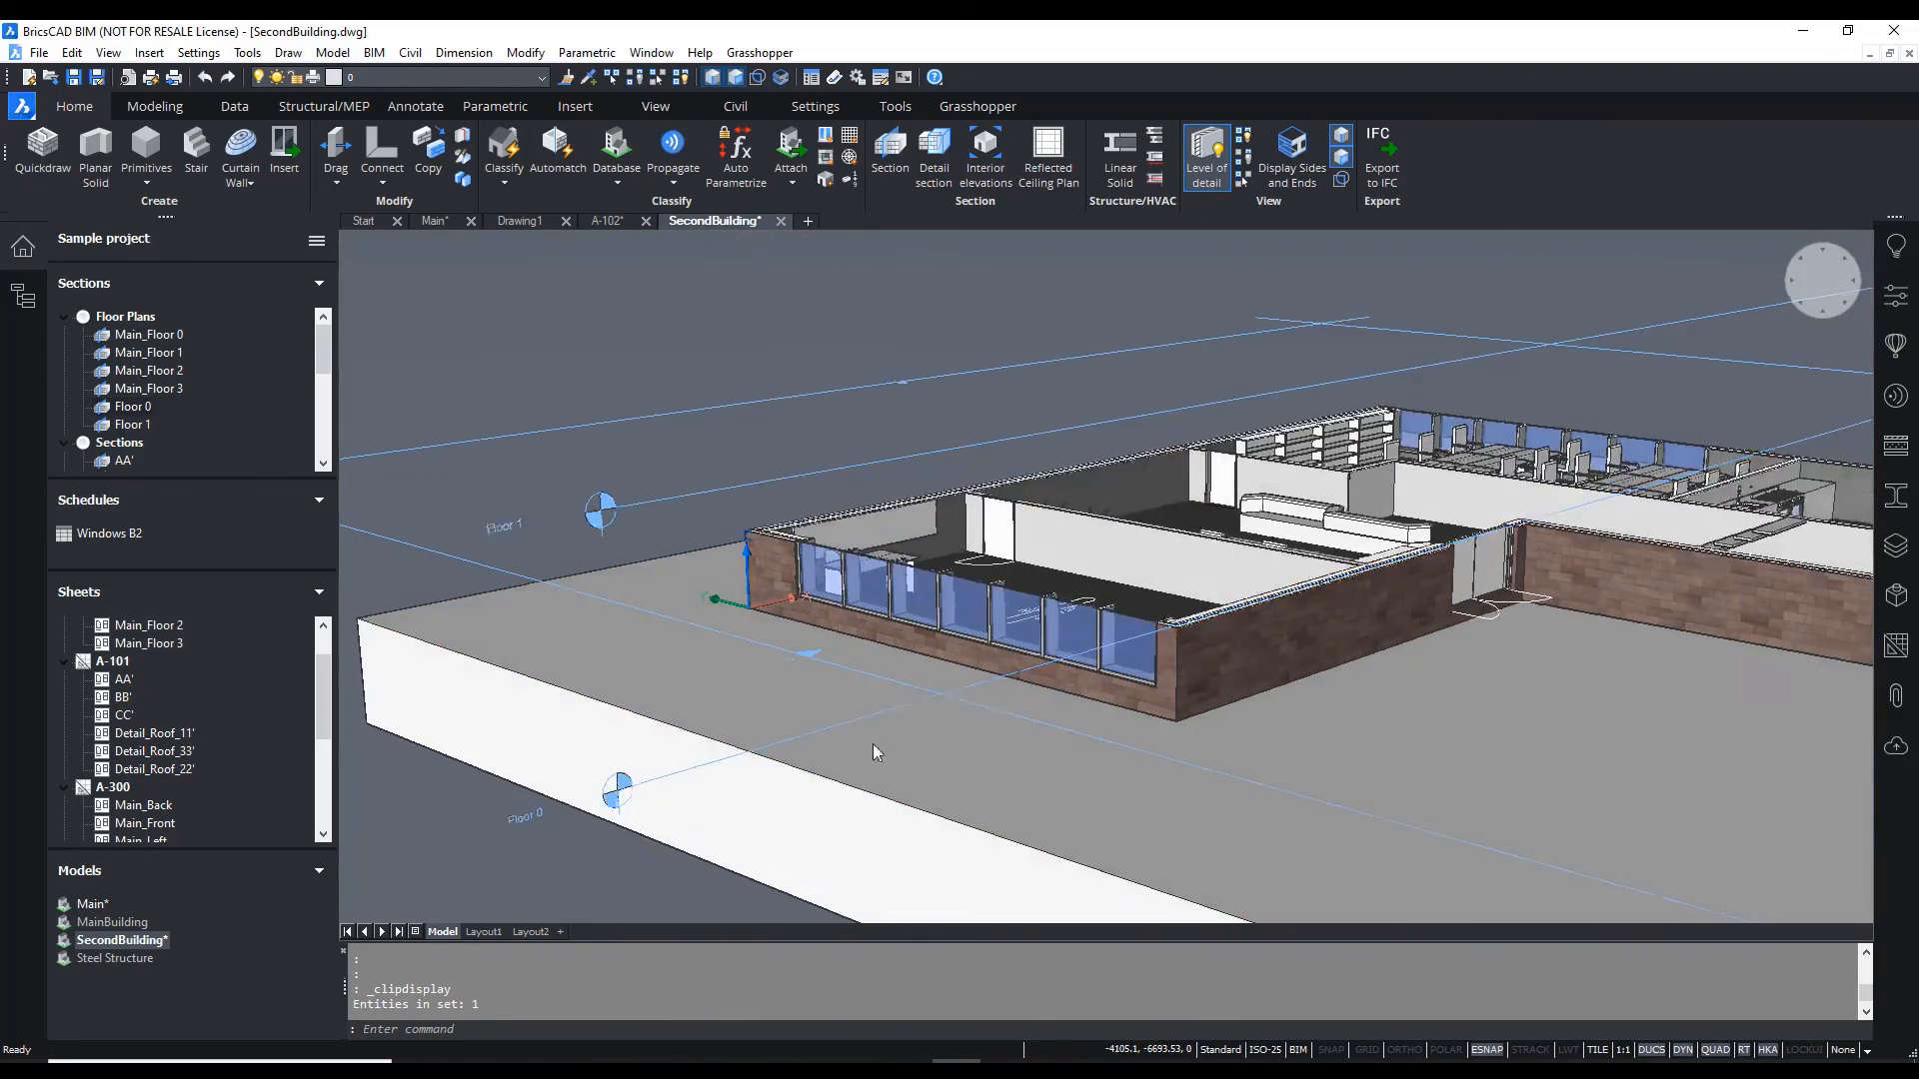
scroll(1224, 698, up, 6)
shift+middle_drag(1225, 698, 1124, 718)
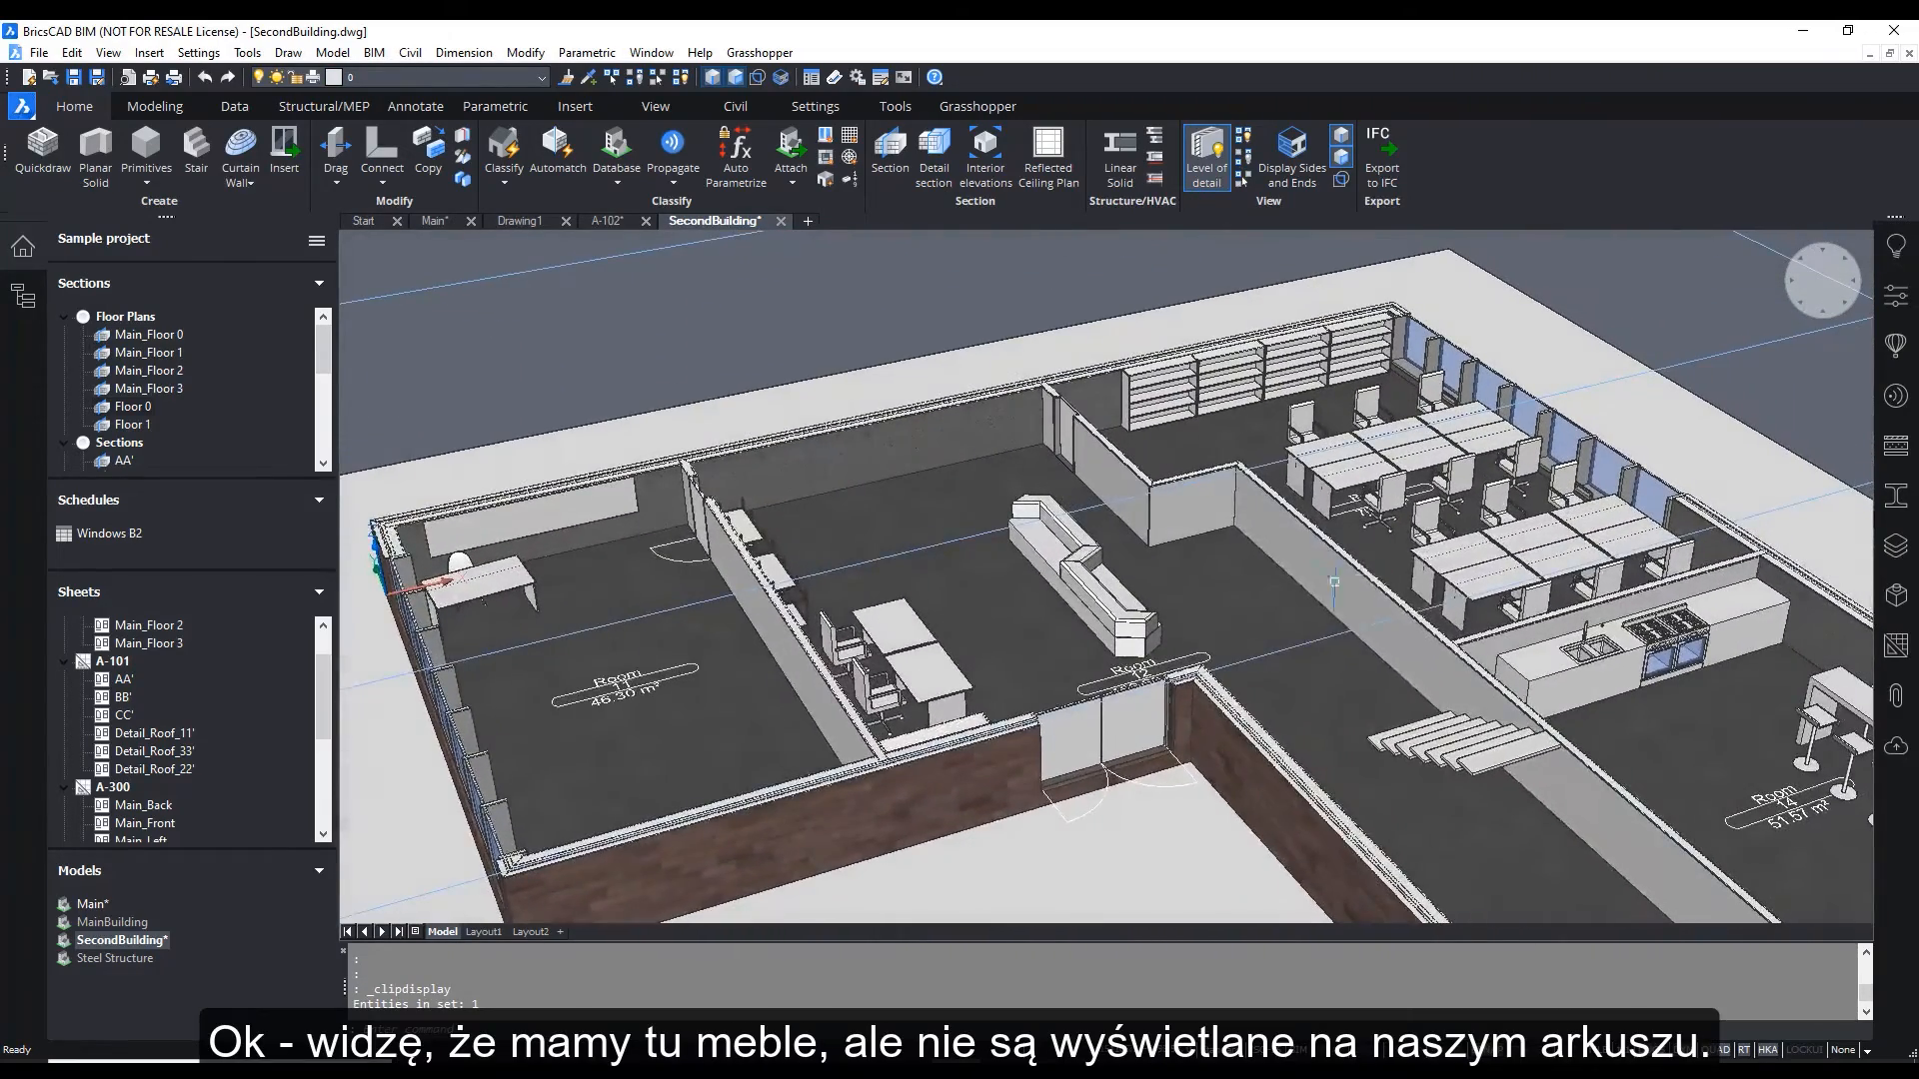
On sheet A-102, filter the layers by "brx" and turn on Background_BRX_2D_Symbols, Boundary_BRX_2D_Symbols and BRX_2D_Symbols
click(612, 221)
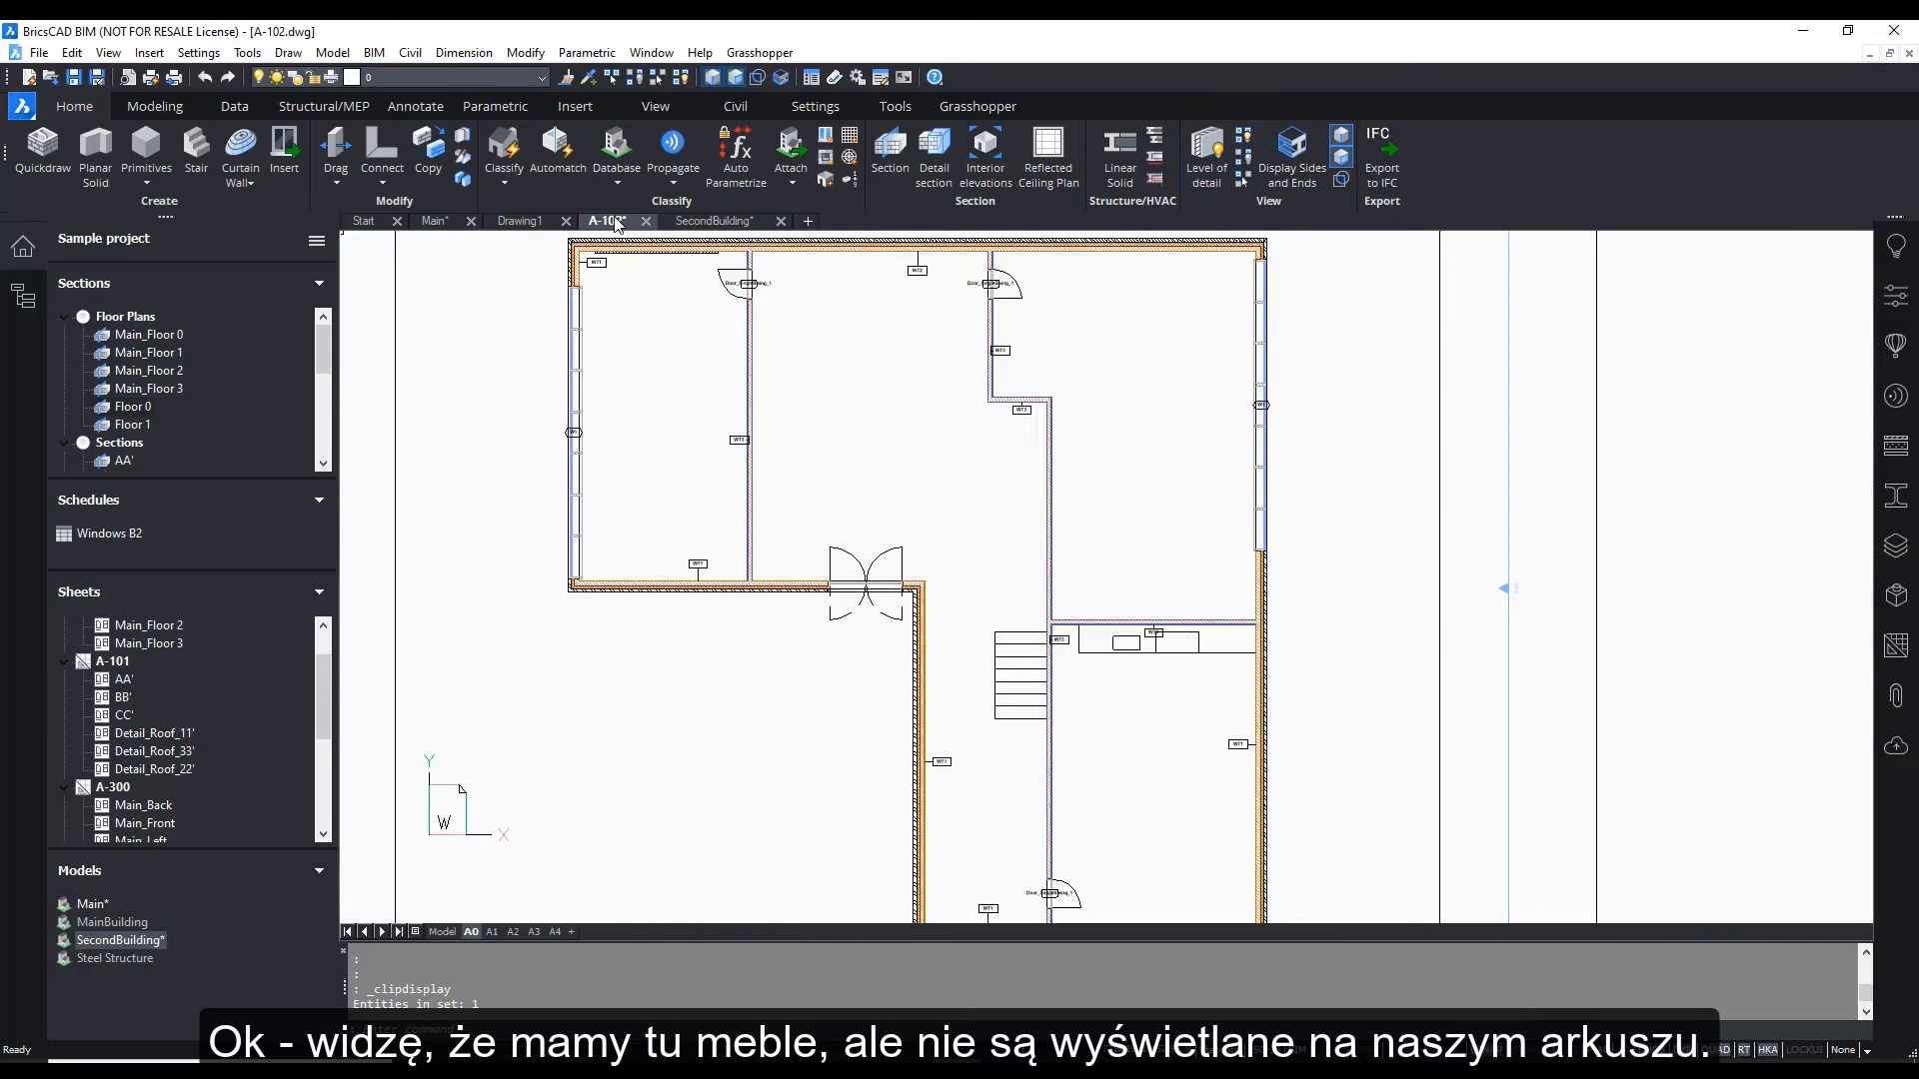
click(1896, 546)
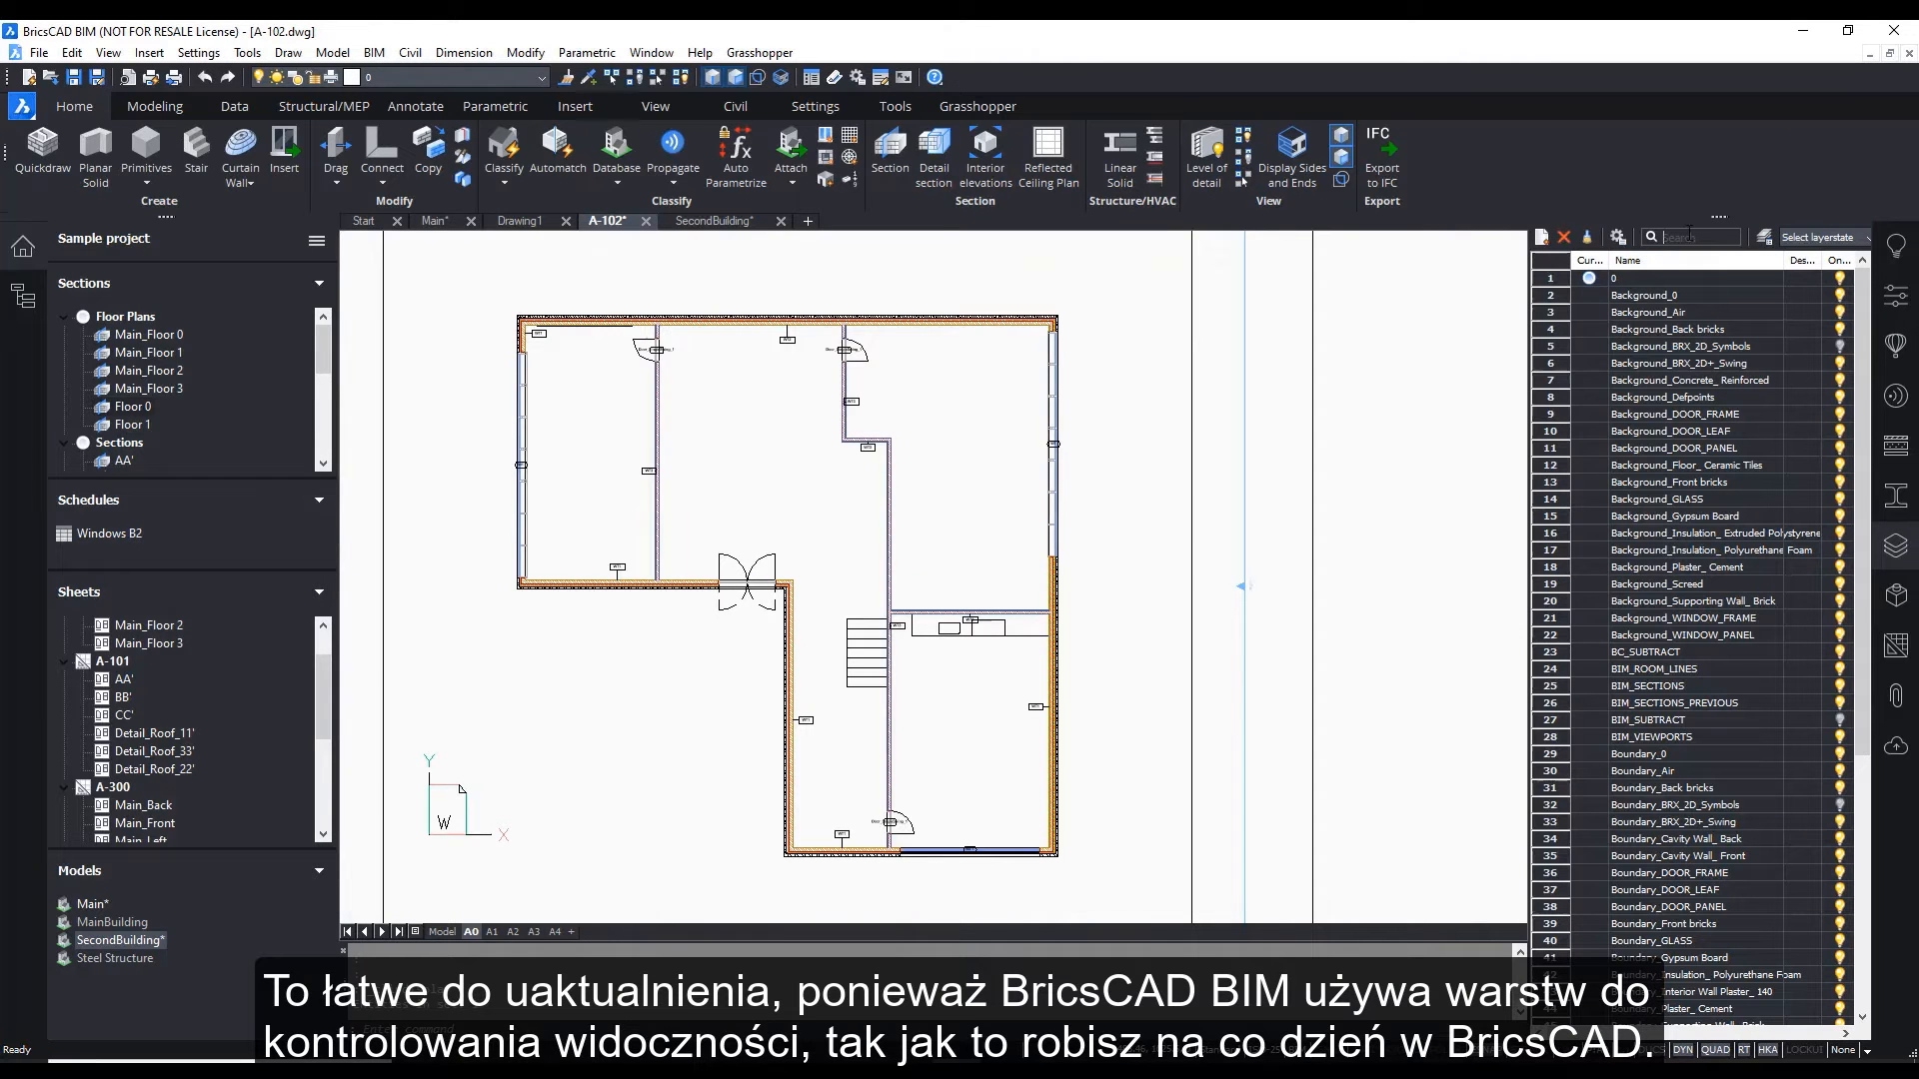
text(brx)
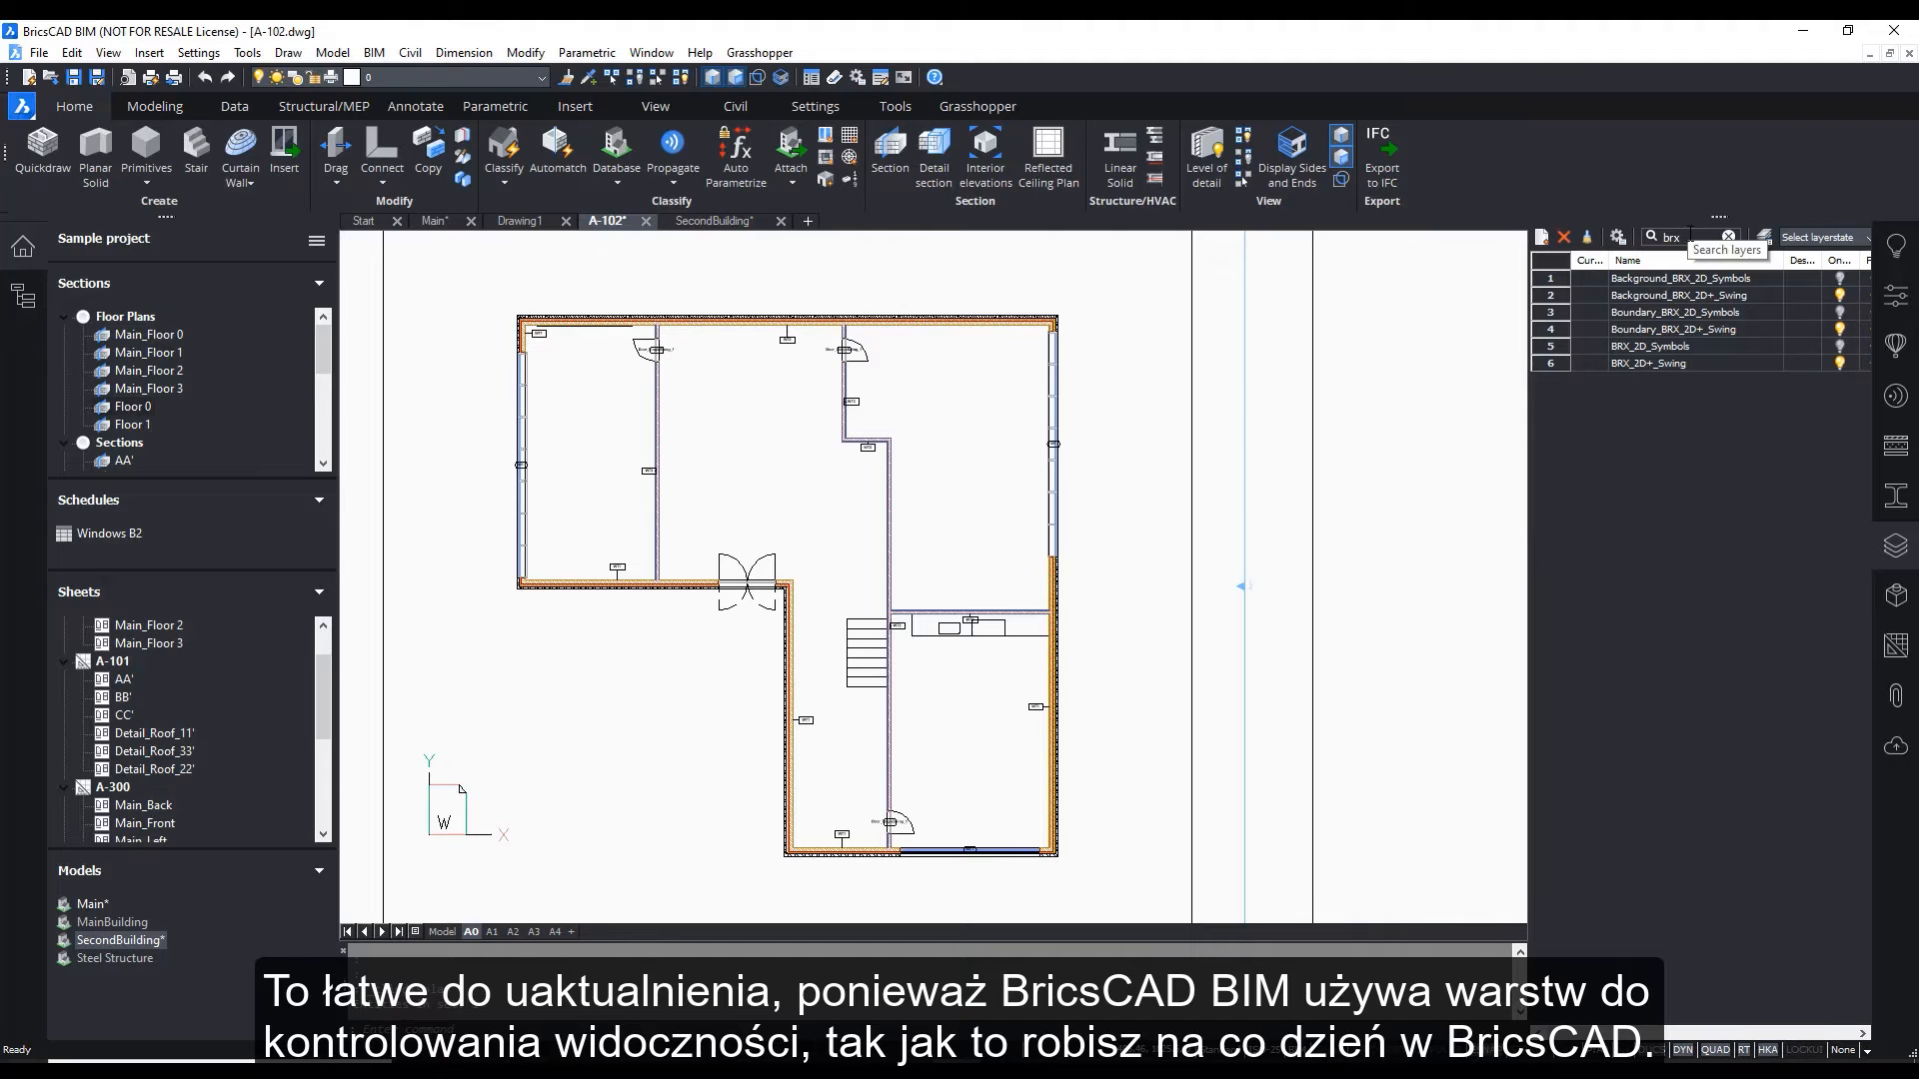
click(1840, 278)
click(1840, 312)
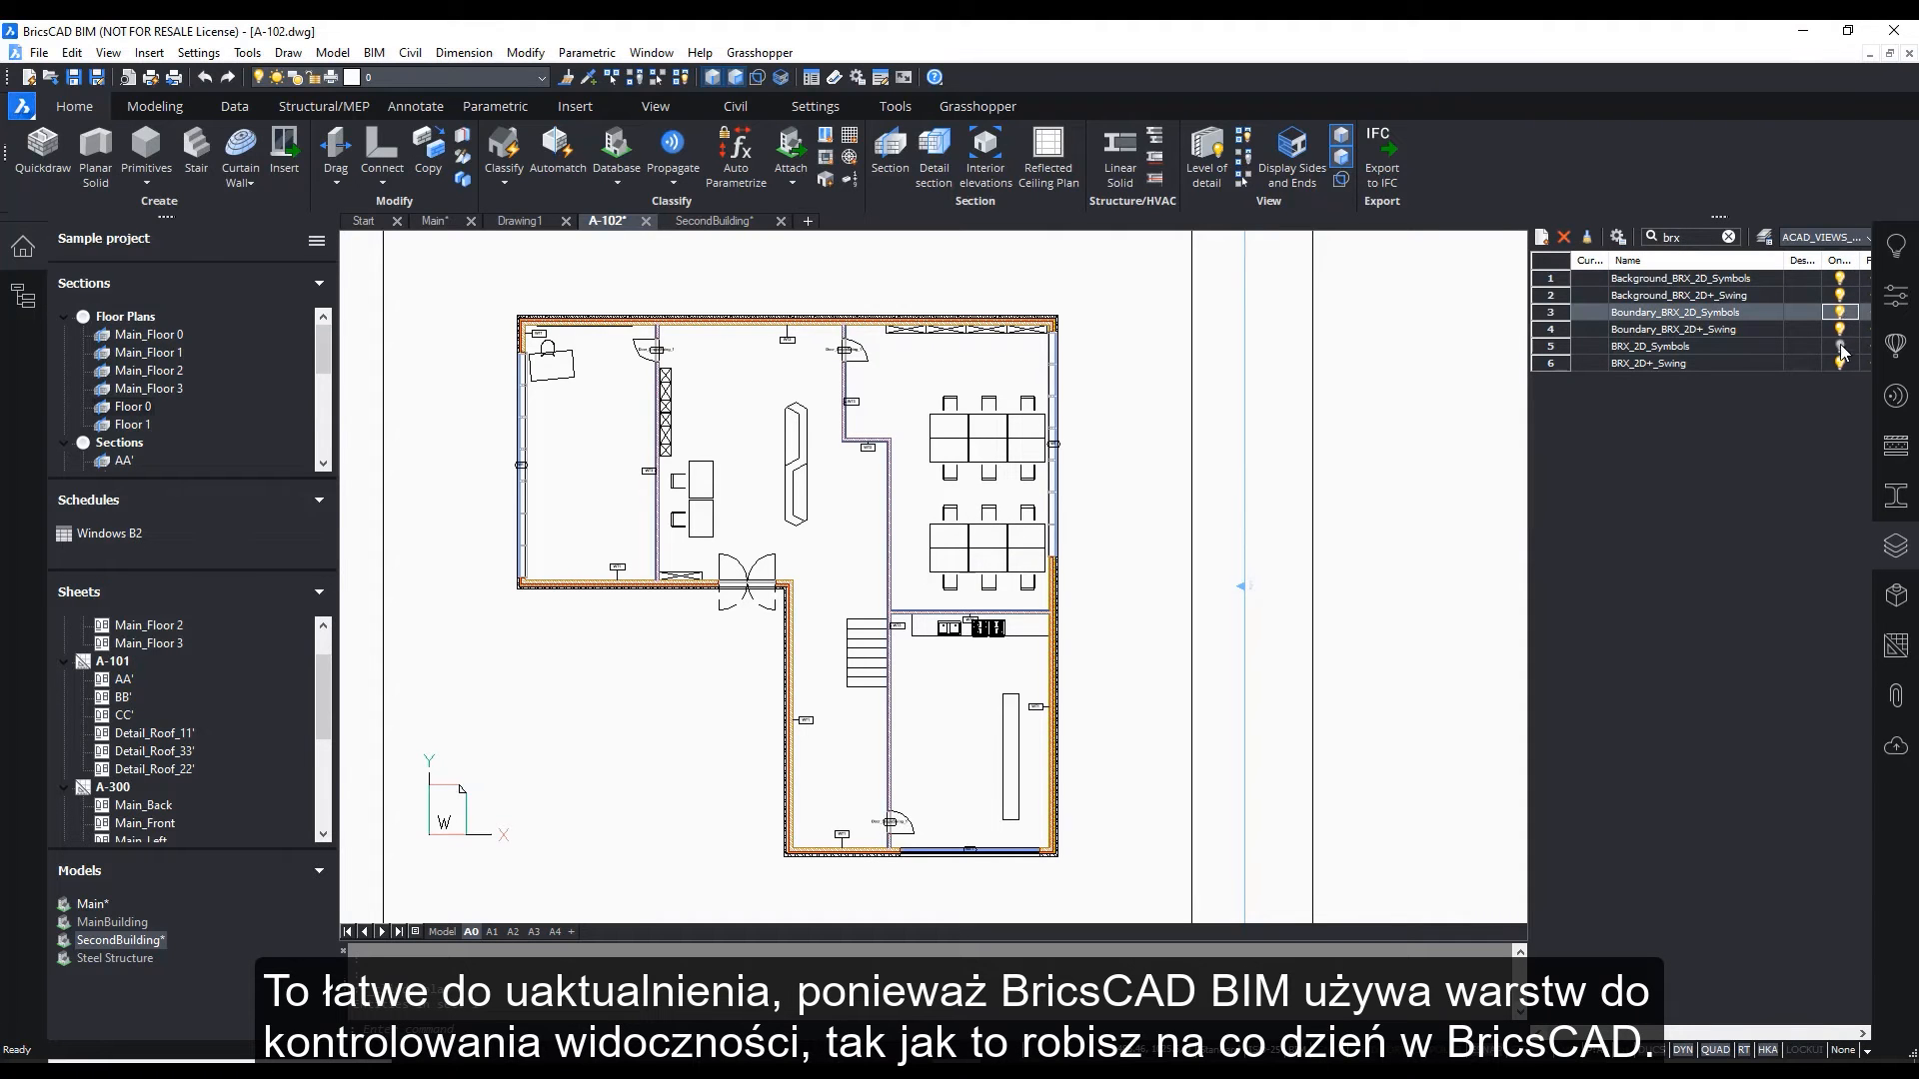
click(1840, 347)
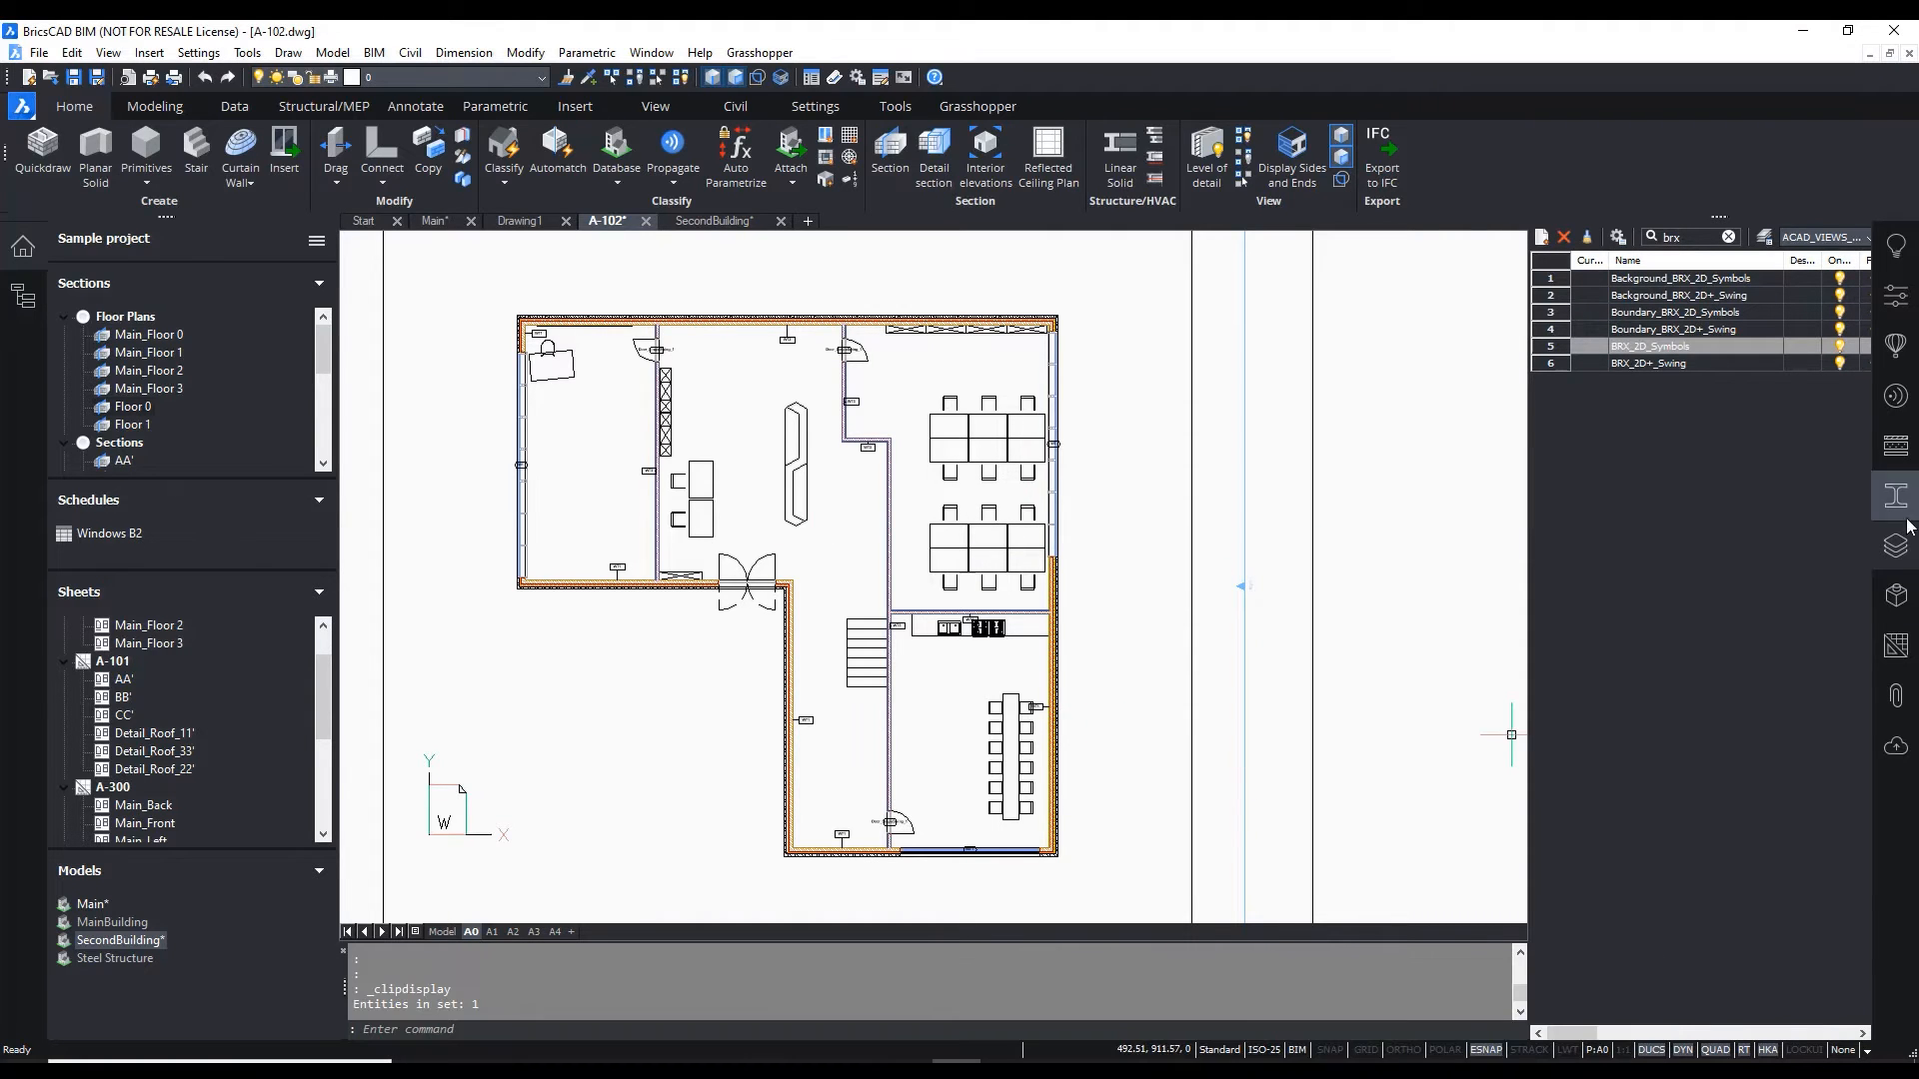
click(1901, 557)
Examine the exterior wall hatching on the sheet, and show the properties of the exterior corner wall in SecondBuilding
scroll(1362, 605, down, 2)
middle_drag(1364, 608, 1332, 540)
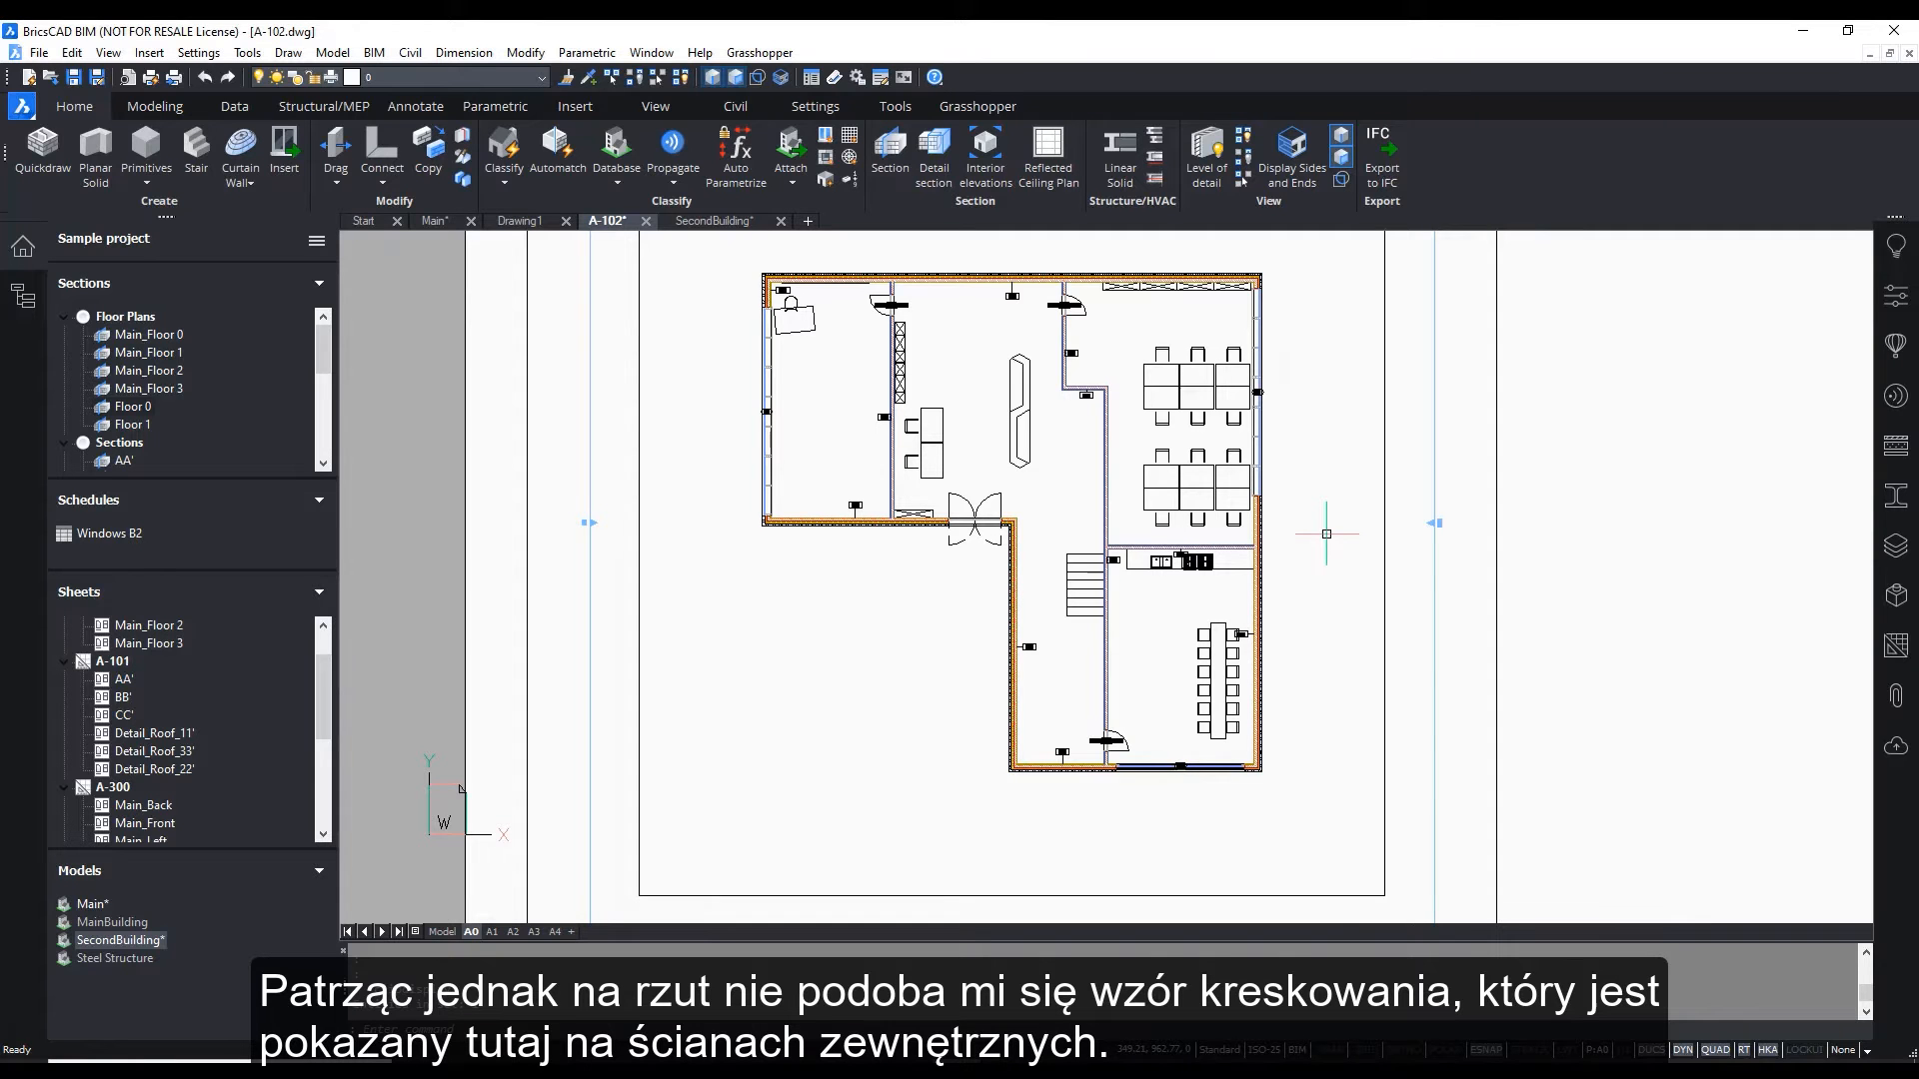
scroll(1304, 550, up, 6)
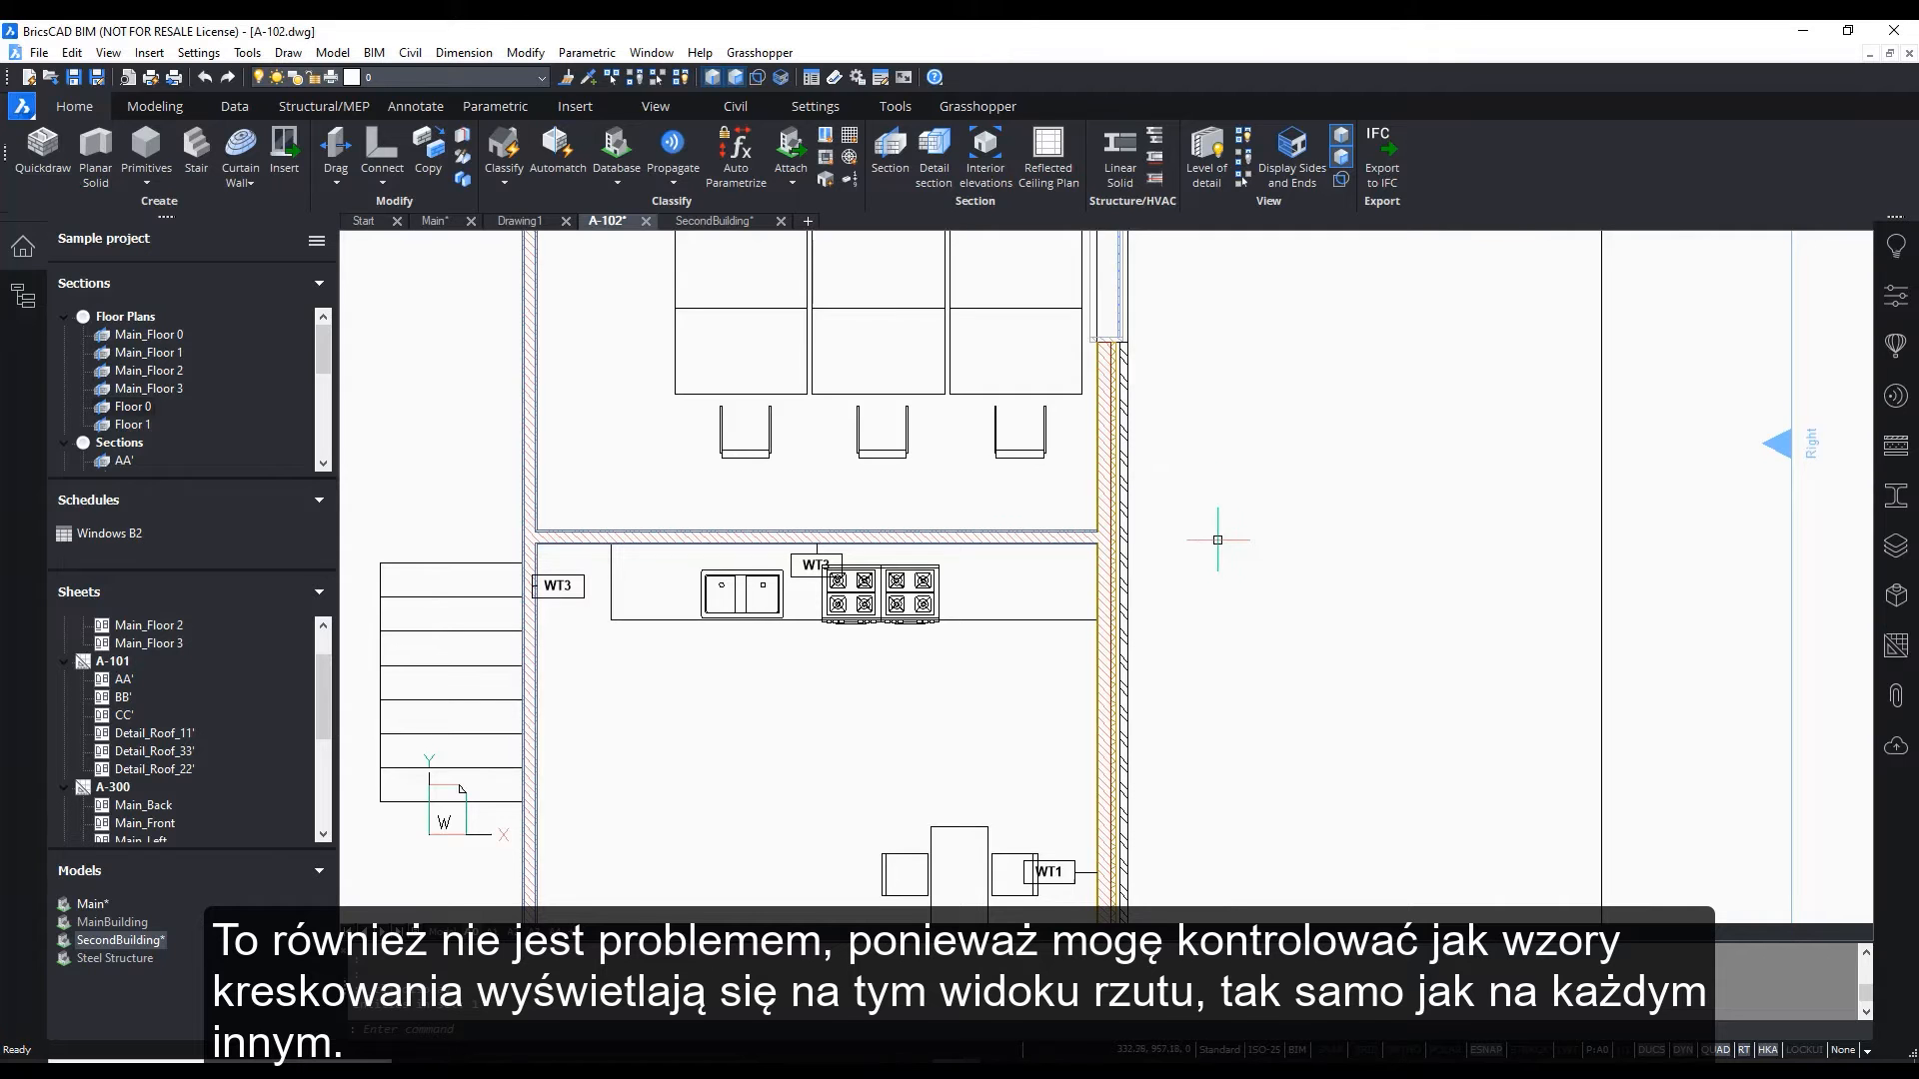
click(716, 222)
scroll(742, 308, up, 5)
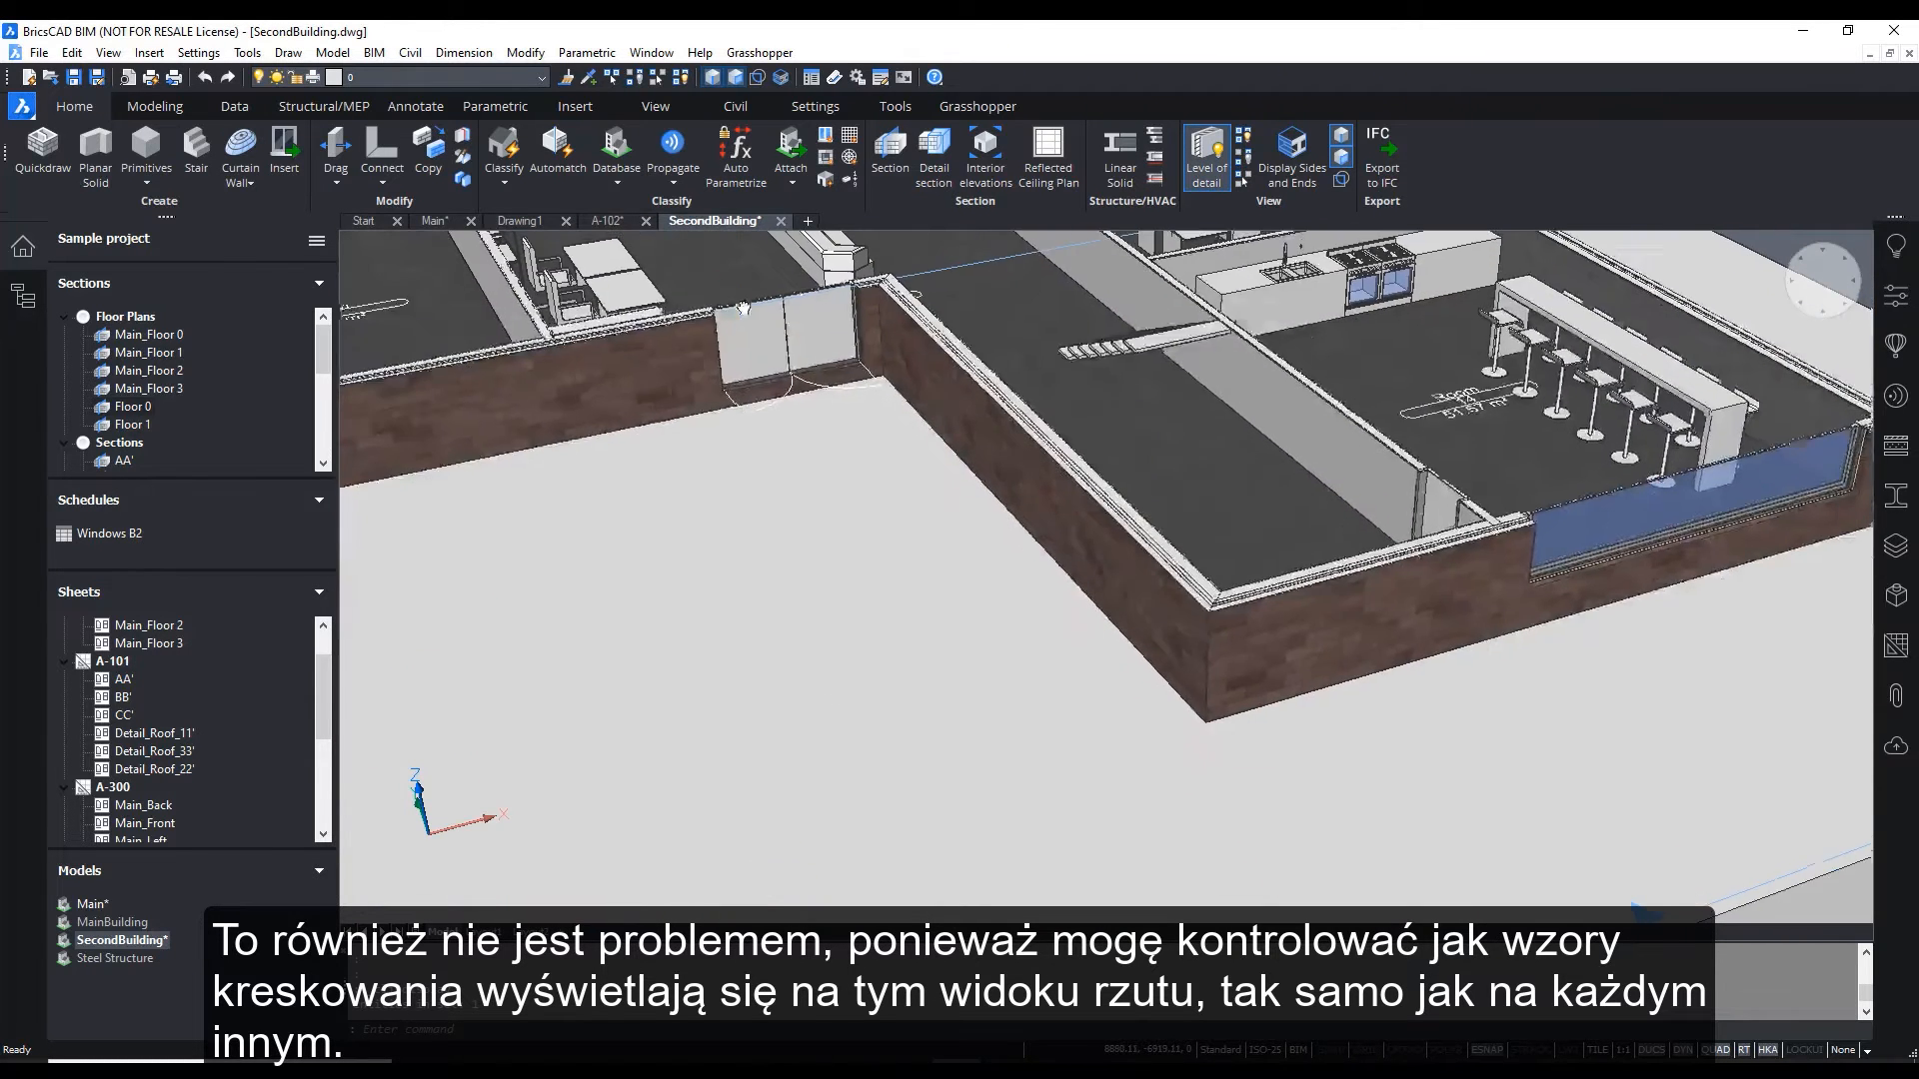
click(1311, 628)
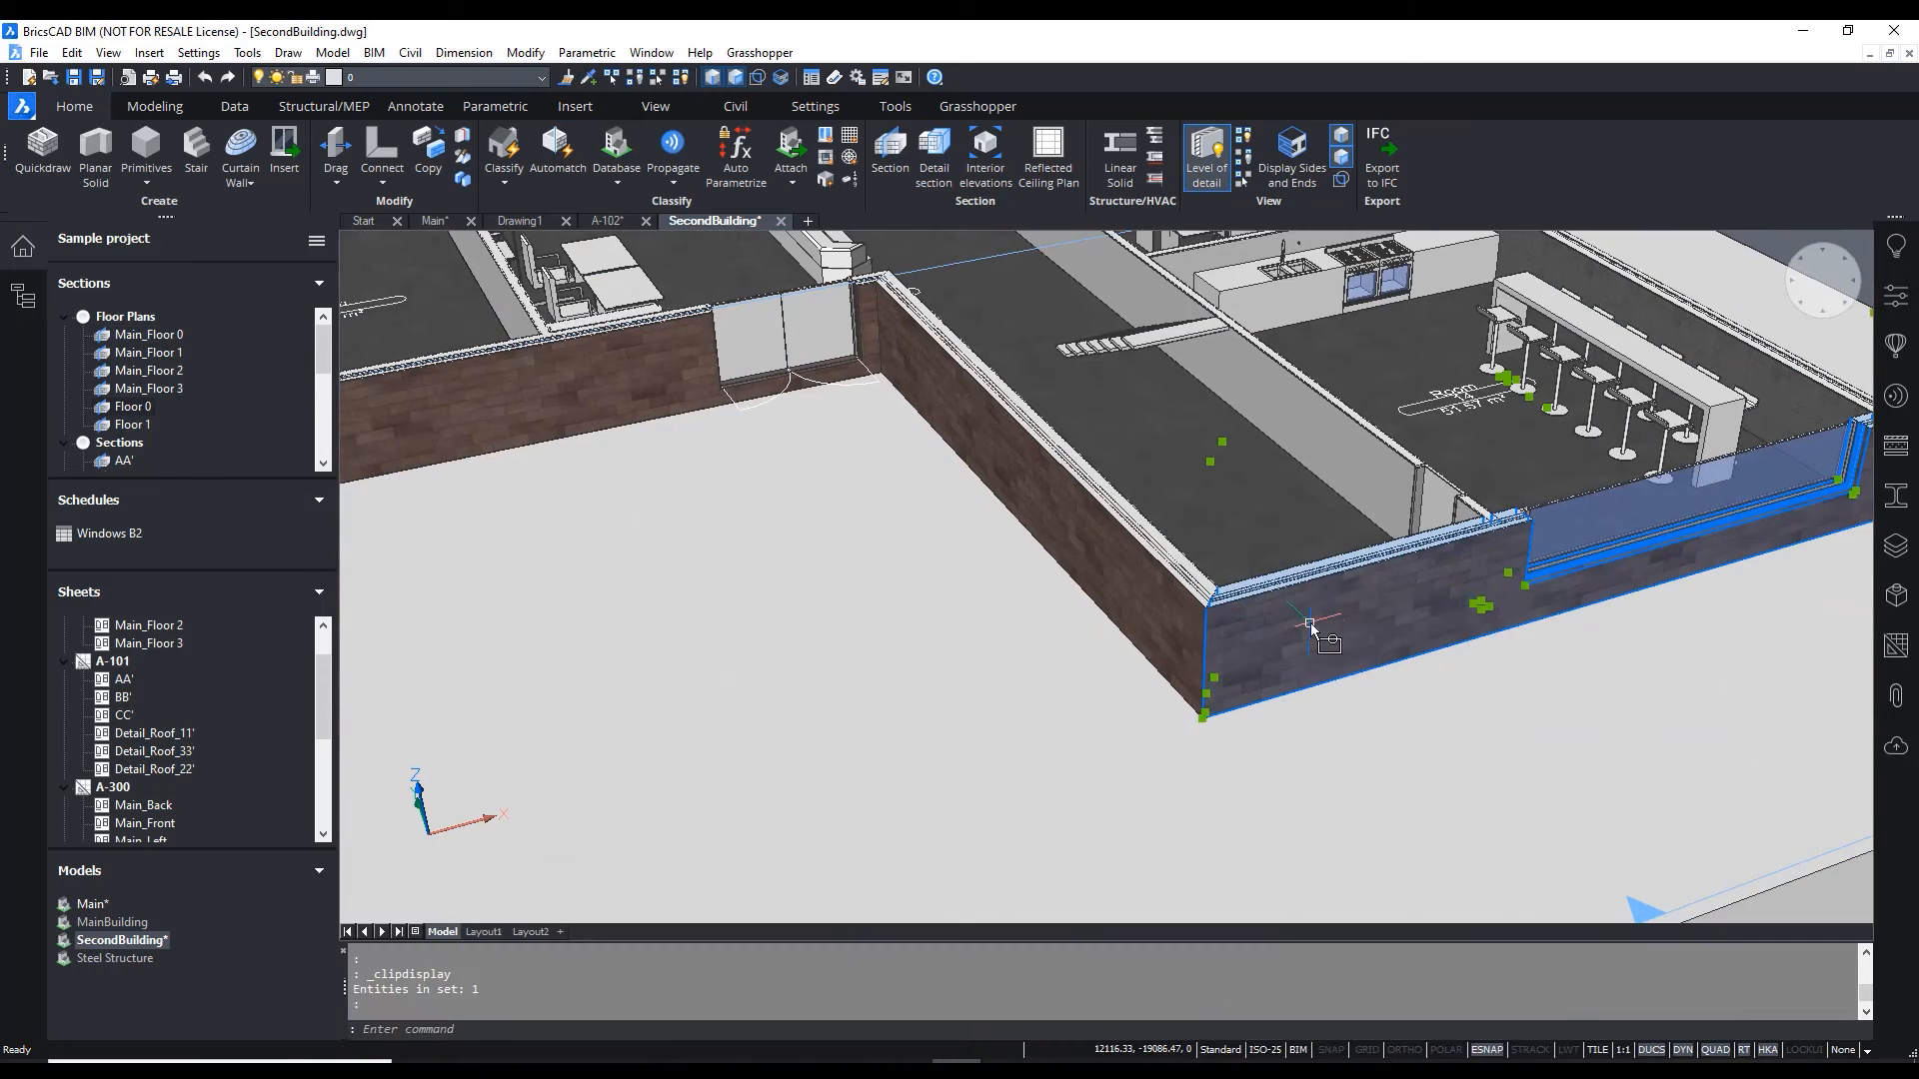
click(1896, 296)
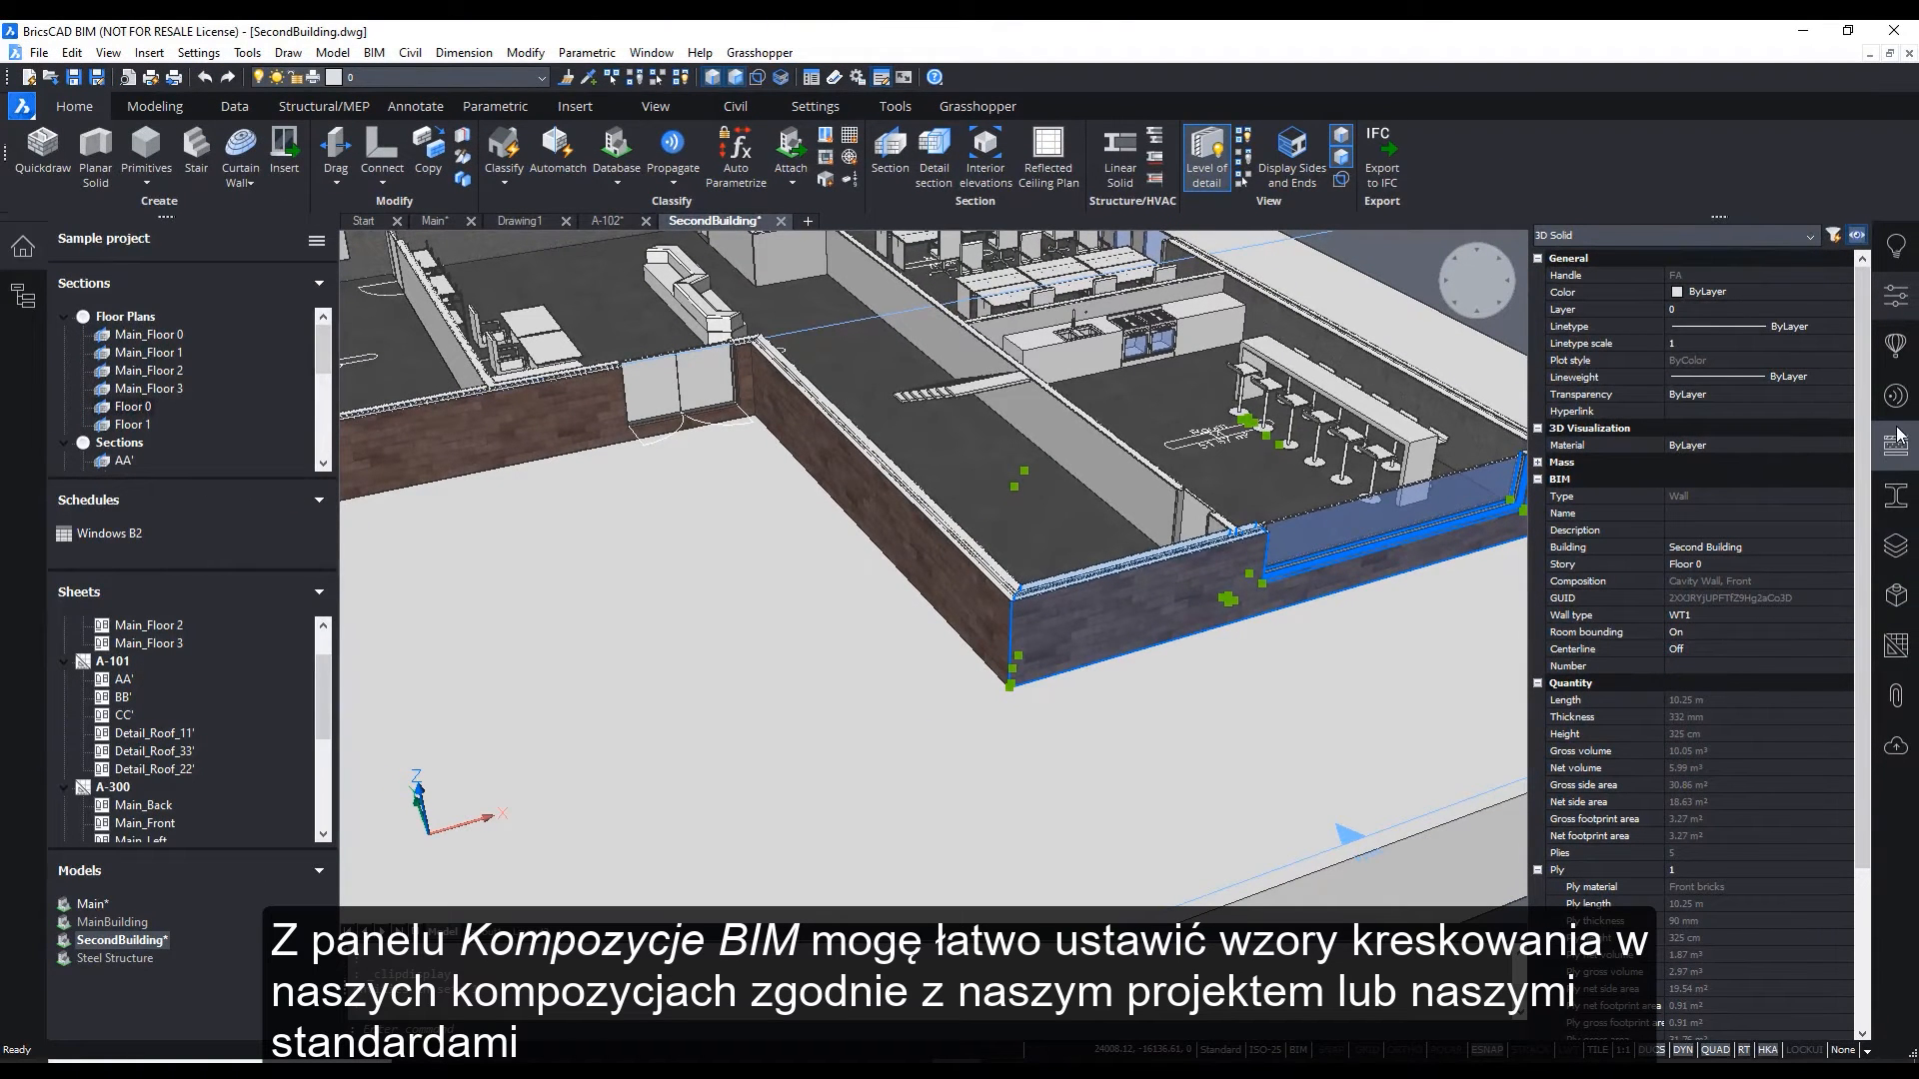
Search the BIM compositions for "cavi" and open the Cavity Wall, Front composition
click(1894, 452)
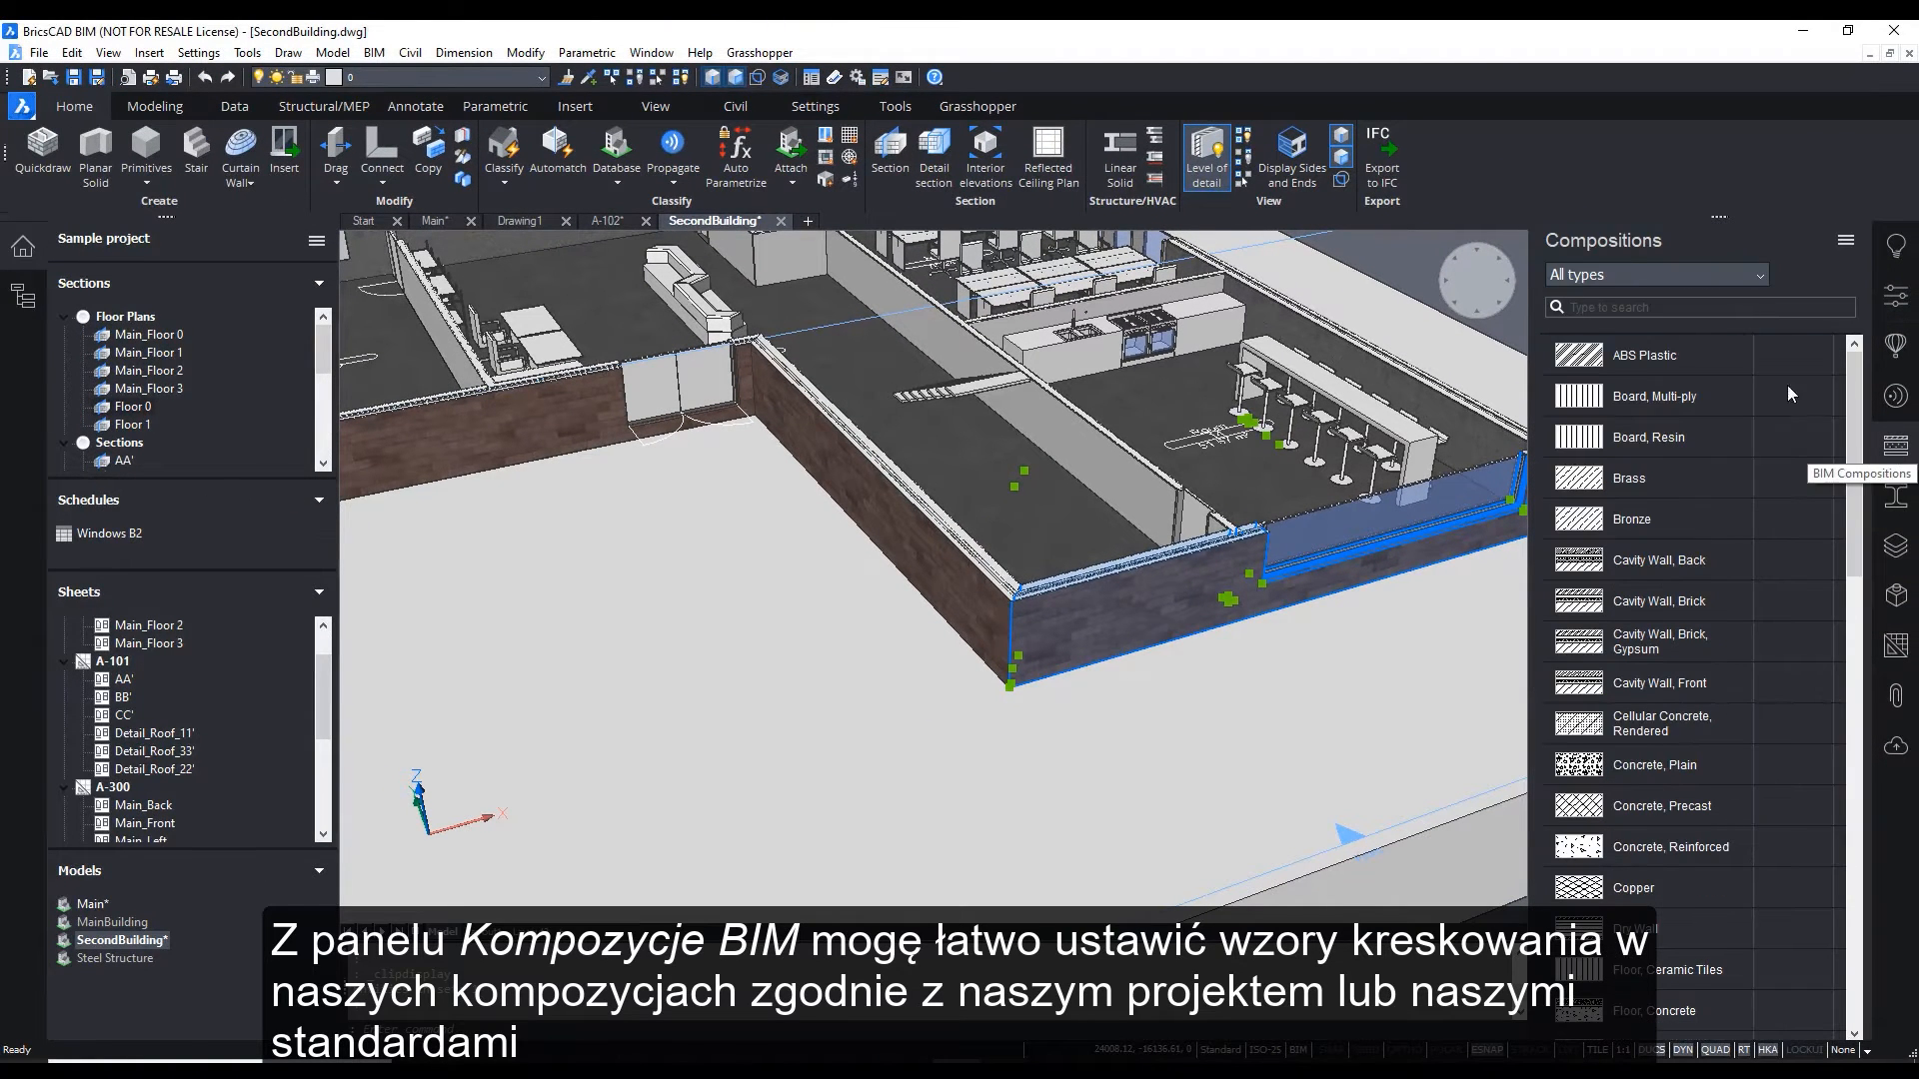
text(cavi)
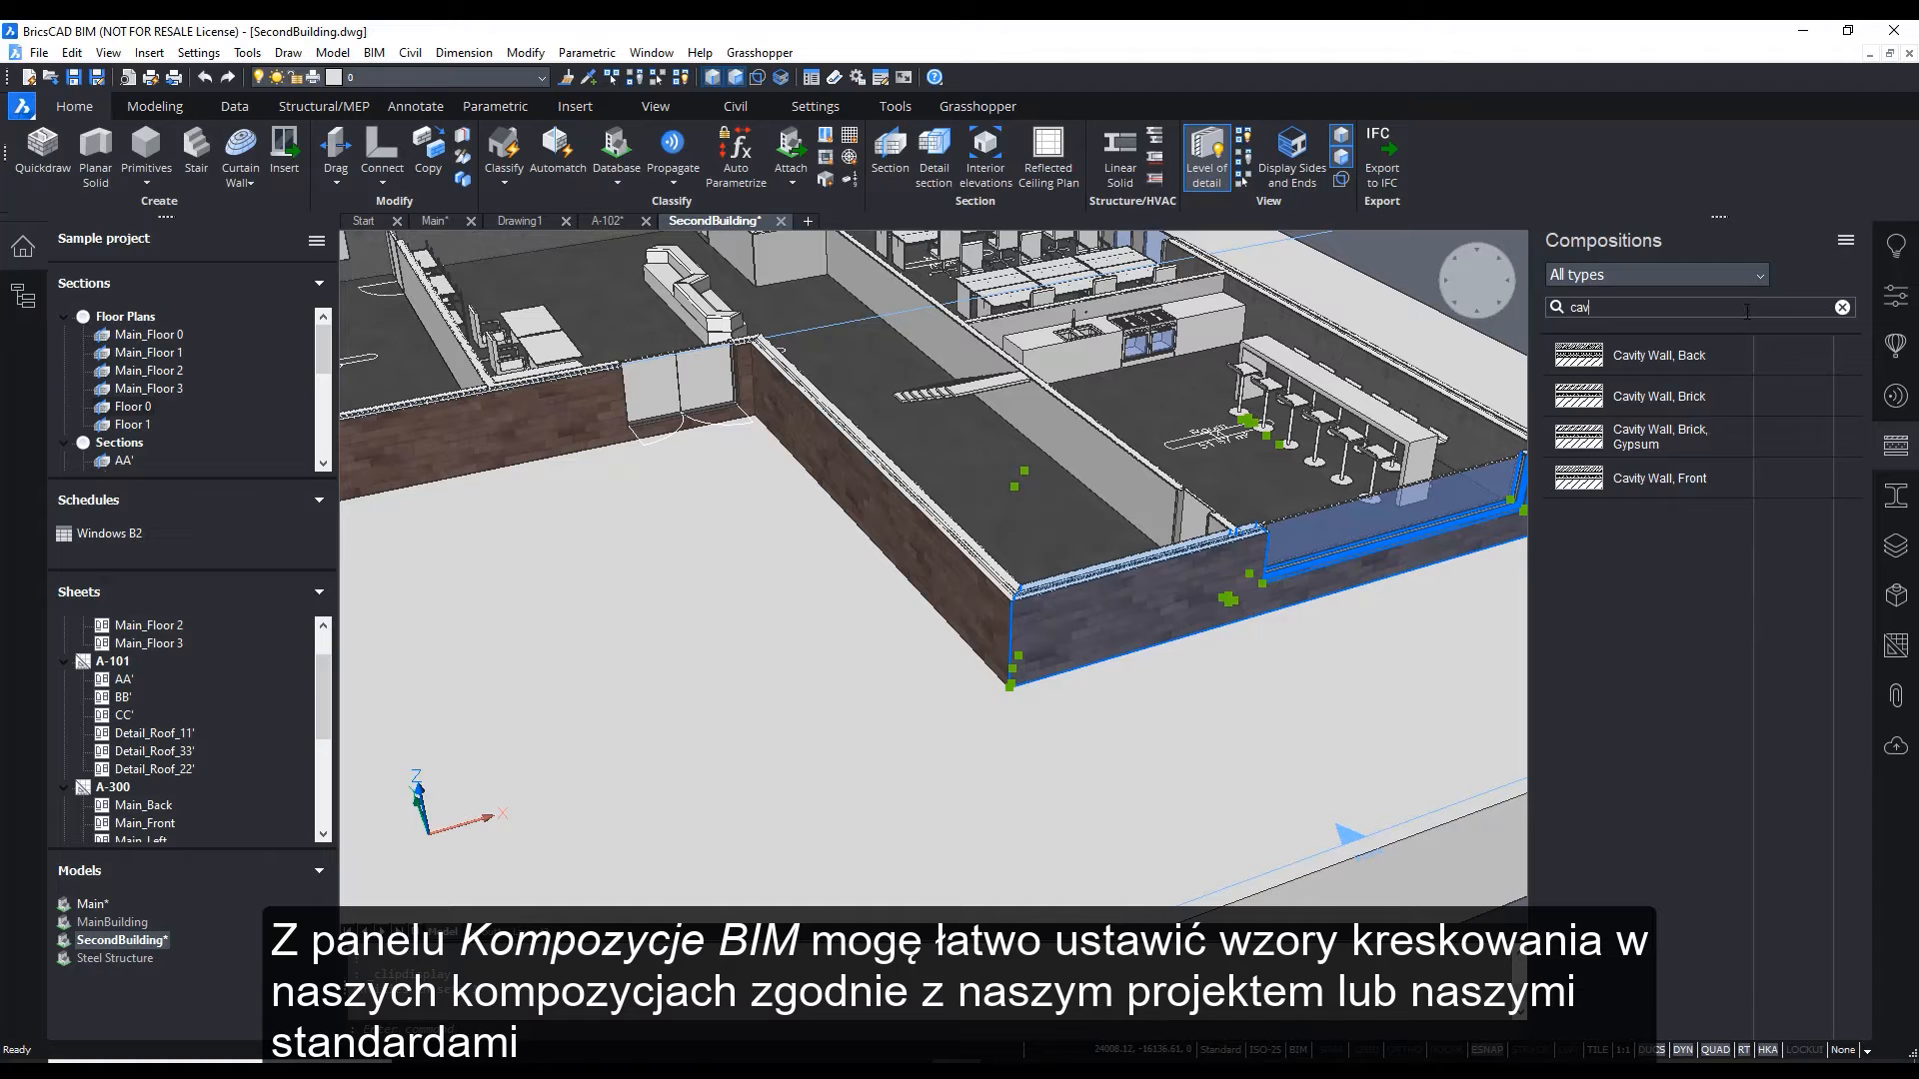
double_click(1689, 485)
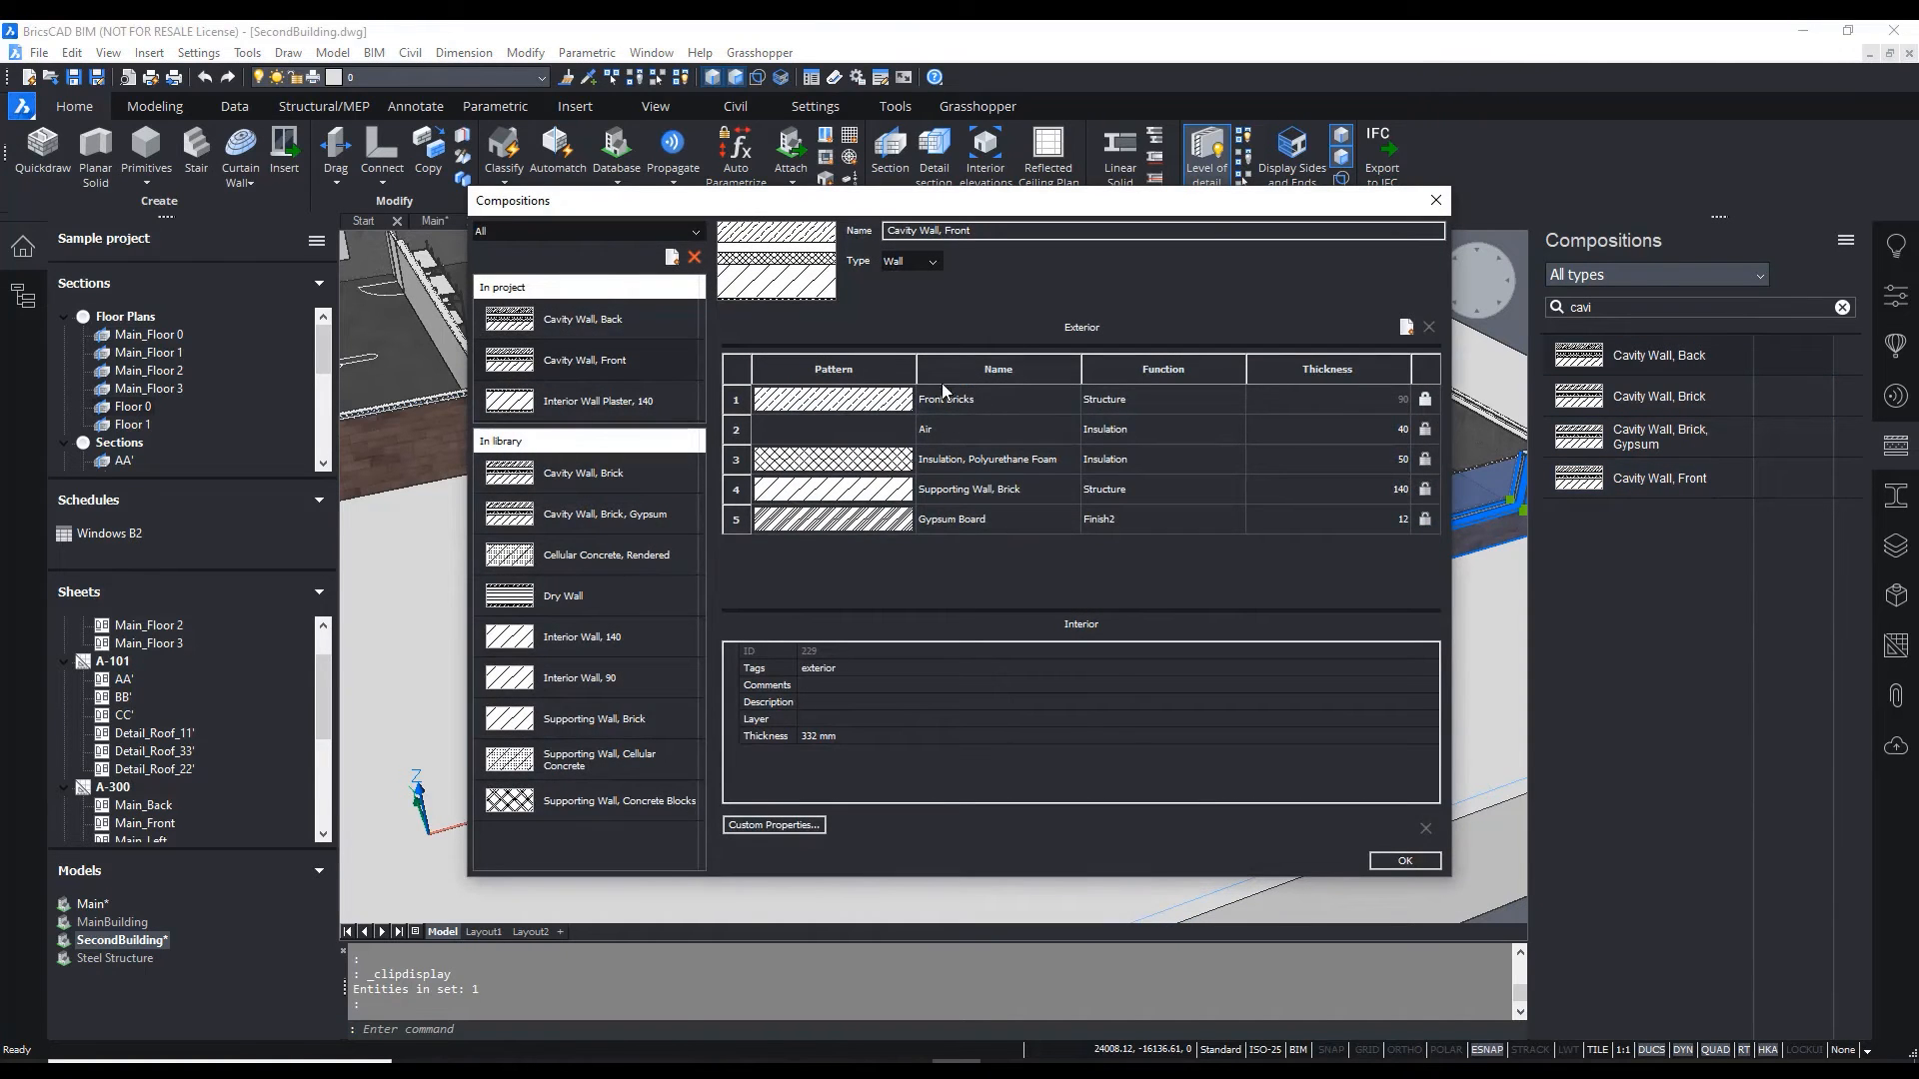
Set the section hatch pattern of the composition's Front bricks material to the predefined ANSI32 and accept the changes
click(870, 401)
double_click(871, 400)
click(948, 265)
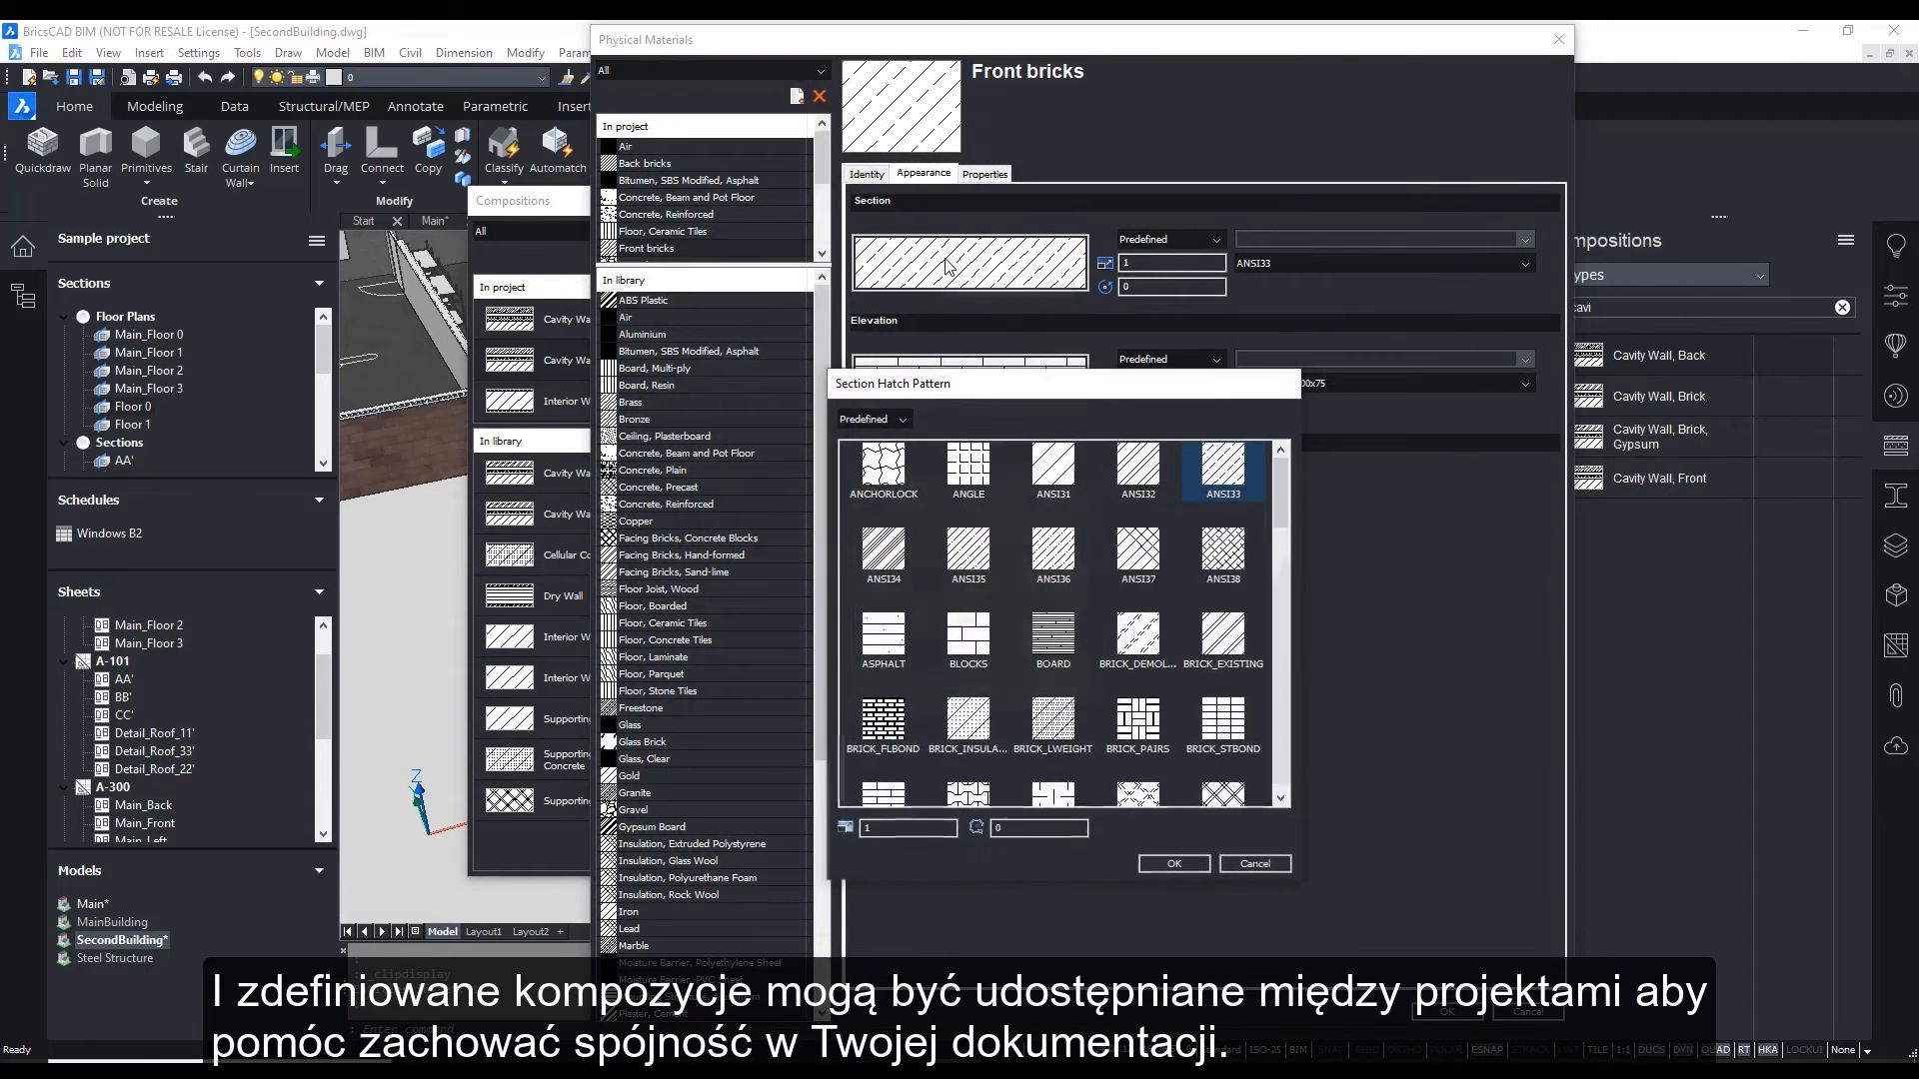
click(1150, 464)
click(1174, 863)
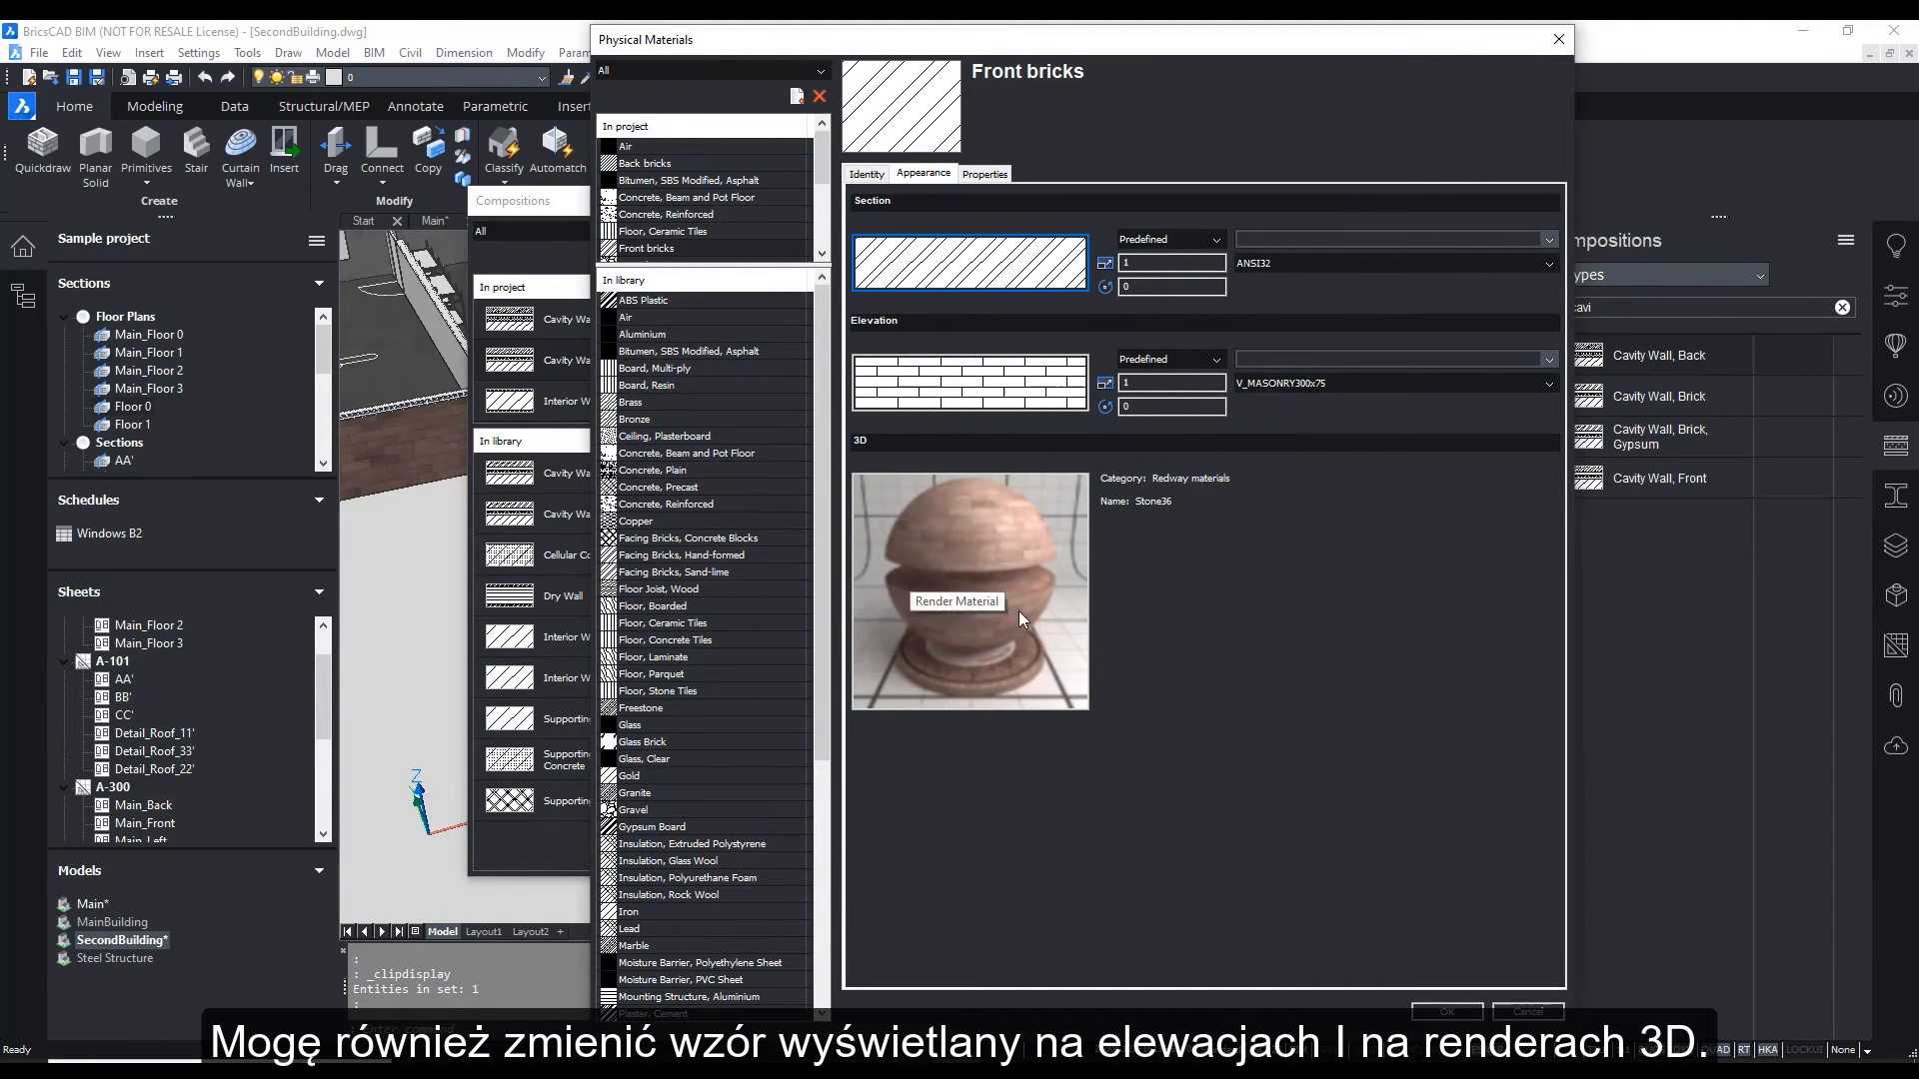
click(1447, 1012)
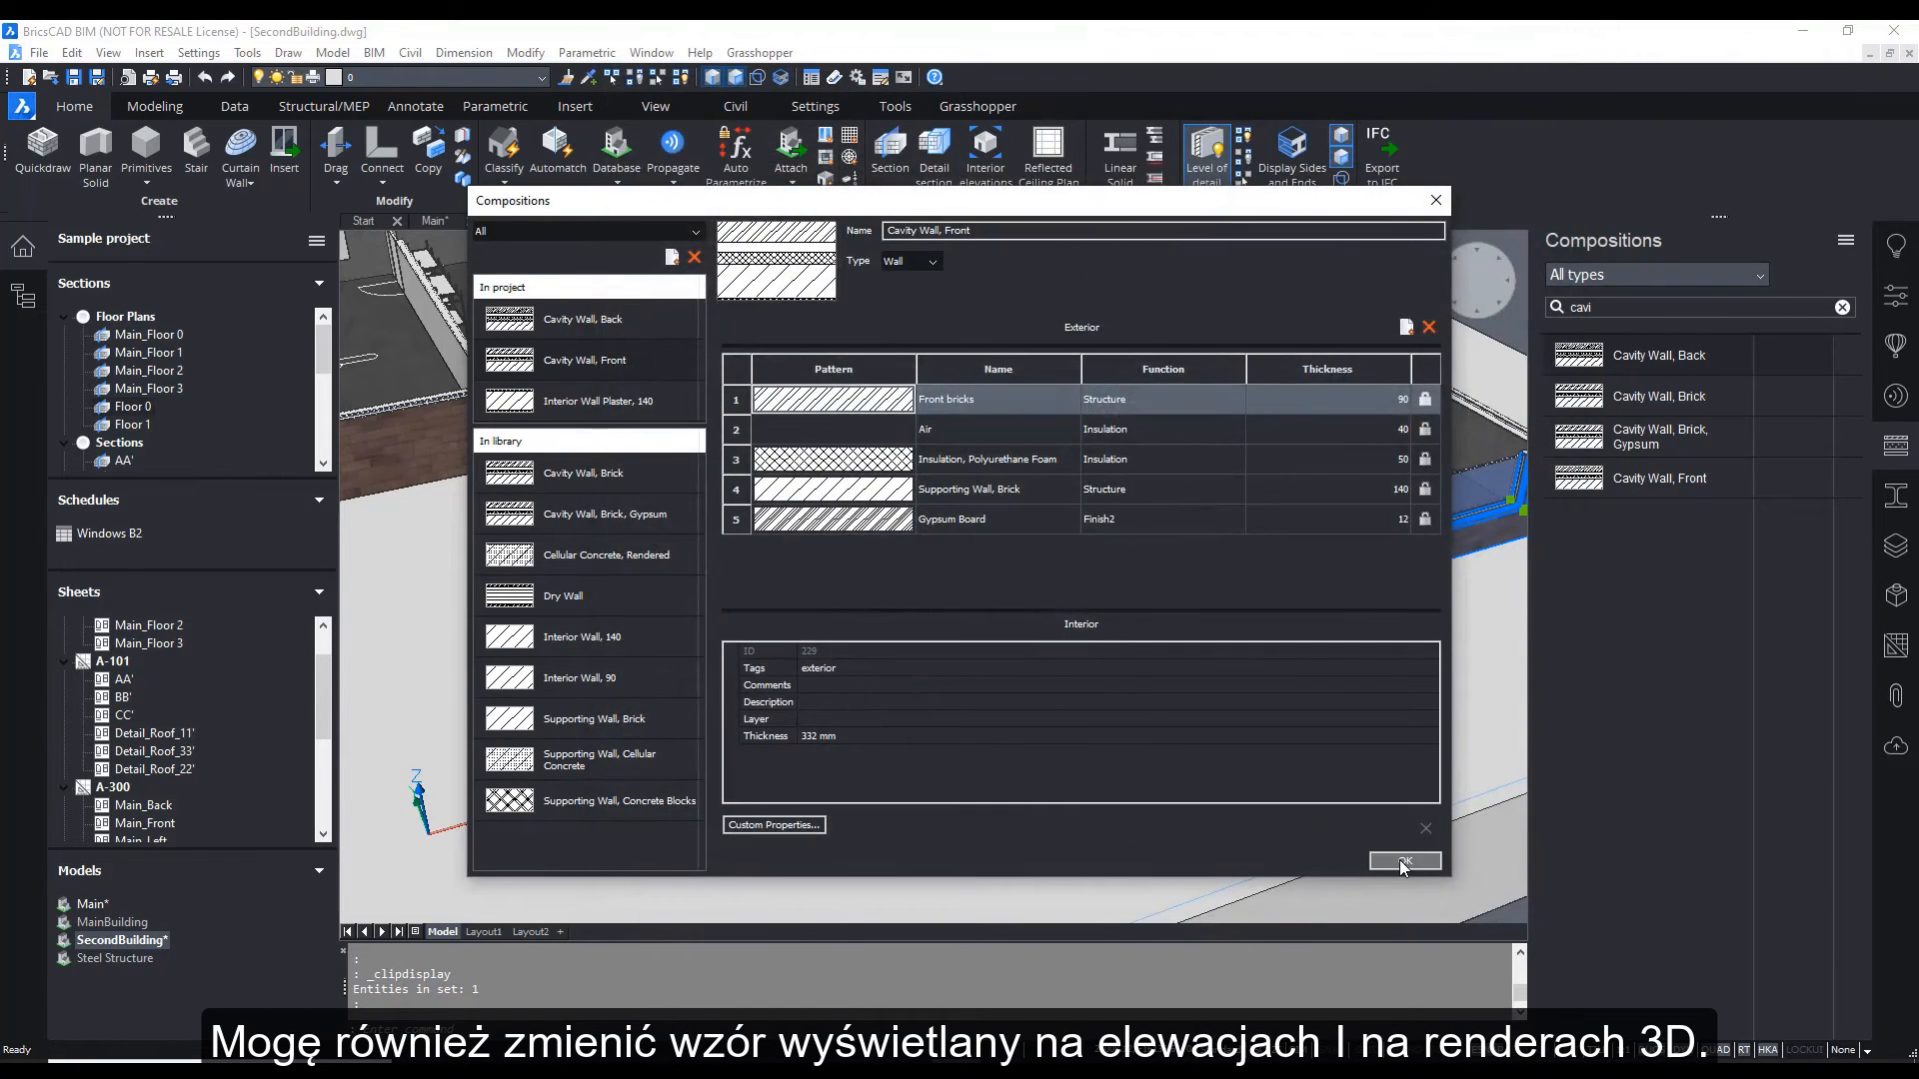
click(1400, 860)
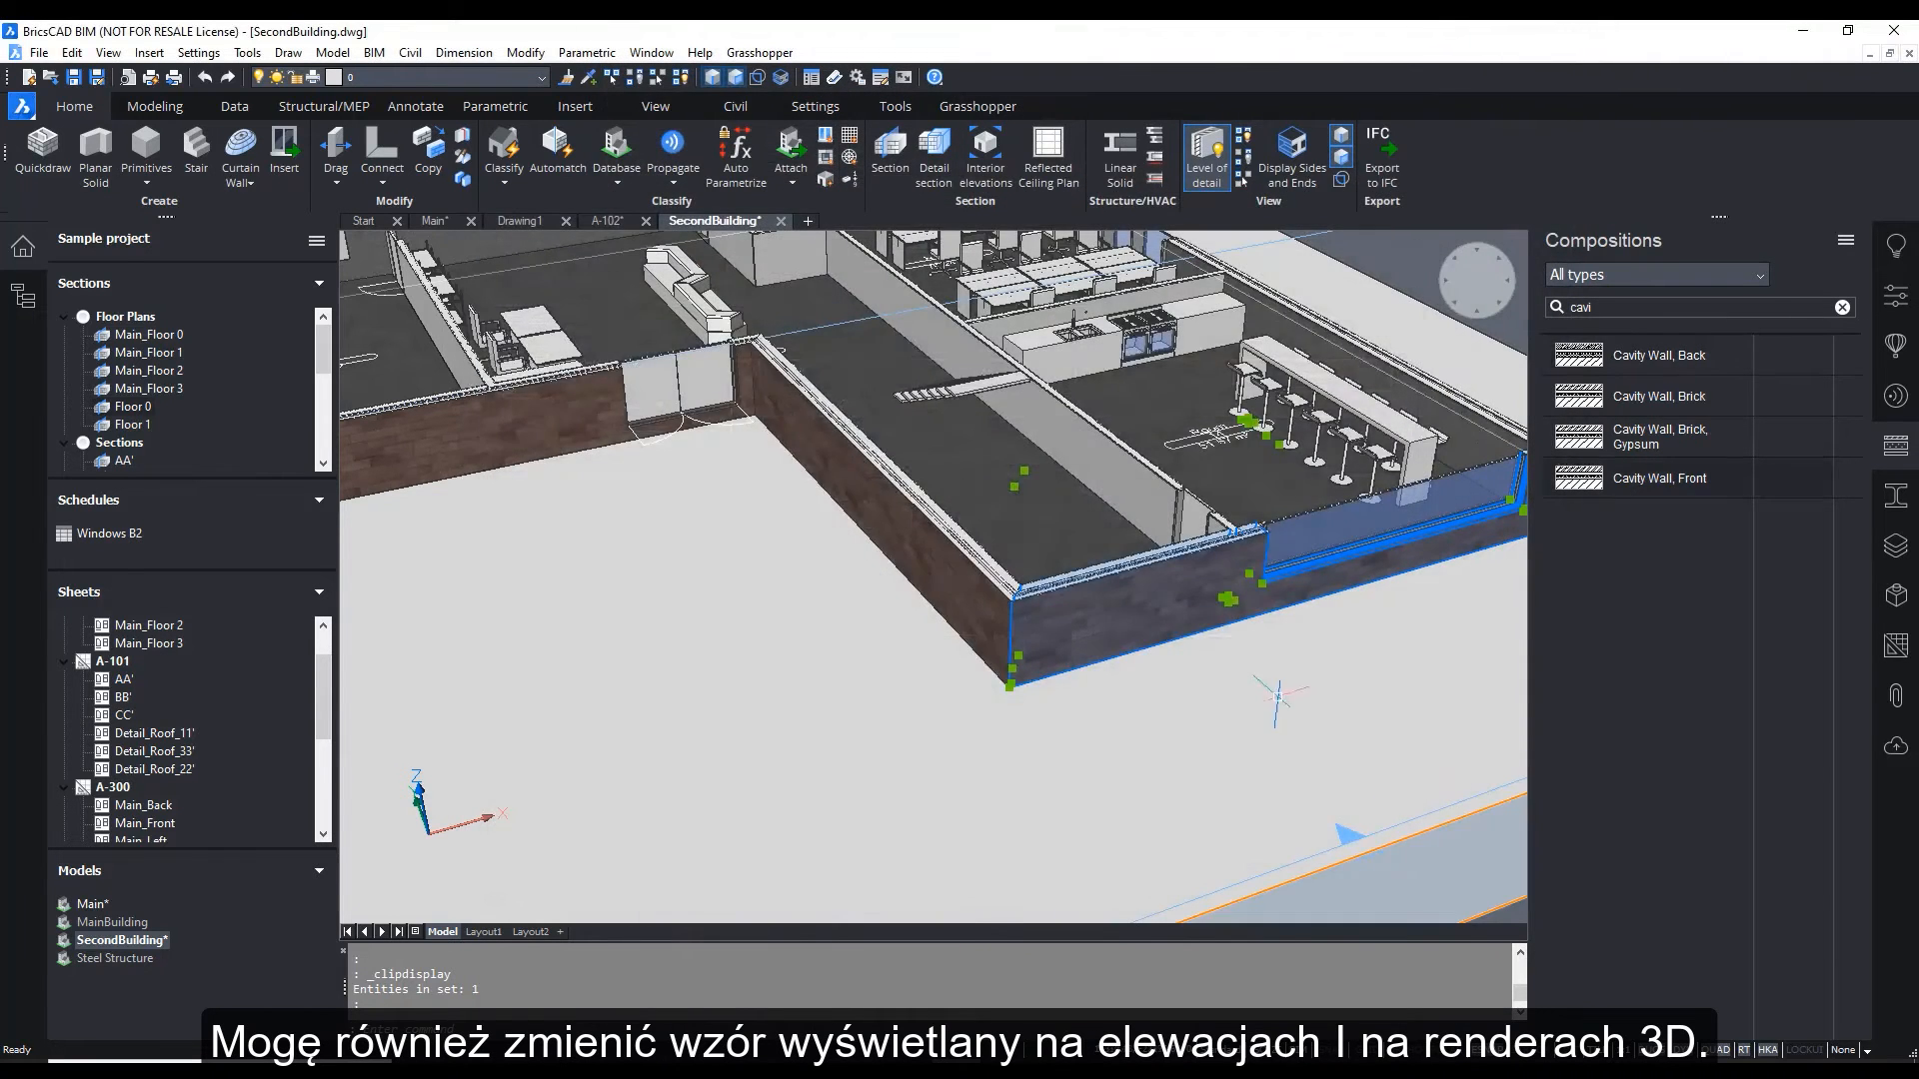
Return to sheet A-102, update the floor plan viewport's section, and inspect the exterior wall hatching
click(609, 220)
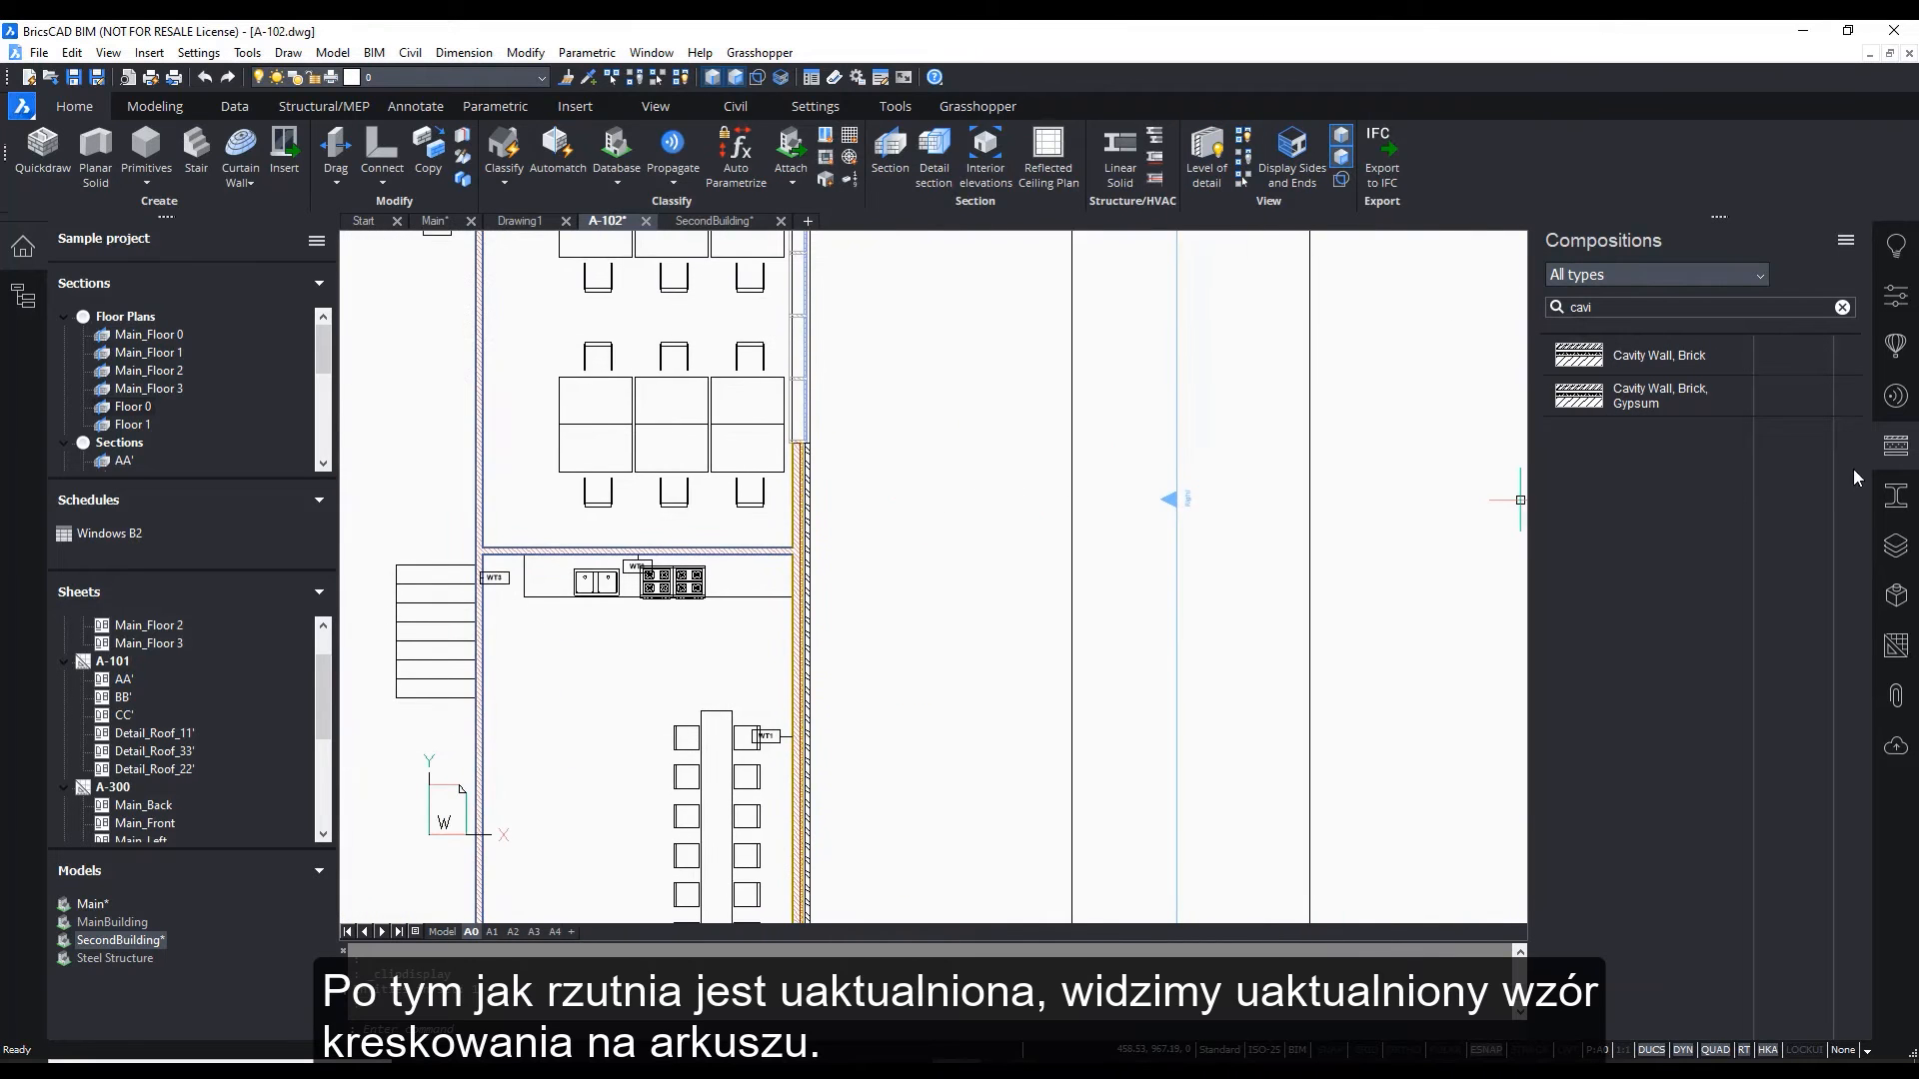
click(1895, 444)
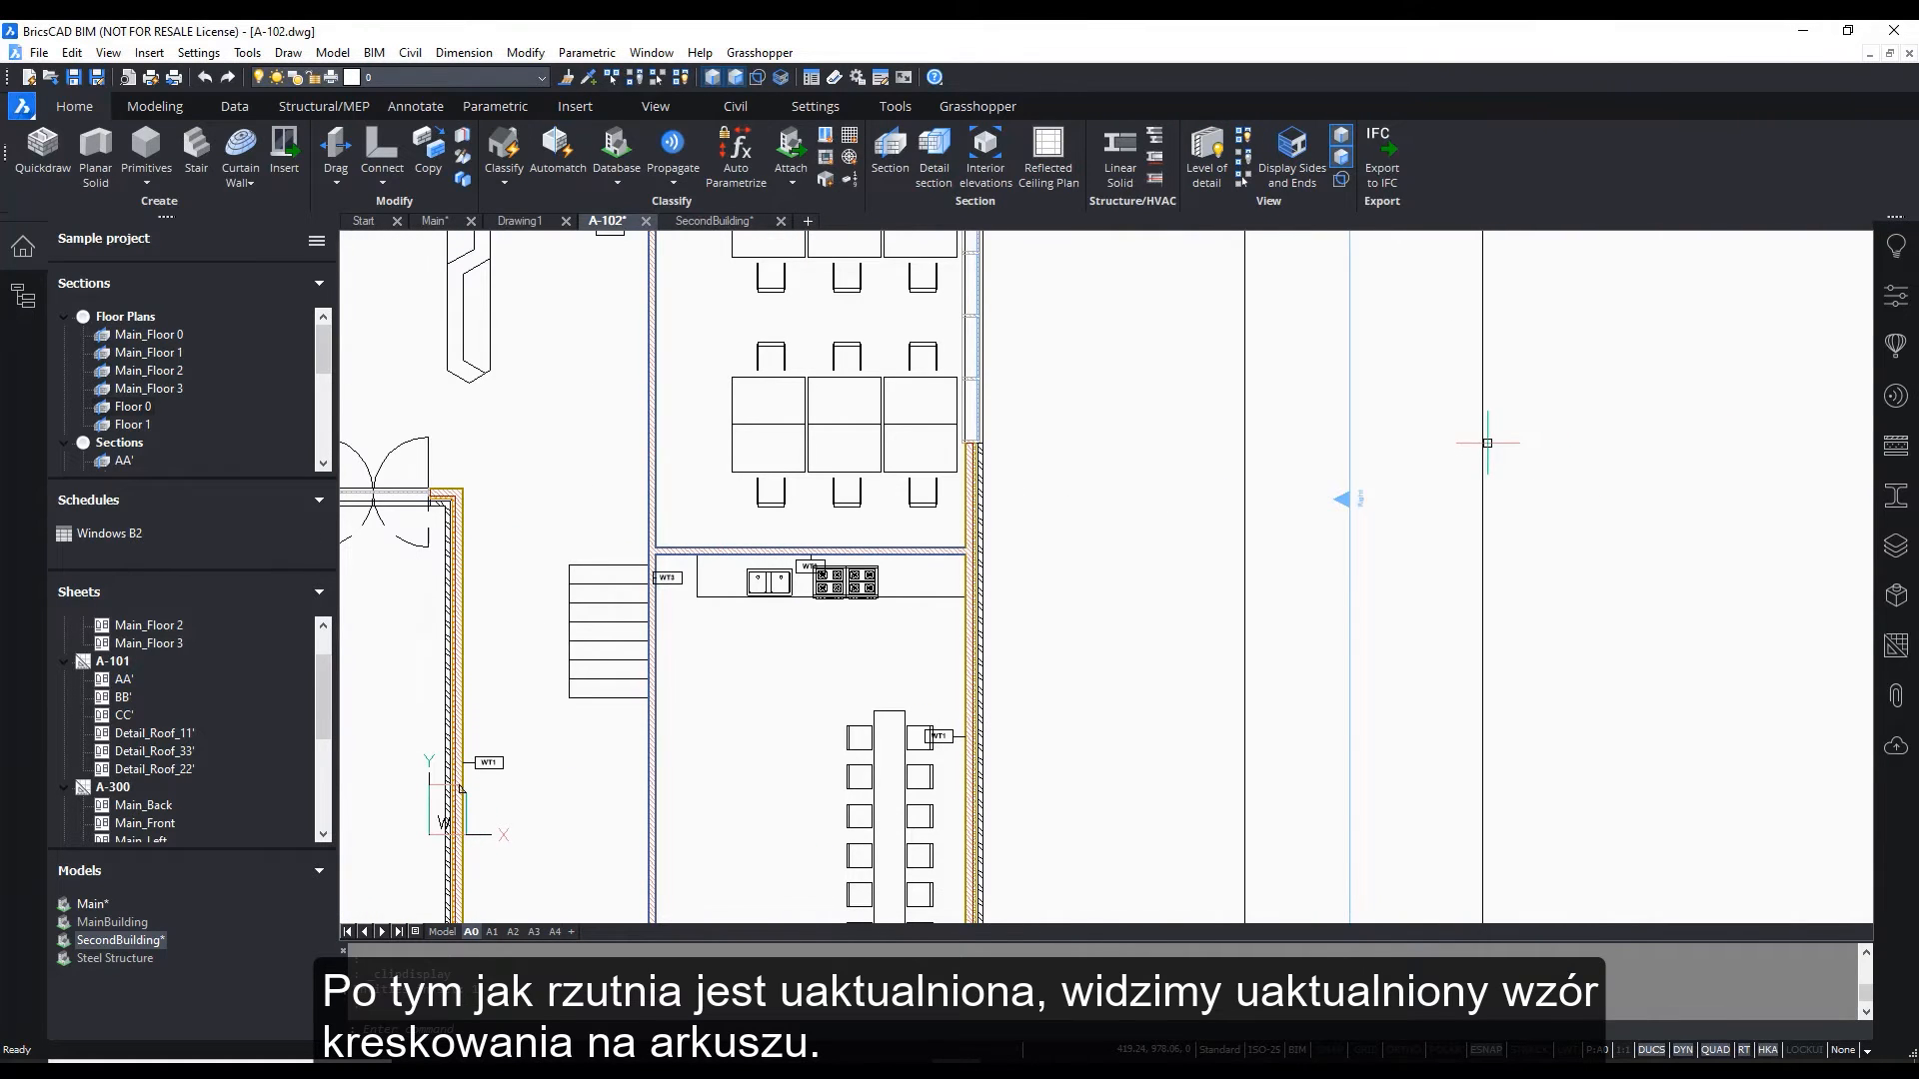
click(1510, 446)
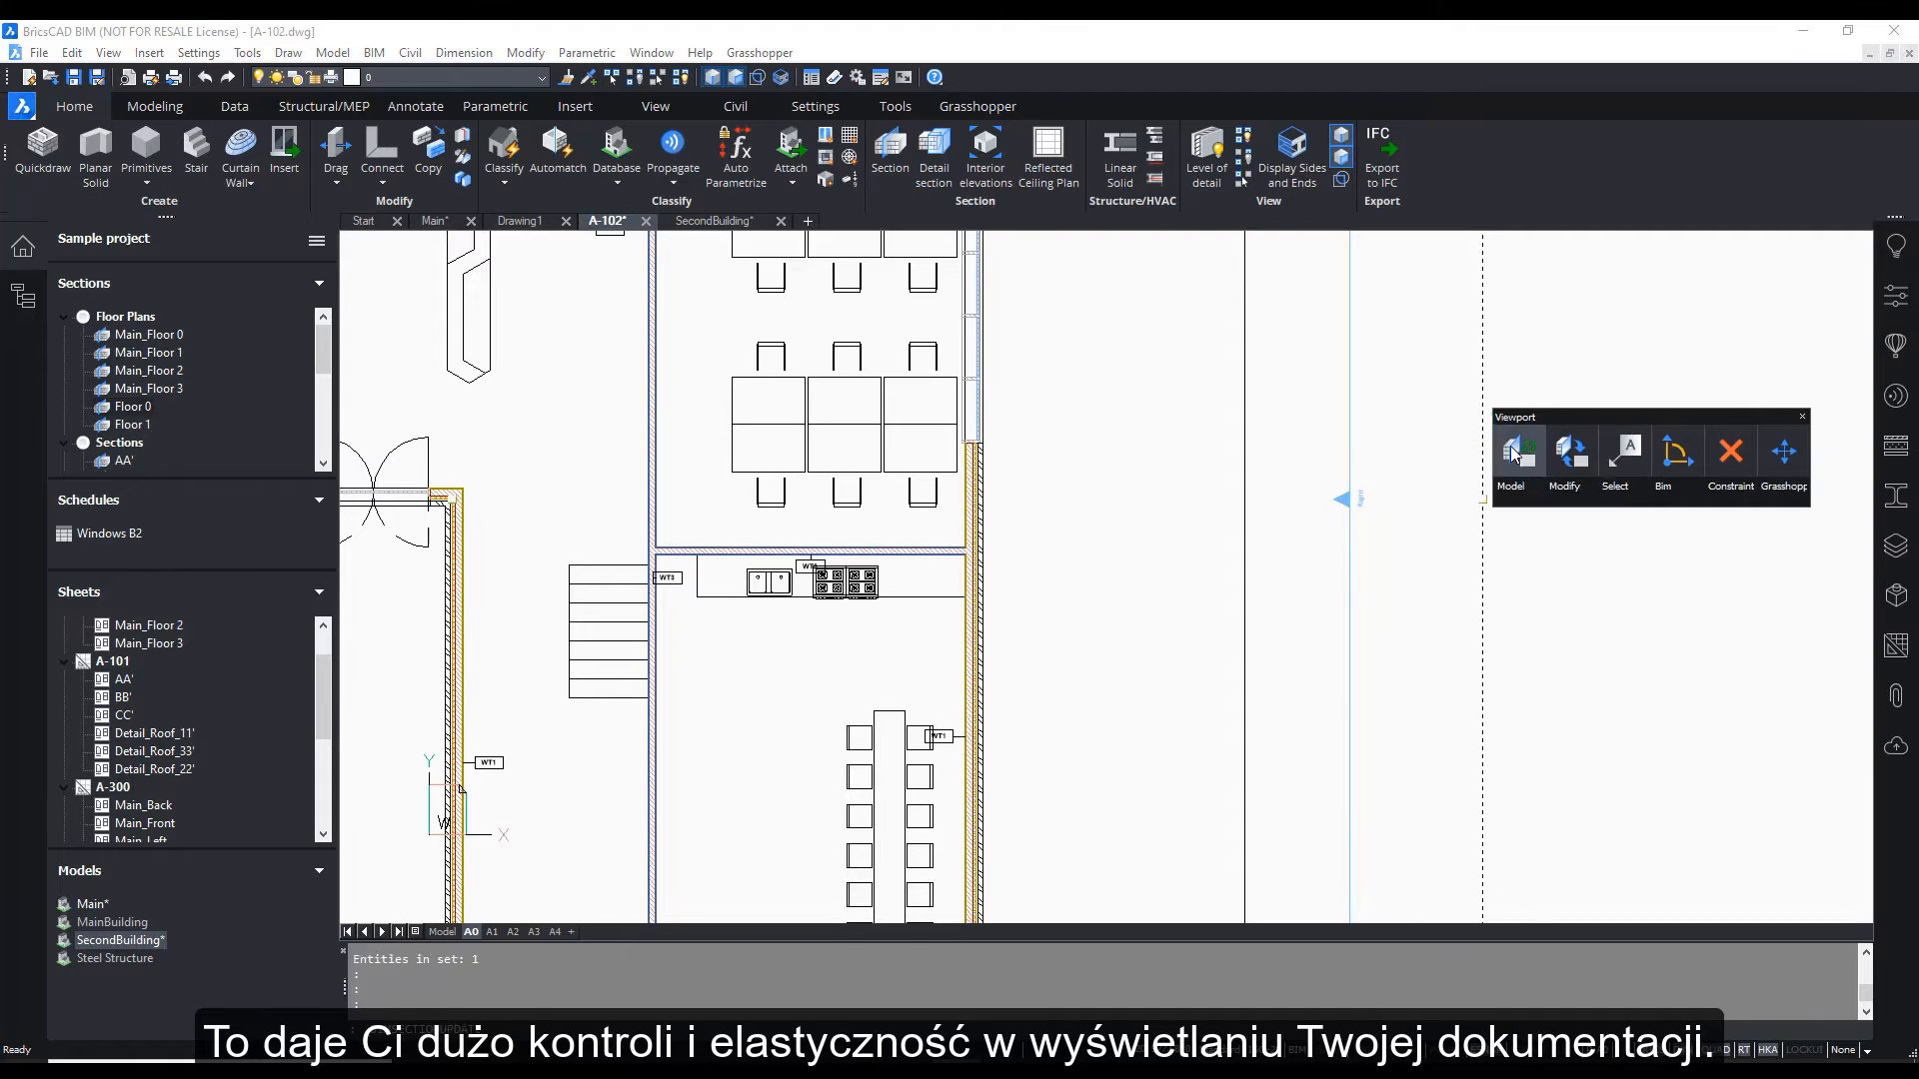
scroll(1023, 523, up, 5)
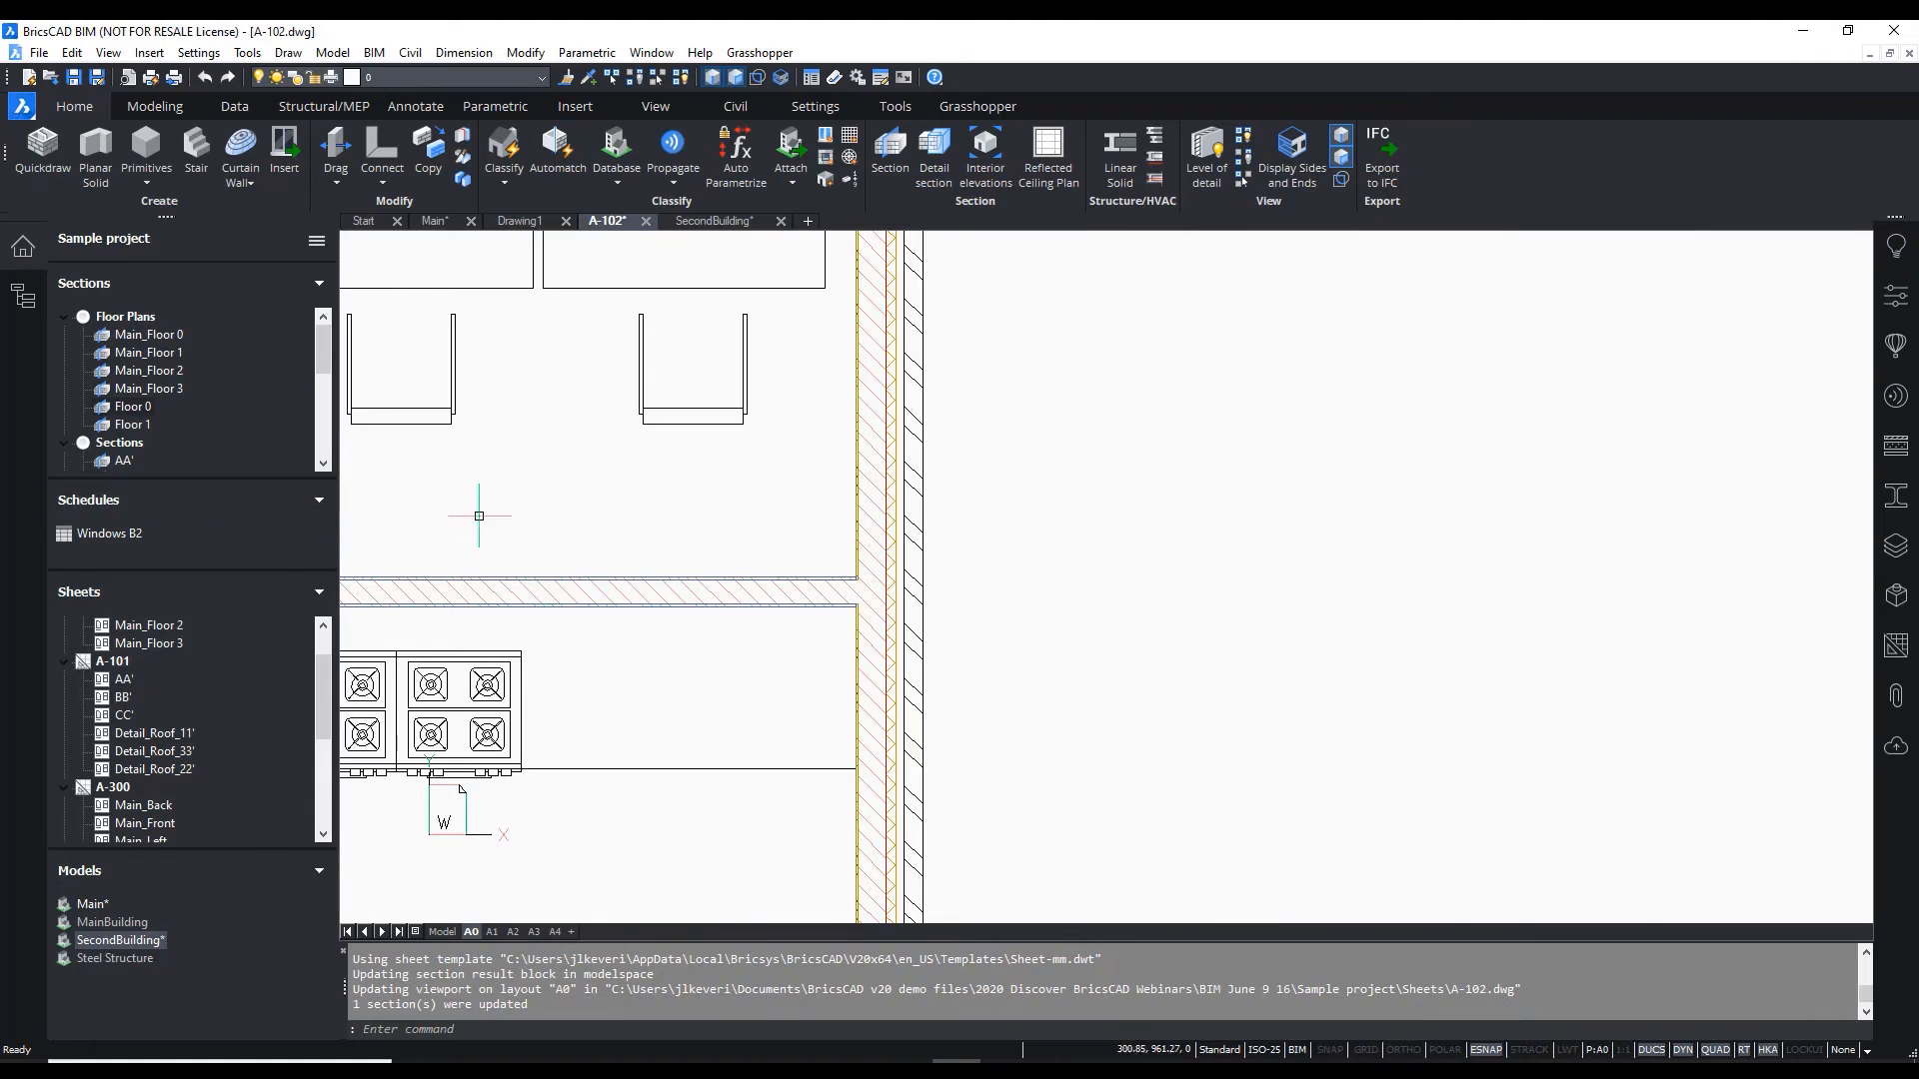
Turn on orthogonal mode for annotating the partition walls on sheet A-102
scroll(626, 531, down, 3)
middle_drag(631, 534, 1210, 589)
scroll(1207, 588, down, 2)
scroll(1208, 588, down, 3)
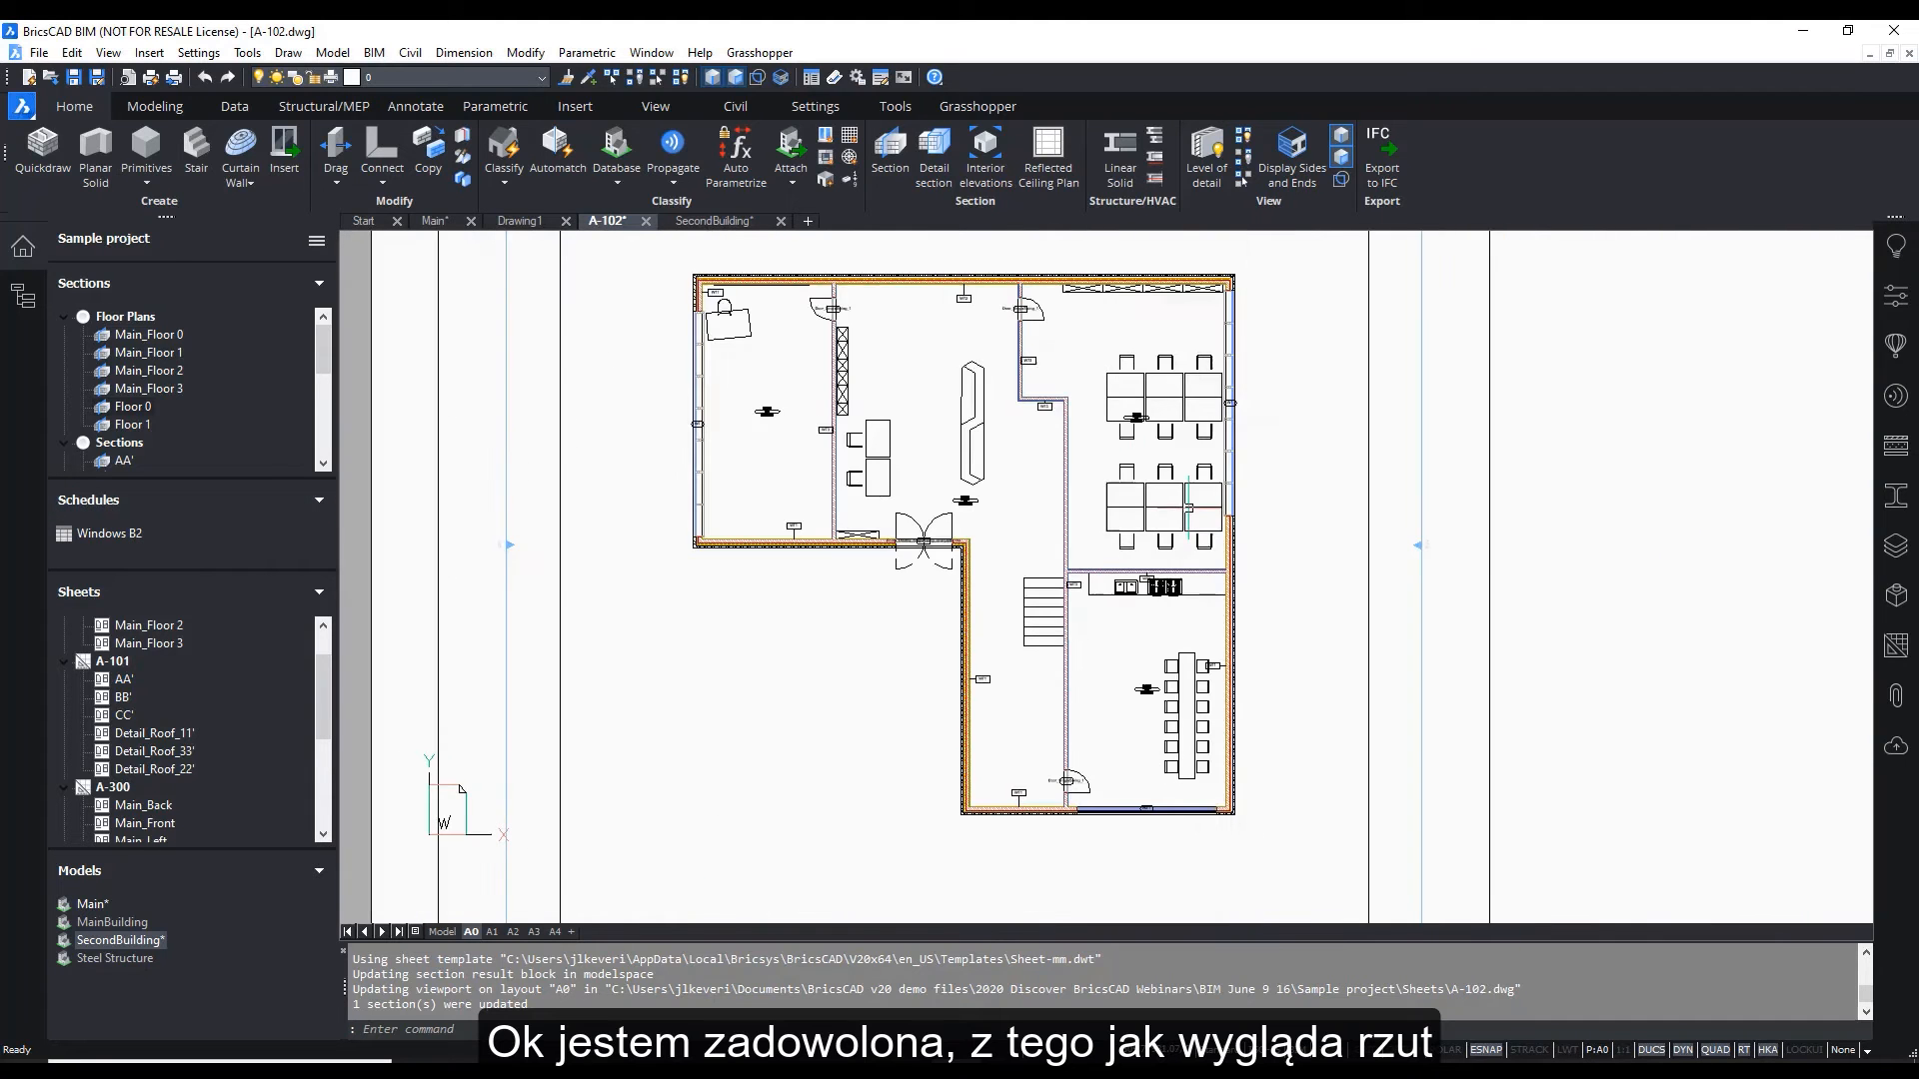
scroll(1110, 436, up, 4)
middle_drag(1109, 453, 1079, 649)
scroll(984, 552, up, 2)
middle_drag(1007, 456, 980, 609)
click(414, 106)
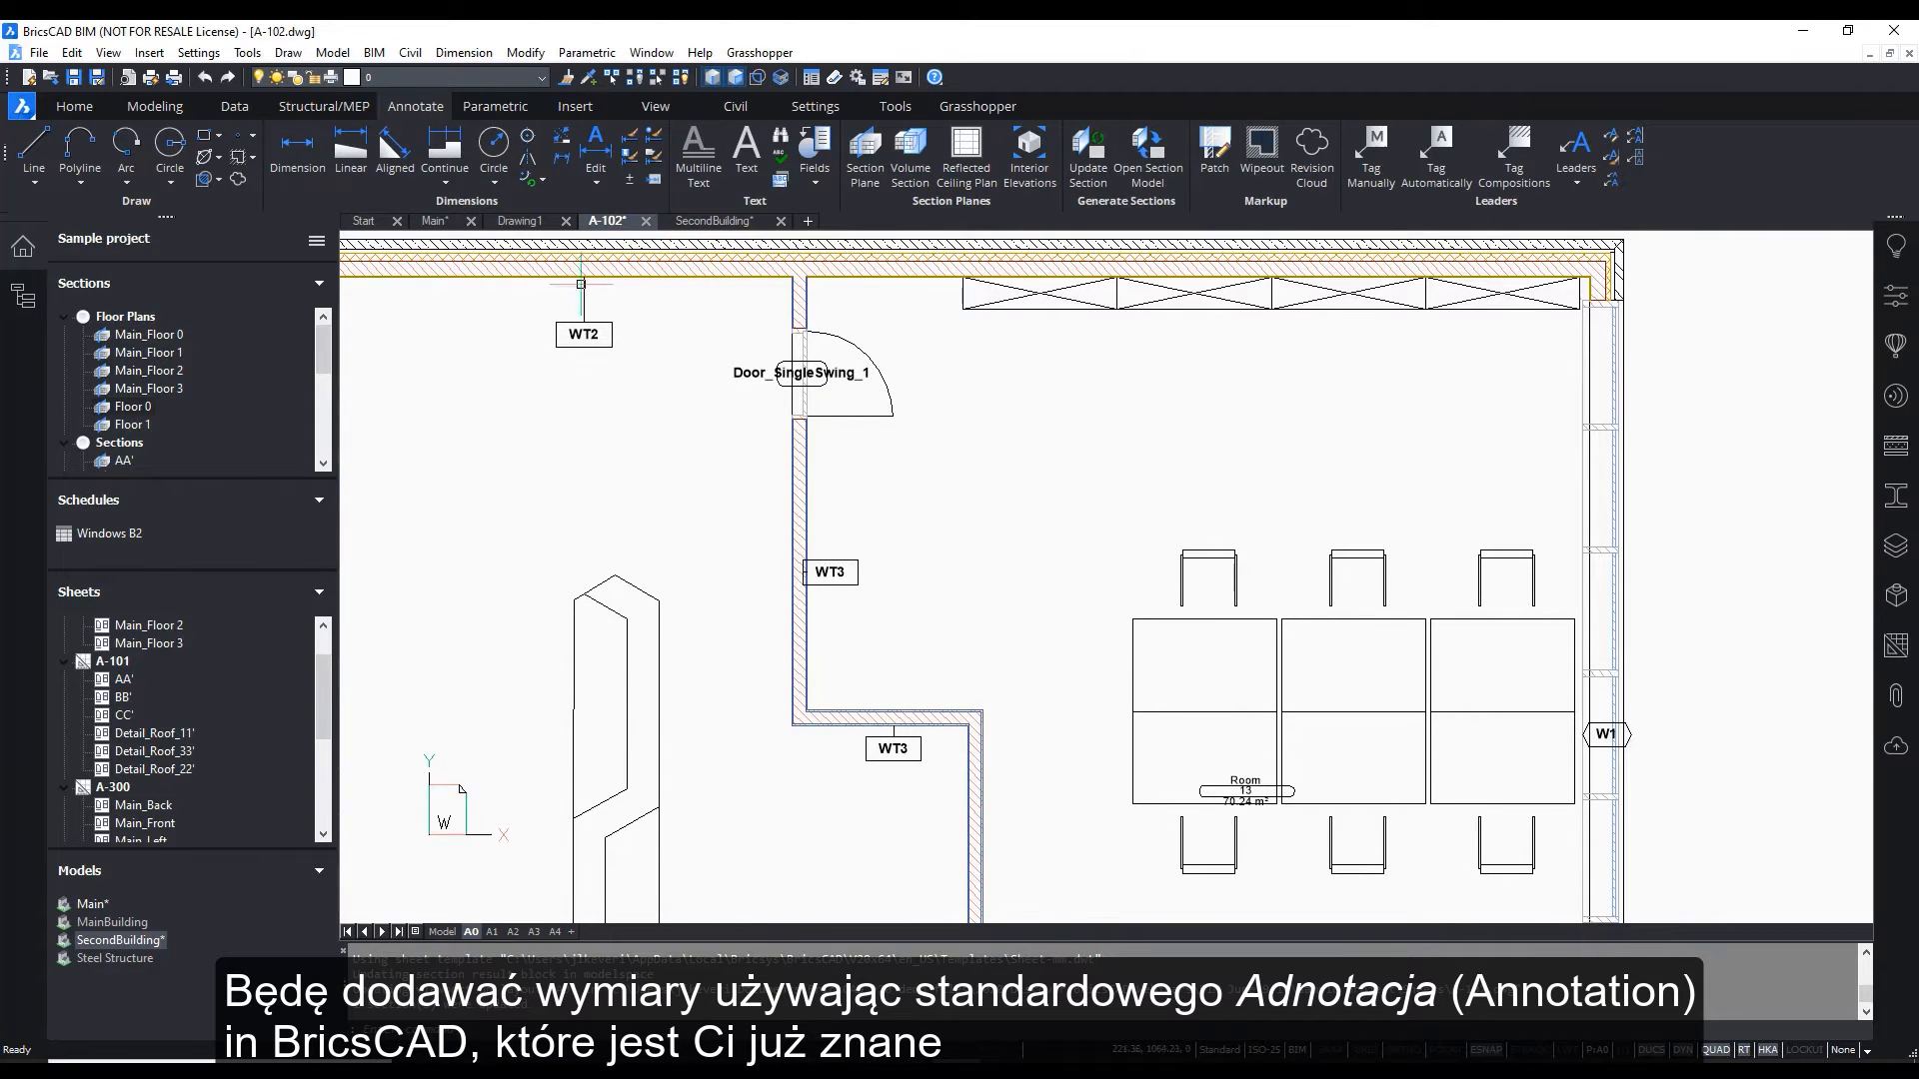
click(1398, 1052)
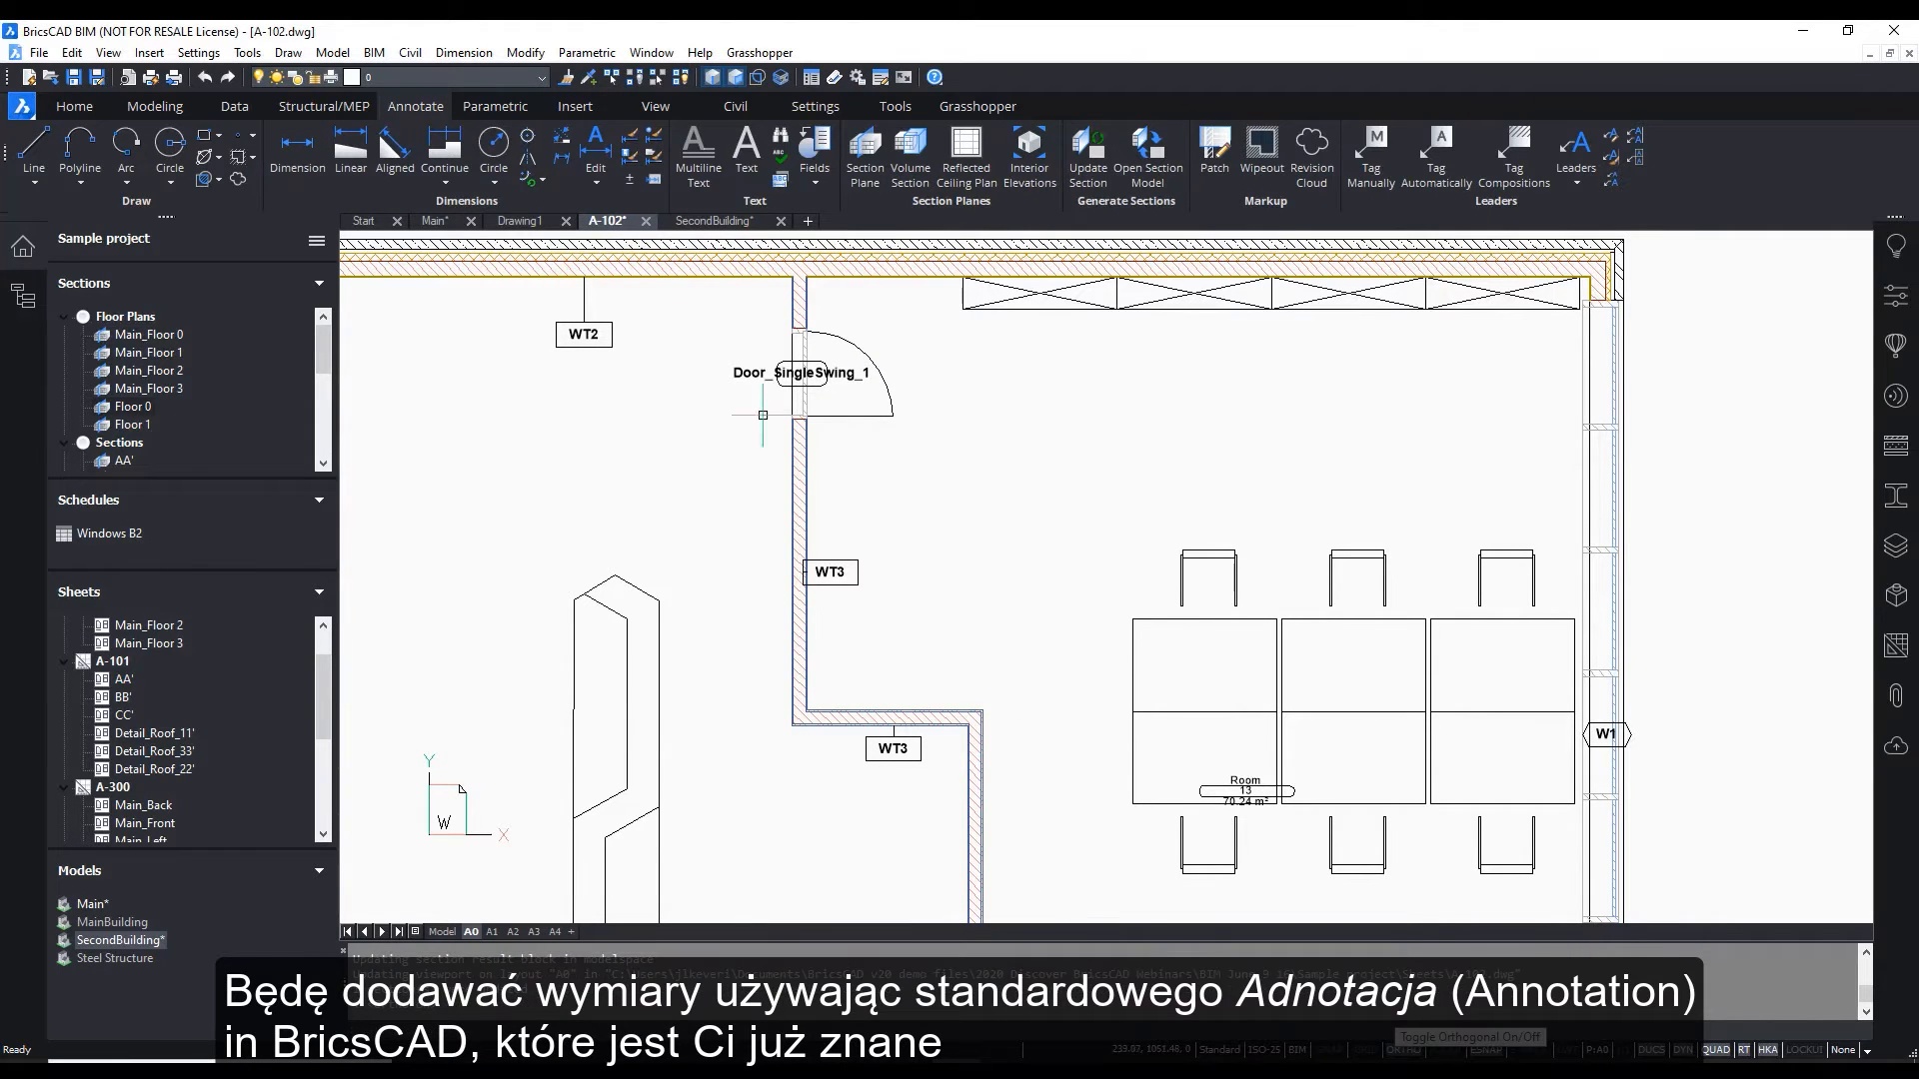
Add an aligned dimension above the short horizontal partition wall beside the desk room, between its outer corners
click(414, 190)
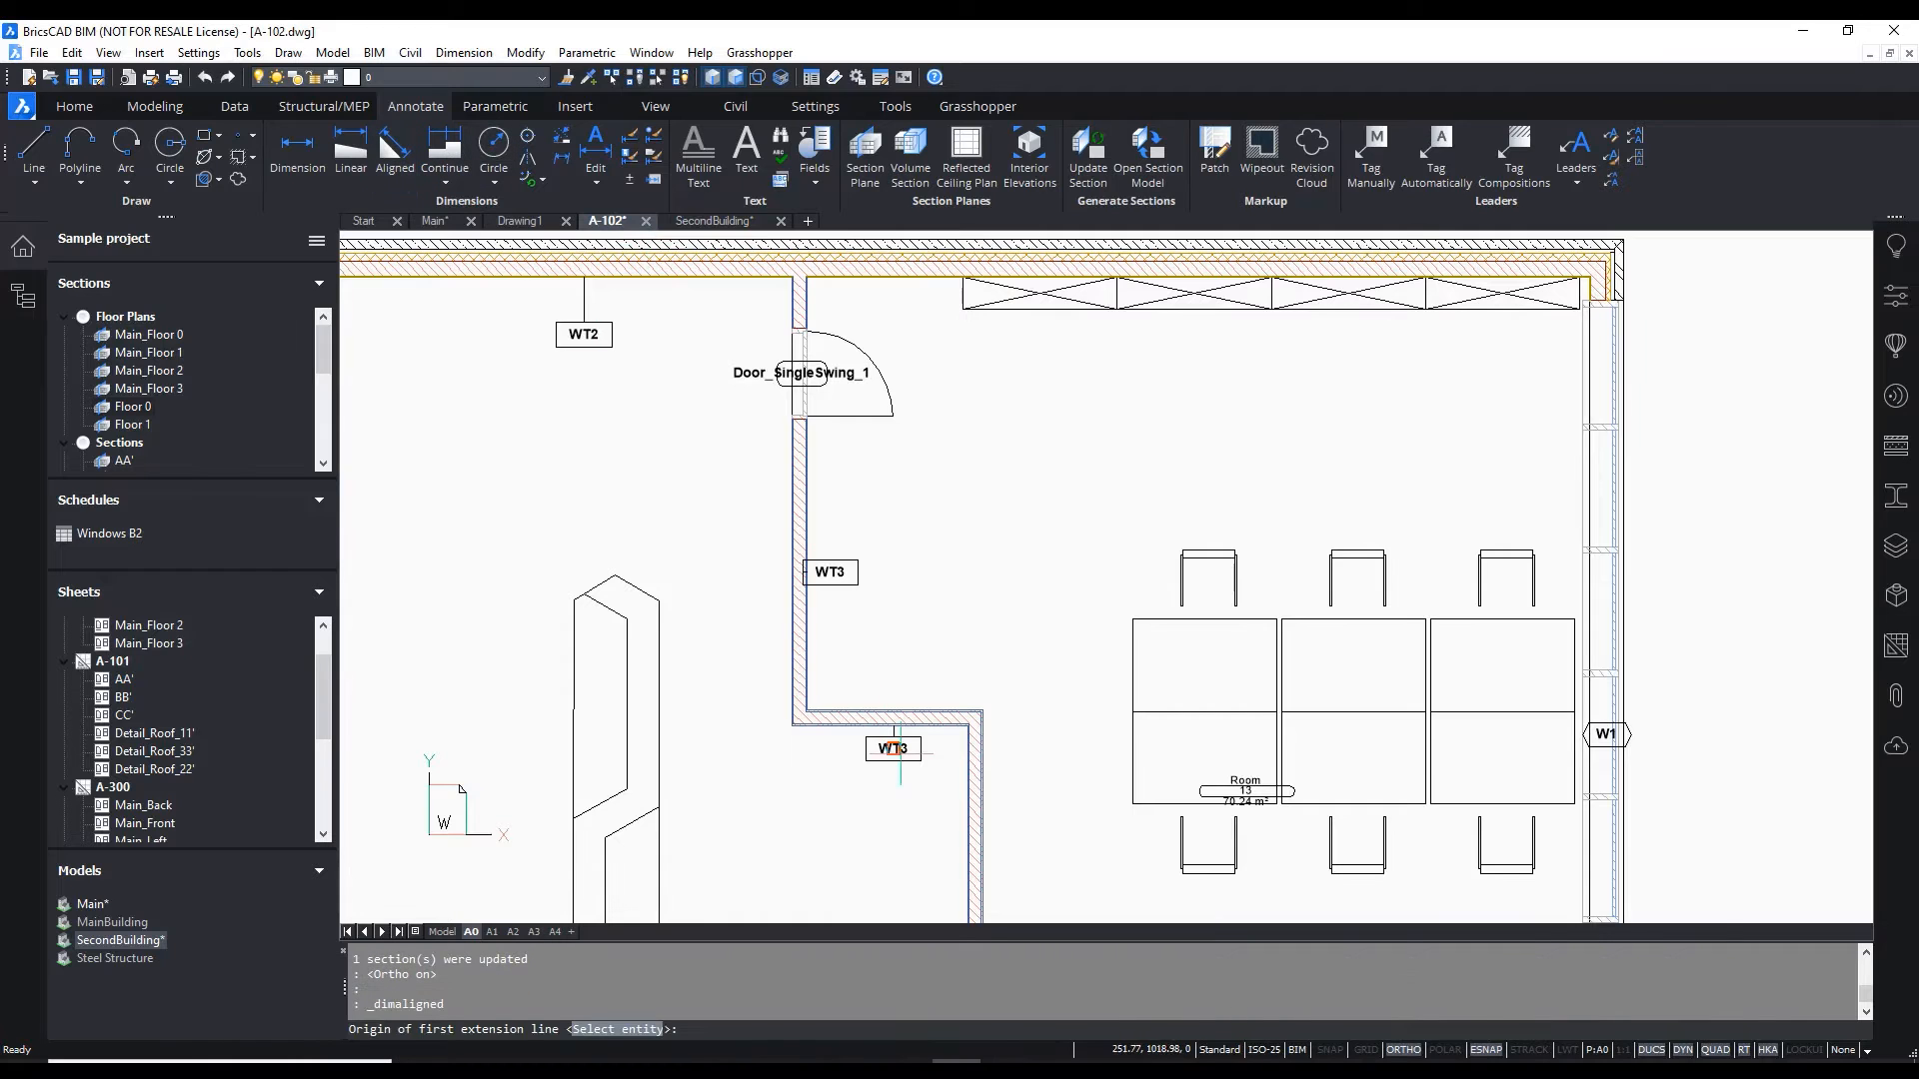
scroll(889, 782, up, 4)
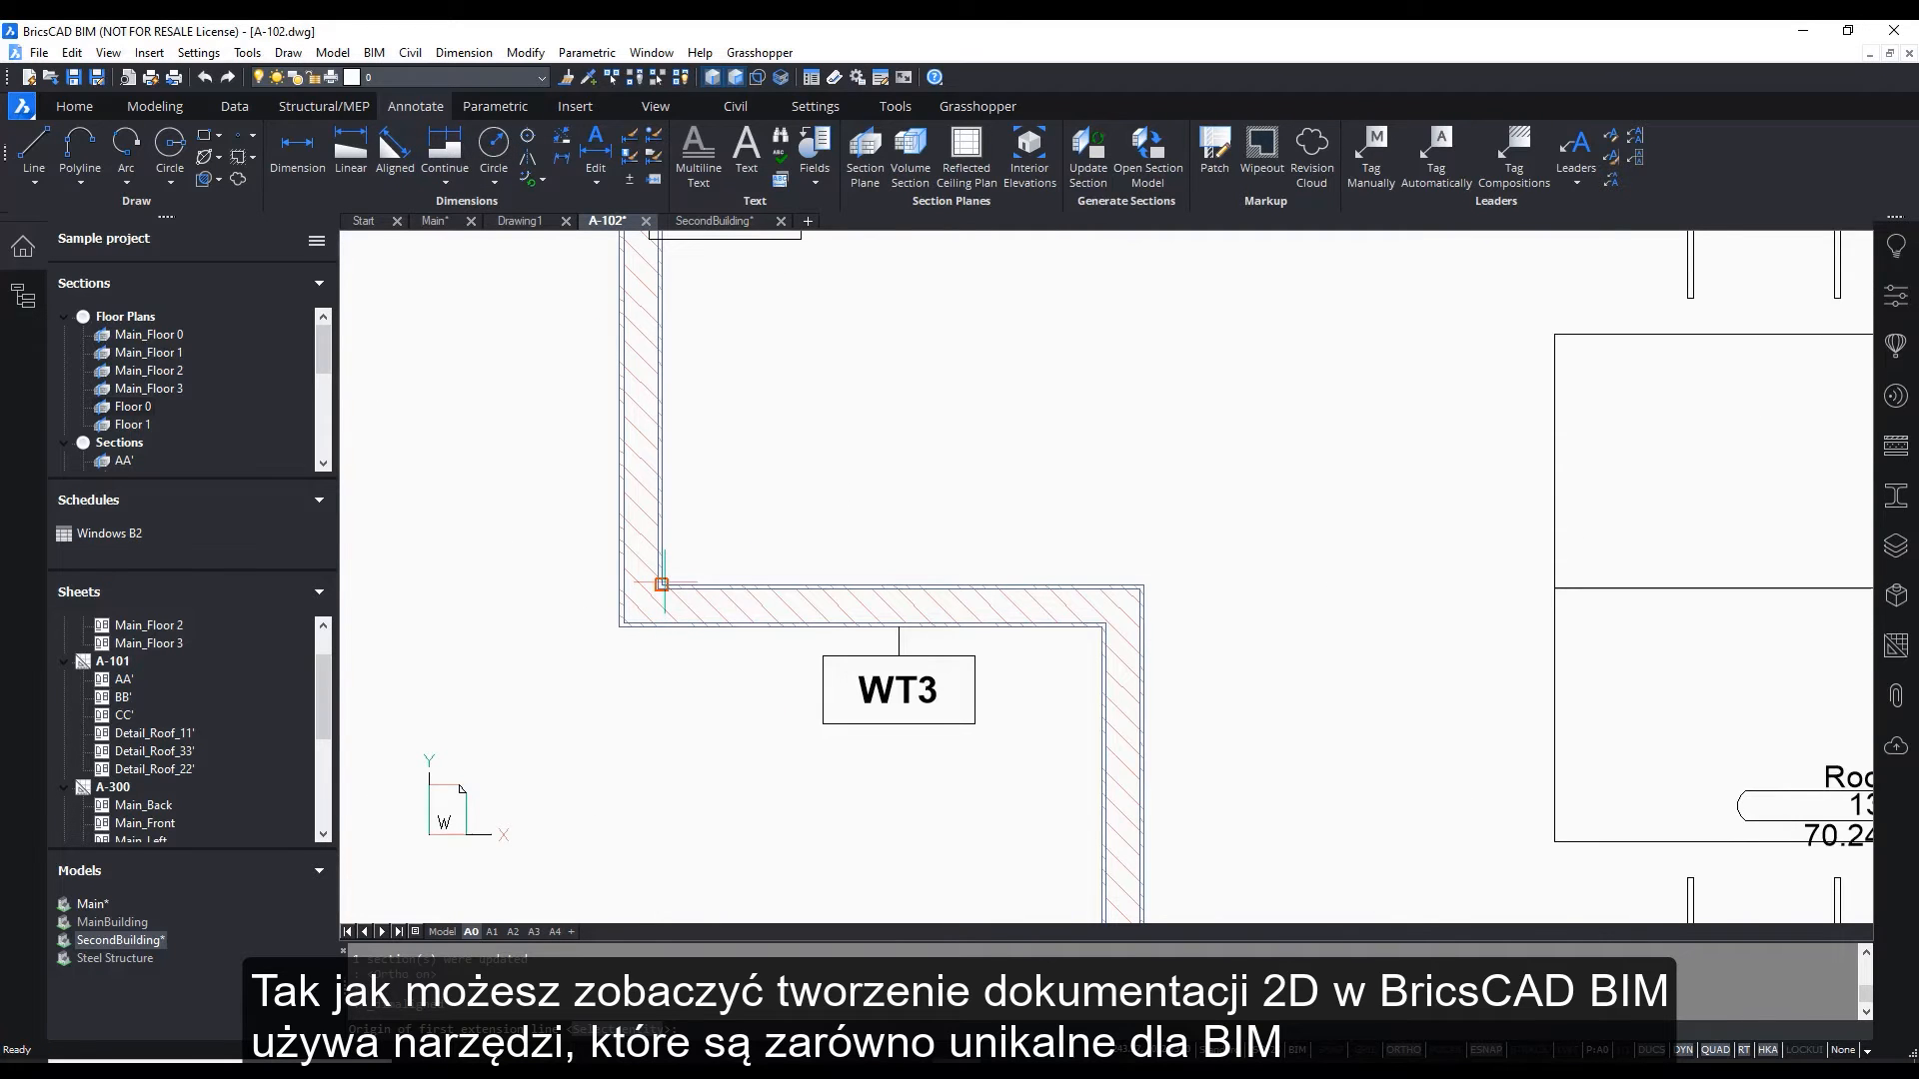
click(662, 585)
click(1140, 588)
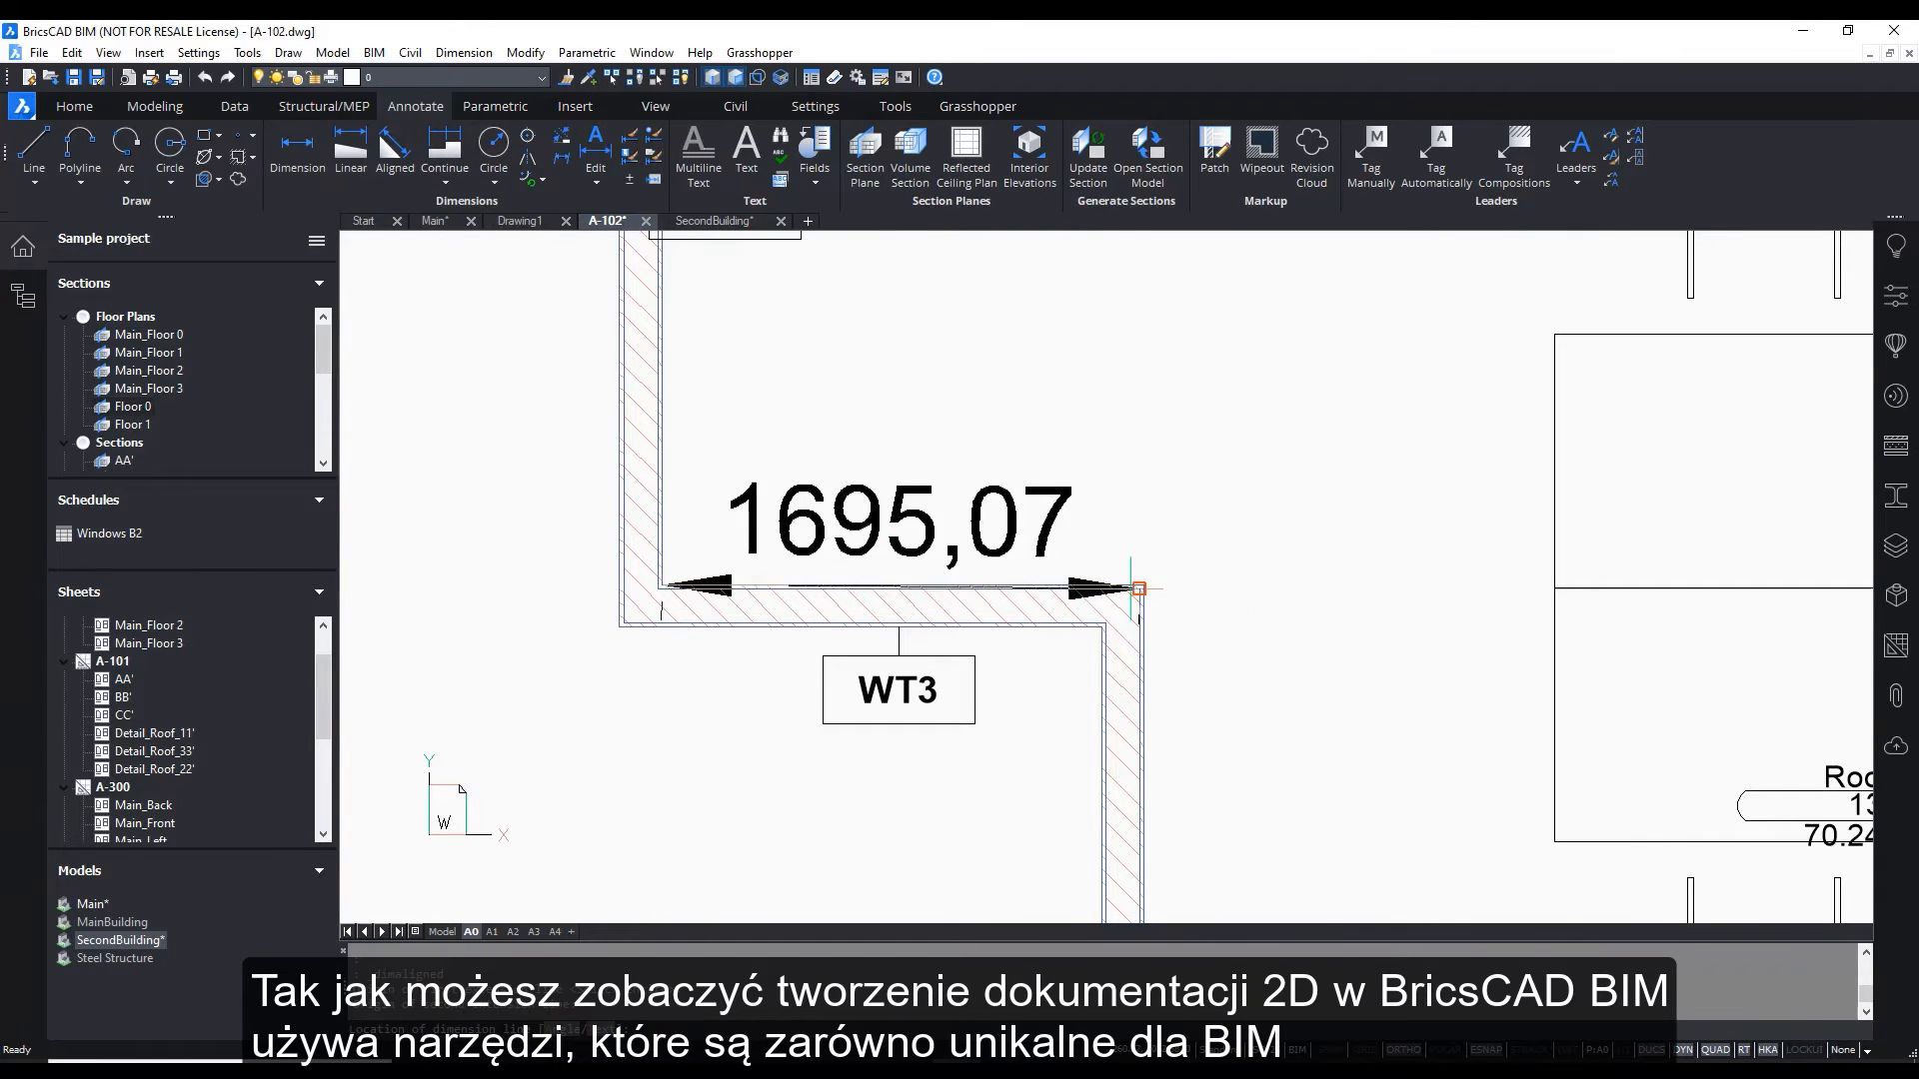
click(1140, 490)
Add an aligned dimension beside the vertical partition wall with the door, from the exterior wall down to the partition's corner
scroll(1023, 485, down, 4)
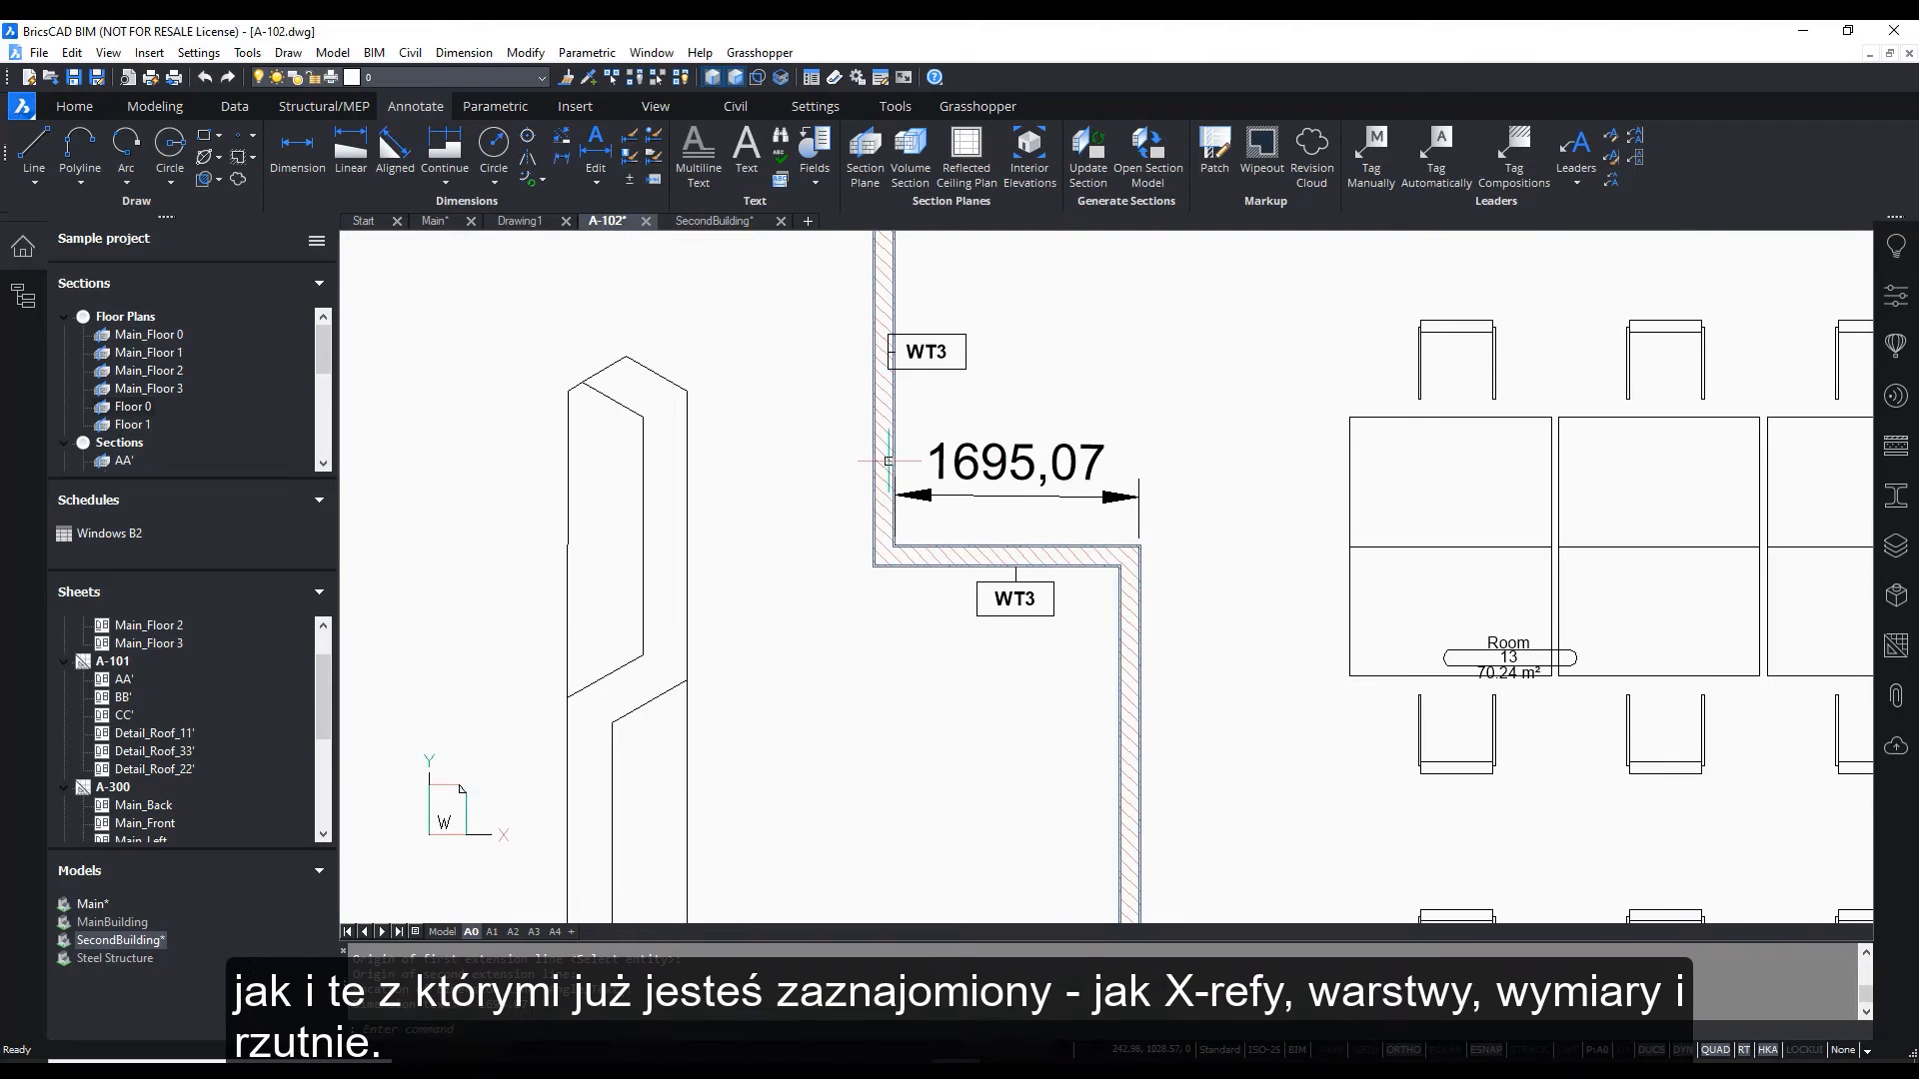
middle_drag(887, 464, 903, 650)
scroll(850, 264, up, 1)
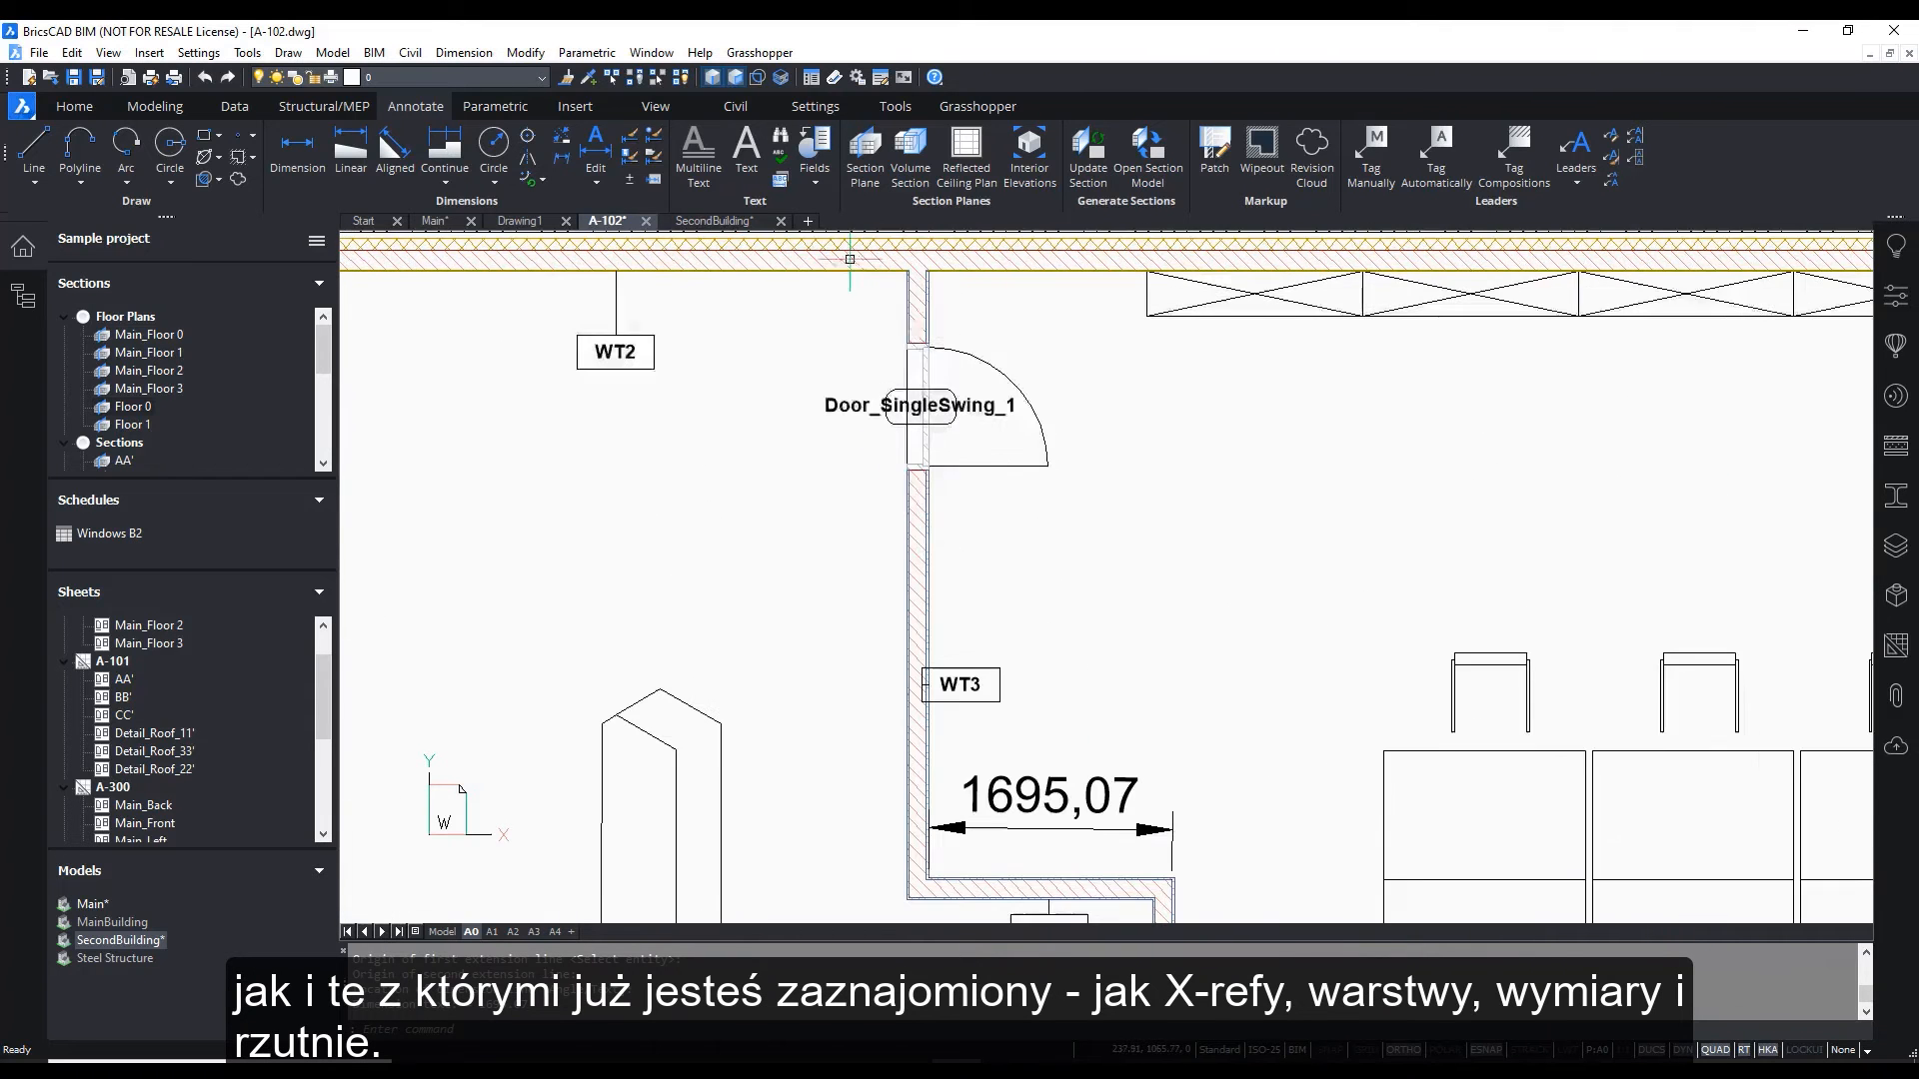
click(410, 158)
scroll(880, 300, up, 4)
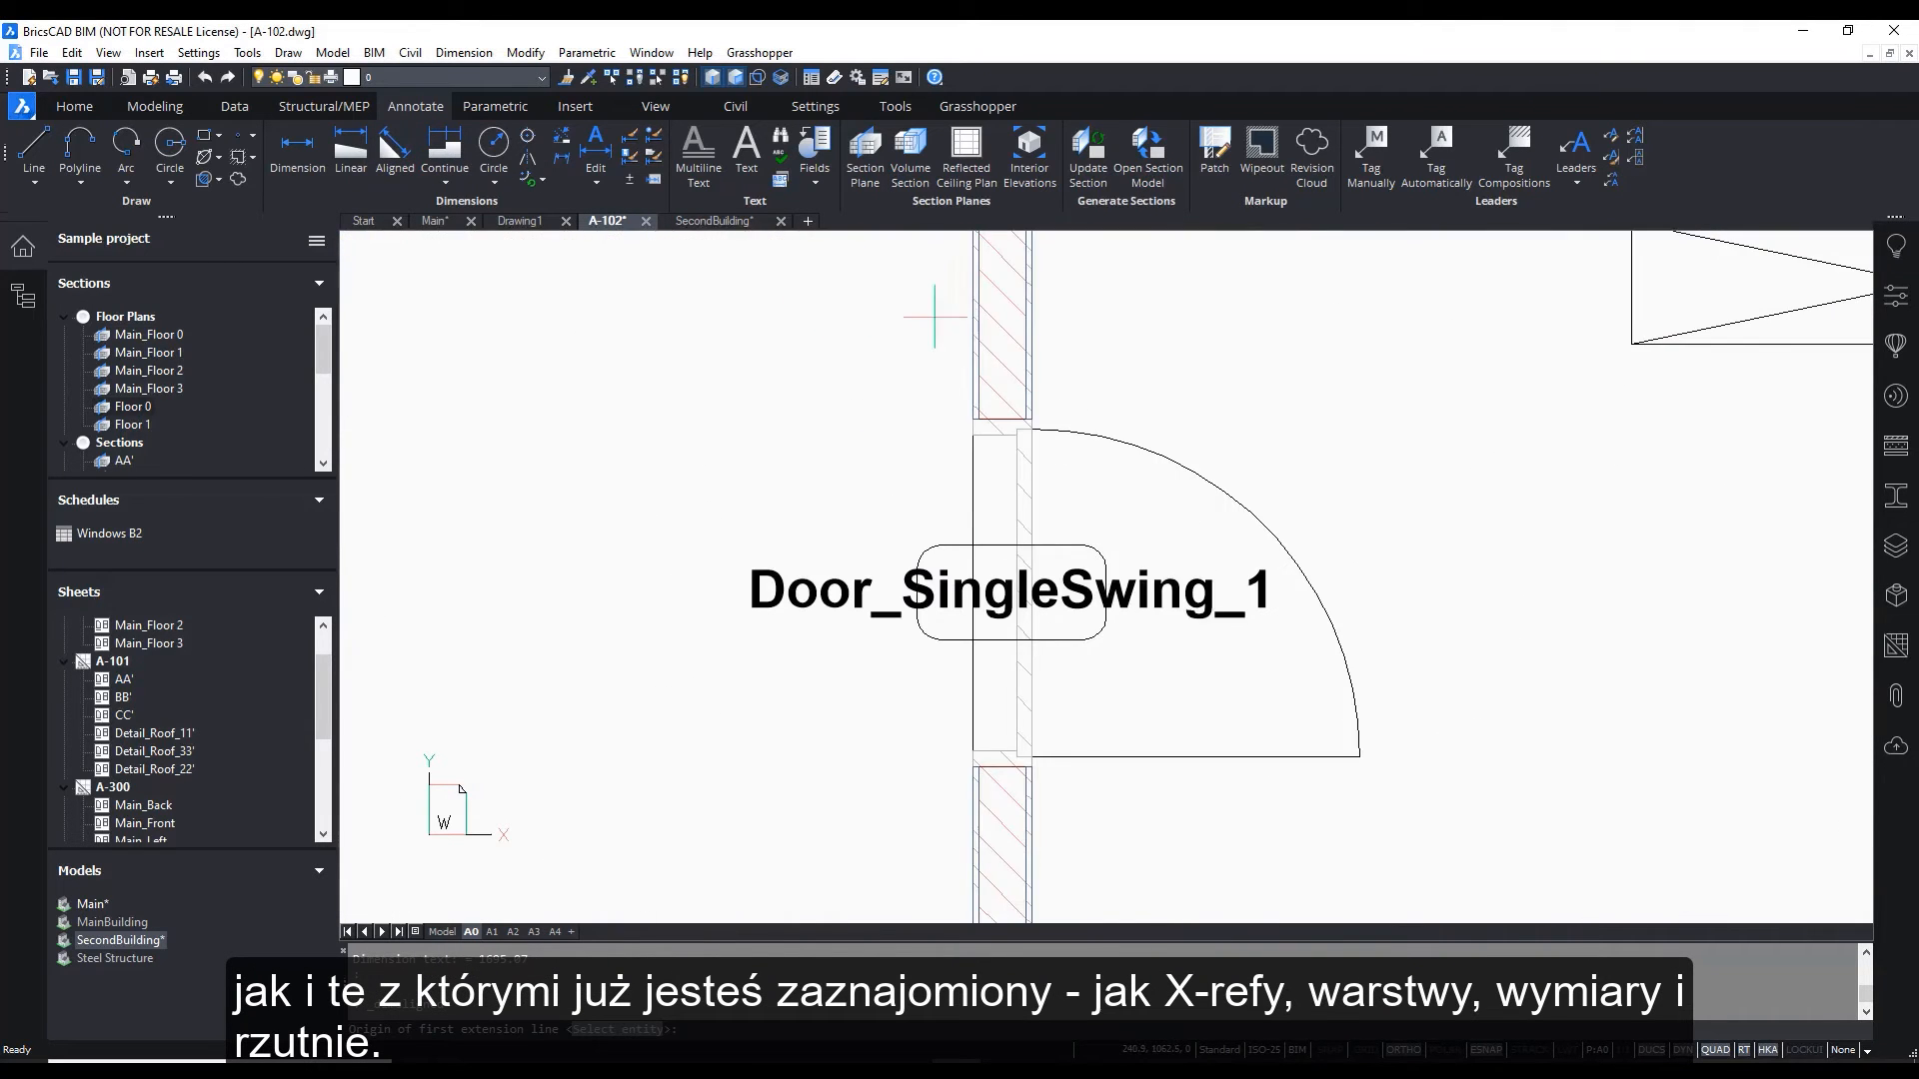
scroll(881, 448, down, 1)
click(922, 356)
scroll(959, 560, down, 3)
middle_drag(970, 733, 1037, 395)
middle_drag(1039, 775, 1060, 436)
scroll(1068, 689, up, 3)
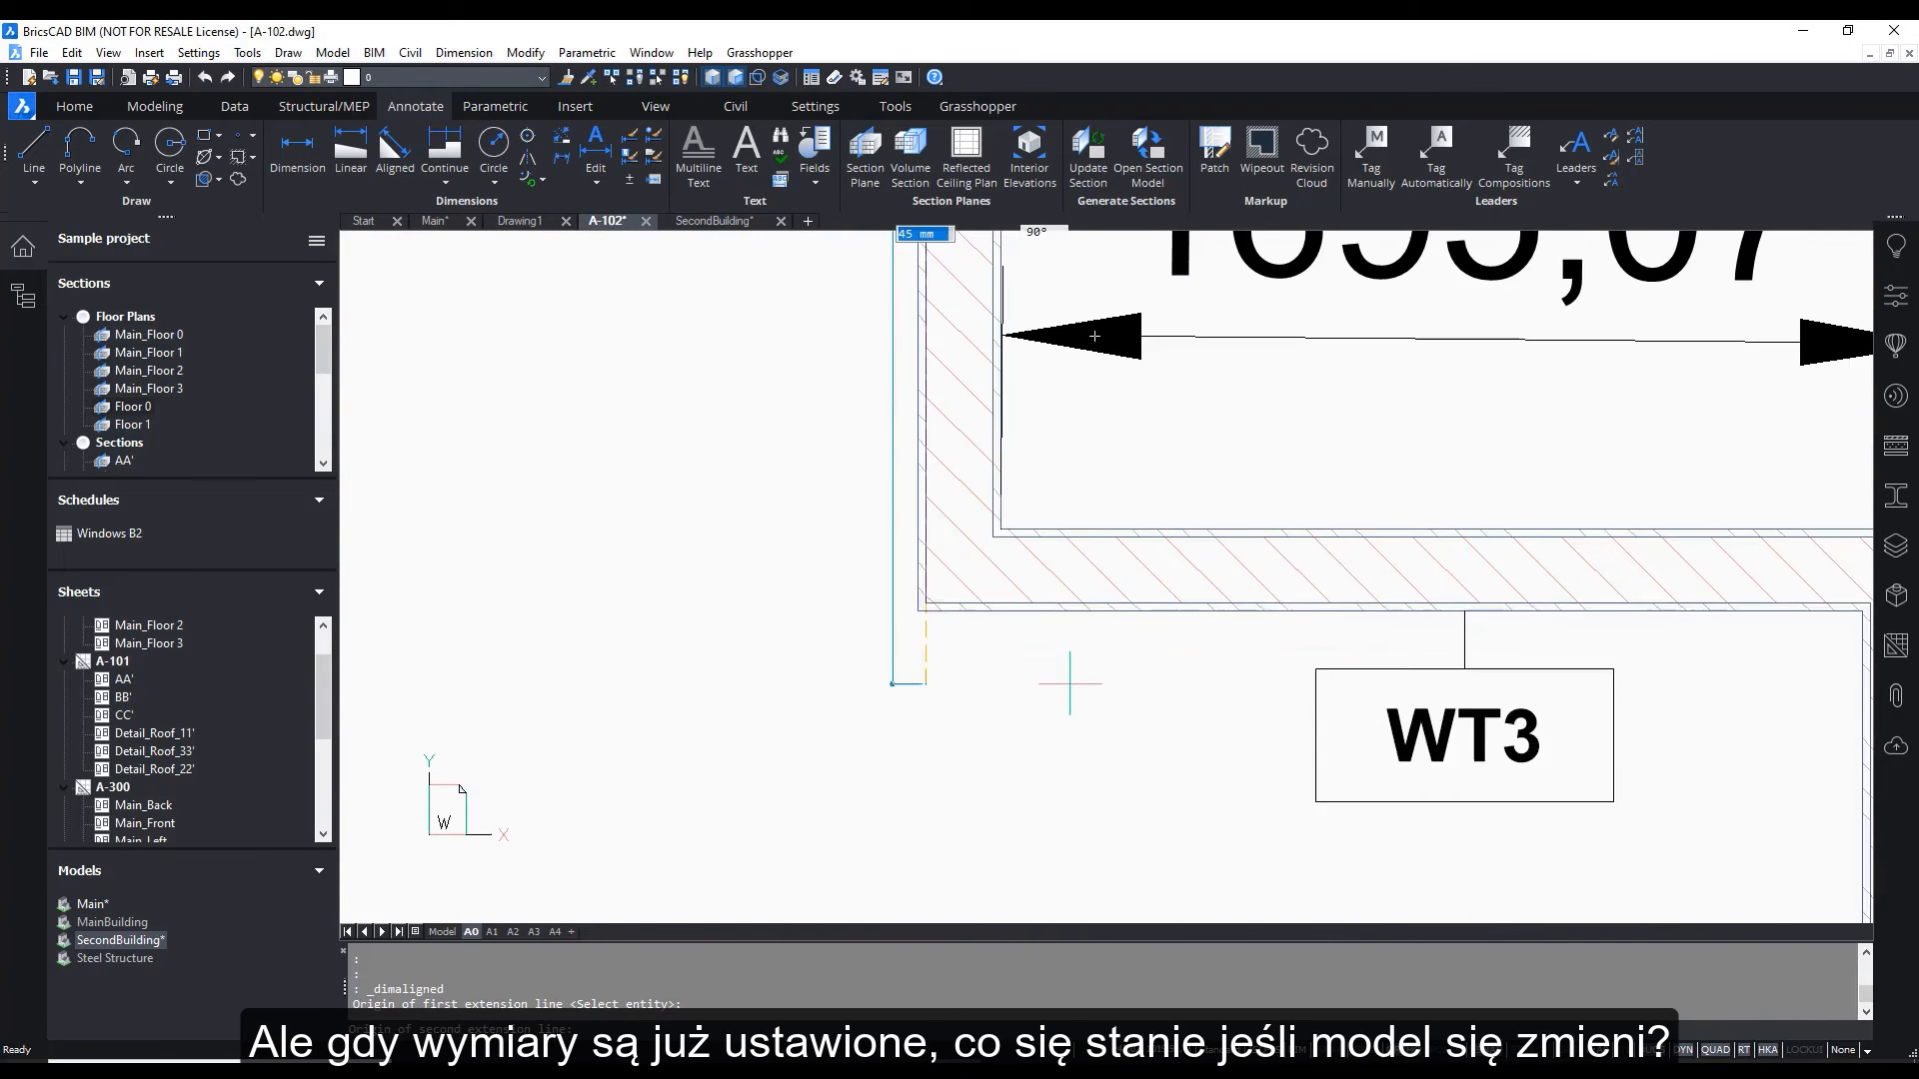
click(894, 606)
scroll(900, 617, down, 3)
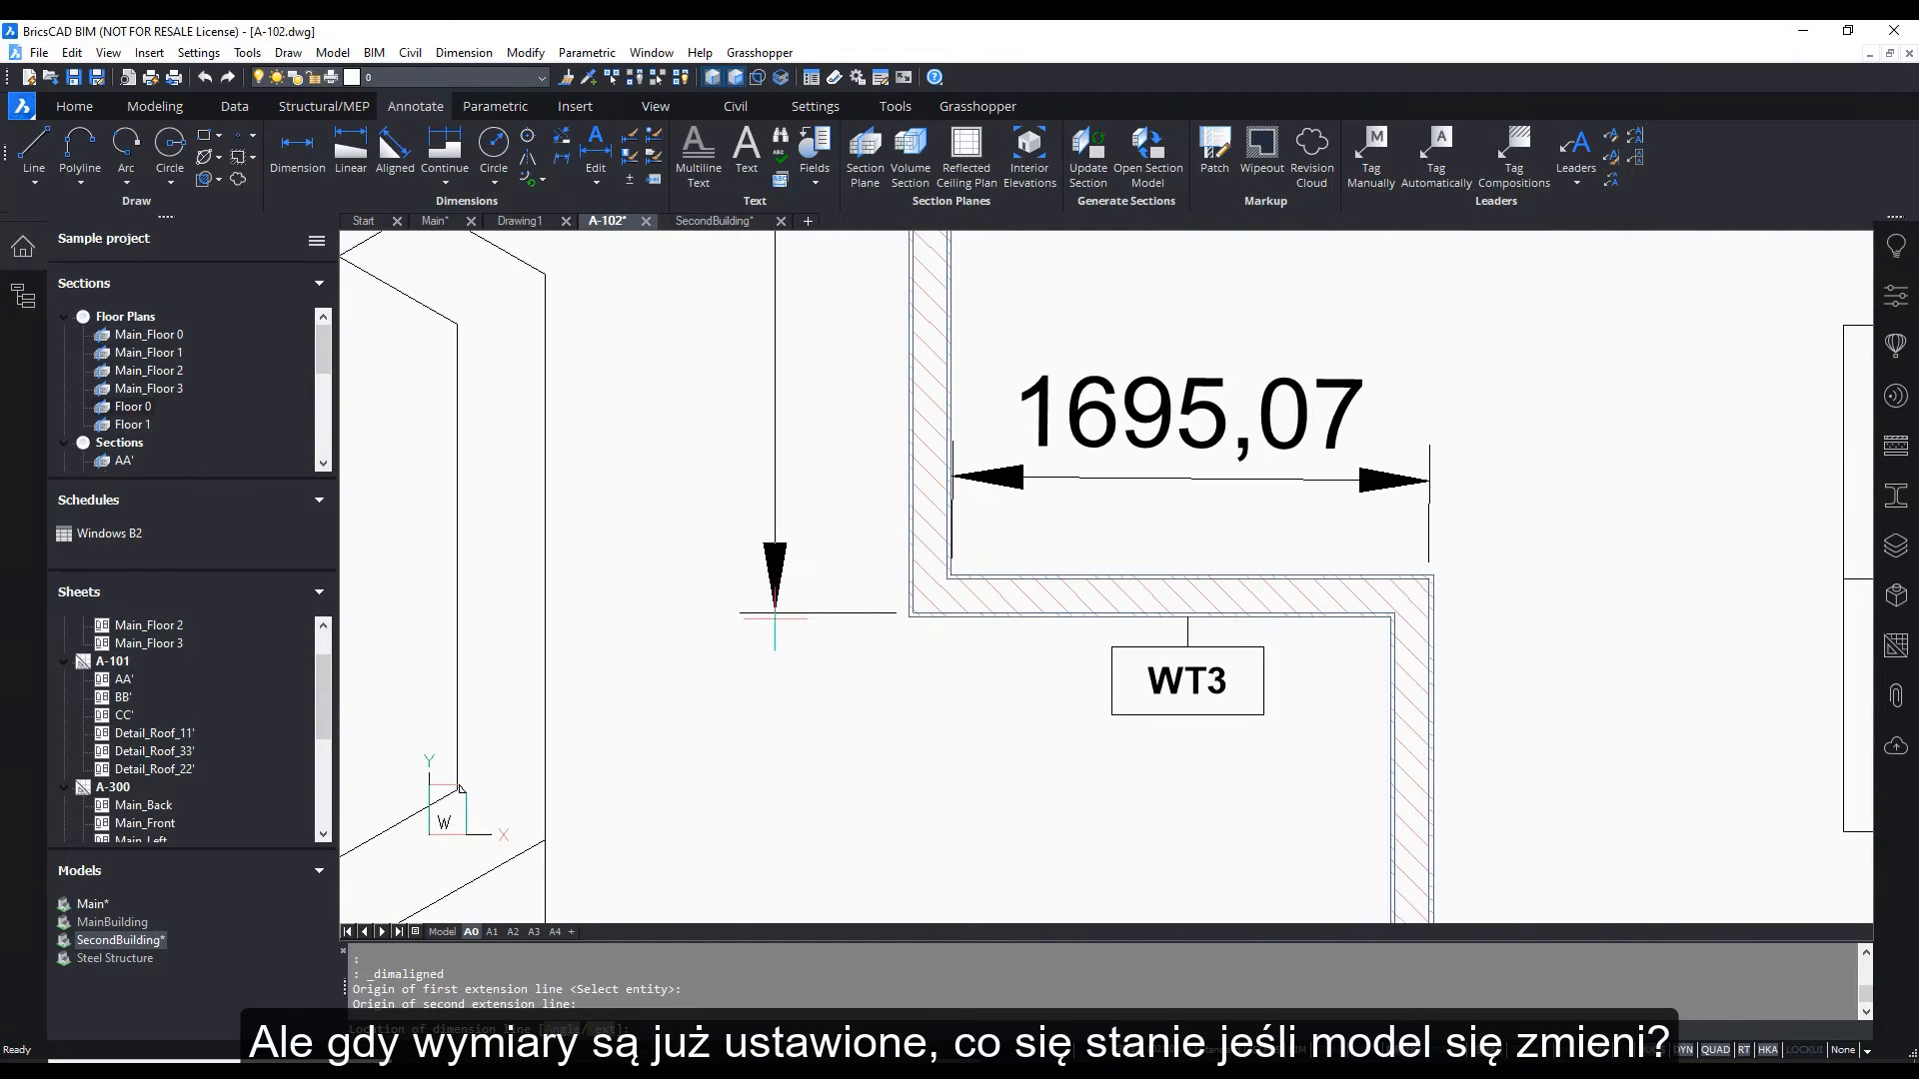
click(675, 612)
scroll(675, 612, down, 3)
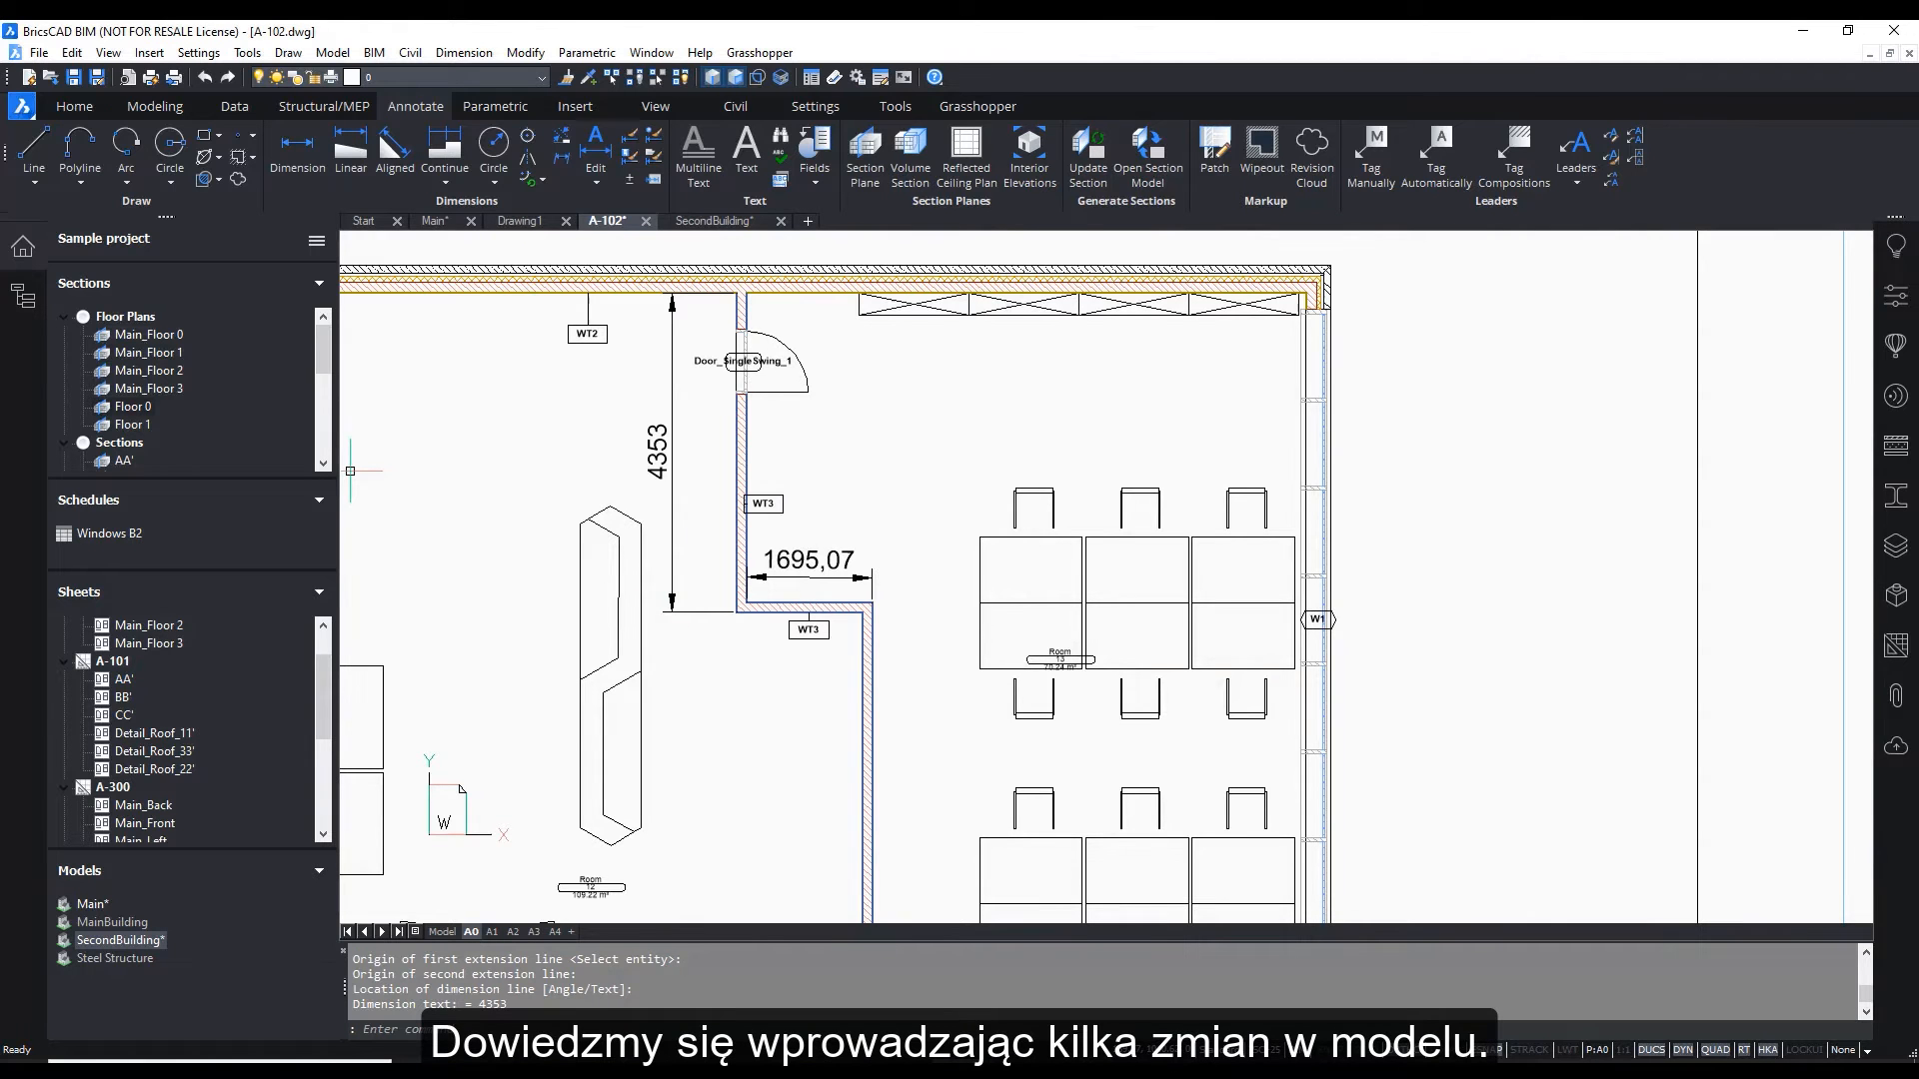
In the SecondBuilding model, drag the short partition wall's face by 2000 mm, keeping the adjacent walls connected
click(711, 221)
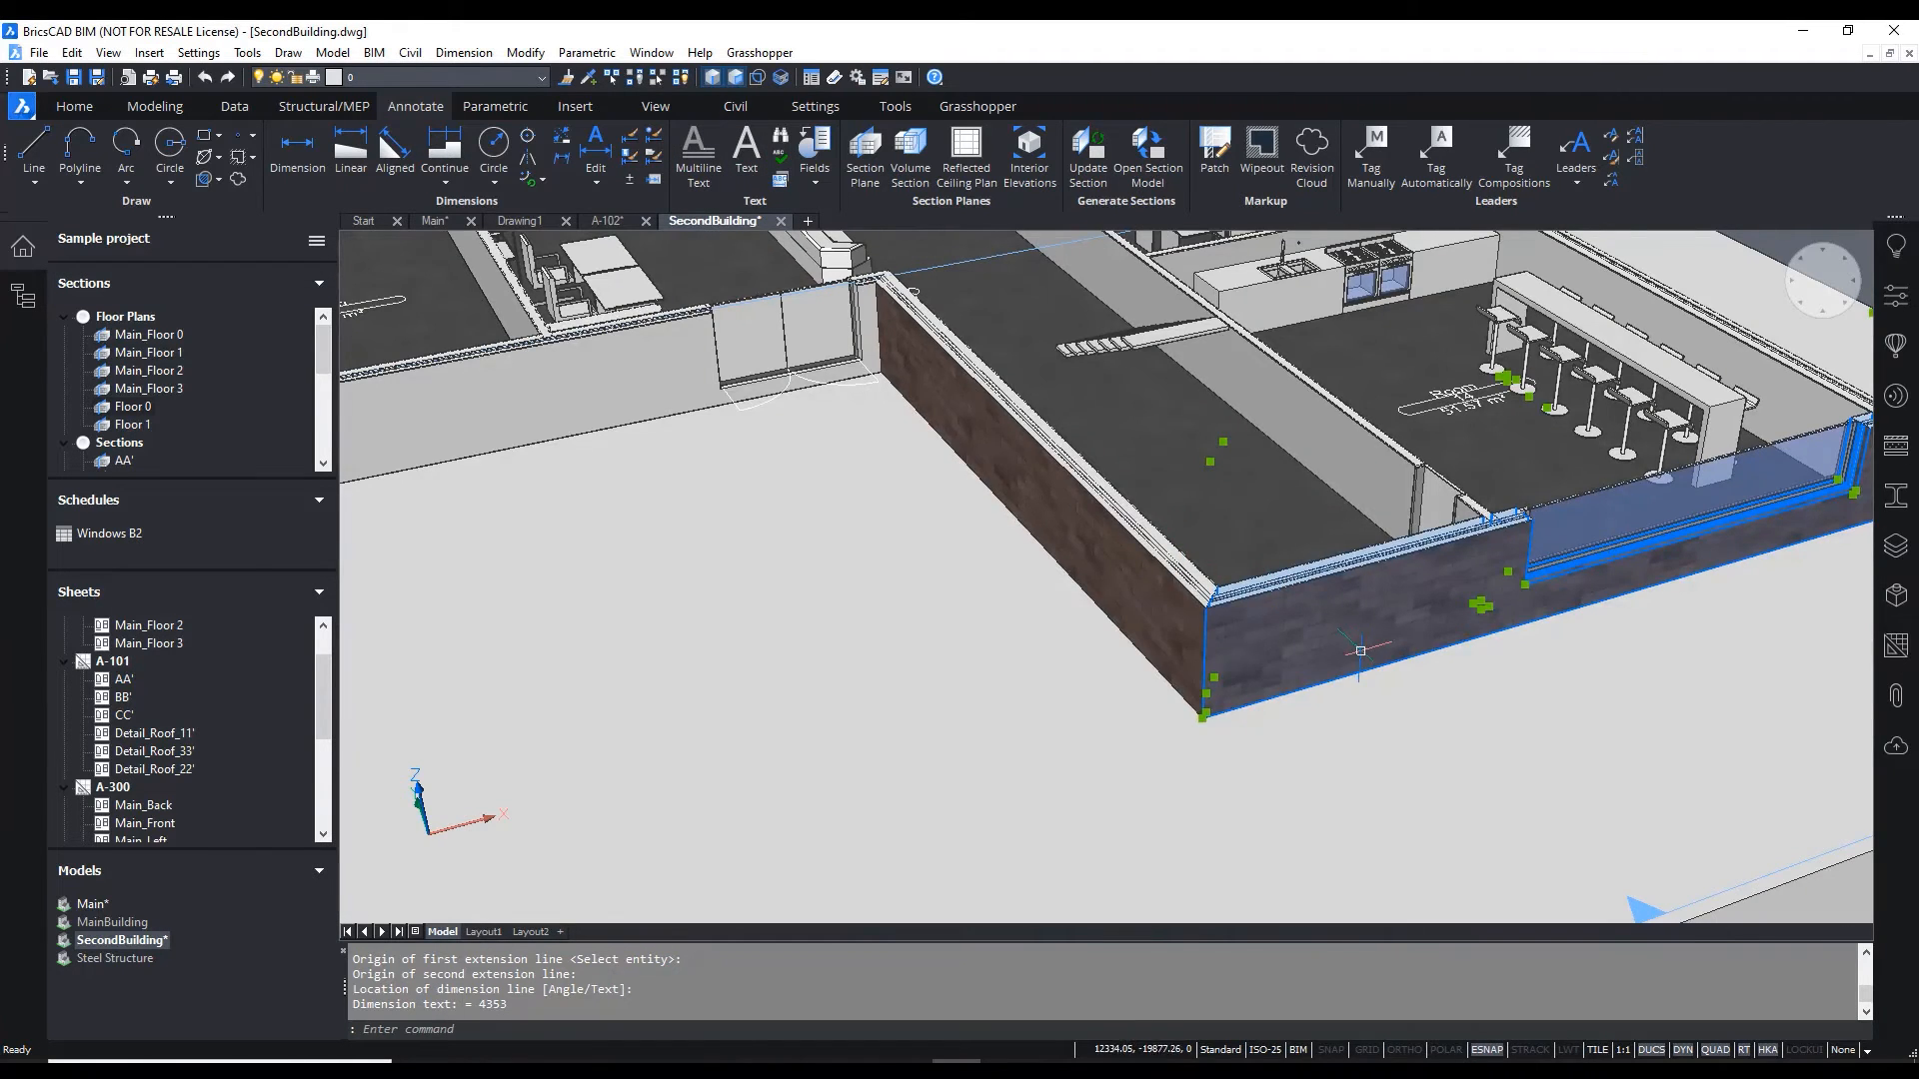
key(Escape)
mouse_move(1244, 637)
shift+middle_down()
mouse_move(1050, 500)
mouse_move(769, 360)
shift+middle_up()
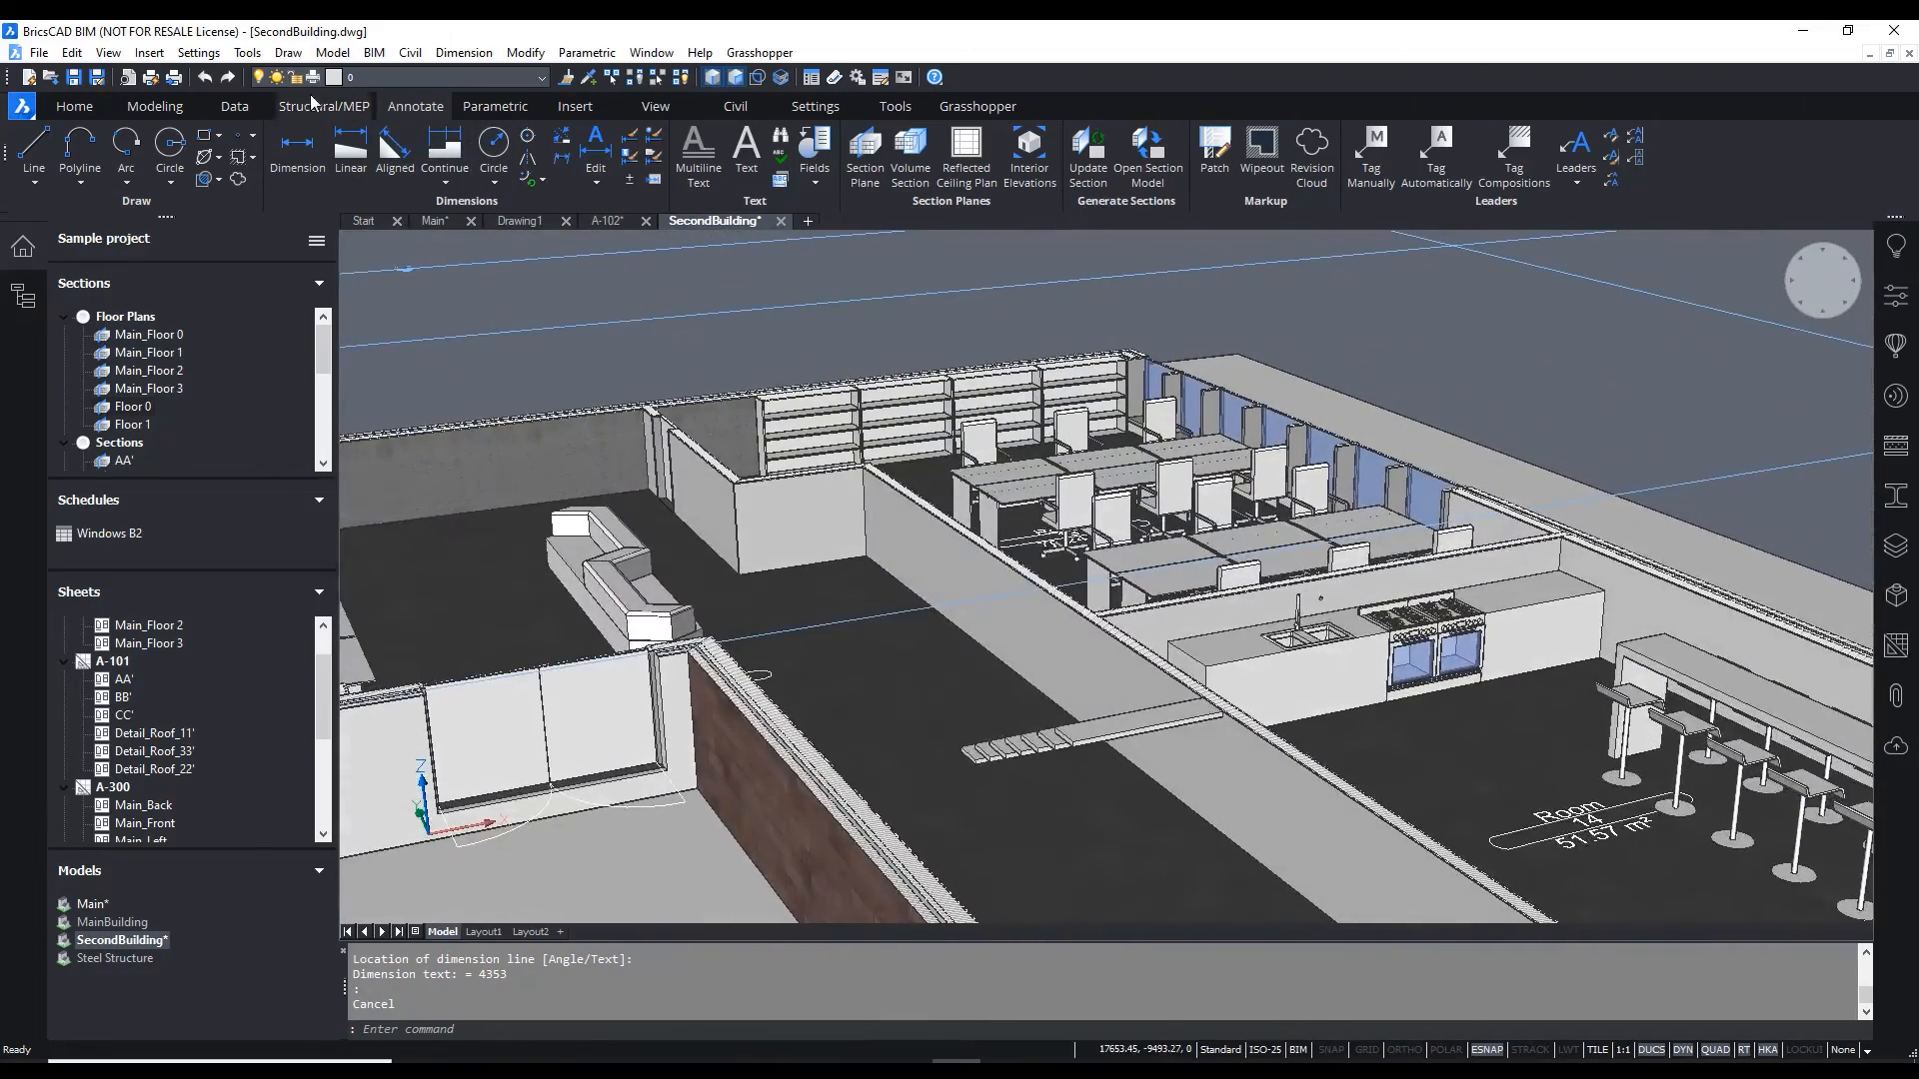
click(155, 106)
click(865, 153)
click(866, 159)
click(808, 497)
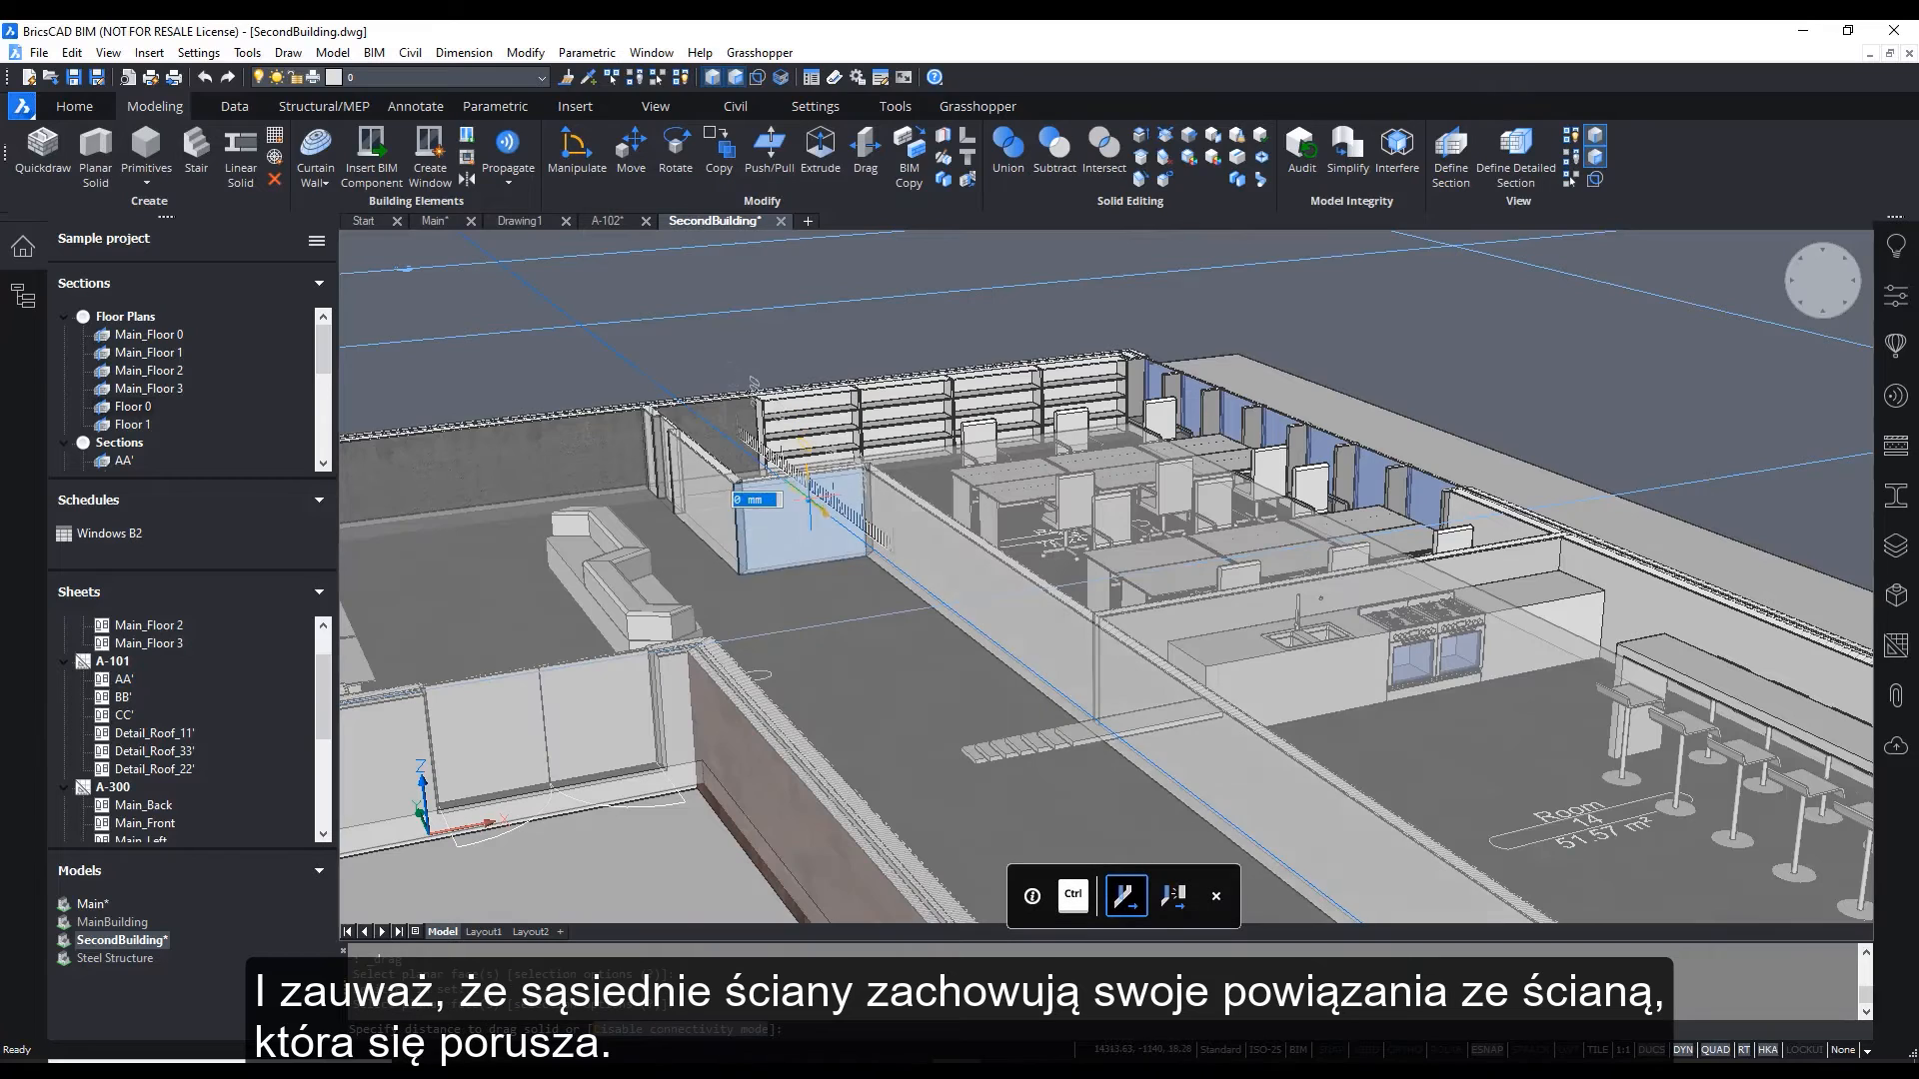
key(Return)
text(2000)
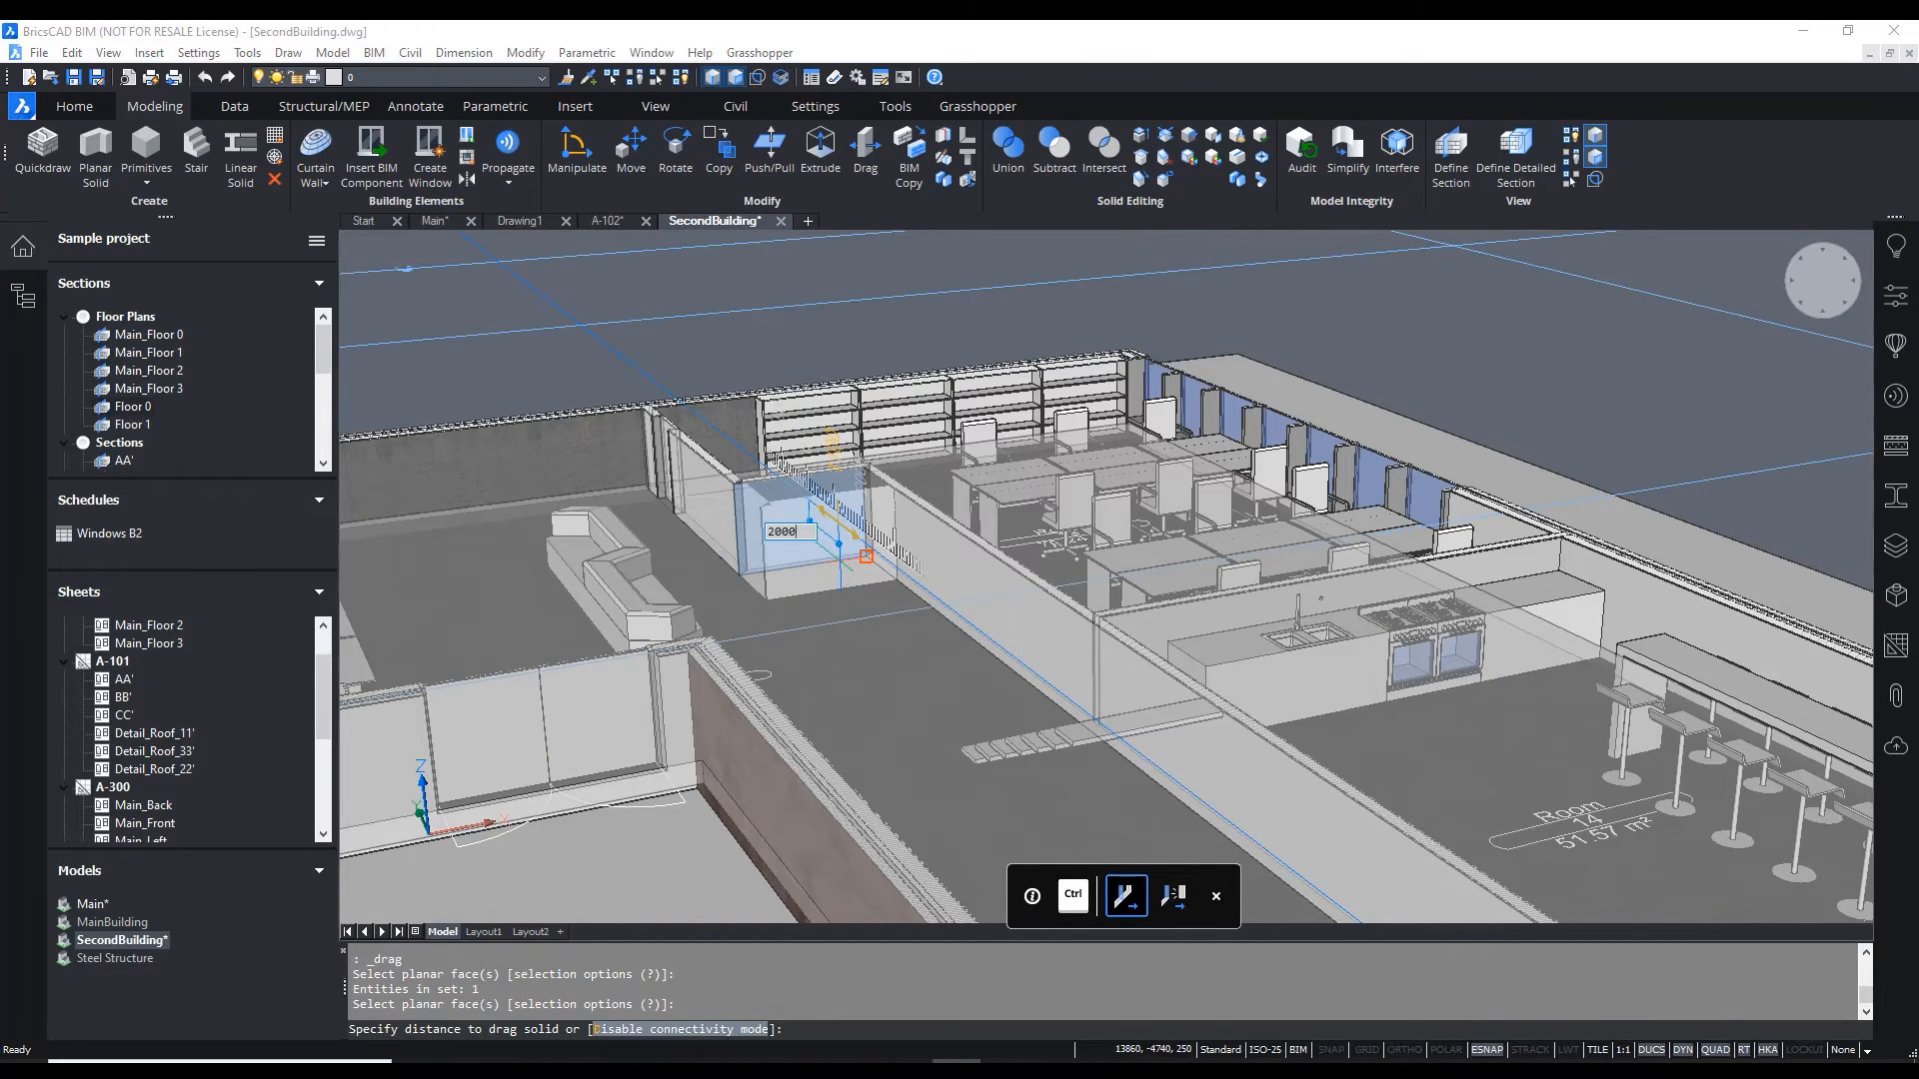
key(Return)
Delete the sofa in the lobby and flip the desk room's single-swing door left-right
mouse_move(844, 564)
shift+middle_down()
mouse_move(723, 580)
mouse_move(673, 511)
mouse_move(700, 530)
mouse_move(1272, 439)
mouse_move(1642, 499)
shift+middle_up()
click(673, 517)
key(Delete)
click(1642, 497)
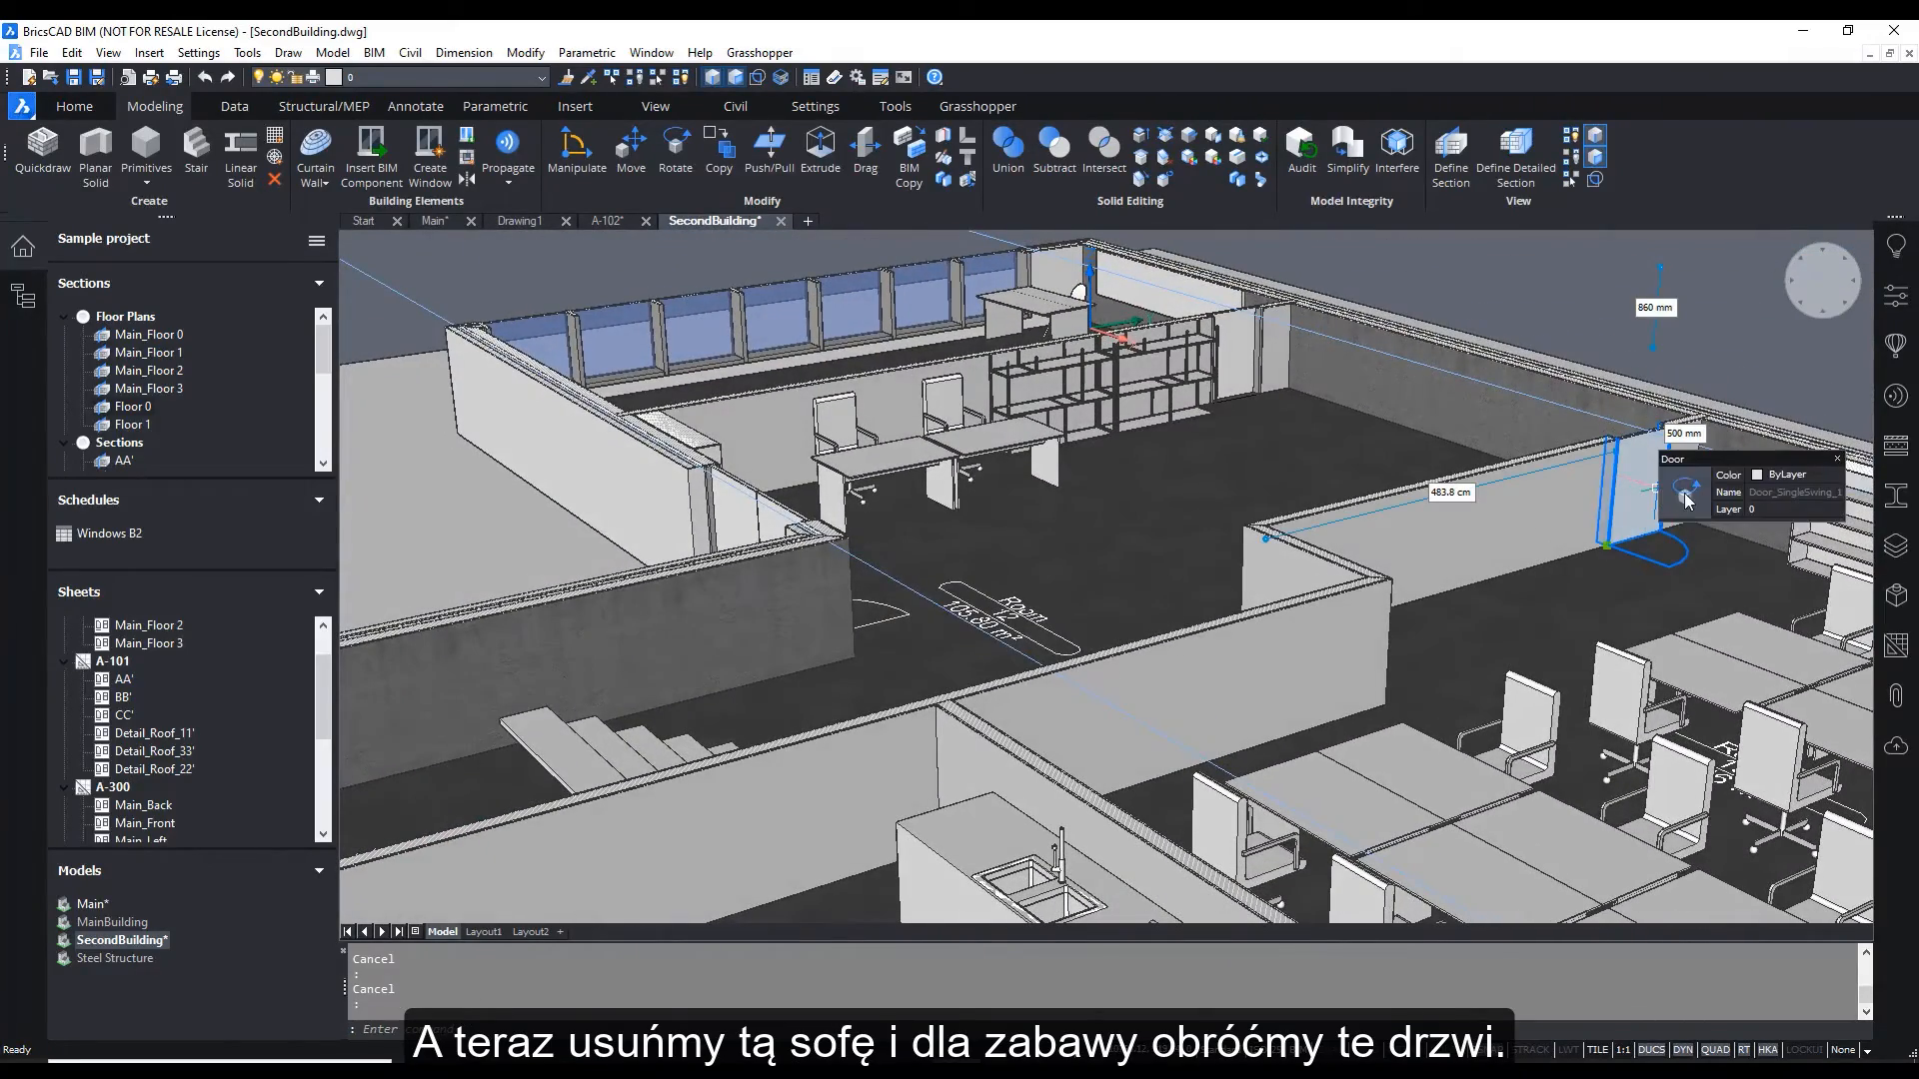
click(1772, 490)
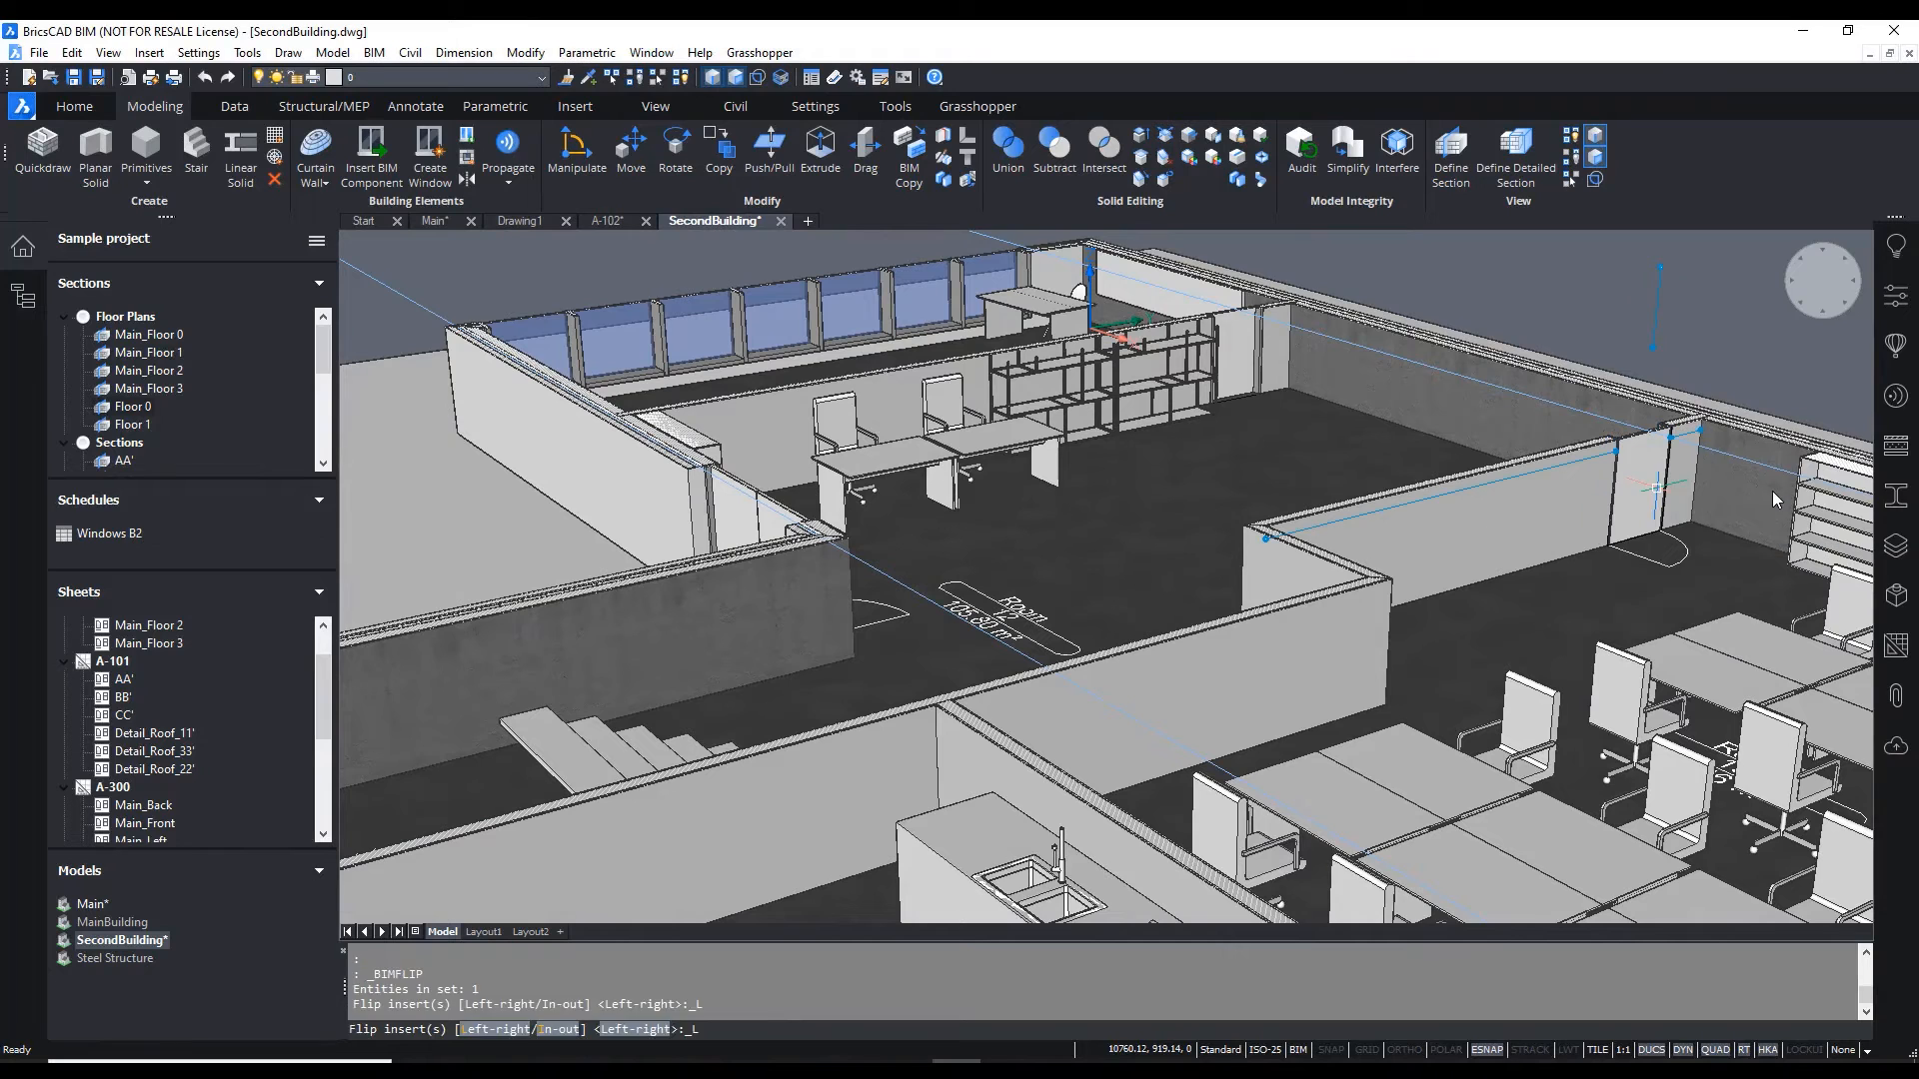
shift+middle_drag(1640, 562, 1614, 556)
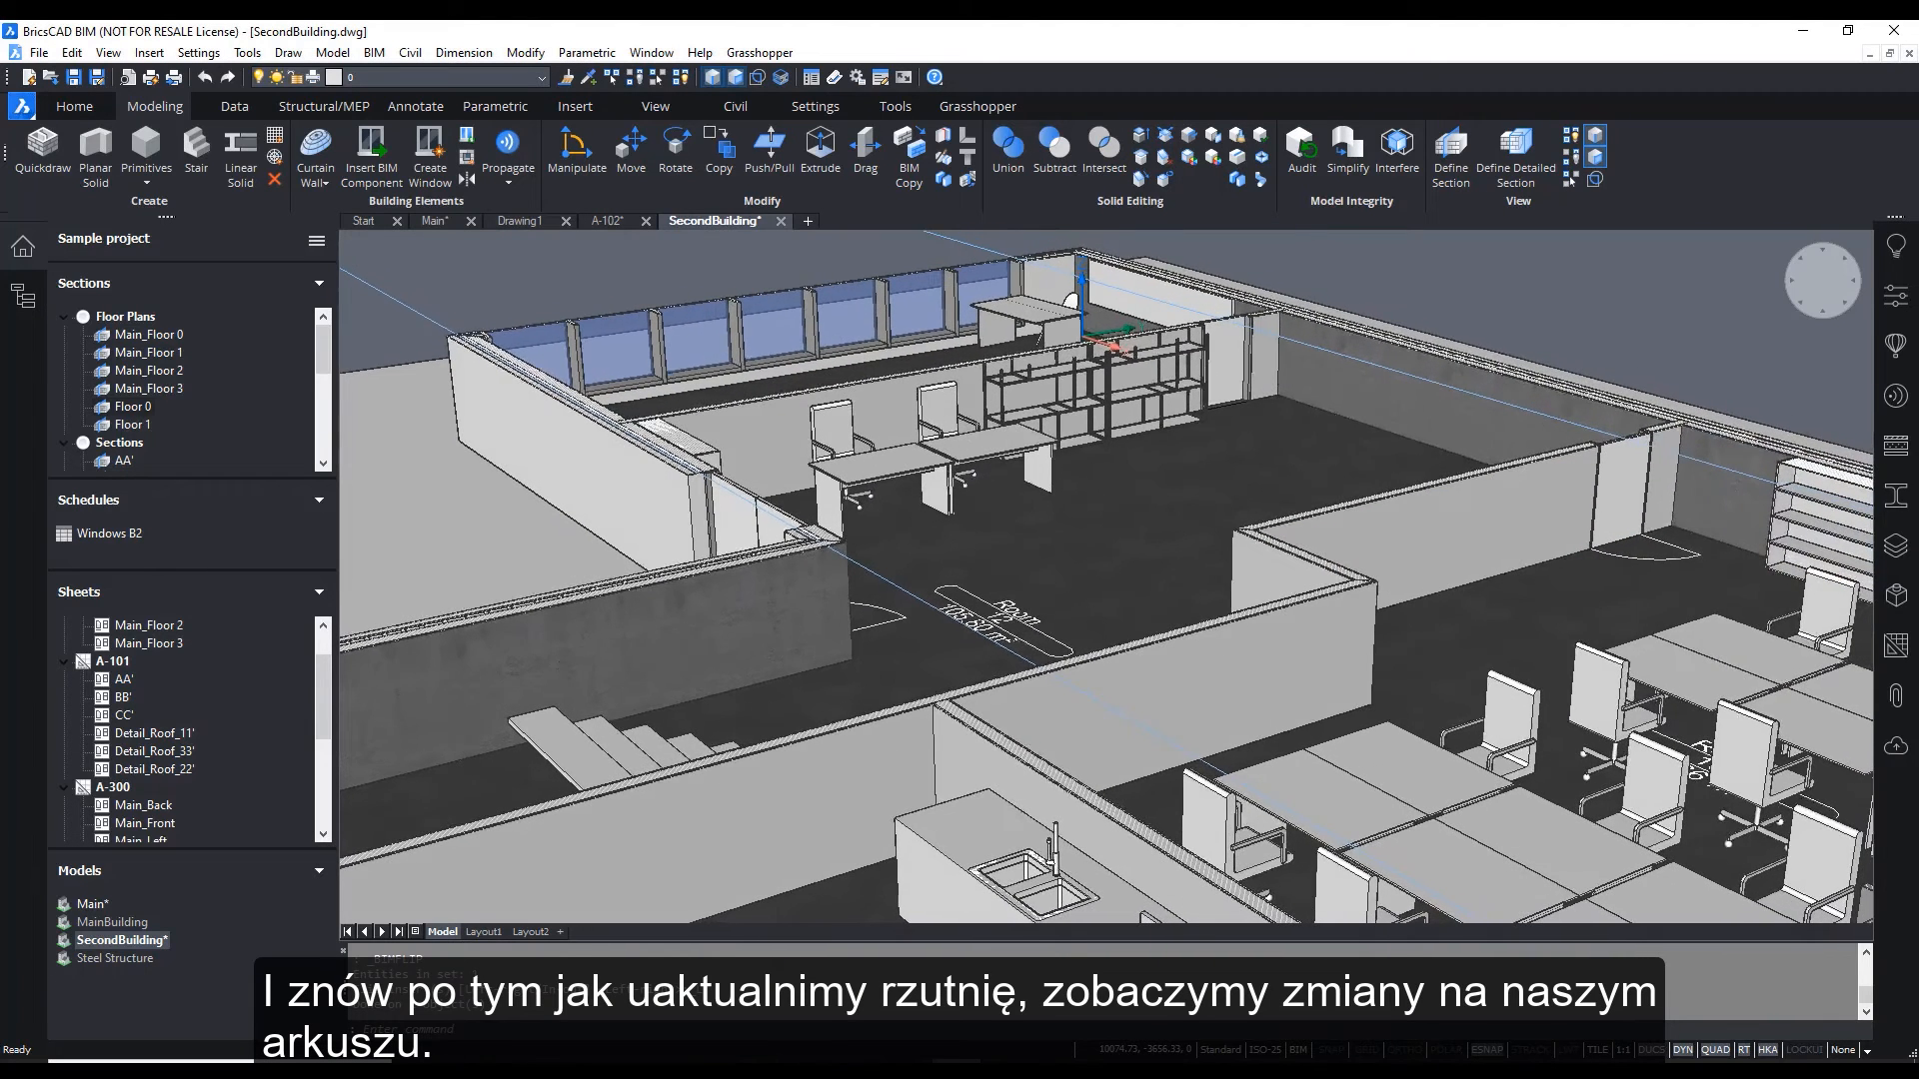
Return to sheet A-102, update the floor plan viewport's section, and inspect the dimensioned partition walls
click(618, 224)
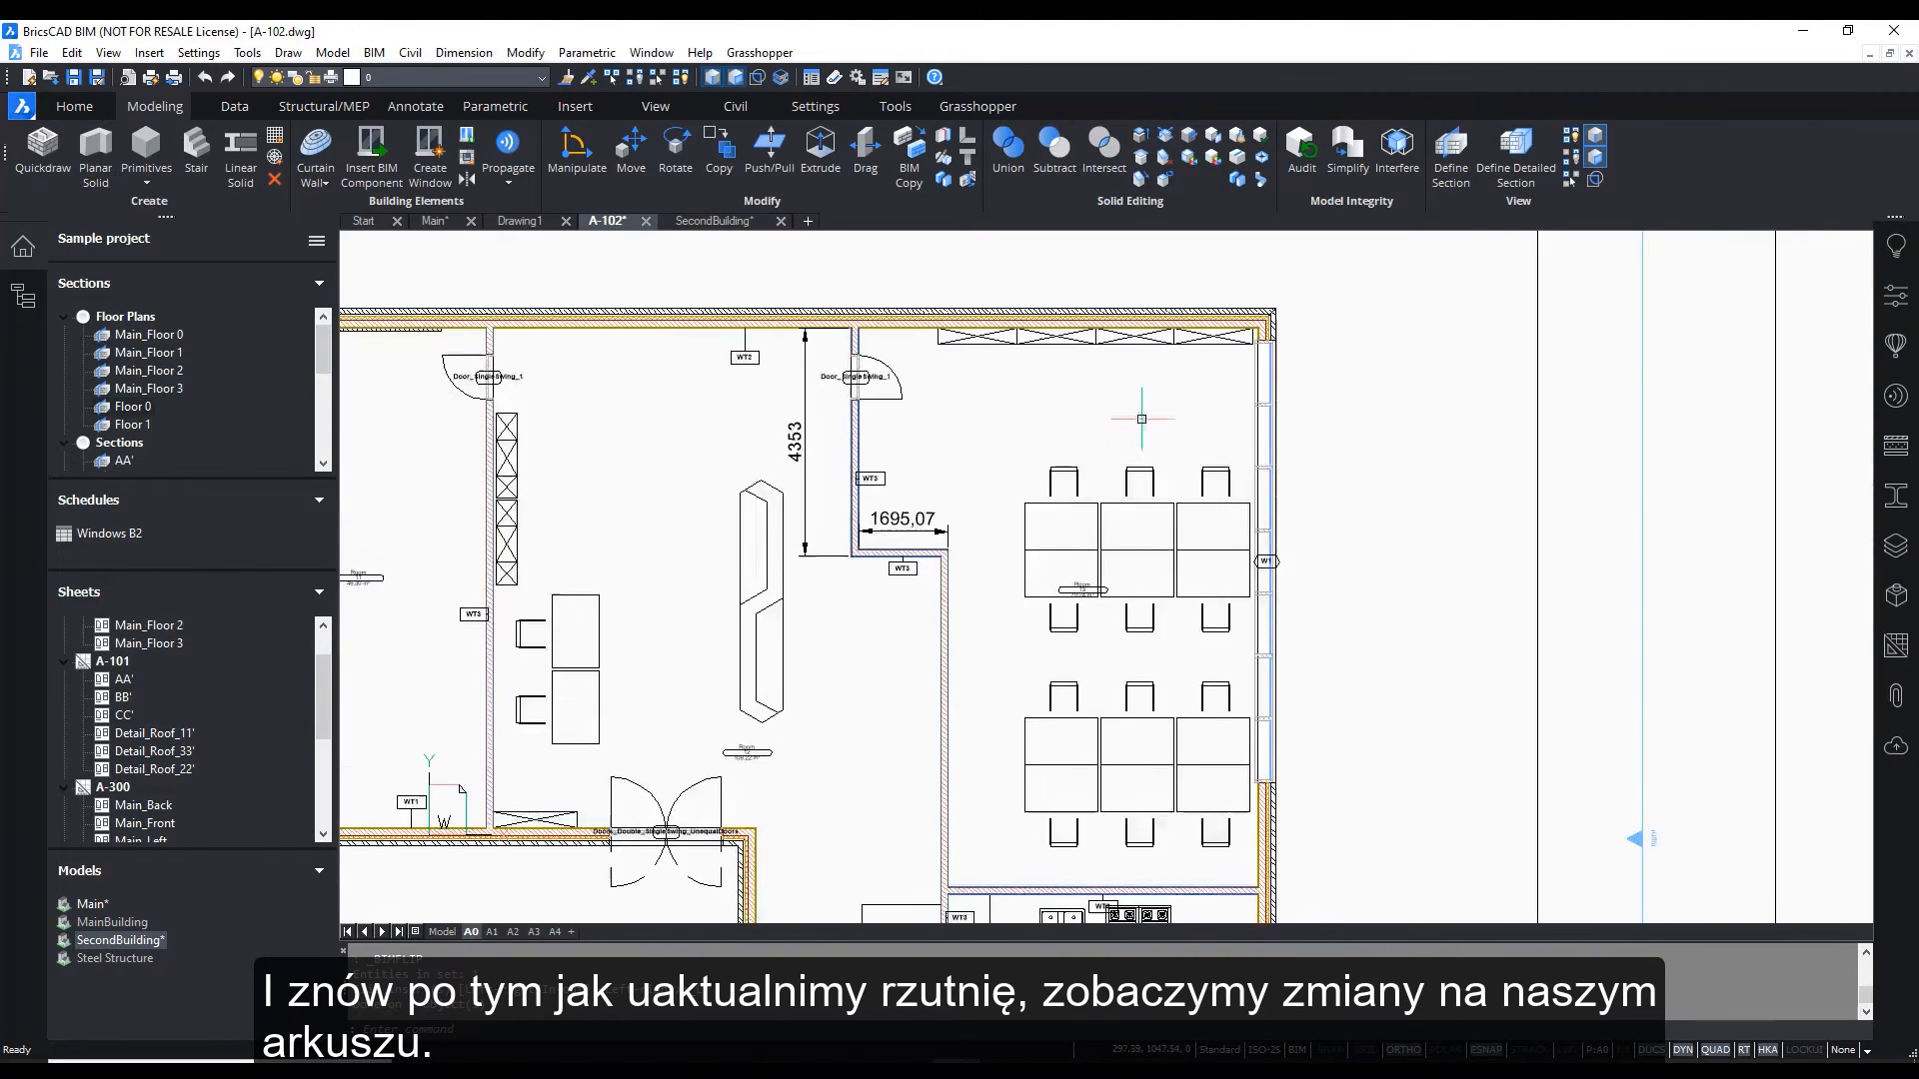
middle_drag(1042, 457, 917, 451)
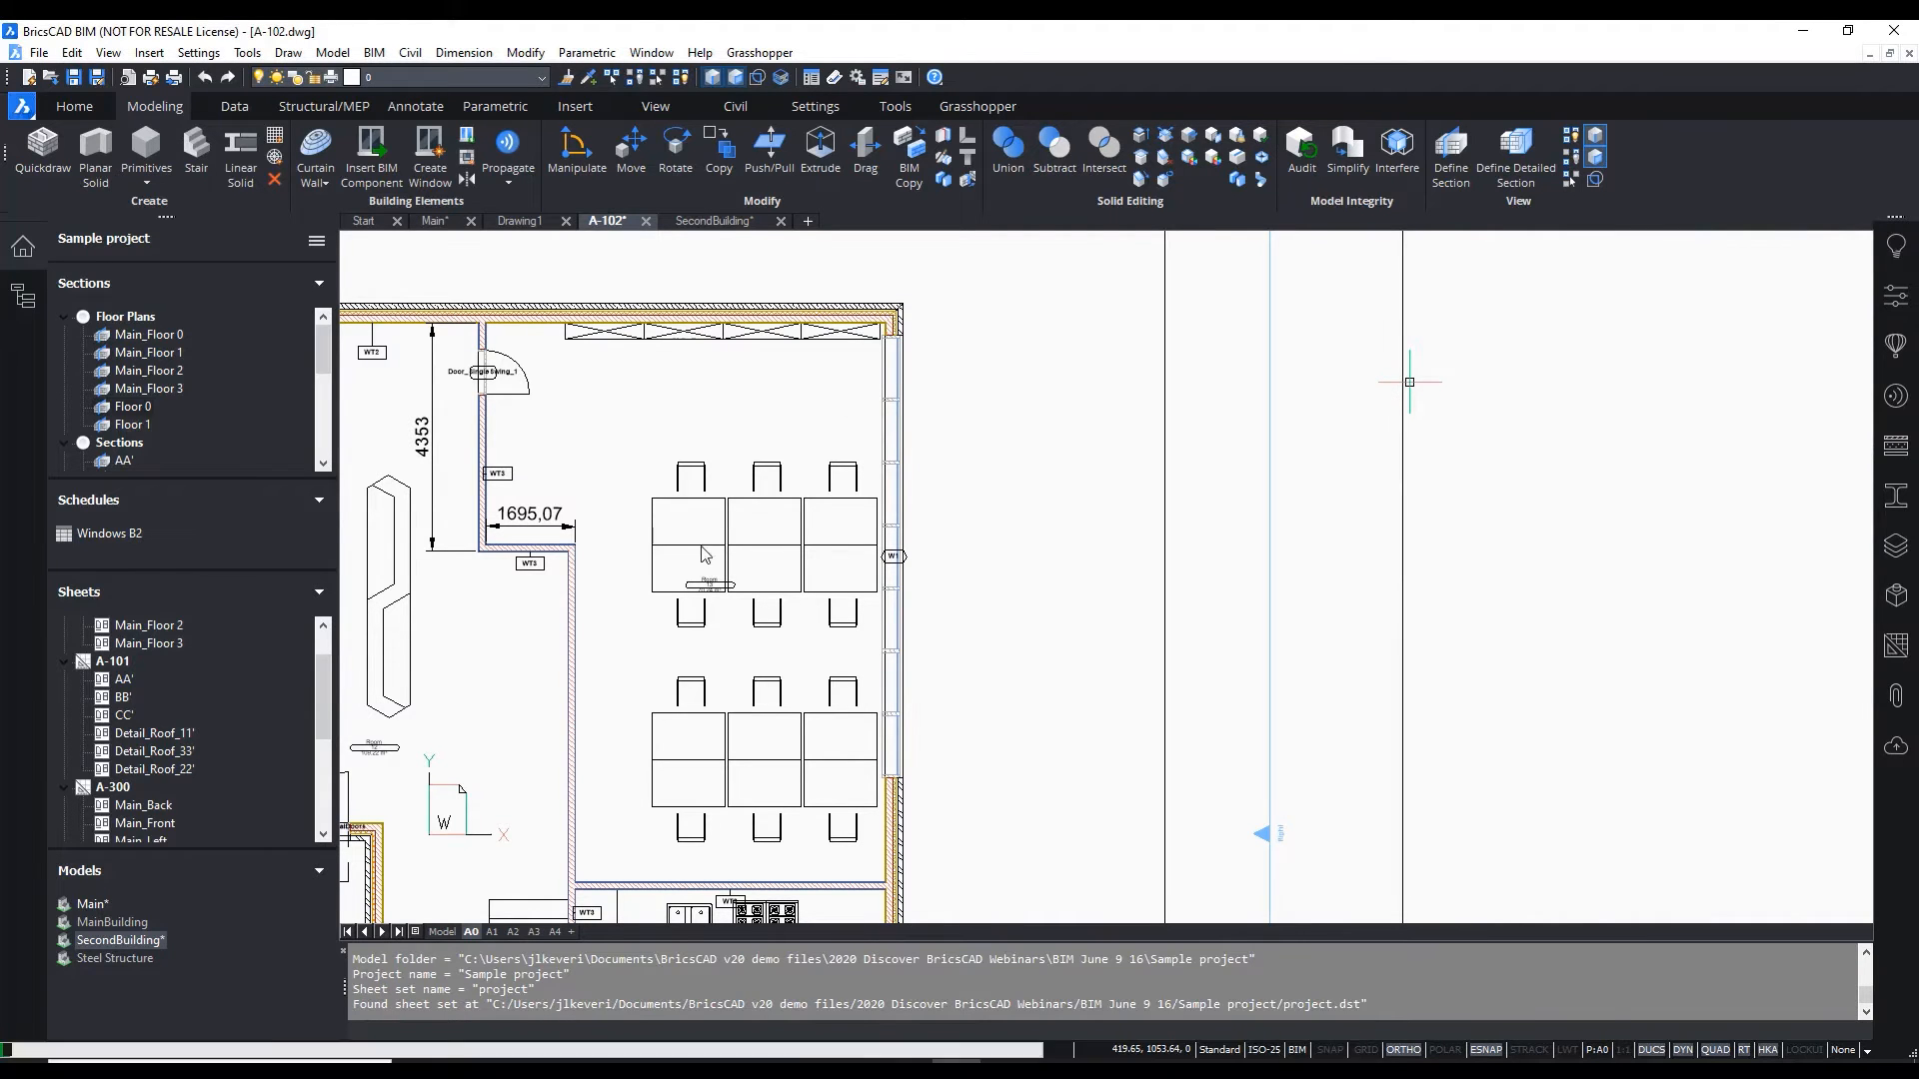
scroll(715, 610, down, 2)
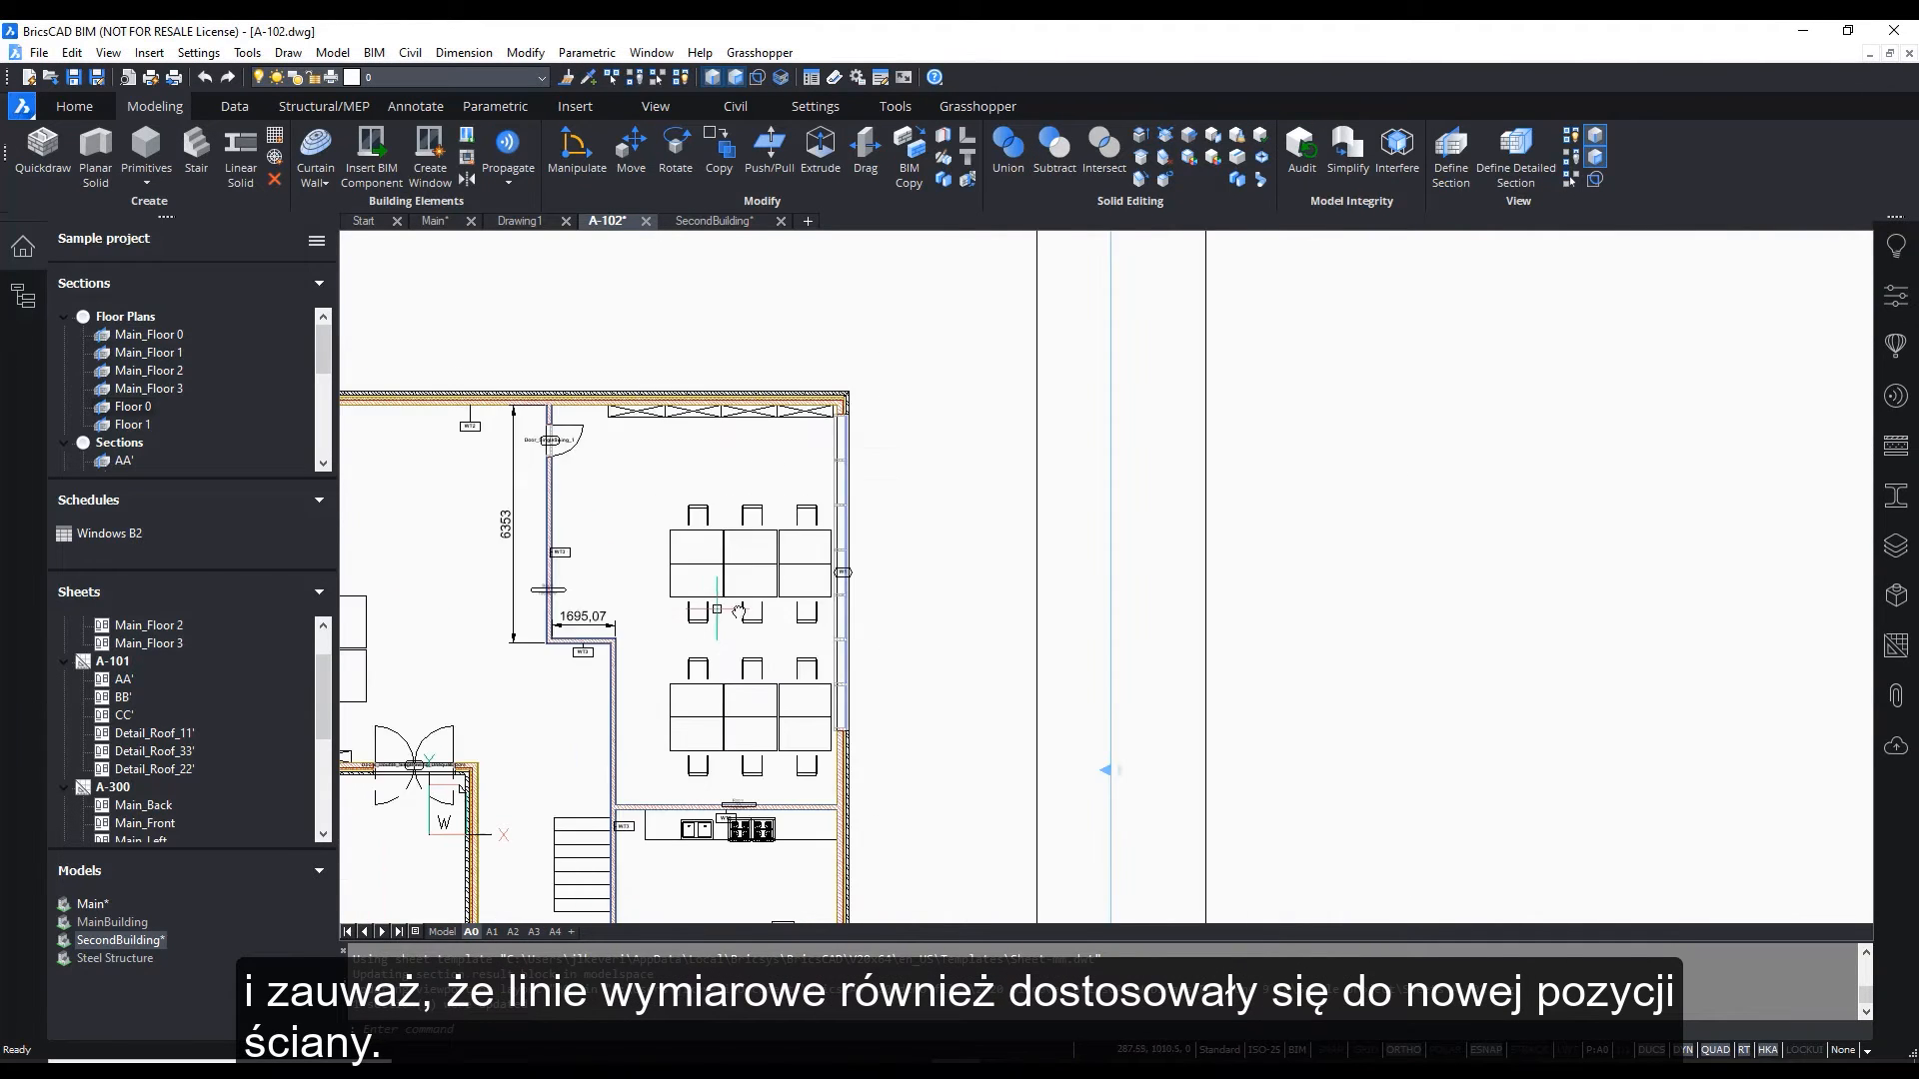
middle_drag(717, 611, 923, 504)
scroll(932, 500, up, 2)
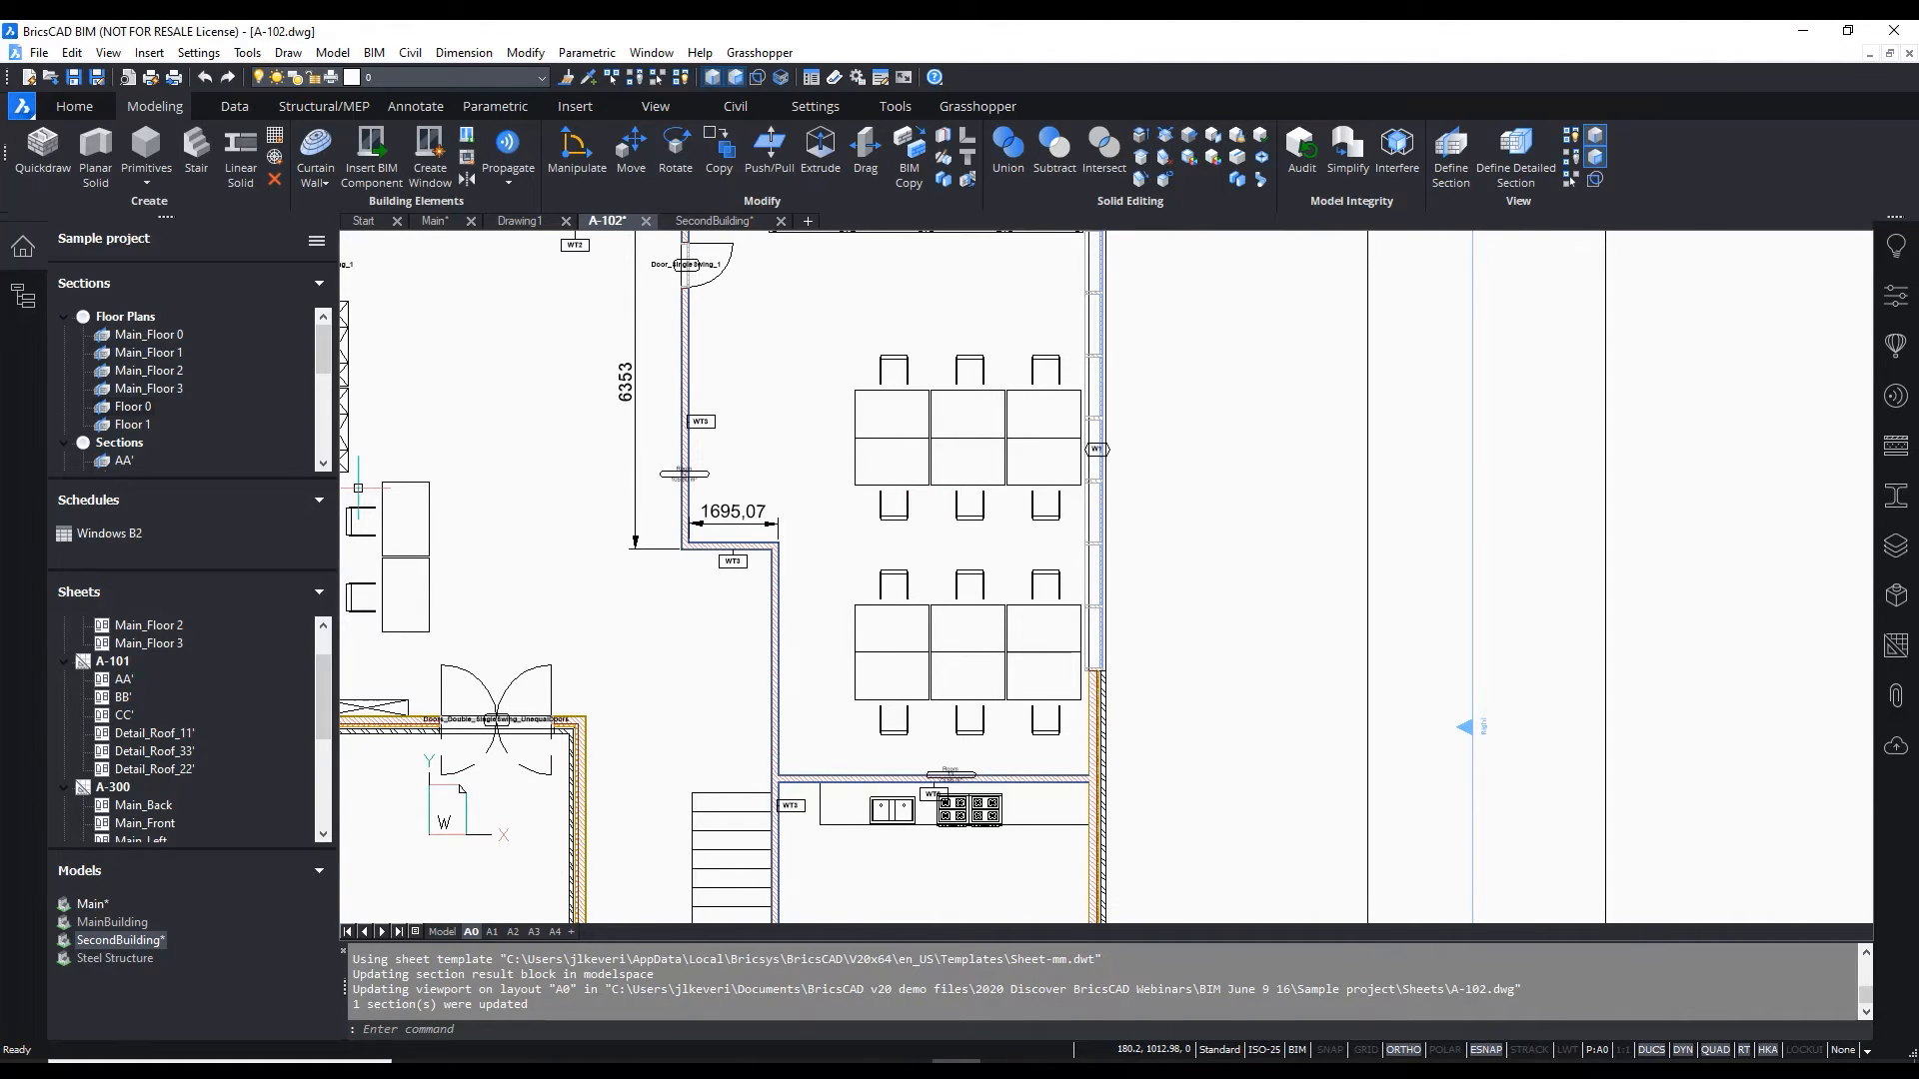
Display the Windows B2 schedule and hide the sheet set manager
right_click(128, 538)
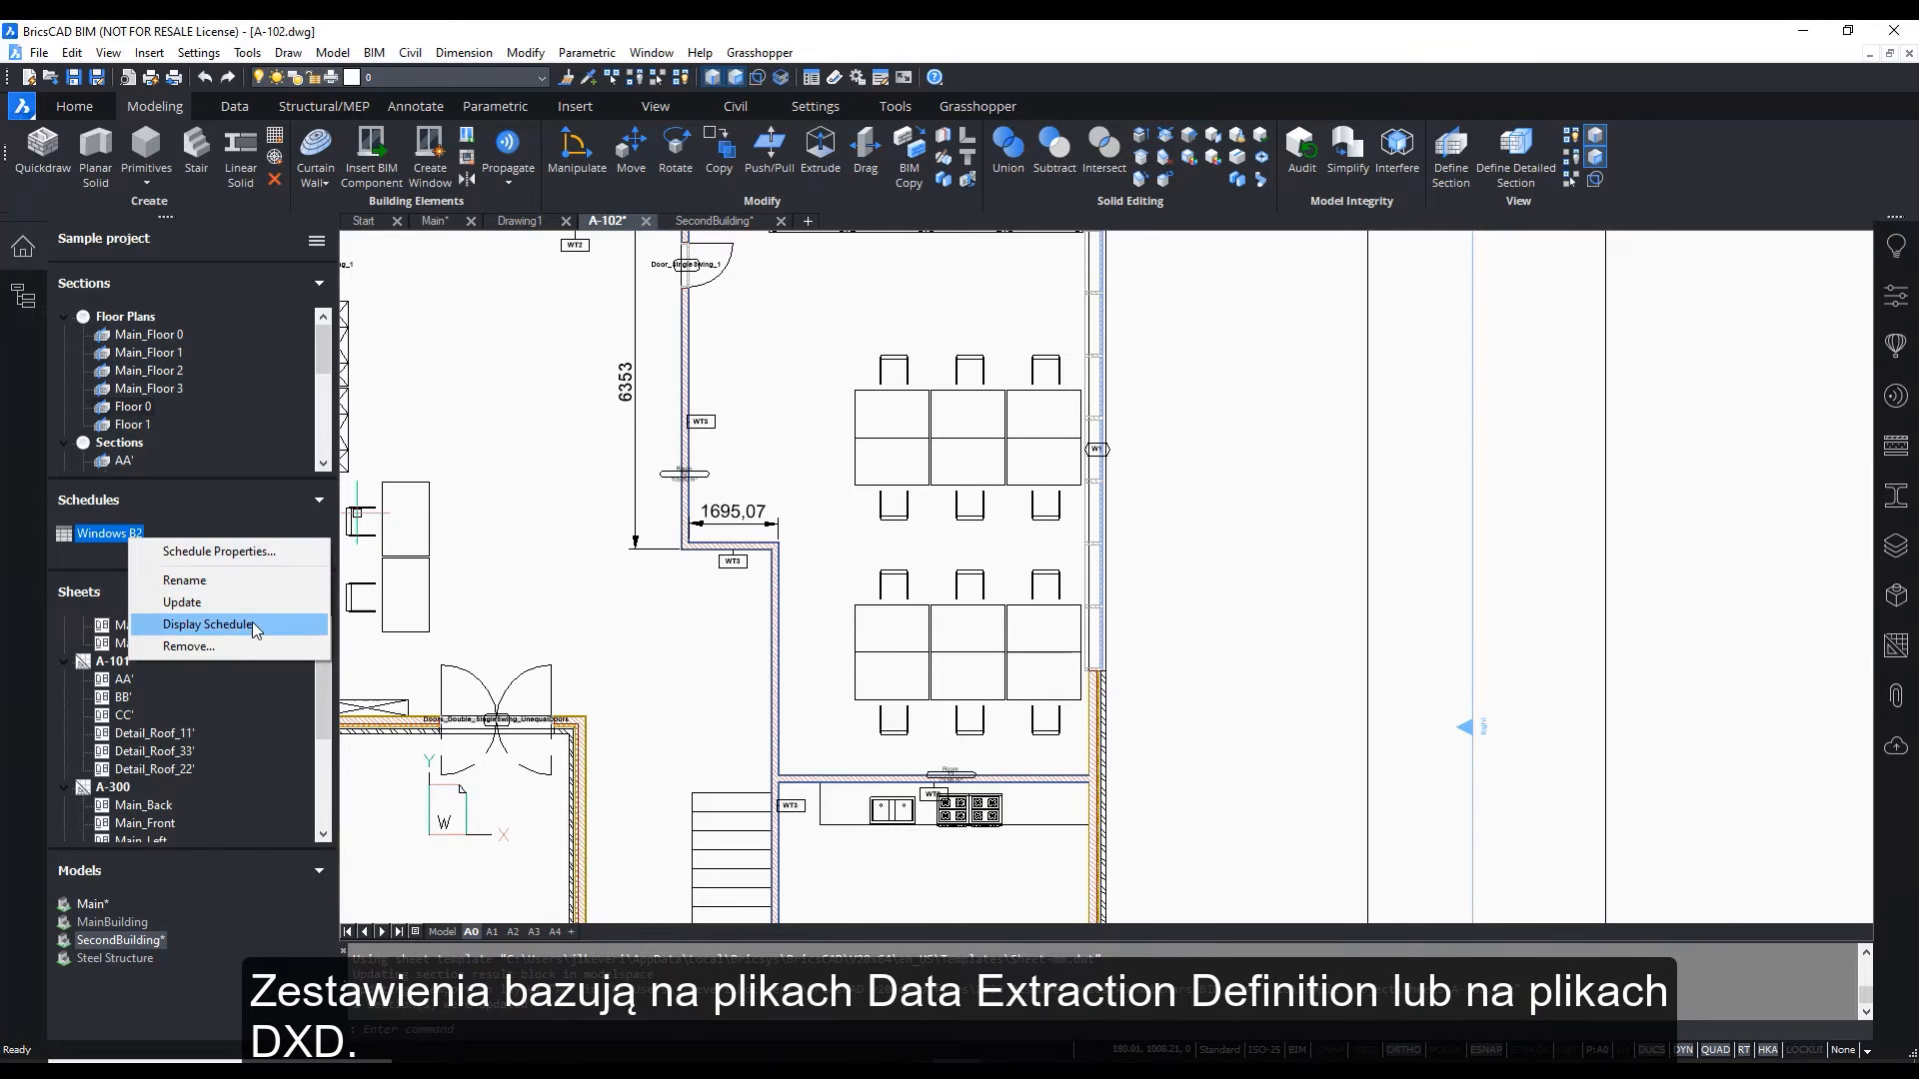
click(252, 622)
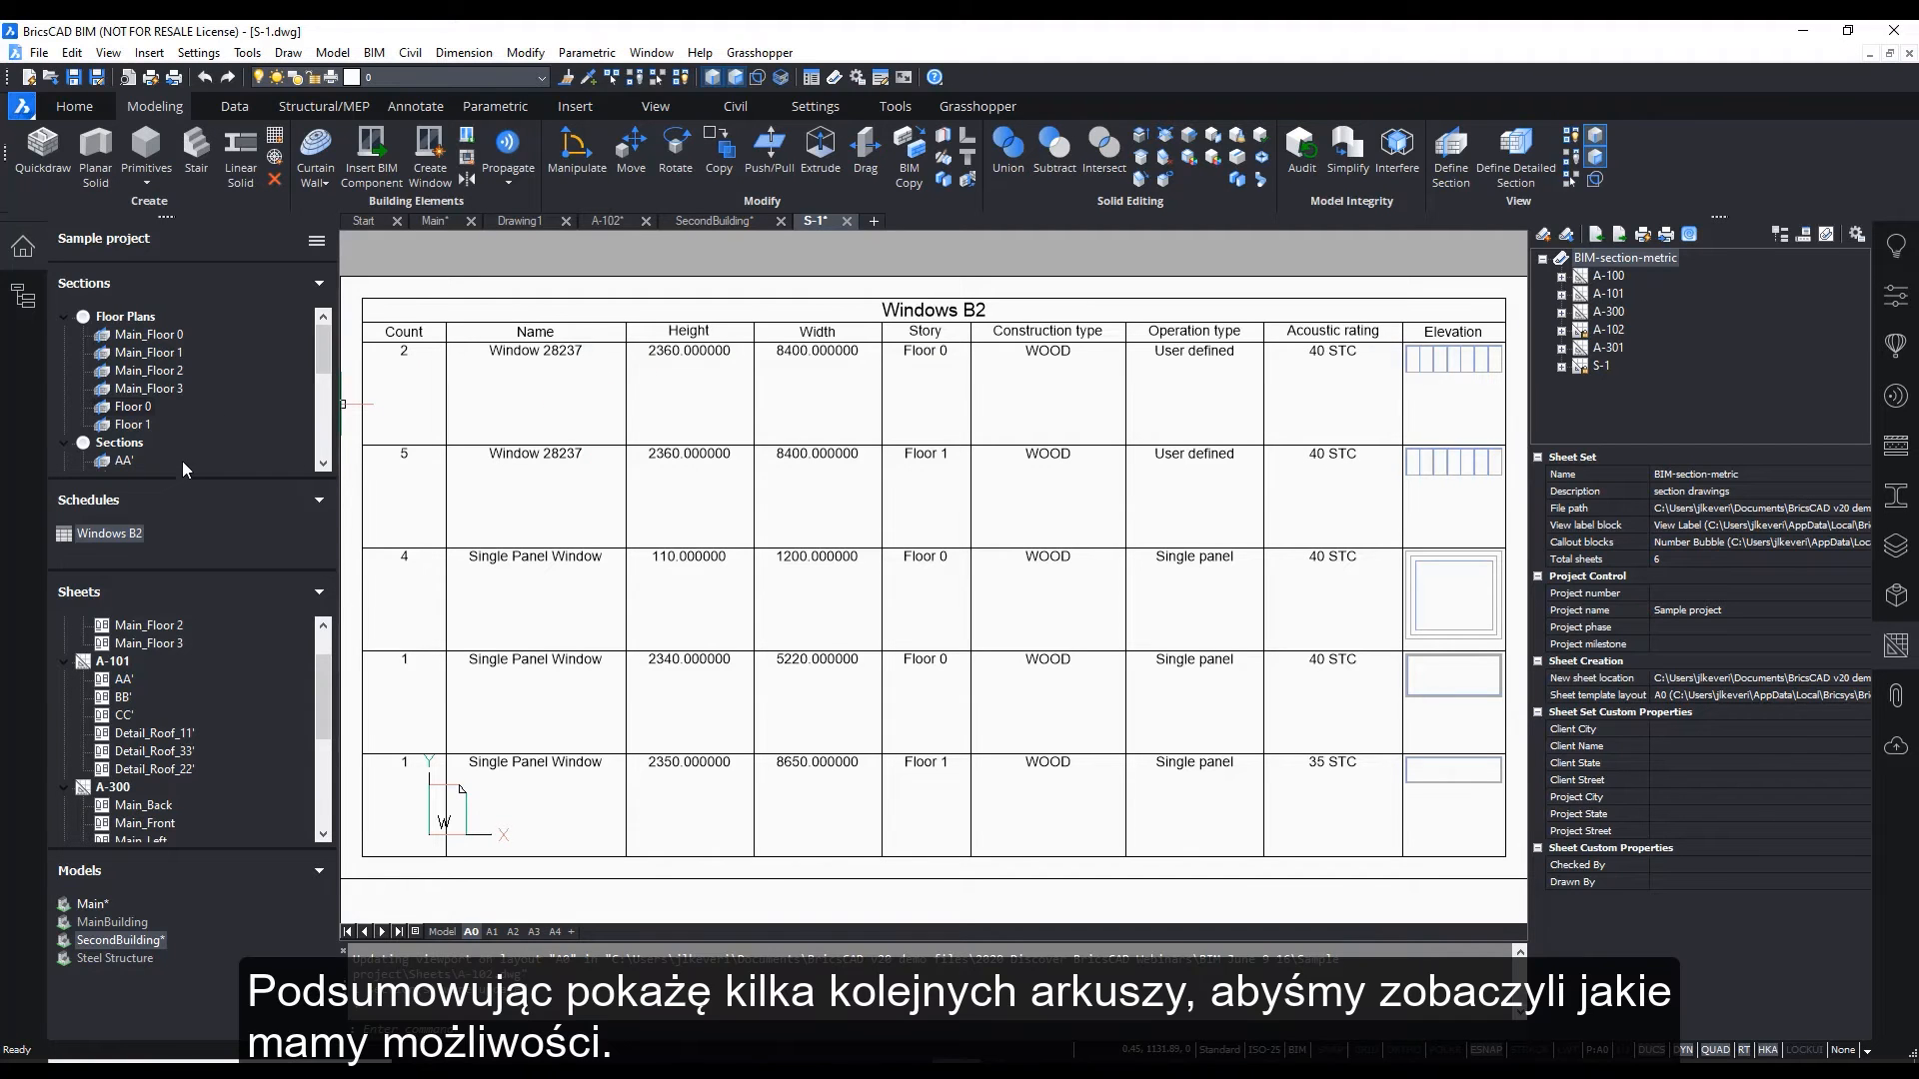
scroll(327, 680, up, 1)
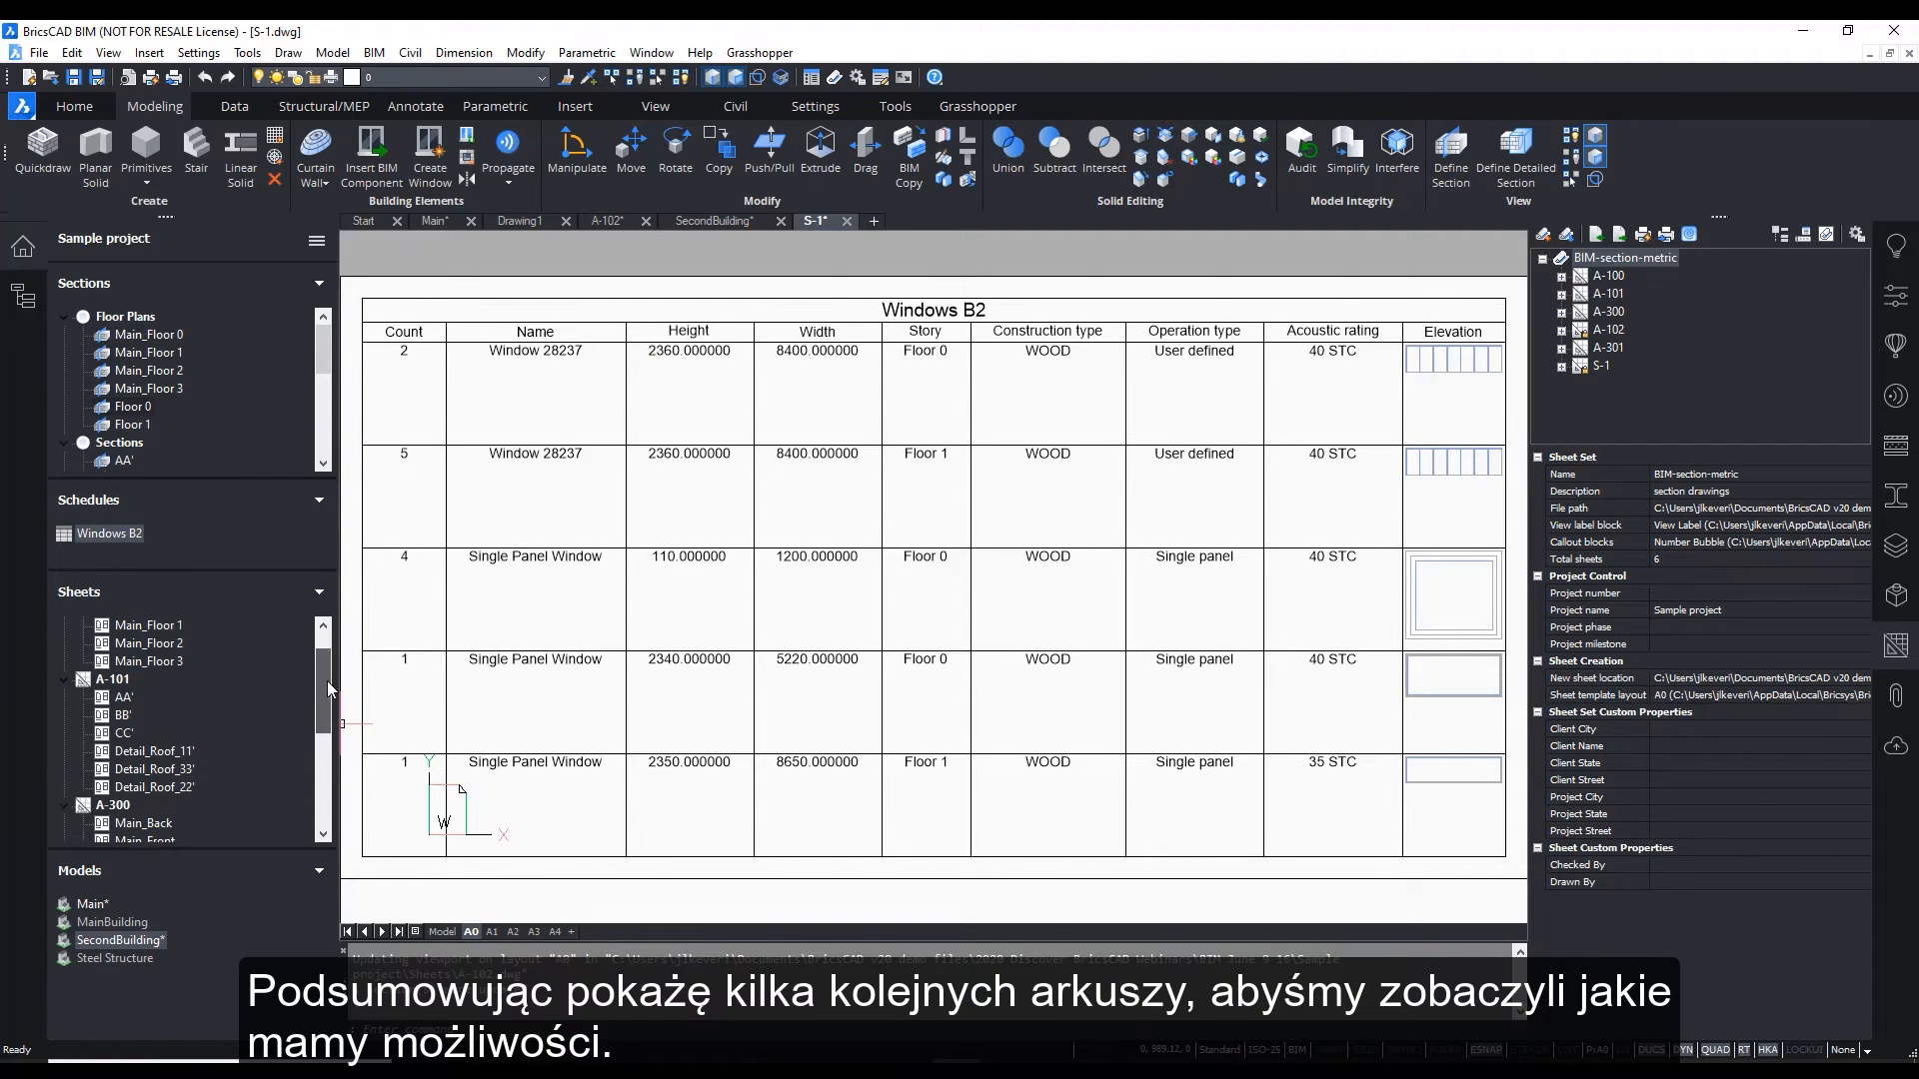
click(1893, 647)
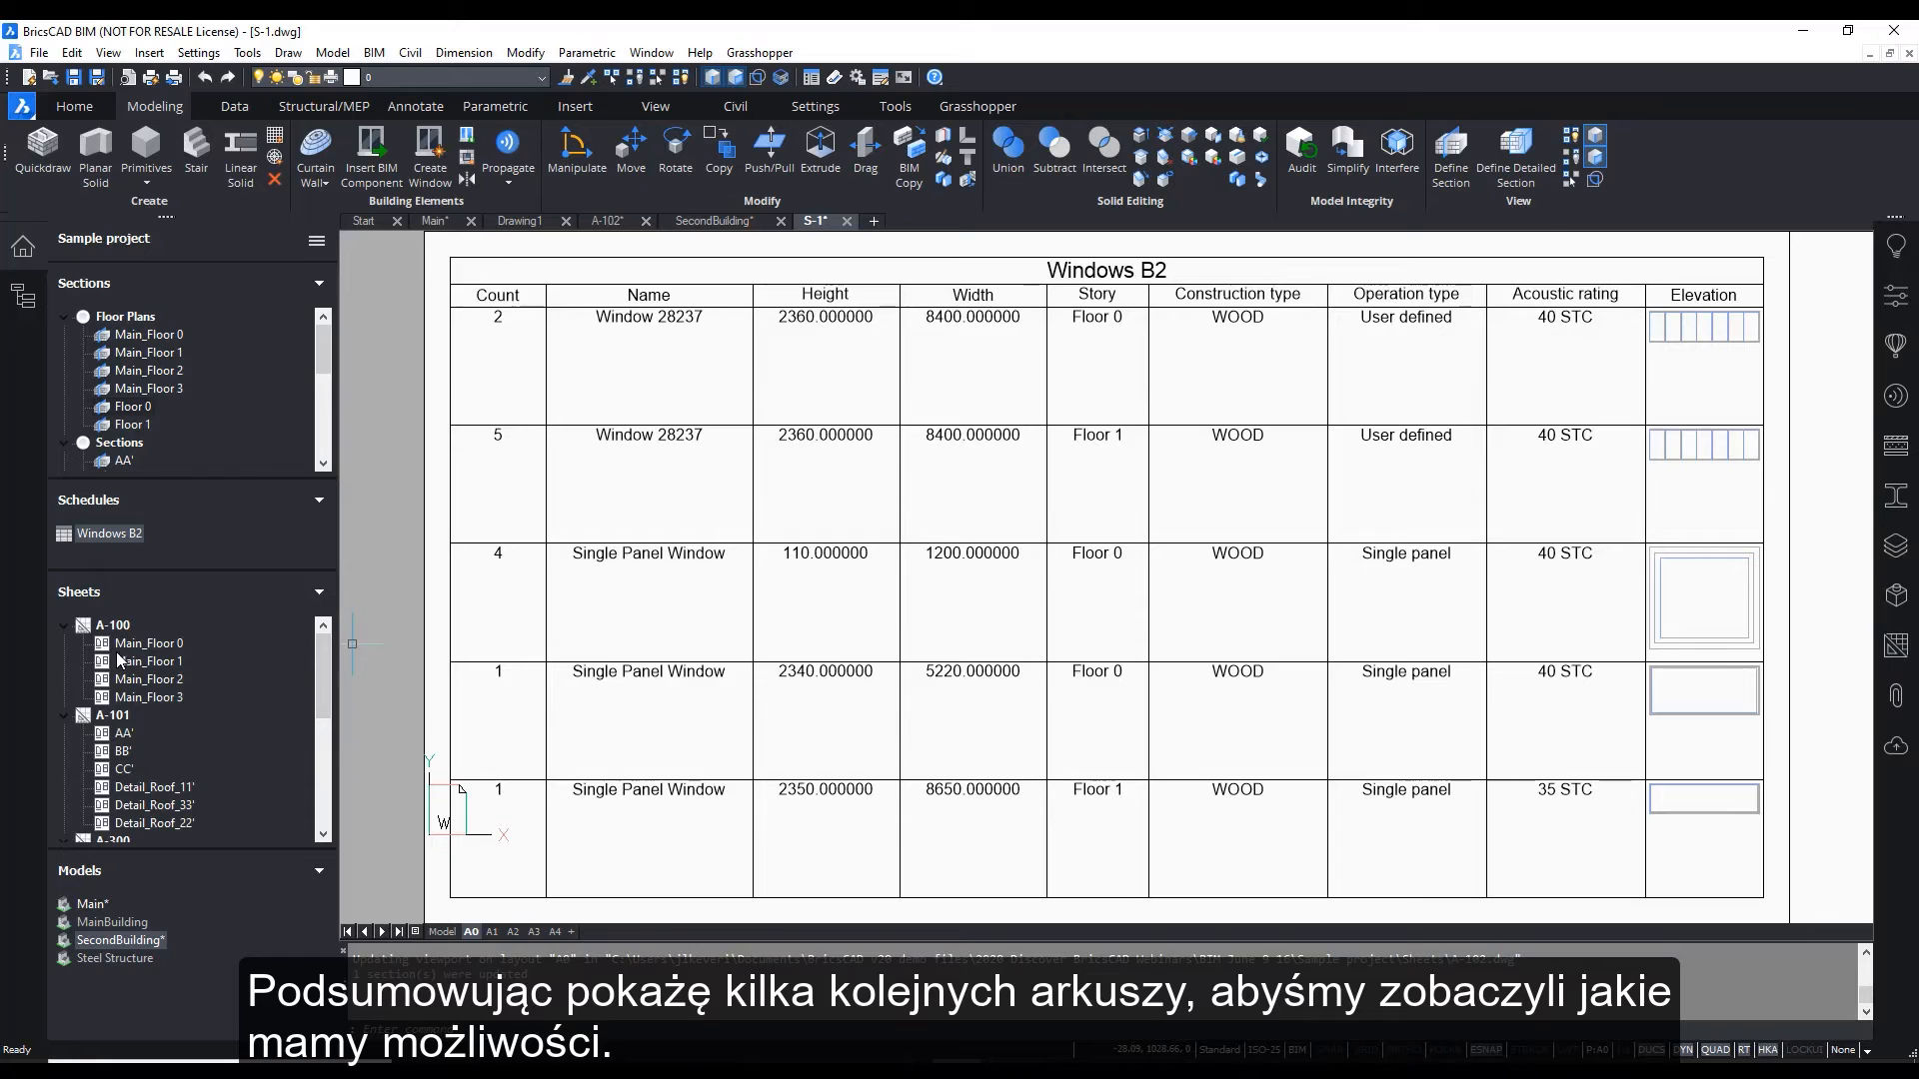
Open sheet A-100 and examine the tagged steel column along the exterior wall of the floor plan
right_click(105, 624)
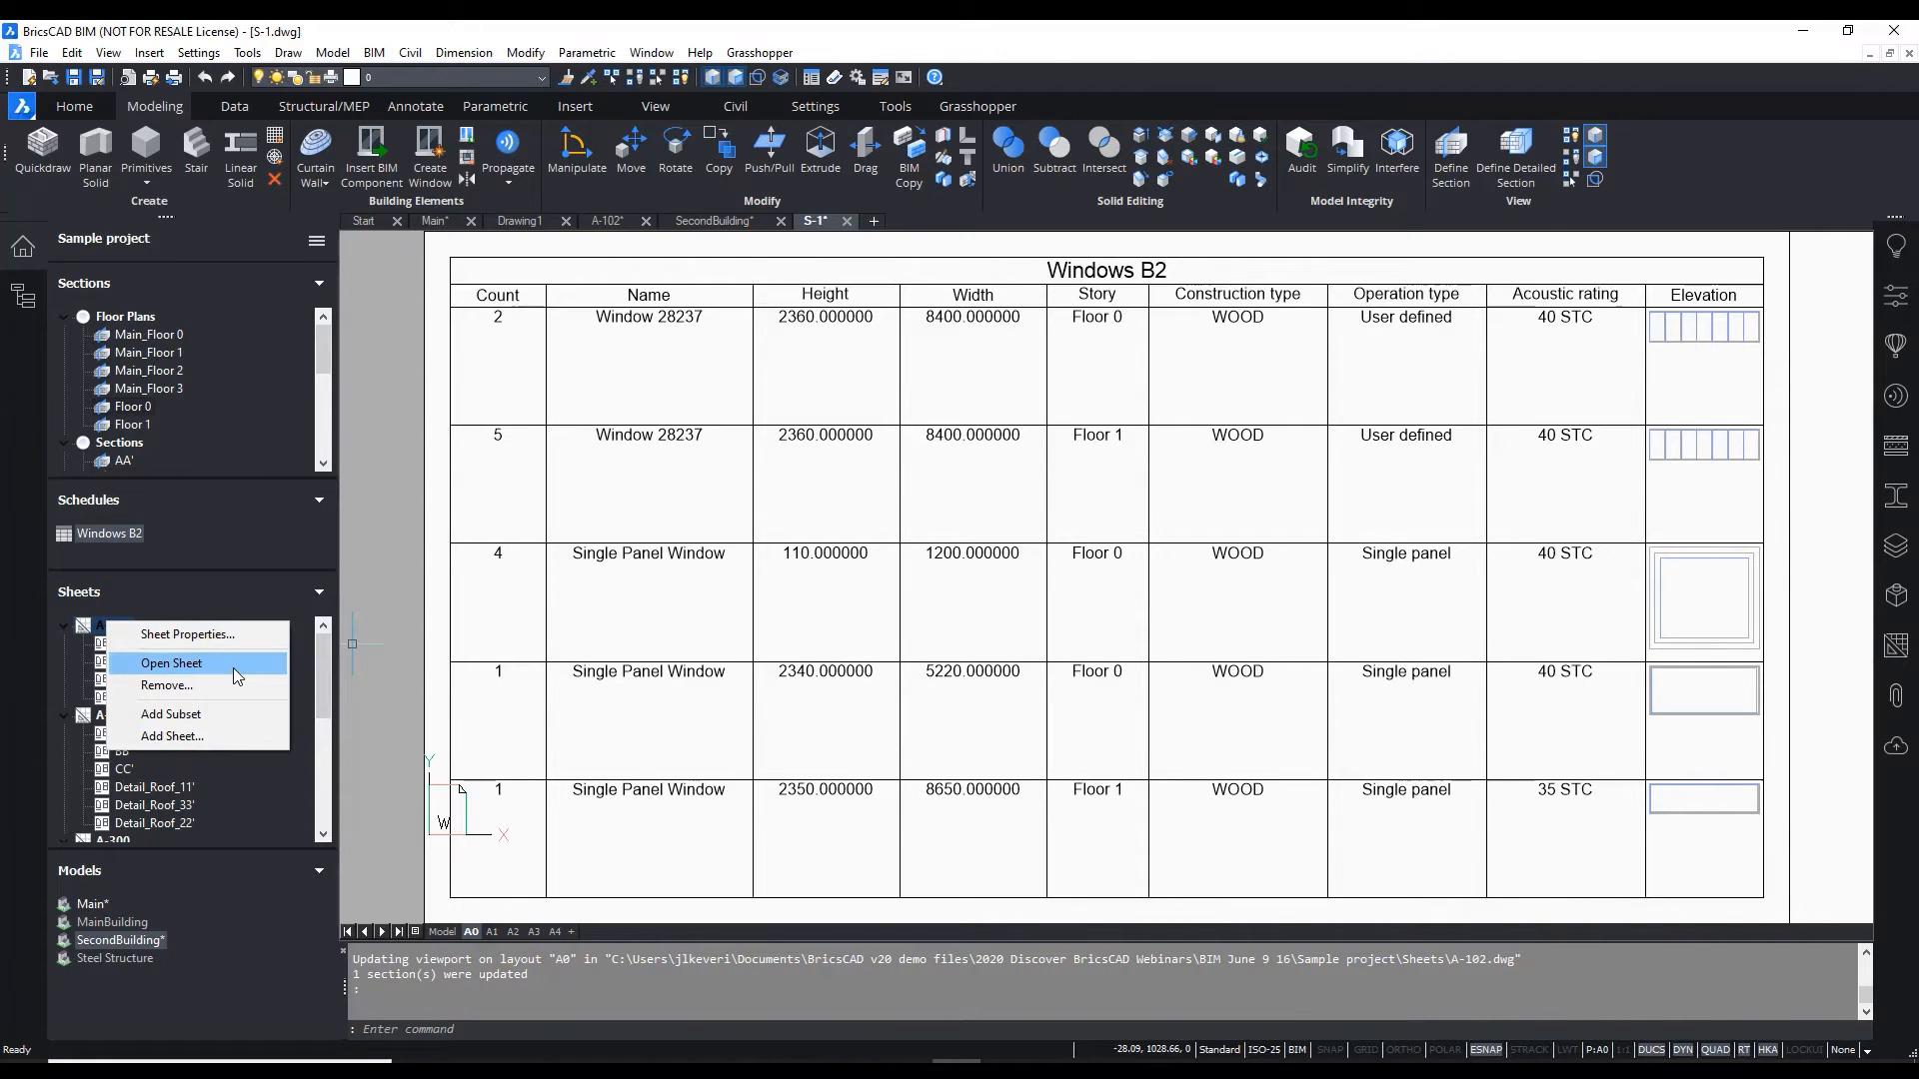
click(233, 669)
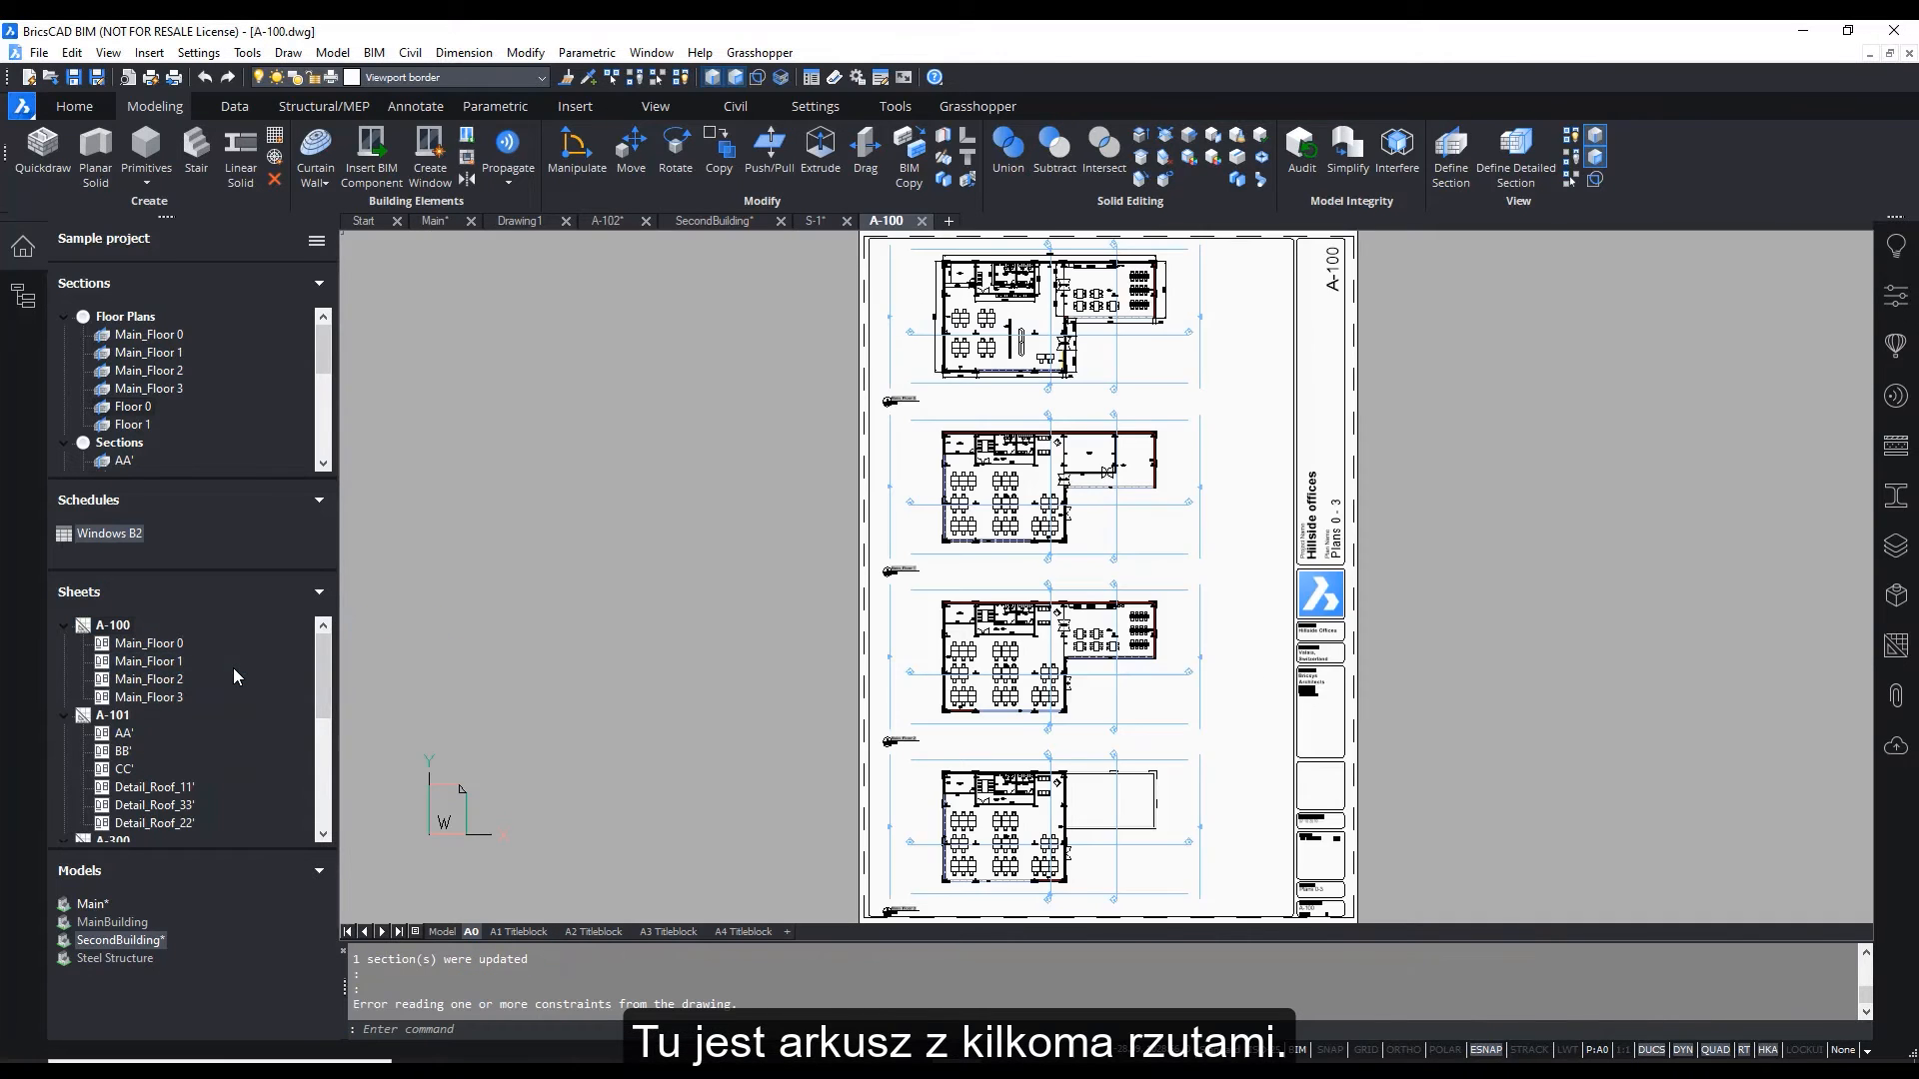
scroll(984, 313, up, 5)
scroll(1236, 495, up, 4)
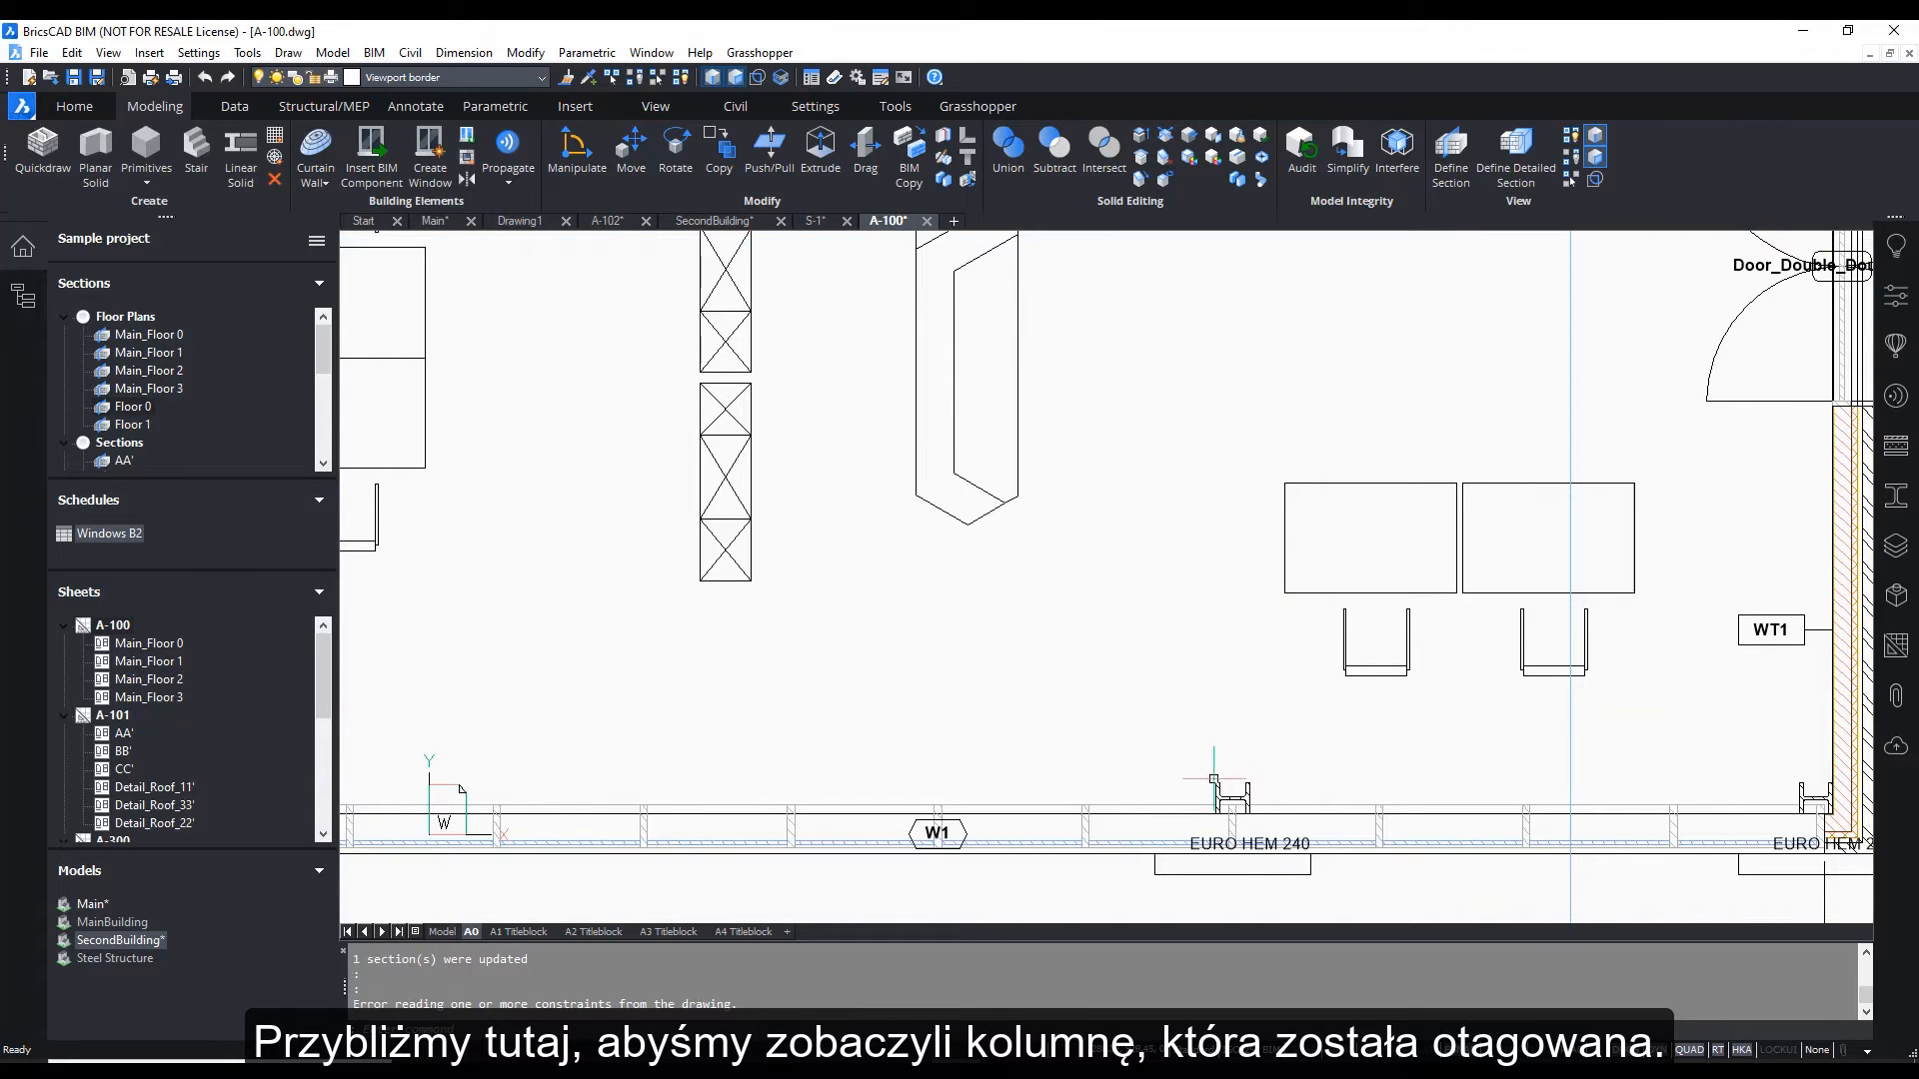
mouse_move(1232, 788)
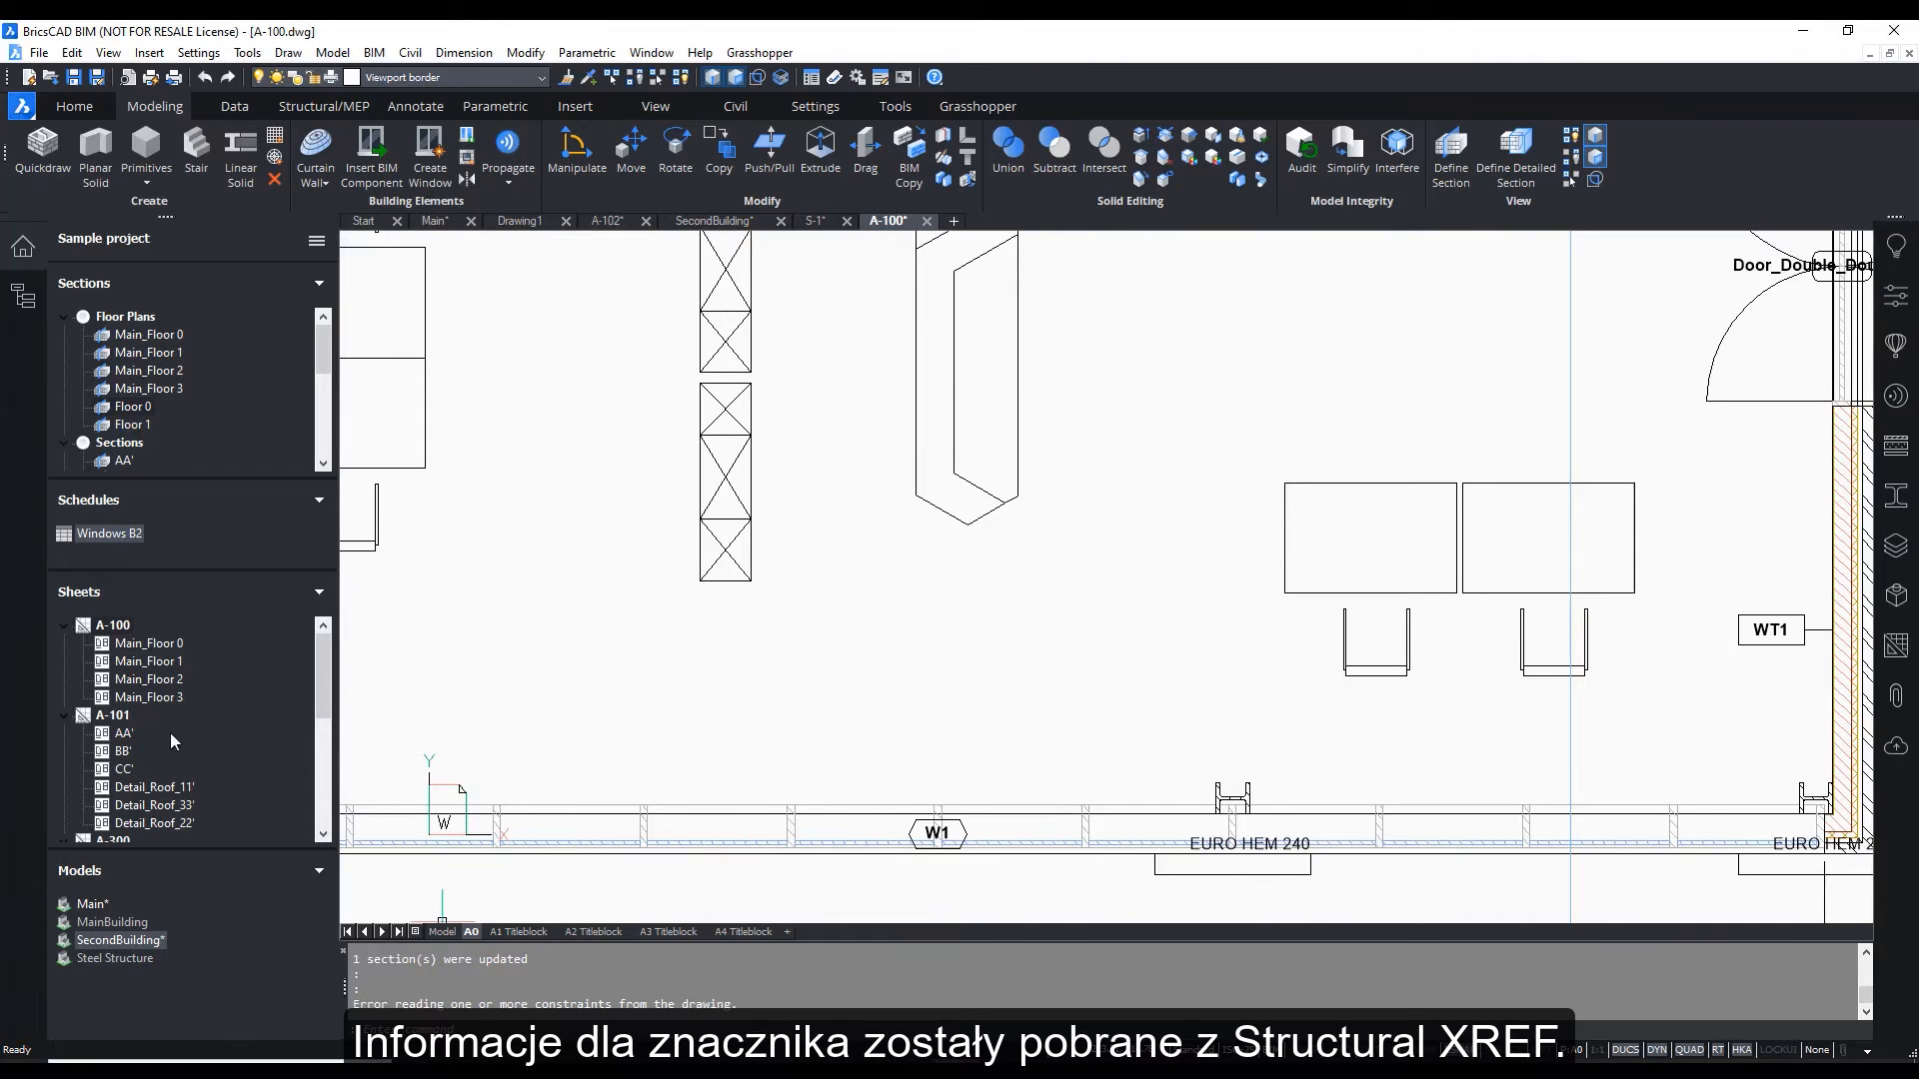
Open sheet A-101 and examine the furniture and floor level markers in section AA'
right_click(112, 715)
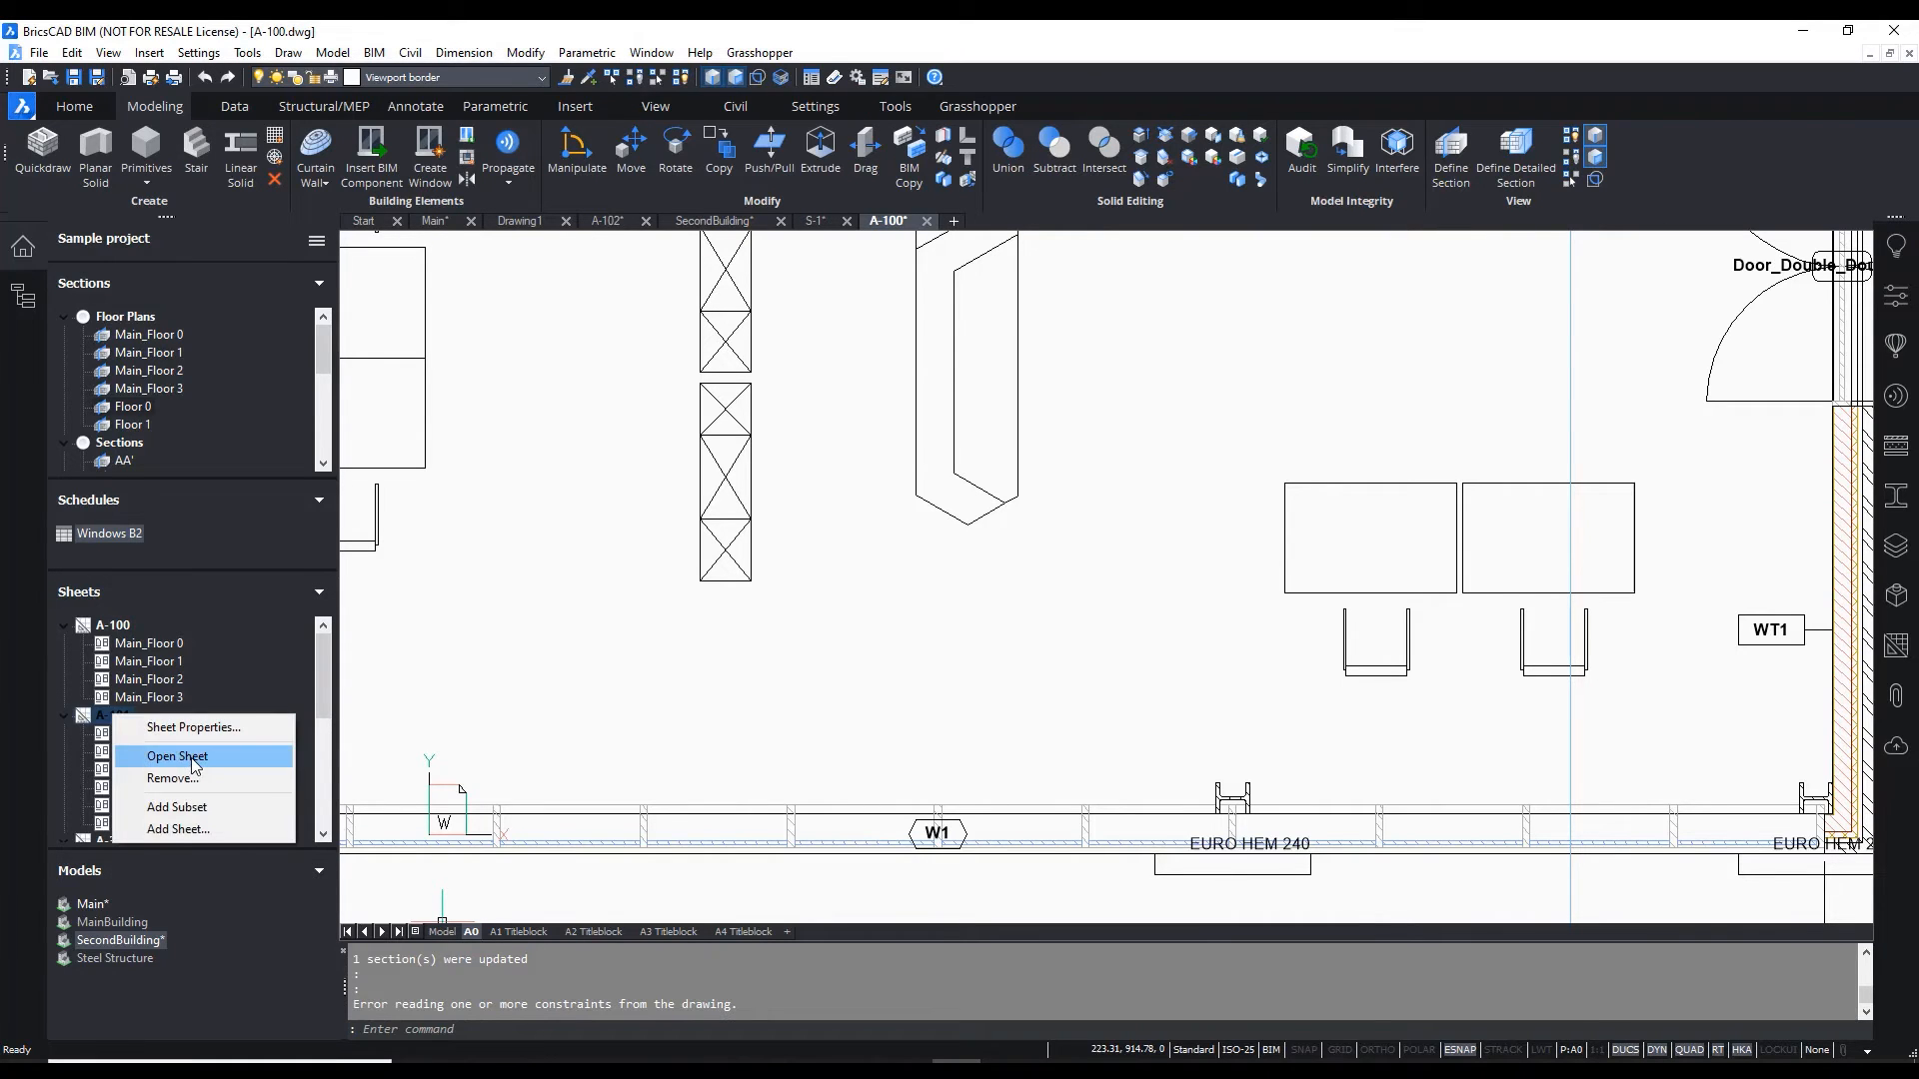
click(160, 754)
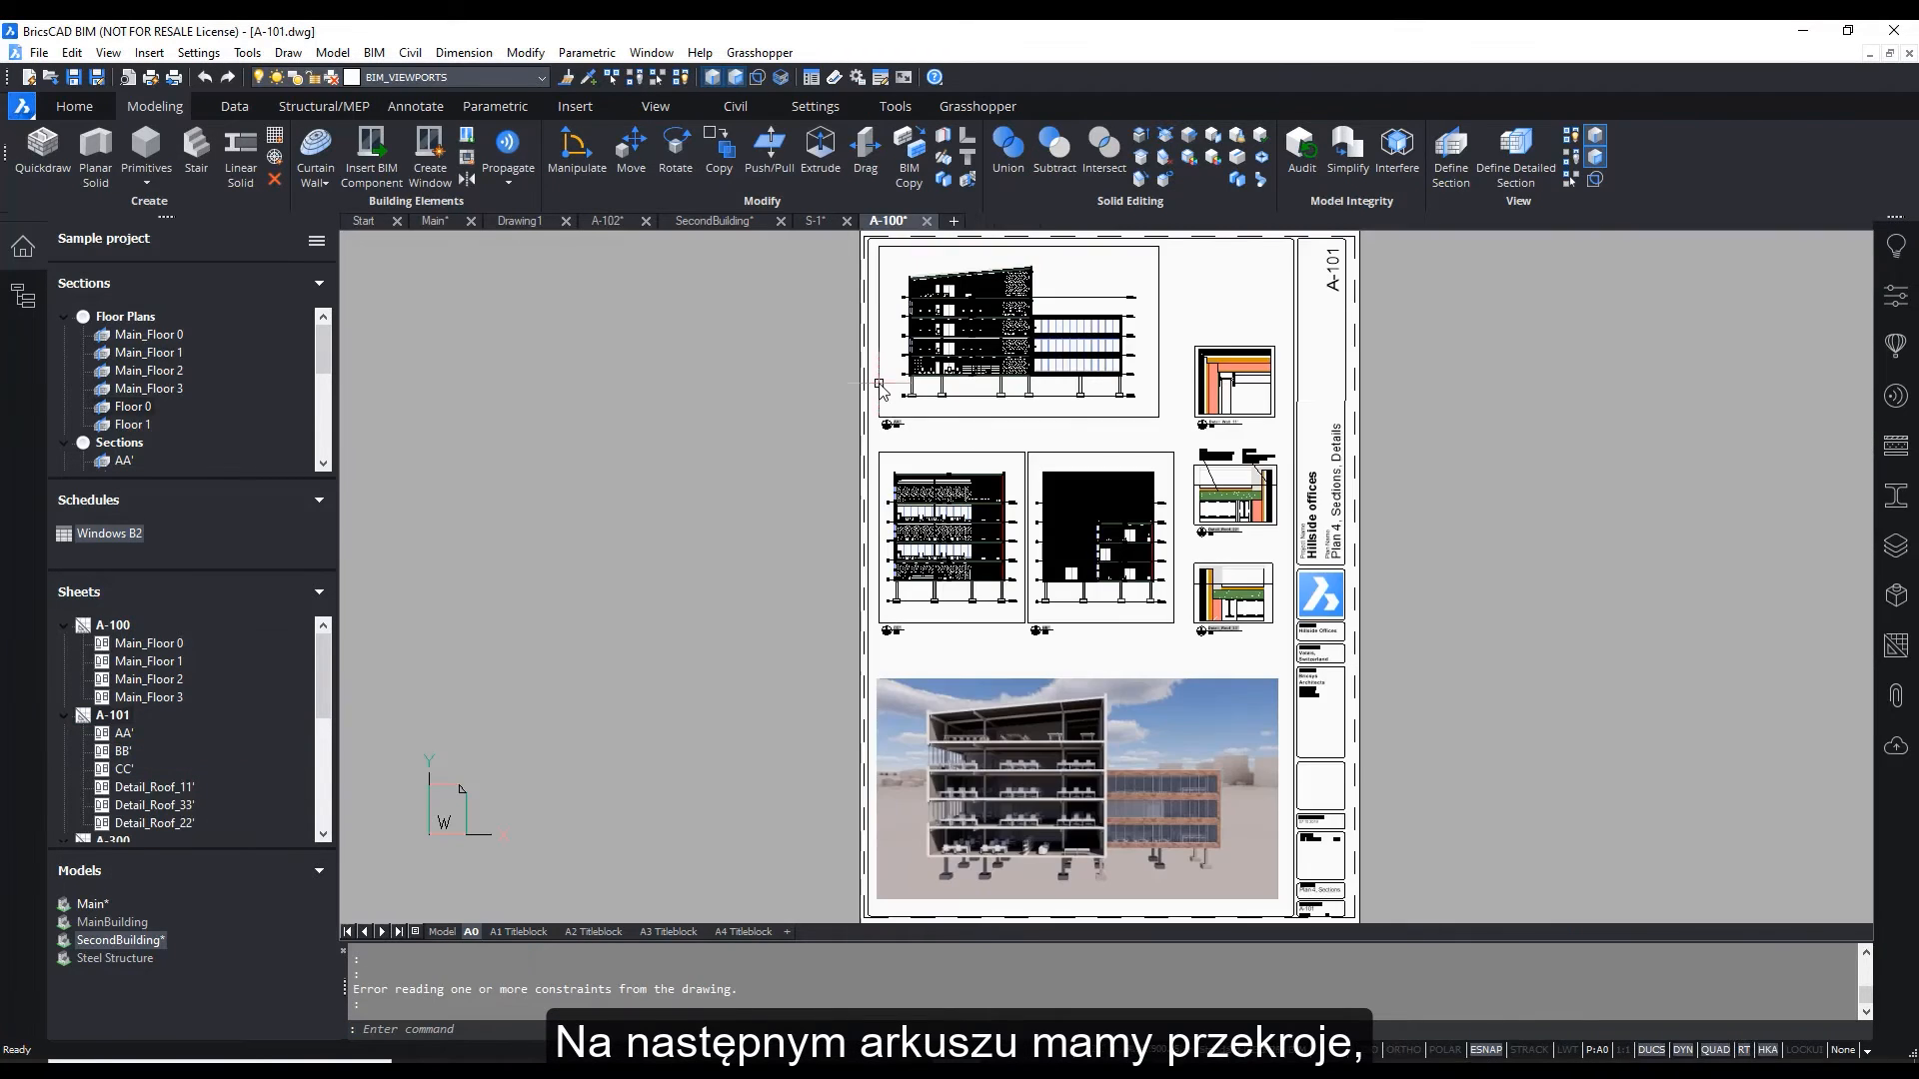
scroll(965, 329, up, 10)
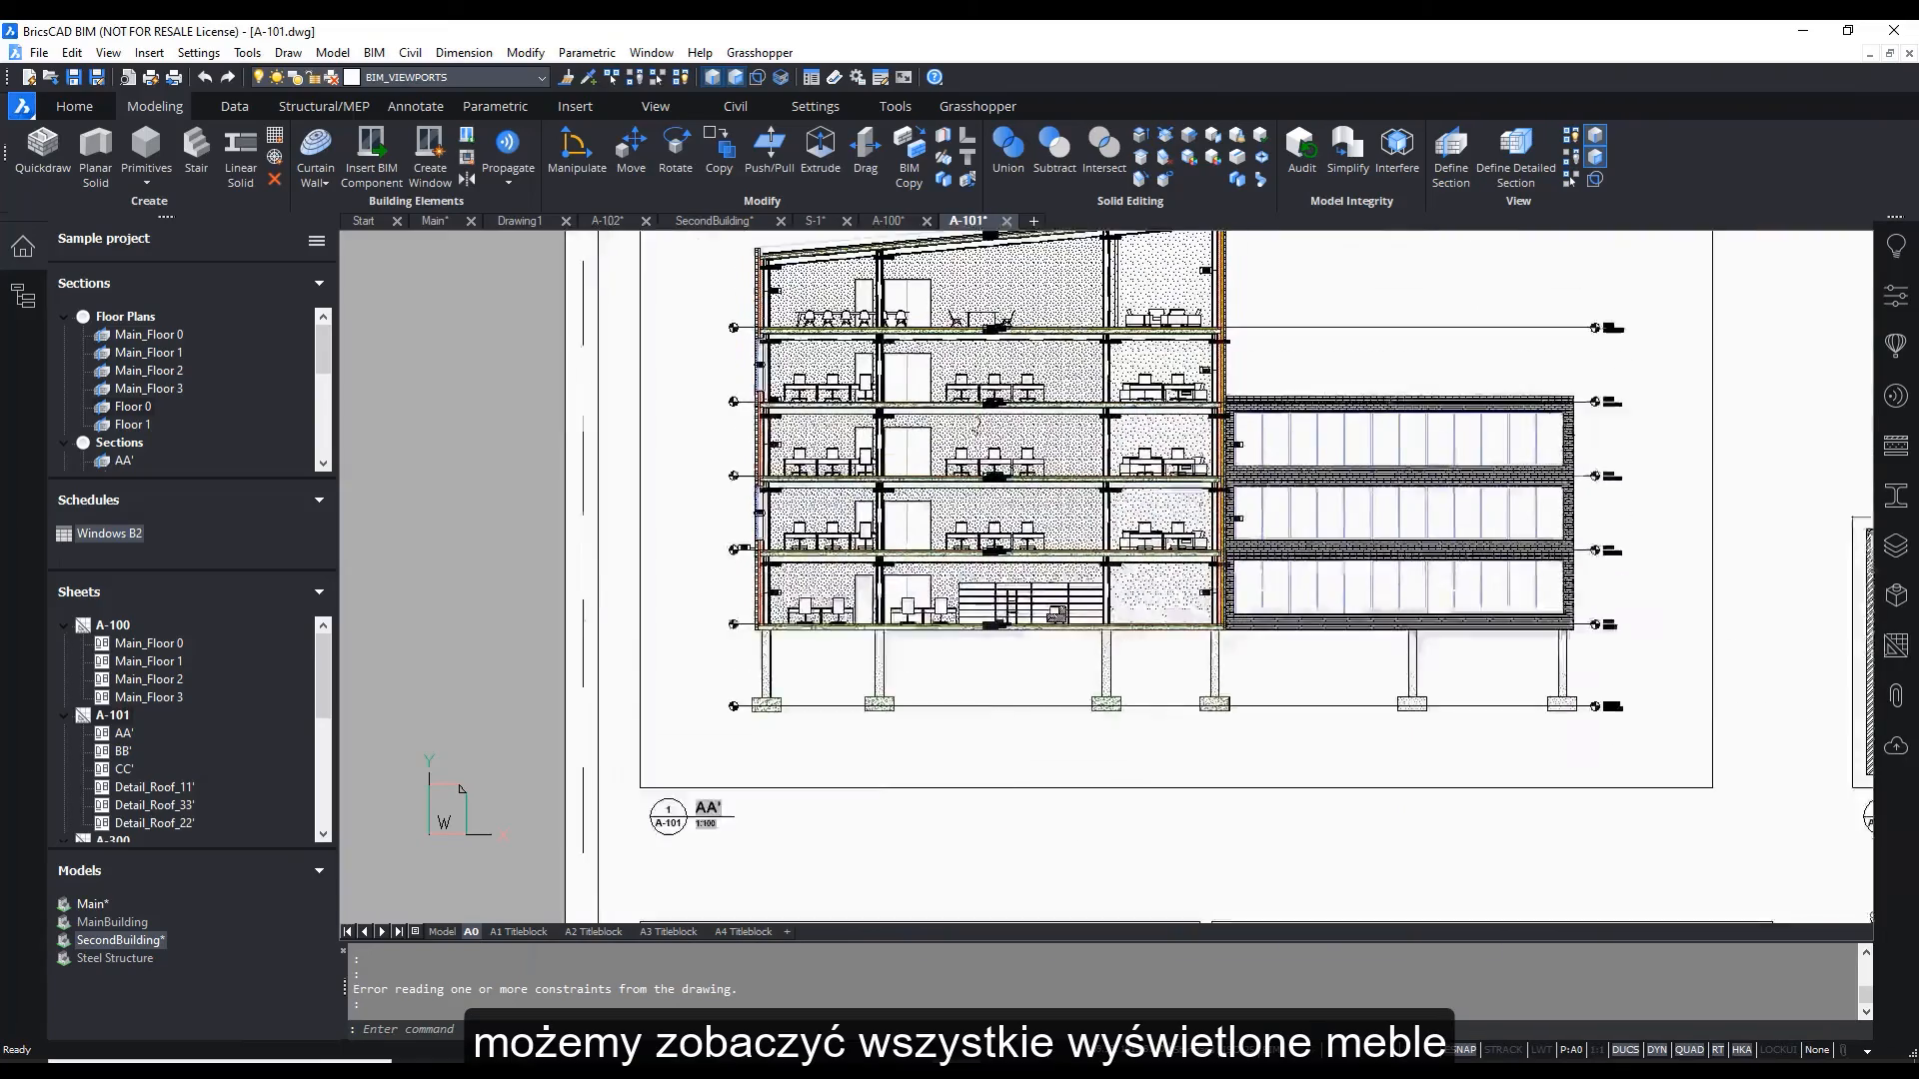
scroll(961, 513, up, 2)
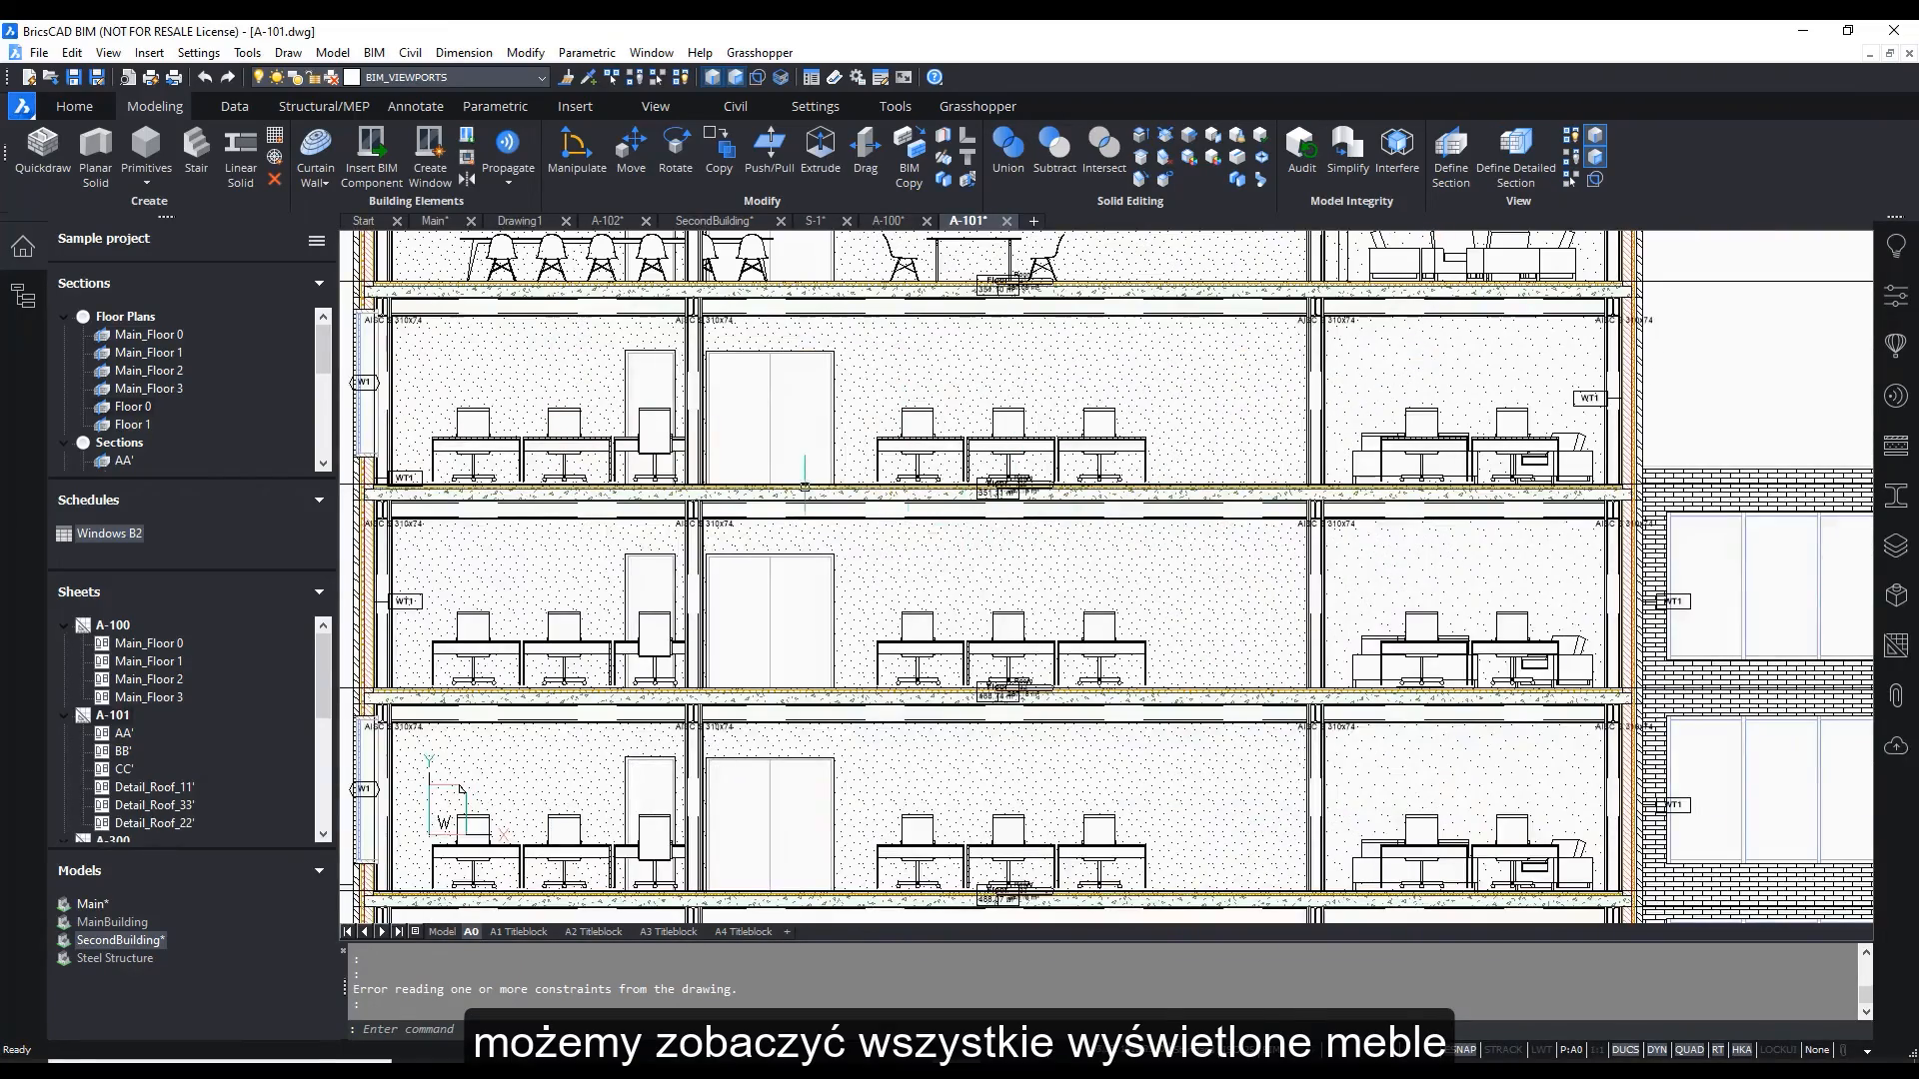
scroll(1087, 452, down, 5)
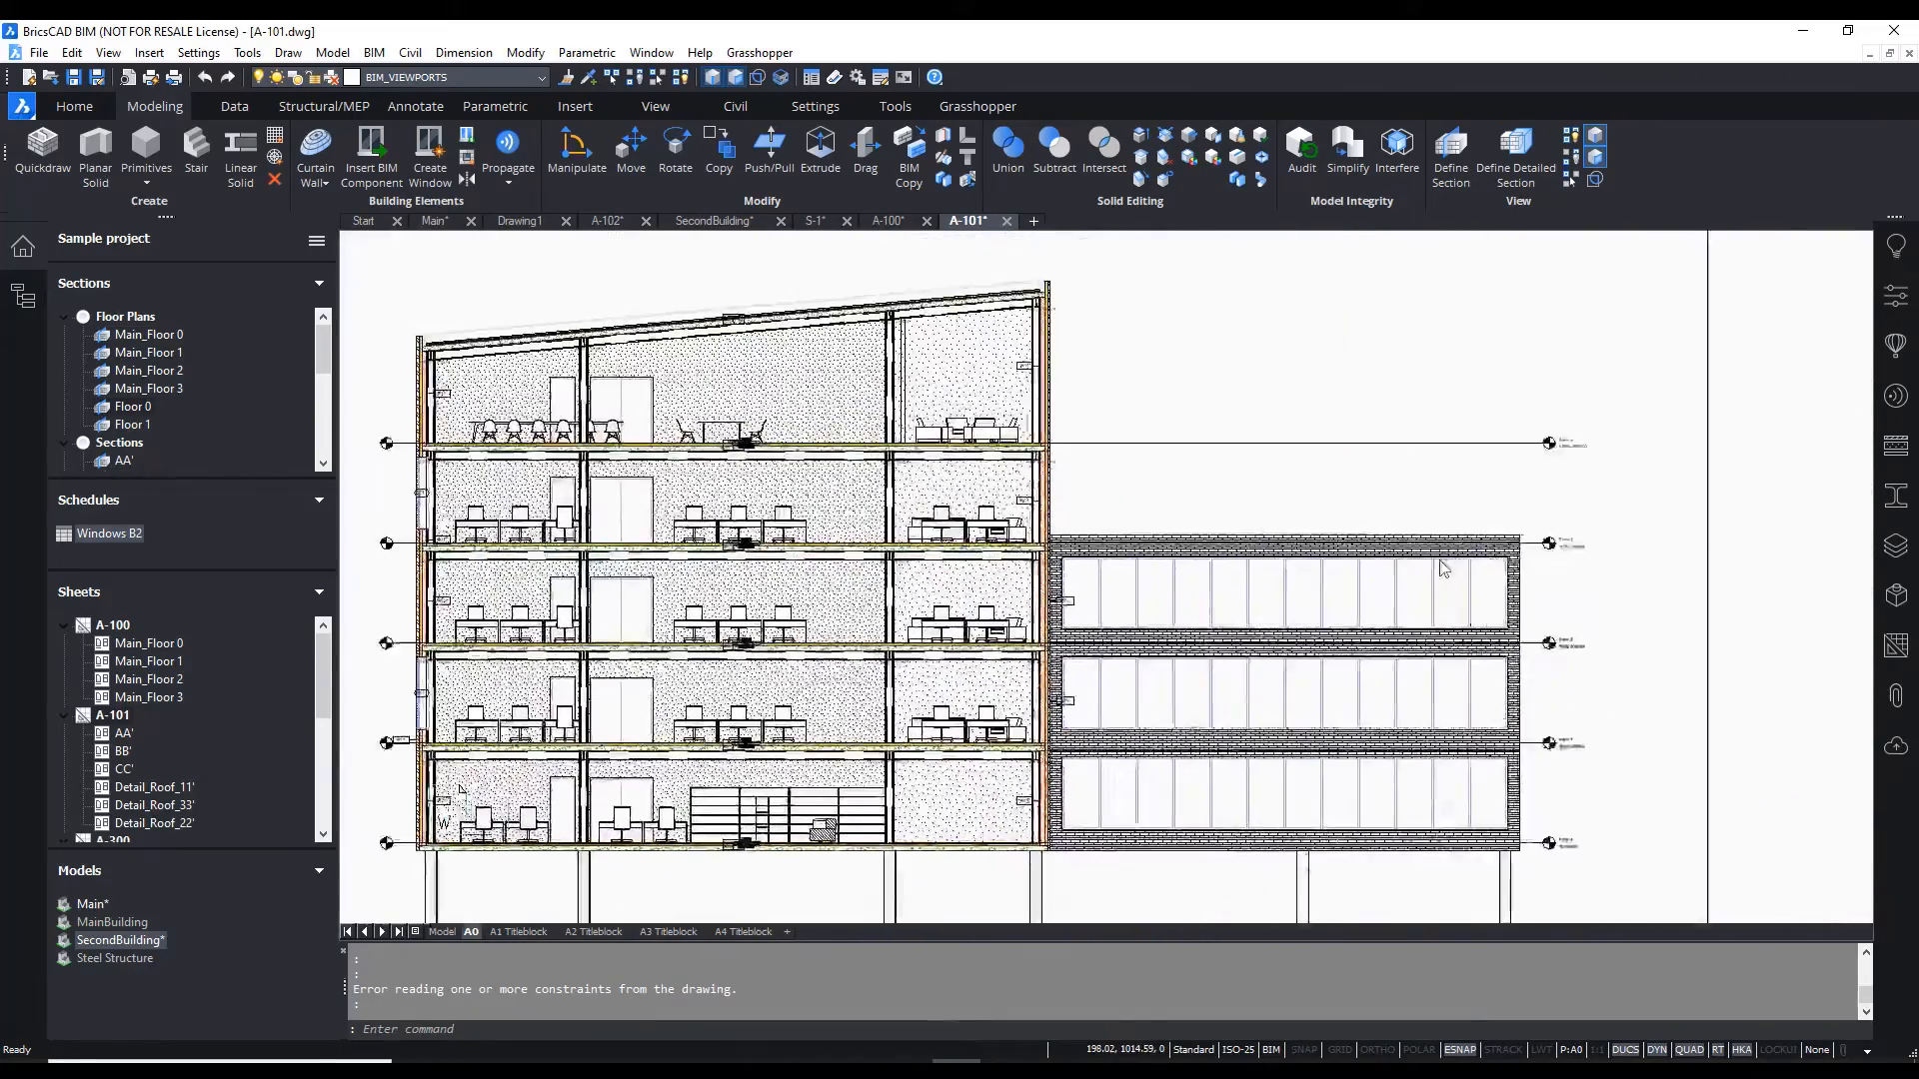
scroll(1409, 580, up, 6)
scroll(1375, 580, up, 2)
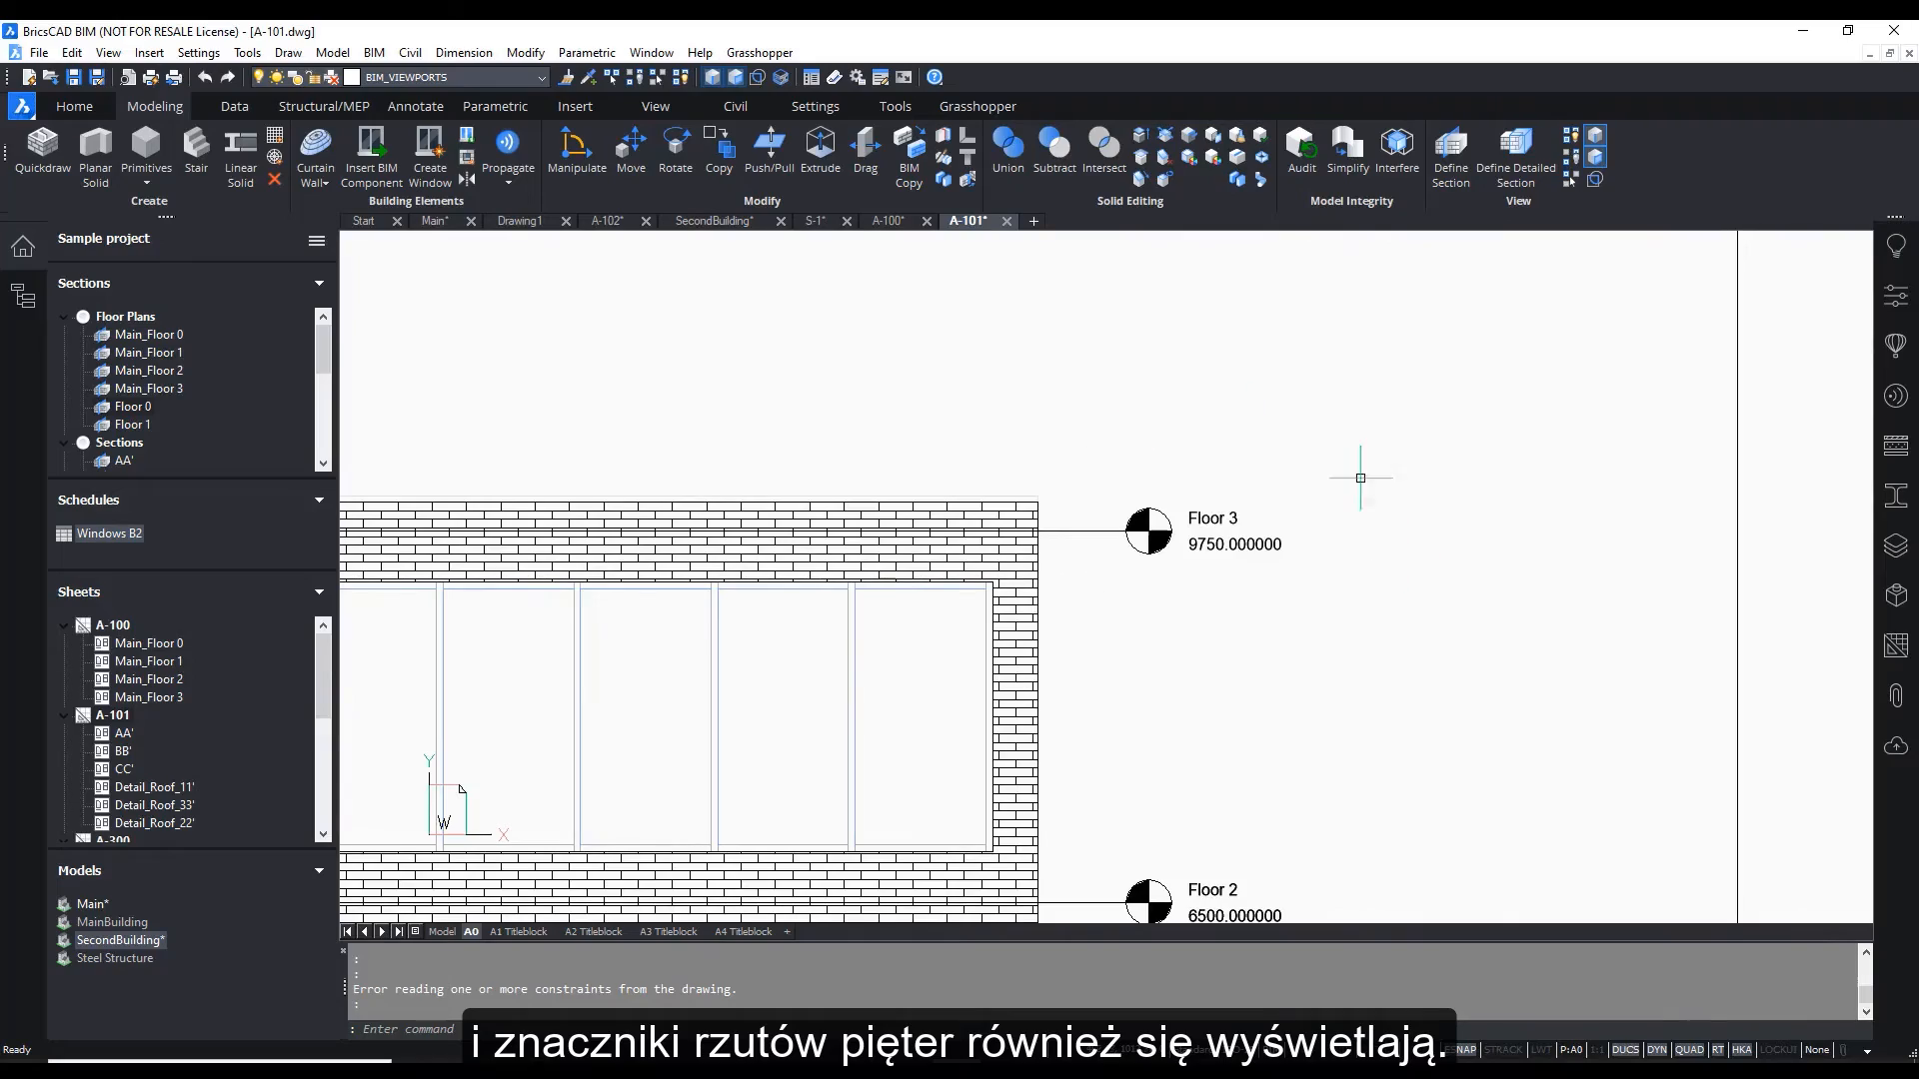
Examine the other sections, the wall and roof details, and the rendered building image on sheet A-101
scroll(1356, 564, down, 9)
mouse_move(1365, 591)
middle_down()
mouse_move(1005, 410)
mouse_move(1353, 584)
middle_up()
scroll(1365, 590, down, 1)
middle_drag(1419, 804, 1412, 537)
middle_drag(1412, 757, 1404, 593)
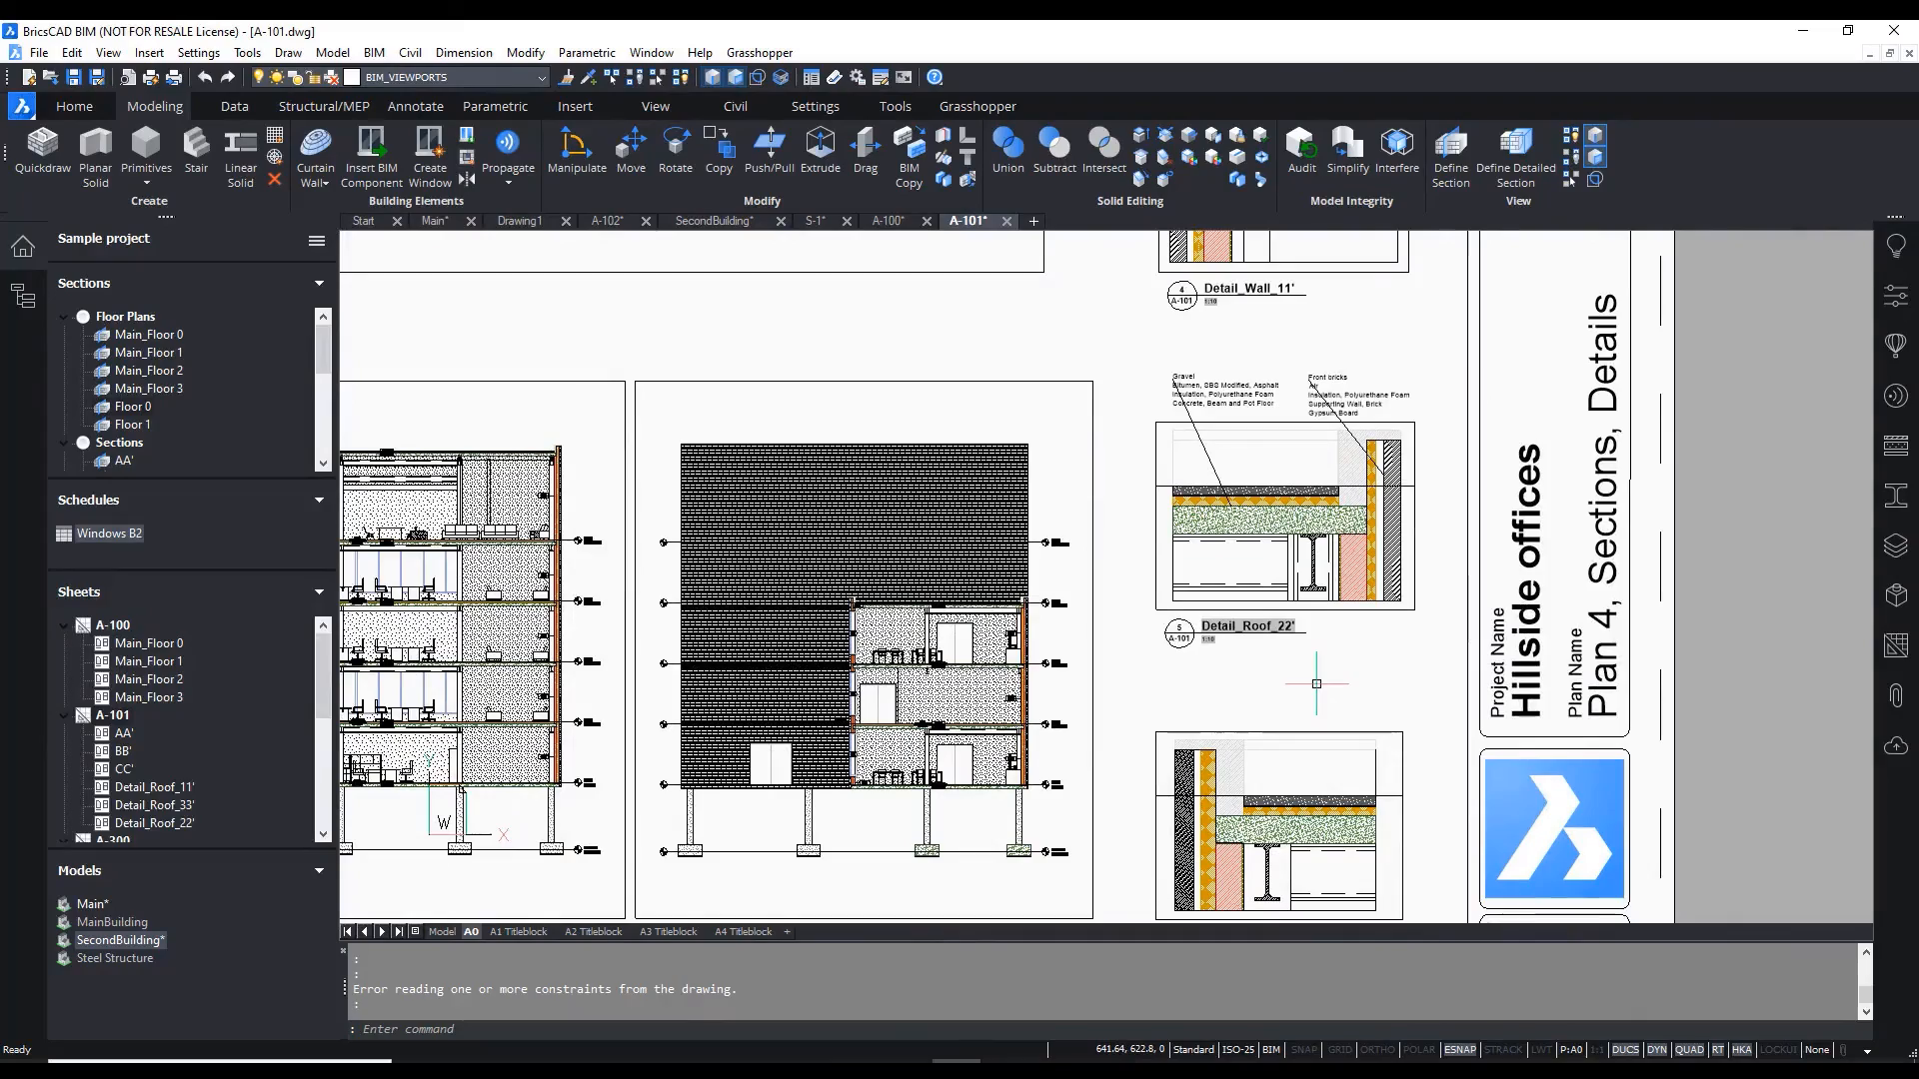
middle_drag(1317, 683, 1225, 203)
scroll(1317, 668, down, 3)
scroll(1231, 232, down, 1)
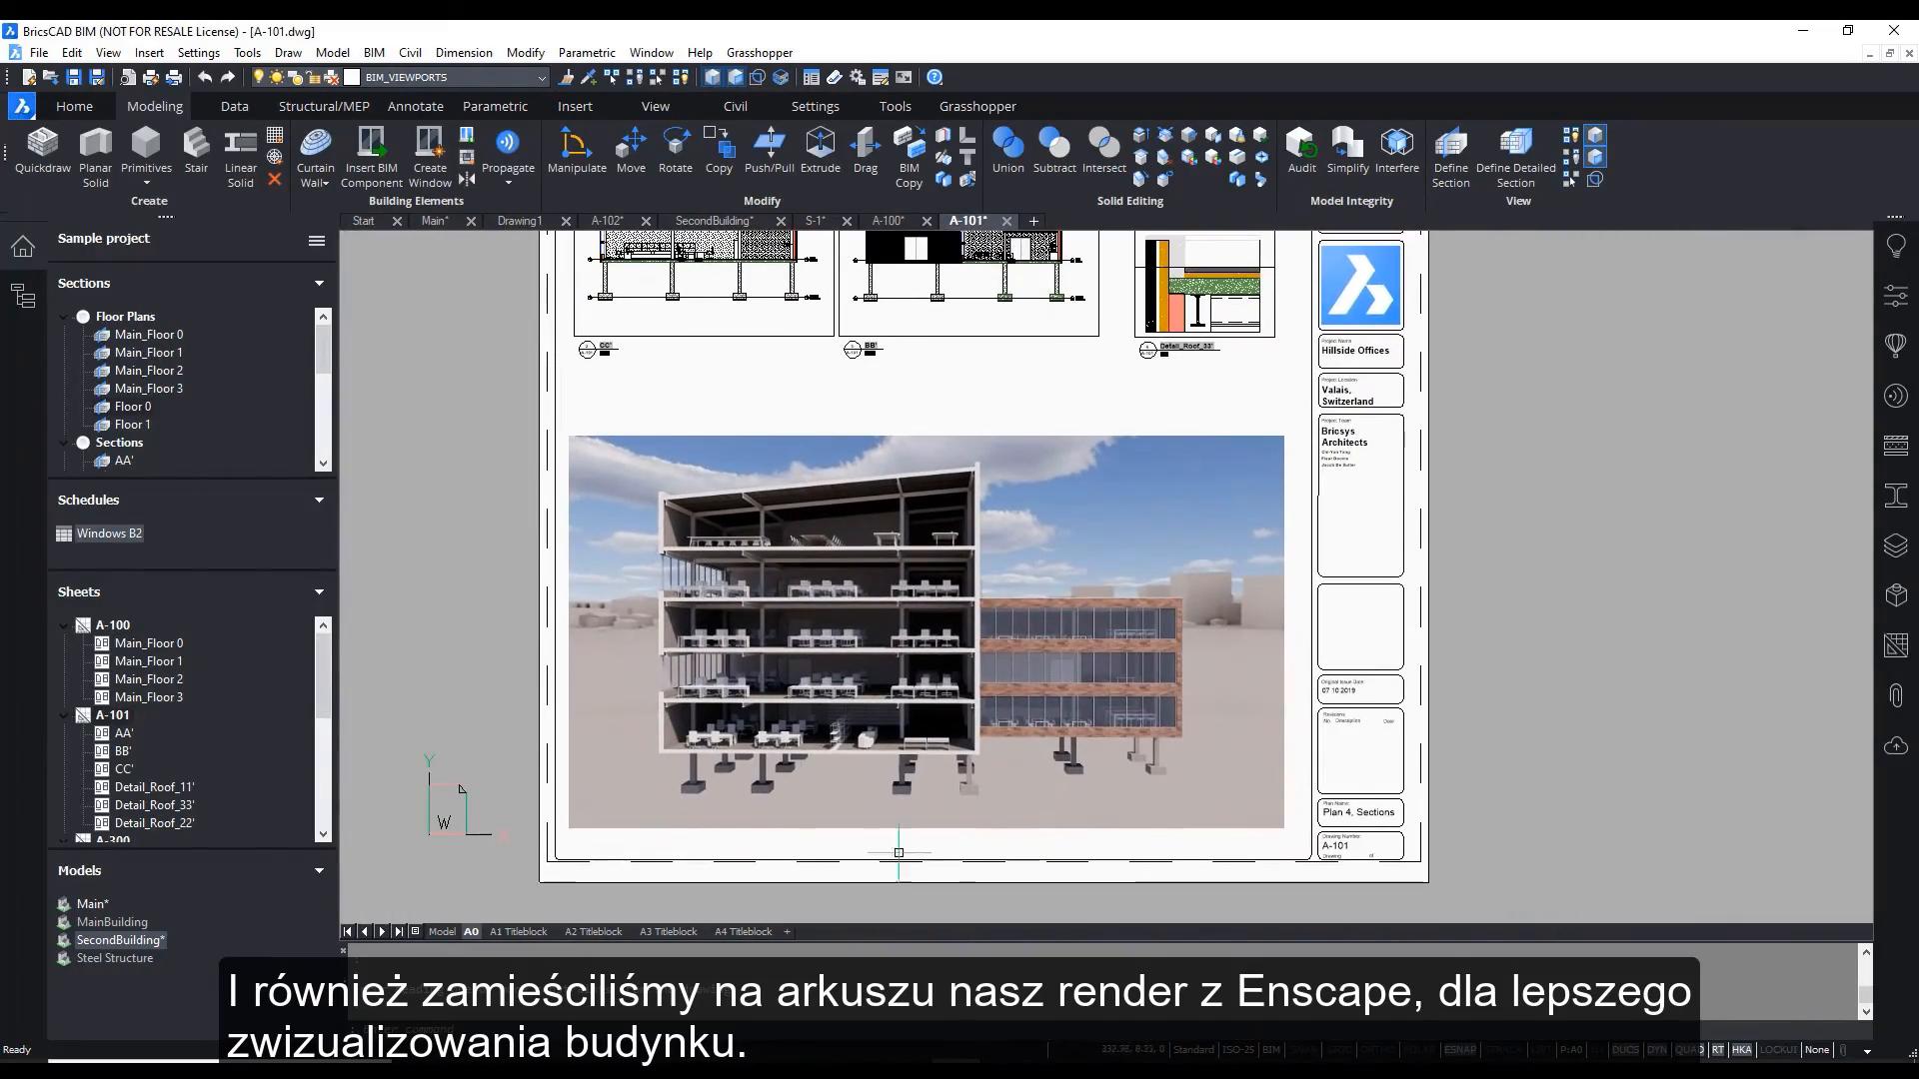